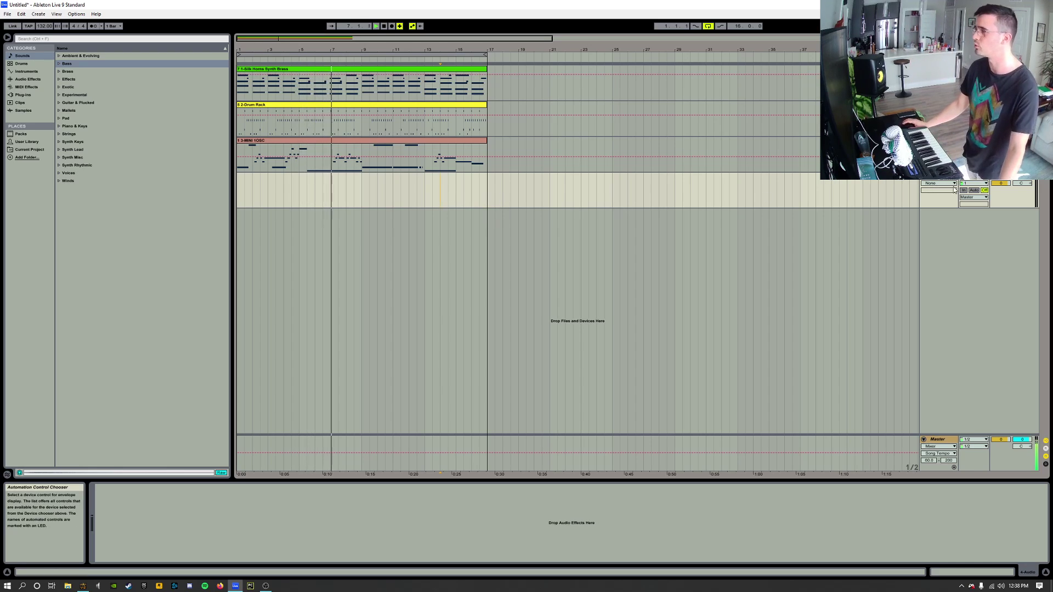
- Check the session mixer and lower the empty audio track's volume to -1.7 dB in the arrangement
key("Tab")
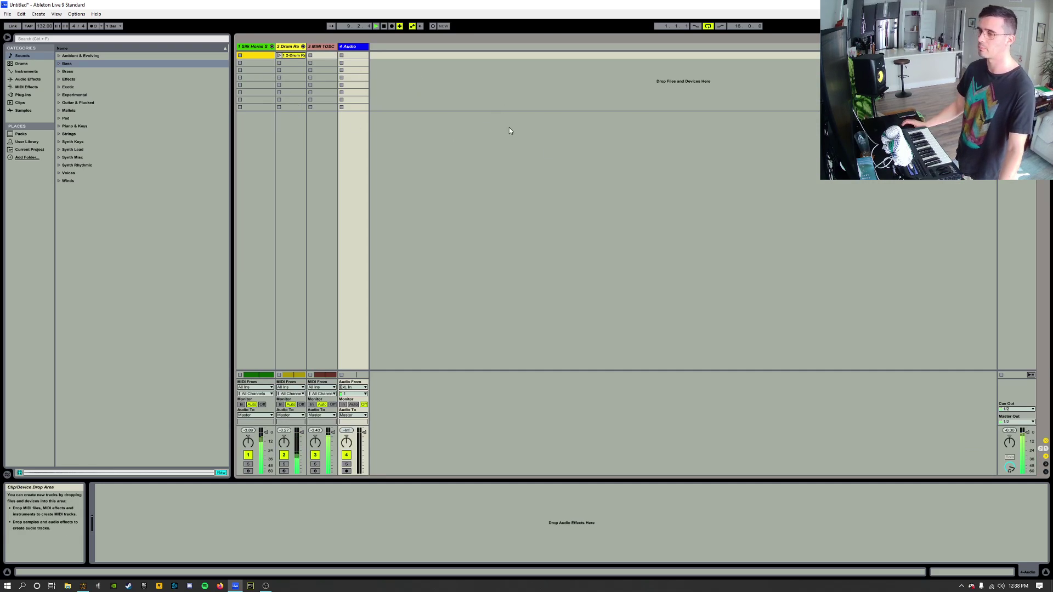
key("Tab")
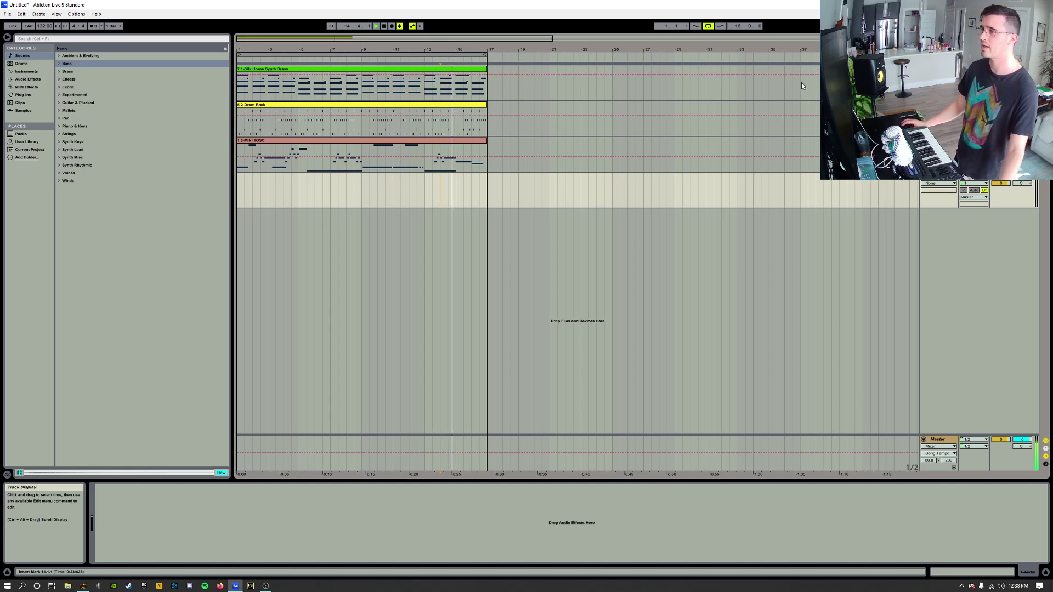
left_click_drag(1000, 184, 1001, 213)
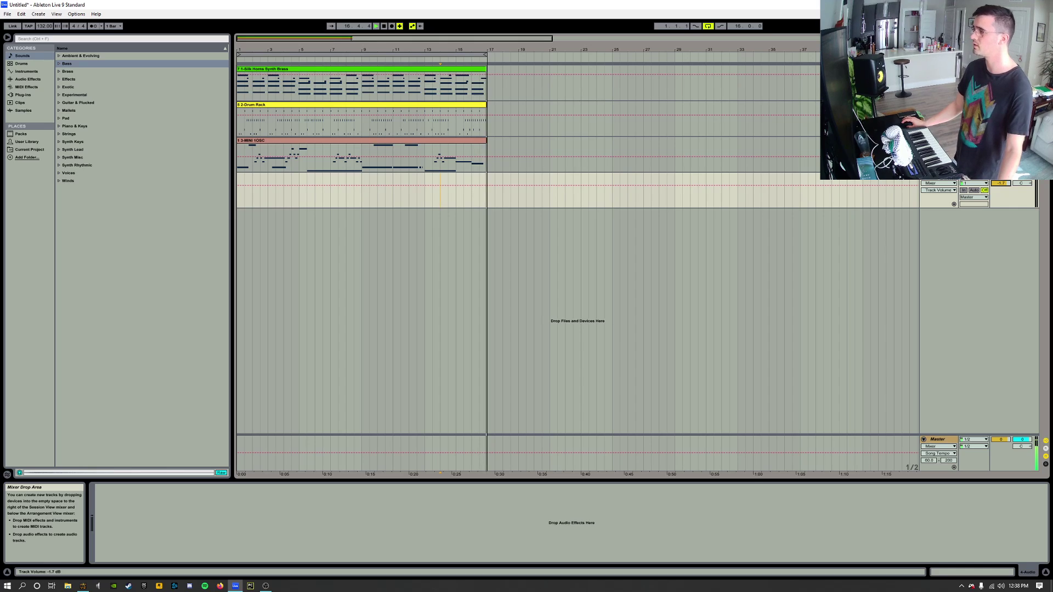
- Add a Reverb after EQ Eight on the Silk Horns Synth Brass track and group it into a two-chain Audio Effect Rack
left_click(939, 69)
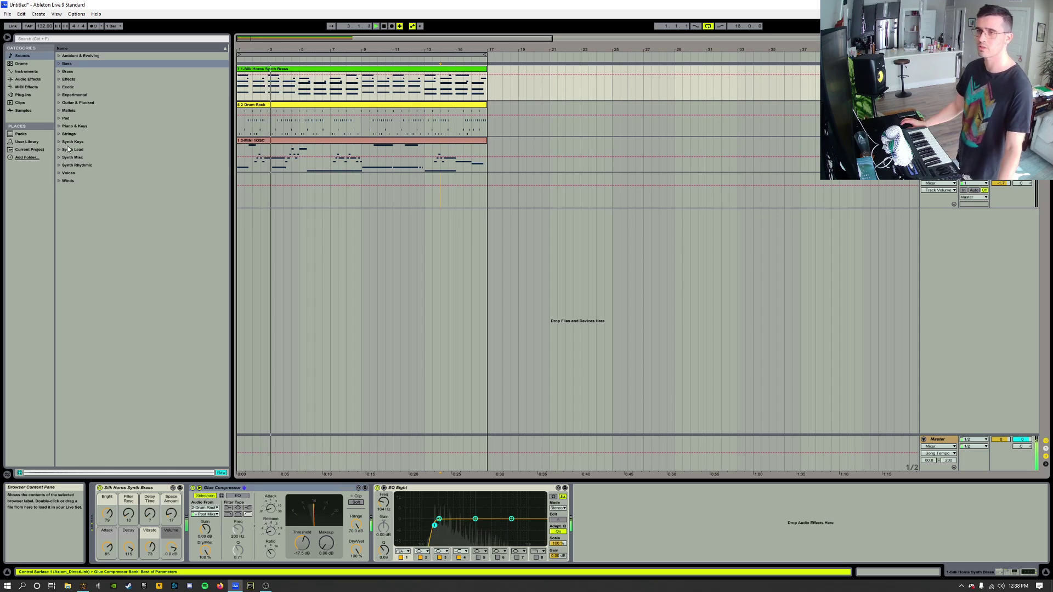
left_click(23, 79)
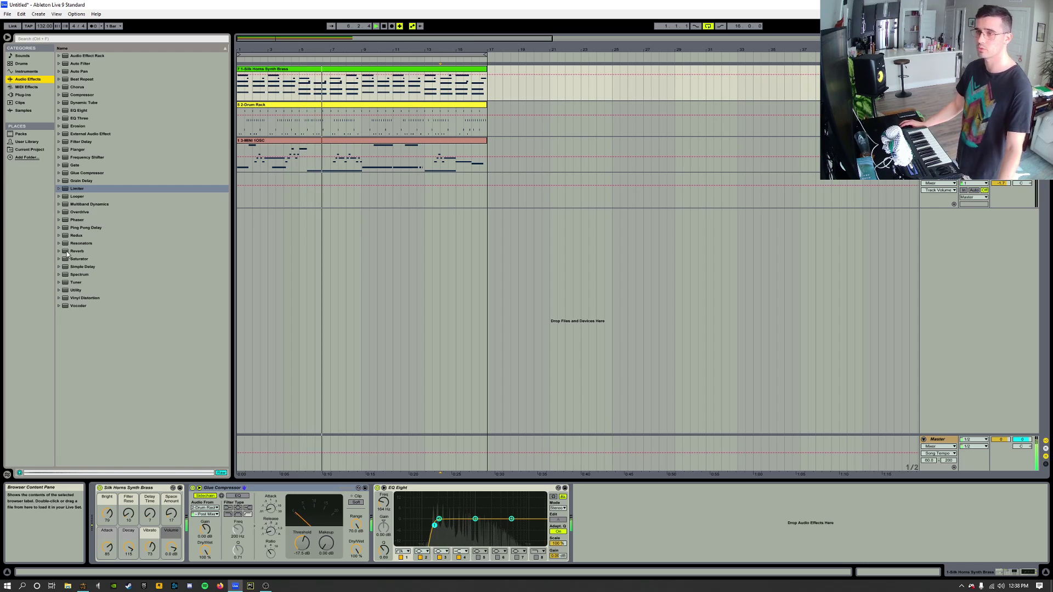
left_click_drag(67, 251, 623, 518)
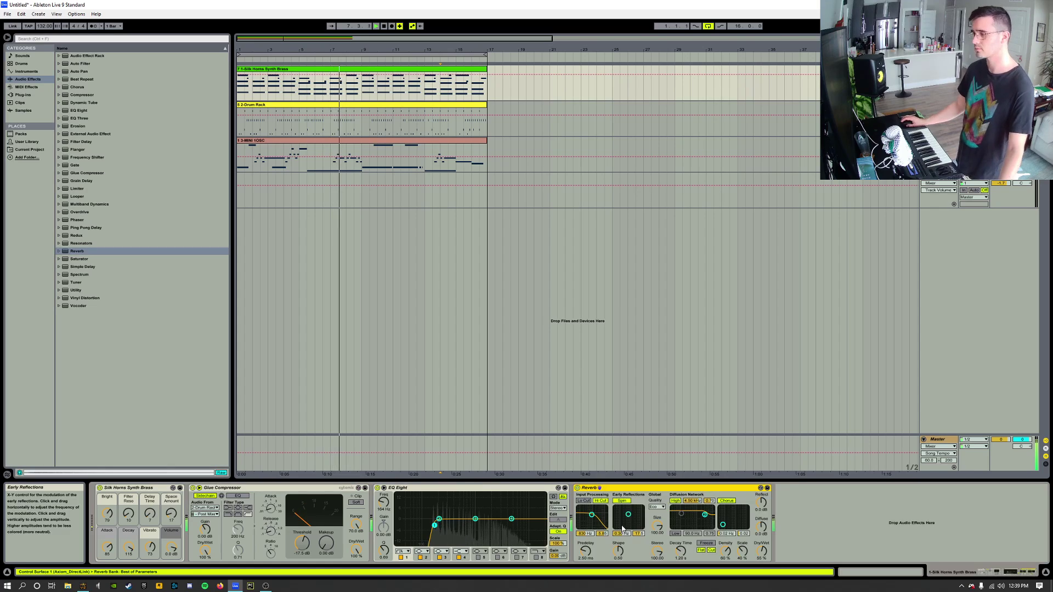
right_click(615, 488)
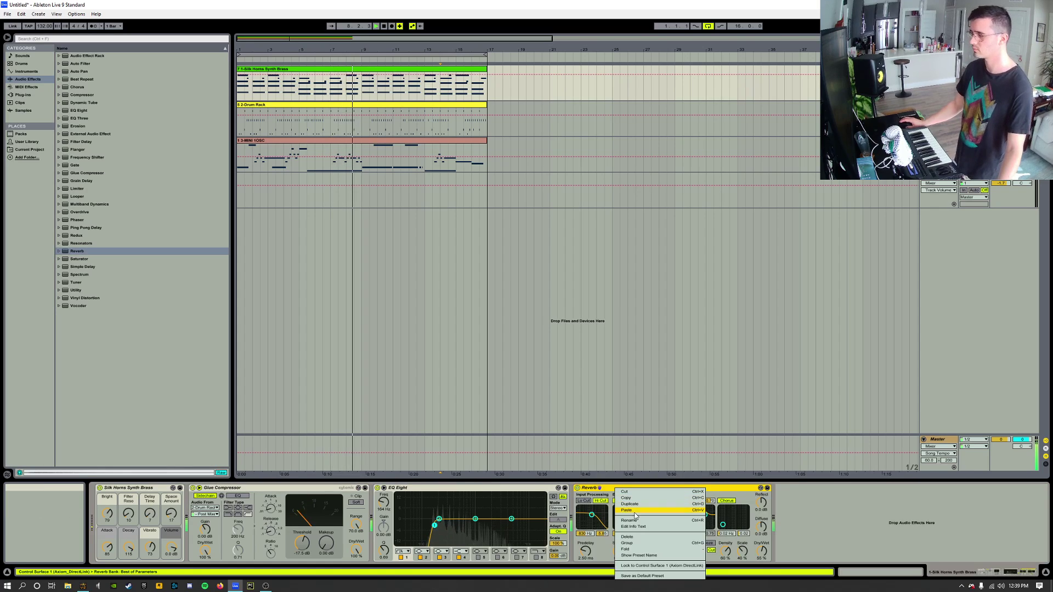
left_click(627, 543)
key("ctrl+d")
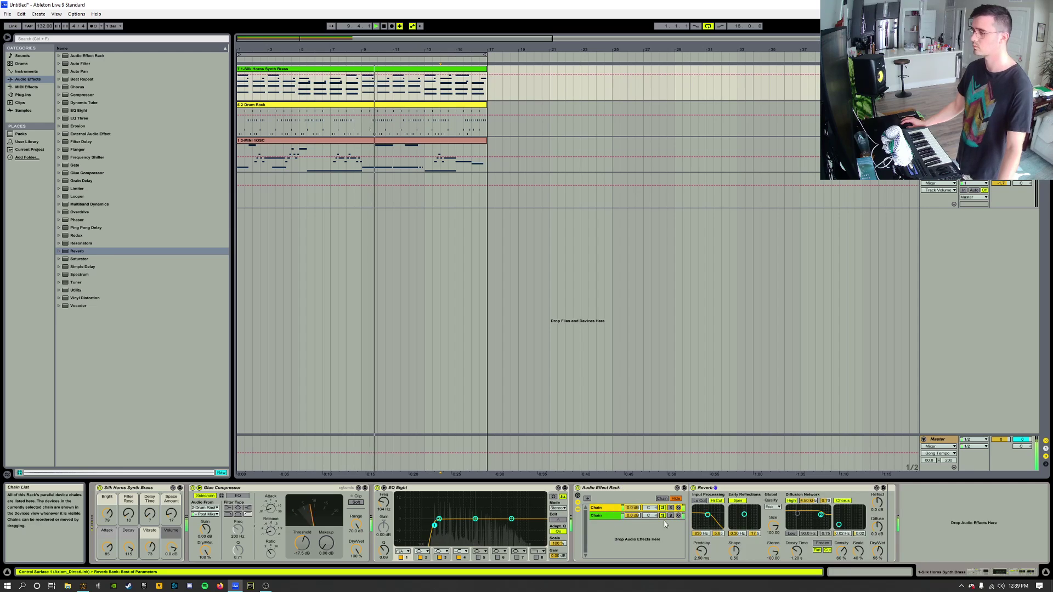
- Set the horn reverb's Dry/Wet to 100 % and its Decay Time to about 710 ms
left_click_drag(877, 551, 877, 502)
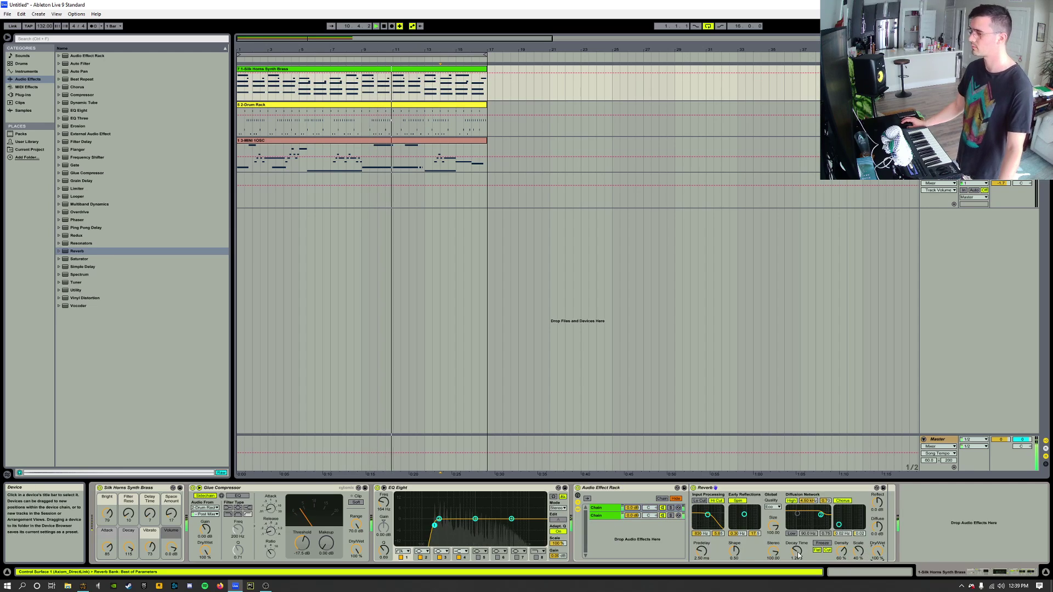
mouse_move(801, 555)
left_mouse_down()
mouse_move(773, 541)
mouse_move(796, 549)
left_mouse_up()
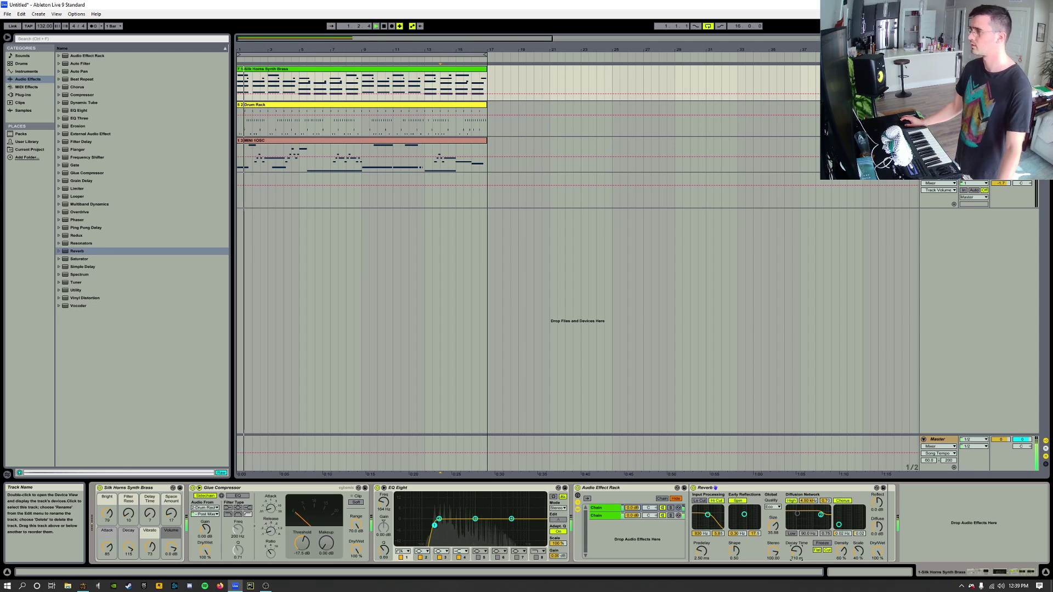
- Add a Compressor at the end of the Drum Rack track's device chain, with a longer attack and a lower threshold
left_click(750, 187)
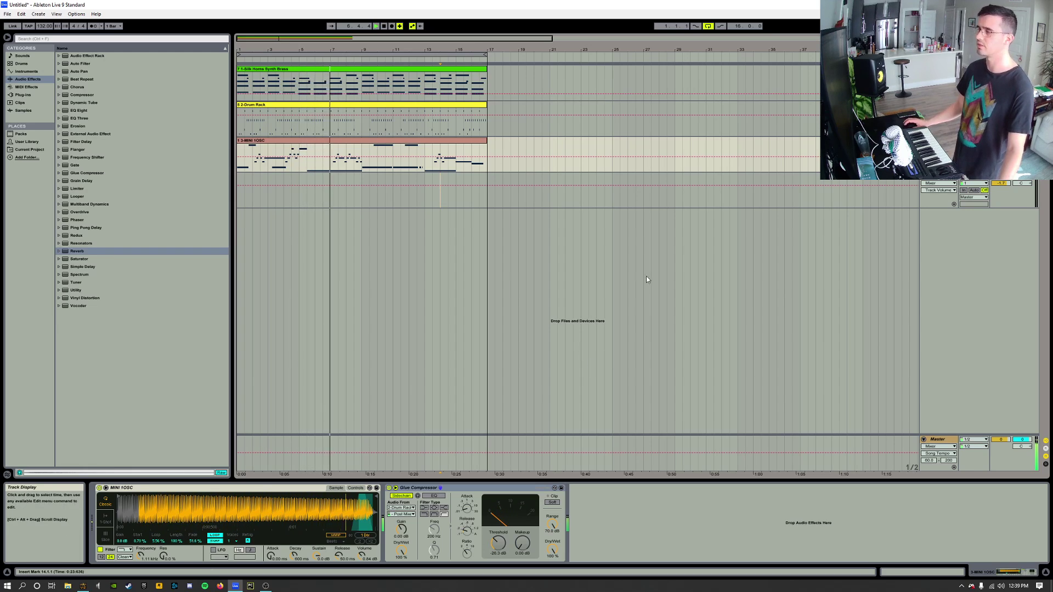
left_click(938, 104)
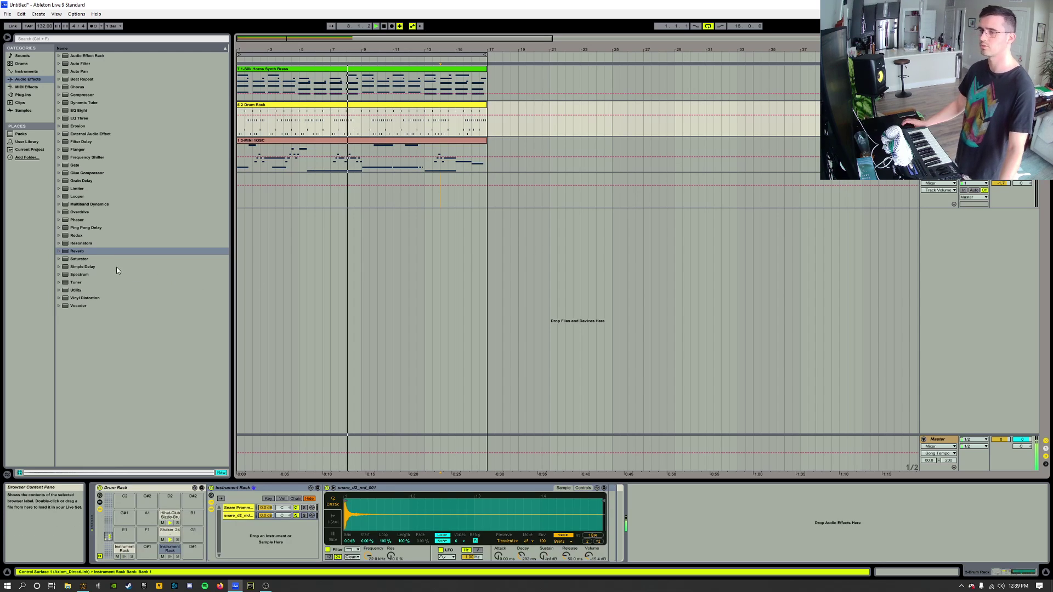
left_click_drag(65, 96, 628, 520)
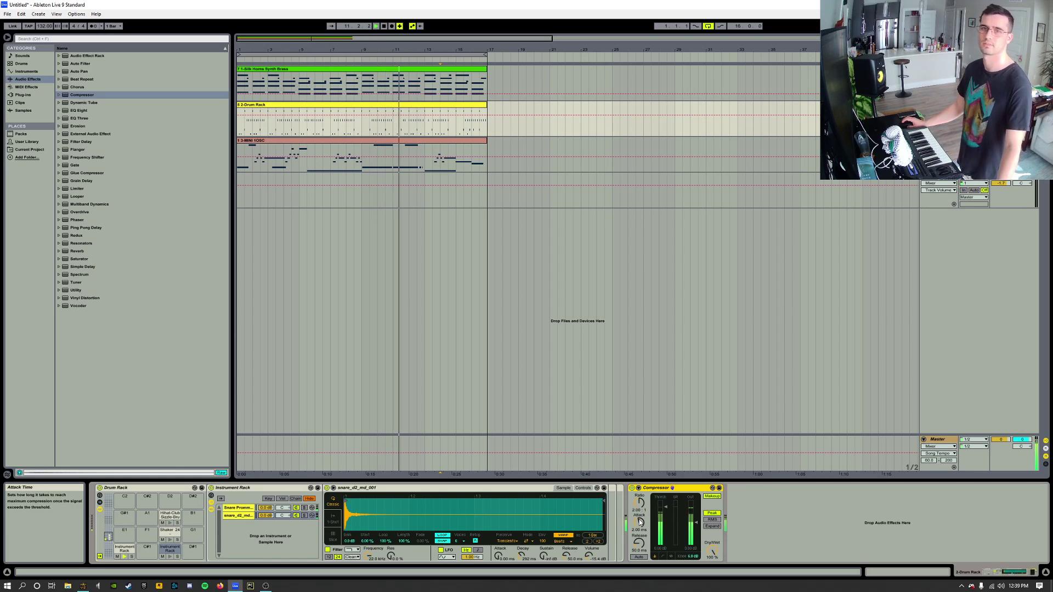
mouse_move(666, 507)
left_mouse_down()
mouse_move(641, 510)
mouse_move(641, 498)
mouse_move(666, 515)
left_mouse_up()
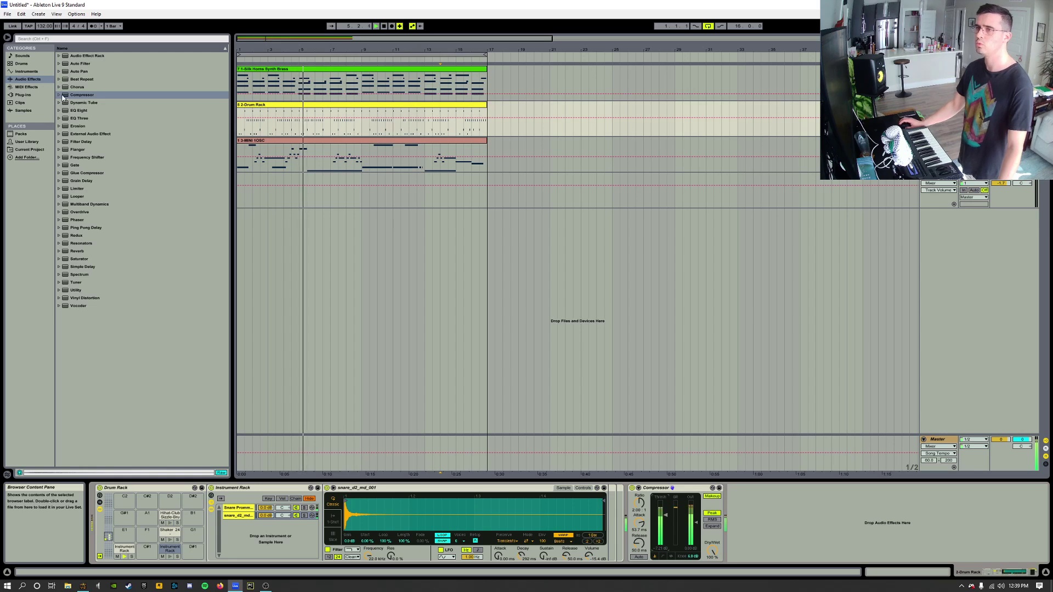
left_click(23, 56)
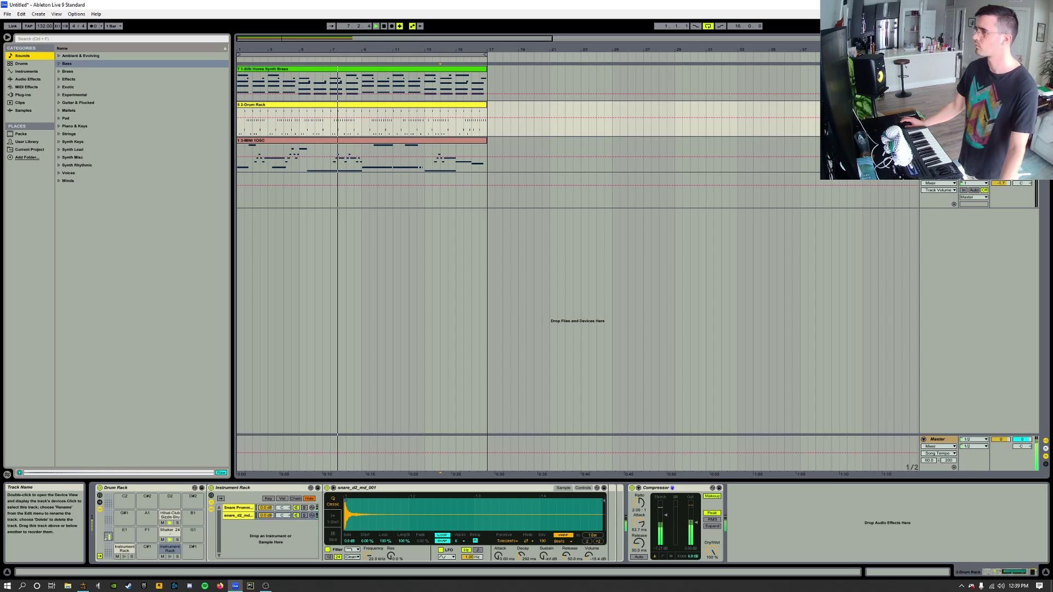
- Insert three audio tracks, placing one directly below each of the Silk Horns, Drum Rack and MINI 1OSC tracks
key("ctrl+t")
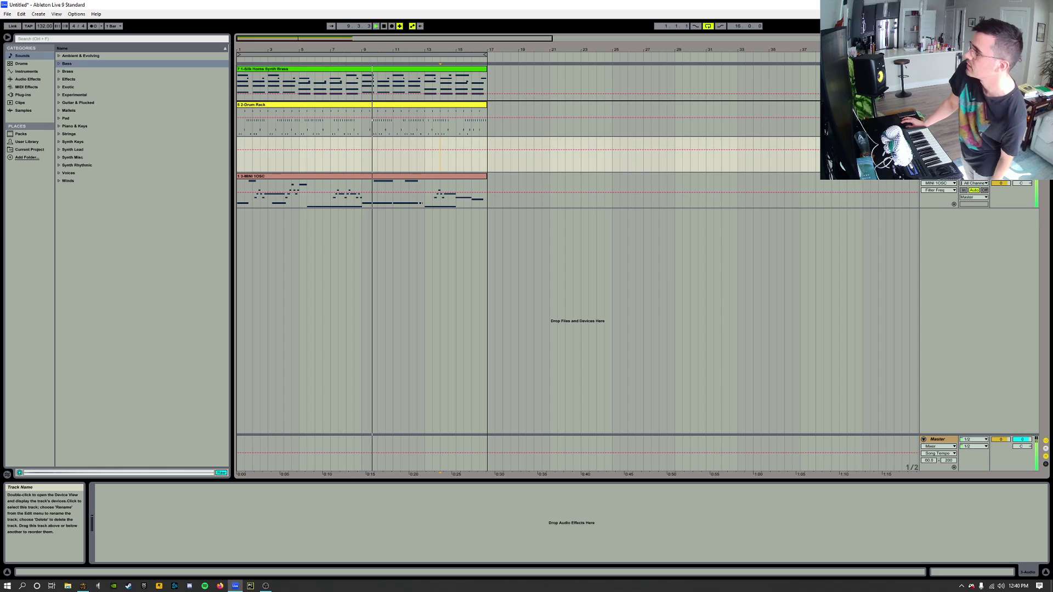
left_click_drag(938, 141, 939, 104)
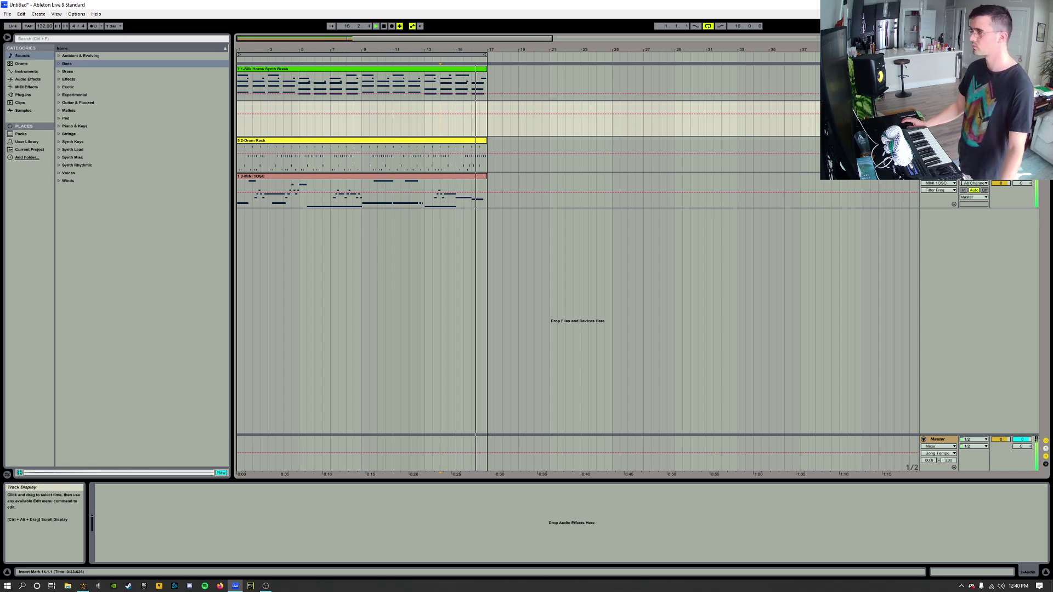
key("ctrl+t")
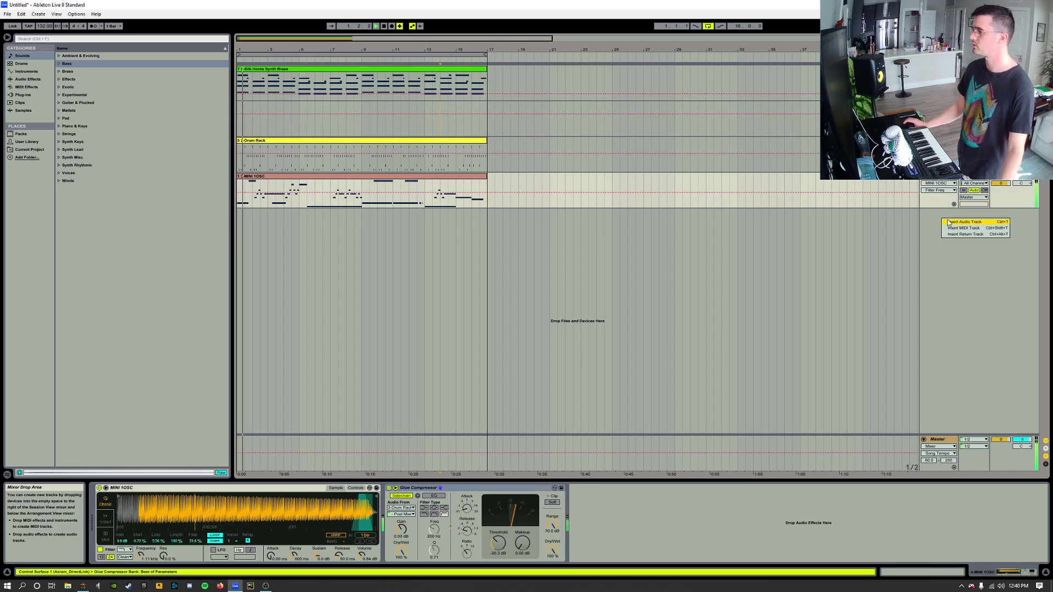
left_click_drag(944, 214, 944, 183)
right_click(949, 269)
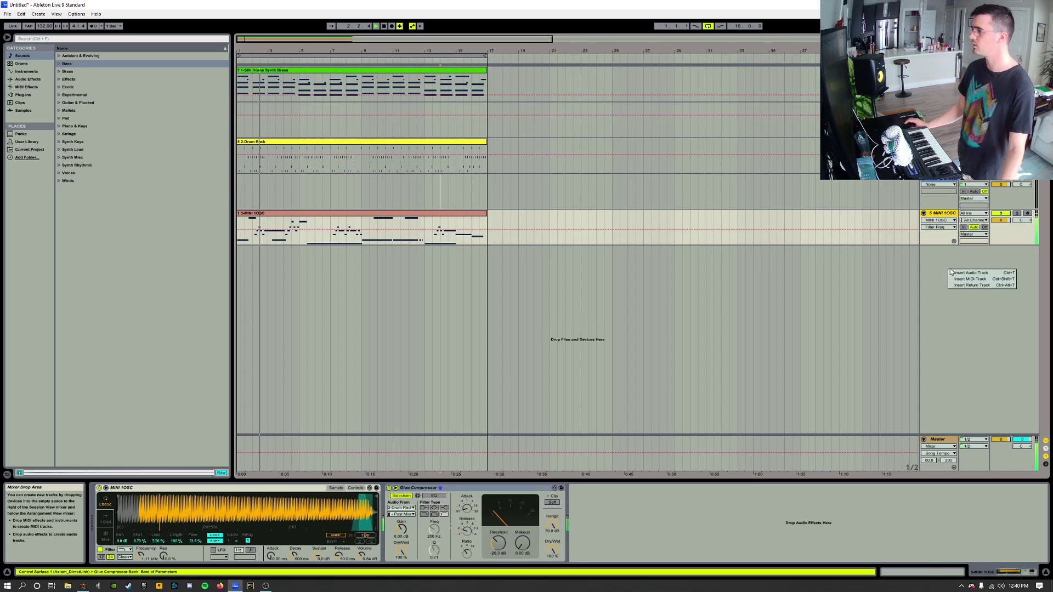
left_click(960, 272)
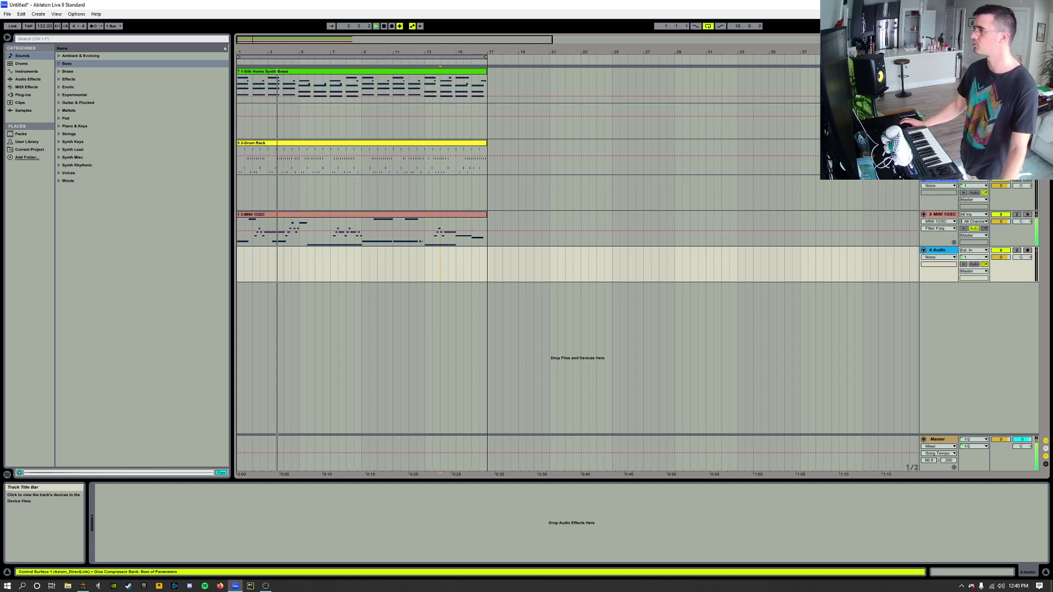
- Set the audio track below the Drum Rack to receive its input from 3-Drum Rack, Post FX
right_click(939, 107)
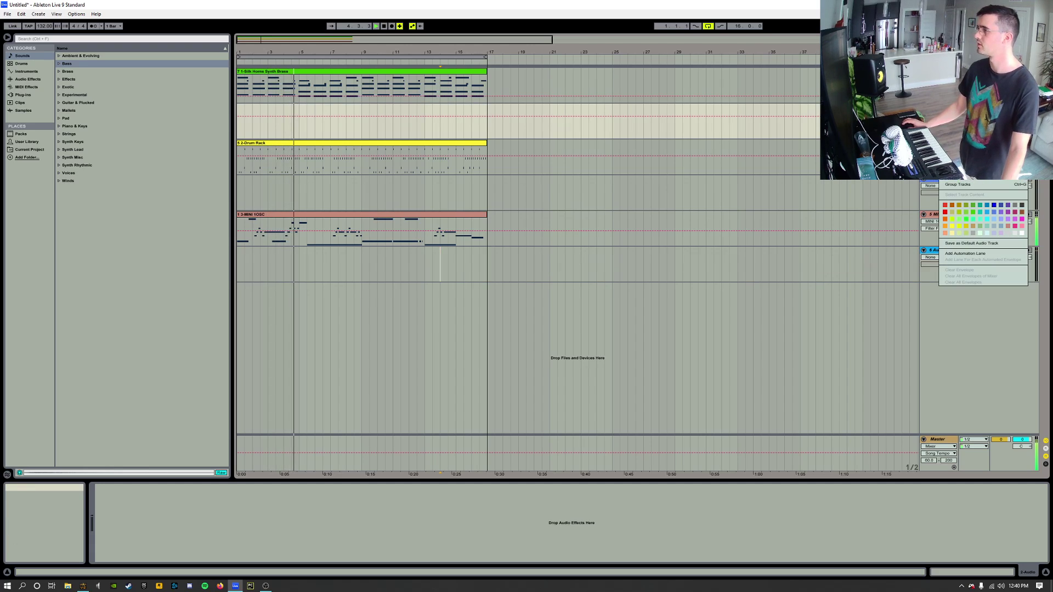
left_click(968, 312)
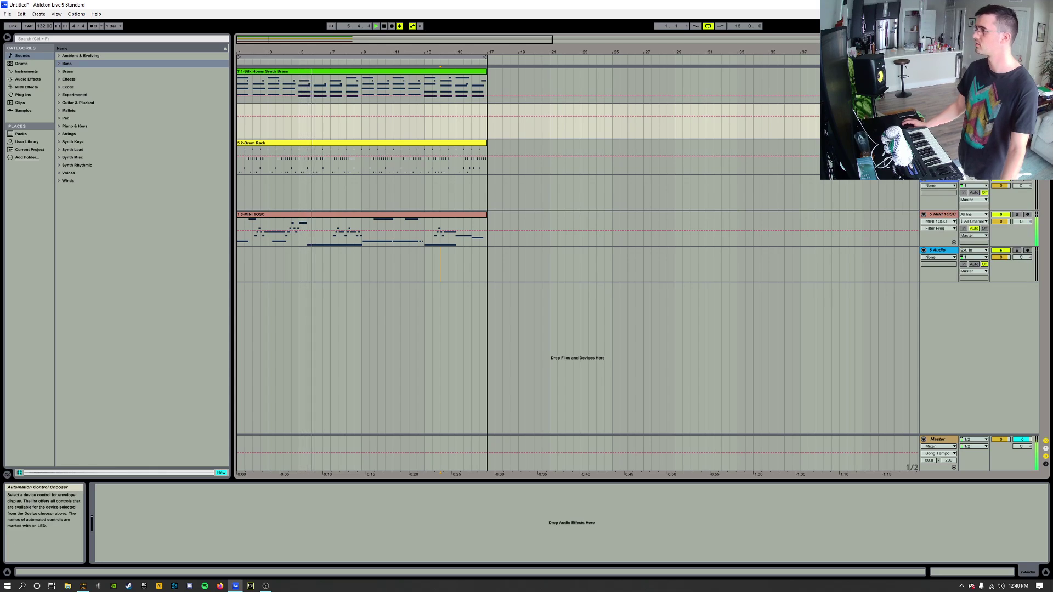
left_click(972, 181)
left_click(970, 185)
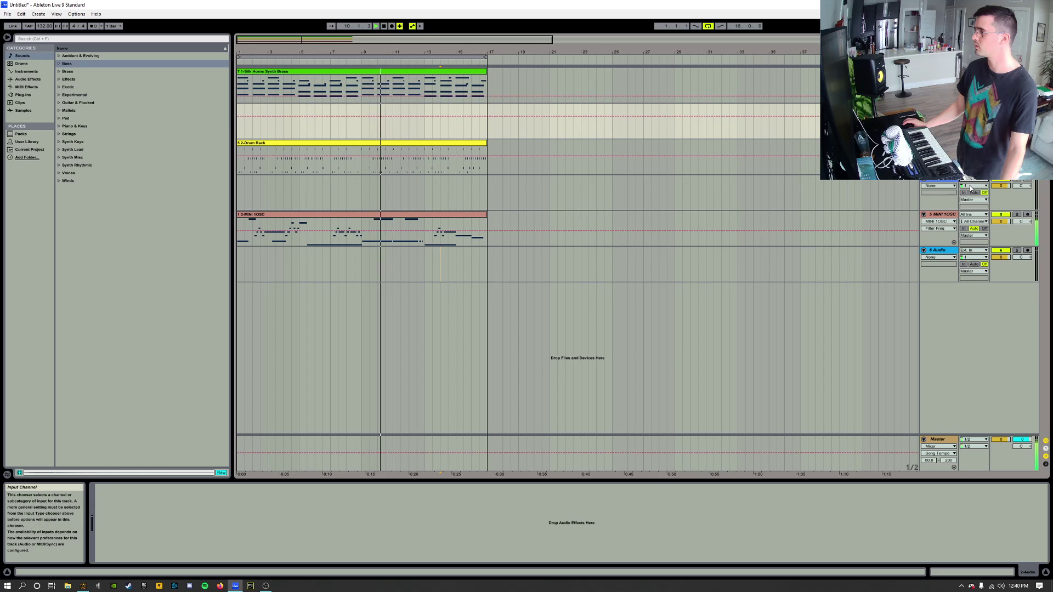
left_click(975, 183)
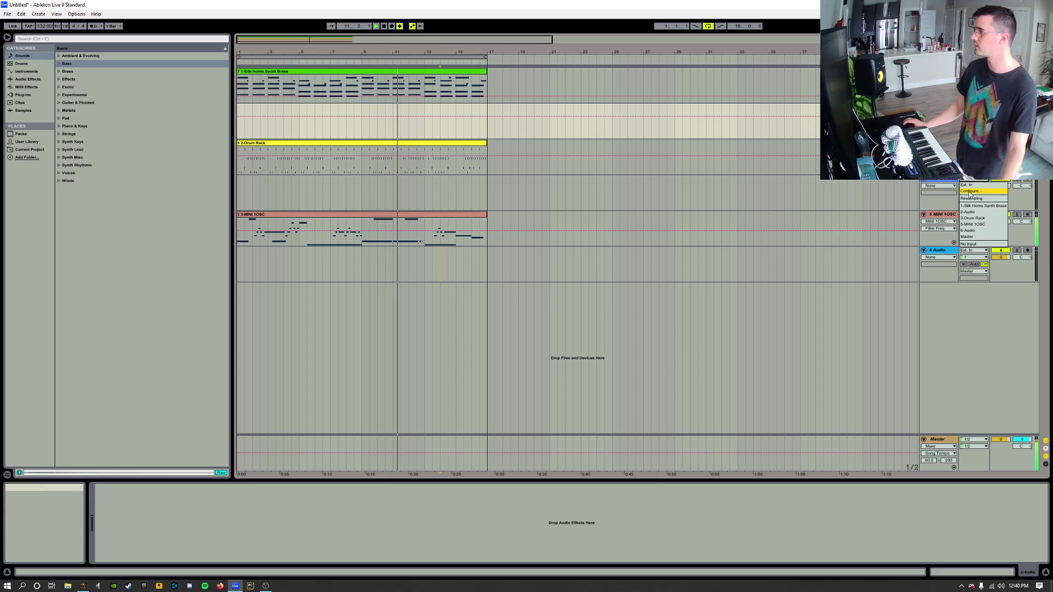
left_click(975, 222)
left_click(973, 186)
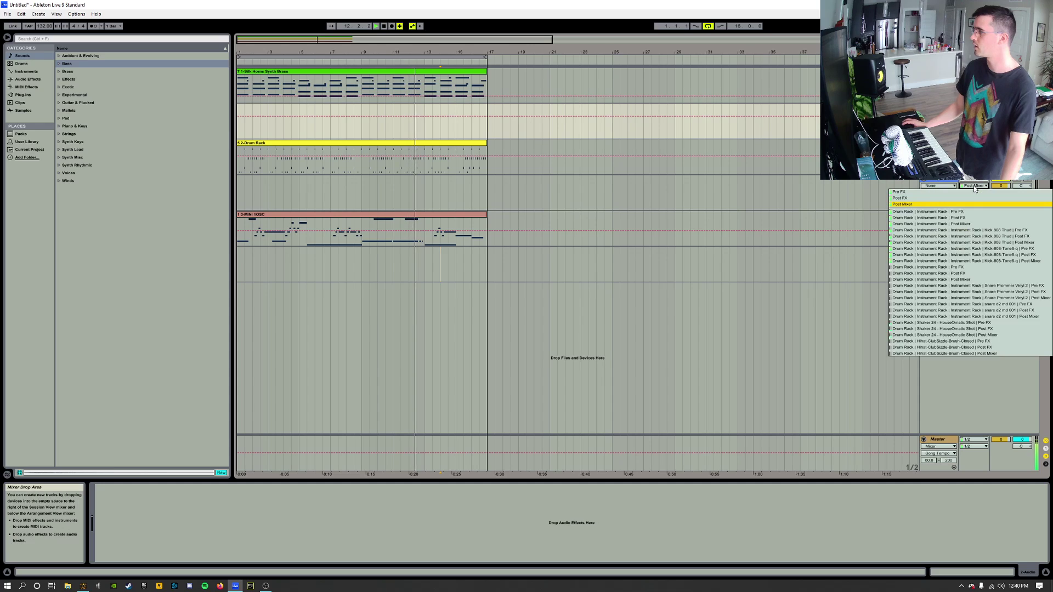
left_click(903, 198)
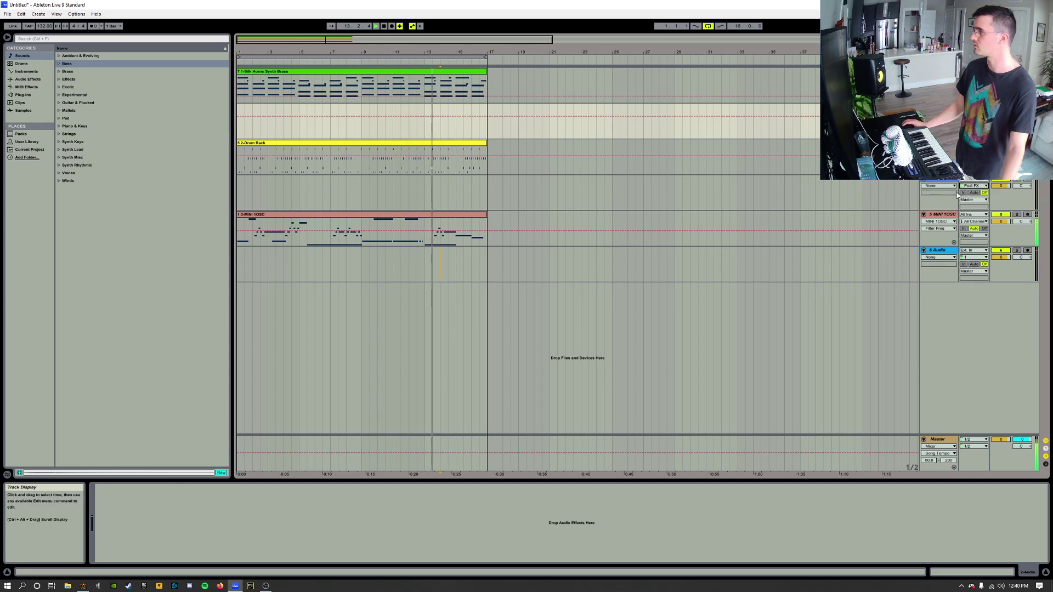
- Set the audio track below MINI 1OSC to receive its input from 5-MINI 1OSC, Post FX
left_click(974, 251)
left_click(972, 302)
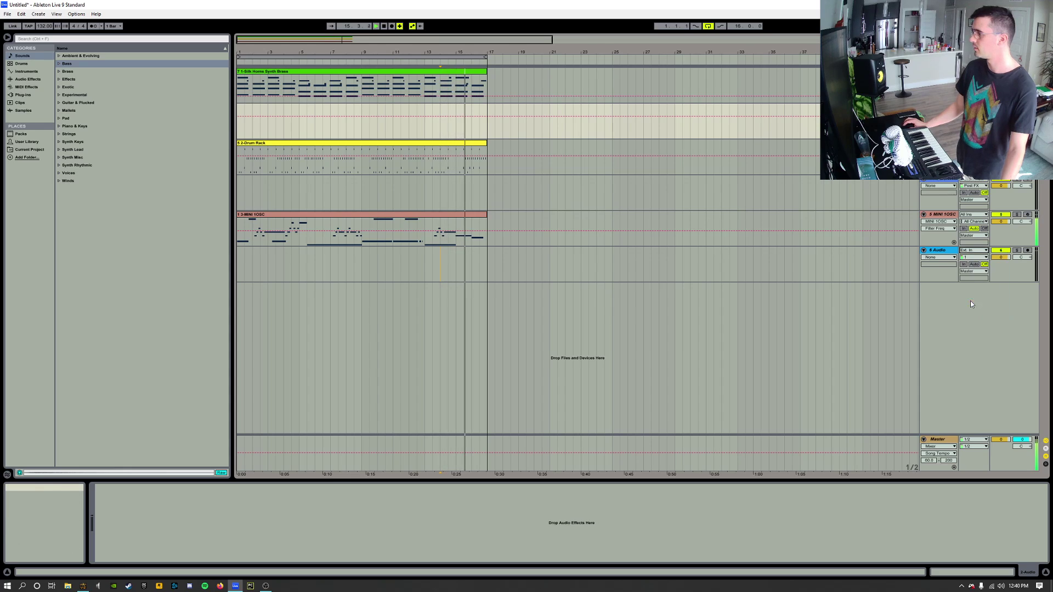
left_click(973, 257)
left_click(971, 270)
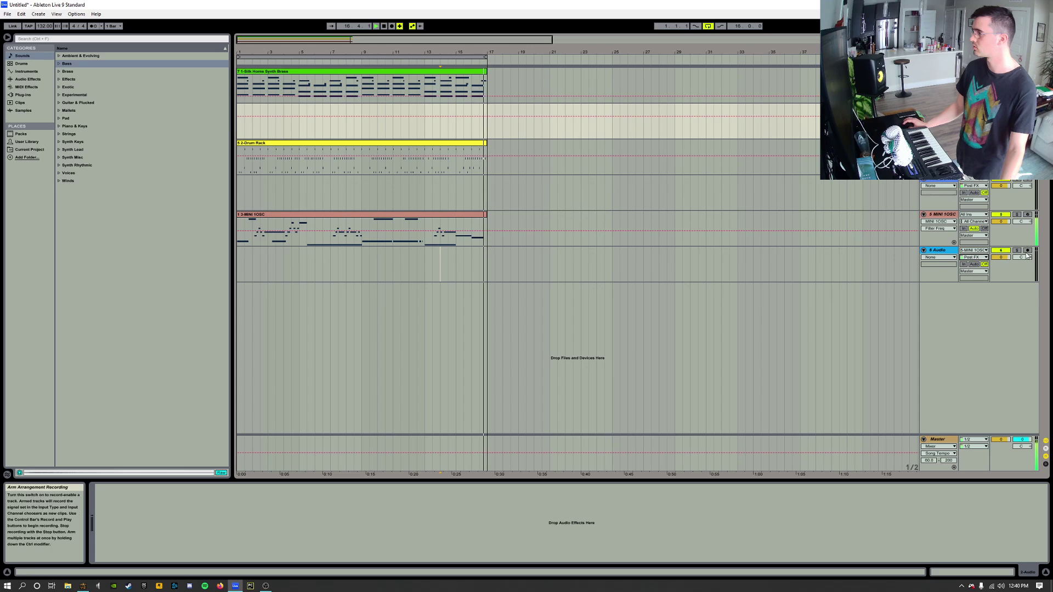
- Arm the new audio tracks and record the horn, drum and MINI 1OSC parts into them across the loop
left_click(1028, 250)
key("space")
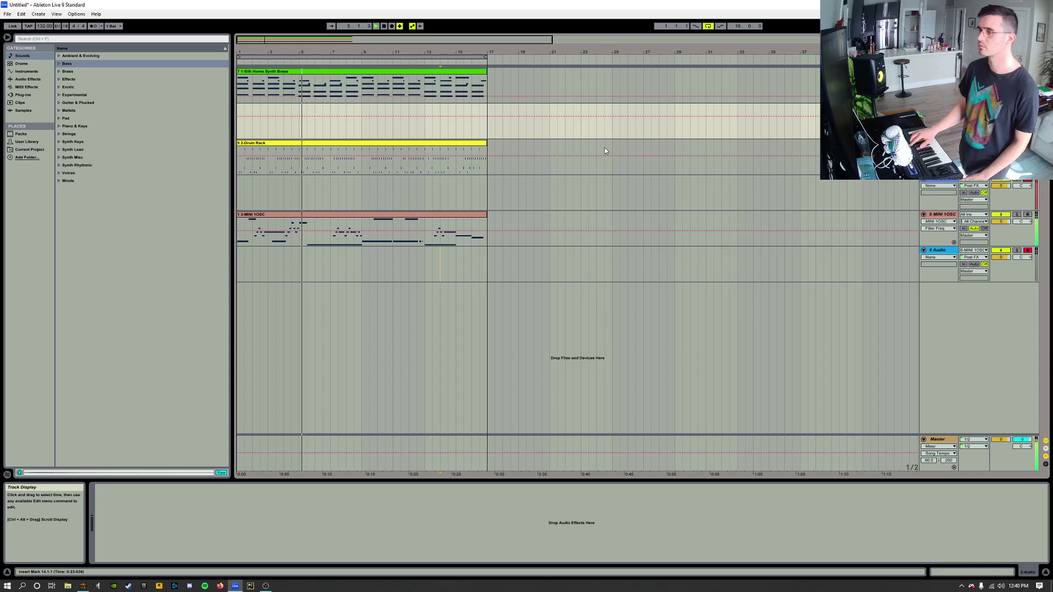
key("F9")
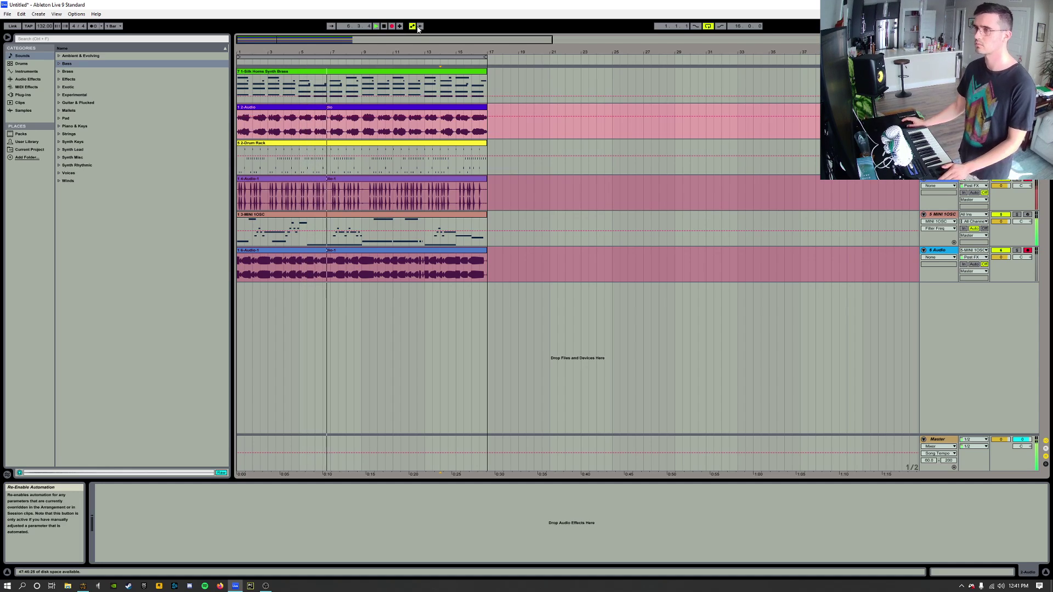
key("F9")
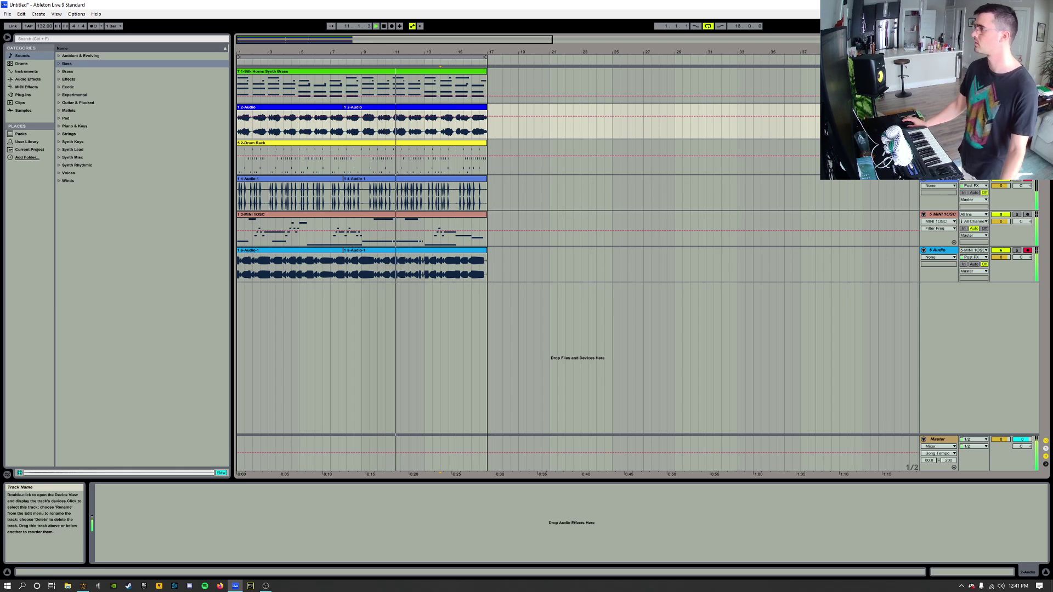
- Mute the original Drum Rack and MINI 1OSC MIDI tracks
left_click(1001, 143)
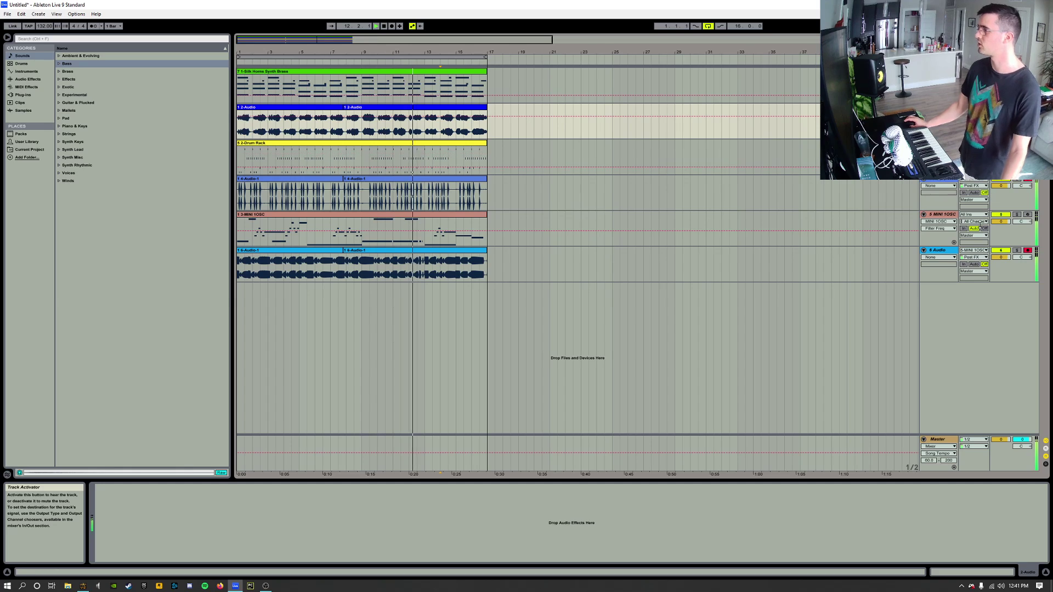
left_click(1000, 214)
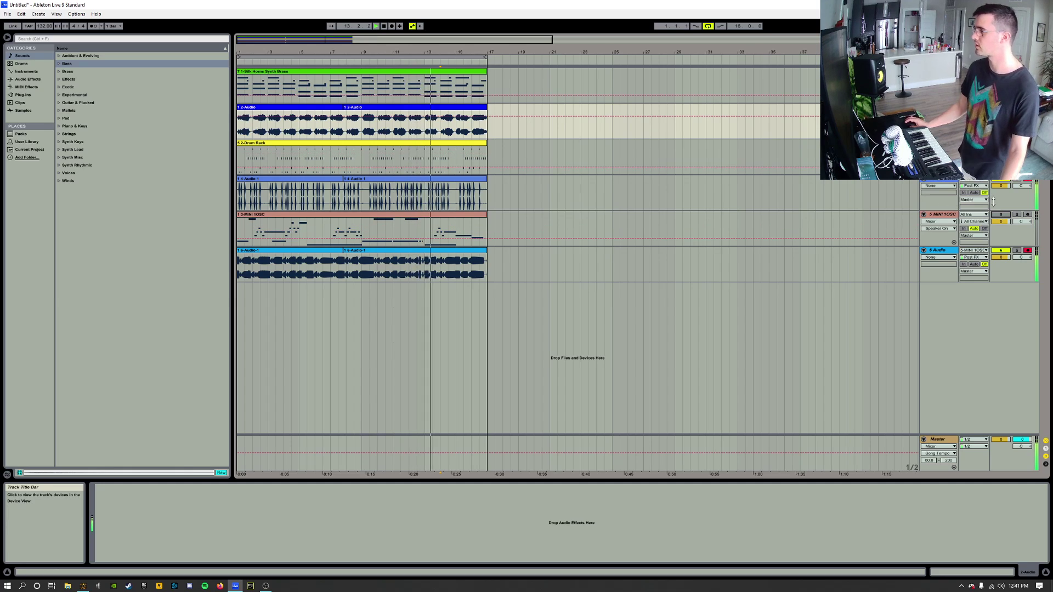
- Try moving the recorded drum audio track to the end of the track list, and undo the move
left_click_drag(939, 181, 954, 307)
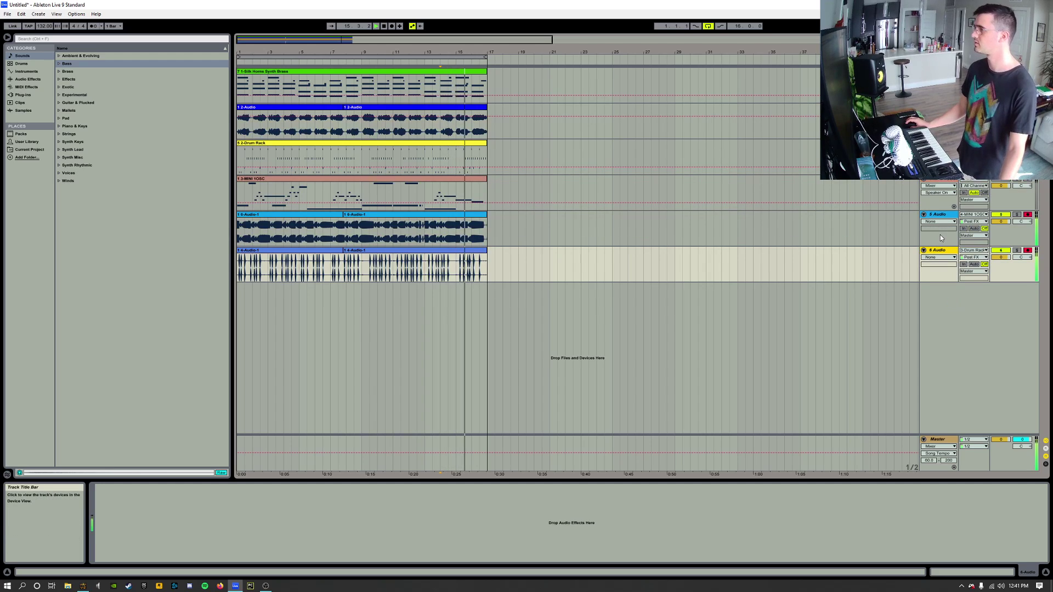
key("ctrl+z")
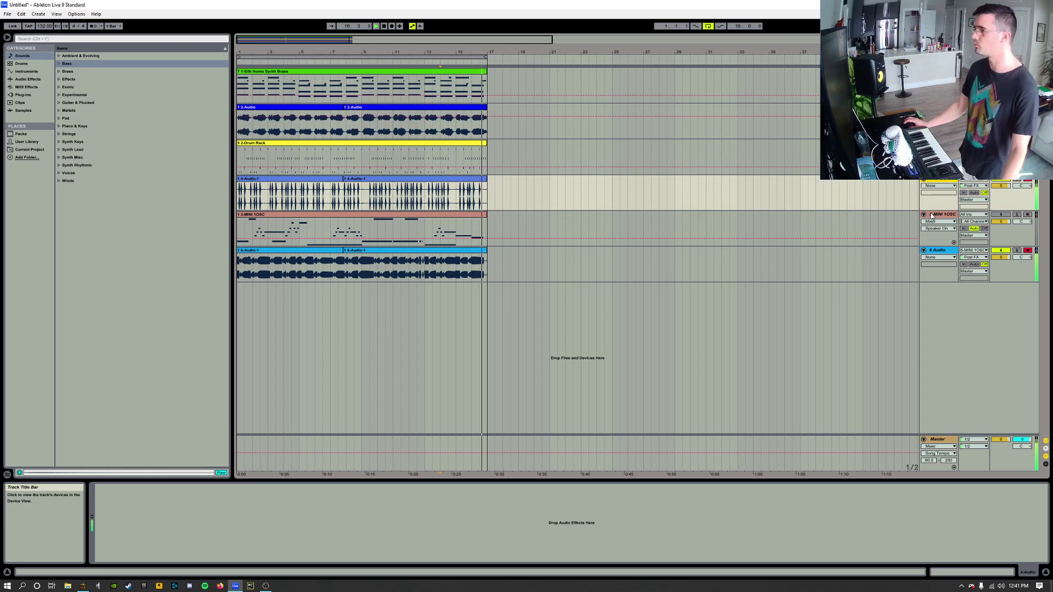
- Try duplicating the MINI 1OSC track together with its recorded audio track, and undo the duplication
left_click(940, 214)
left_click(941, 251)
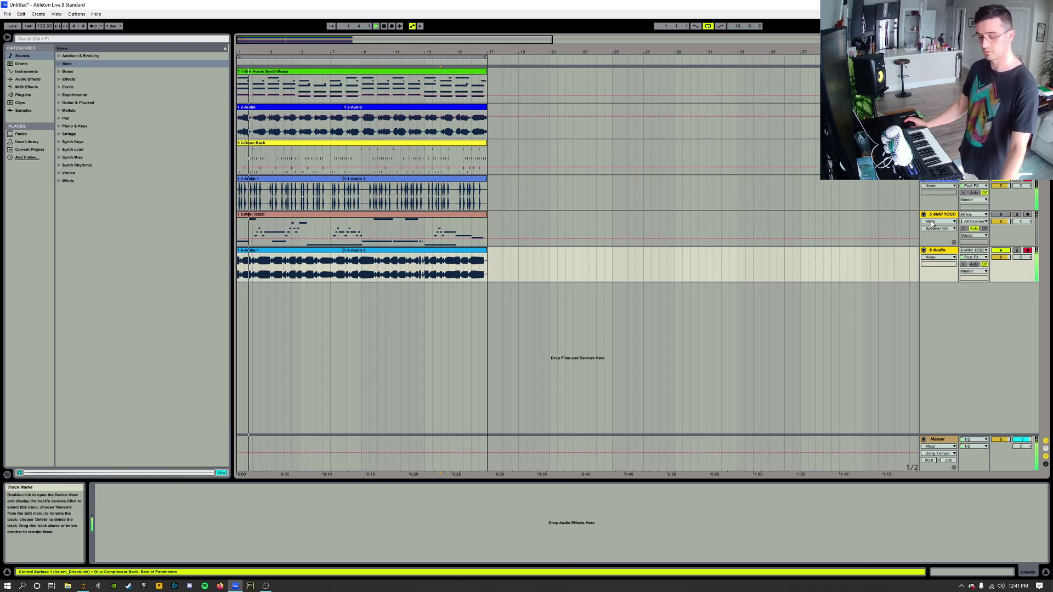
key("ctrl+d")
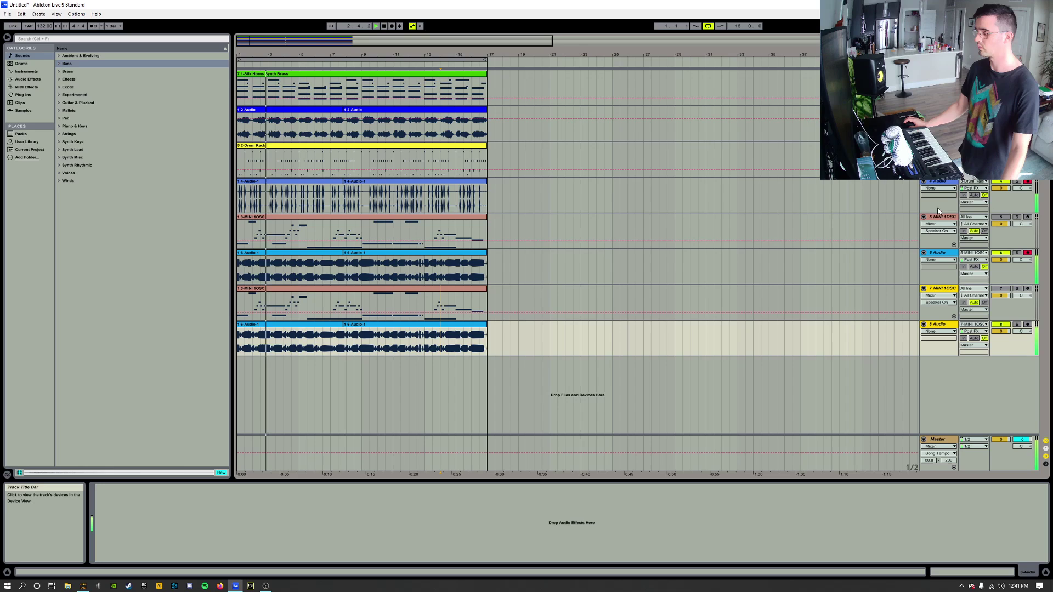
key("ctrl+z")
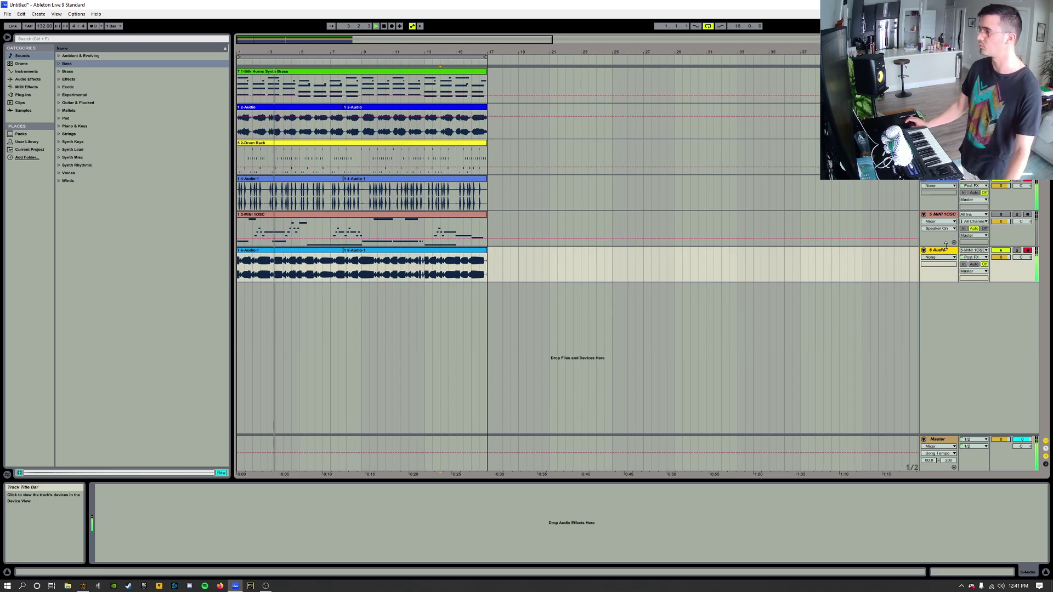
- Group the MINI 1OSC, Drum Rack and Silk Horns MIDI tracks, each with its own recorded audio track
left_click(939, 215)
left_click(940, 250)
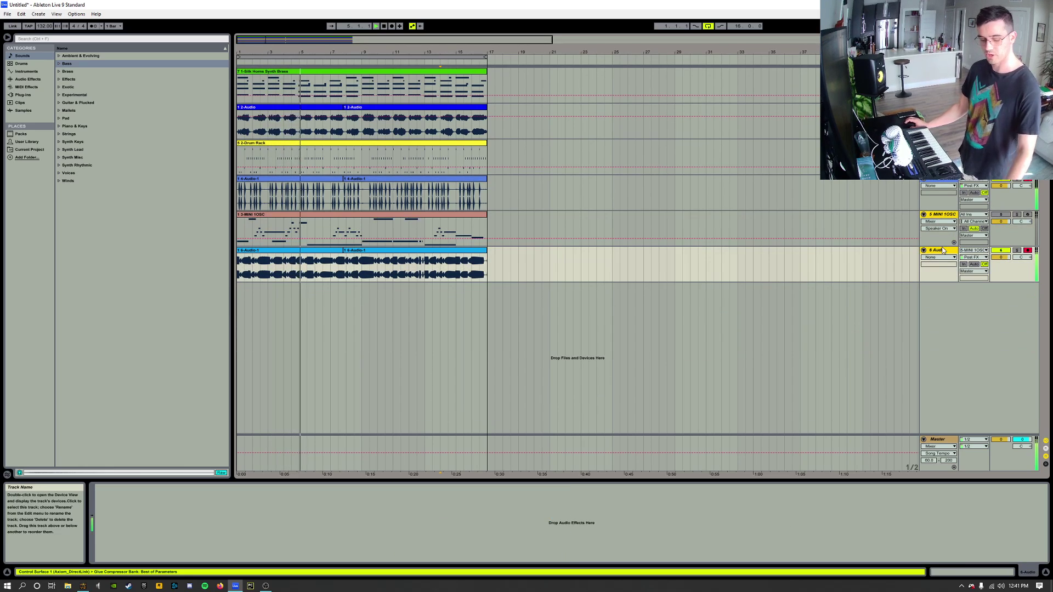
key("ctrl+g")
left_click(944, 181)
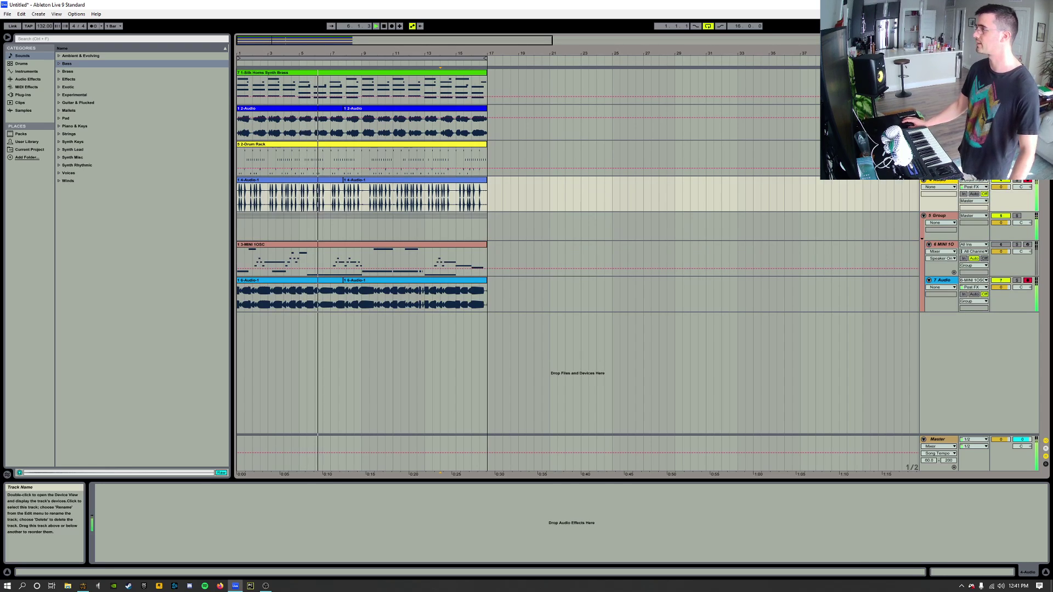
left_click(942, 145, "shift")
key("ctrl+g")
left_click(942, 110)
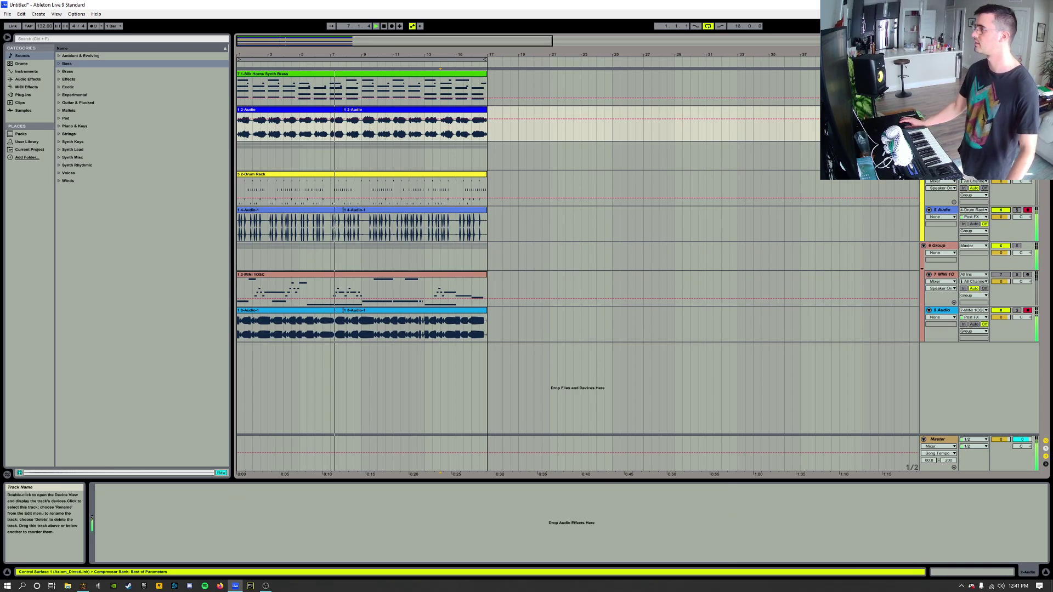
left_click(942, 74, "shift")
key("ctrl+g")
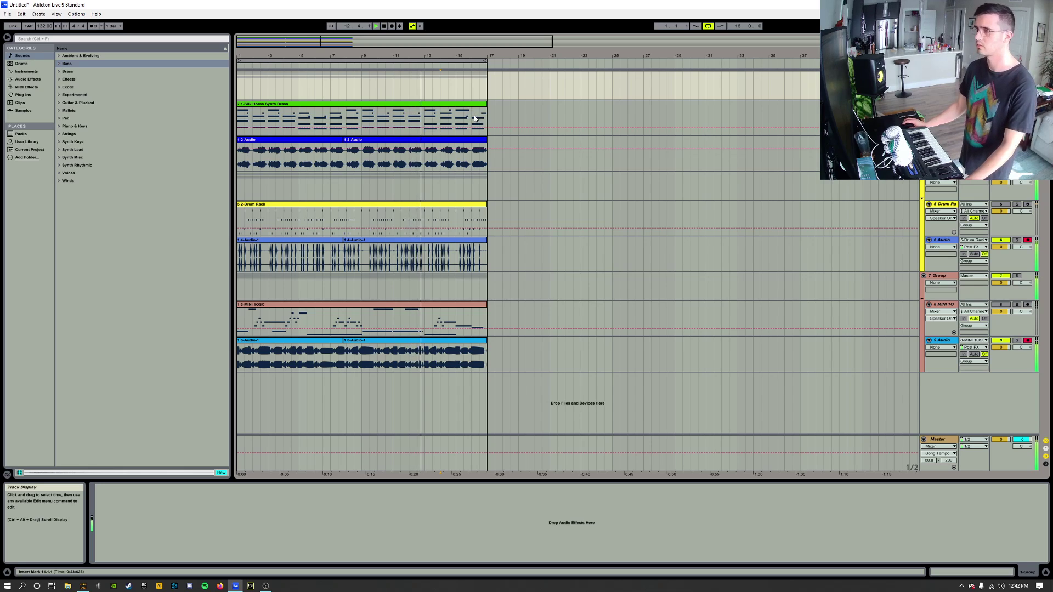
- Delete the original MIDI clips from the Silk Horns, Drum Rack and MINI 1OSC tracks
left_click(418, 108)
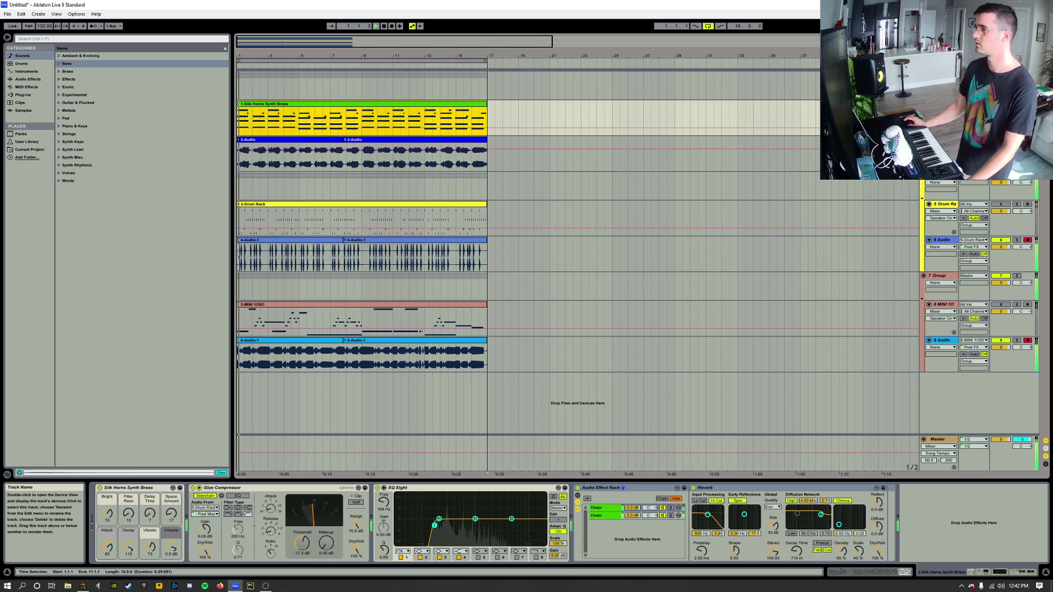
key("Delete")
left_click(403, 205)
key("Delete")
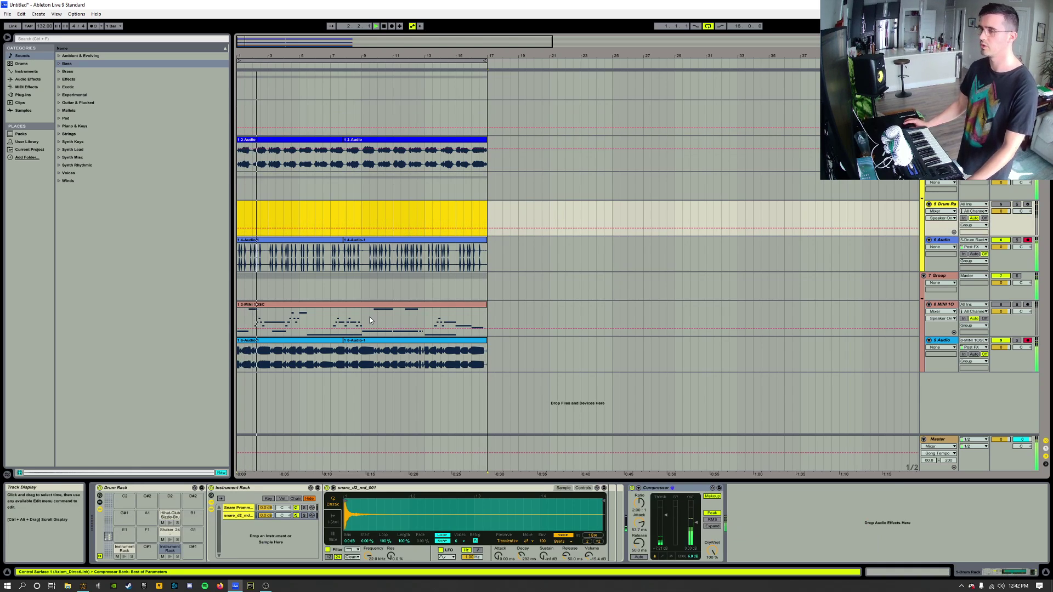
left_click(369, 317)
key("Delete")
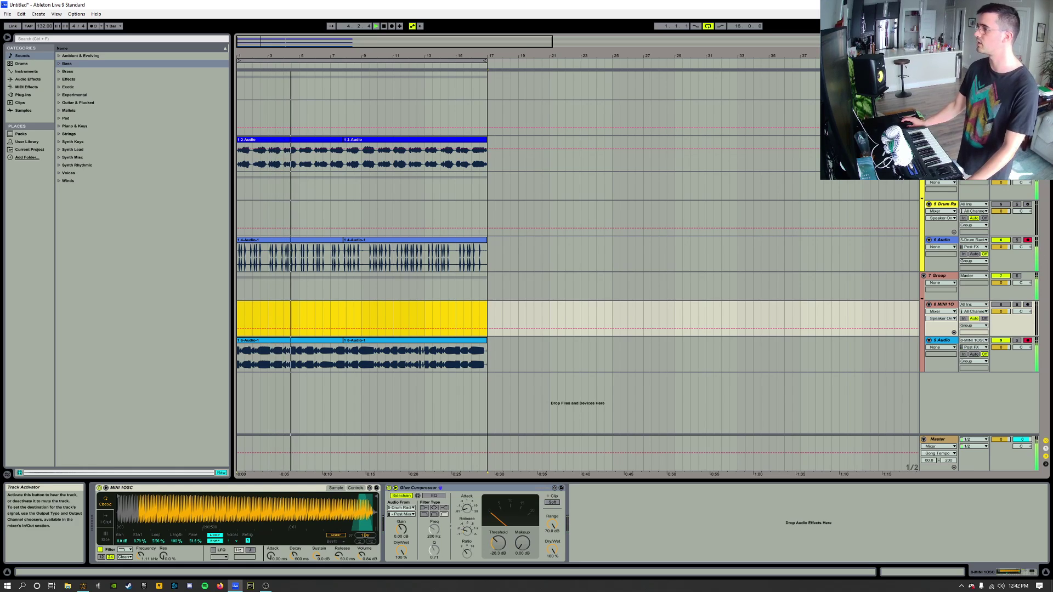
- Unmute the Drum Rack and MINI 1OSC tracks, and fold the three empty MIDI tracks
left_click(1001, 204)
left_click(1001, 205)
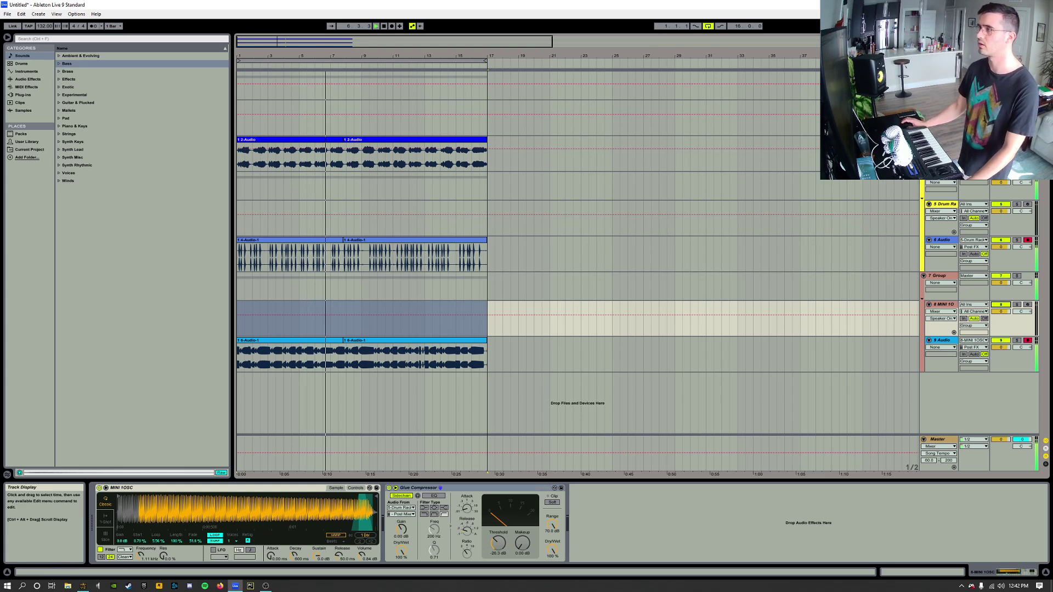
scroll(576, 395, "down", 1)
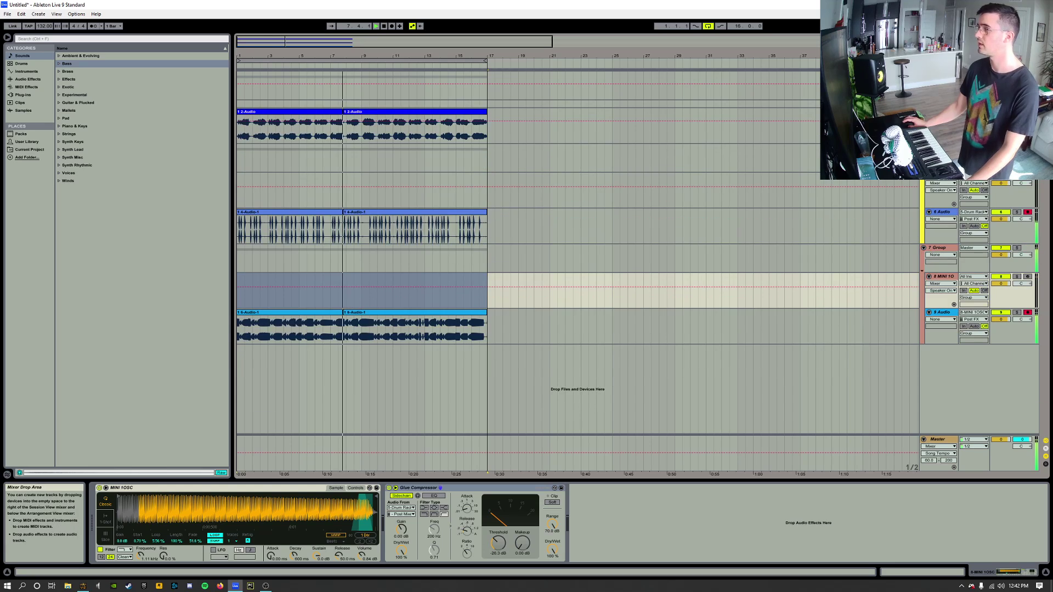
scroll(930, 235, "down", 1)
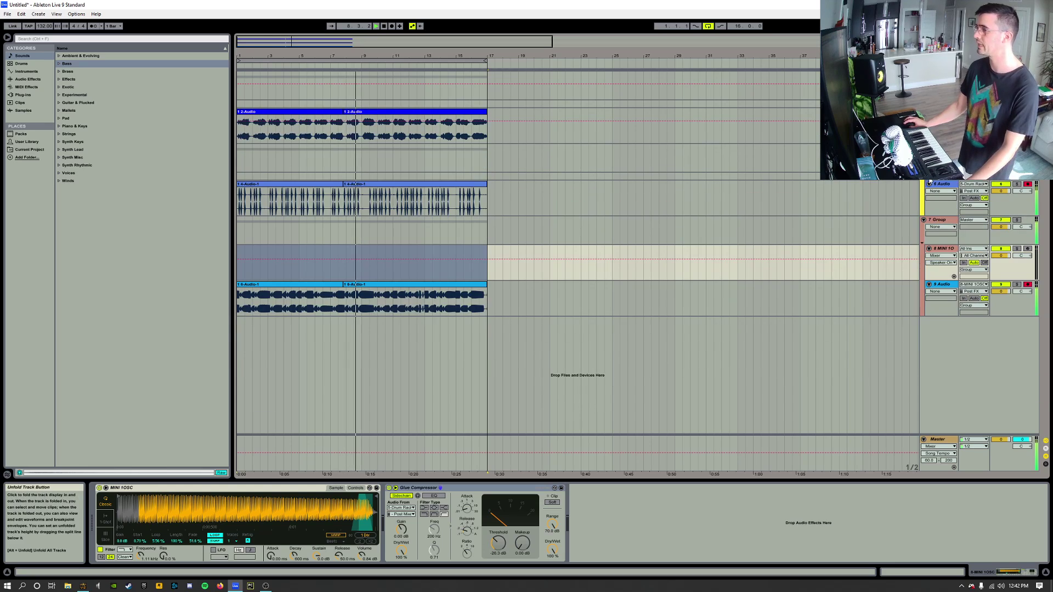
left_click(928, 248)
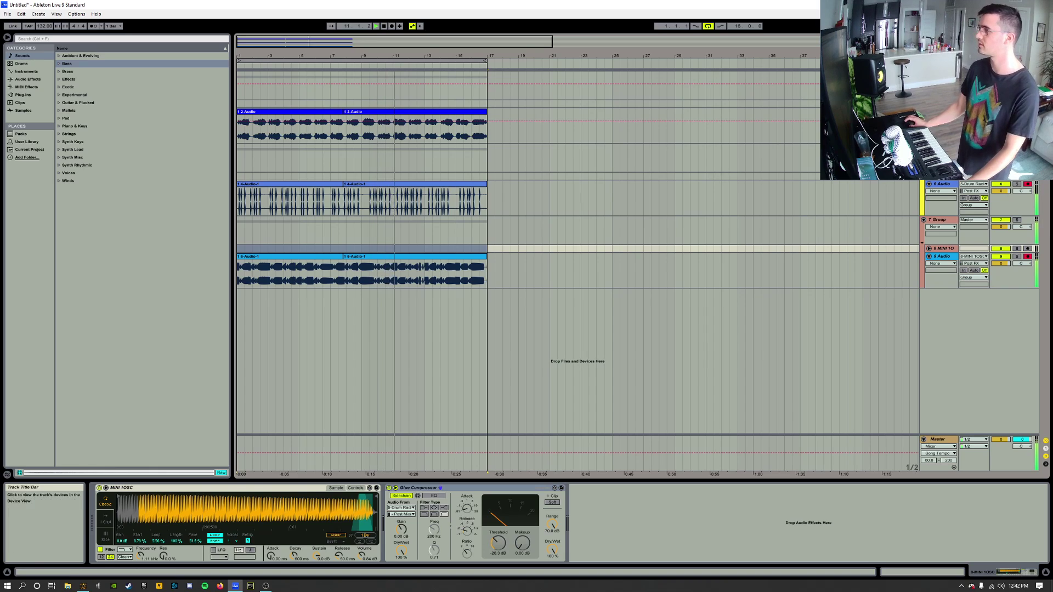
scroll(939, 241, "down", 5)
scroll(938, 241, "up", 5)
scroll(938, 241, "down", 1)
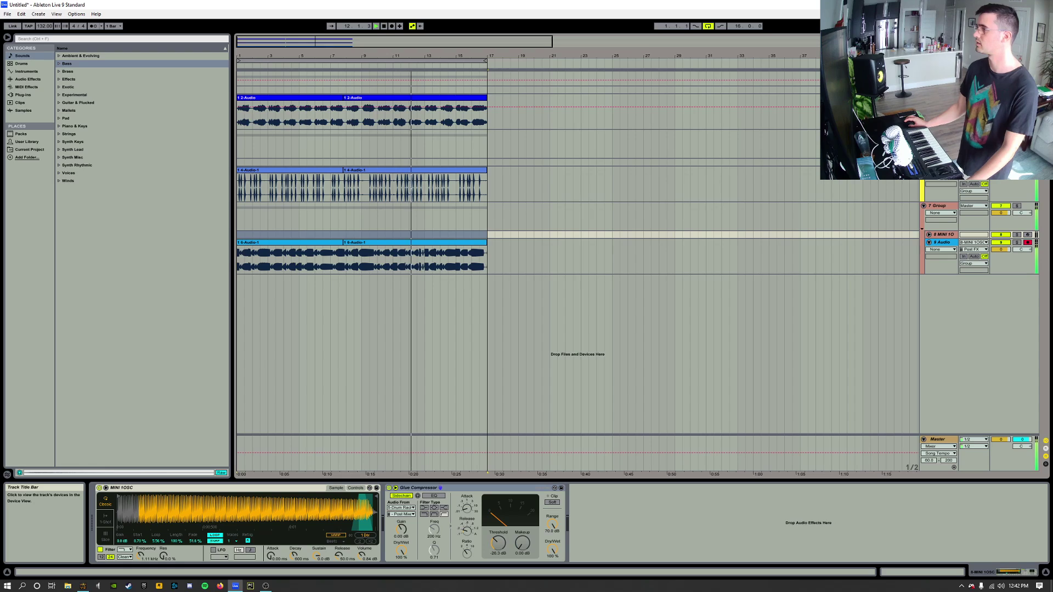
scroll(630, 247, "up", 1)
scroll(938, 244, "down", 5)
scroll(939, 244, "up", 7)
scroll(939, 244, "down", 2)
scroll(939, 164, "up", 1)
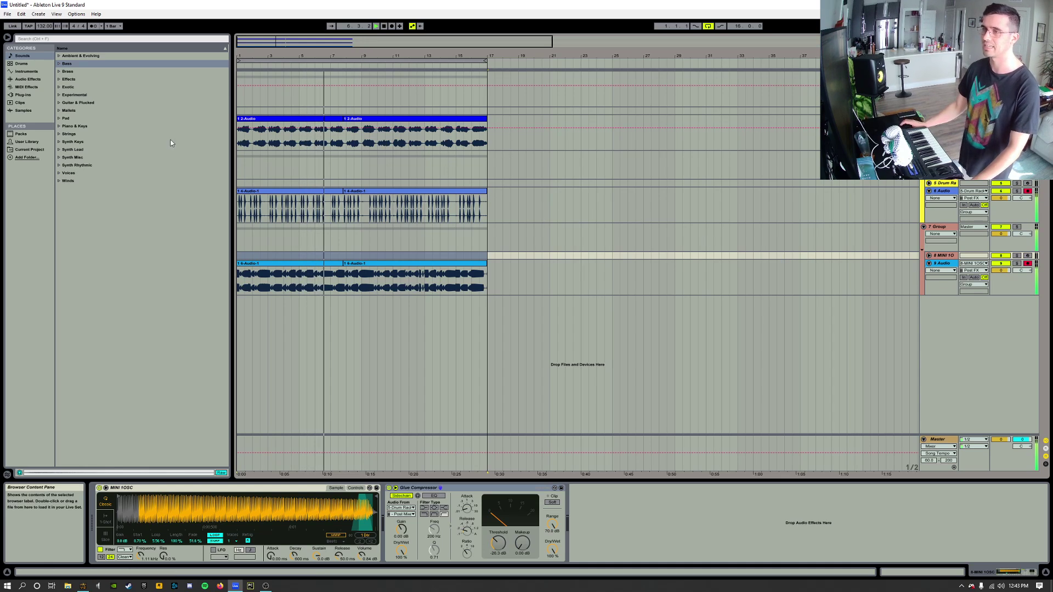
- Duplicate the empty Silk Horns Synth Brass track, move the copy out of its group to the end of the track list, and unfold it
left_click(60, 73)
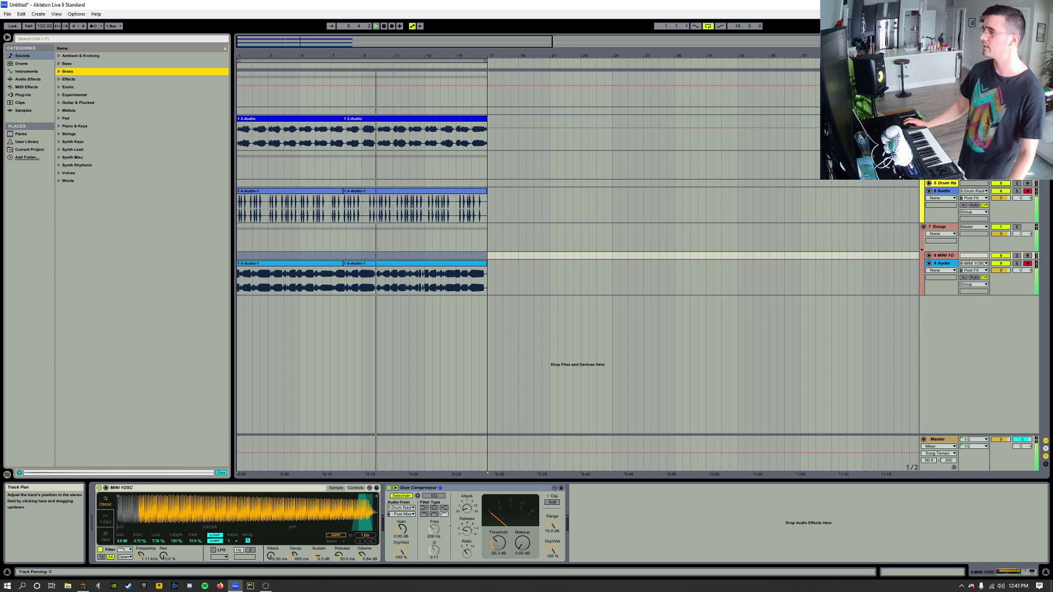
left_click(942, 111)
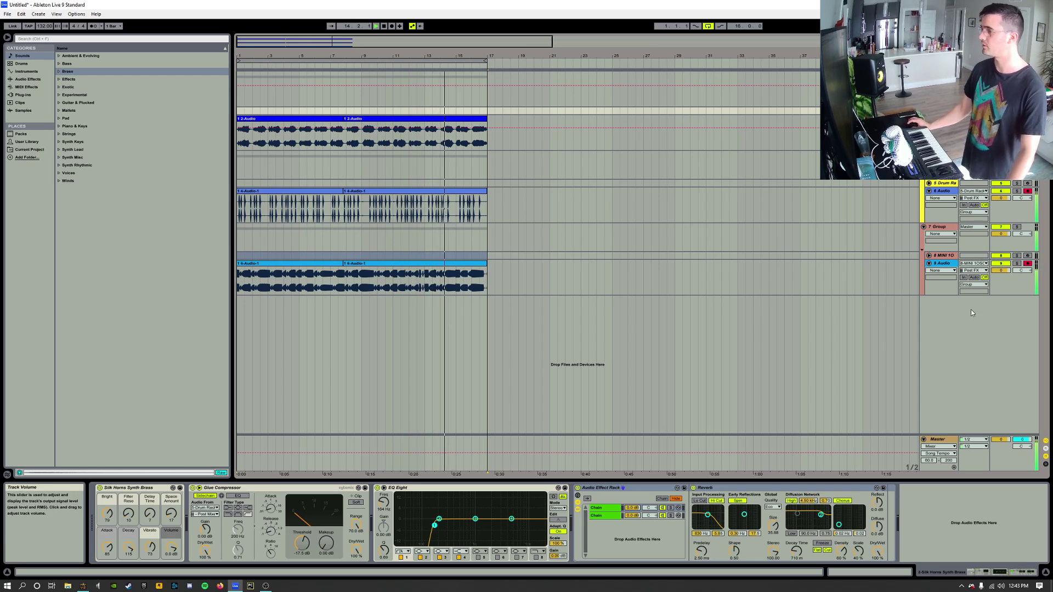
key("ctrl+z")
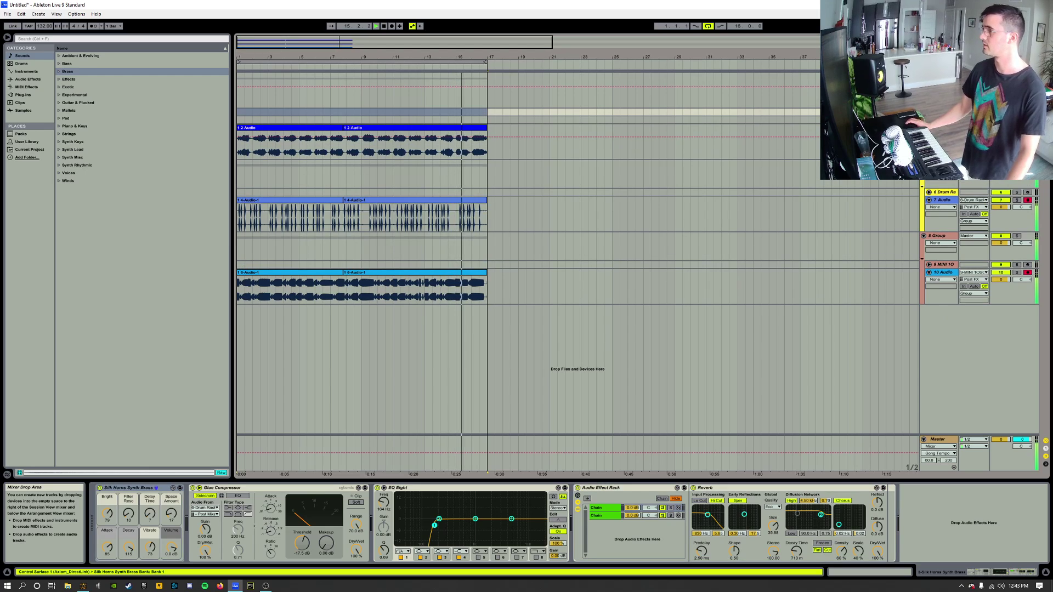
left_click_drag(942, 112, 985, 355)
left_click(942, 301)
left_click(924, 300)
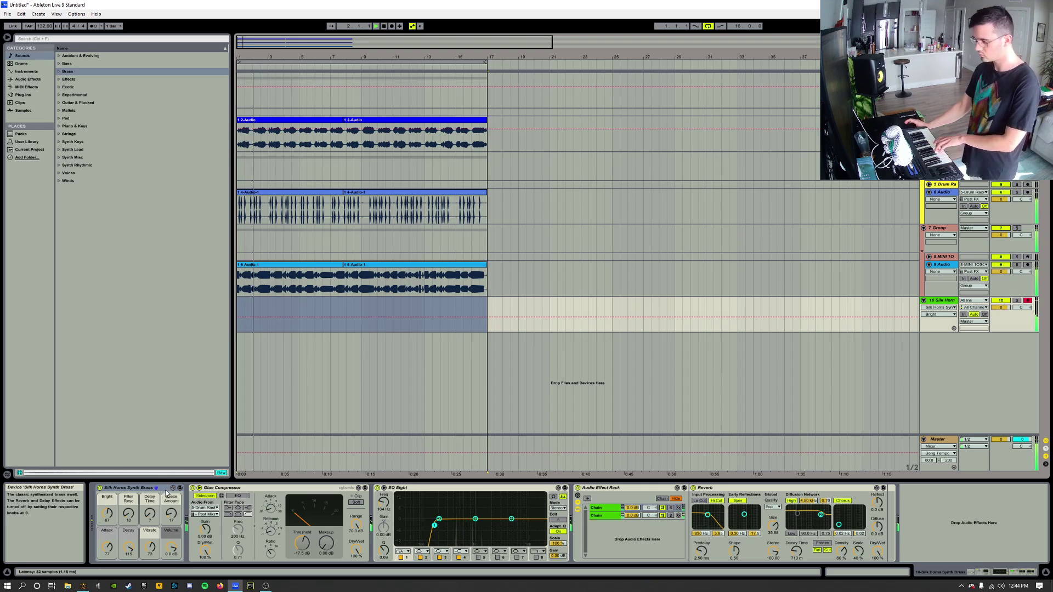
- Set the copied horn's Delay Time to 41, adjust its Attack, and record a MIDI melody take over the loop
mouse_move(149, 513)
left_mouse_down()
mouse_move(149, 497)
mouse_move(149, 512)
left_mouse_up()
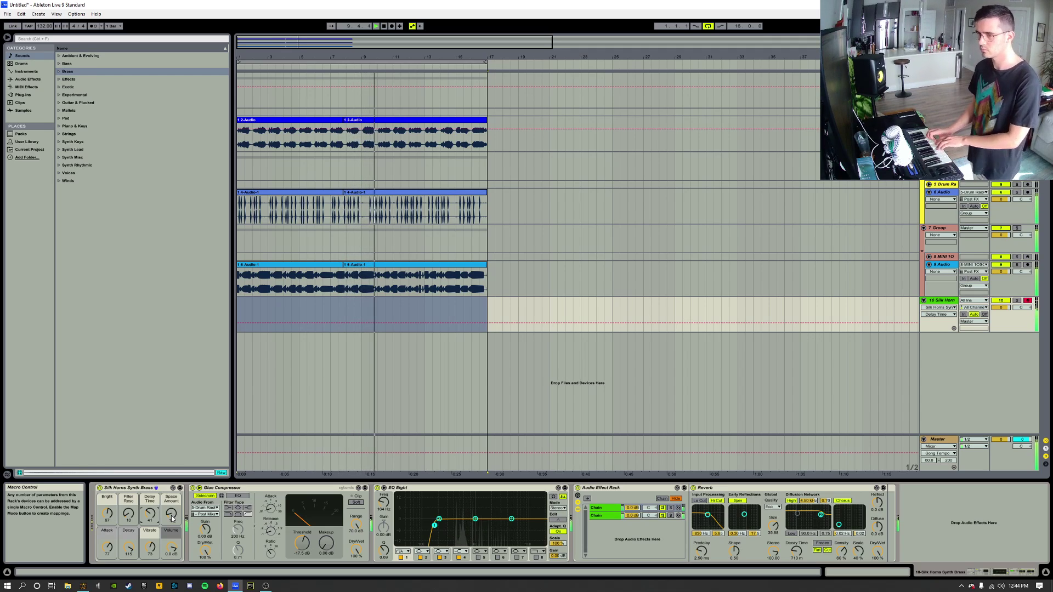
left_click_drag(106, 547, 107, 552)
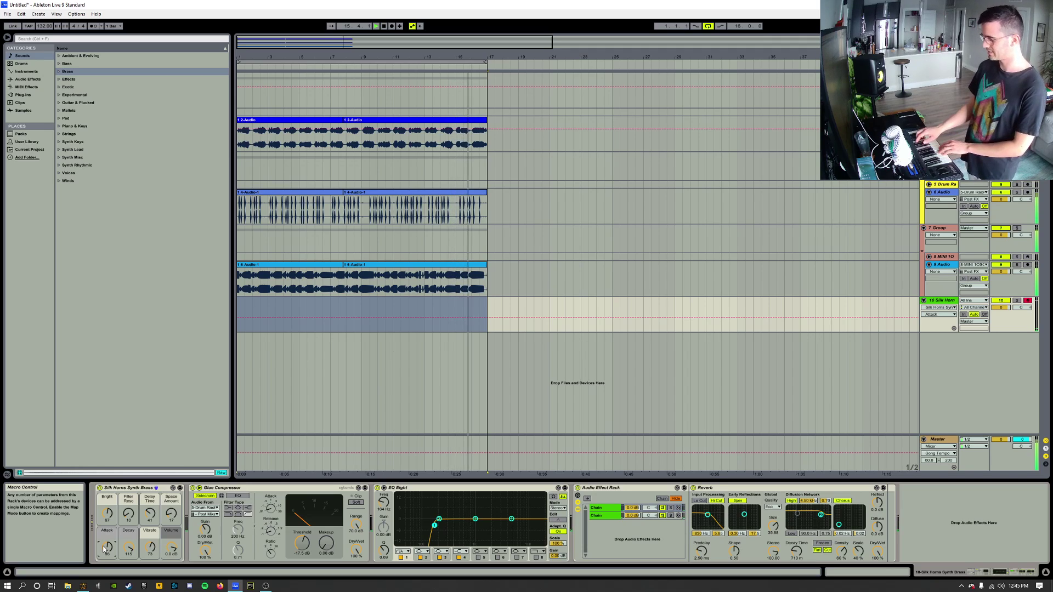
key("F9")
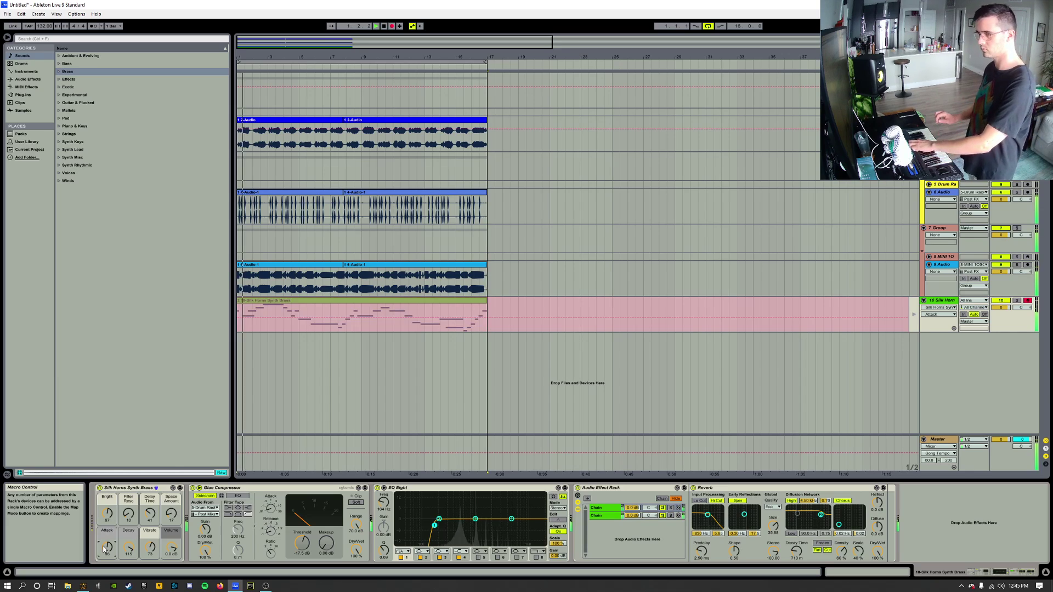
key("F9")
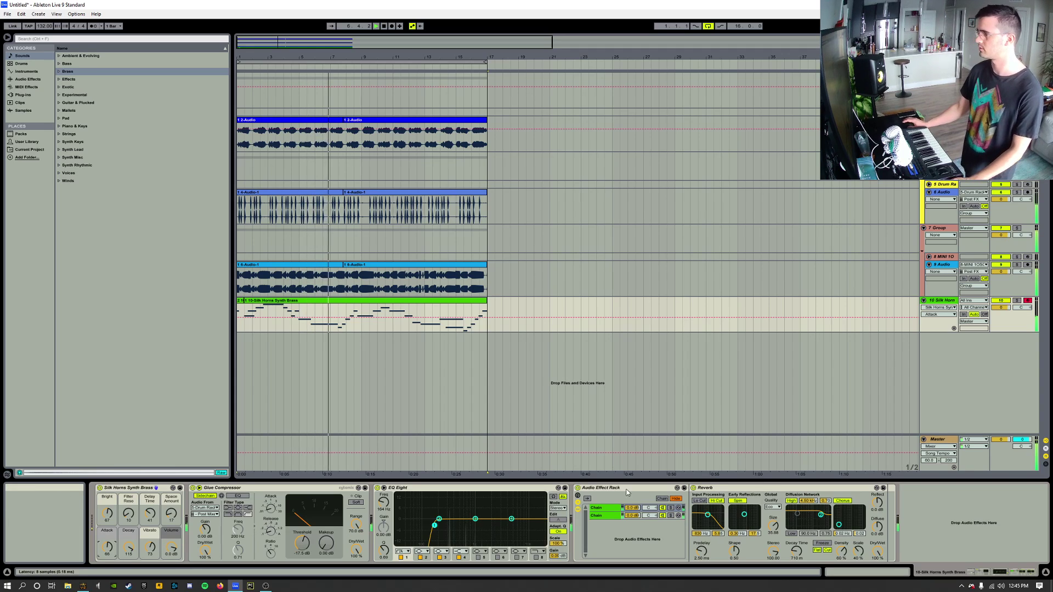
- Insert an audio track below the copied Silk Horns track and delete the main clip of the recorded MIDI melody
right_click(938, 342)
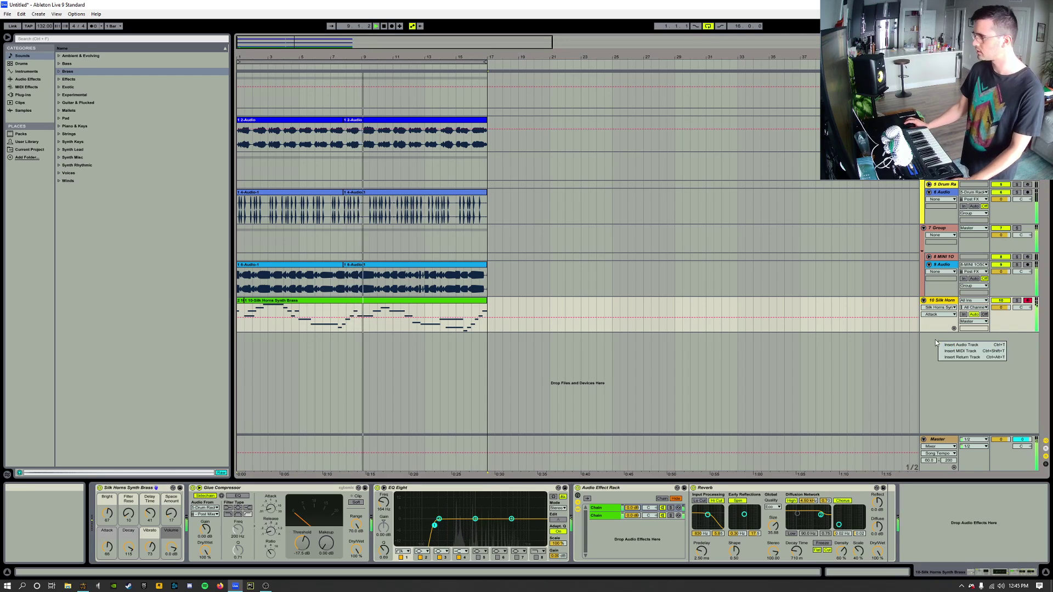
left_click(942, 345)
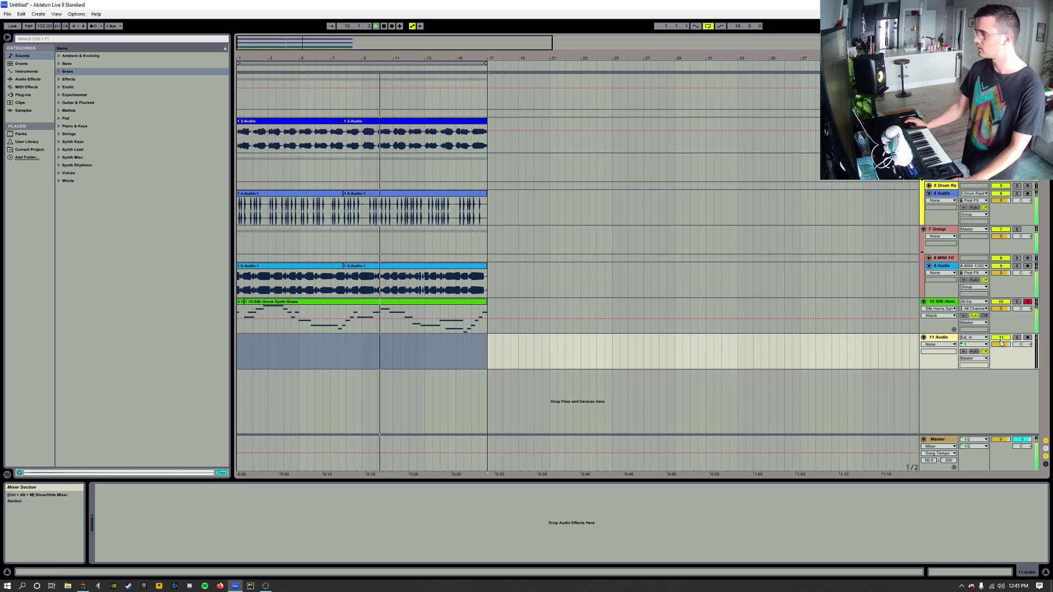
left_click(467, 302)
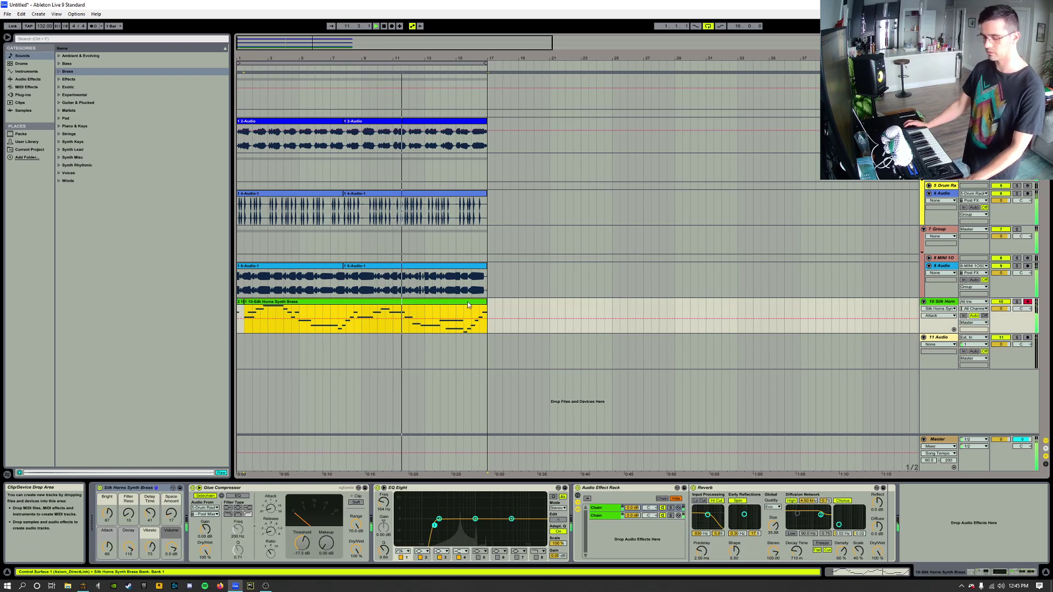
- Set the new audio track to receive its input from 10-Silk Horns Synth Brass, Post FX
left_click(973, 337)
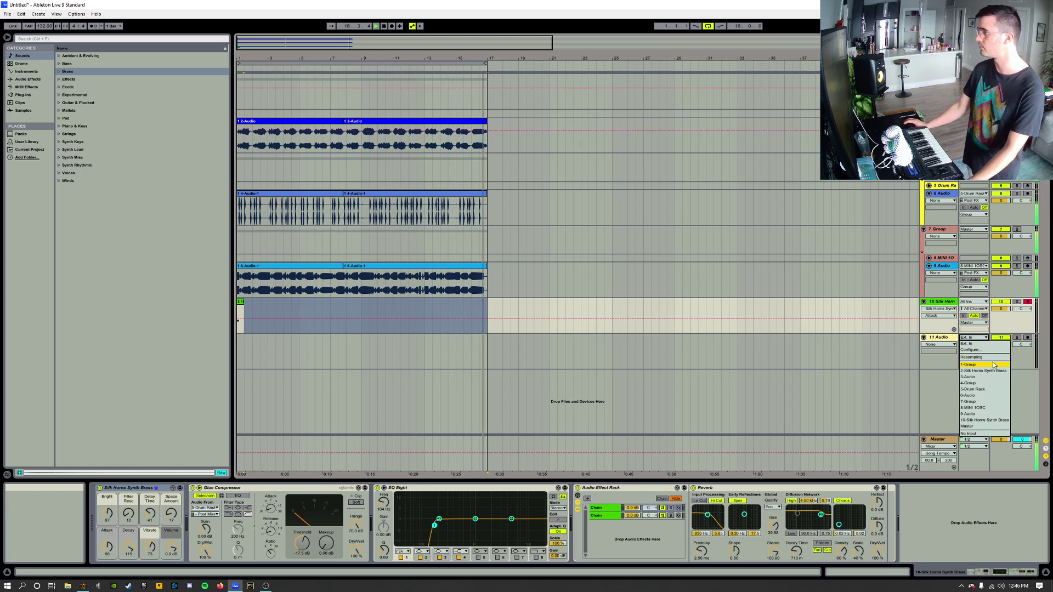
left_click(984, 420)
left_click(973, 344)
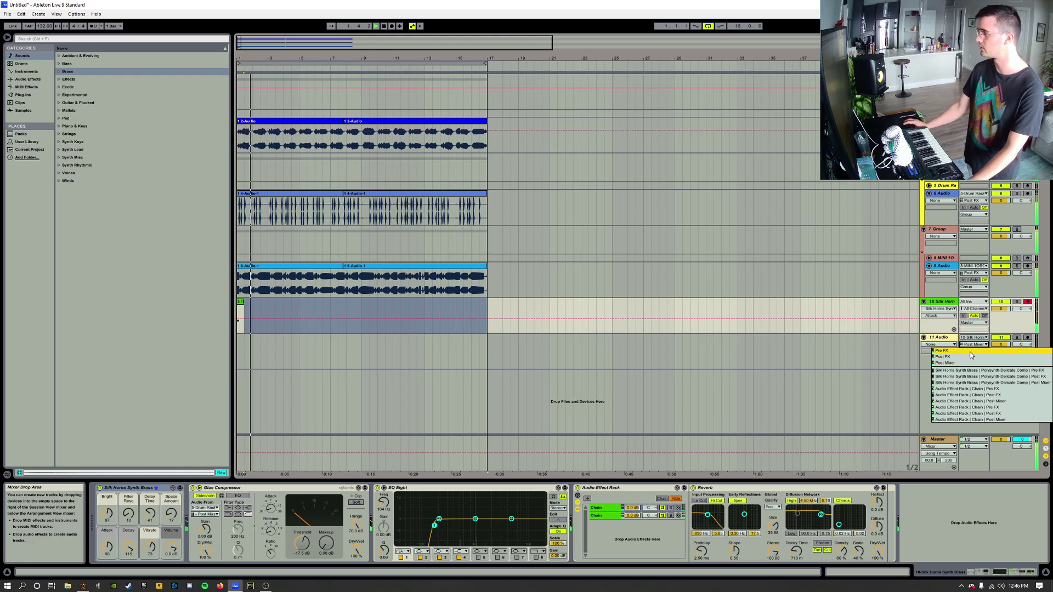
left_click(968, 362)
- Arm both the new audio track and the copied Silk Horns track, and delete the short leftover MIDI clip at the loop start
left_click(1029, 339)
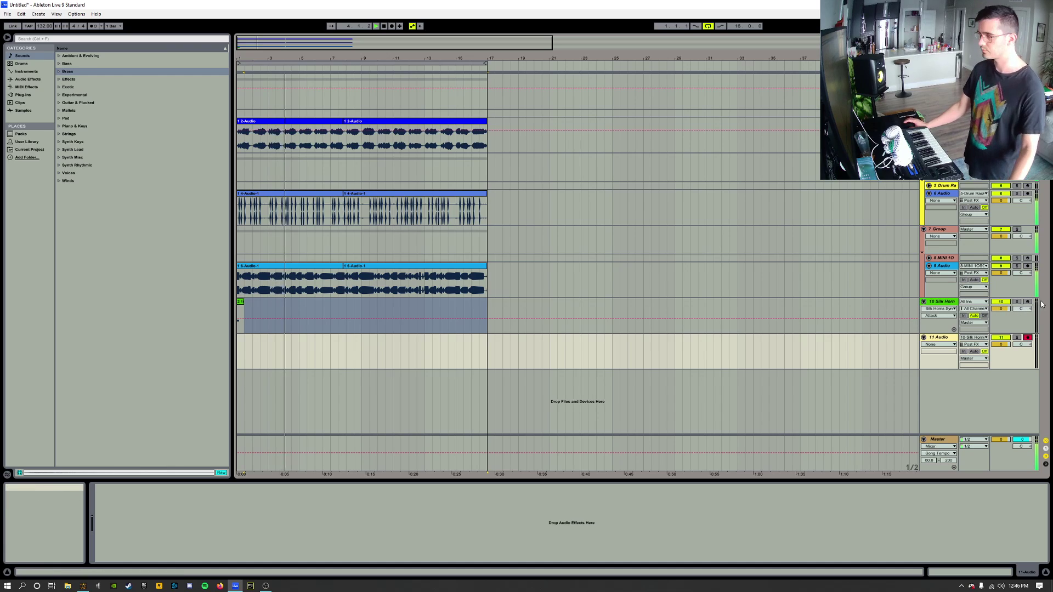
left_click(1029, 303, "ctrl")
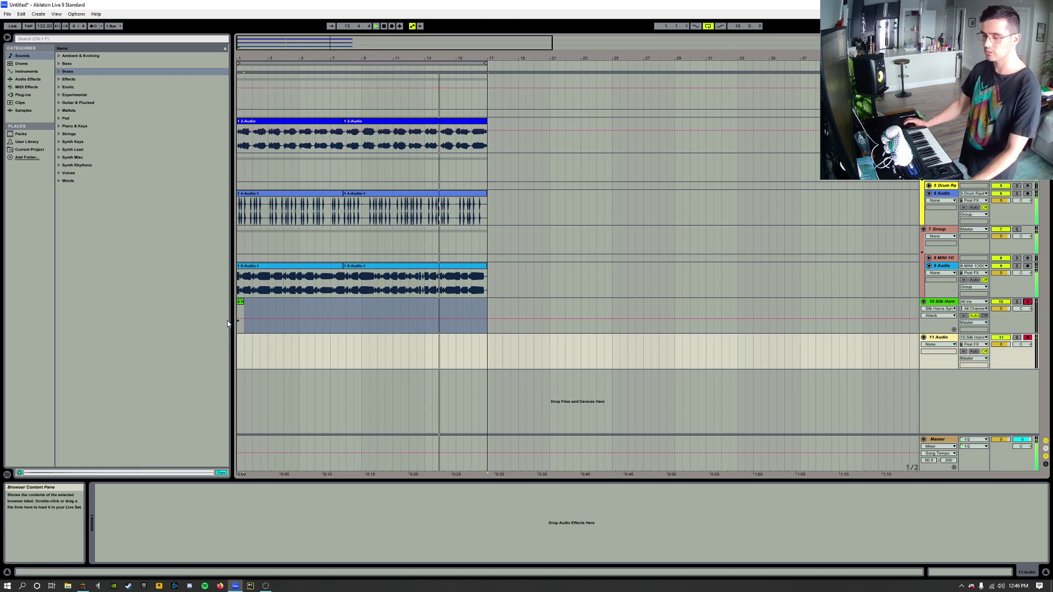
left_click(239, 307)
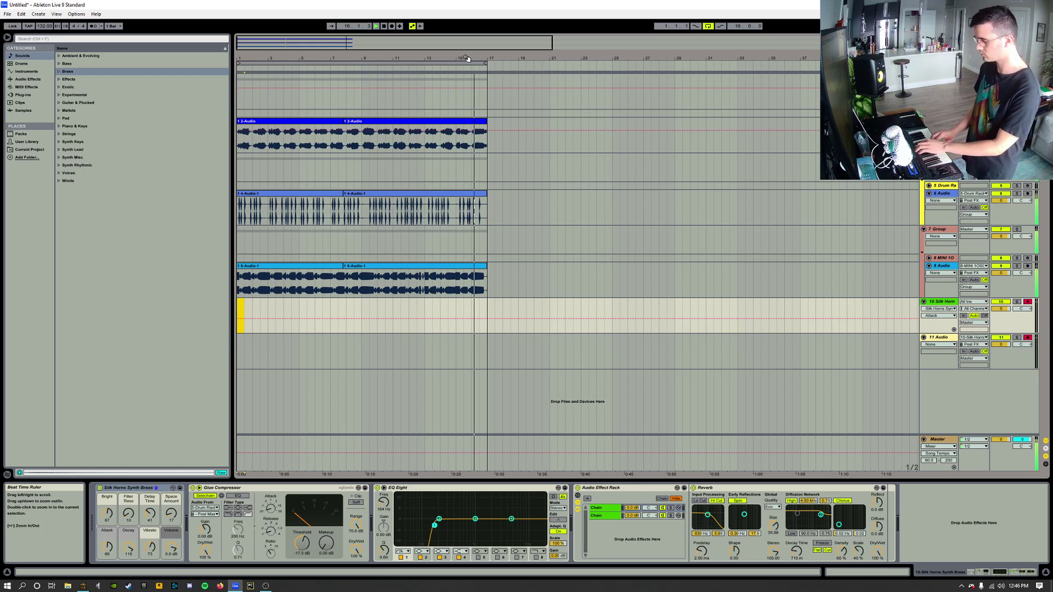
- Record a new horn melody across the loop onto both armed tracks, and delete the resulting MIDI clip
key("F9")
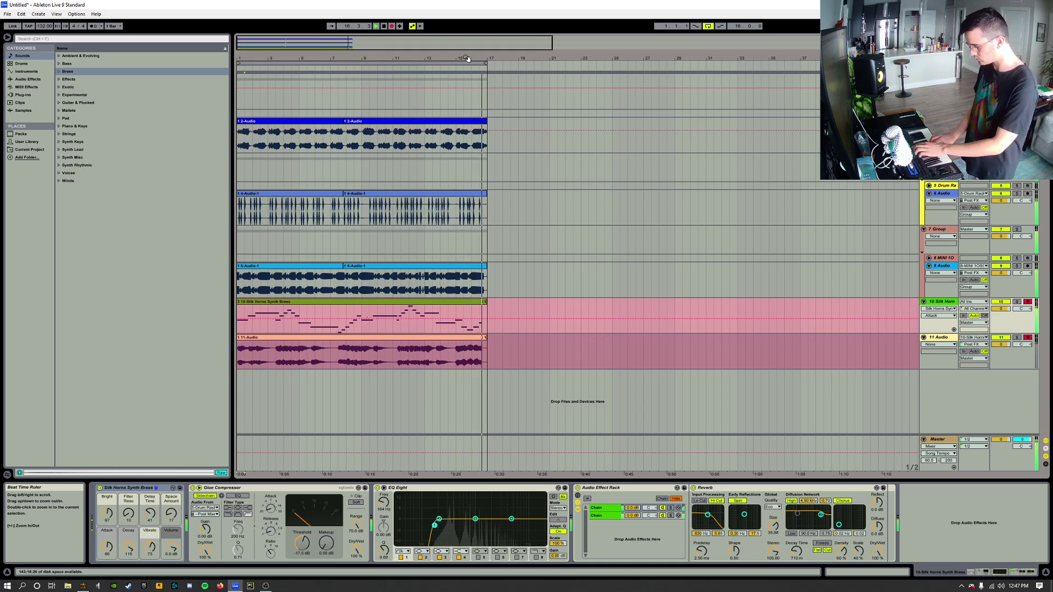
key("F9")
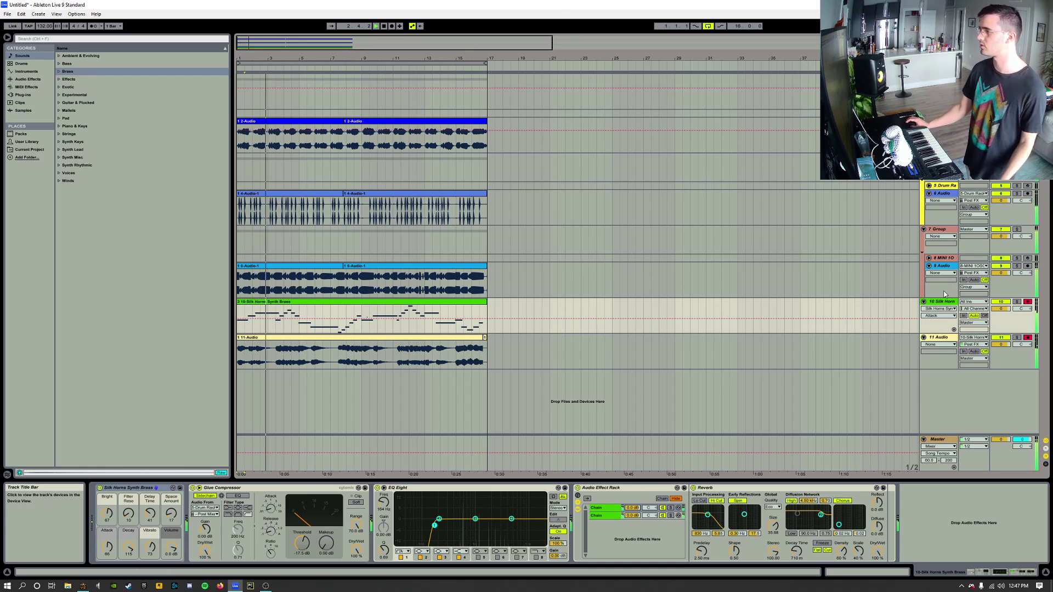
left_click(457, 302)
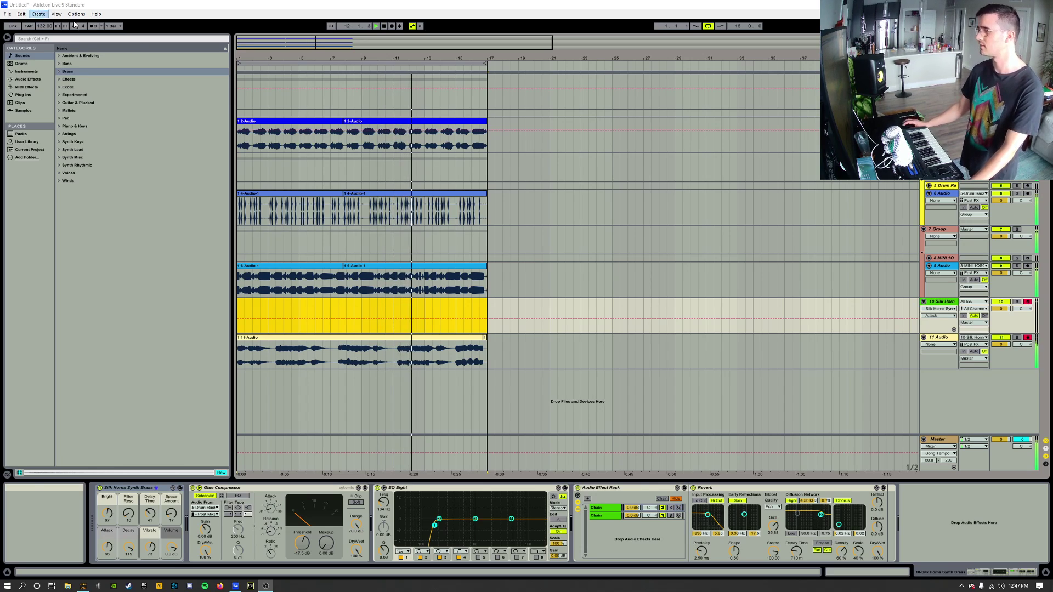
left_click(902, 344)
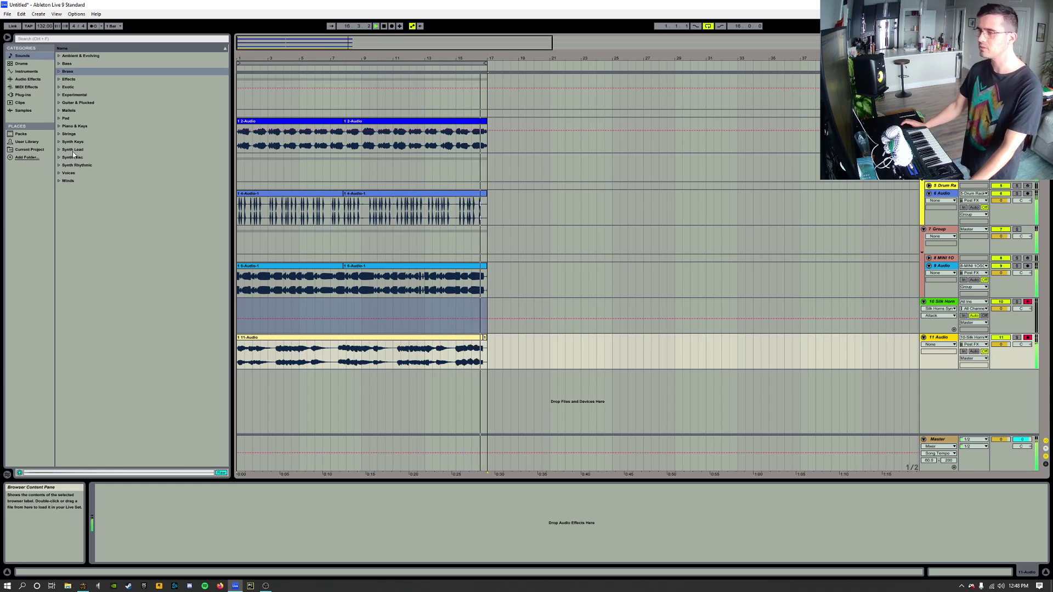
left_click(484, 338)
left_click(481, 337)
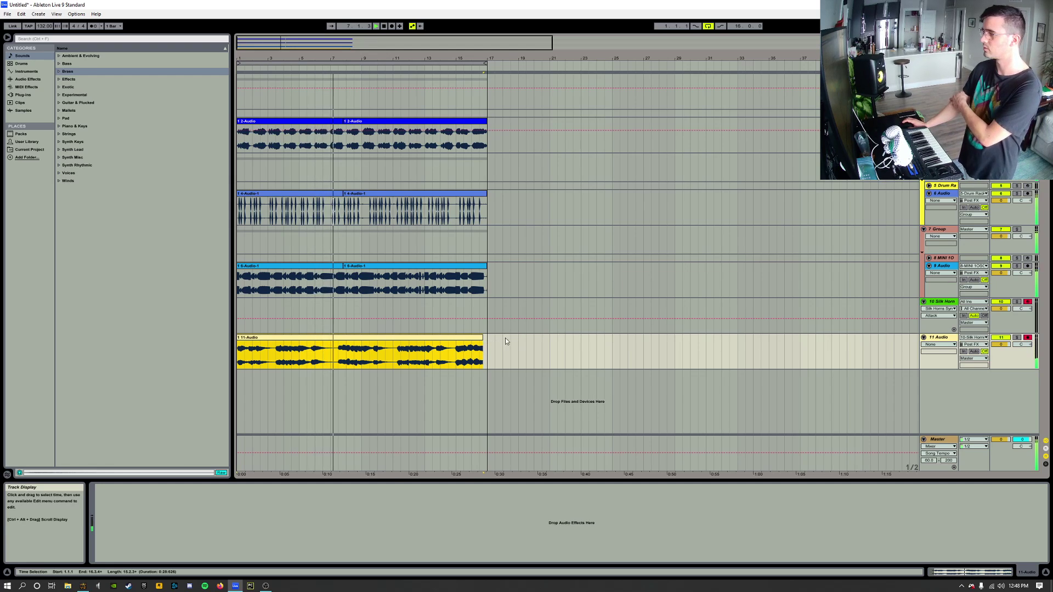
- Undo the deletion of the recorded Silk Horns MIDI melody and delete both clips recorded on the audio track below it
key("ctrl+z")
key("ctrl+z")
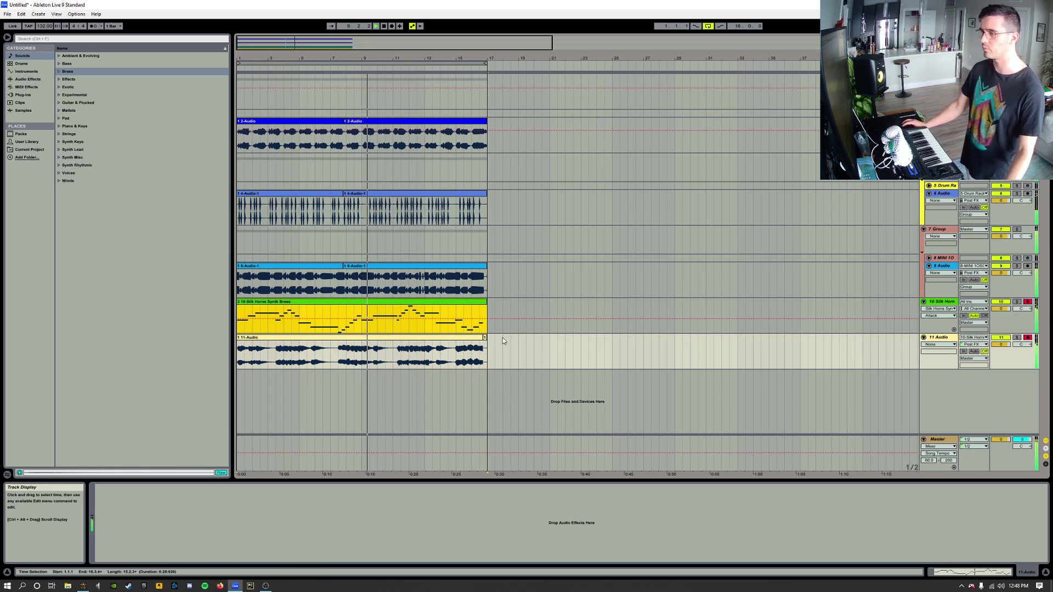
left_click_drag(500, 351, 434, 351)
left_click(446, 338)
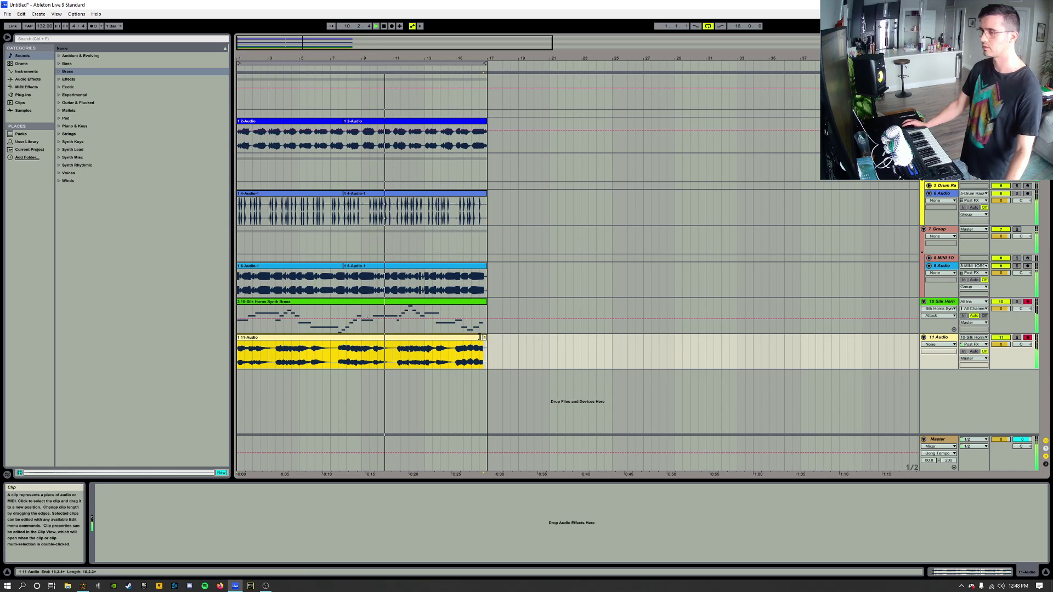
left_click(484, 337, "shift")
key("Delete")
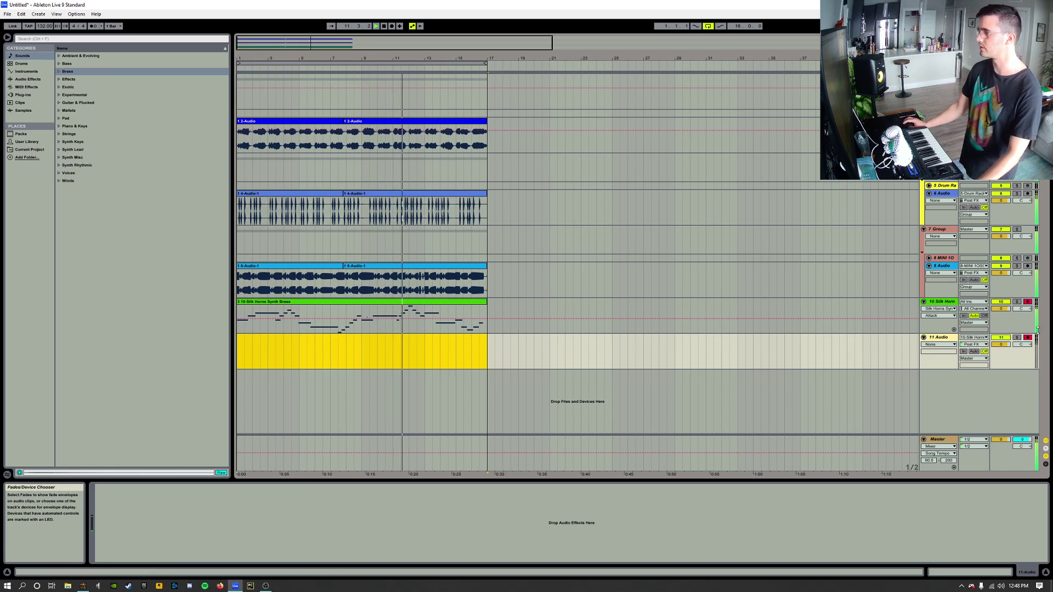
- Disarm the copied Silk Horns track, record its melody across the loop onto the audio track, and delete the MIDI clip
left_click(1027, 302)
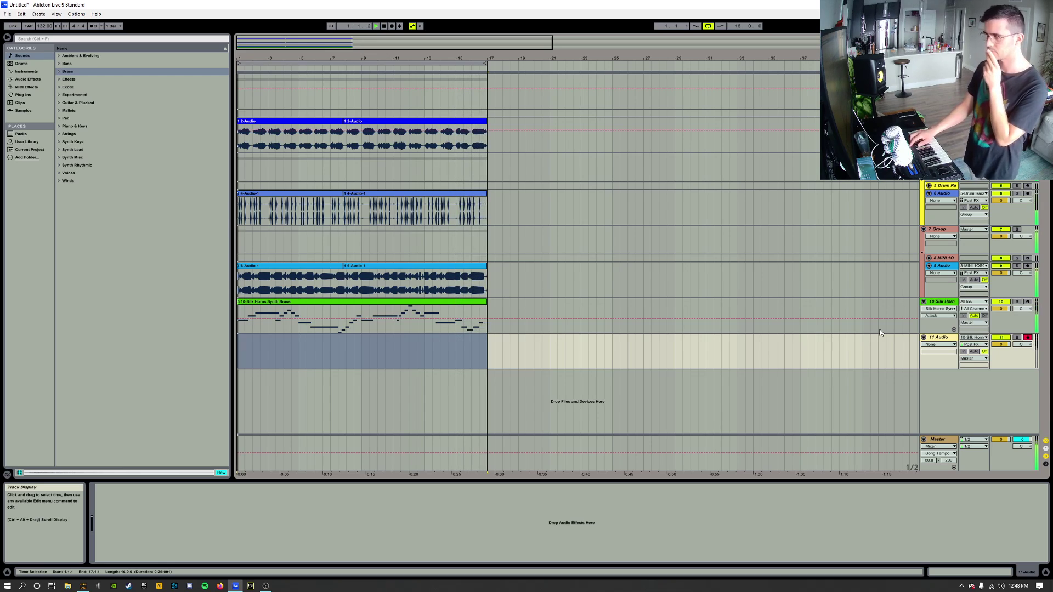
key("F9")
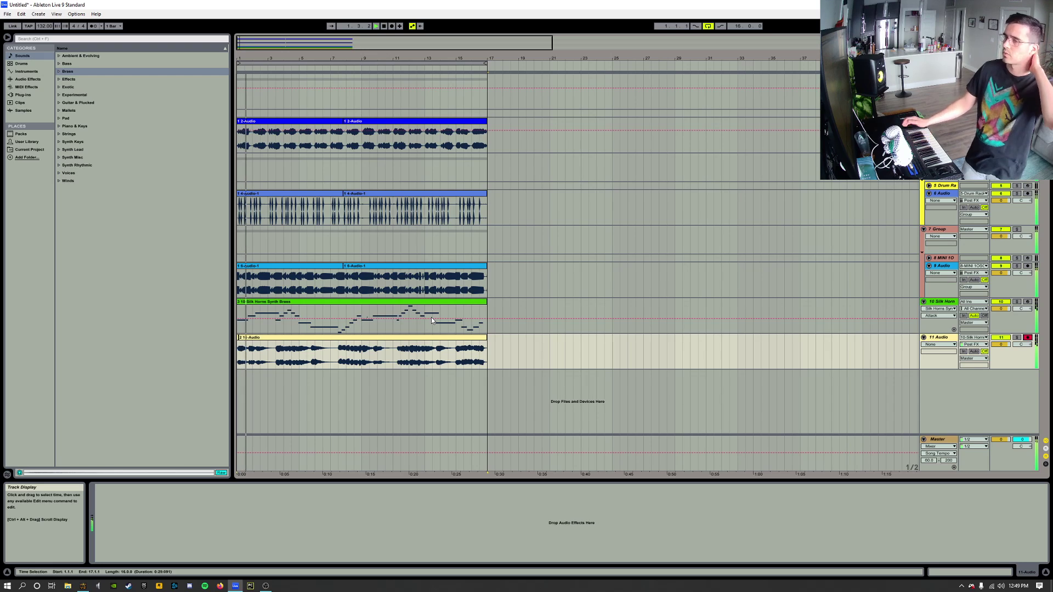
left_click(472, 302)
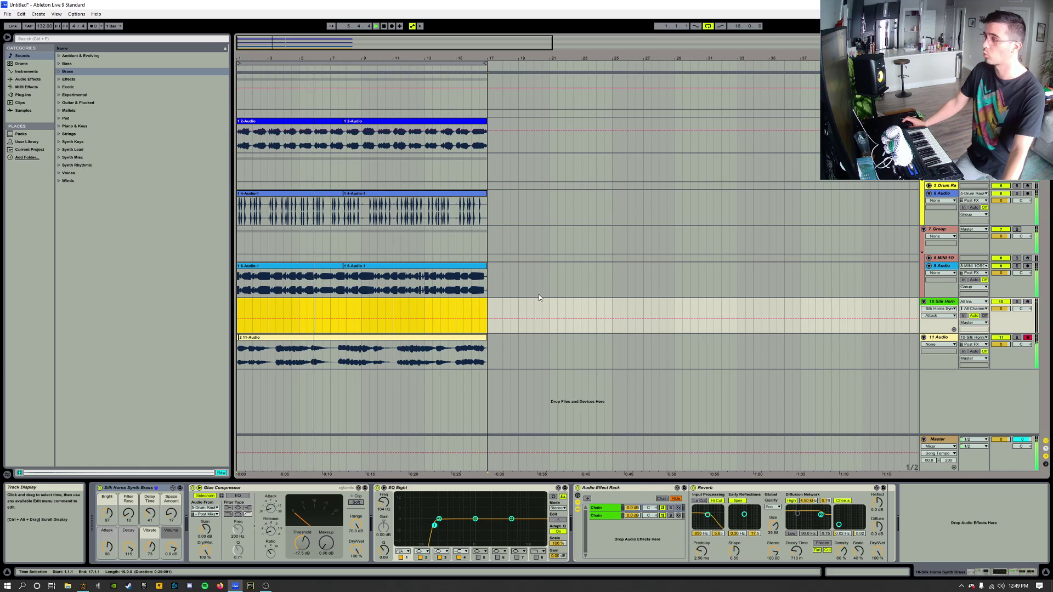
- Group the copied Silk Horns track with its audio track and fold the Silk Horns track
left_click(944, 338)
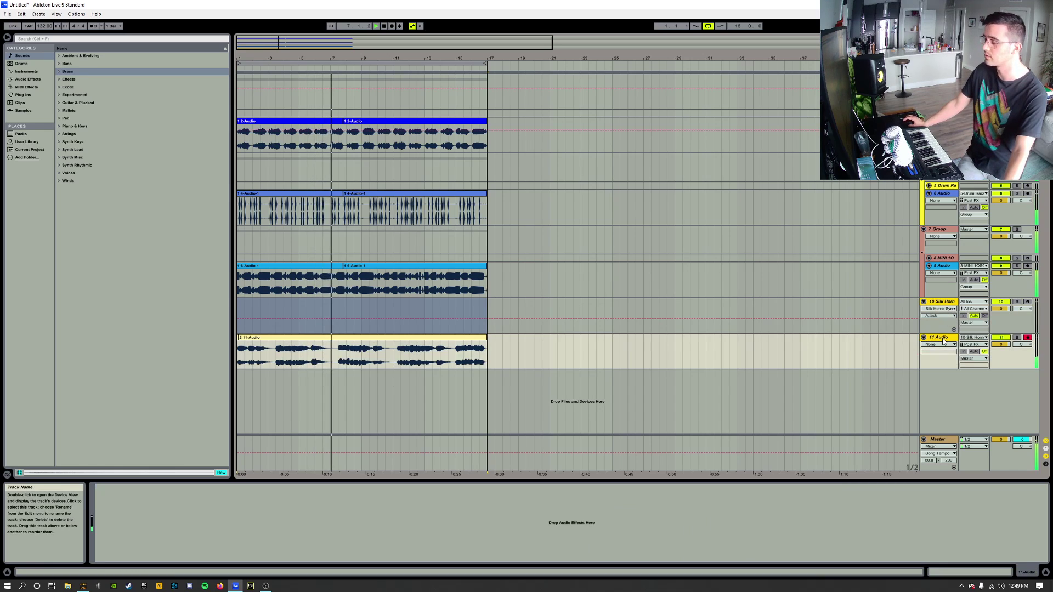
key("ctrl+g")
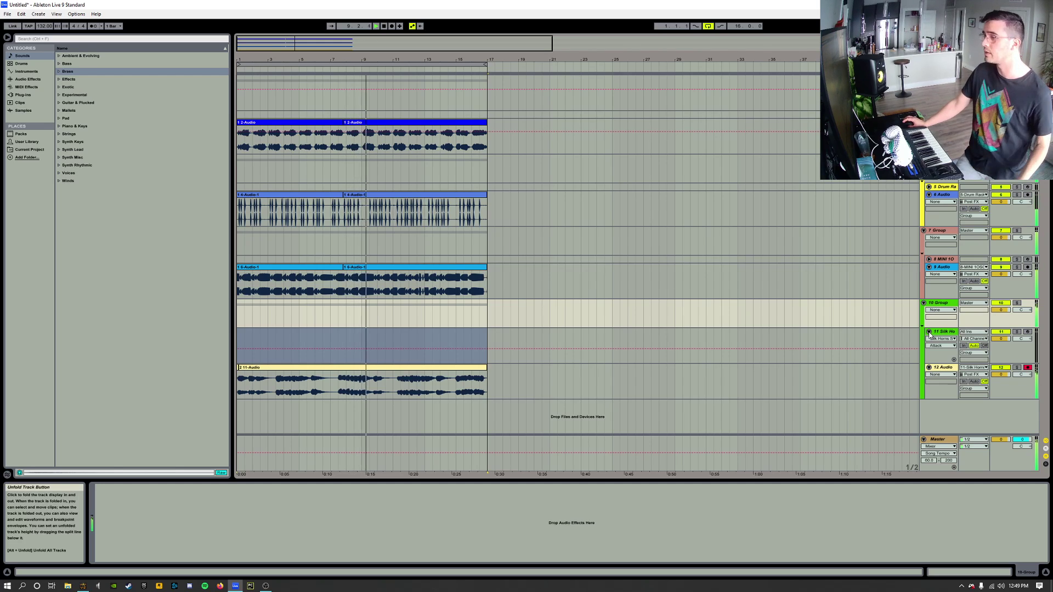
left_click(928, 332)
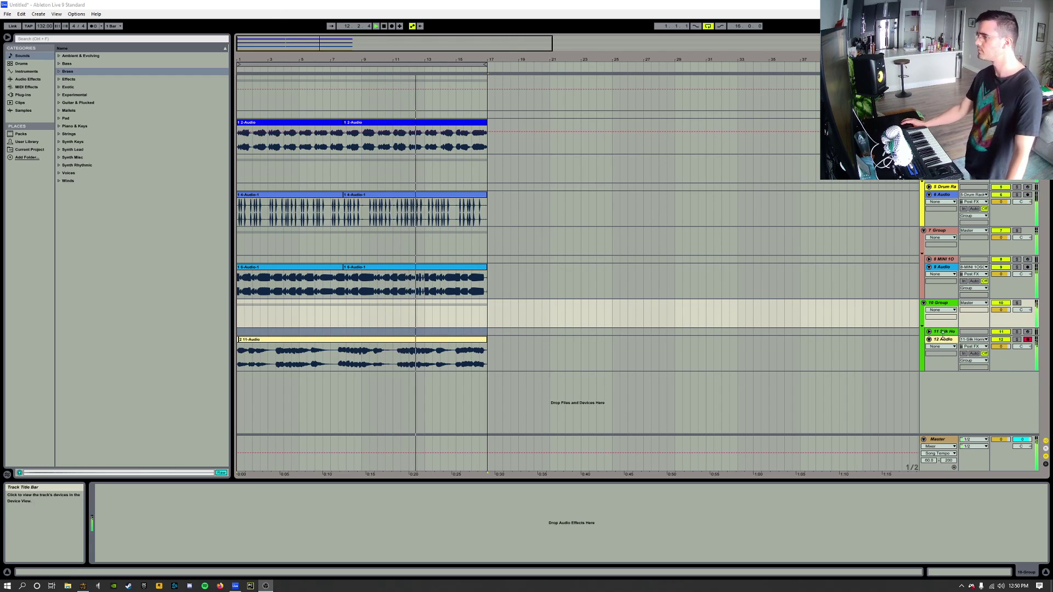
- Duplicate the recorded horn audio track inside the new group
left_click(928, 368)
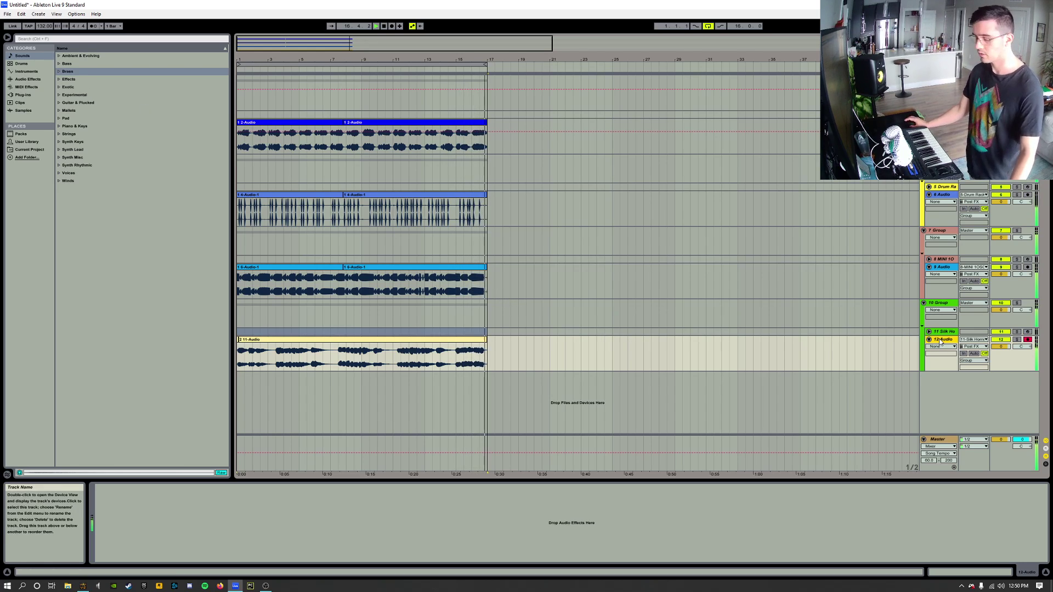
key("ctrl+d")
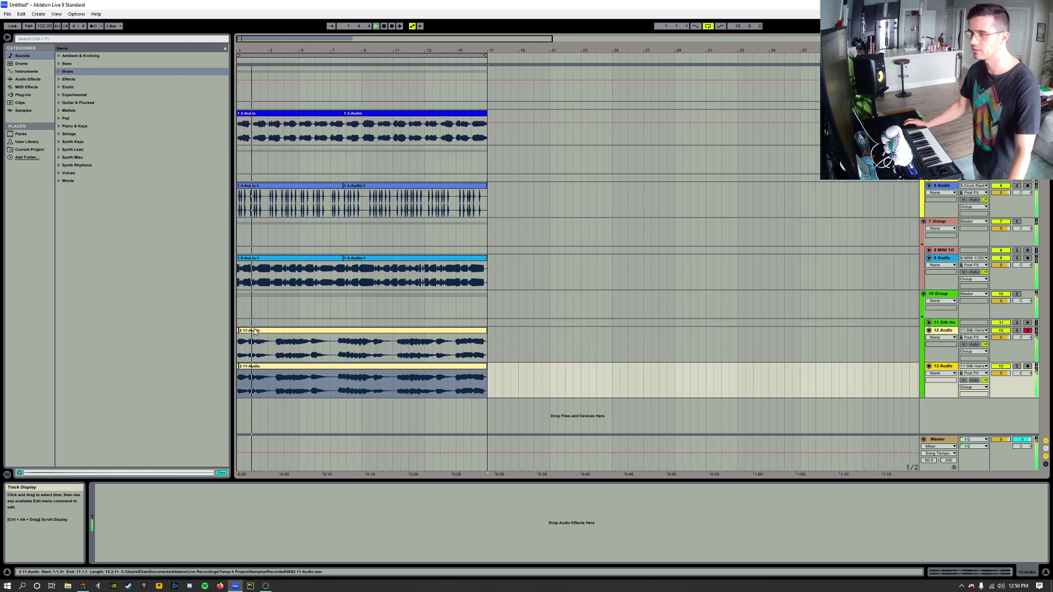
left_click(311, 330)
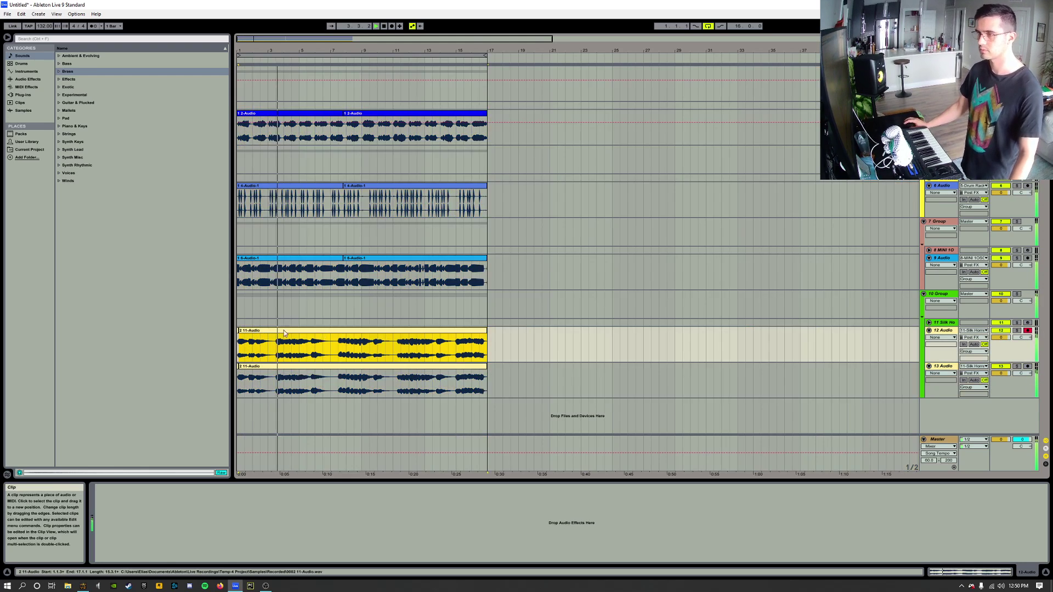
left_click_drag(490, 348, 233, 349)
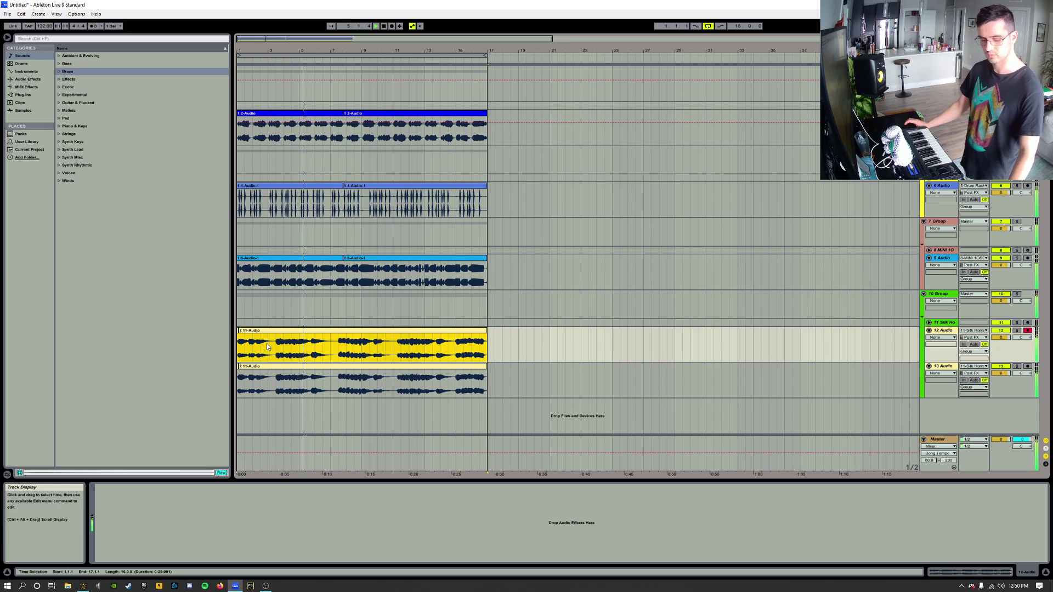
right_click(276, 331)
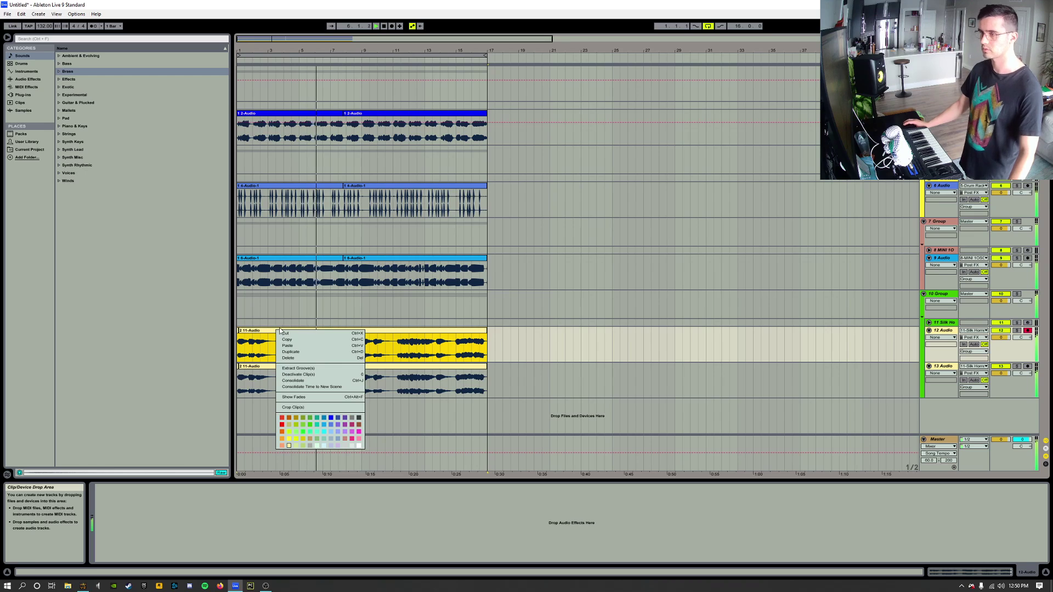
left_click(299, 381)
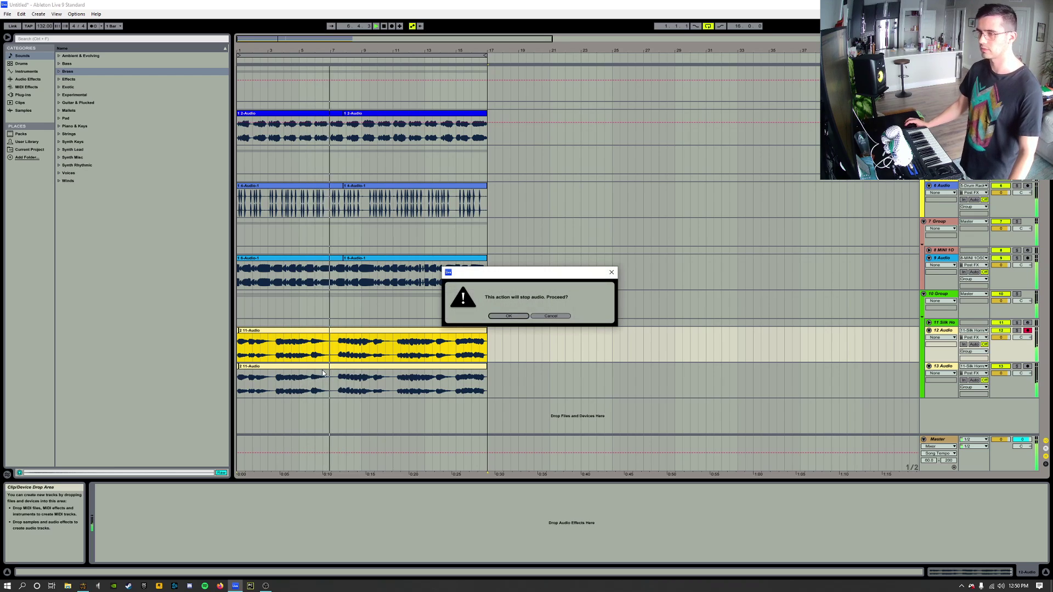
left_click(550, 316)
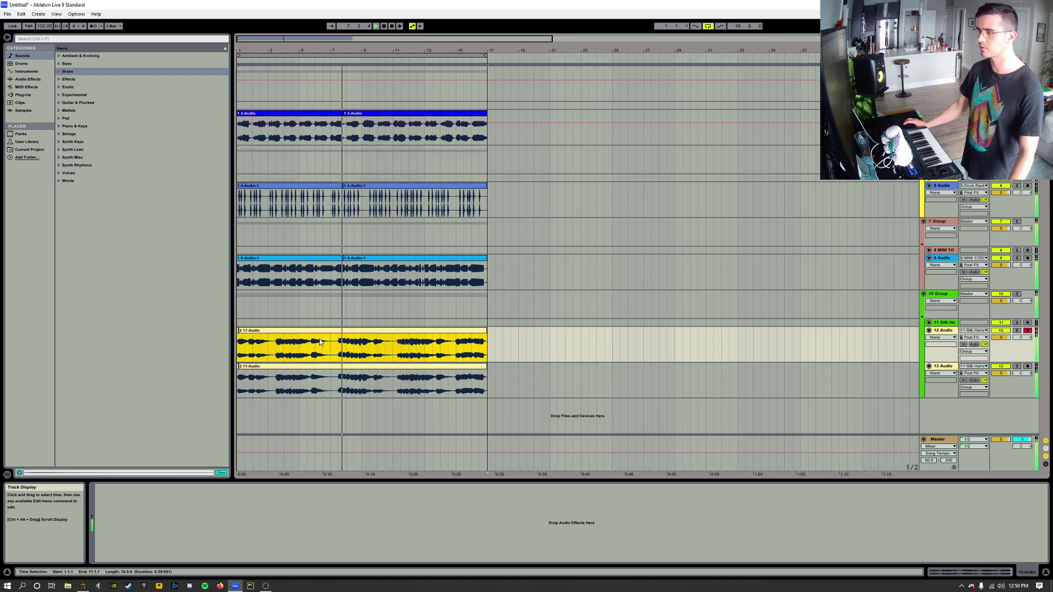
left_click(493, 340)
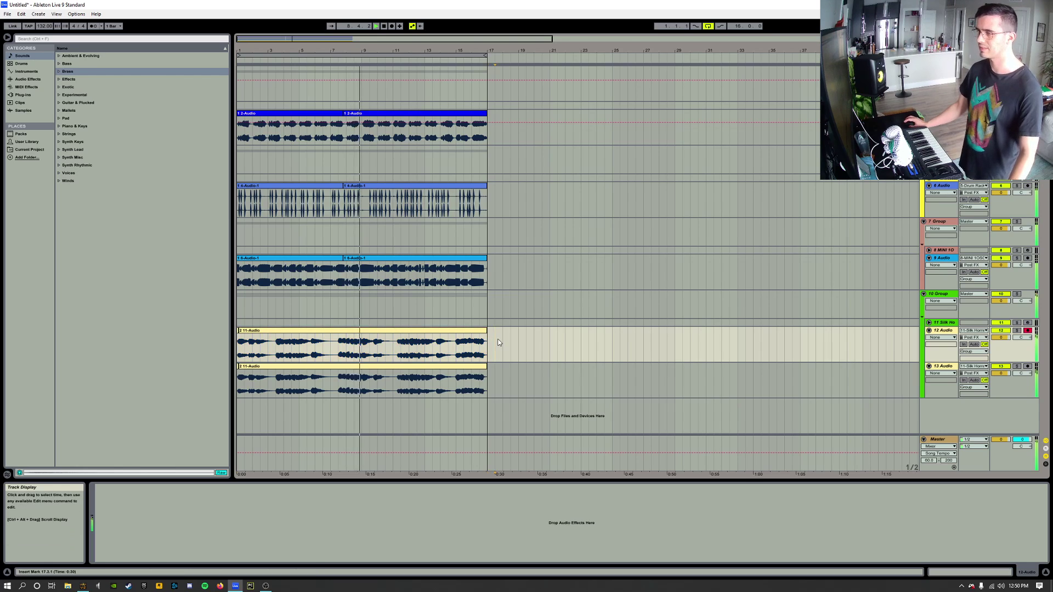
left_click(268, 368)
left_click_drag(253, 51, 470, 52)
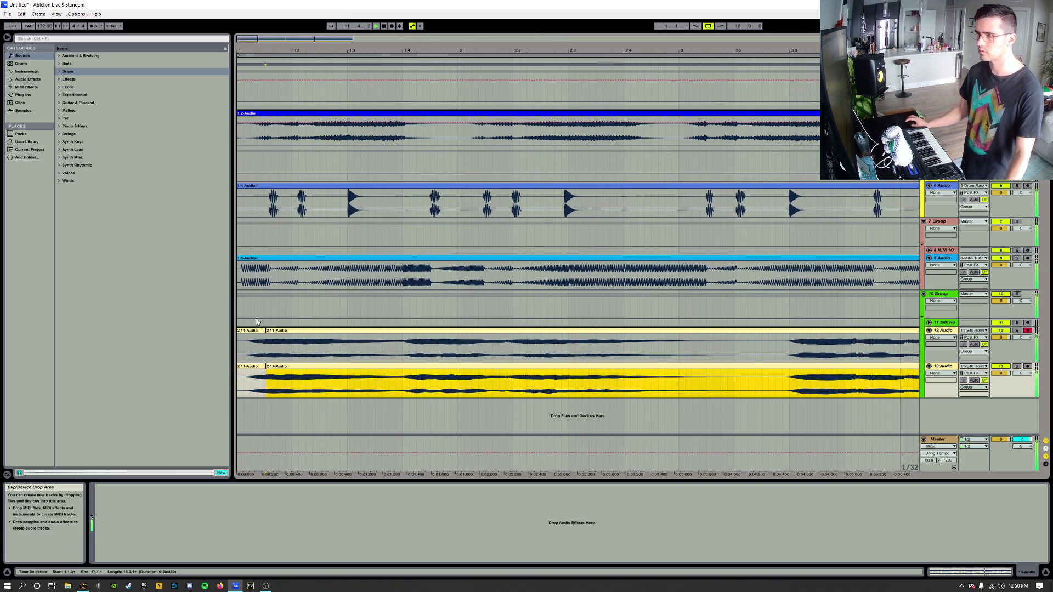
left_click_drag(275, 370, 278, 370)
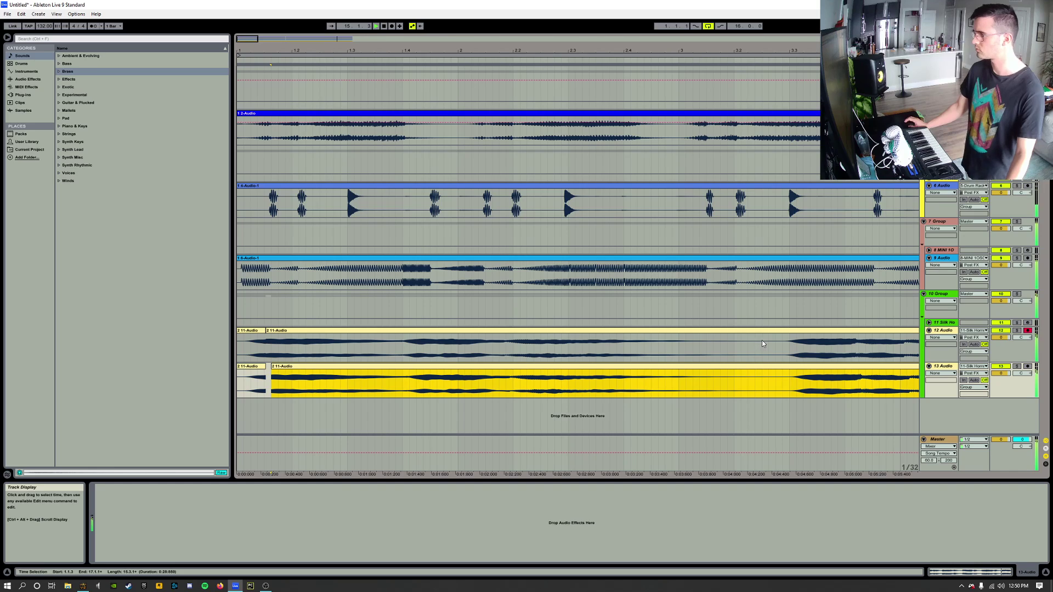
left_click_drag(413, 369, 419, 369)
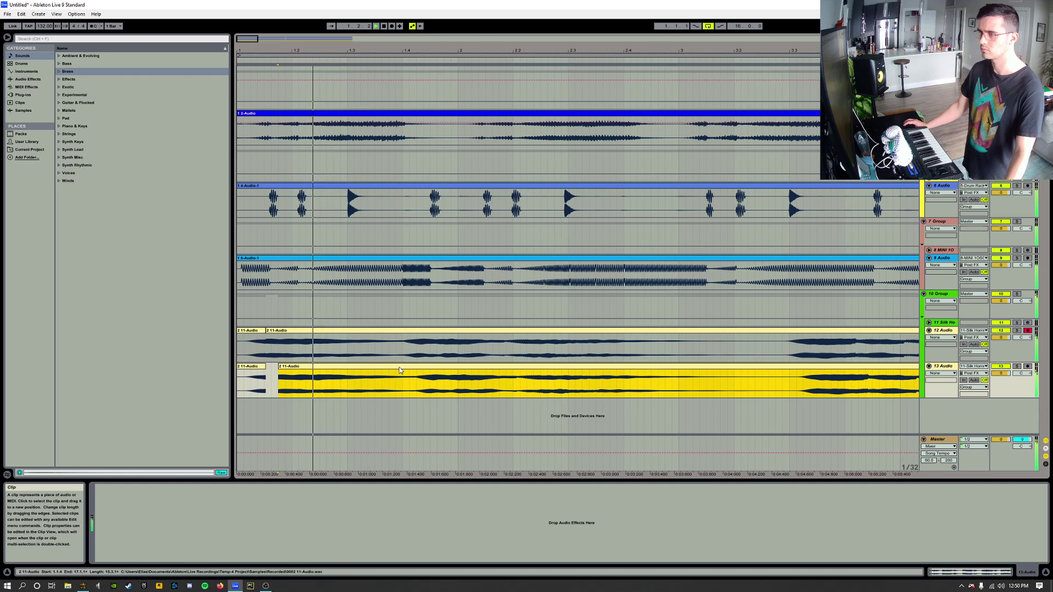
left_click_drag(253, 371, 270, 366)
key("Left")
key("Left")
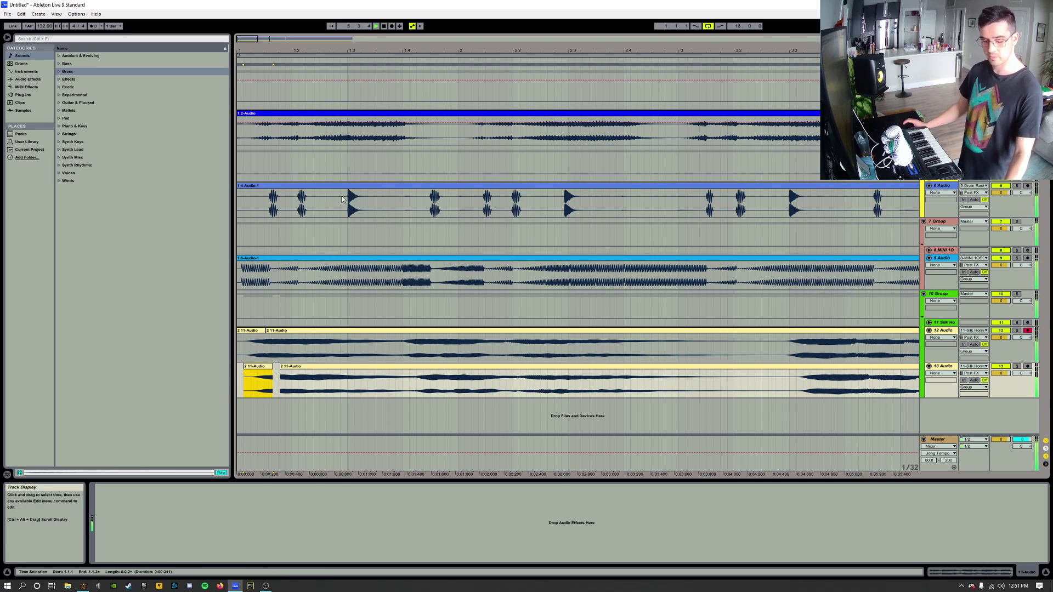
key("ctrl+z")
key("ctrl+z")
key("ctrl+z")
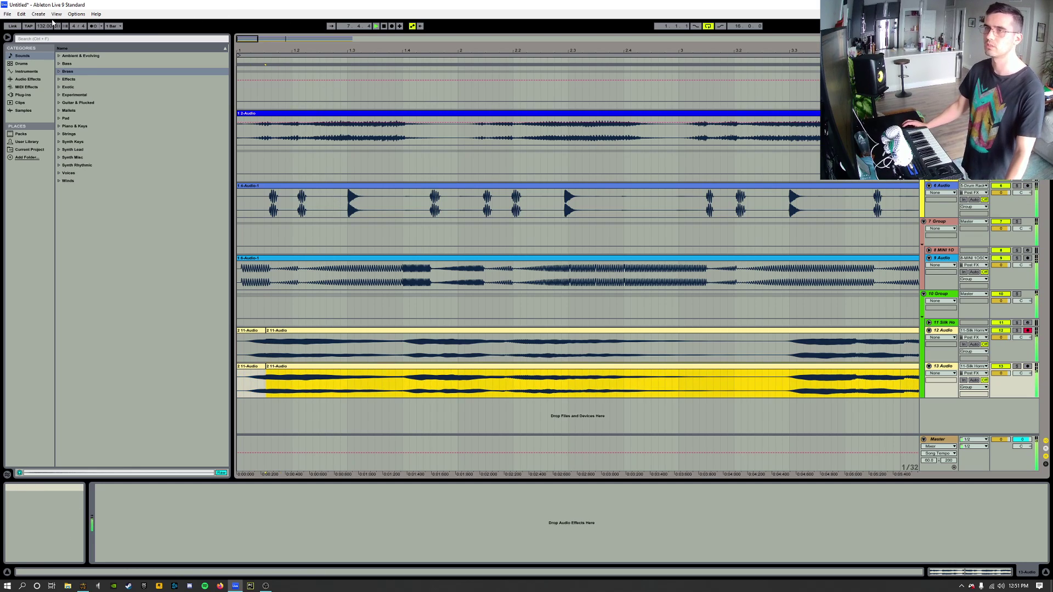
- Shift both clips on the duplicated horn audio track a sixteenth note later, so they start at 1.1.2
left_click(259, 366)
left_click_drag(276, 368, 300, 369)
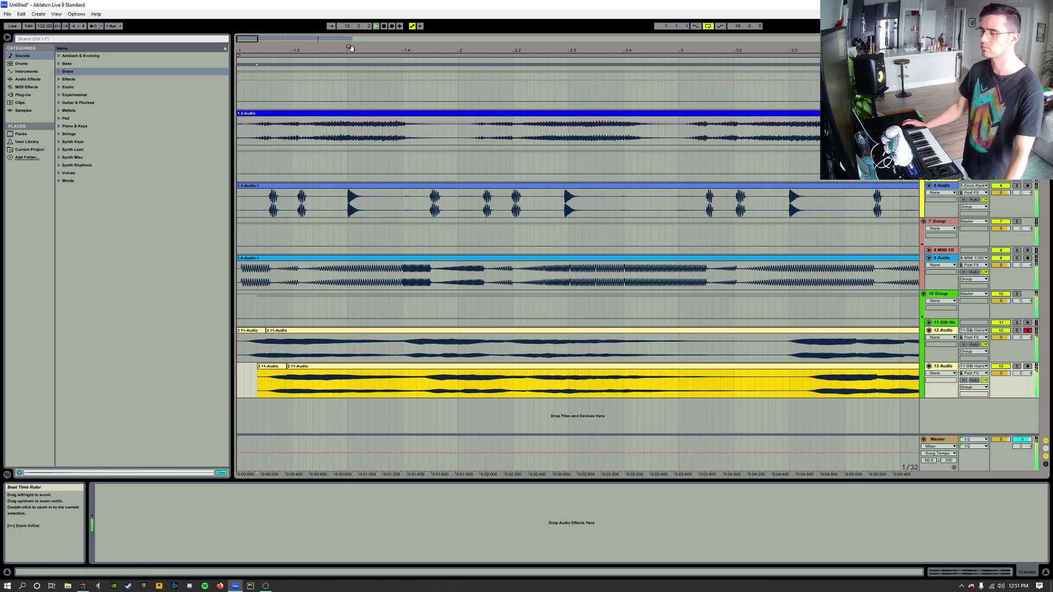
left_click_drag(316, 368, 307, 369)
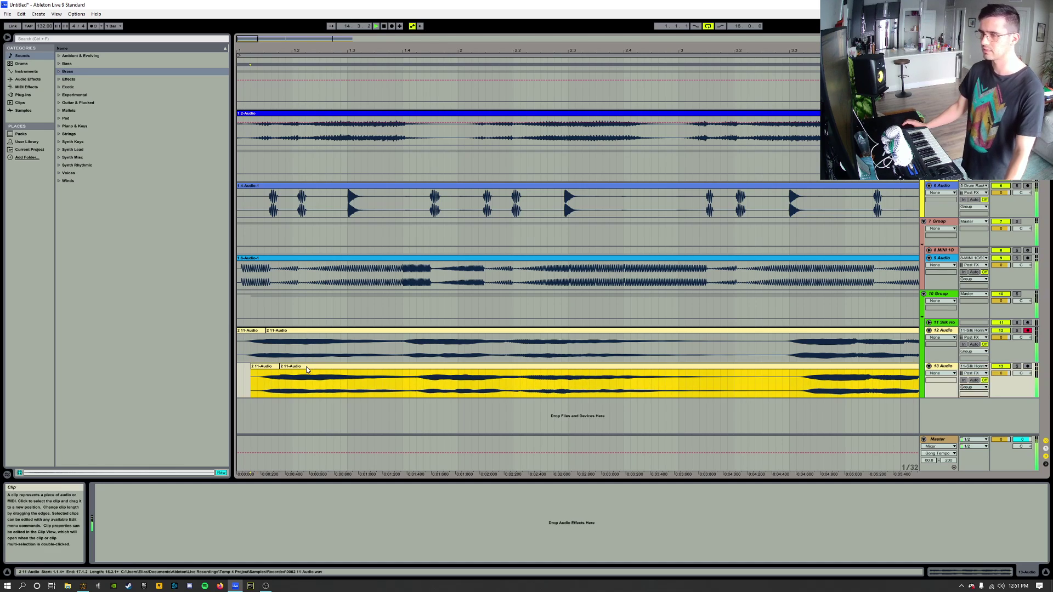
left_click_drag(259, 50, 259, 18)
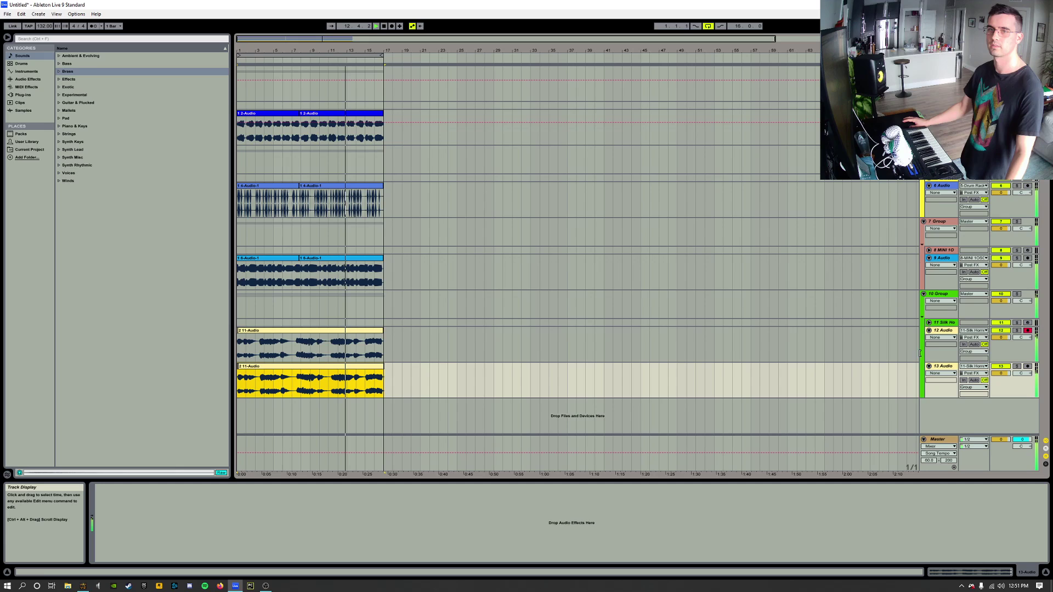
- Add a Chorus effect to the new horn group and lower its modulation amount
left_click(941, 294)
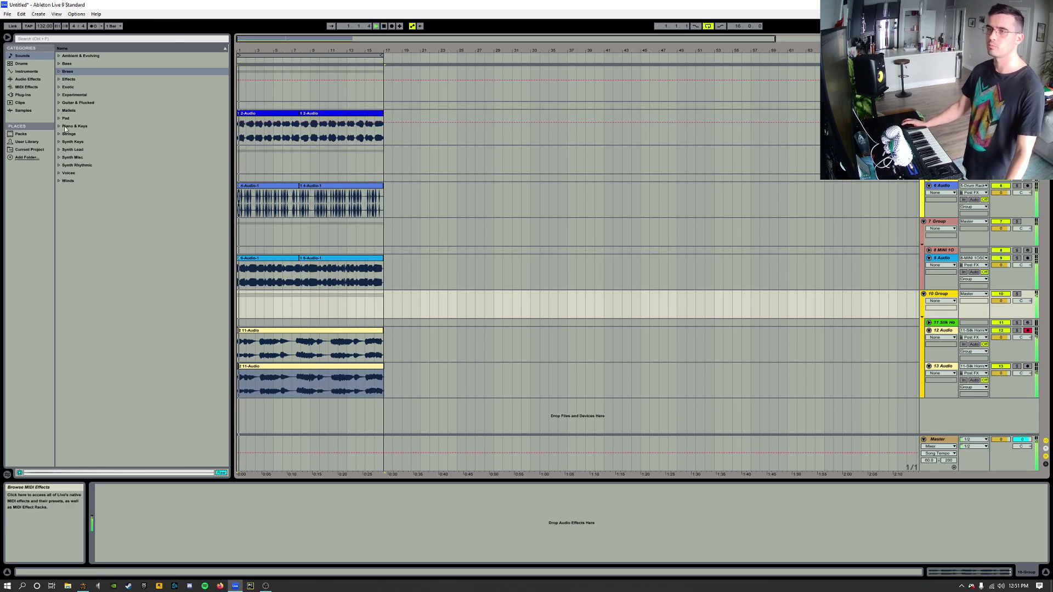
left_click(27, 79)
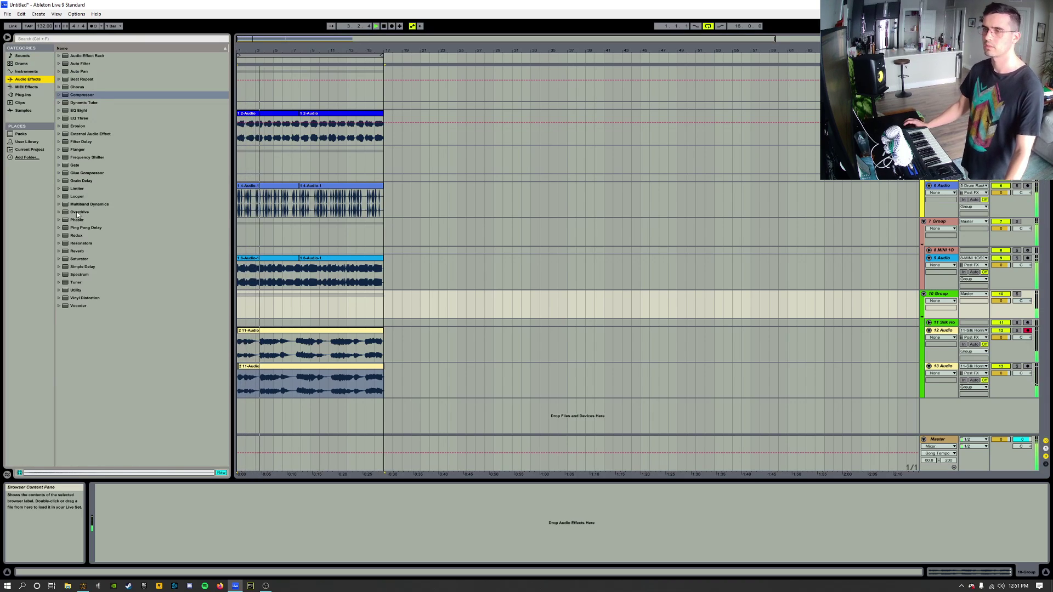
left_click_drag(77, 87, 216, 500)
left_click_drag(153, 524, 164, 539)
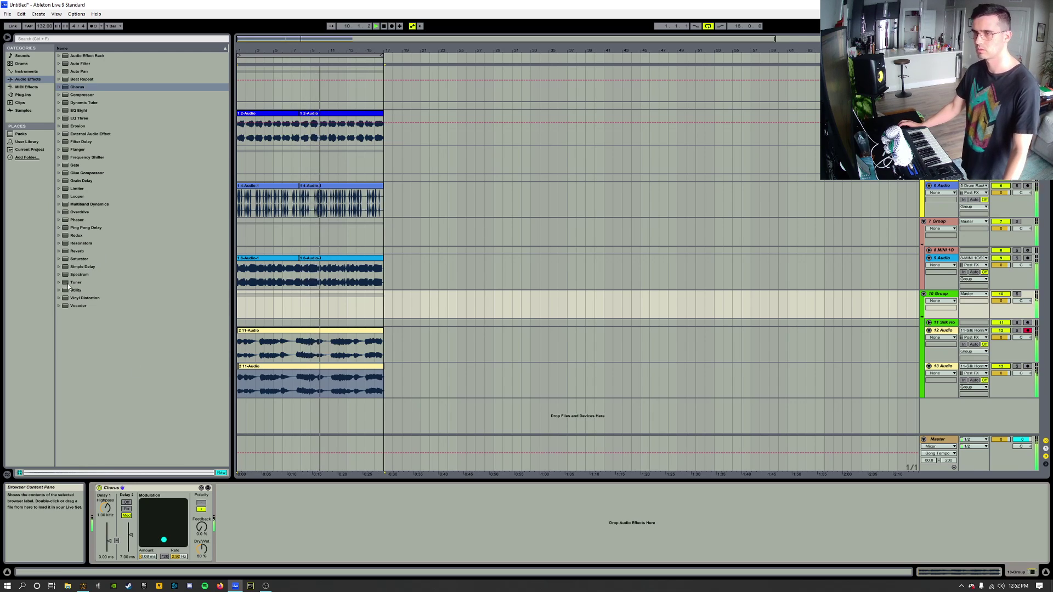
- Add a Reverb after the Chorus, group it into an Audio Effect Rack, and create a second chain in the rack
left_click(68, 251)
right_click(280, 488)
left_click(298, 532)
left_click(221, 502)
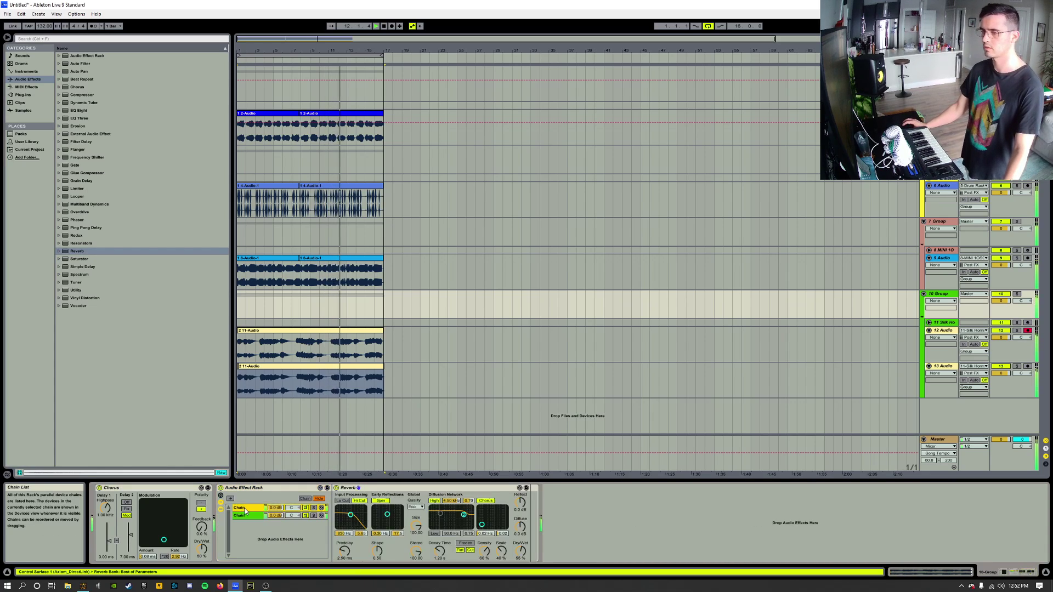
- Shorten the Reverb's decay time and reduce its size to 13.48
left_click_drag(439, 550, 439, 564)
left_click_drag(421, 527, 440, 553)
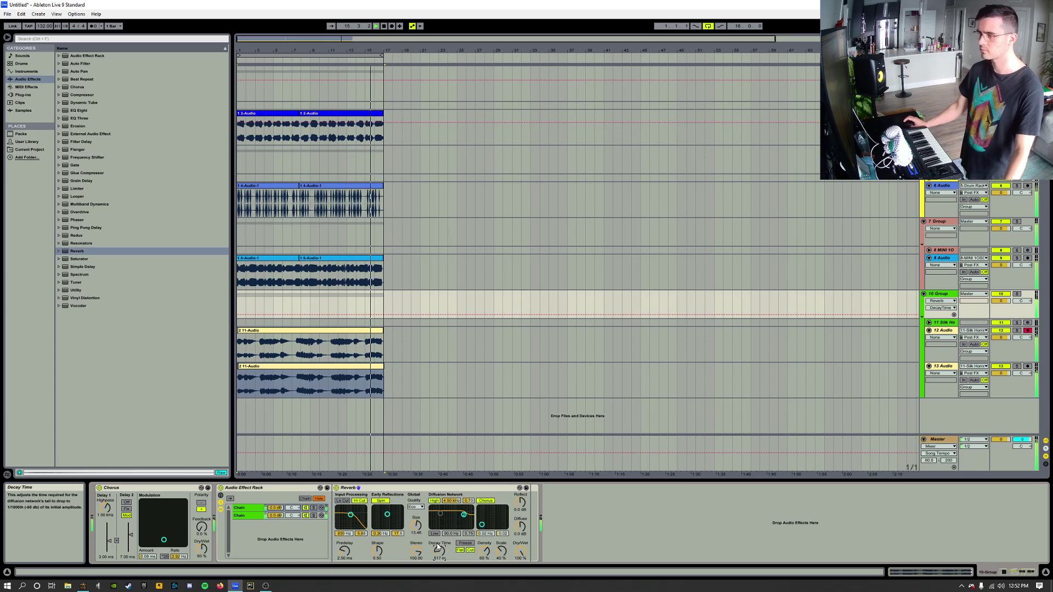
left_click(942, 571)
left_click(991, 572)
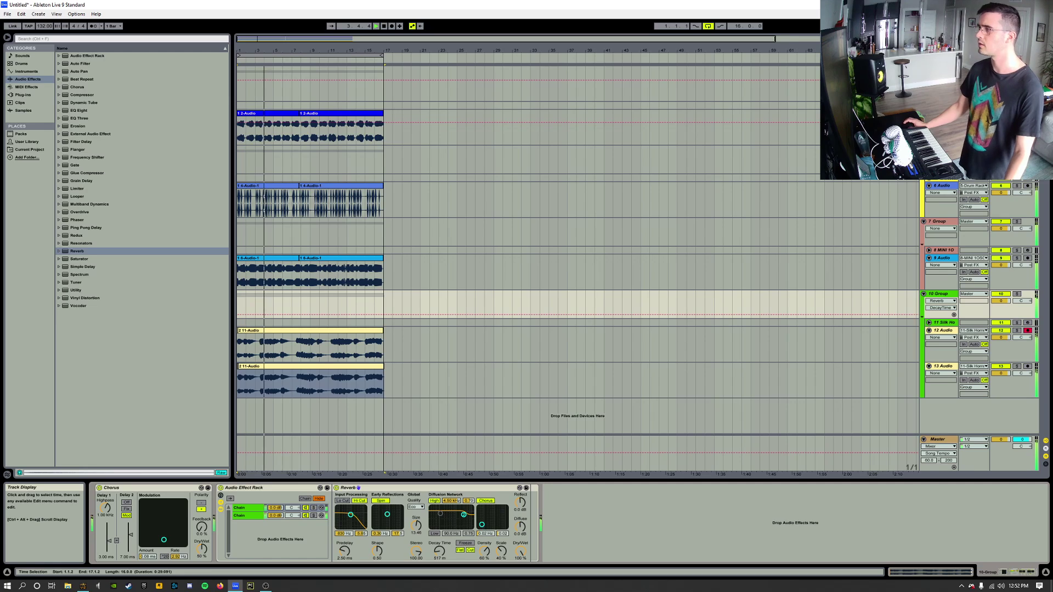
scroll(639, 280, "down", 2)
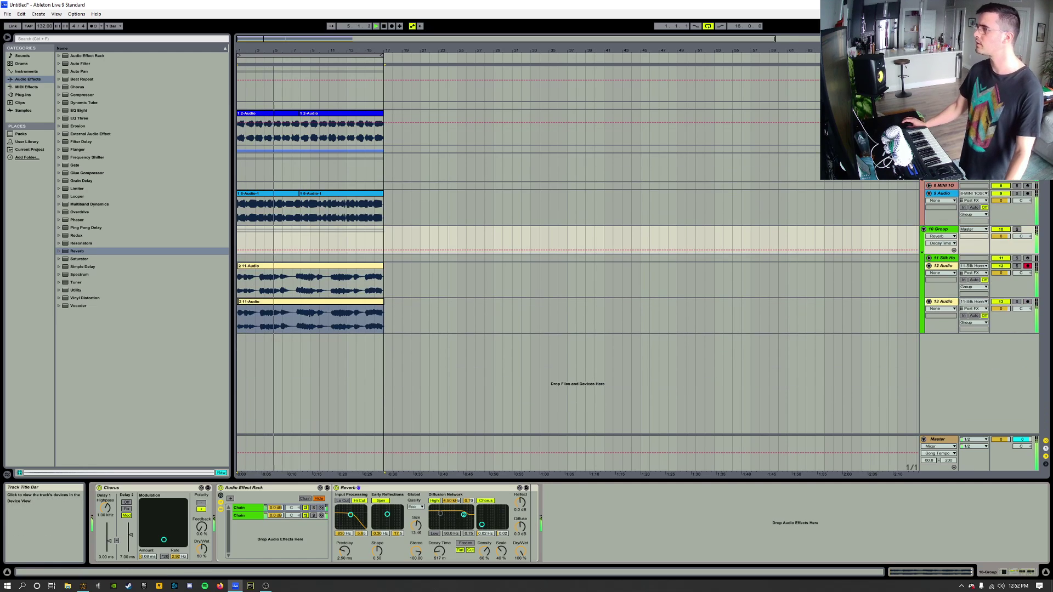
scroll(638, 280, "down", 2)
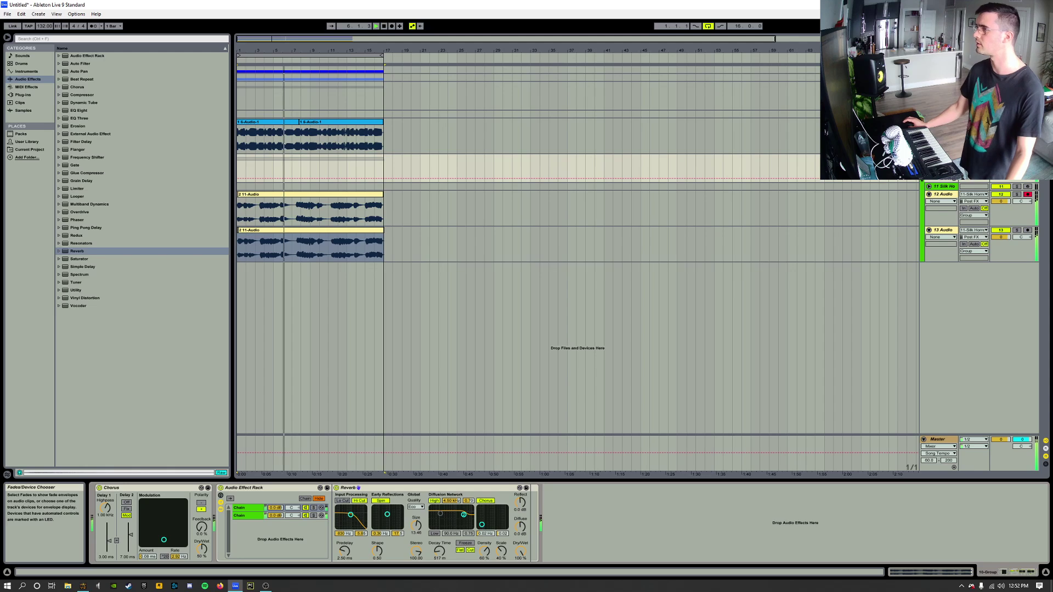
scroll(638, 250, "up", 2)
scroll(939, 187, "up", 2)
left_click(942, 214)
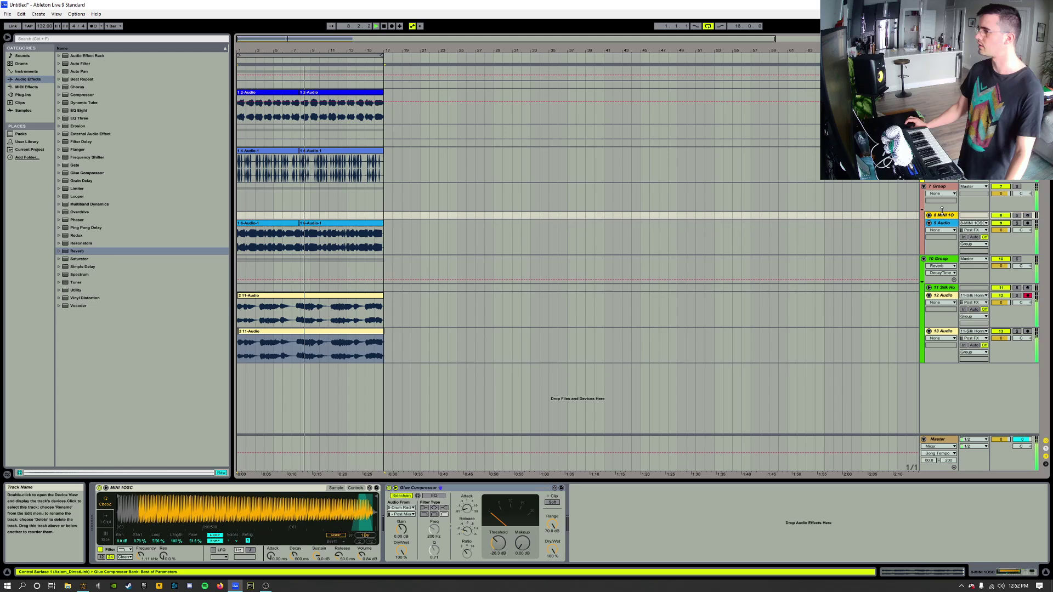
left_click(923, 186)
left_click(923, 187)
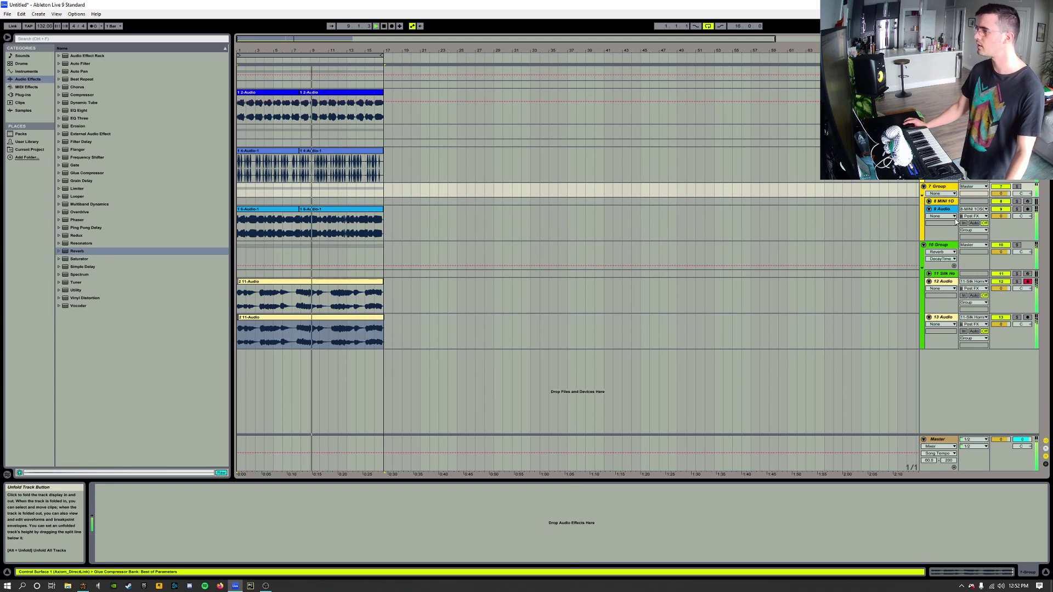
left_click(930, 281)
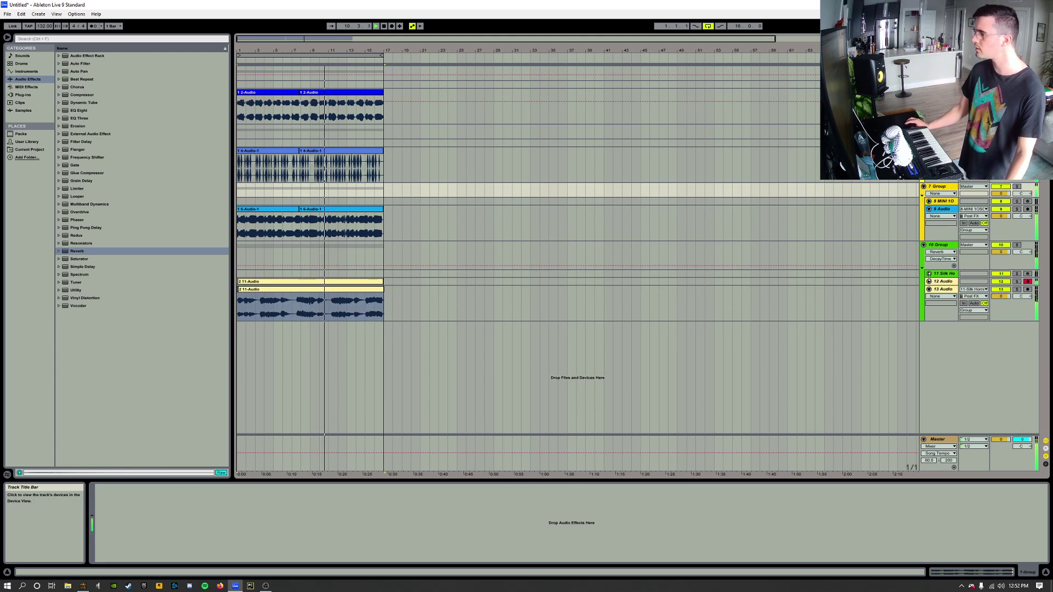
left_click(929, 282)
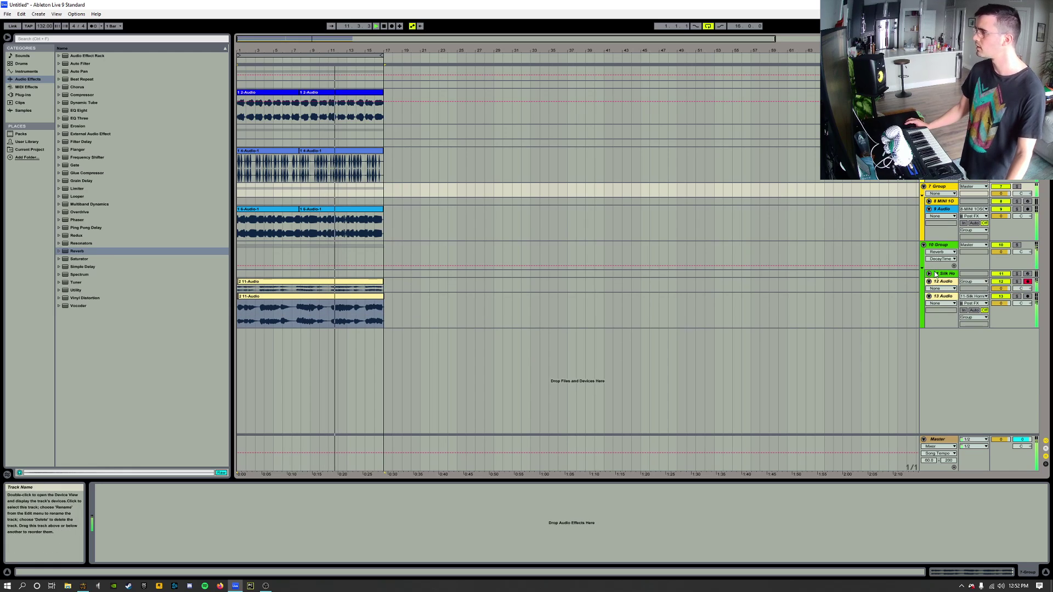
left_click(930, 274)
left_click(929, 274)
left_click(924, 245)
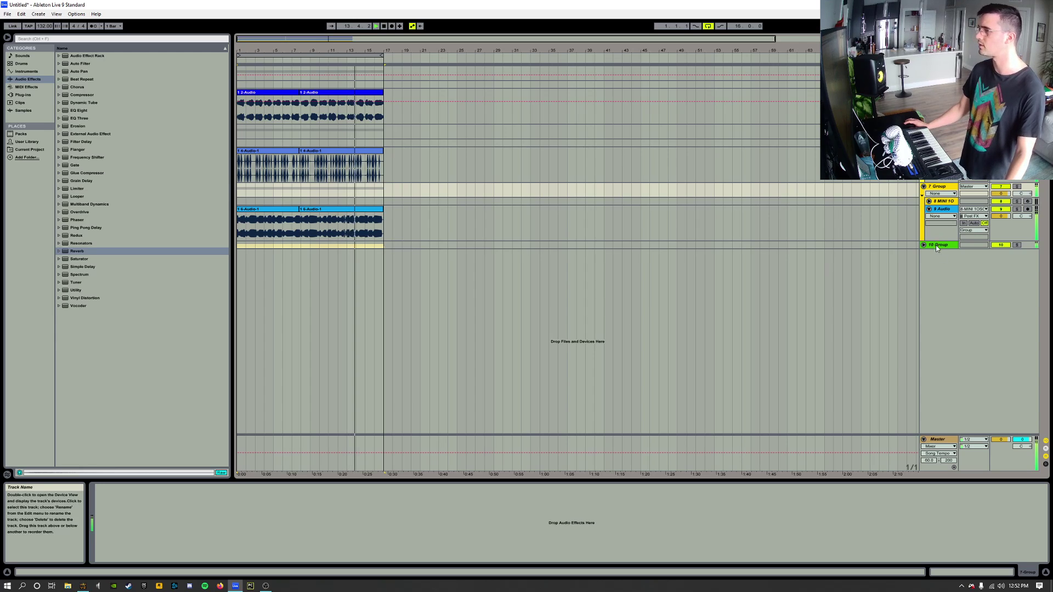
left_click(924, 245)
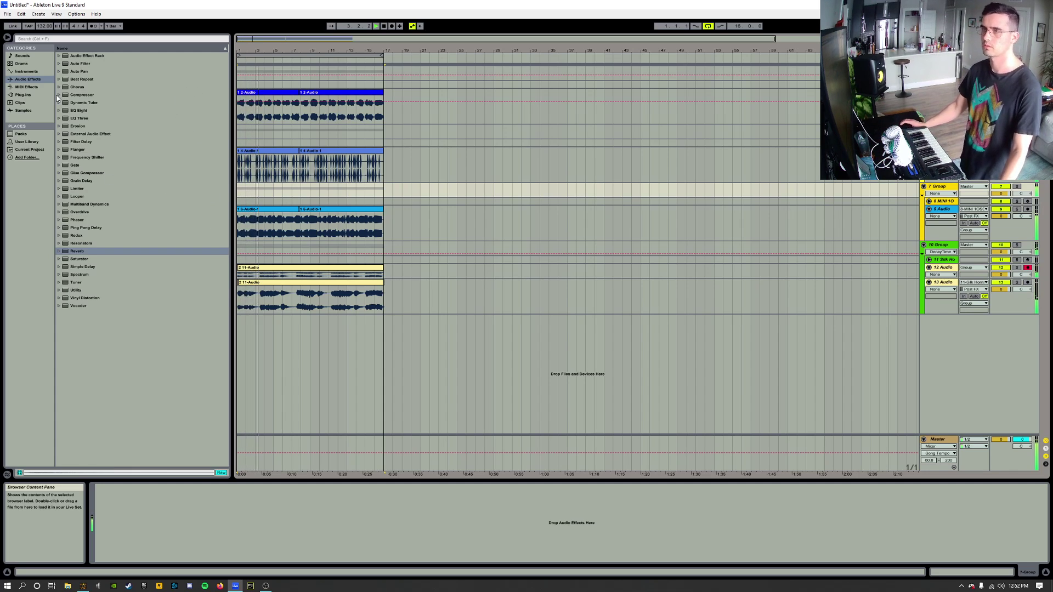
- Browse the Piano & Keys sounds and load Grand Piano Stretch Solo.adg onto a new MIDI track
left_click(30, 56)
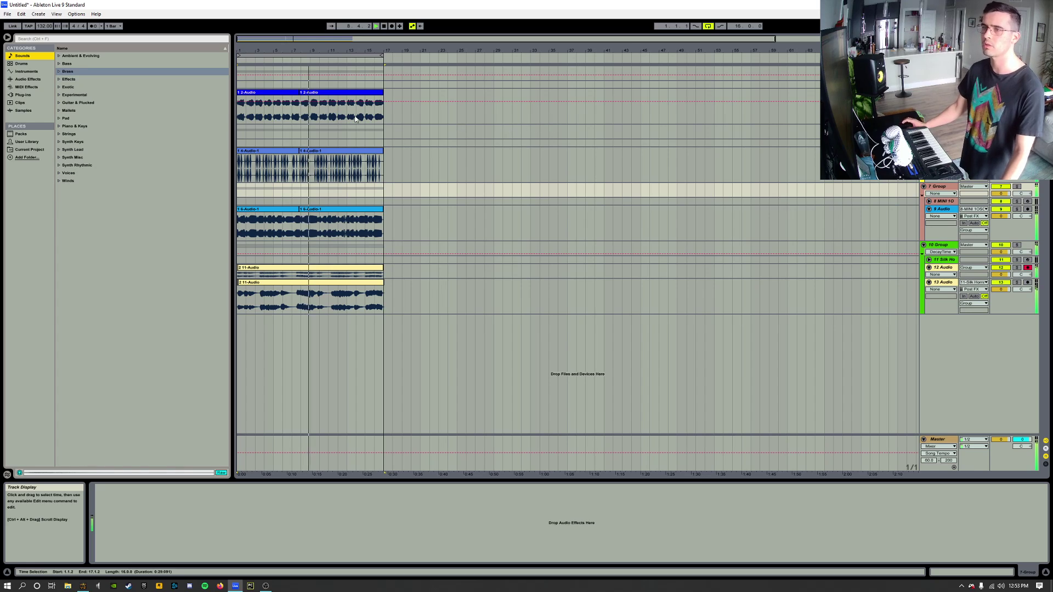
left_click(60, 126)
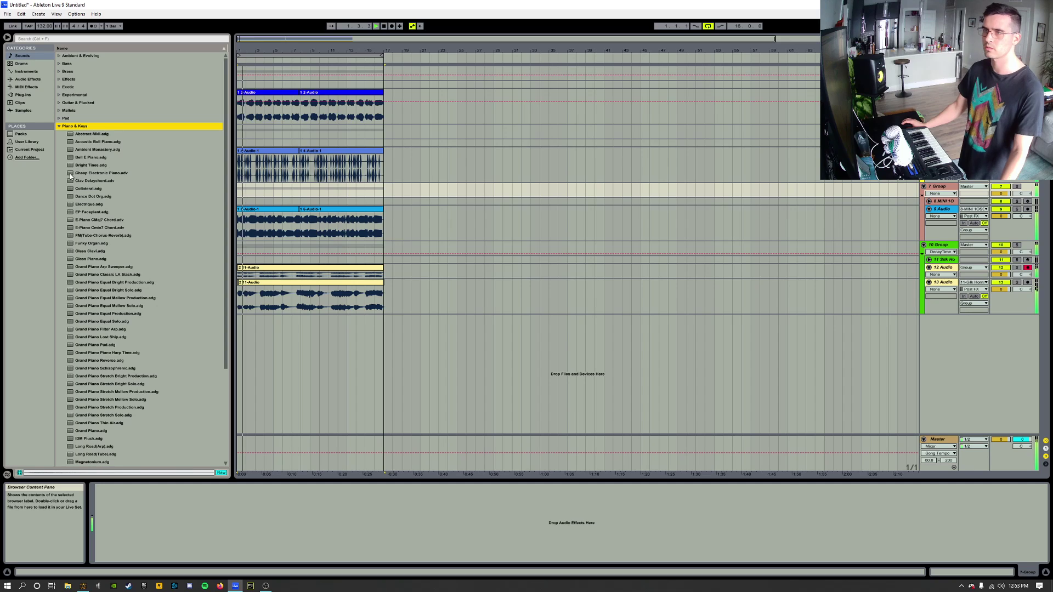
left_click(60, 126)
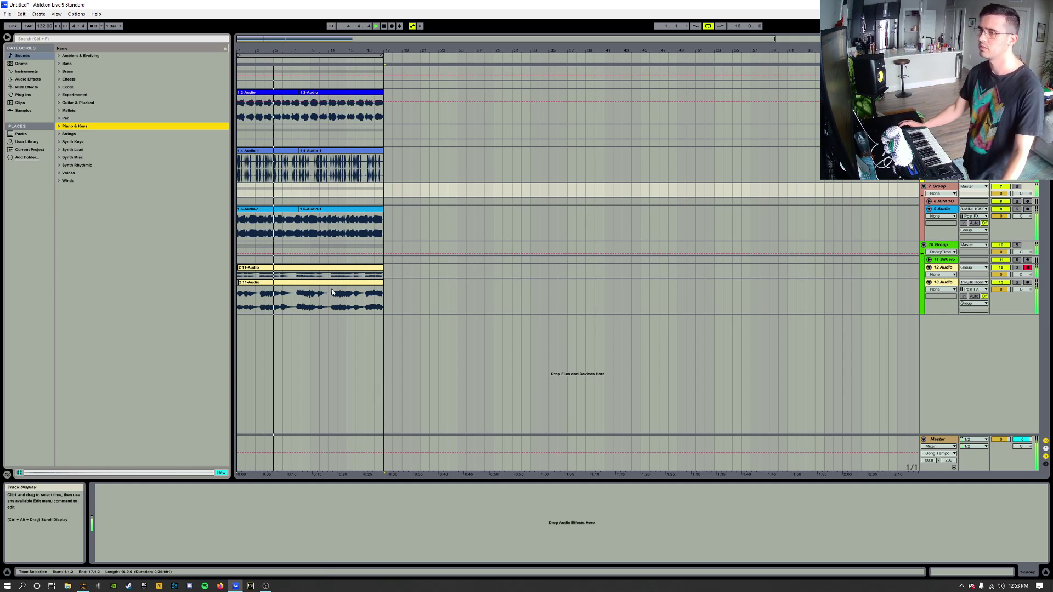
left_click(74, 128)
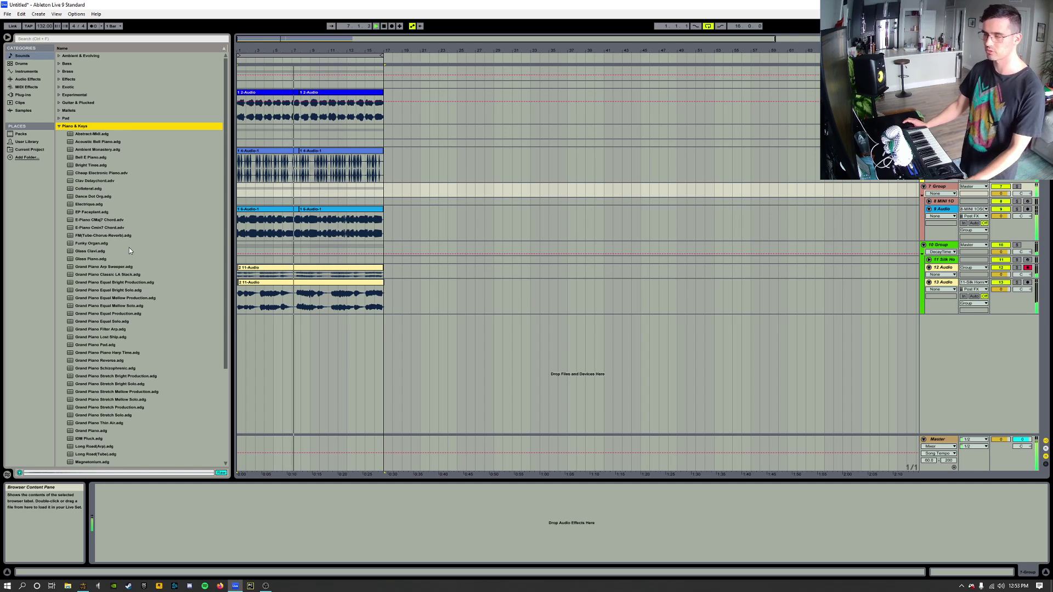
left_click_drag(224, 229, 210, 294)
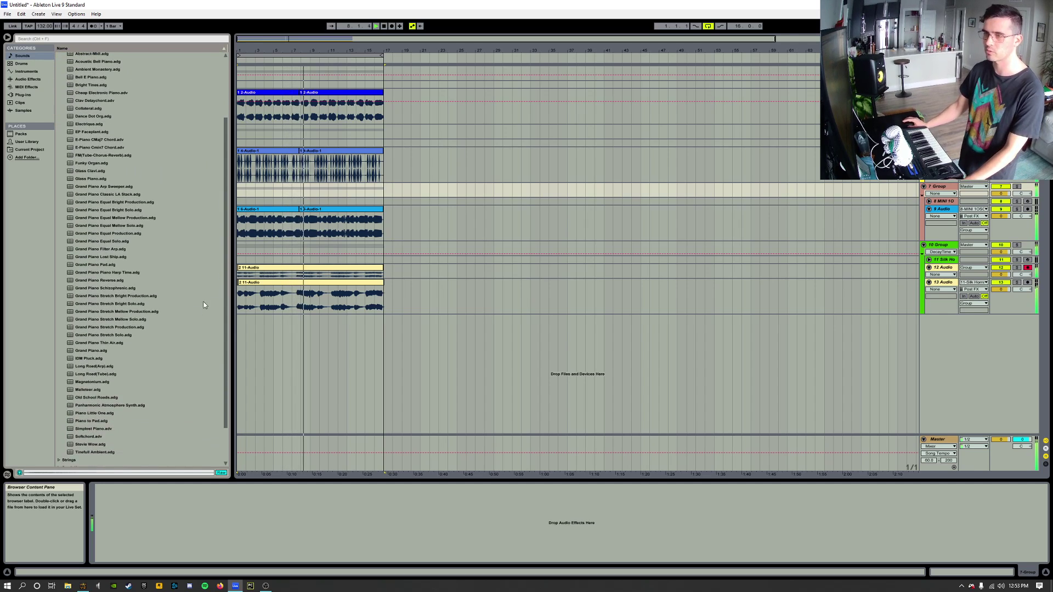
left_click(87, 367)
left_click(89, 359)
left_click(92, 351)
left_click(96, 343)
left_click(99, 336)
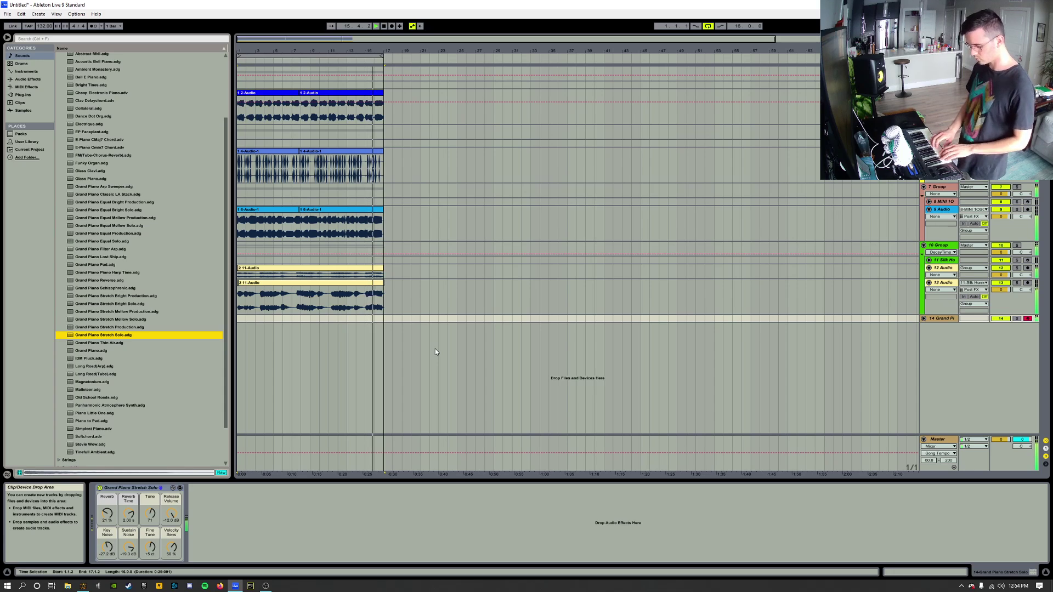
- Record a piano melody over the looped section on the grand piano track and unfold the track
key("F9")
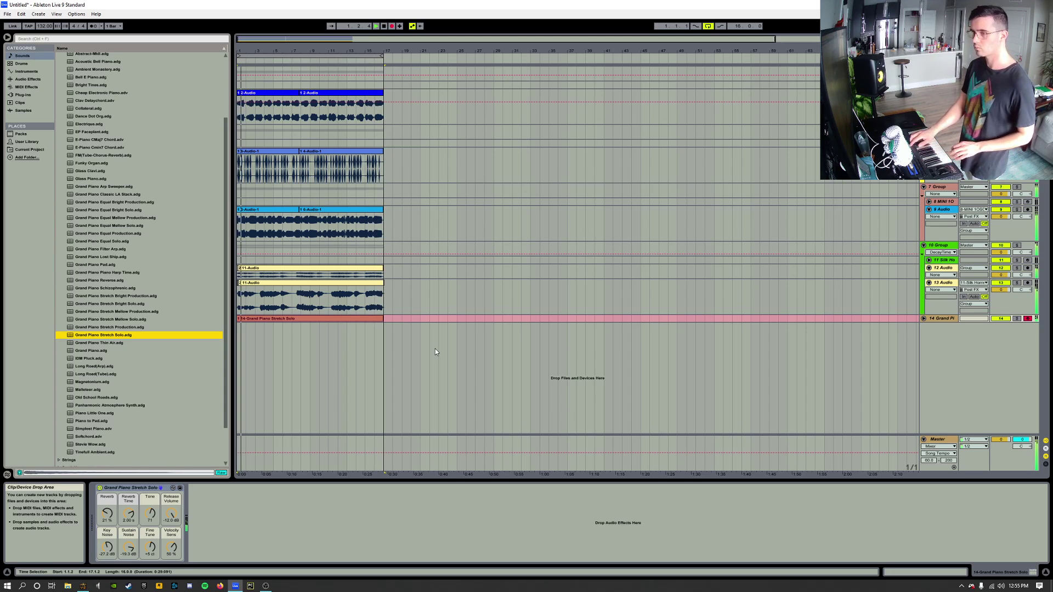
key("F9")
left_click(925, 319)
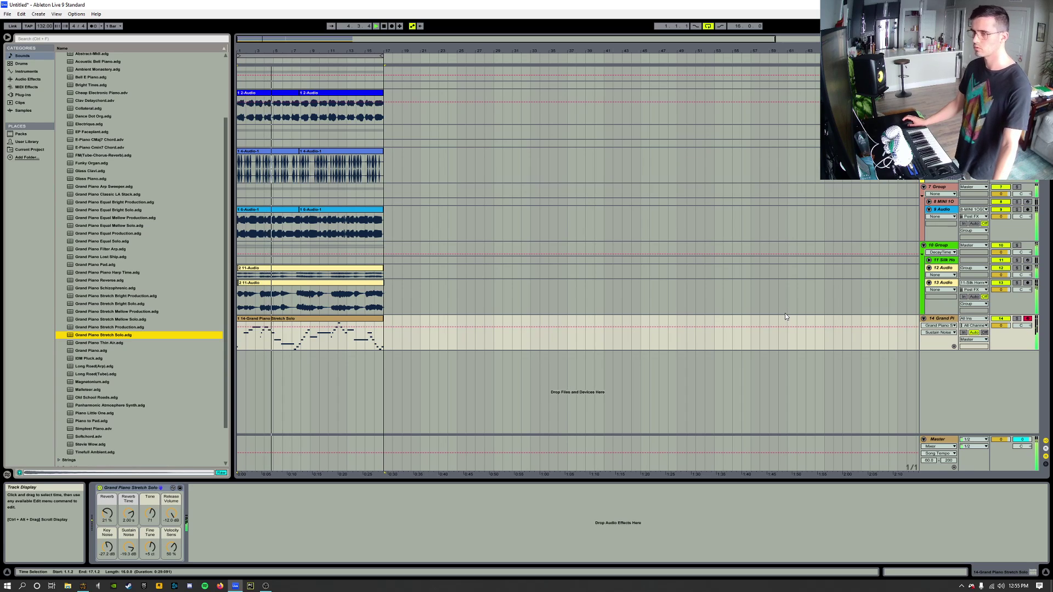
left_click(941, 320)
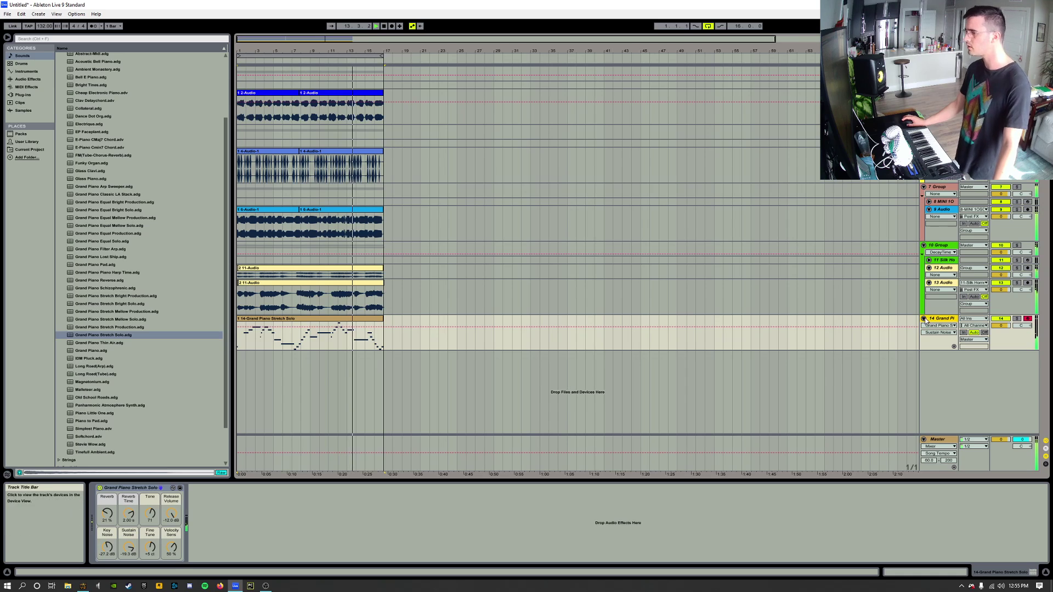
- Lower the horn group's volume slightly and check the audio device preferences
left_click_drag(1000, 252, 1001, 256)
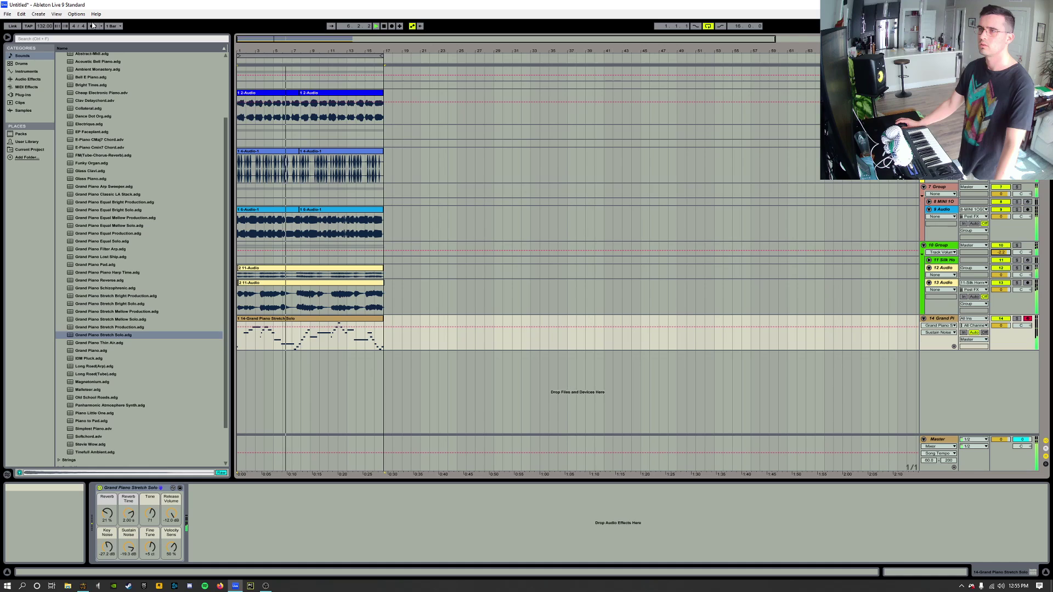
left_click(76, 13)
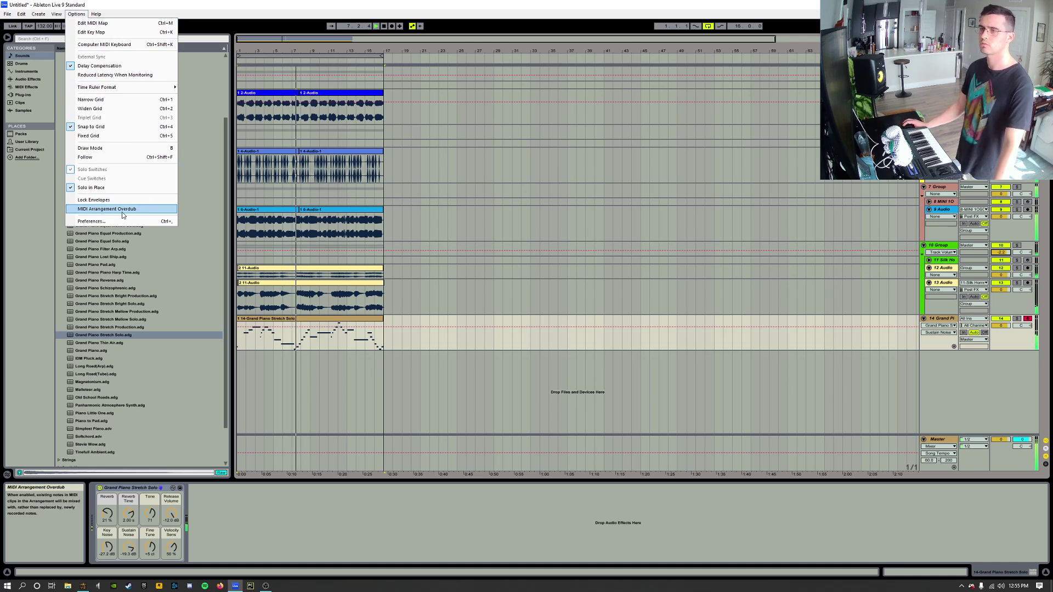
left_click(93, 221)
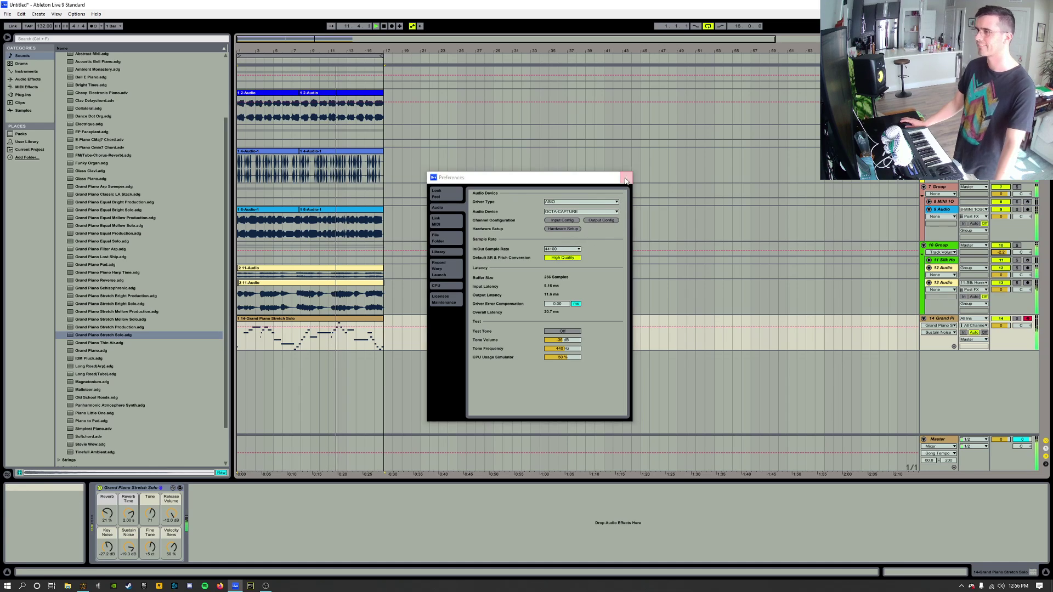
left_click(626, 177)
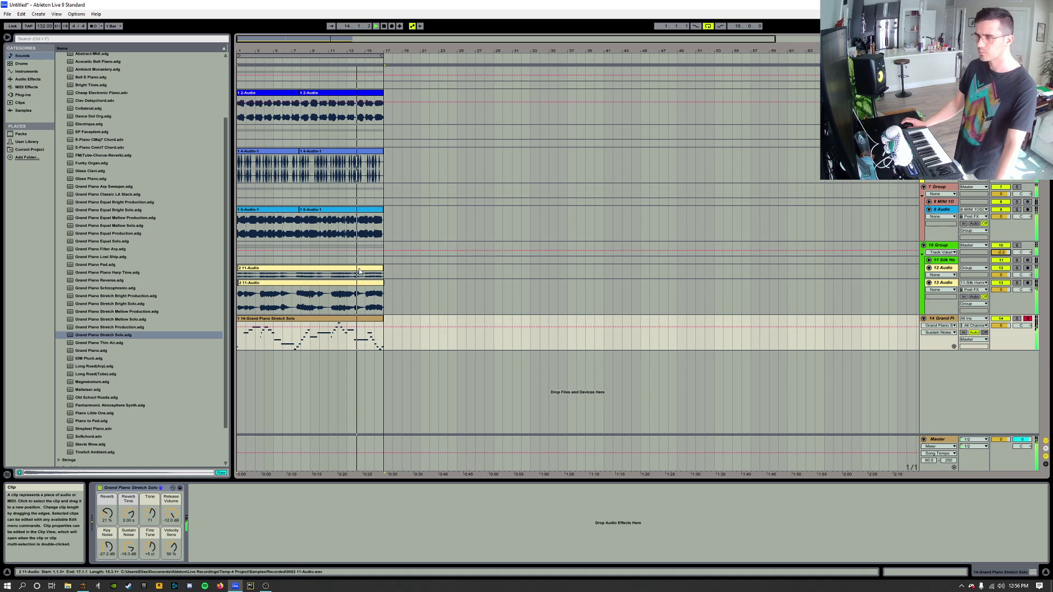
left_click_drag(225, 223, 225, 159)
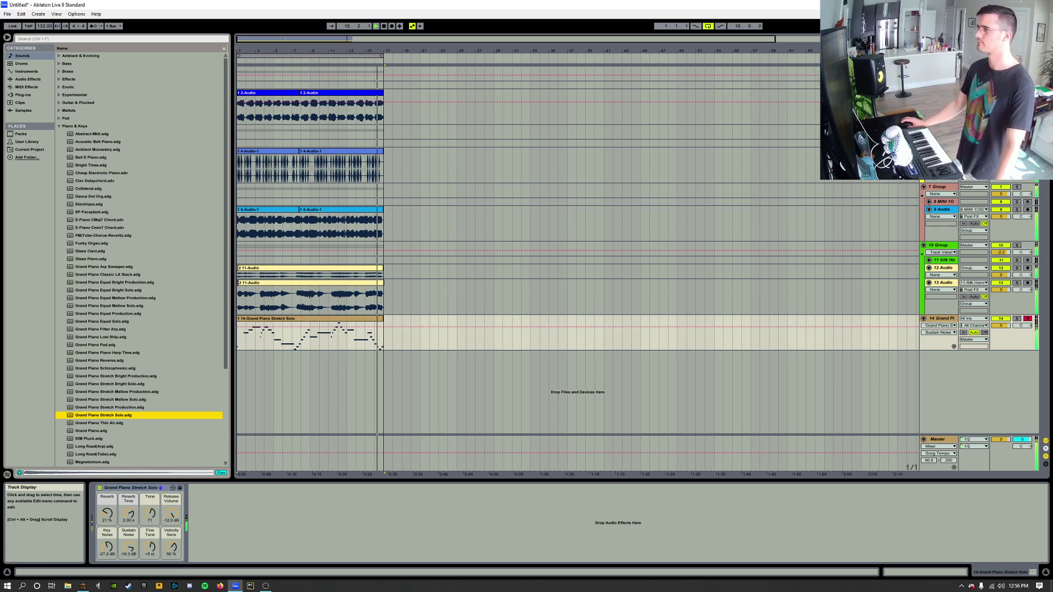
left_click(1001, 136)
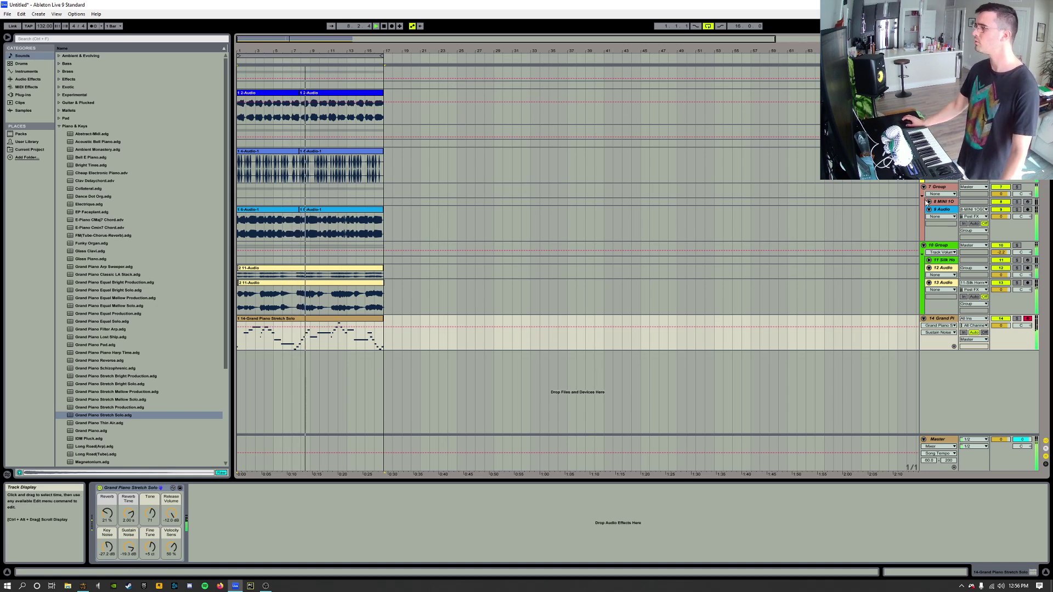
- Add an Auto Filter after the Limiter on the Master track, sweep its cutoff to the minimum, and stop playback
left_click(937, 439)
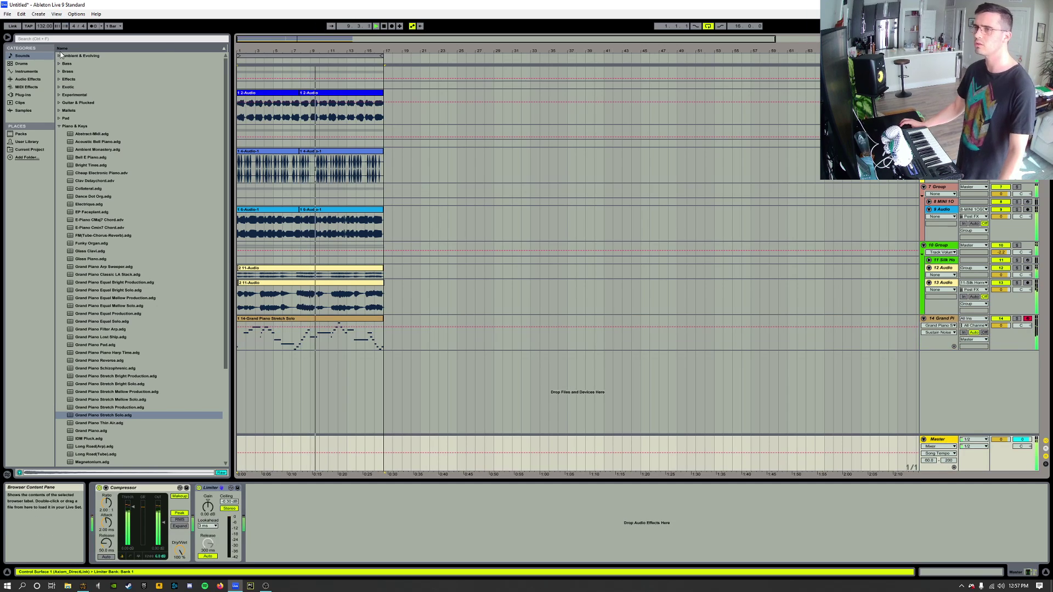
left_click(27, 79)
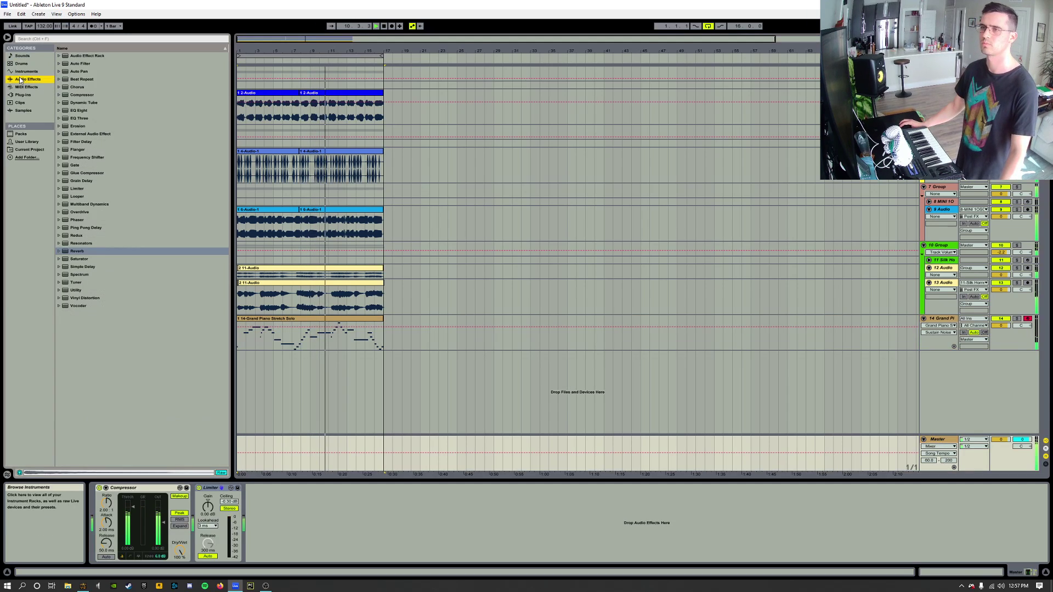
left_click_drag(80, 64, 284, 506)
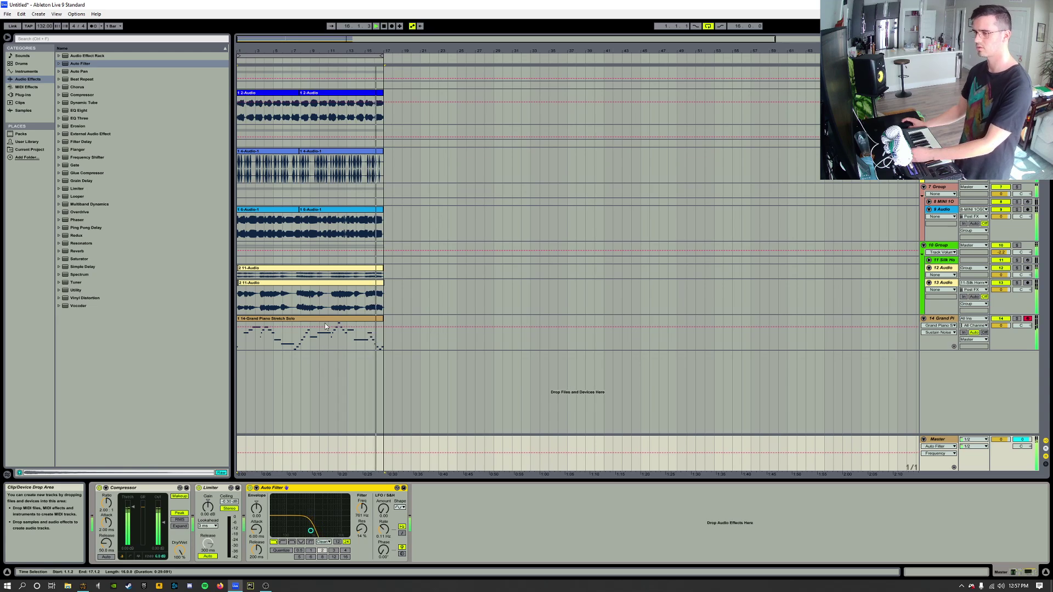
left_click(383, 27)
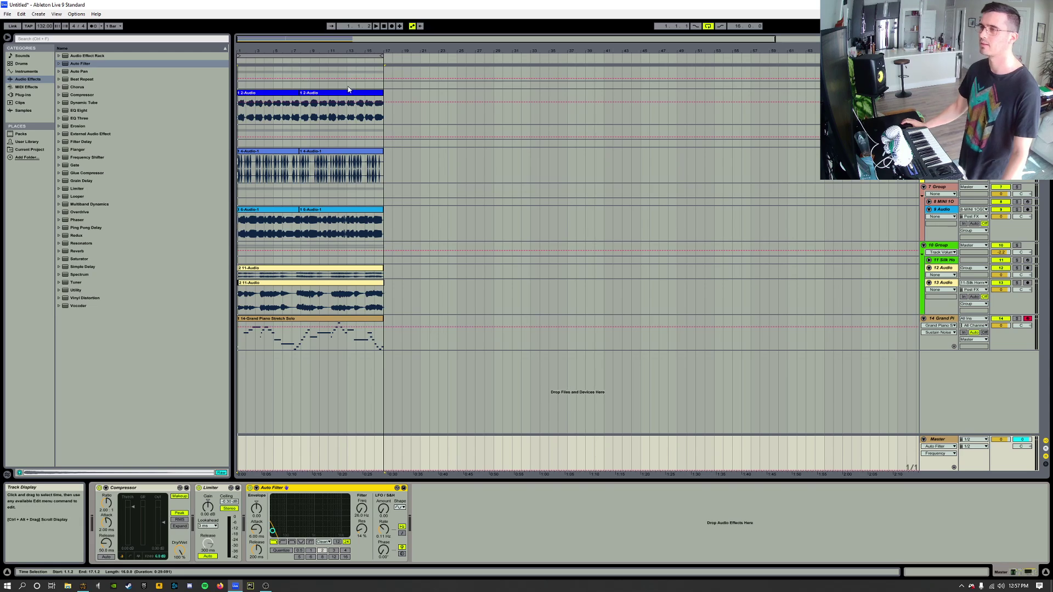
- Save the Live Set in the 2021 February folder as SoftMorning_Feb24.als
left_click(7, 14)
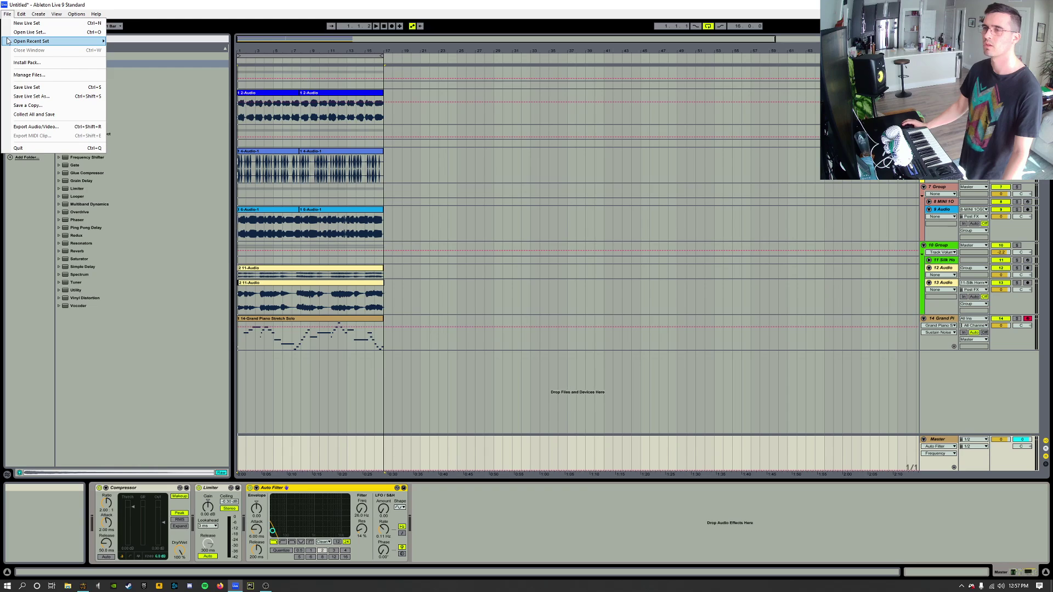
mouse_move(8, 41)
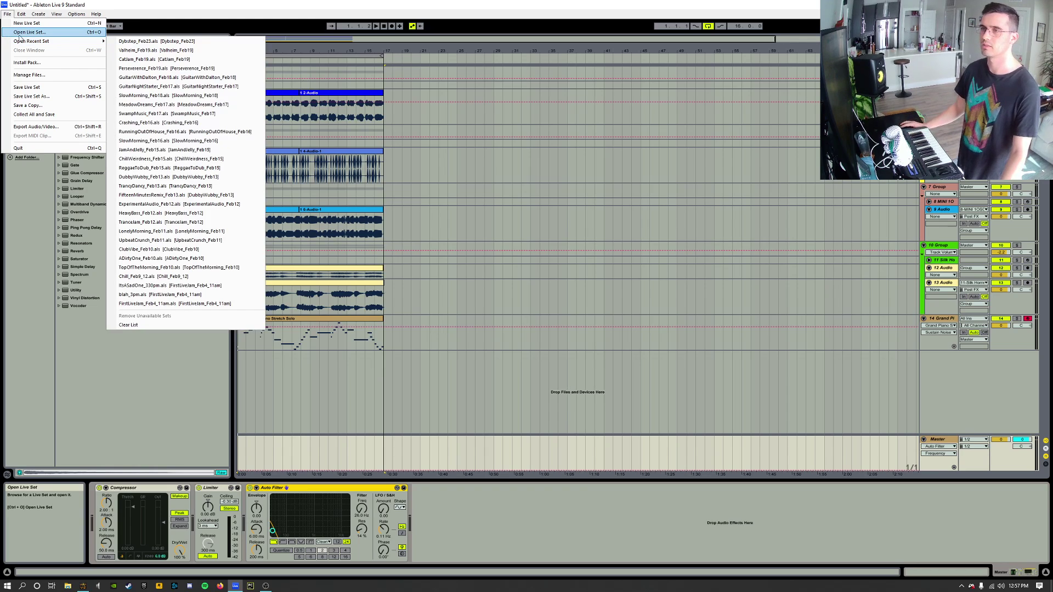
mouse_move(70, 48)
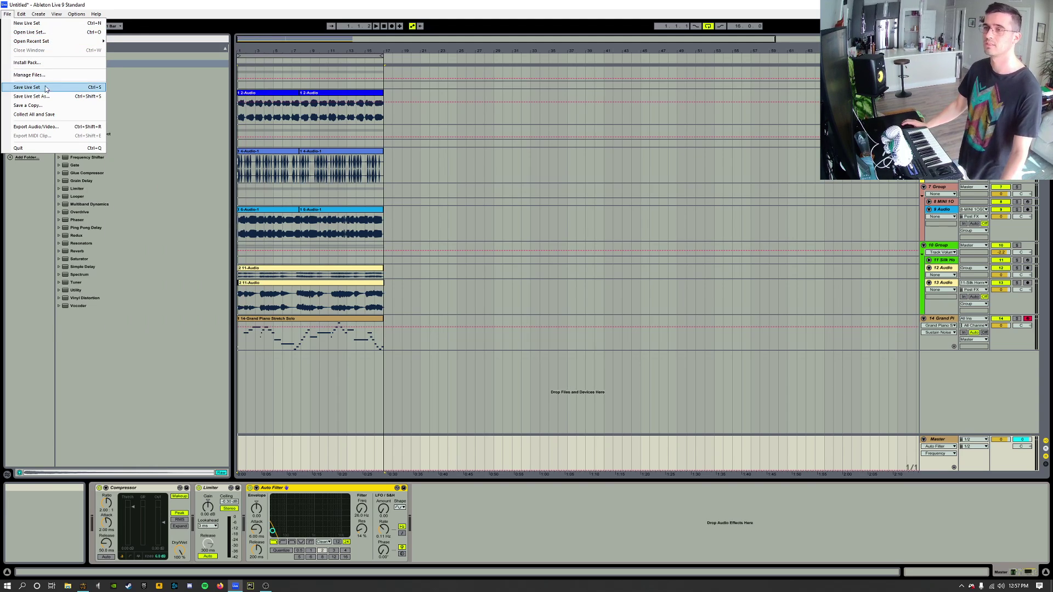
left_click(26, 87)
left_click_drag(527, 199, 434, 159)
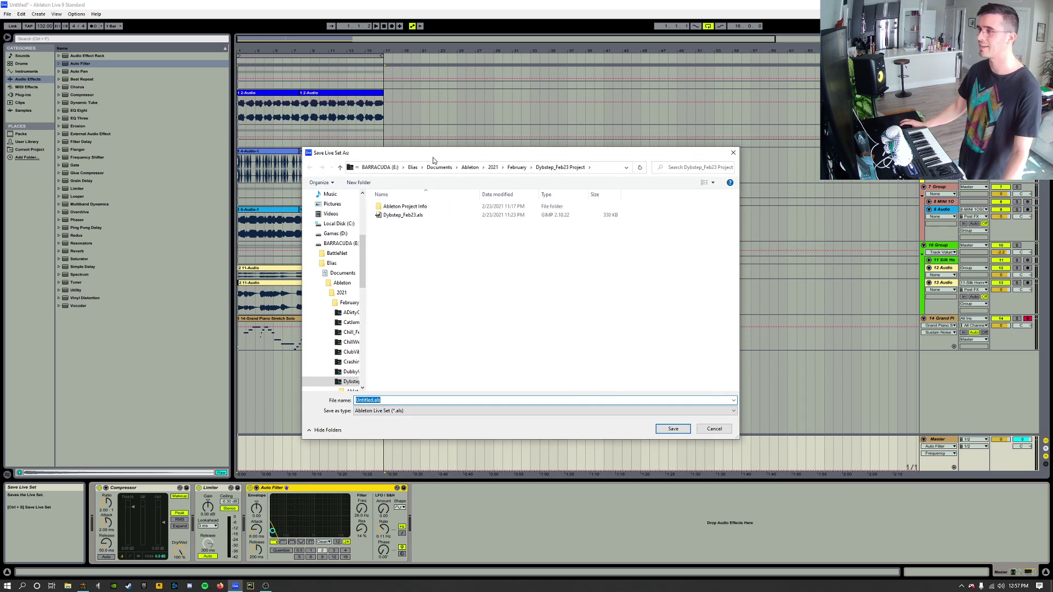
left_click(521, 167)
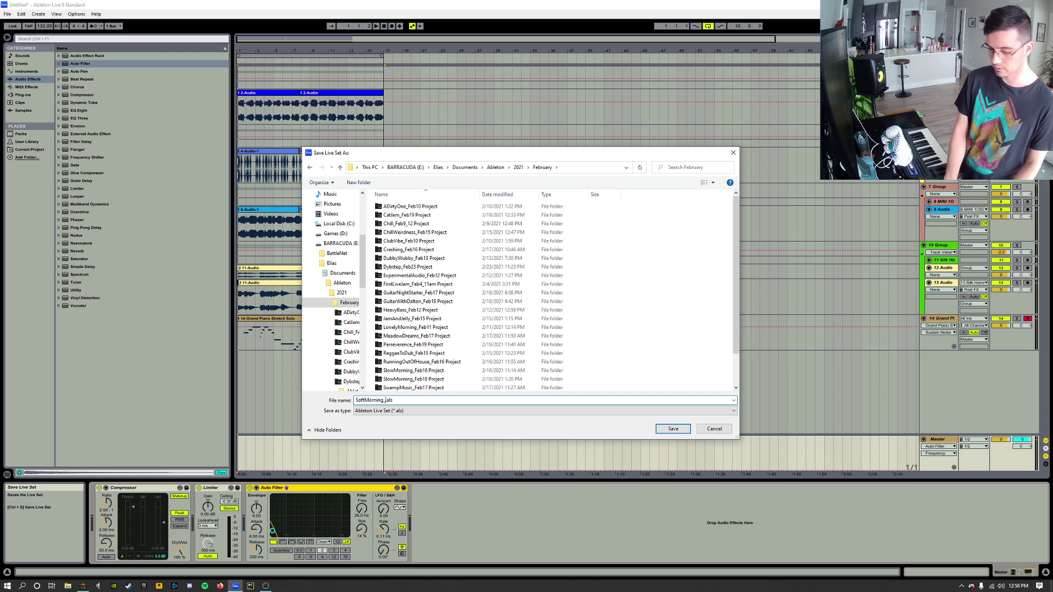
type("24")
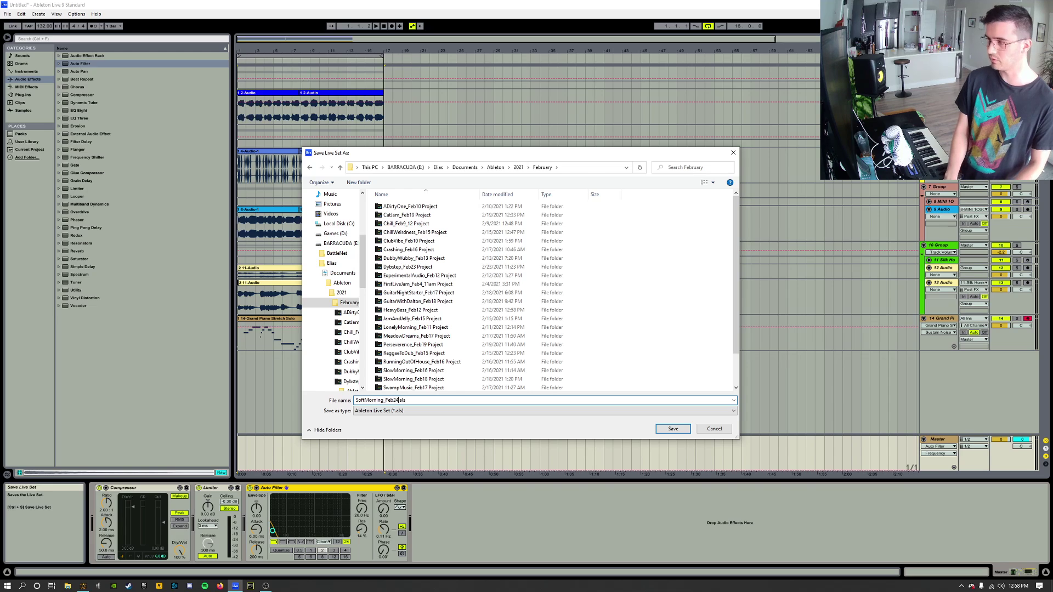
key("Return")
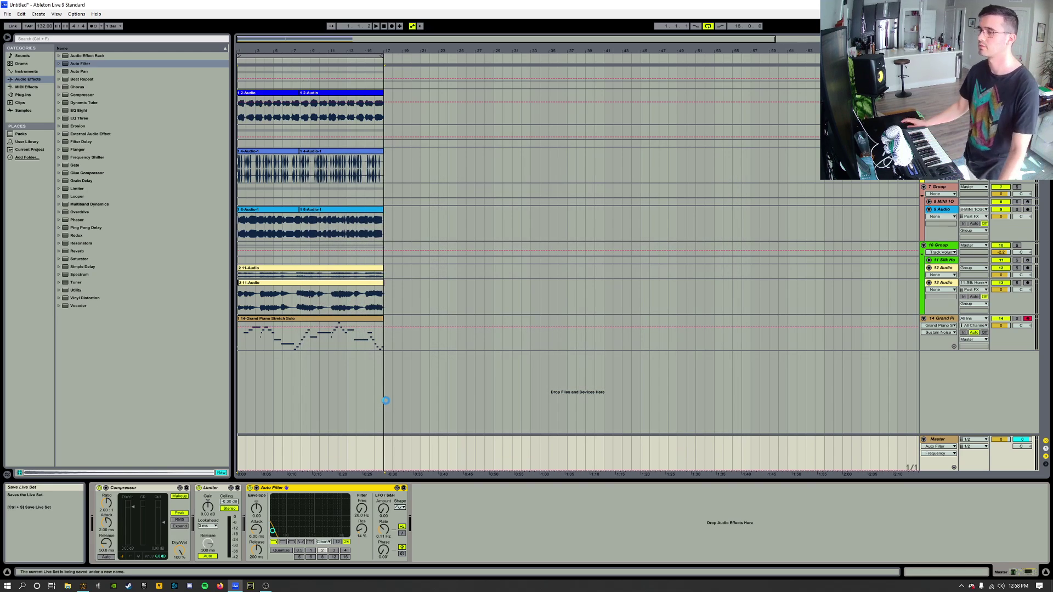
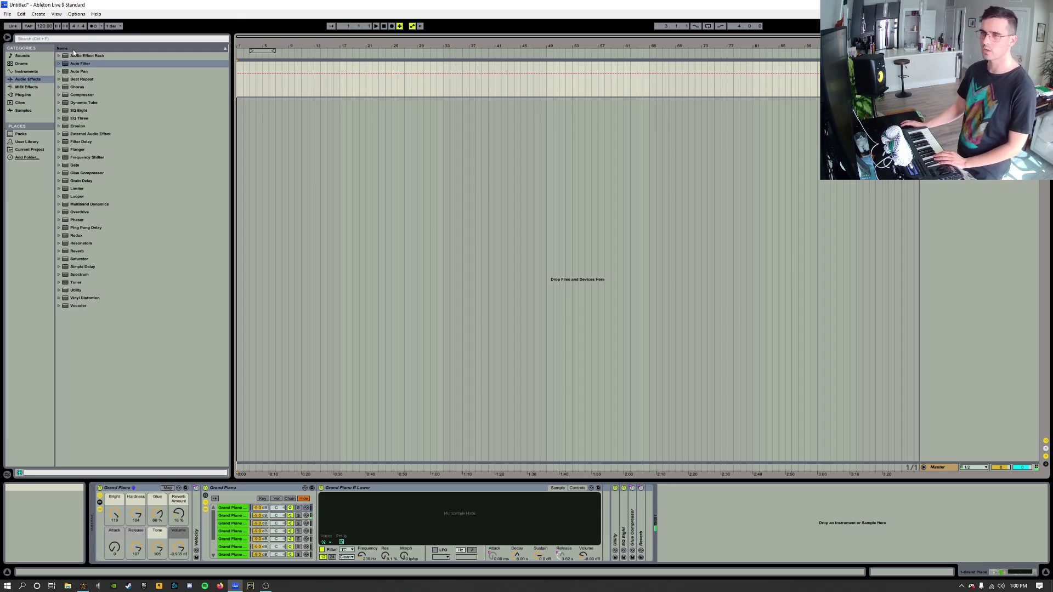
- Browse the Samples category and preview several MFX2 effect samples, including the Weird, Texture and Percussionized Loop ones
left_click(38, 109)
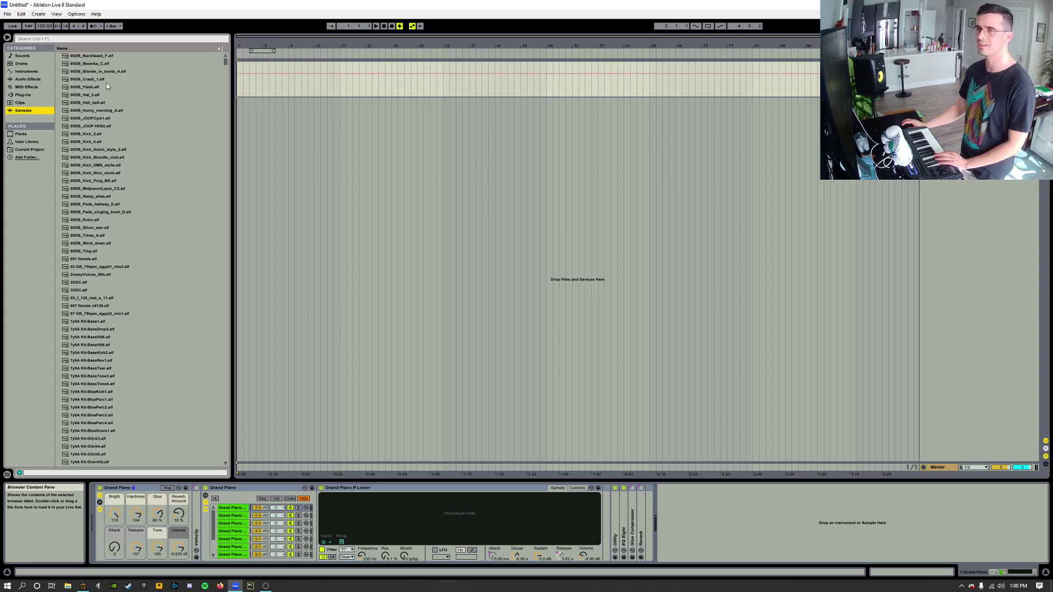
scroll(219, 128, "down", 20)
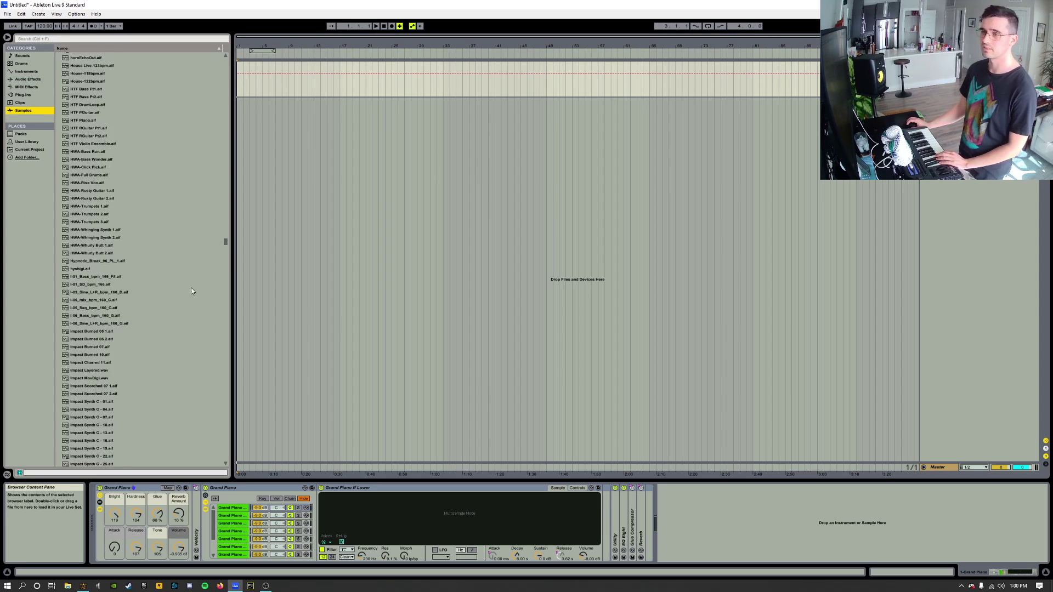
scroll(198, 290, "up", 5)
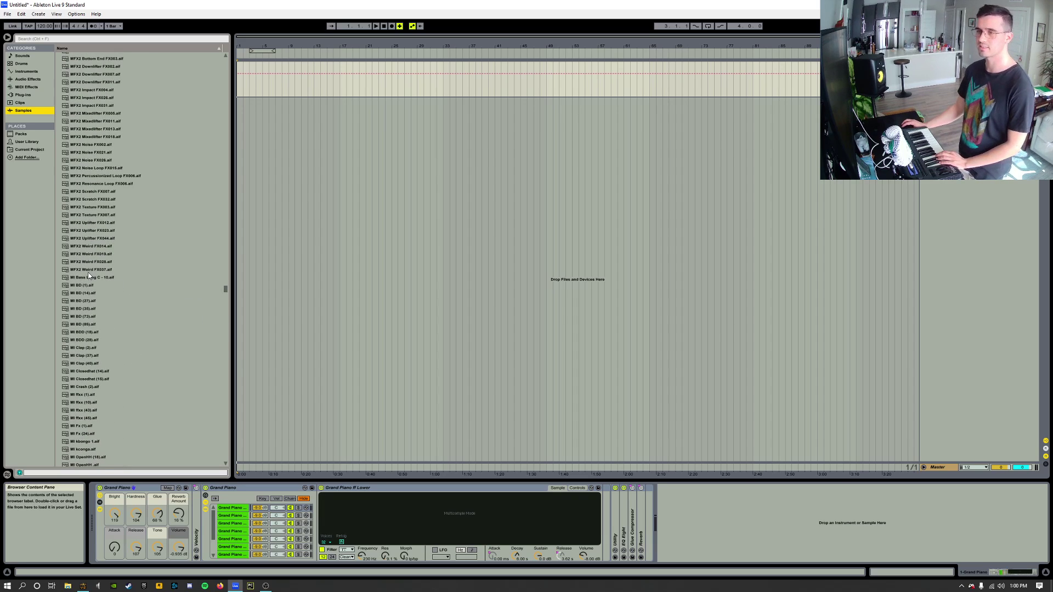
left_click(100, 278)
left_click(89, 262)
left_click(90, 269)
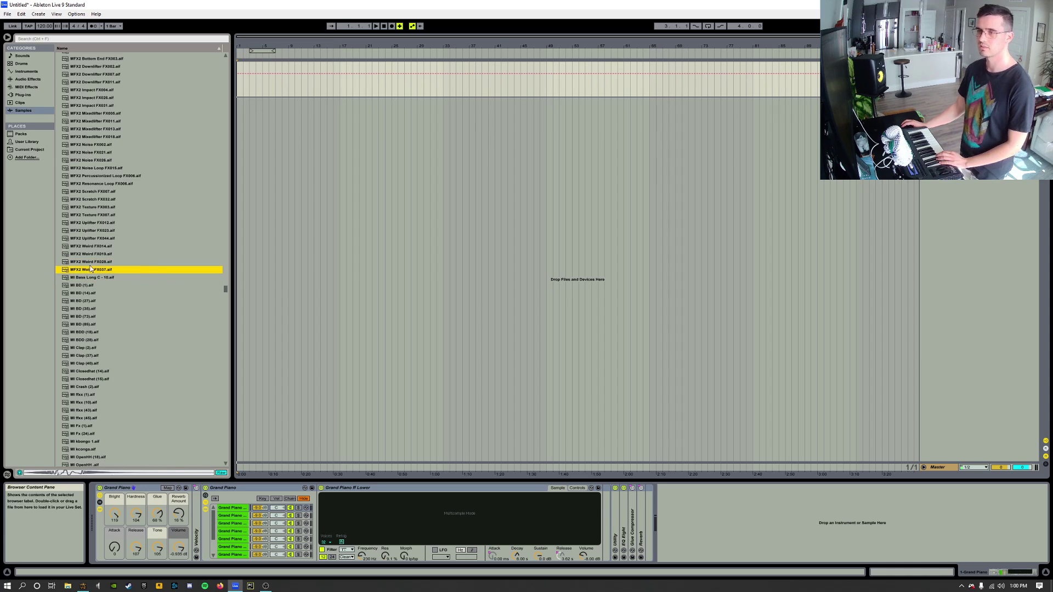
left_click(94, 199)
left_click(104, 176)
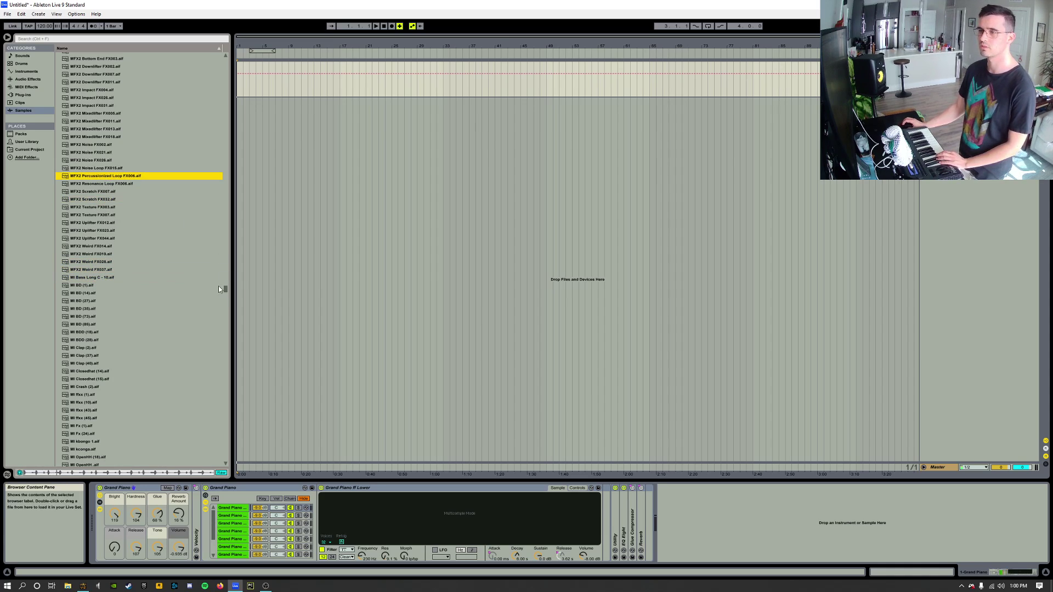
- Browse the Clips category and preview the FX Whistle, King Tubby Style, GF bass, GF-Full Drums and GF-Rhodes Bits clips
left_click(20, 103)
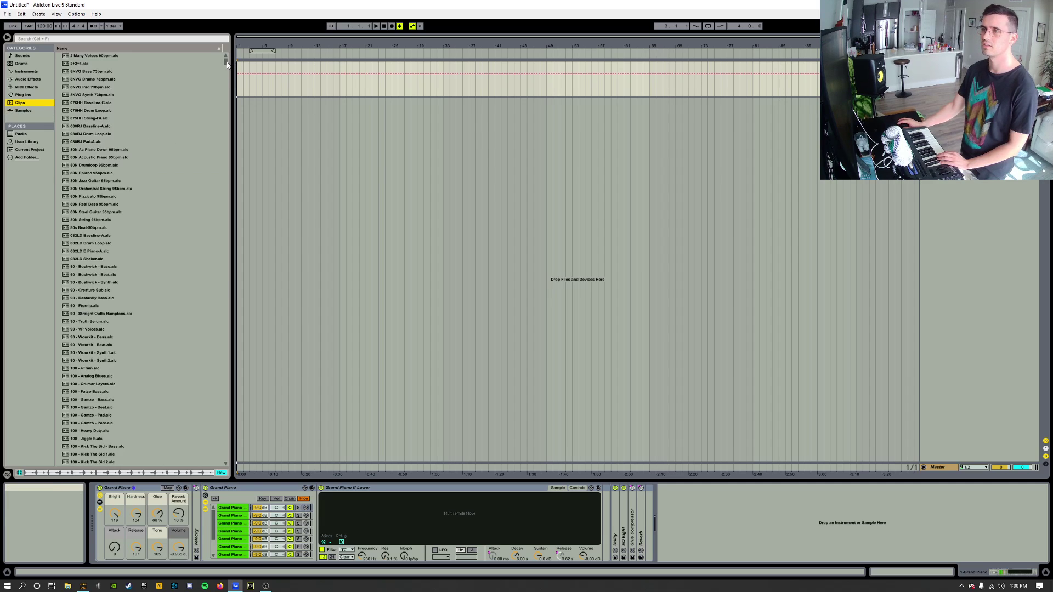
left_click_drag(226, 61, 195, 299)
left_click(87, 256)
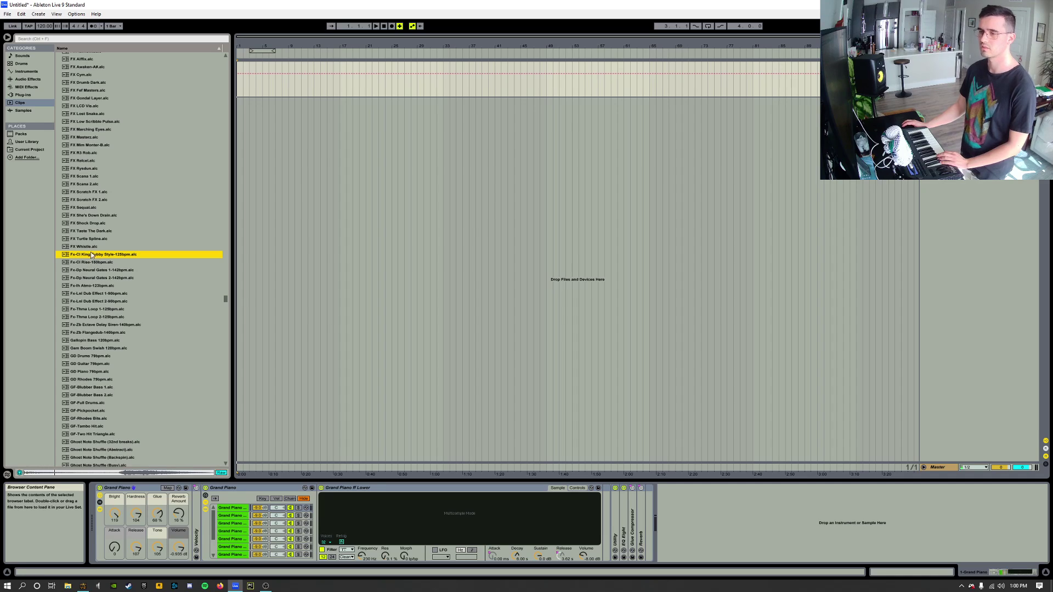
left_click(82, 247)
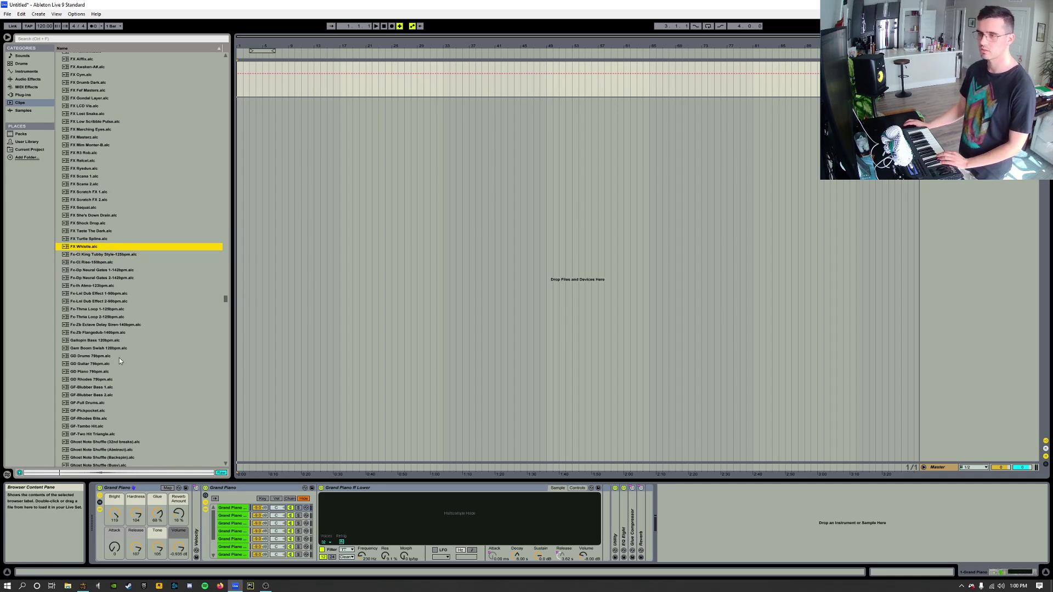
scroll(120, 358, "down", 3)
left_click(86, 326)
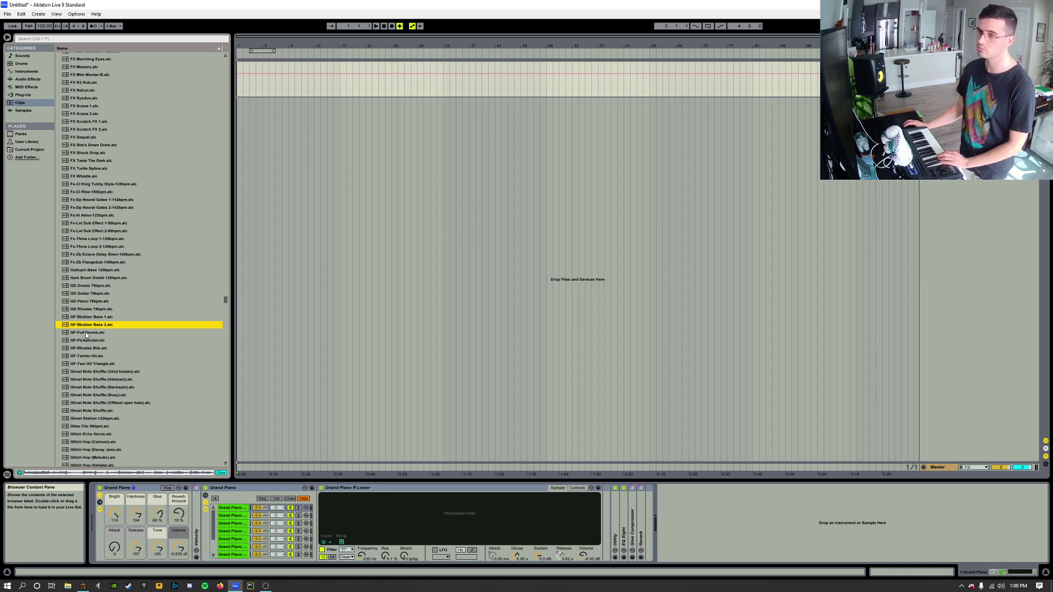
left_click(88, 333)
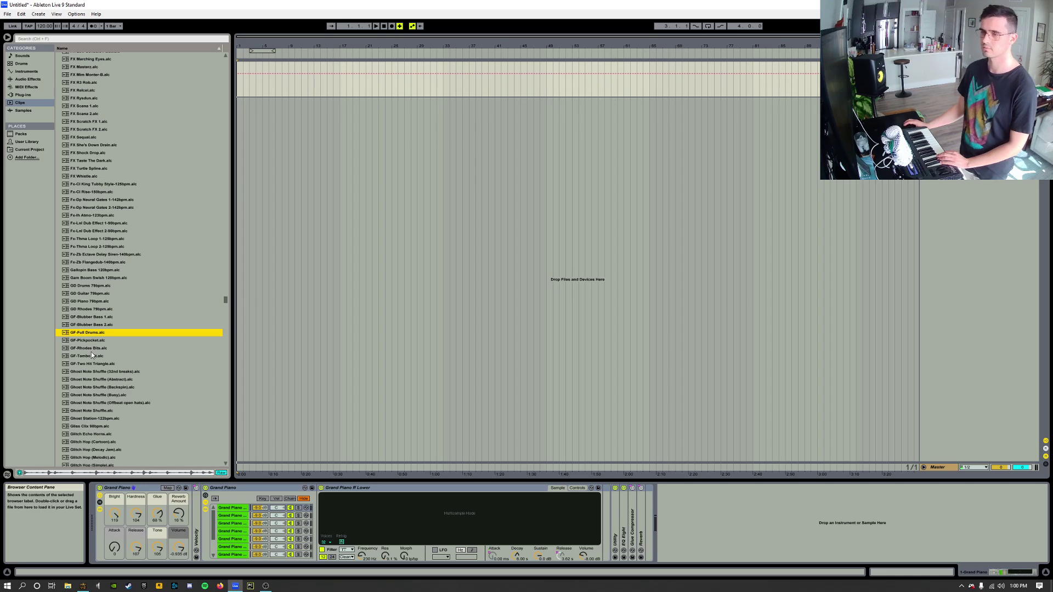
left_click(90, 349)
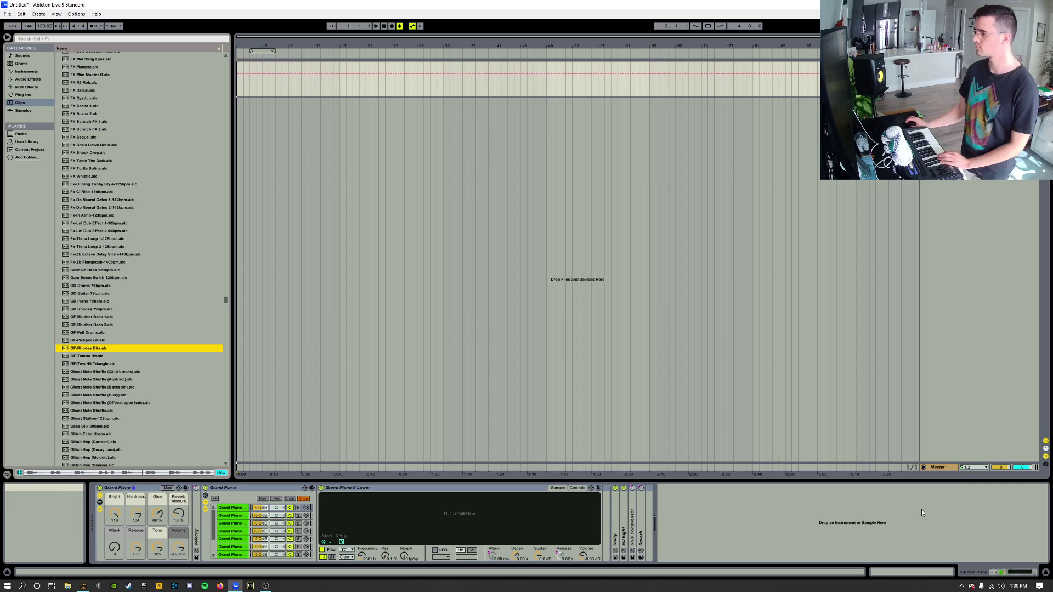
- Unfold the Master track, lower its cue volume, and preview the GF percussion and Ghost Note Shuffle clips
left_click(923, 467)
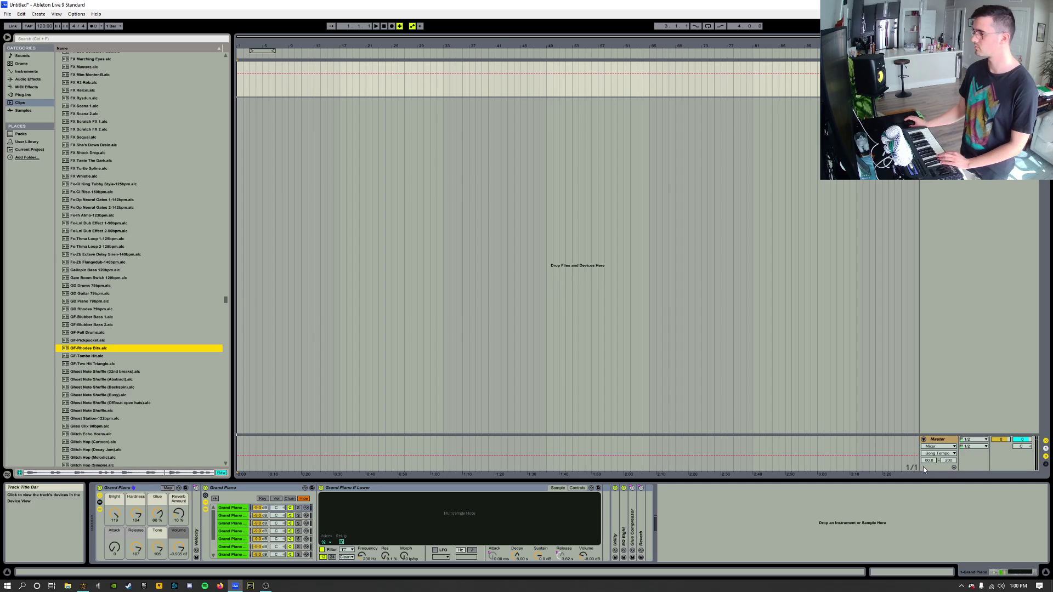
left_click(1027, 443)
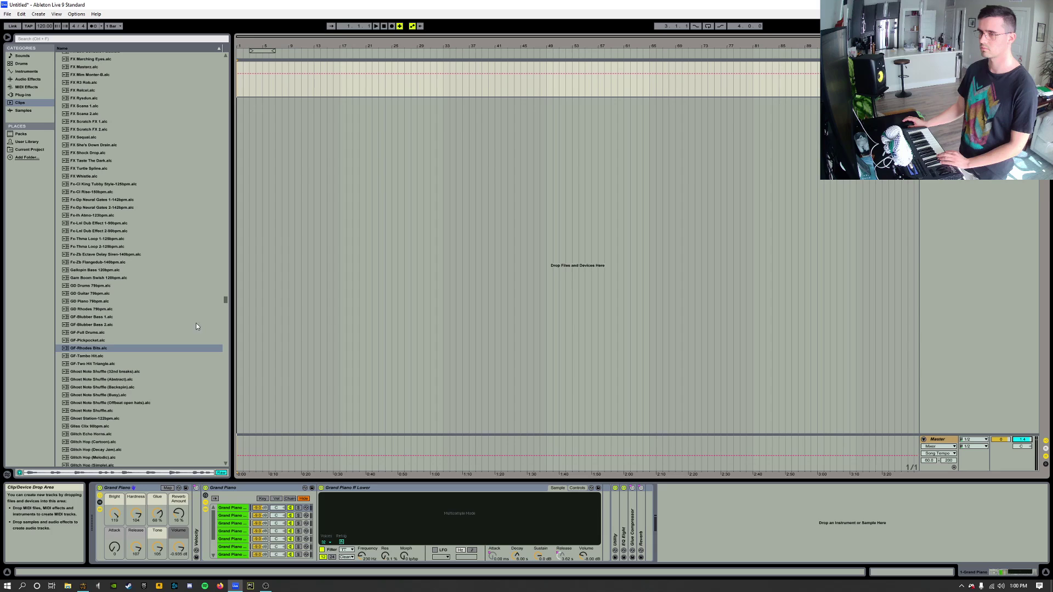
left_click(89, 357)
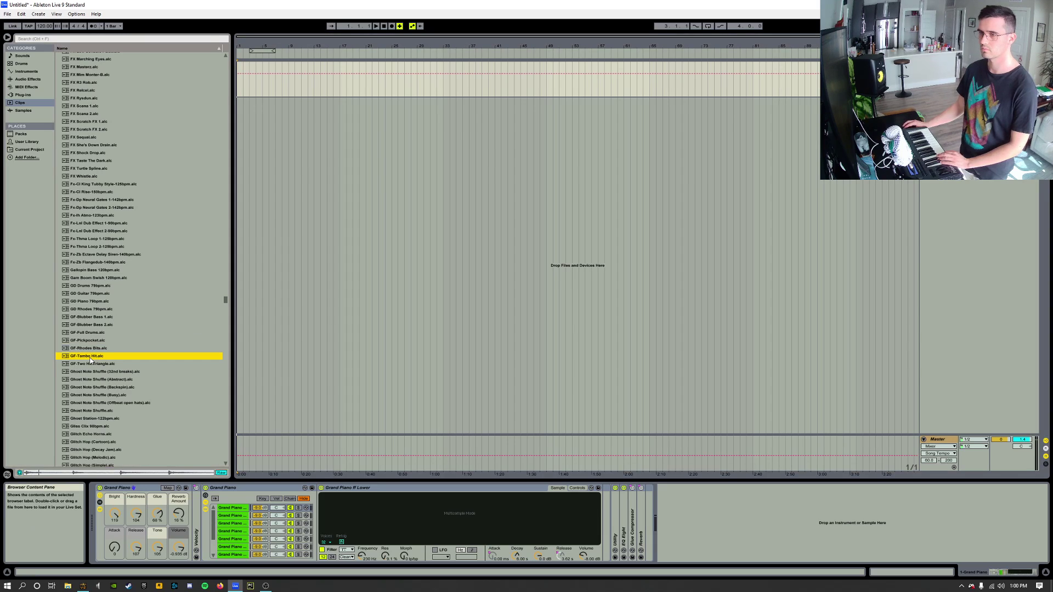
left_click(93, 364)
left_click(95, 371)
left_click(94, 379)
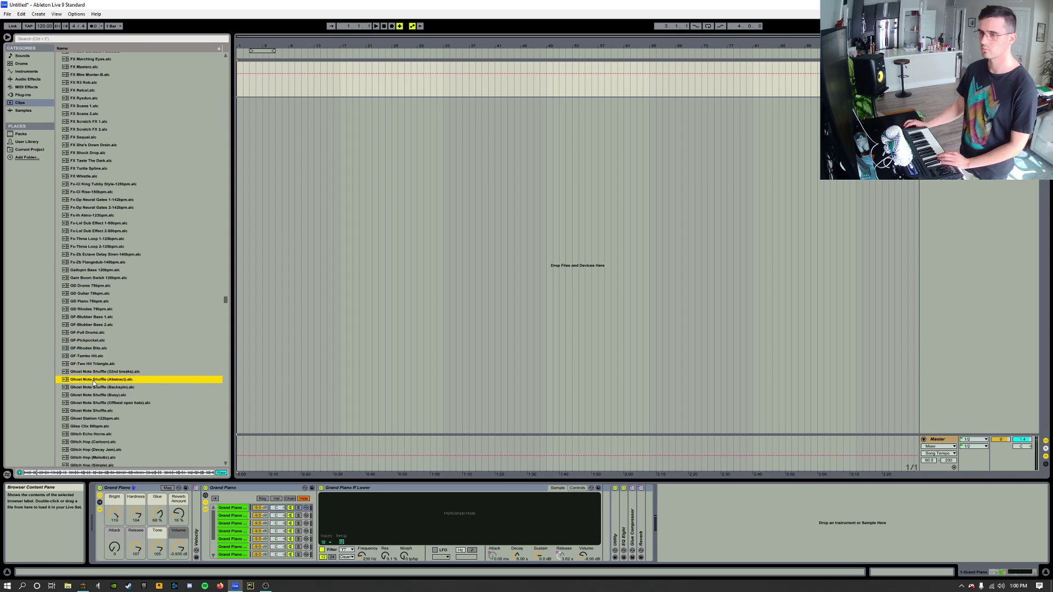
- Preview the Glitch Hop, Glitch Echo Horns, Green Pepper High, Gt1 R&B and Gt2 Blues clips
scroll(104, 406, "down", 4)
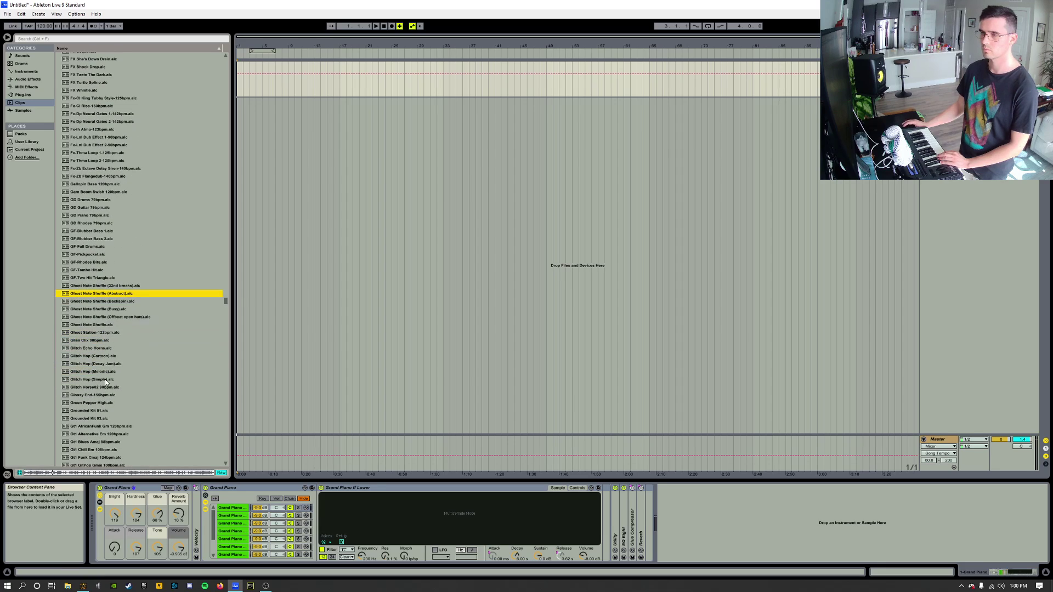
left_click(97, 355)
left_click(96, 364)
left_click(92, 349)
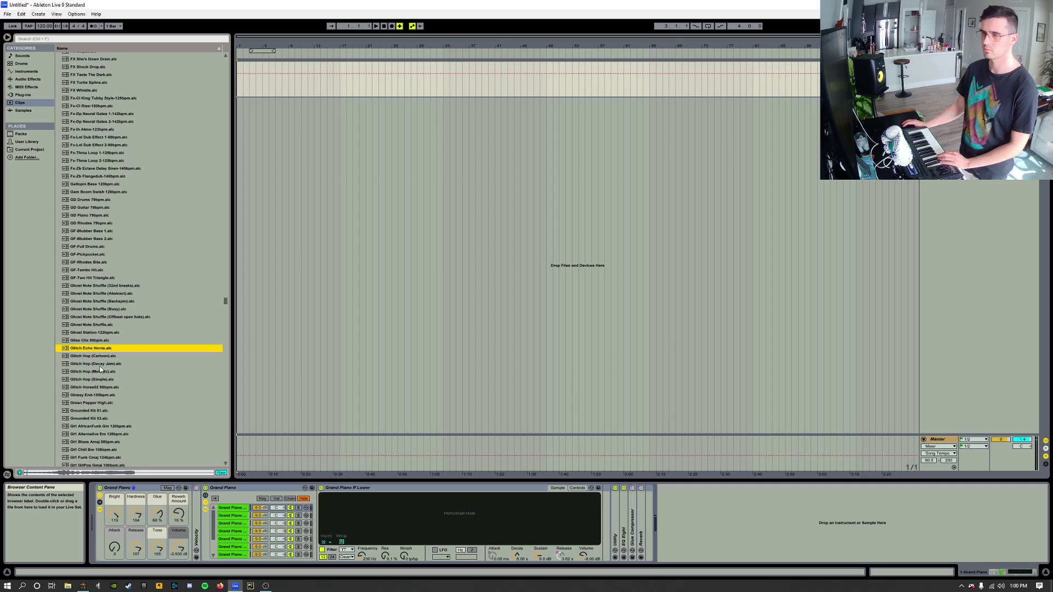
left_click(91, 403)
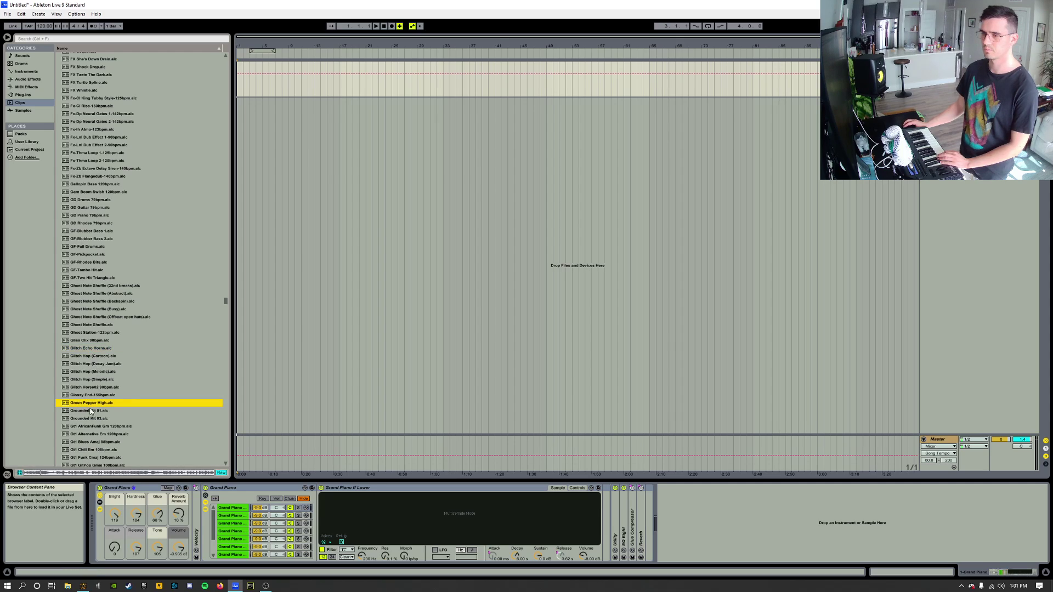
scroll(92, 408, "down", 4)
left_click(93, 395)
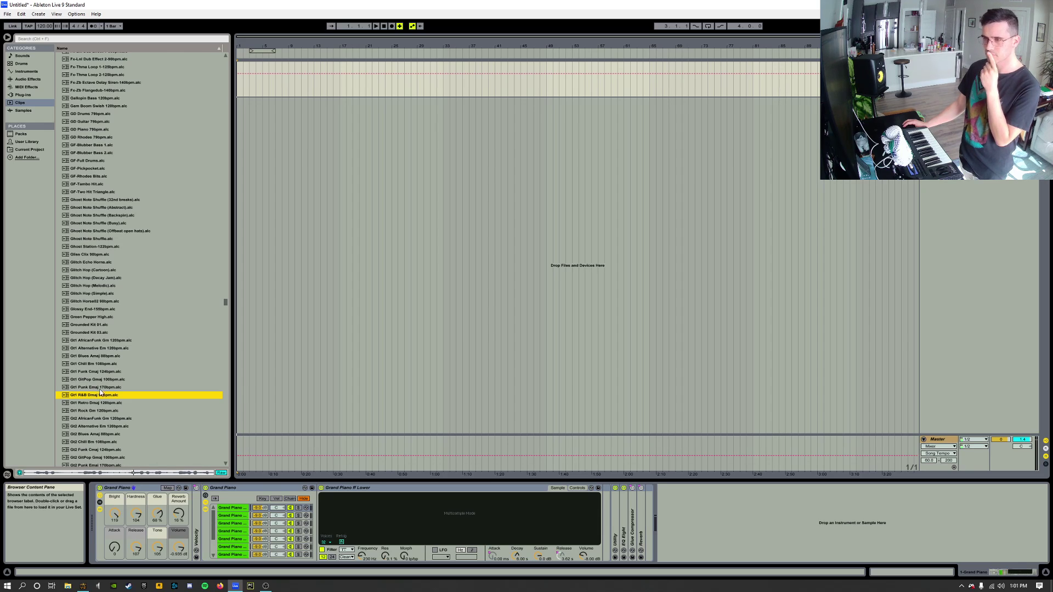
scroll(97, 395, "down", 3)
left_click(98, 395)
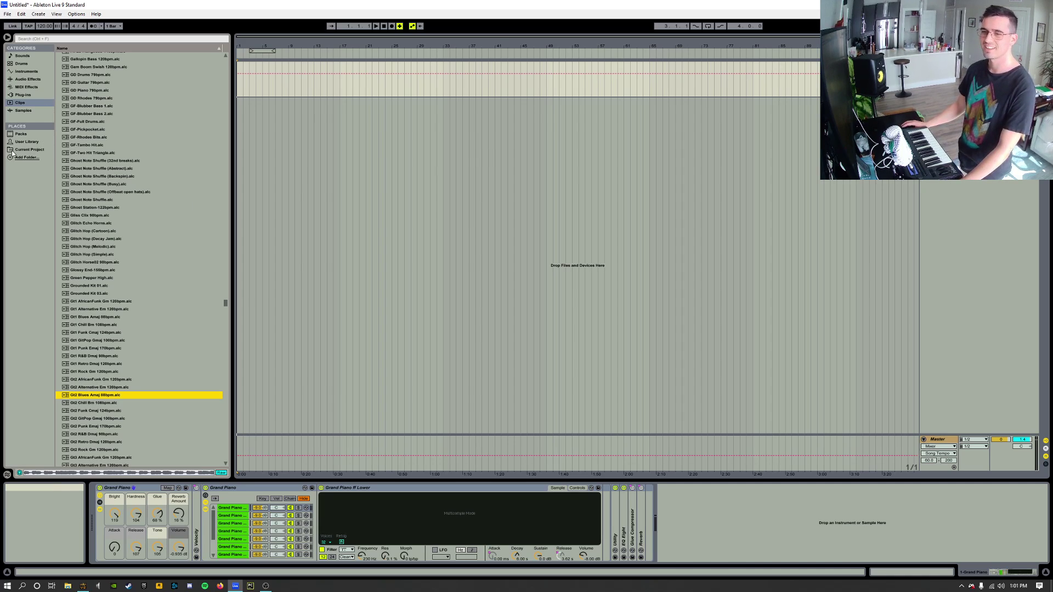
- Find the Guitar-Dp Acc Guitar 1 clip and place it at bar 1 on a new audio track
scroll(175, 283, "down", 1)
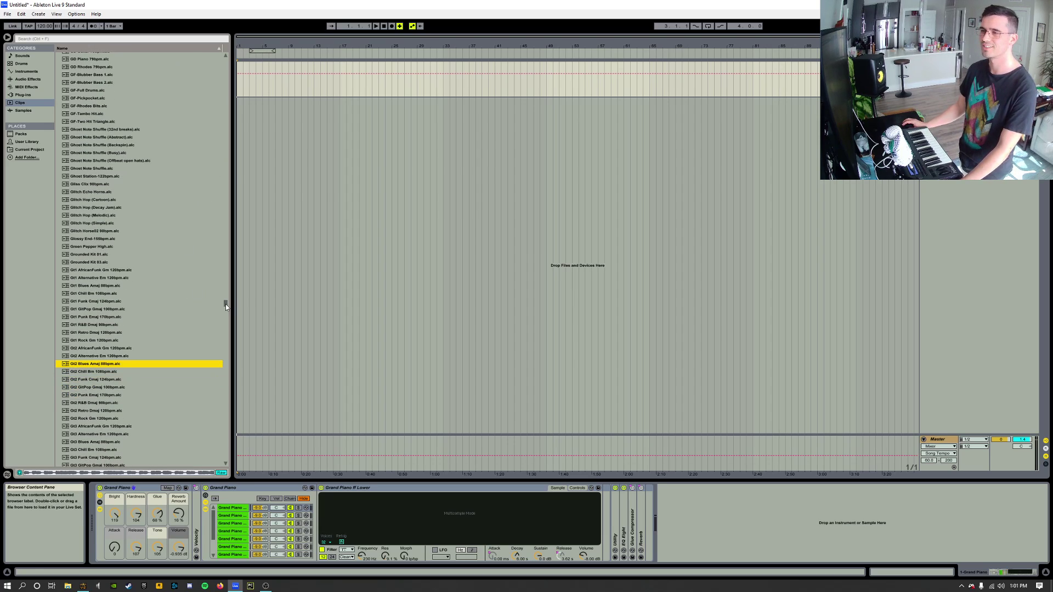
left_click_drag(225, 303, 226, 309)
left_click(103, 322)
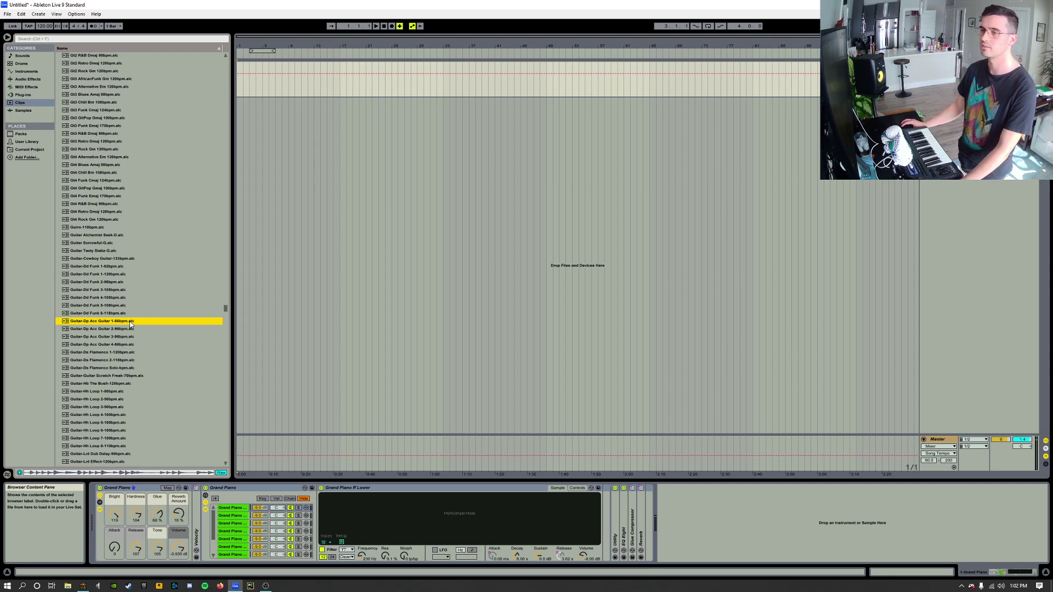
left_click_drag(135, 320, 239, 75)
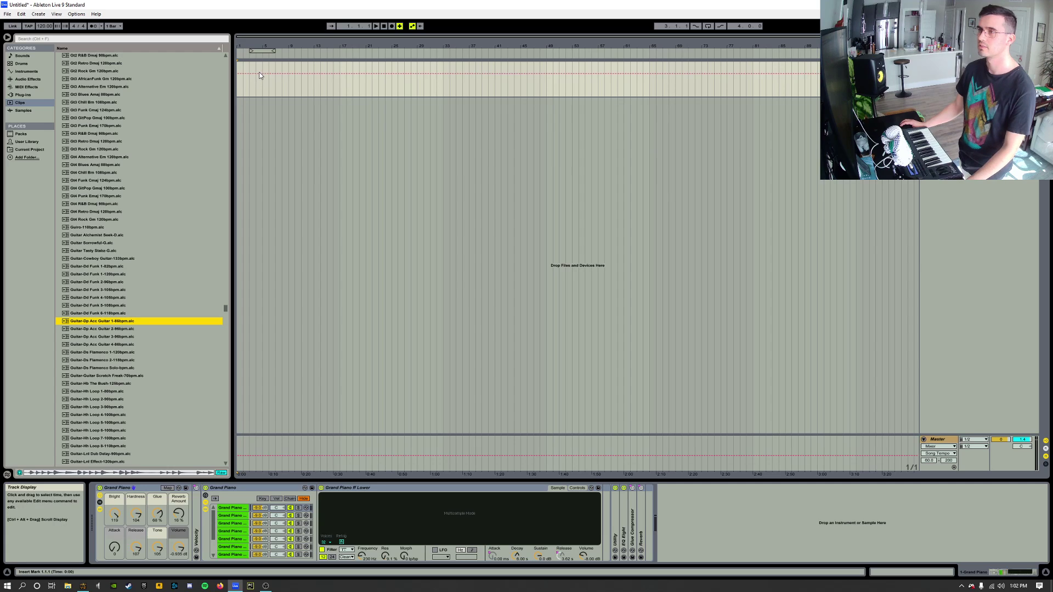
left_click_drag(127, 320, 240, 104)
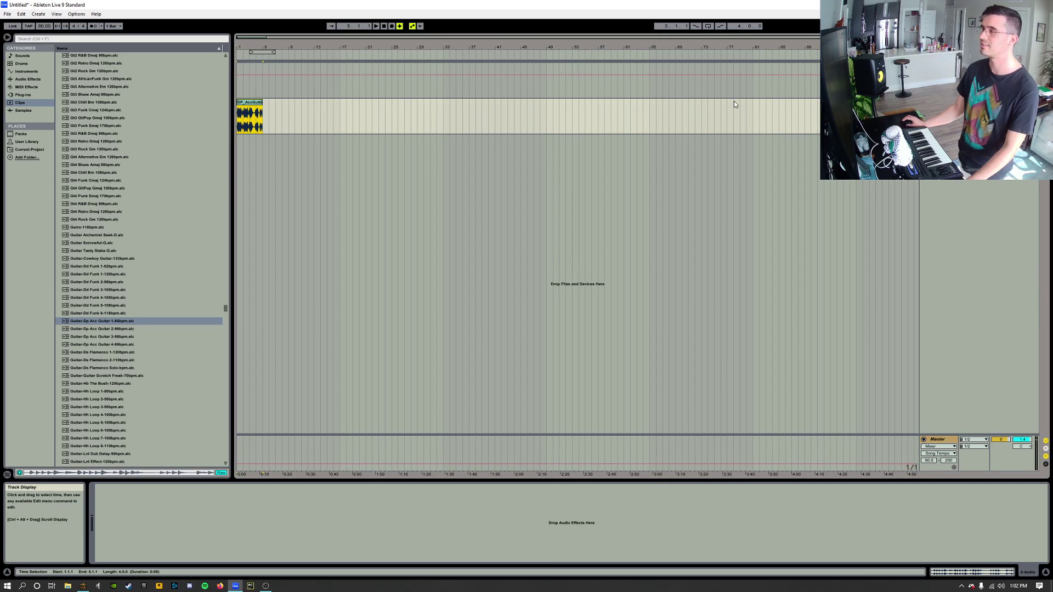
right_click(244, 103)
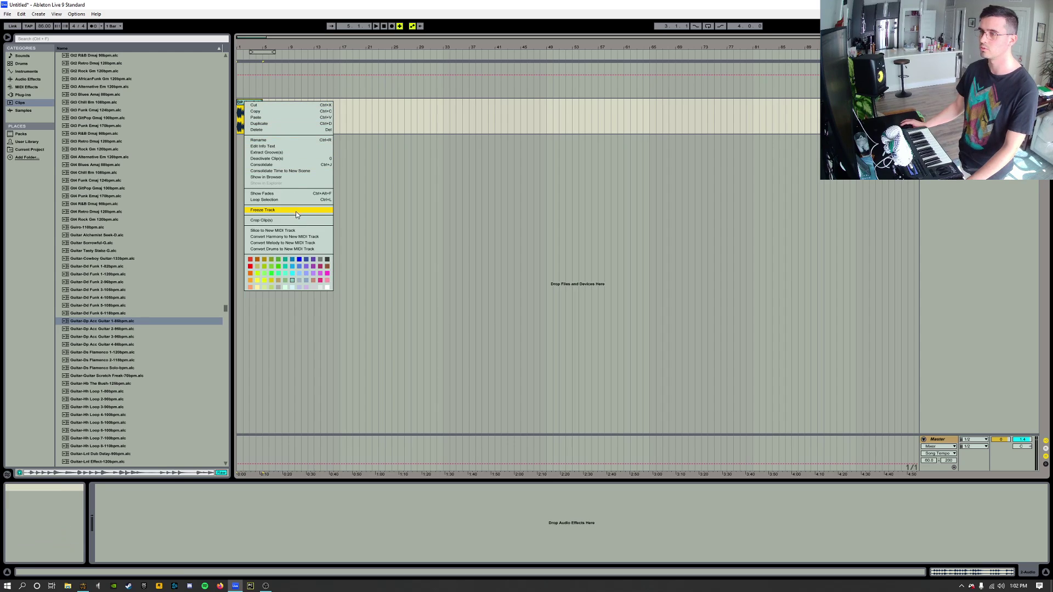
left_click(274, 231)
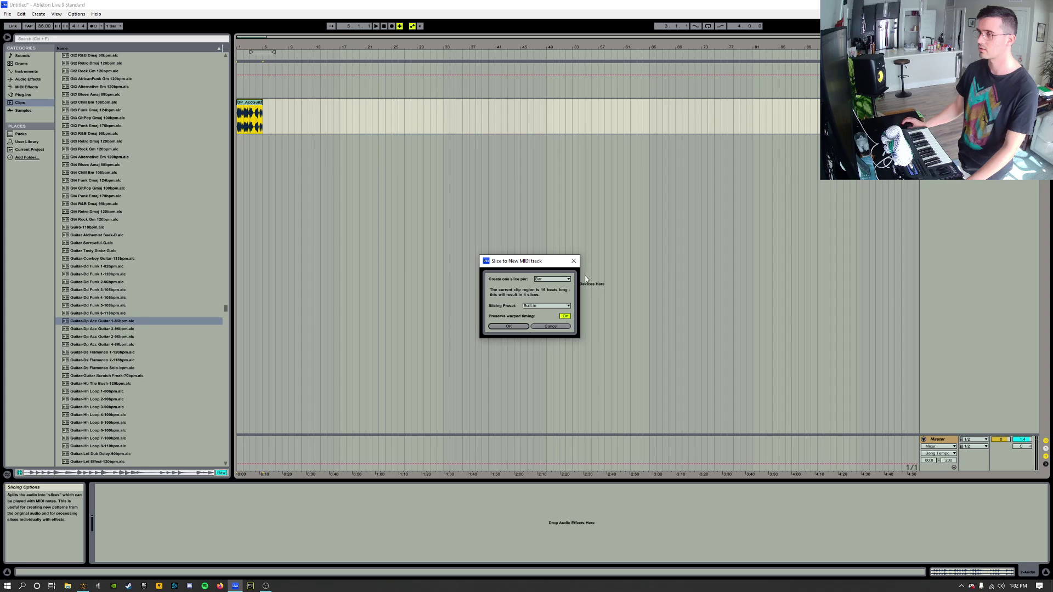
left_click(558, 279)
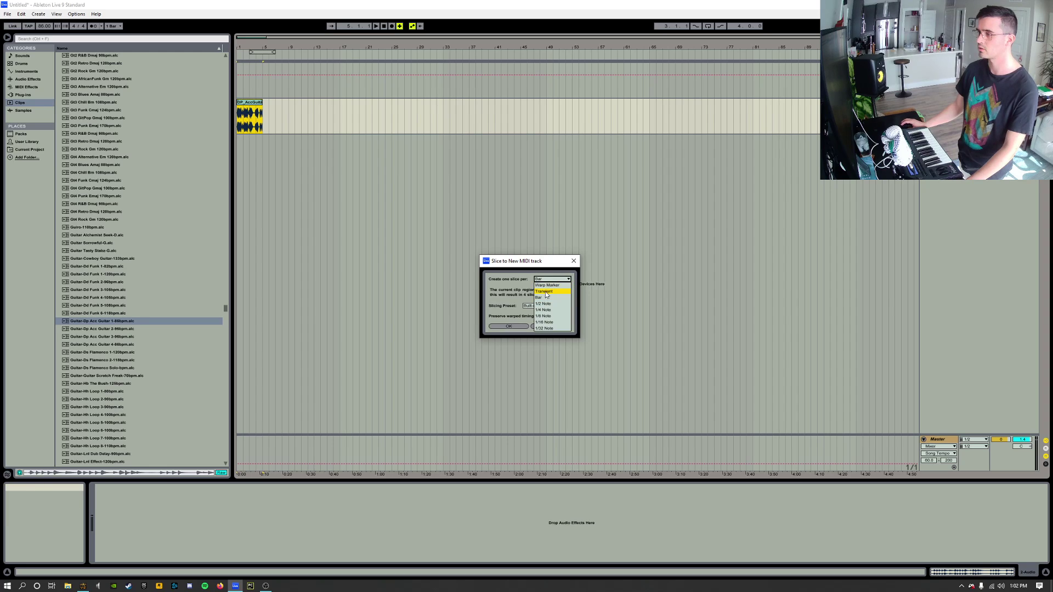
left_click(546, 291)
left_click(539, 306)
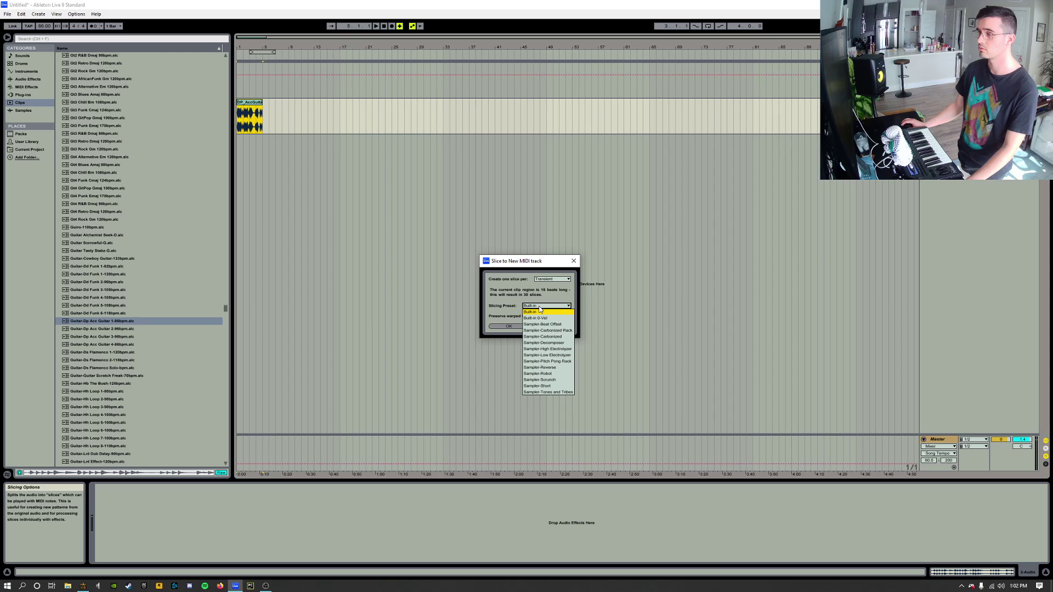
left_click(541, 311)
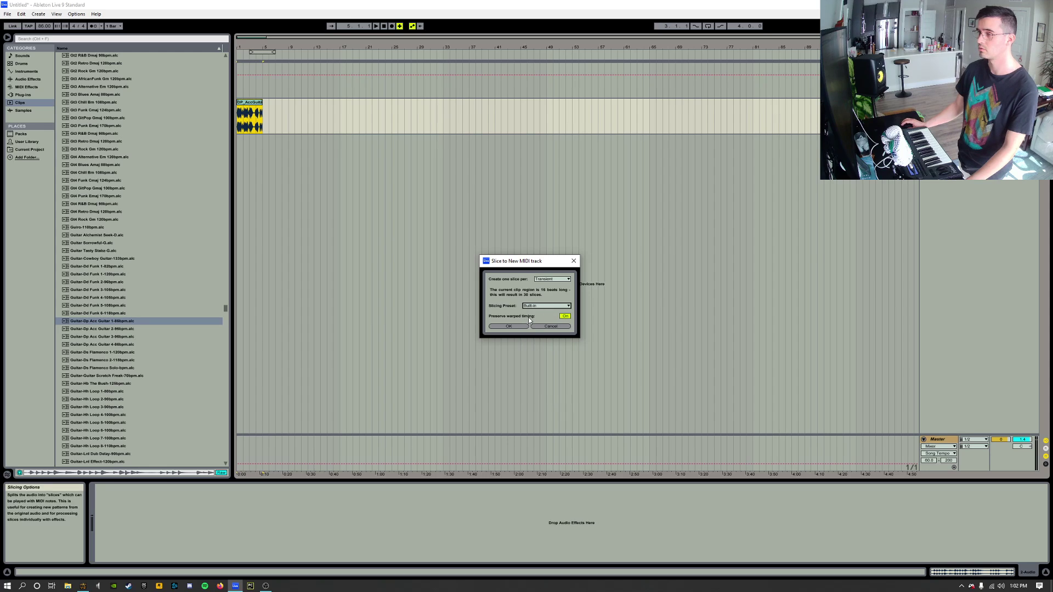
left_click(566, 327)
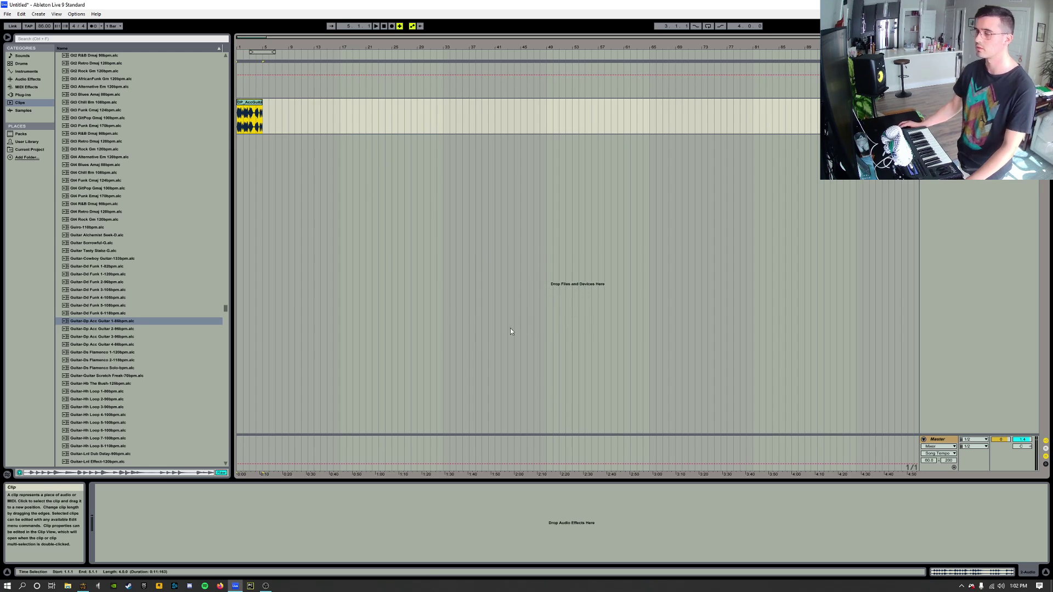
- Show the guitar clip's sample settings and switch Warp off and back on while checking the clip's available commands
key("shift+Tab")
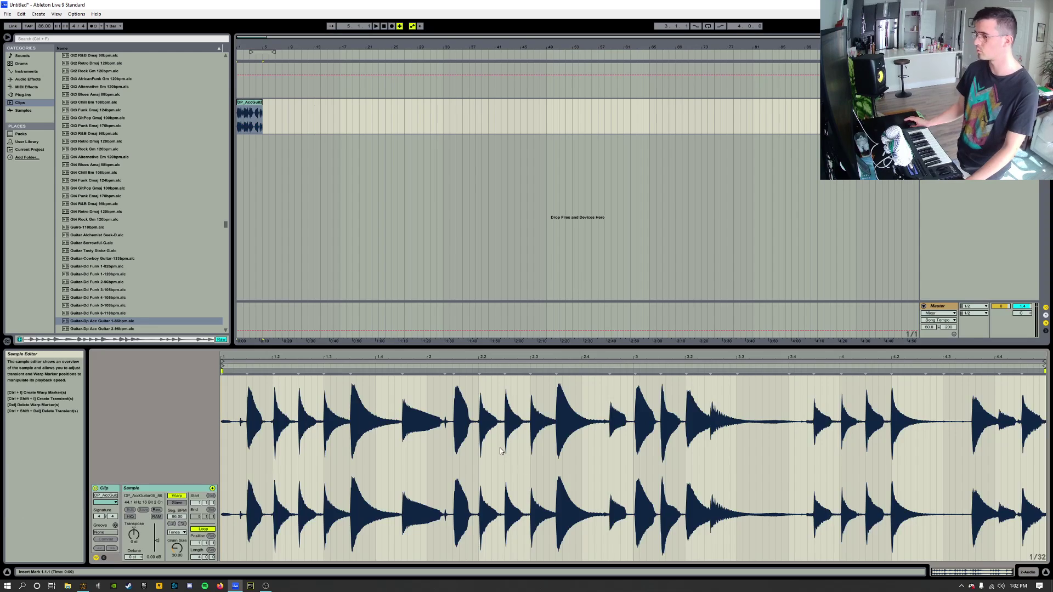
left_click(176, 495)
right_click(245, 104)
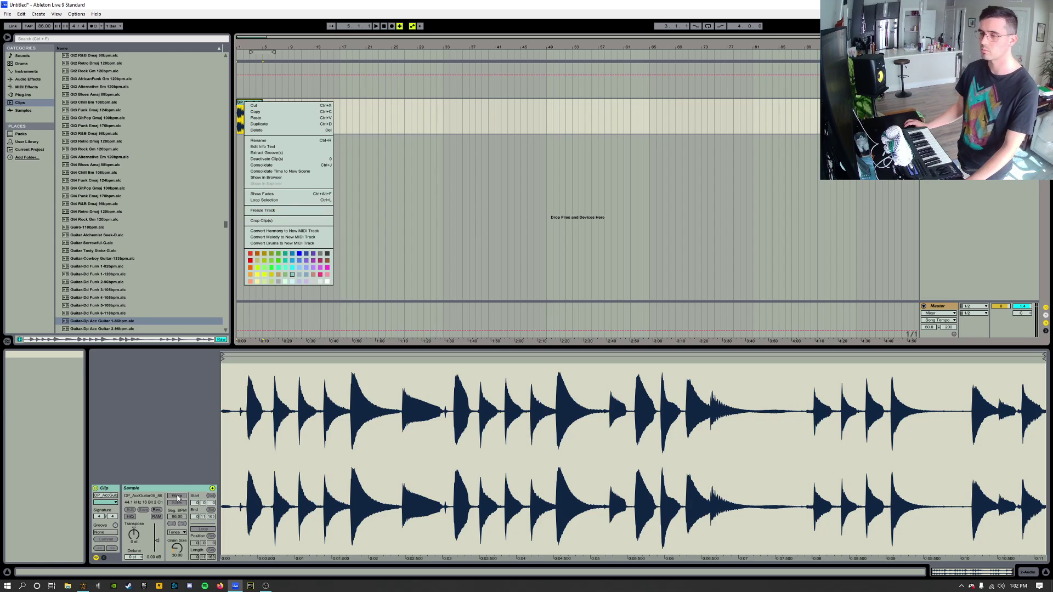
left_click(177, 497)
left_click(178, 497)
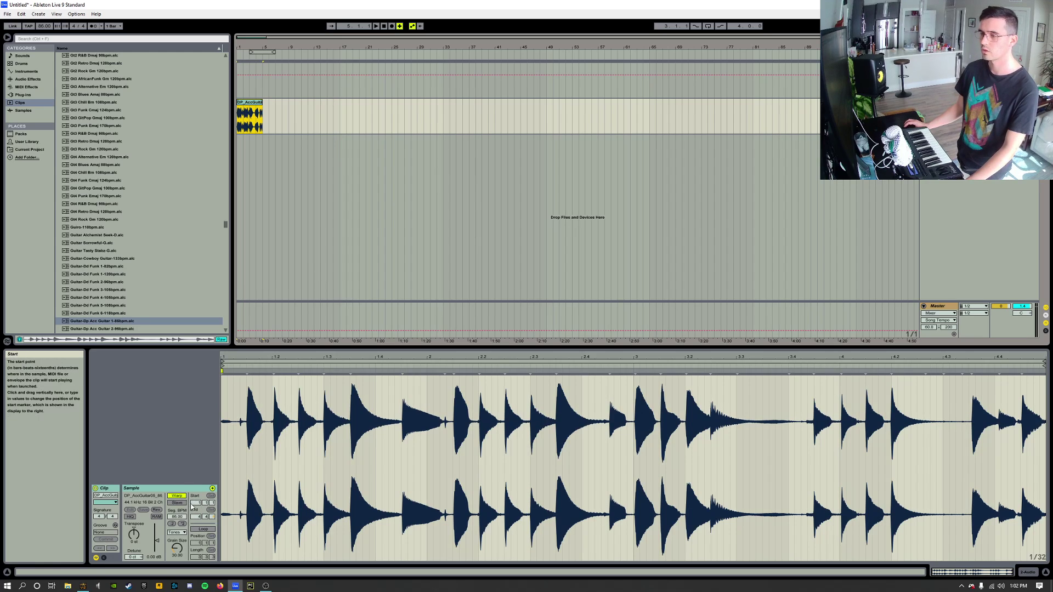
- Slice the acoustic guitar clip to a new MIDI track, one slice per transient with the Built-in preset, and unfold that track
left_click(250, 111)
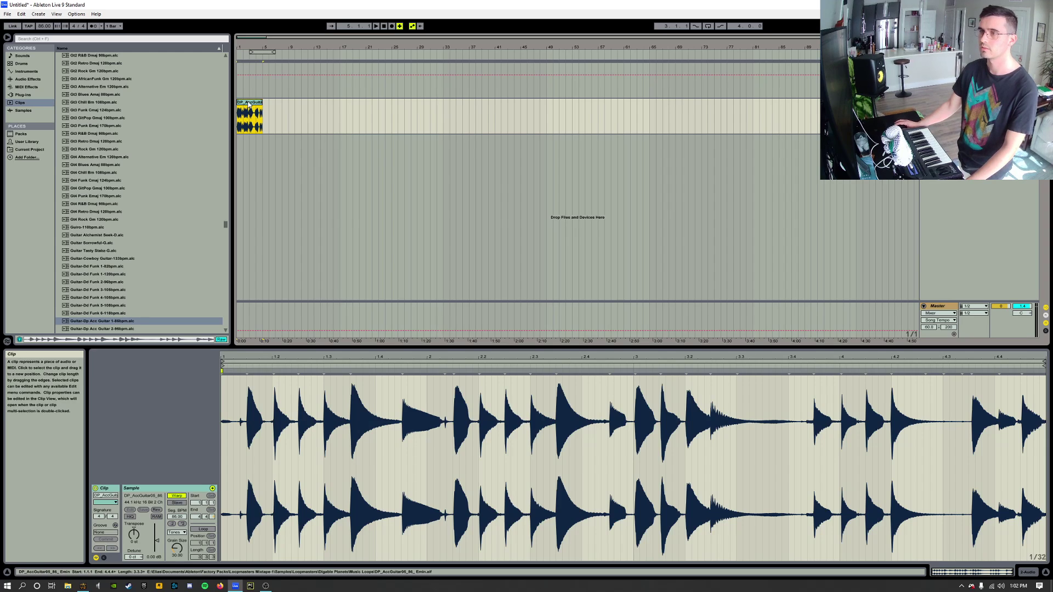
right_click(253, 104)
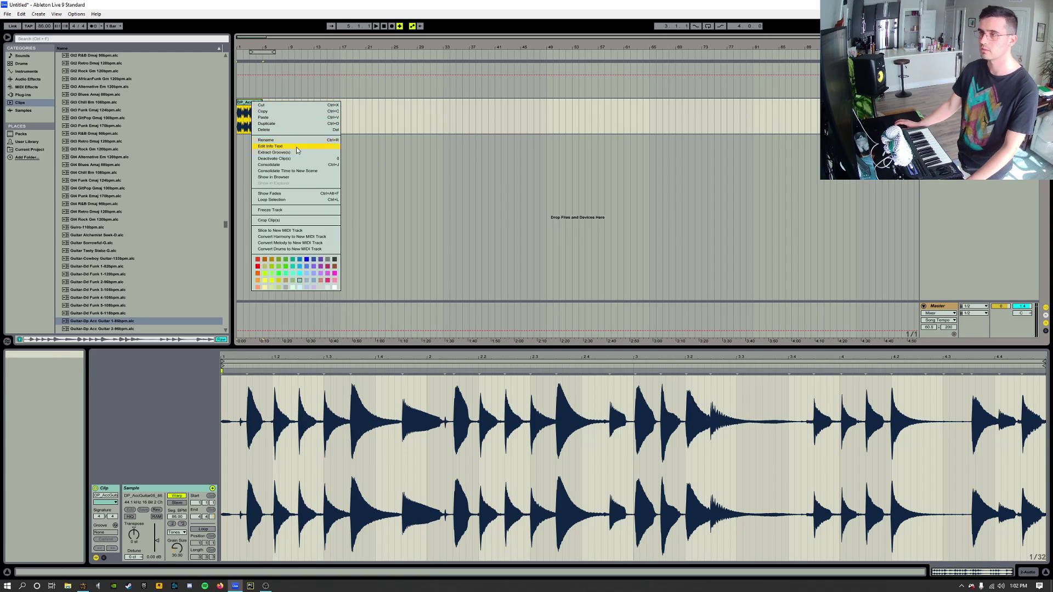
left_click(285, 235)
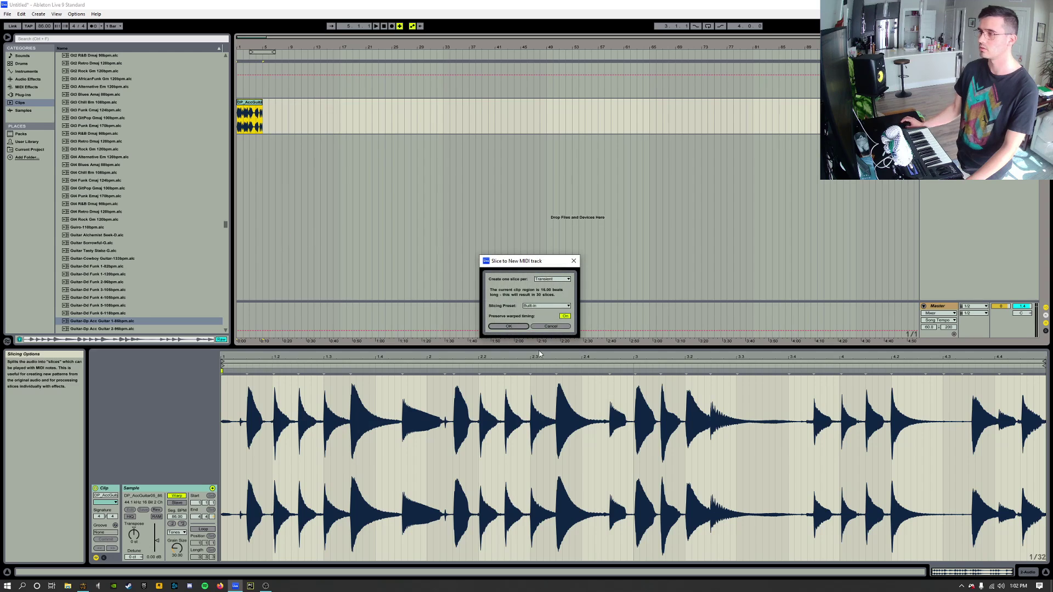
left_click(509, 326)
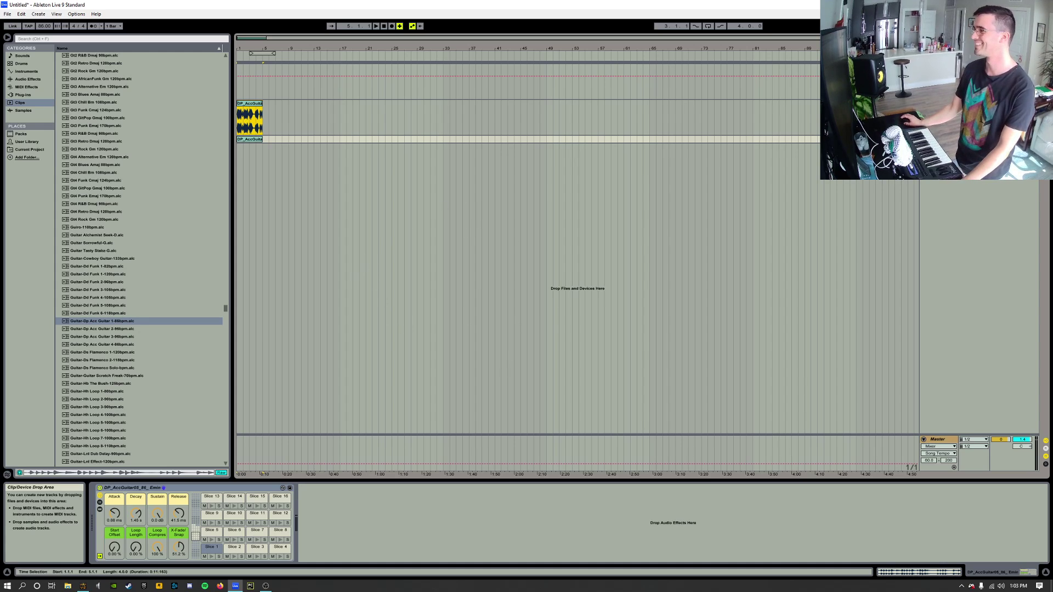
left_click(924, 139)
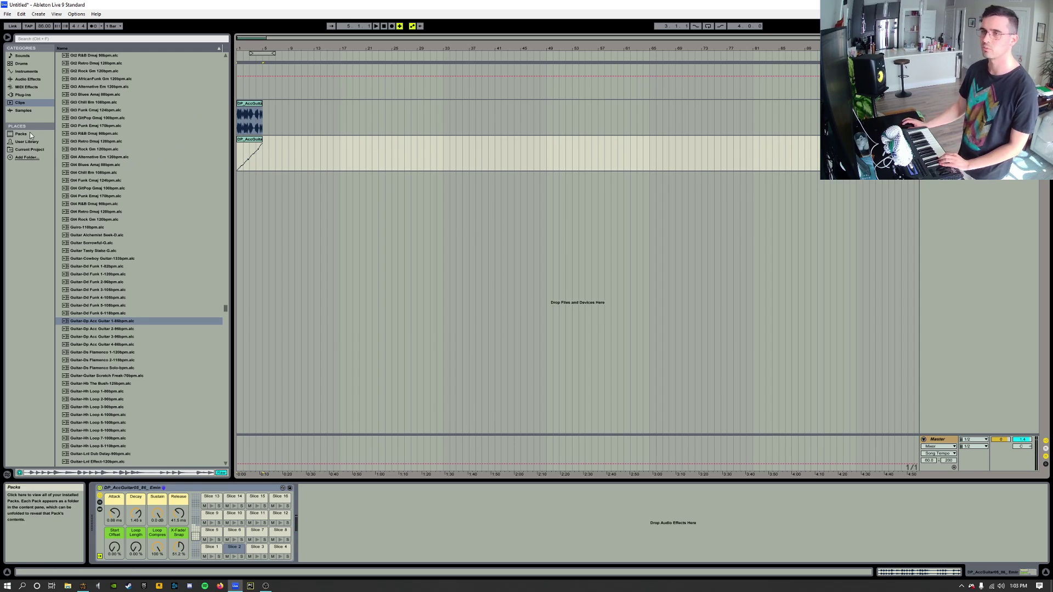
- Add a Compressor after the sliced guitar rack, lower its threshold and raise its output gain slightly
left_click(26, 71)
left_click(27, 79)
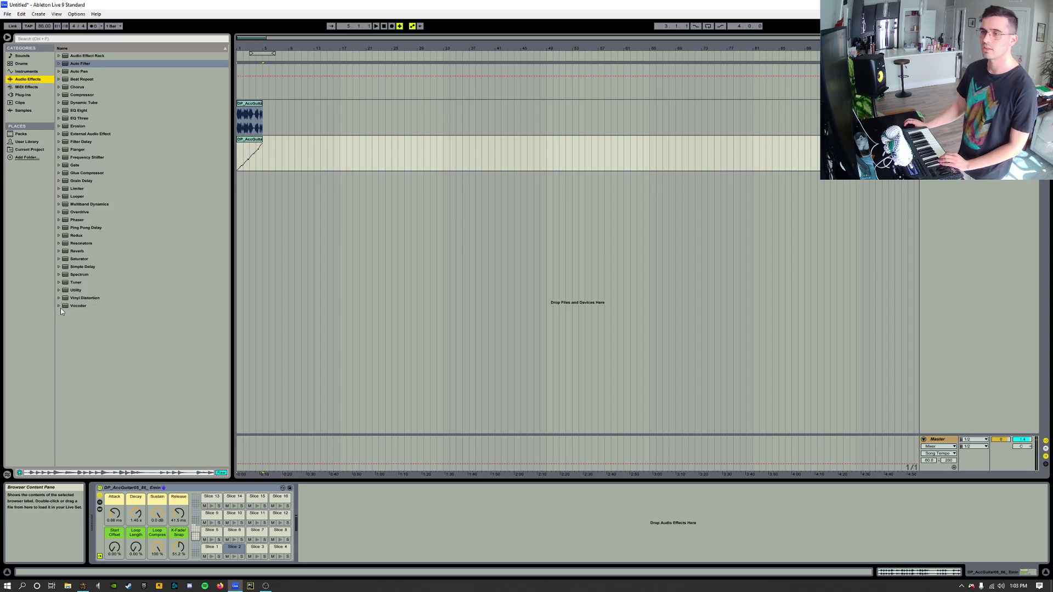
left_click_drag(80, 95, 229, 275)
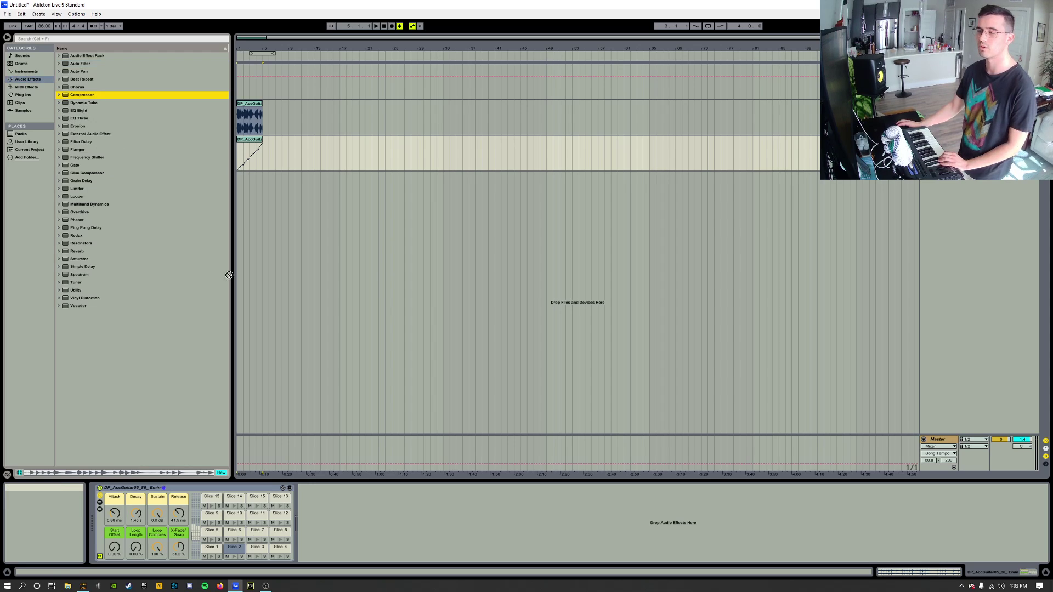
left_click_drag(353, 544, 356, 546)
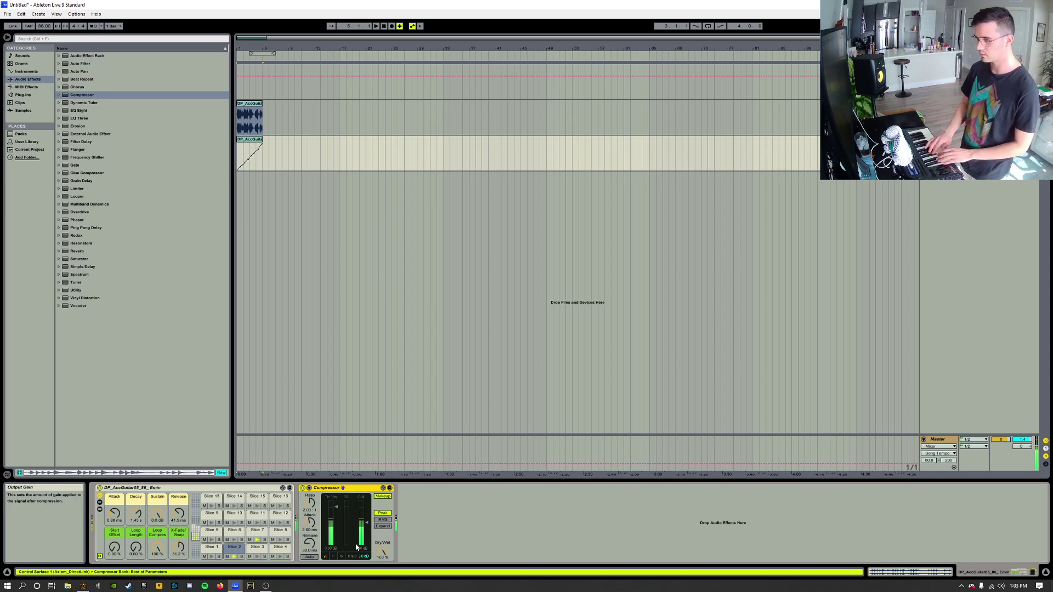
left_click_drag(336, 507, 367, 519)
left_click(366, 522)
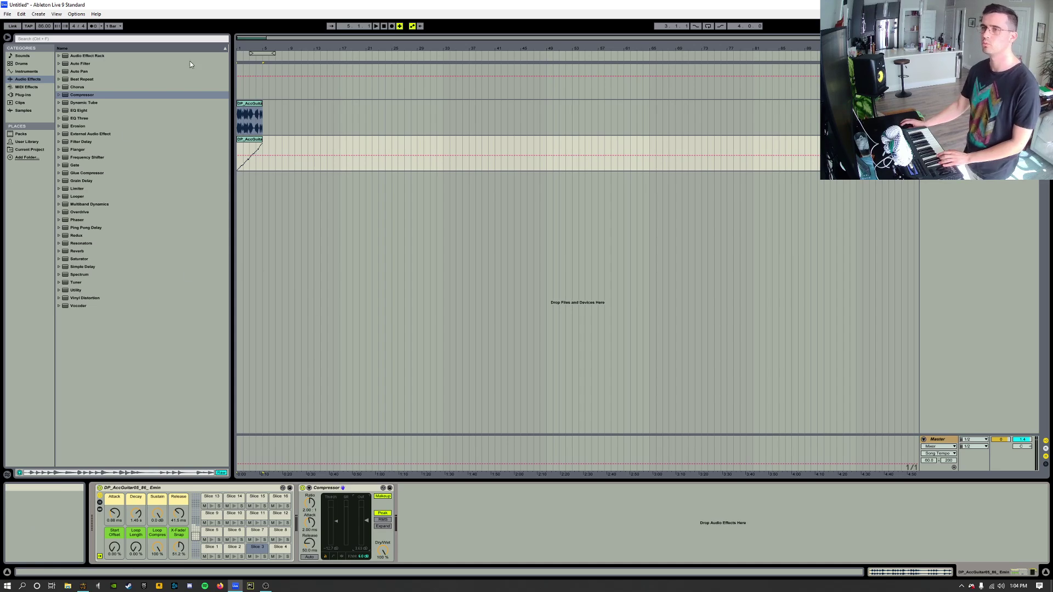
- Tap in a new song tempo of 109 BPM and switch on the metronome
left_click(29, 27)
left_click(29, 27)
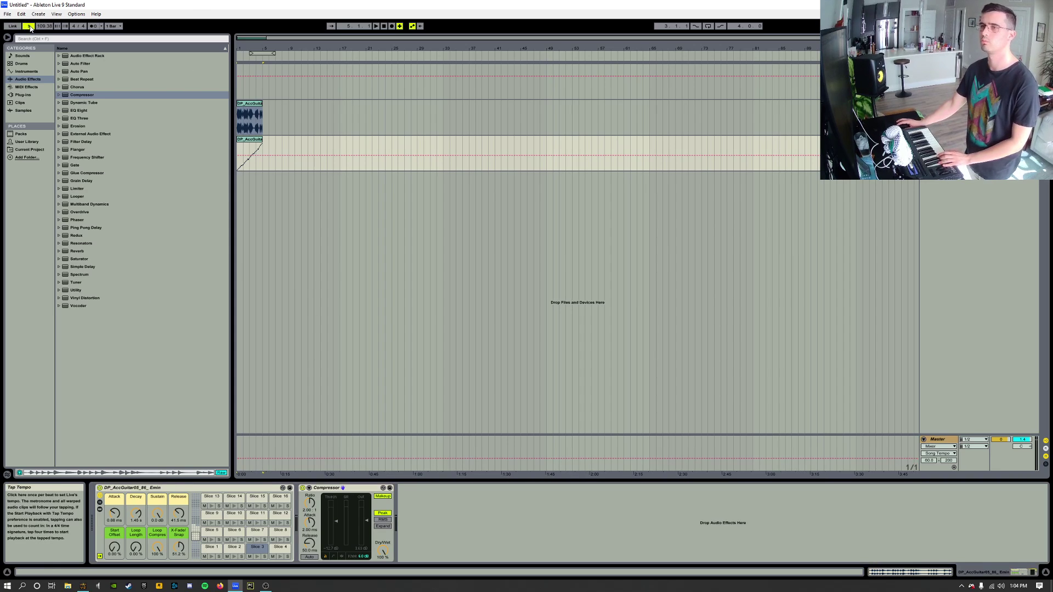
left_click(29, 26)
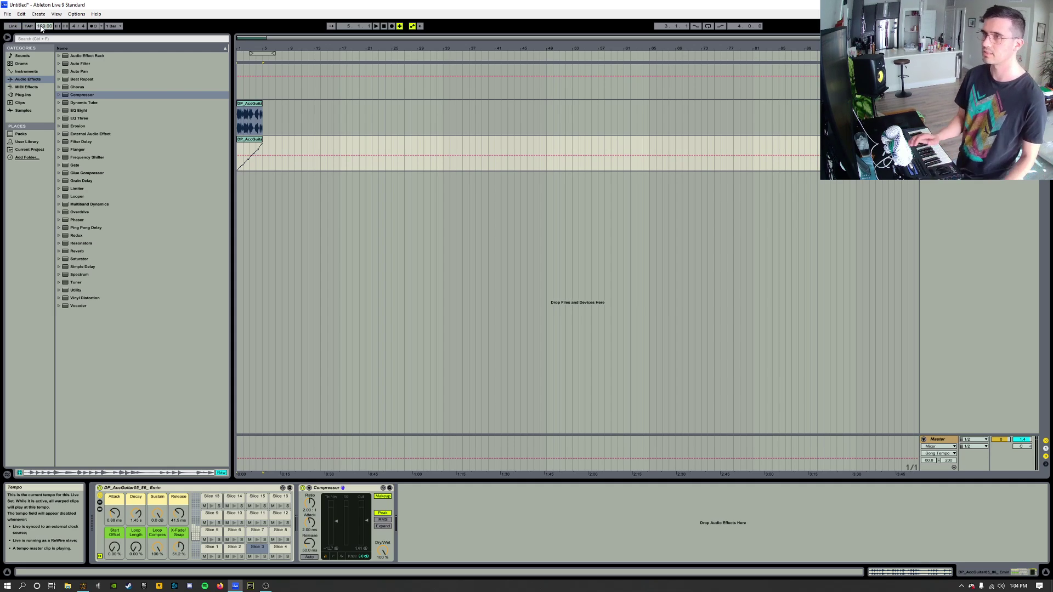
left_click(94, 26)
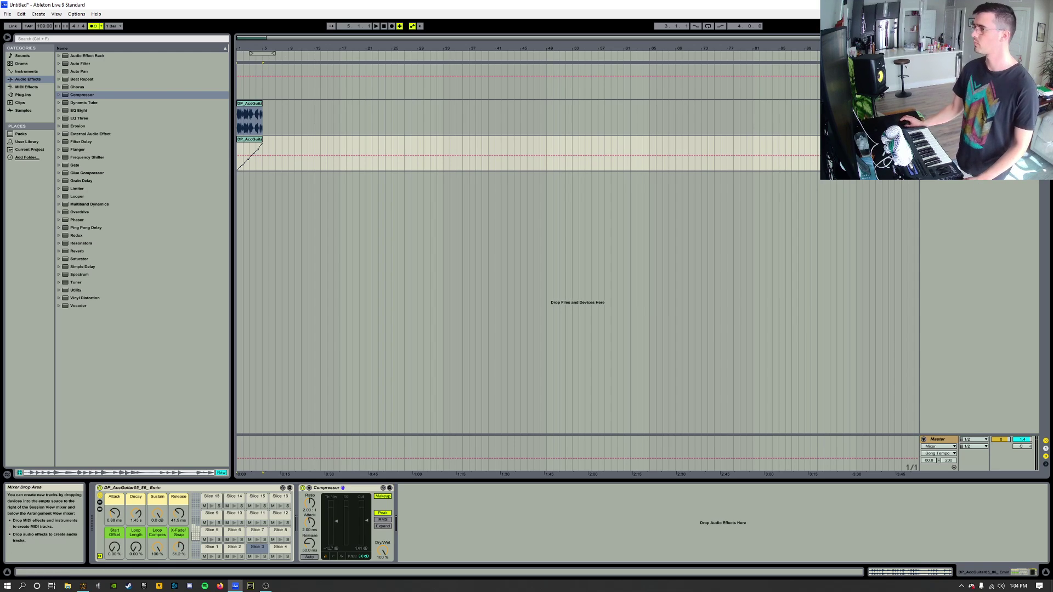
- Delete the generated slice clip and record a new MIDI performance of the guitar slices from bar 1
left_click(252, 141)
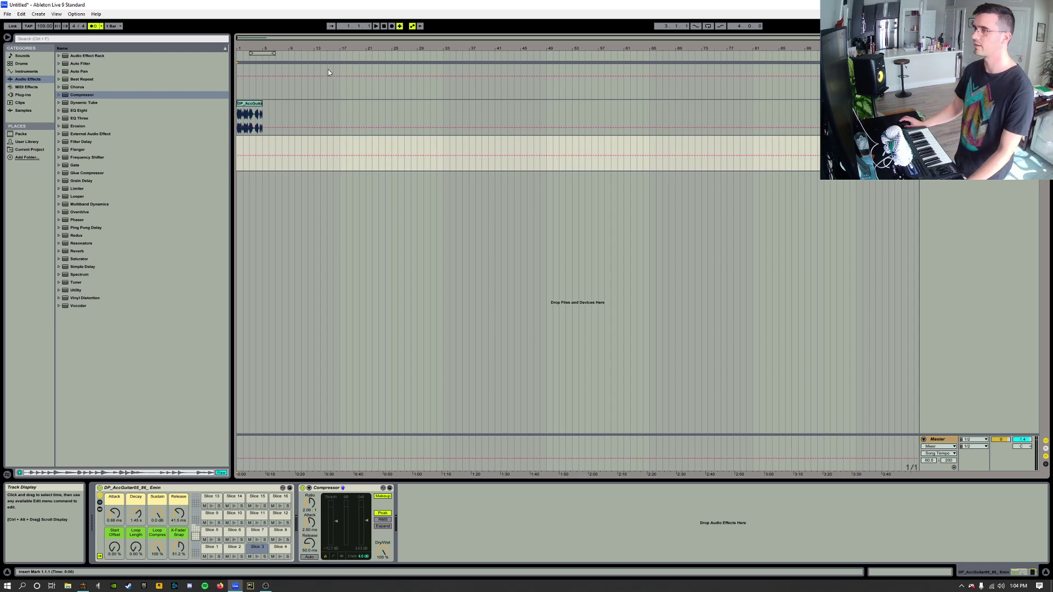
left_click(389, 28)
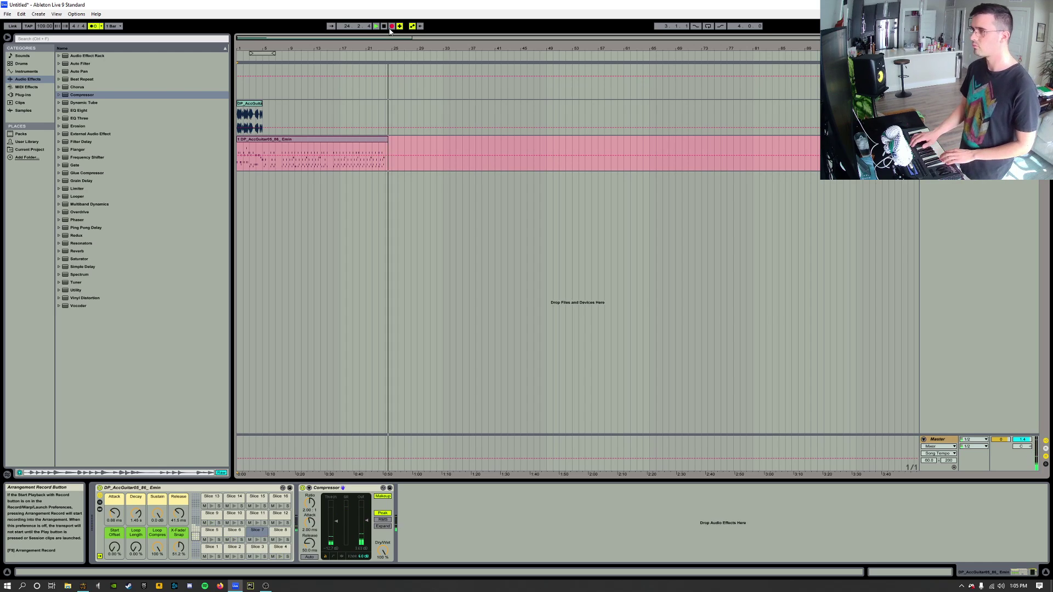
left_click(392, 26)
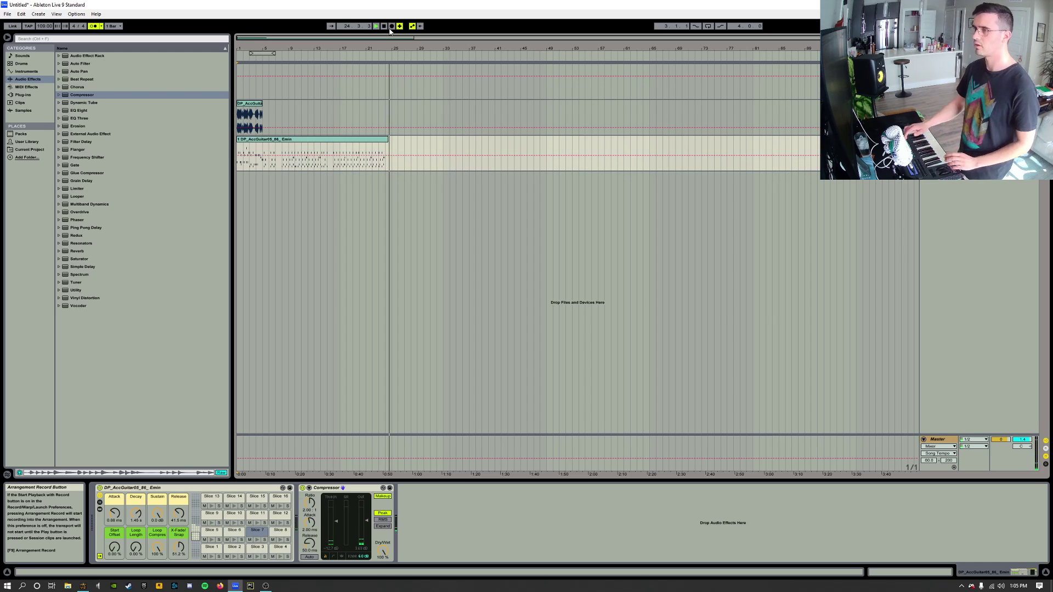
- Play back the recorded guitar clip from its later bars and trim its start to bar 16
left_click(353, 144)
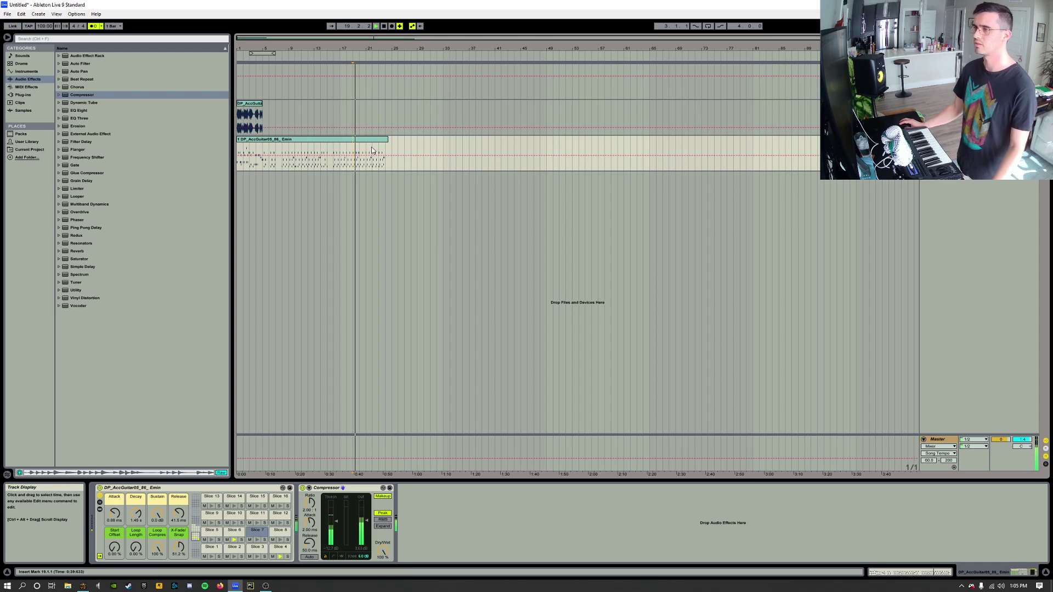
left_click(333, 160)
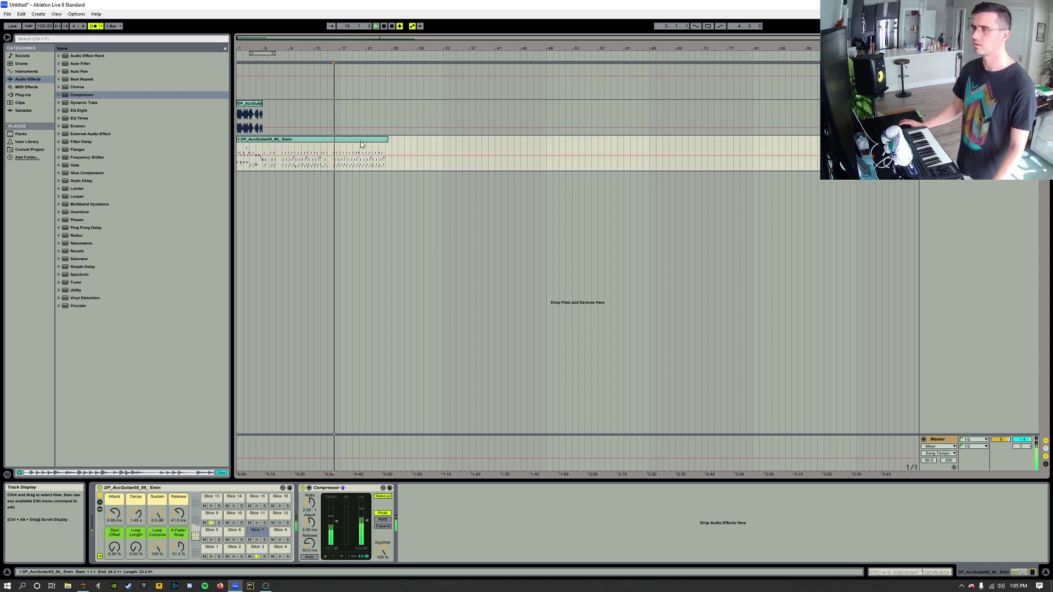
left_click_drag(238, 139, 333, 140)
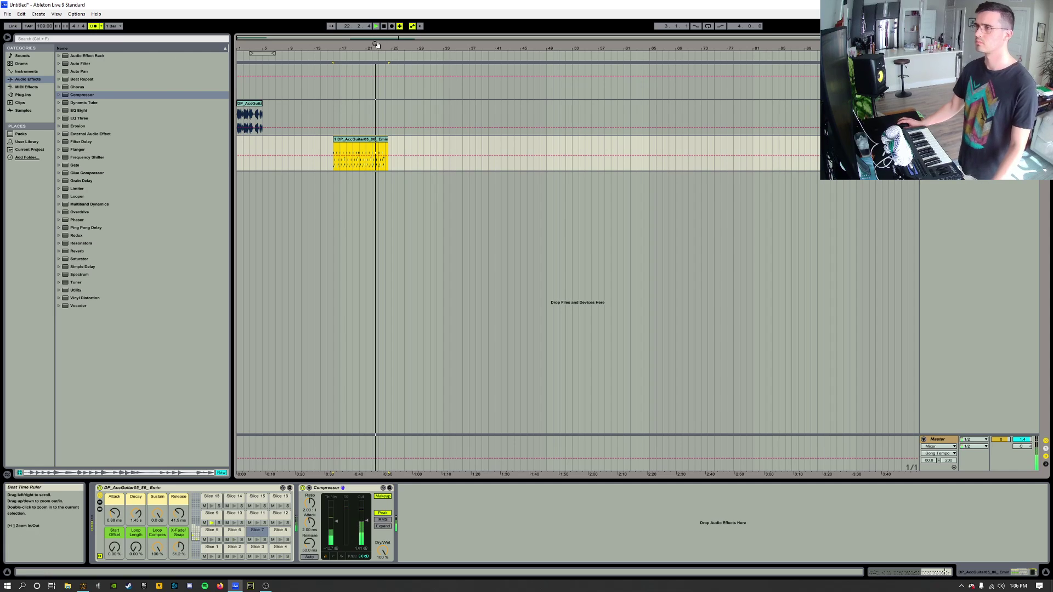
- Audition the trimmed guitar clip and split it at bar 21
left_click_drag(375, 49, 359, 96)
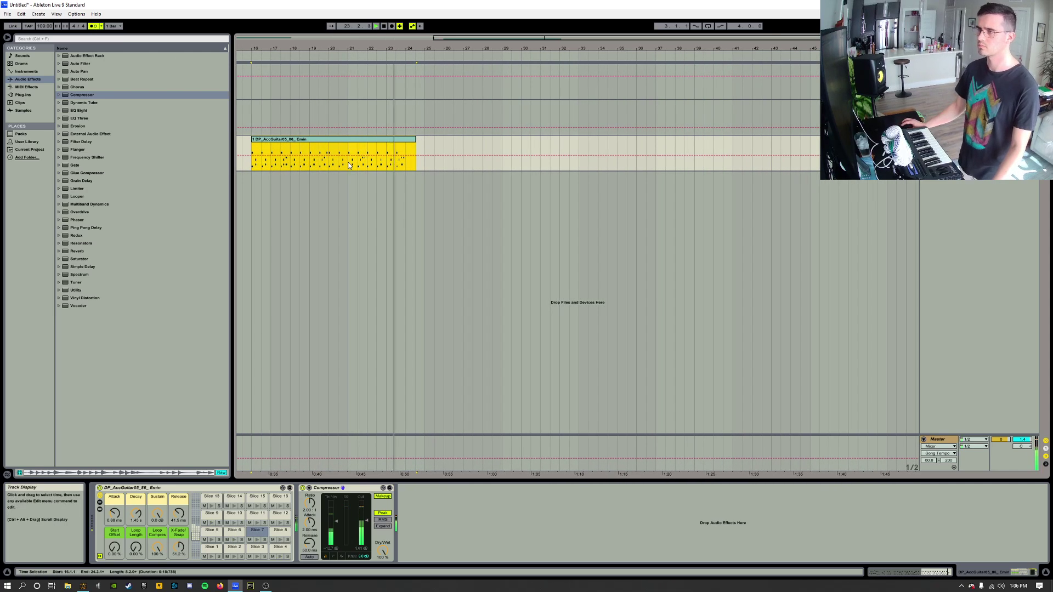
left_click(357, 145)
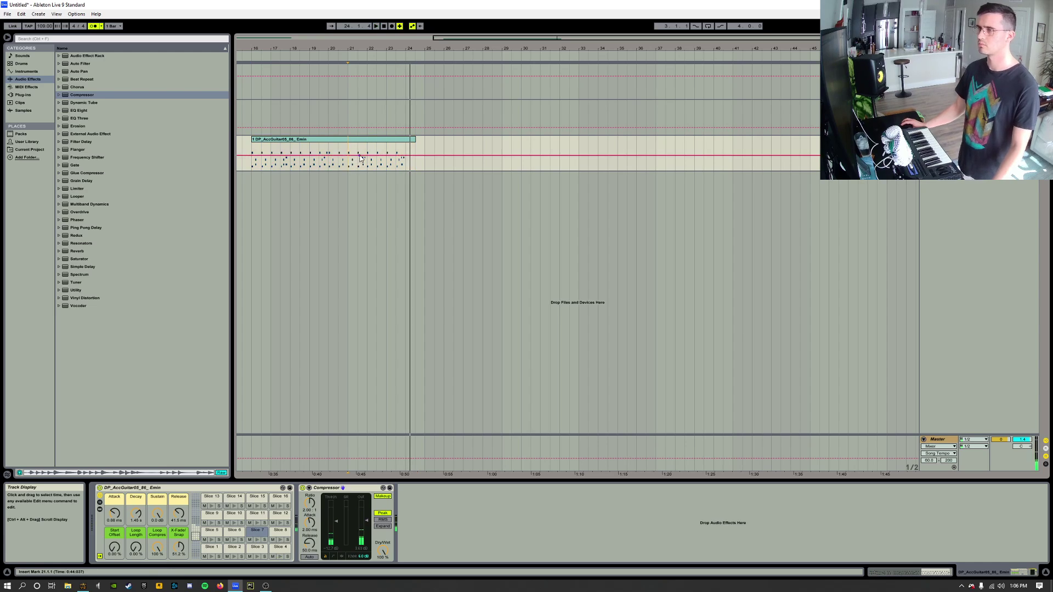
left_click_drag(353, 48, 472, 40)
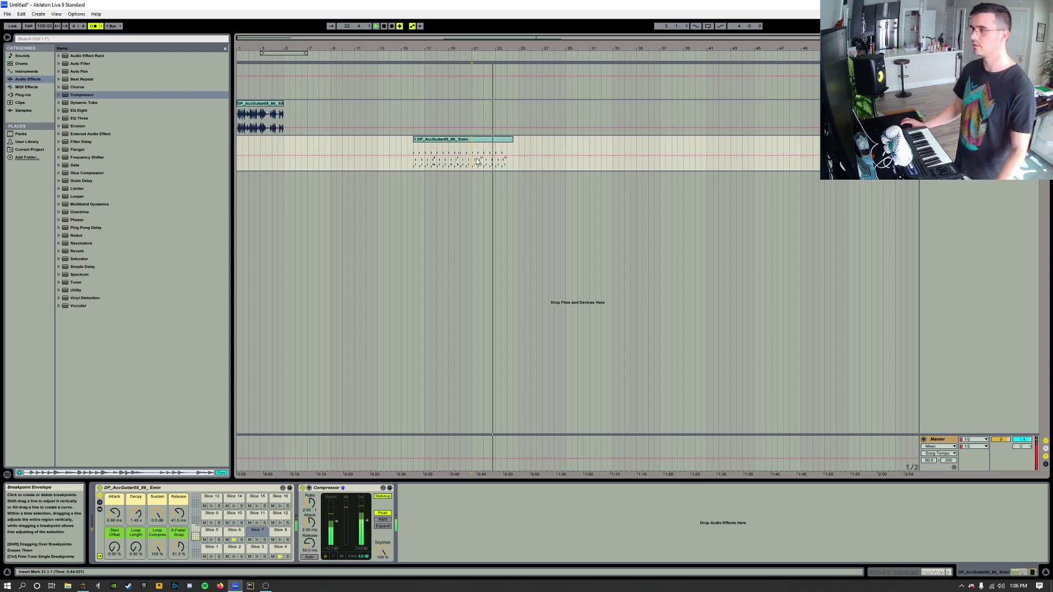
key("ctrl+e")
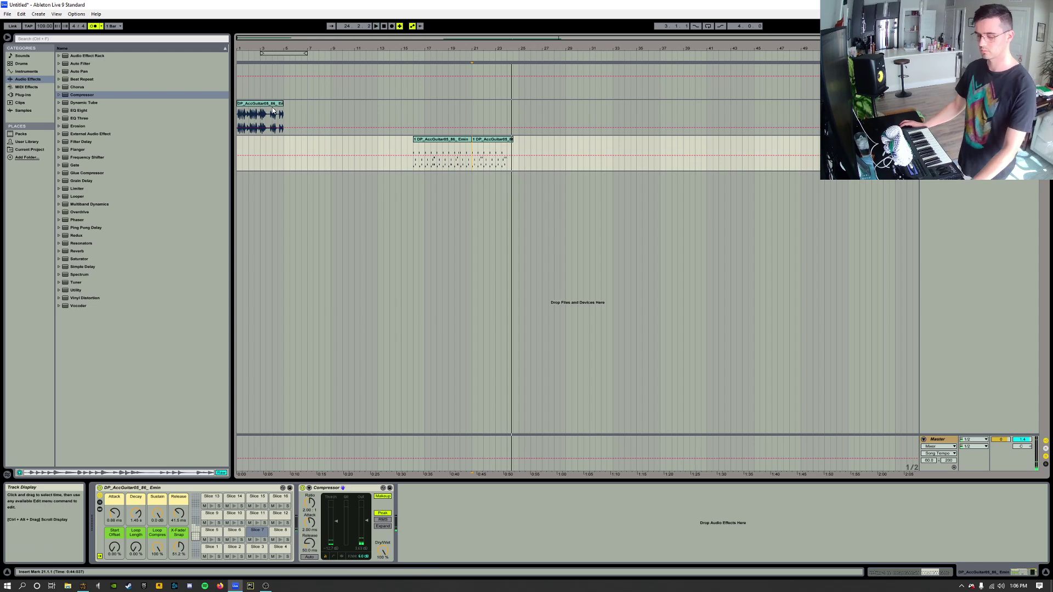
- Delete the section before bar 21 and the original audio loop, and move the remaining MIDI clip to bar 1
left_click(463, 140)
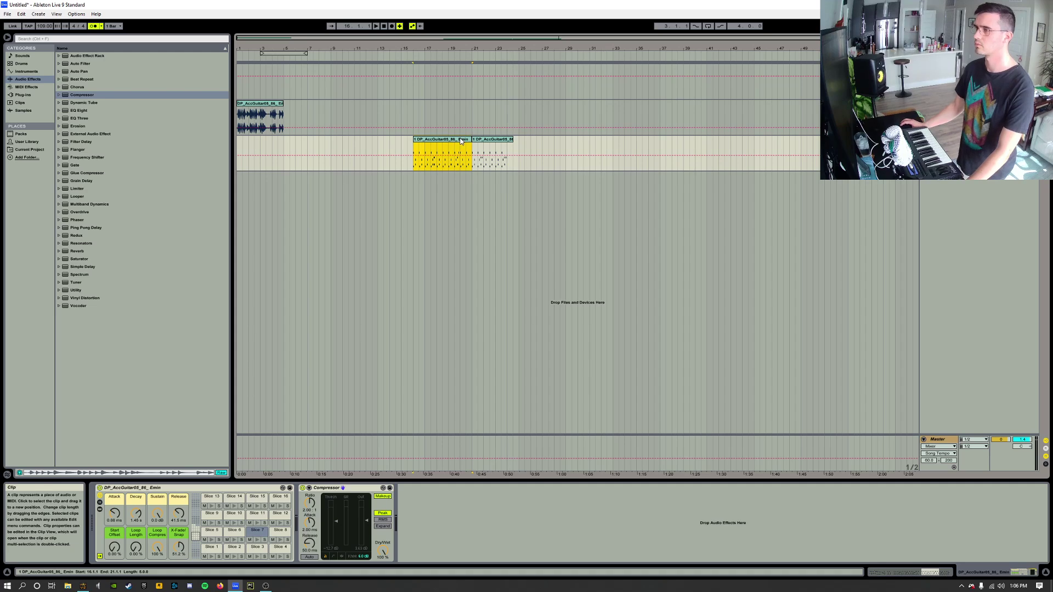
key("Delete")
left_click_drag(257, 107, 246, 144)
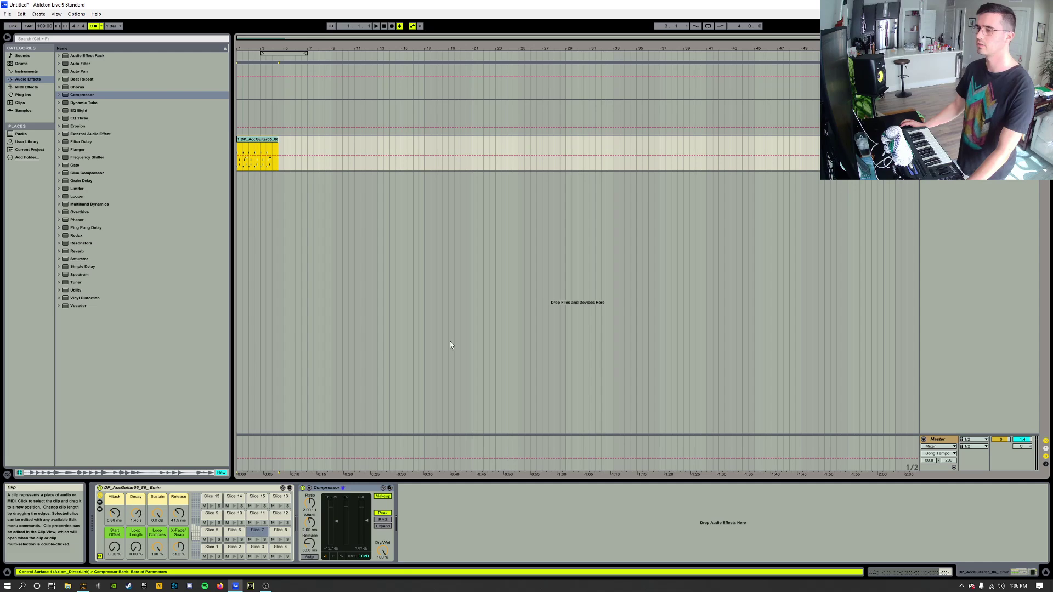
left_click(934, 571)
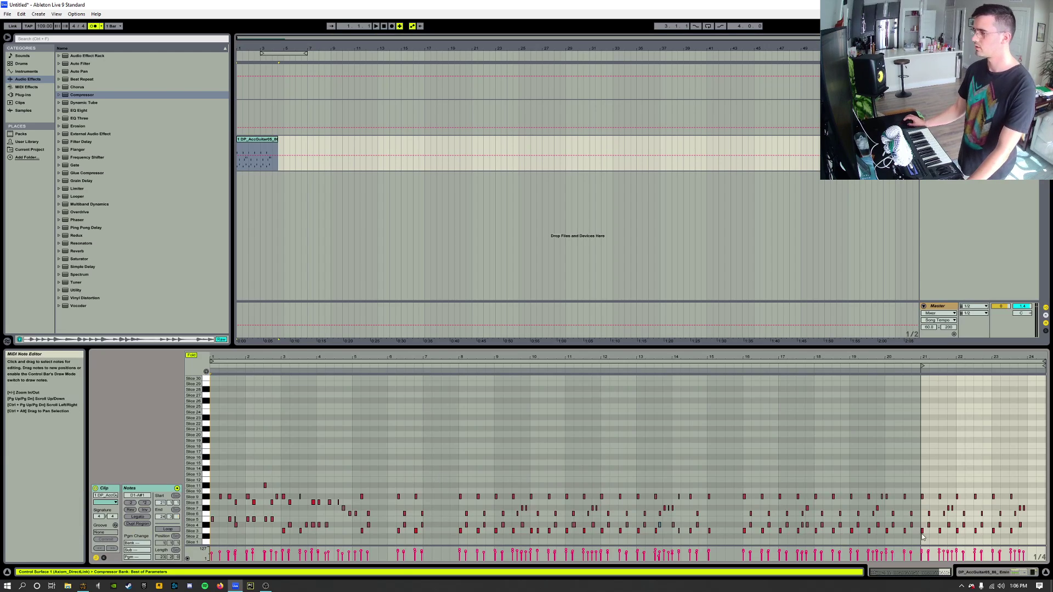
left_click(982, 572)
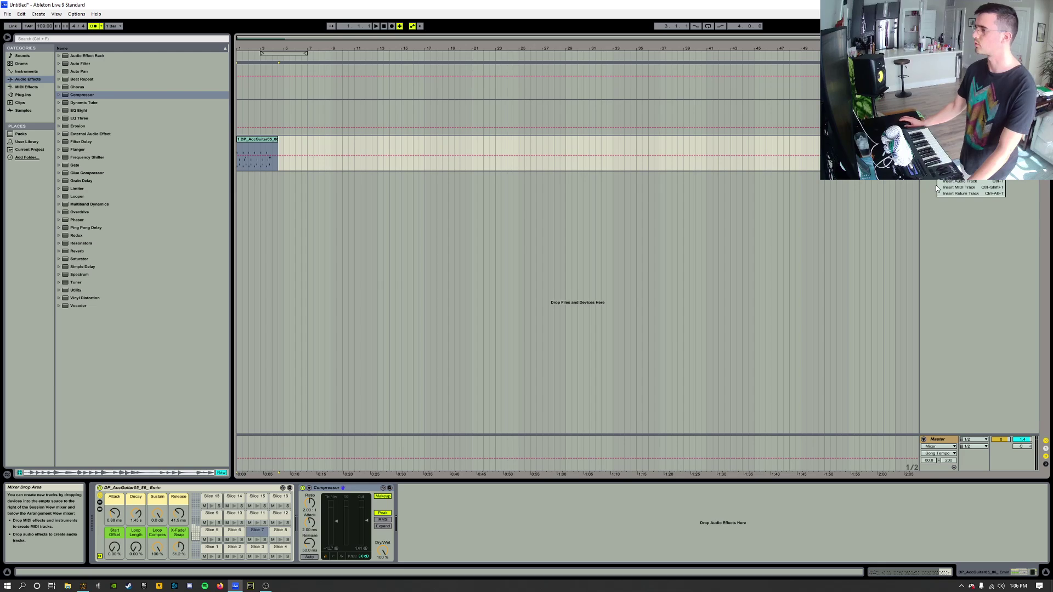
- Insert a new audio track and set it to receive audio from 2-Audio, Post FX
key("ctrl+t")
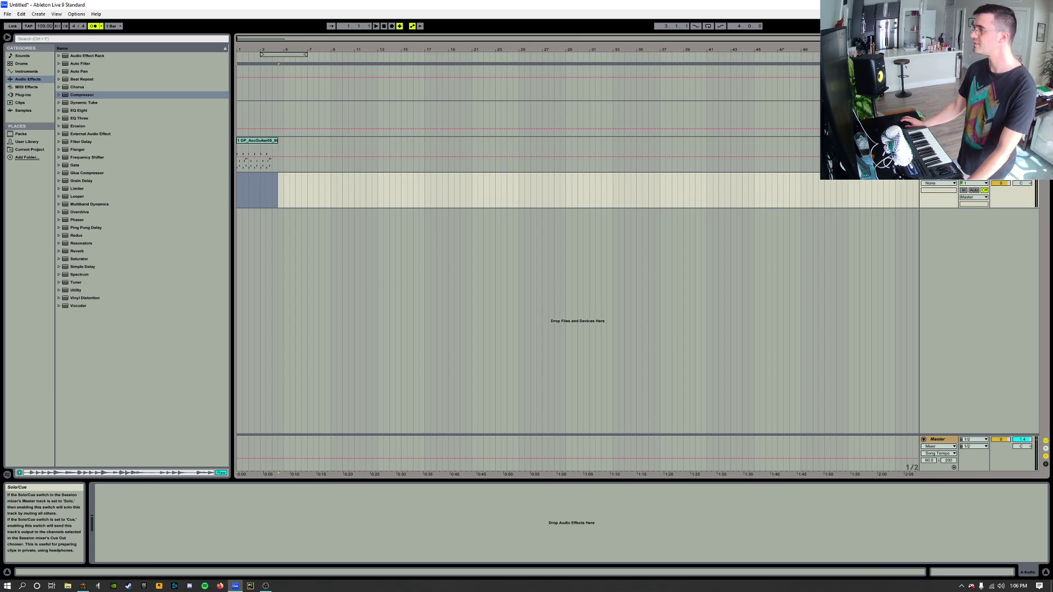
left_click(972, 176)
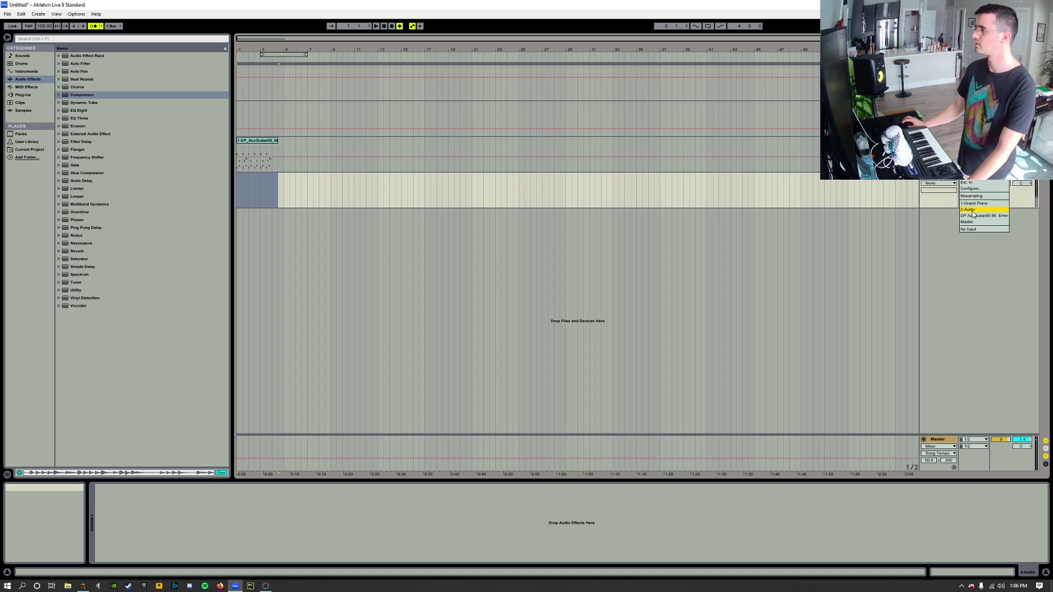
left_click(972, 210)
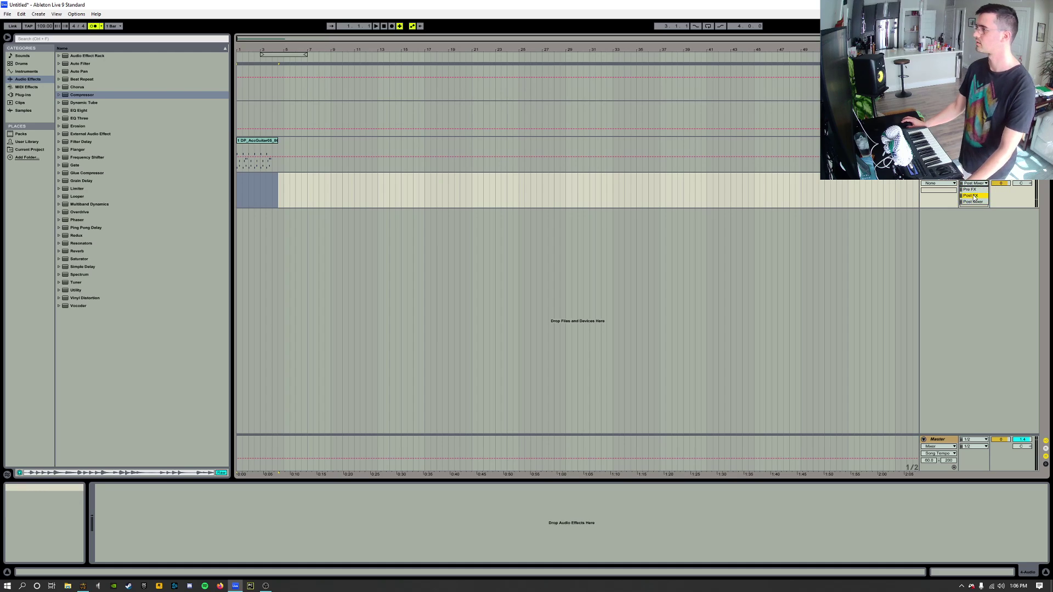
- Record onto the new audio track from bar 1, turning the metronome off, and enable a three-bar loop starting at bar 1
left_click(391, 26)
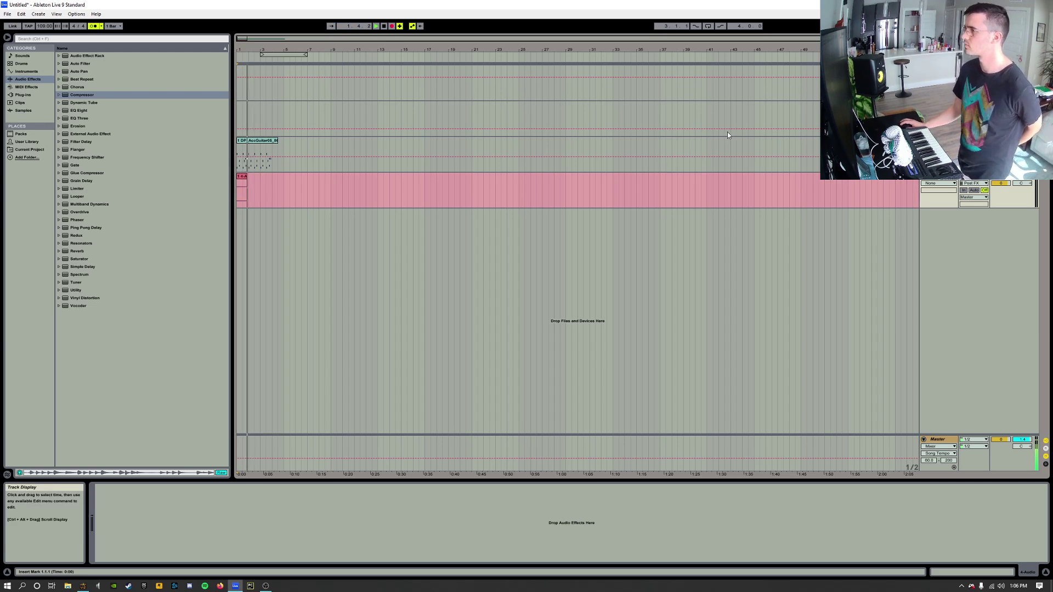
left_click(94, 26)
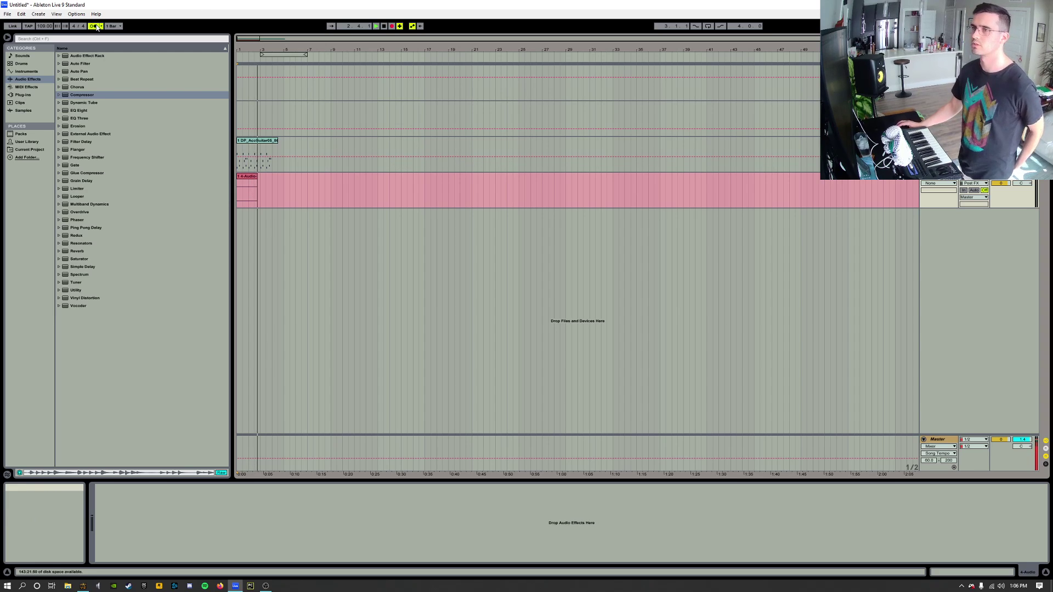
left_click_drag(293, 55, 272, 55)
key("space")
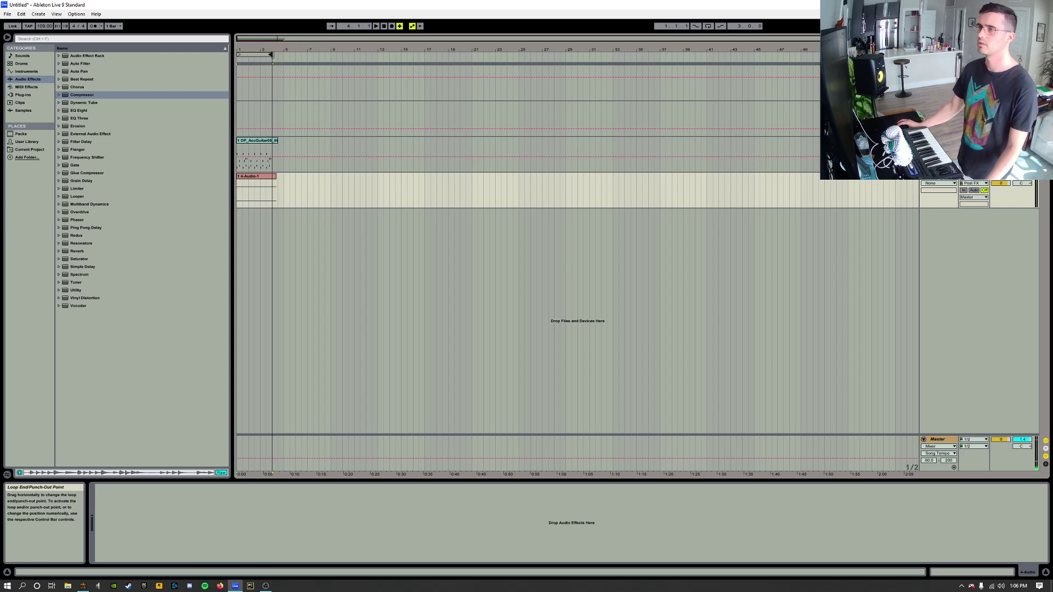
left_click(707, 26)
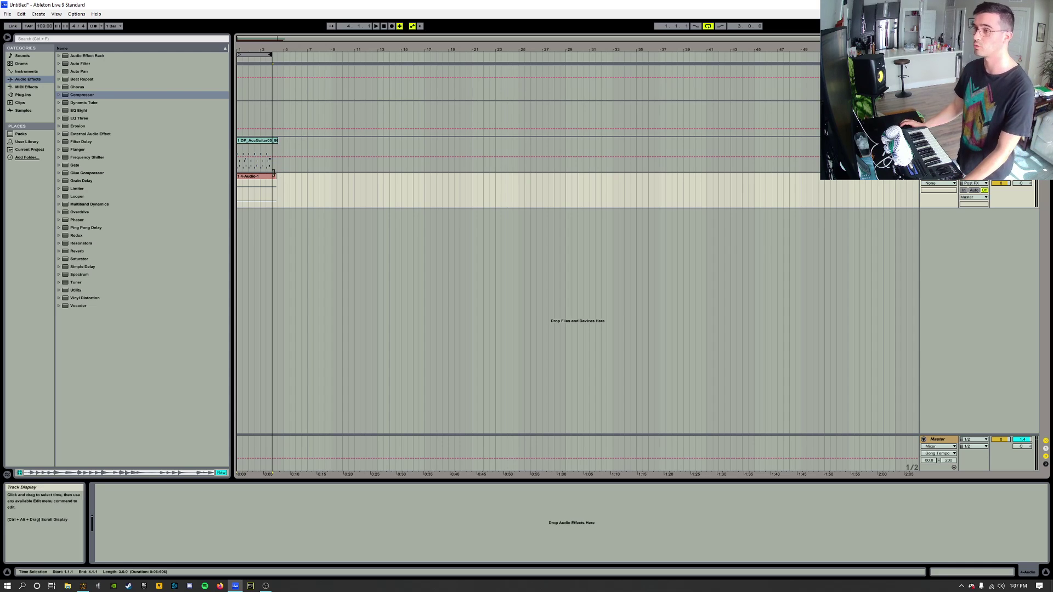
- Delete the silent recorded clip and change the new audio track's input source, using Post Mixer
left_click(258, 176)
key("Delete")
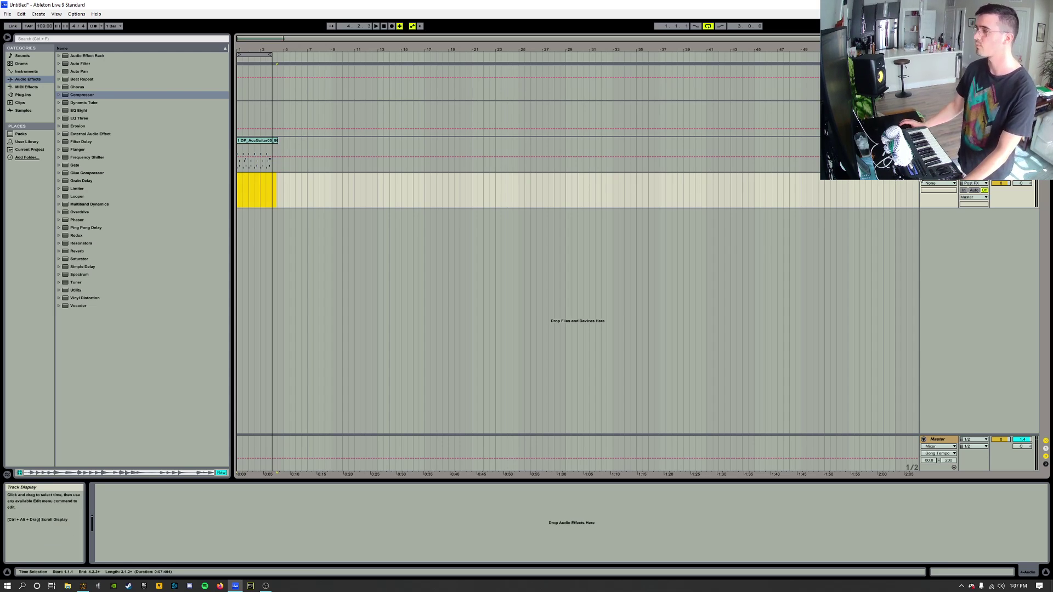
left_click(970, 182)
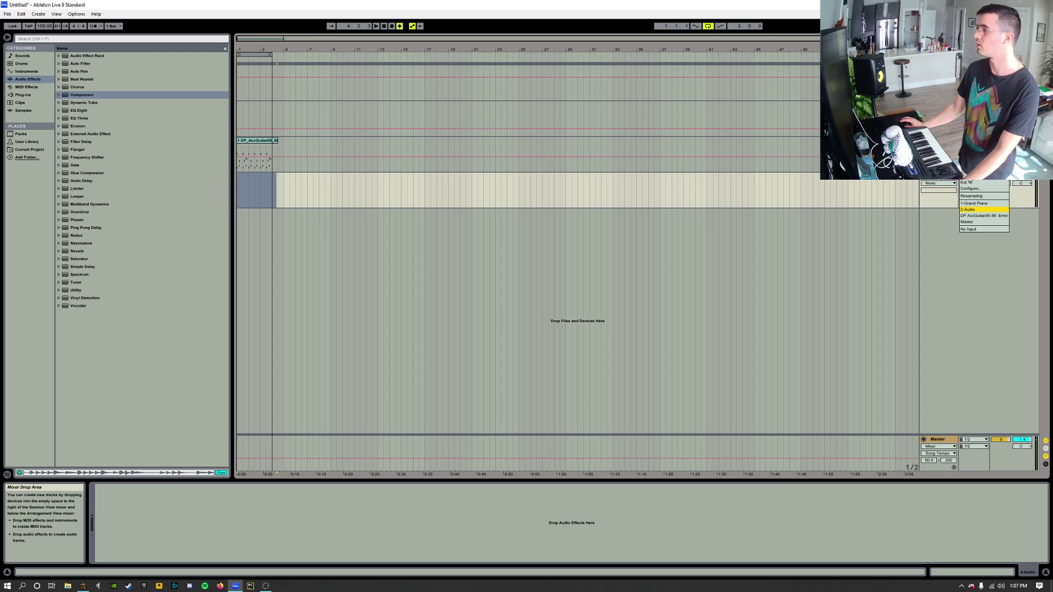
left_click(968, 210)
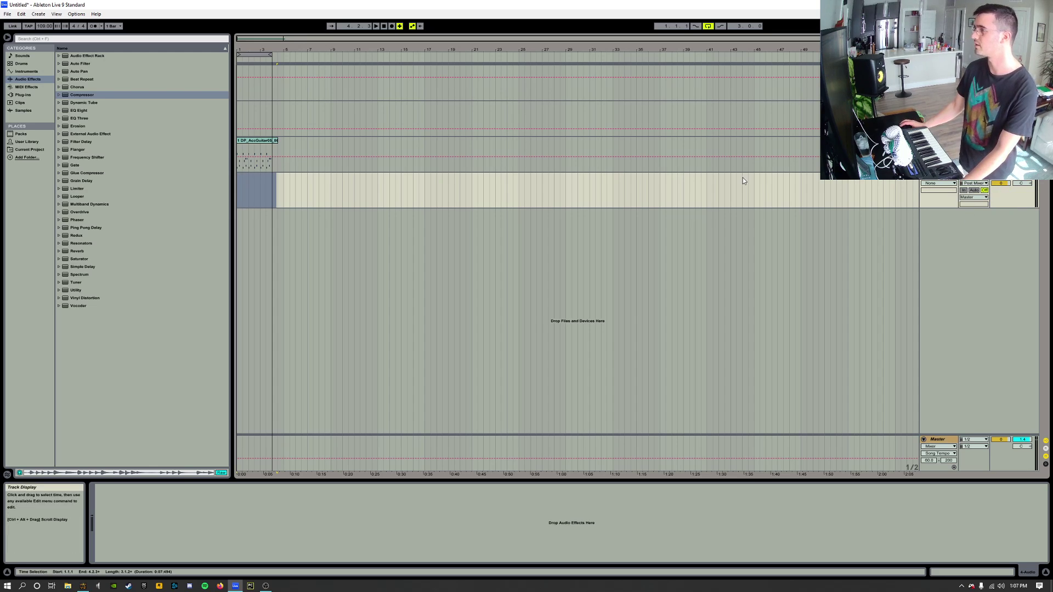
- Record the sliced guitar phrase onto the audio track from bar 1 over the three-bar loop
left_click(384, 26)
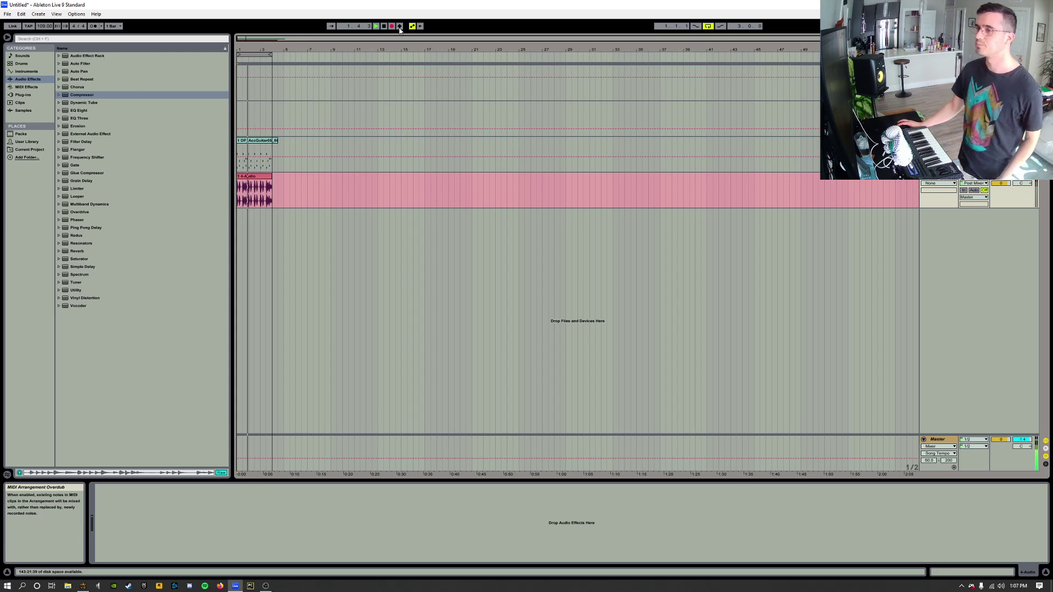
left_click(391, 26)
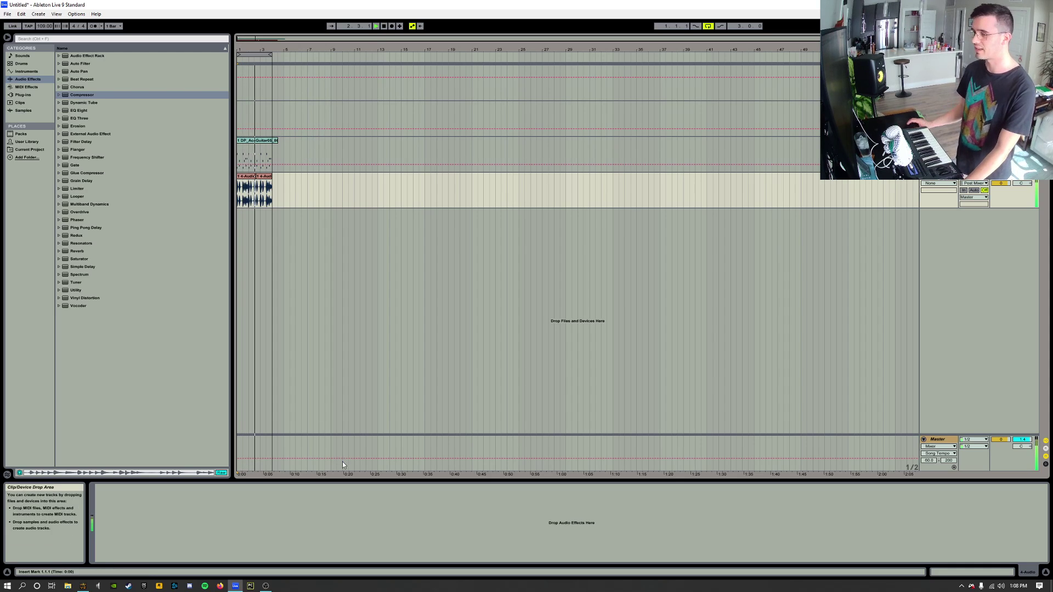
mouse_move(237, 587)
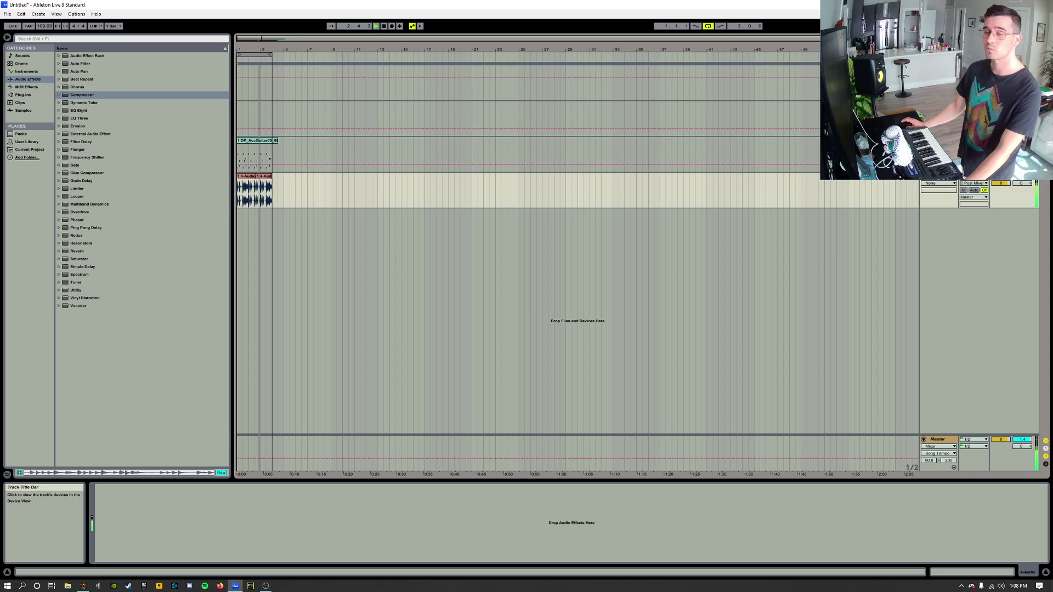
- Delete the sliced guitar track and try to crop the recorded clips on the audio track
left_click(940, 141)
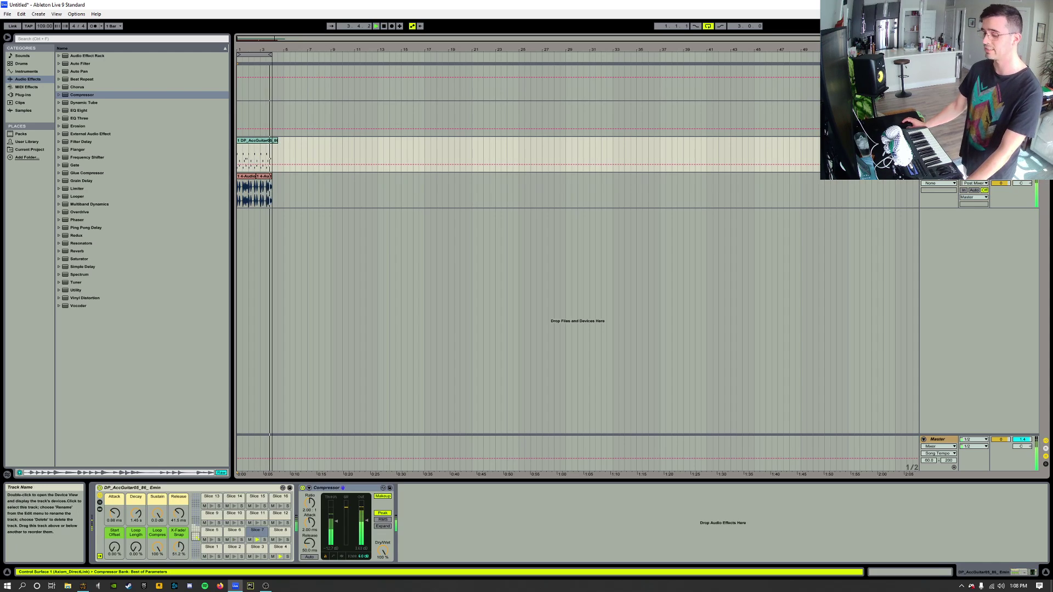
key("Delete")
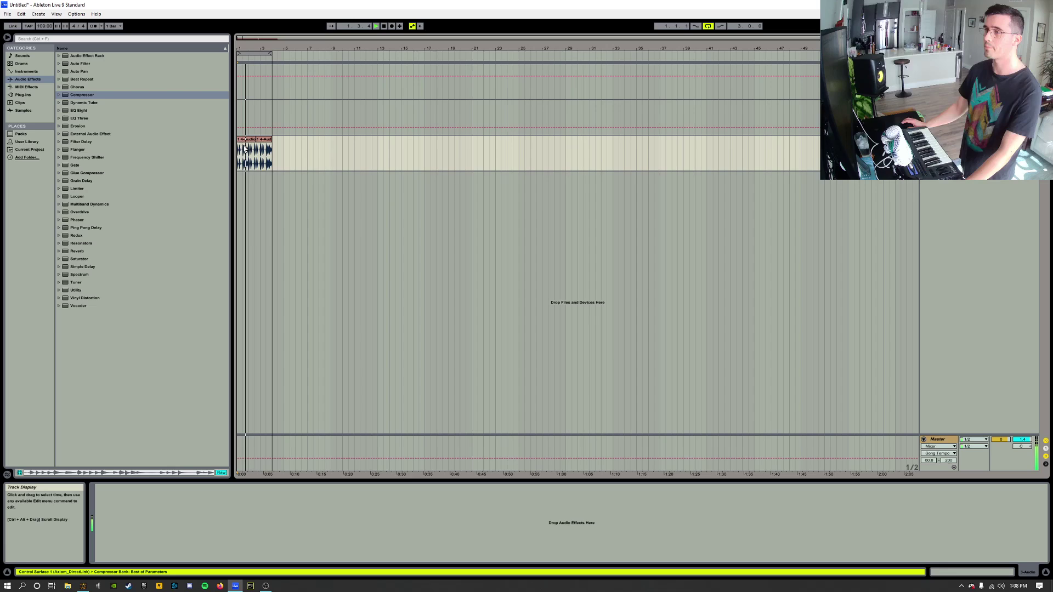
left_click_drag(245, 148, 269, 151)
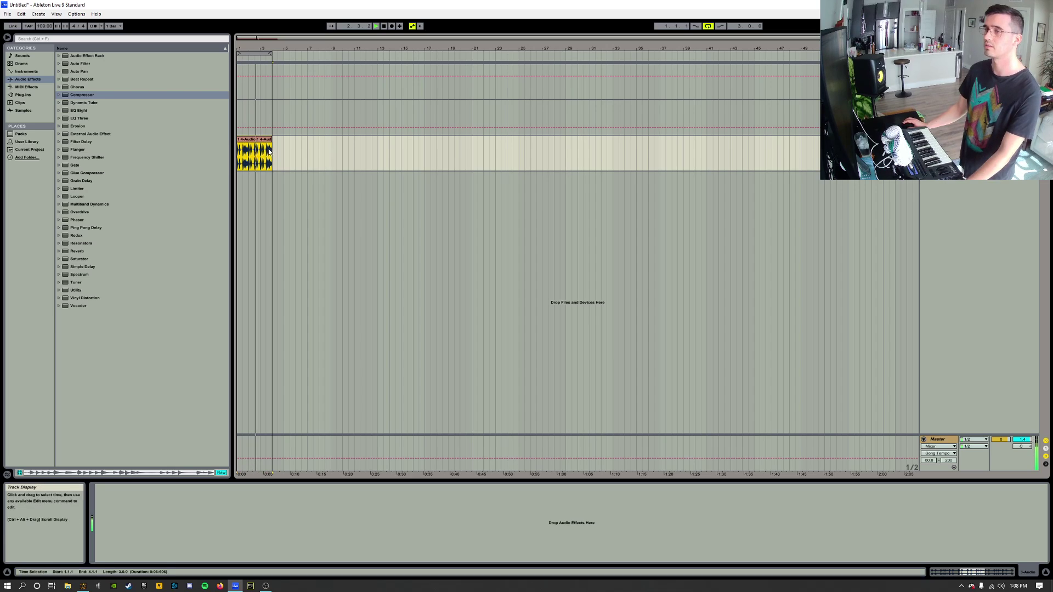
right_click(254, 142)
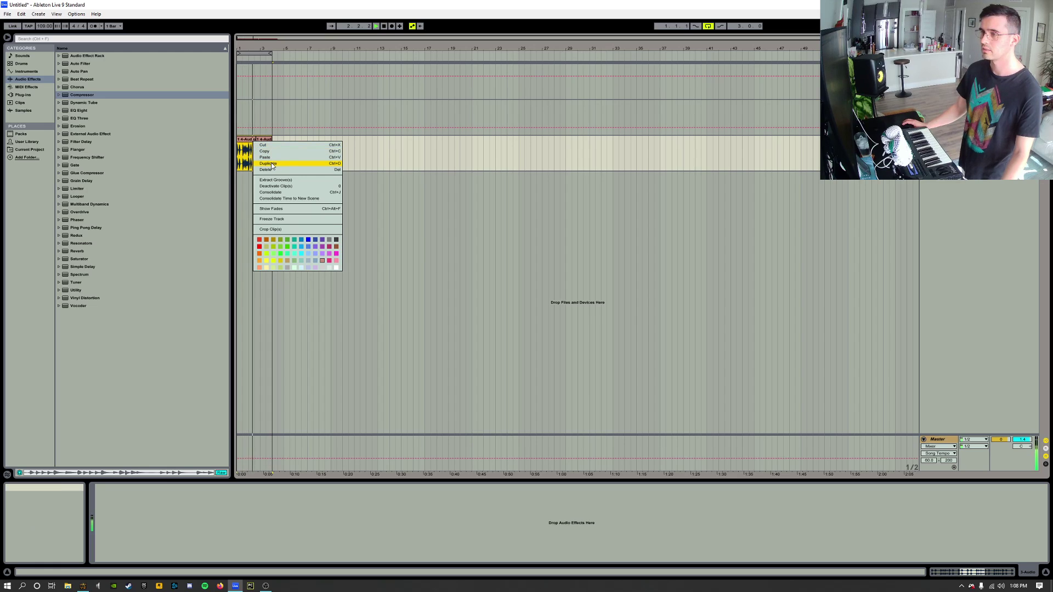
left_click(278, 230)
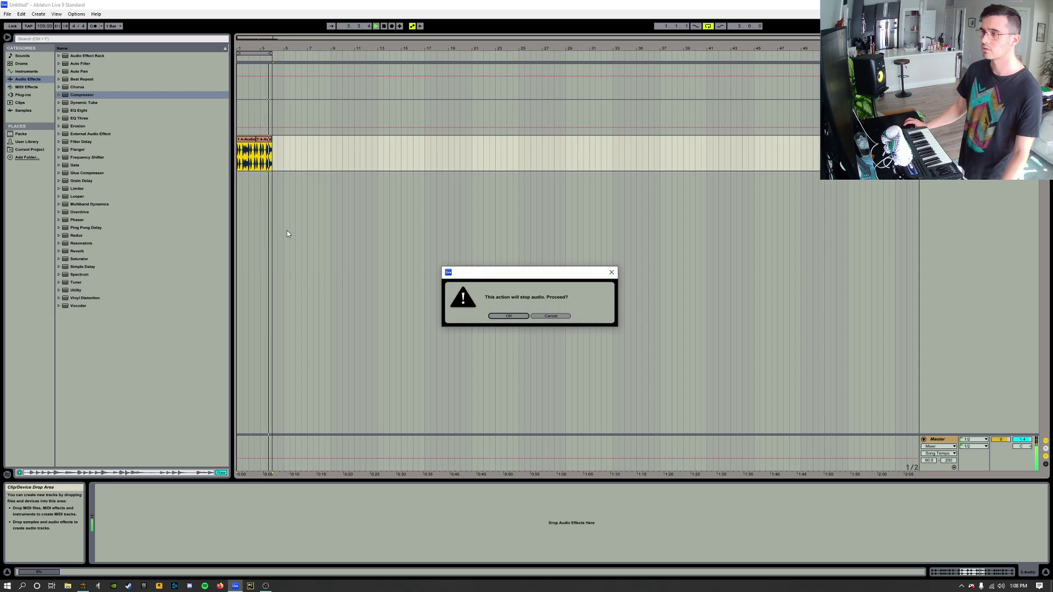
left_click(547, 313)
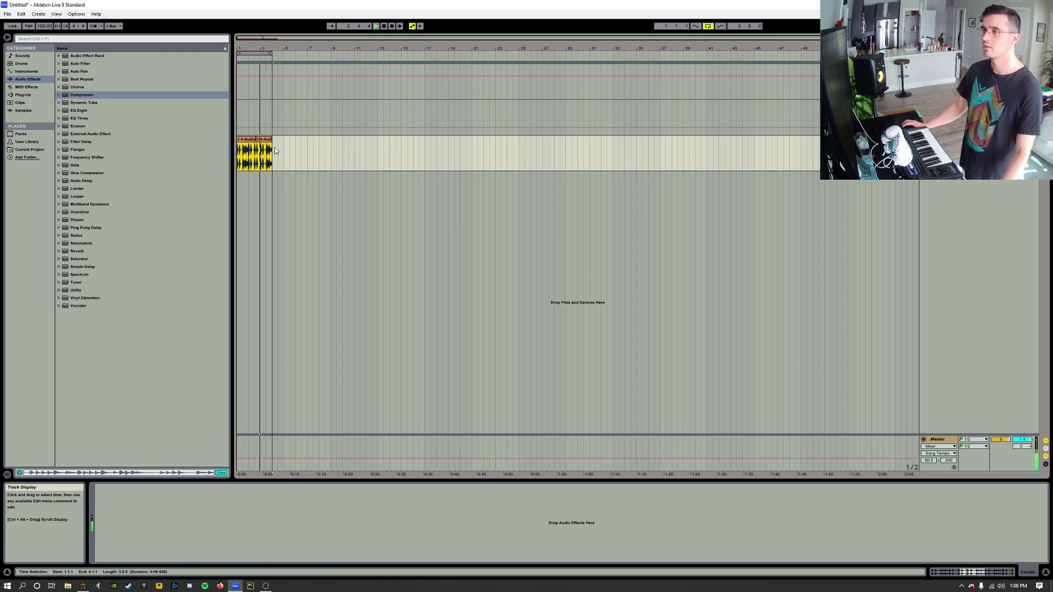
- Duplicate the recorded three-bar section four times along the audio track
key("ctrl+d")
key("ctrl+d")
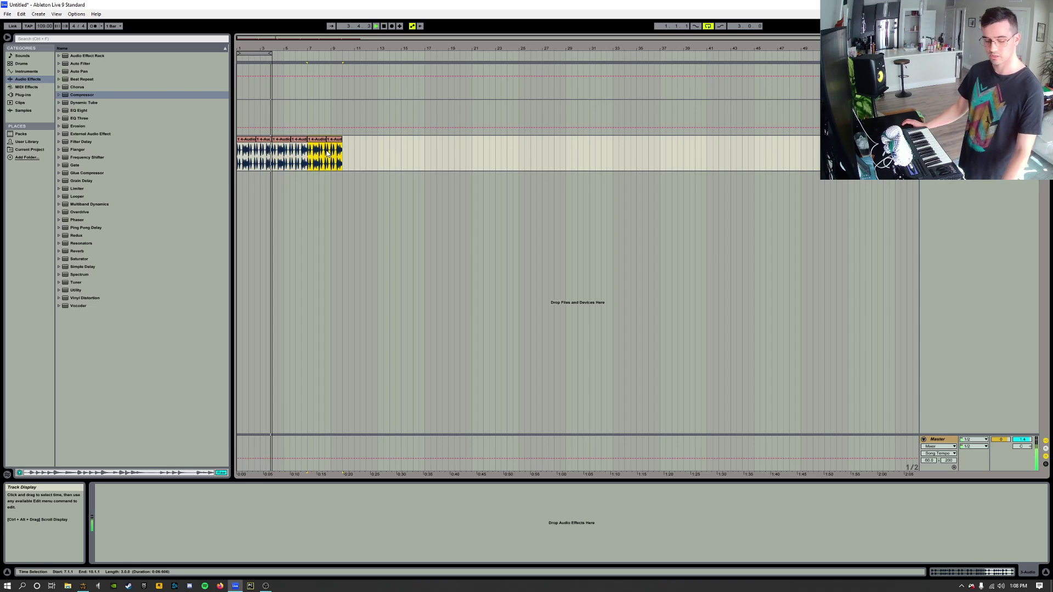
key("ctrl+d")
key("ctrl+d")
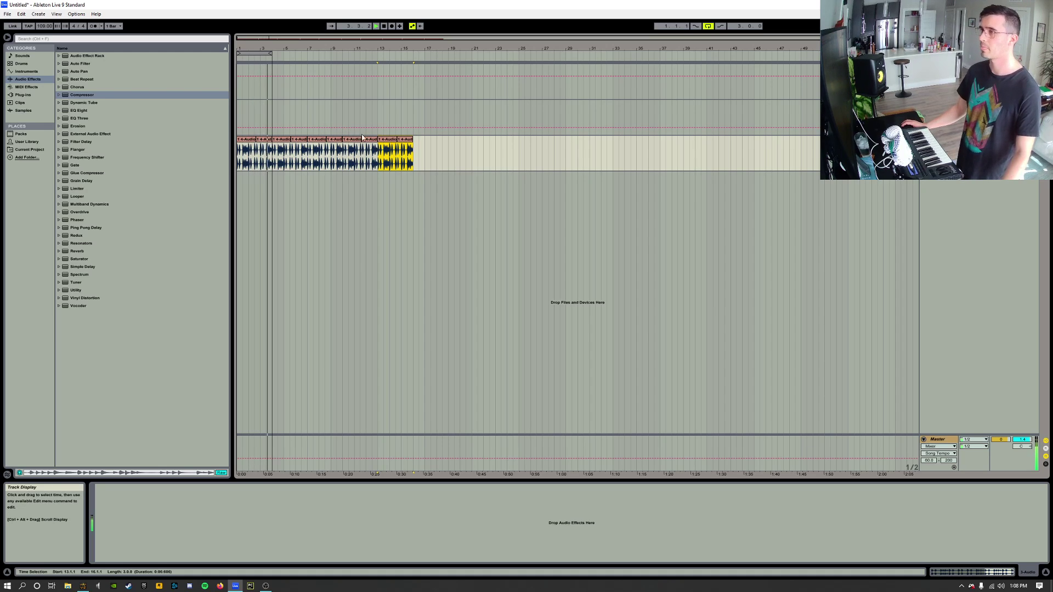
- Extend the arrangement loop to 15 bars from bar 1 and audition the playback
left_click_drag(277, 55, 412, 54)
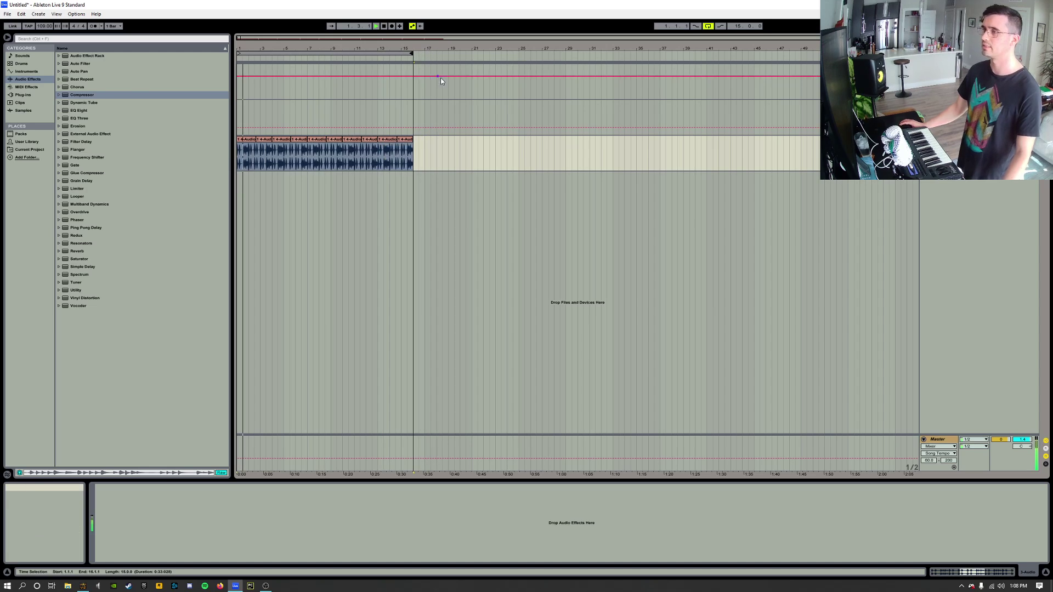
left_click(426, 157)
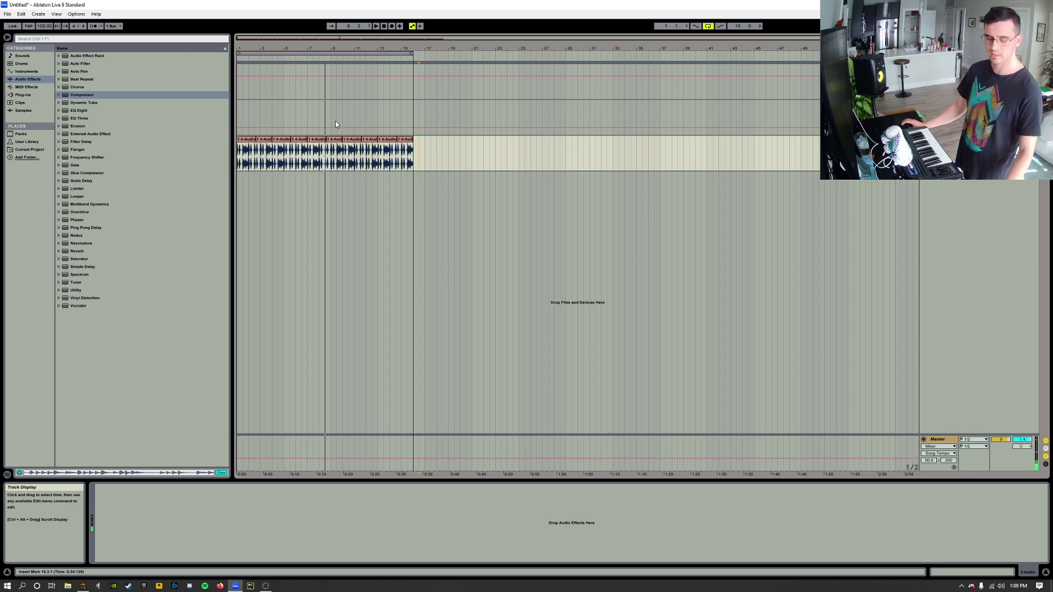
key("space")
key("space")
- Undo the clip duplications and the deletion of the sliced guitar track
key("ctrl+z")
key("ctrl+z")
key("ctrl+z")
key("ctrl+z")
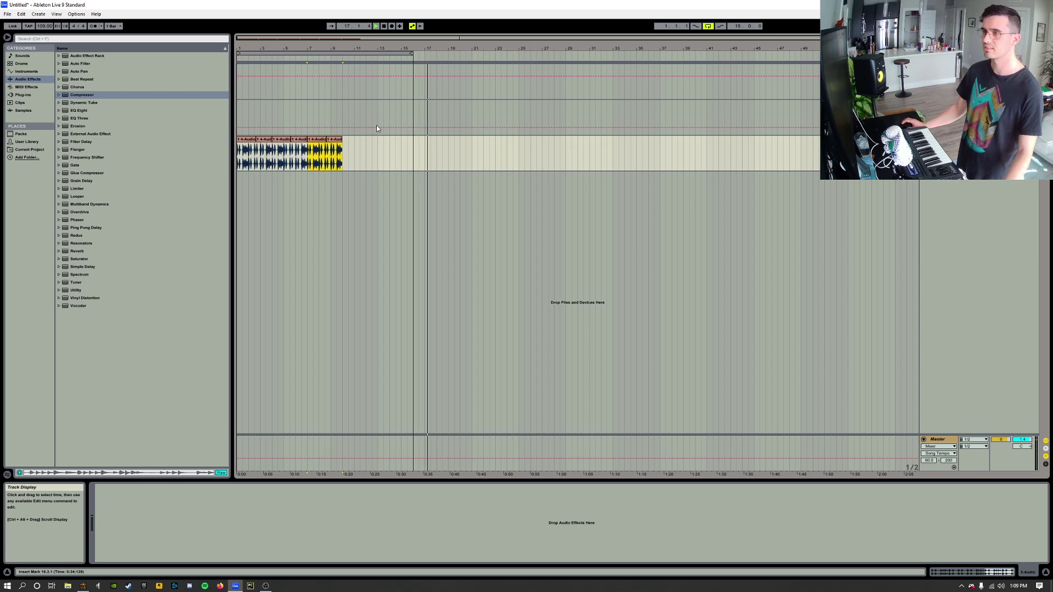
key("ctrl+z")
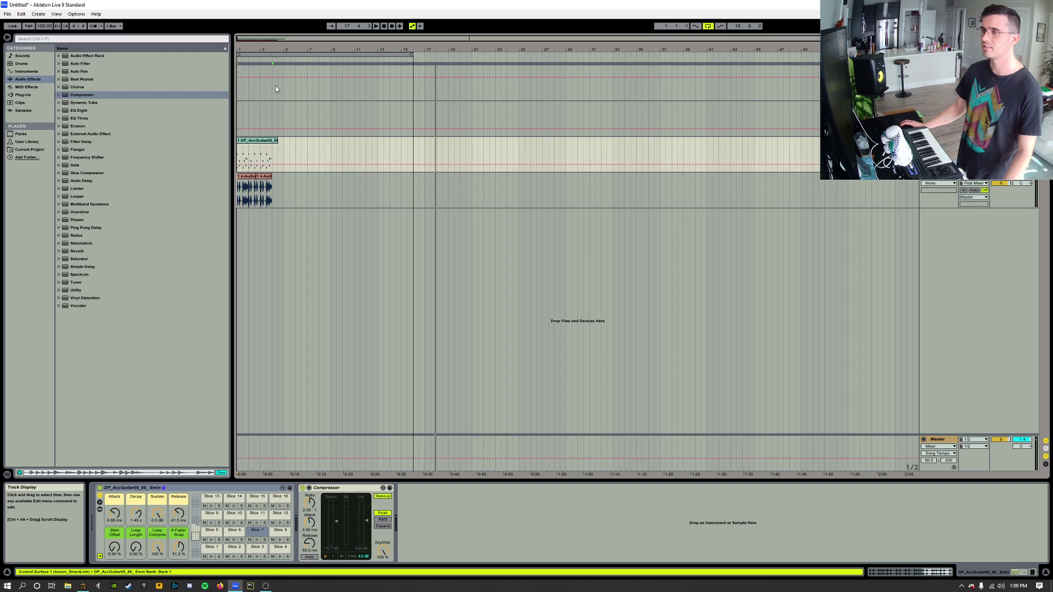
- Delete the MIDI clip on the sliced guitar track and audition the recorded audio on its own
key("space")
left_click(267, 141)
key("space")
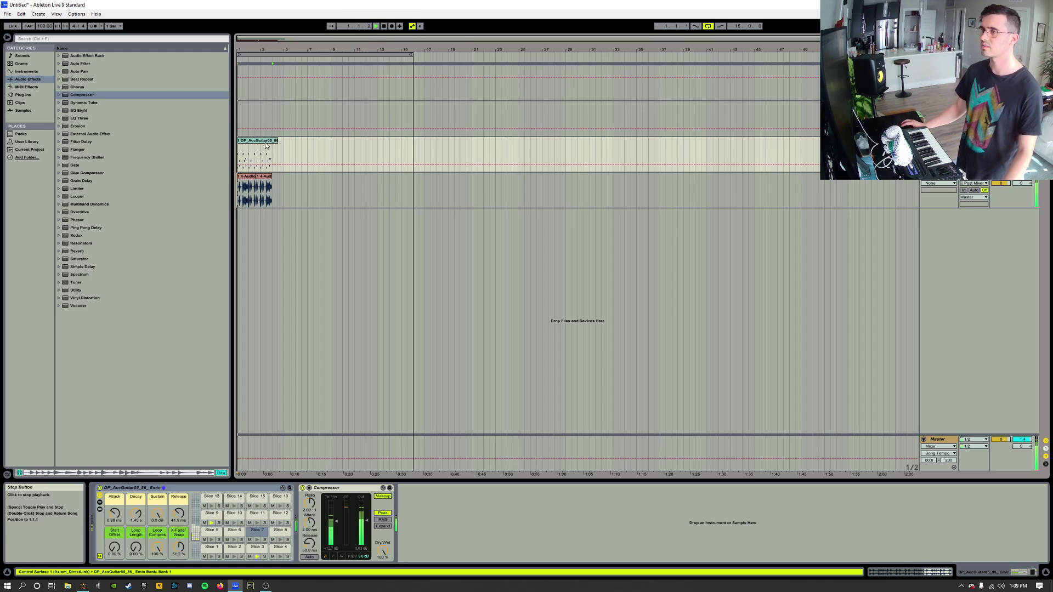
key("Delete")
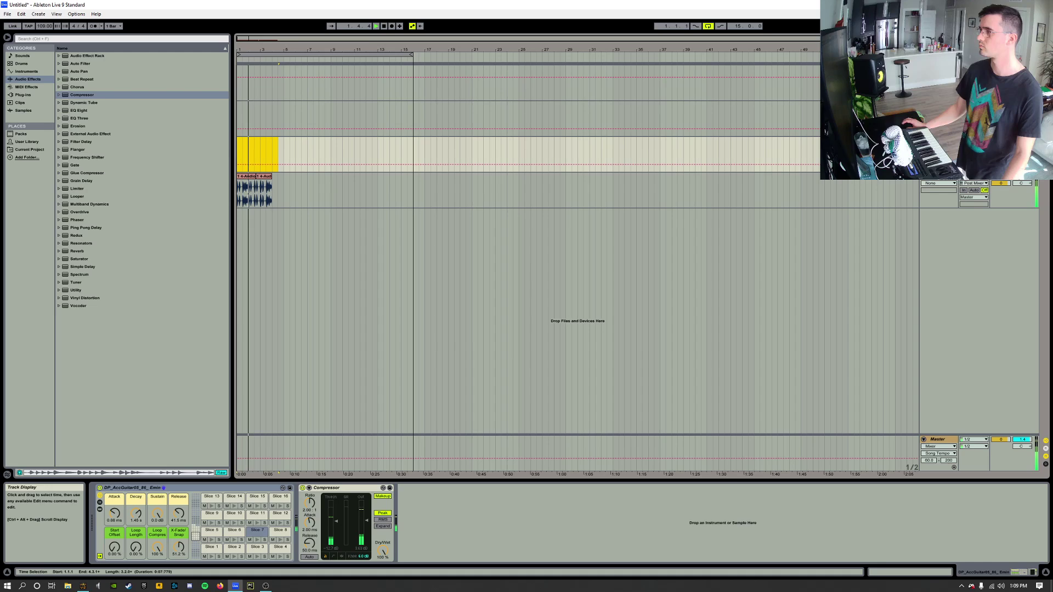
key("space")
key("space")
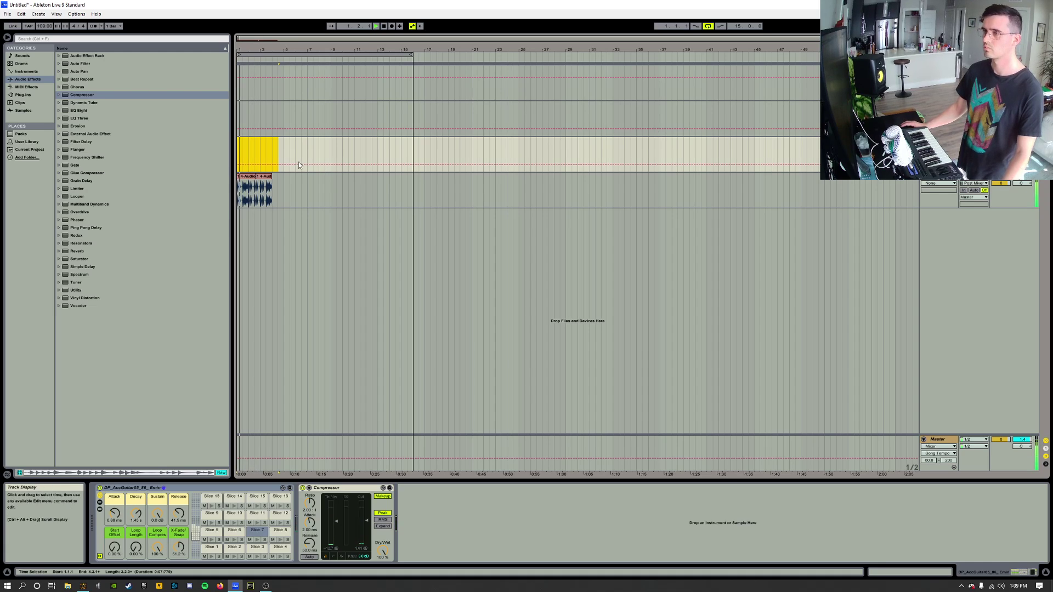
- Try moving the first recorded clip behind the second, and undo back to before the MIDI clip's deletion
left_click(245, 178)
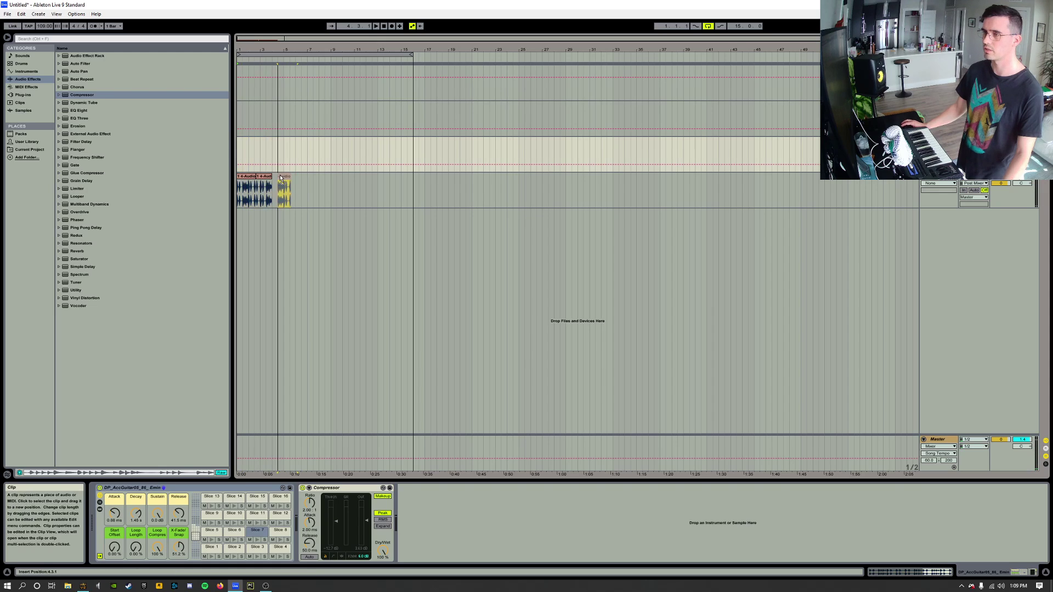
left_click_drag(243, 178, 278, 181)
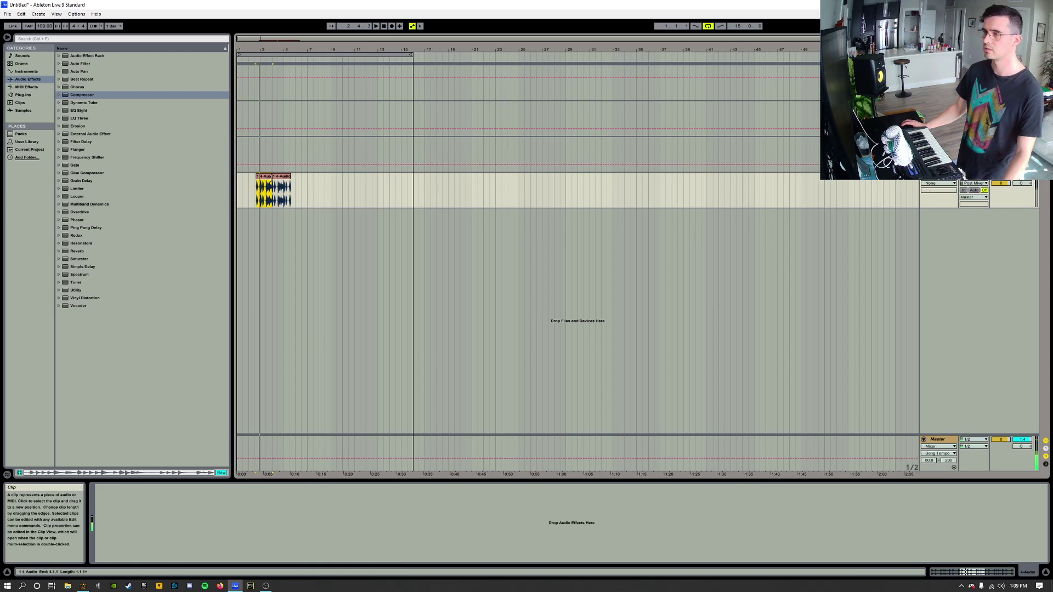
left_click(274, 191)
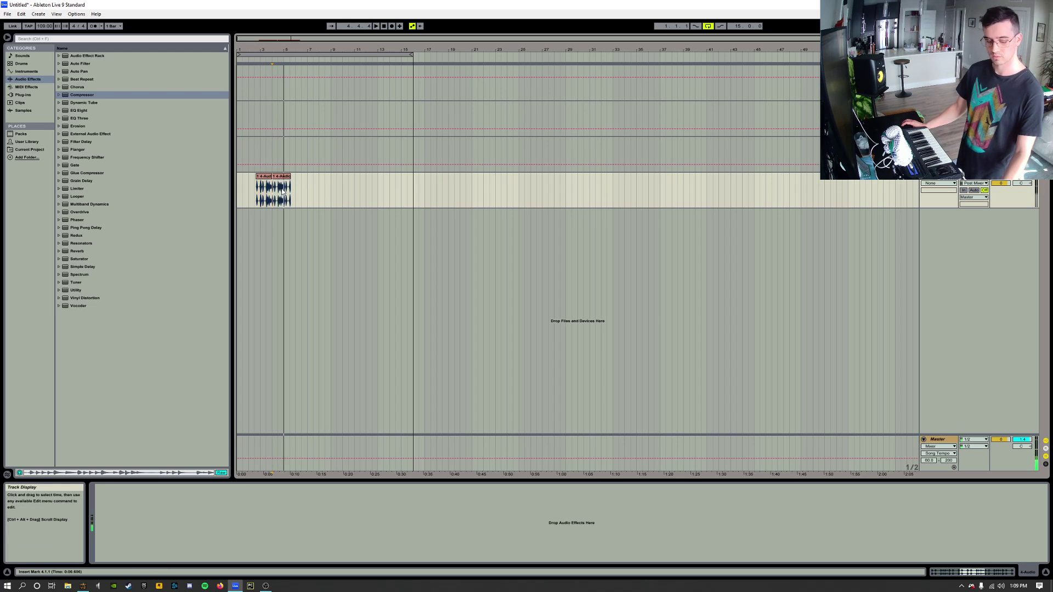
key("space")
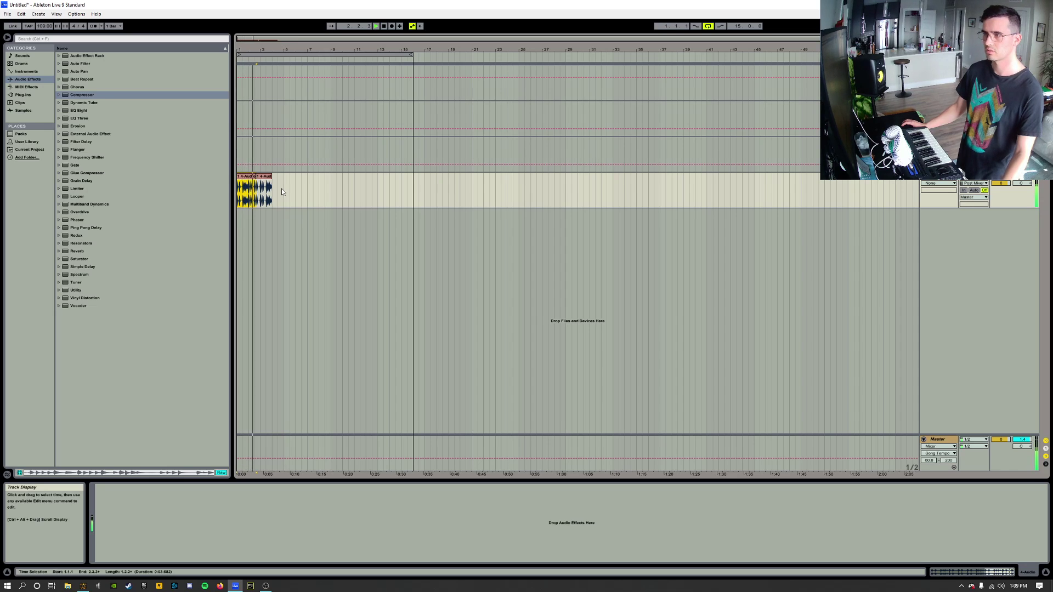
key("ctrl+z")
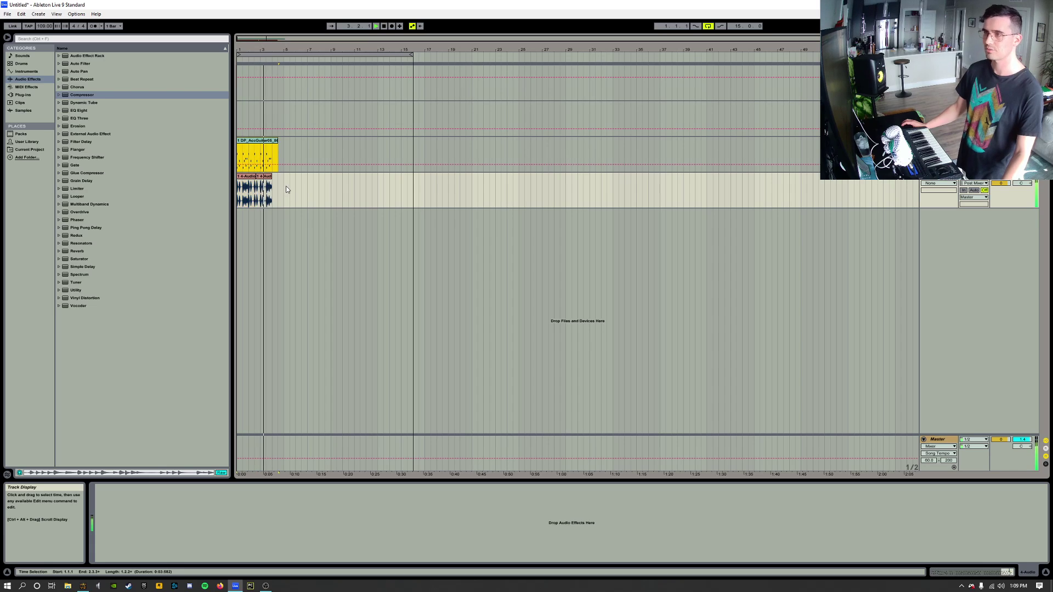
key("space")
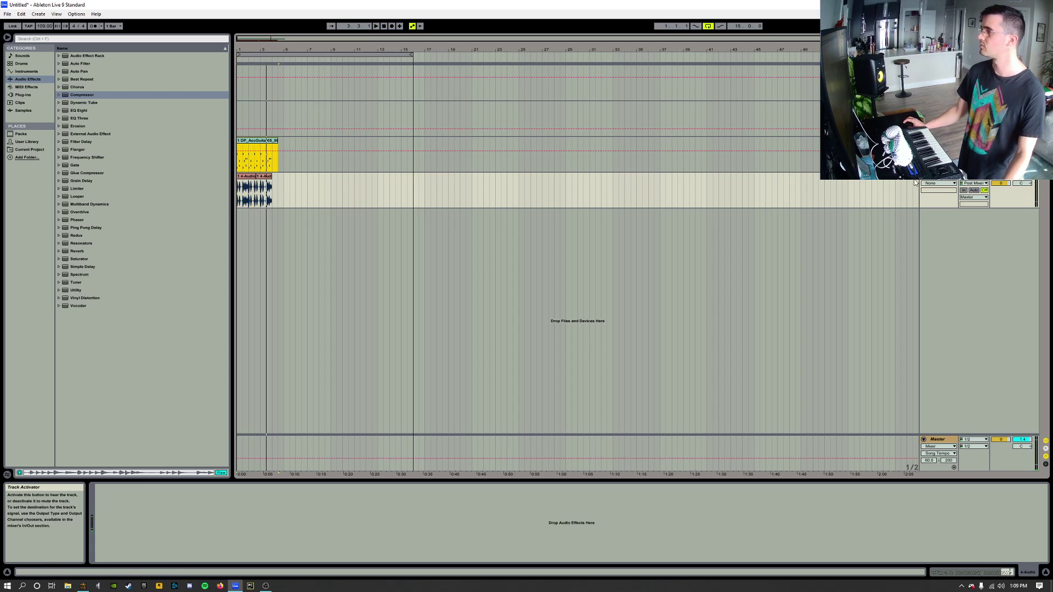
- Delete the recorded audio clips and record the sliced guitar phrase onto the audio track again from bar 1
left_click_drag(282, 177, 238, 181)
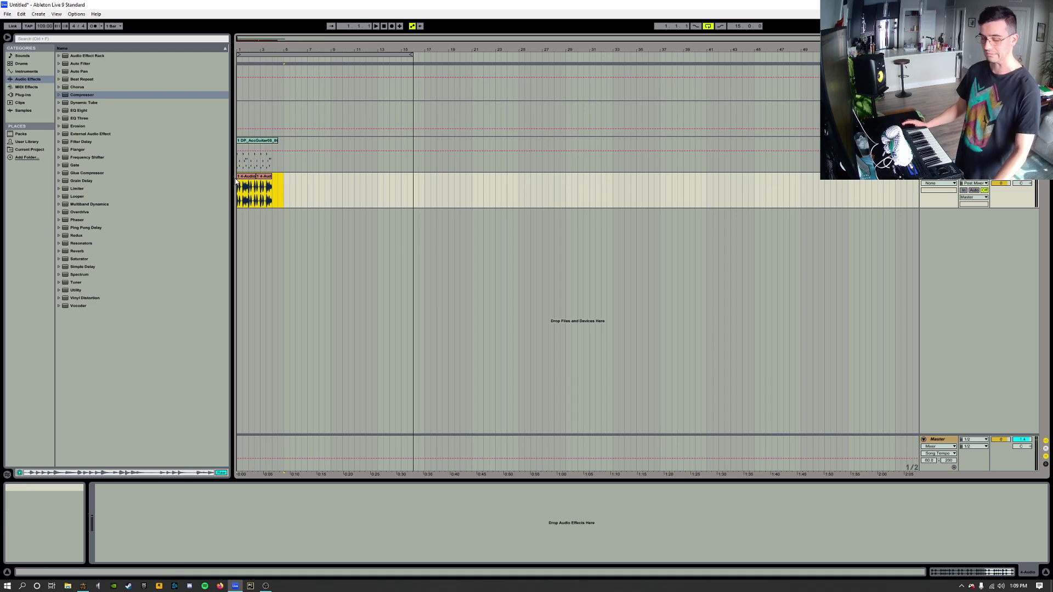
key("Delete")
left_click(384, 26)
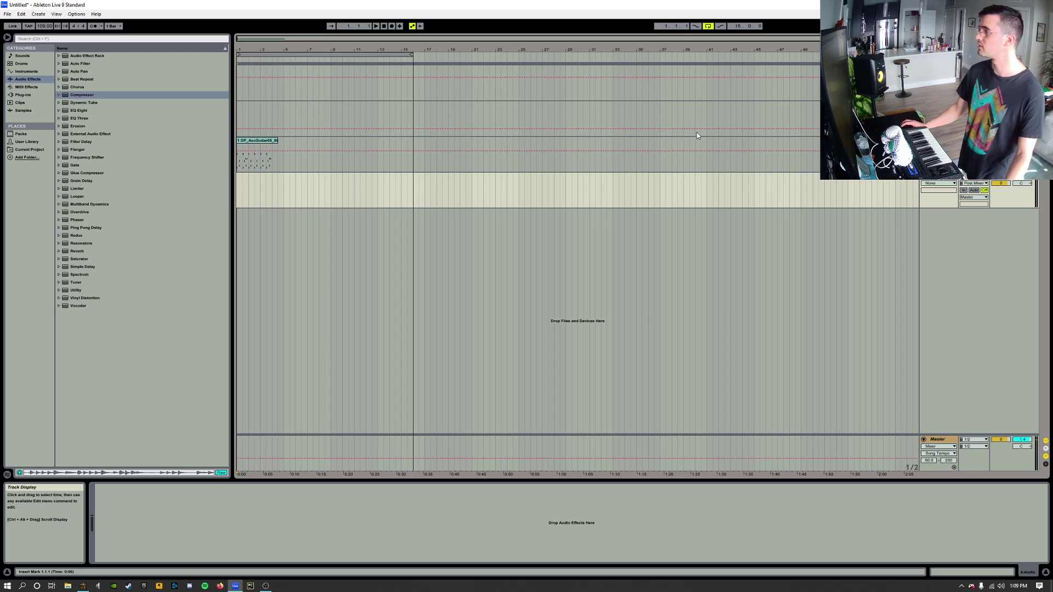
left_click(391, 27)
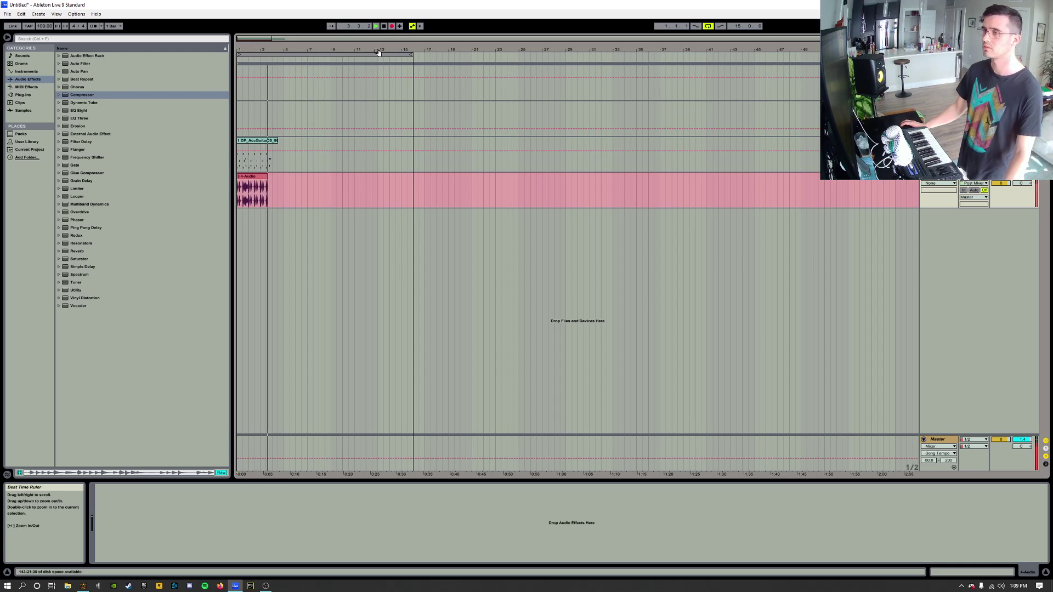
key("space")
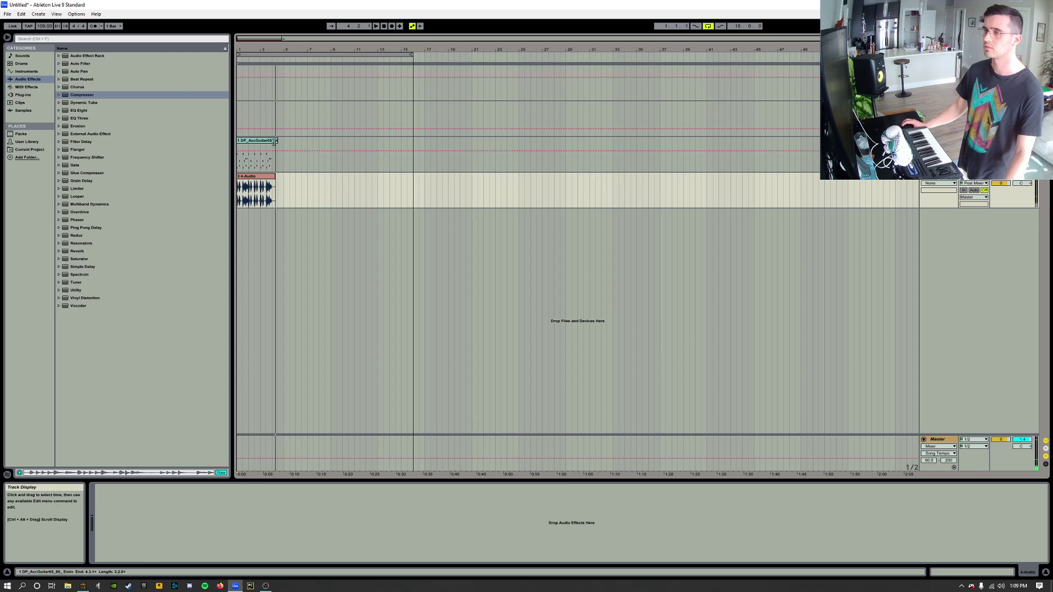
- Isolate bars 2 to 4 of the new recording, delete the leftover audio, and move the two-bar section to bar 1
left_click_drag(250, 190, 273, 186)
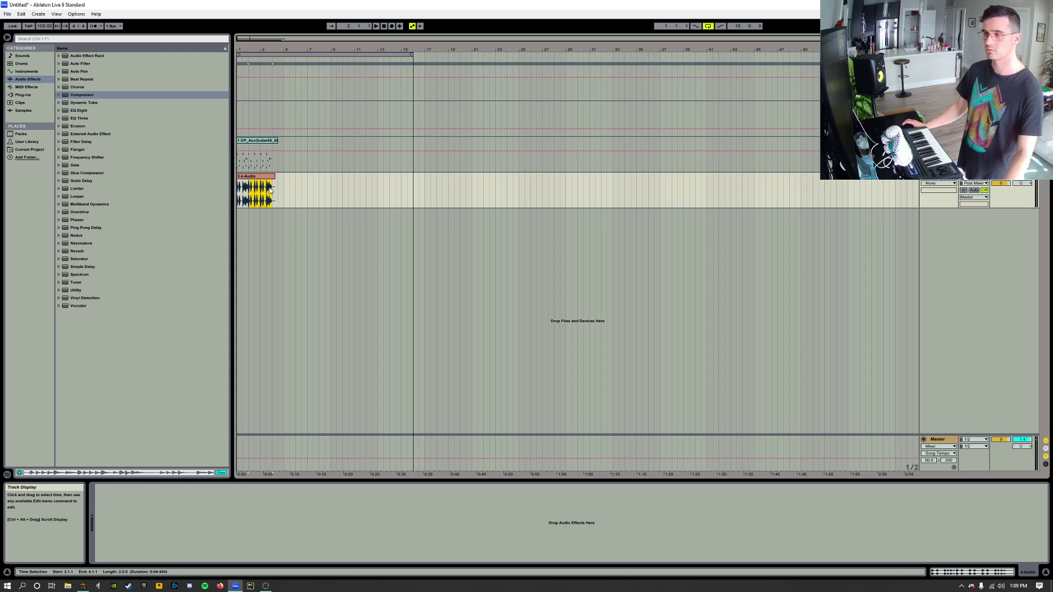
left_click(244, 178)
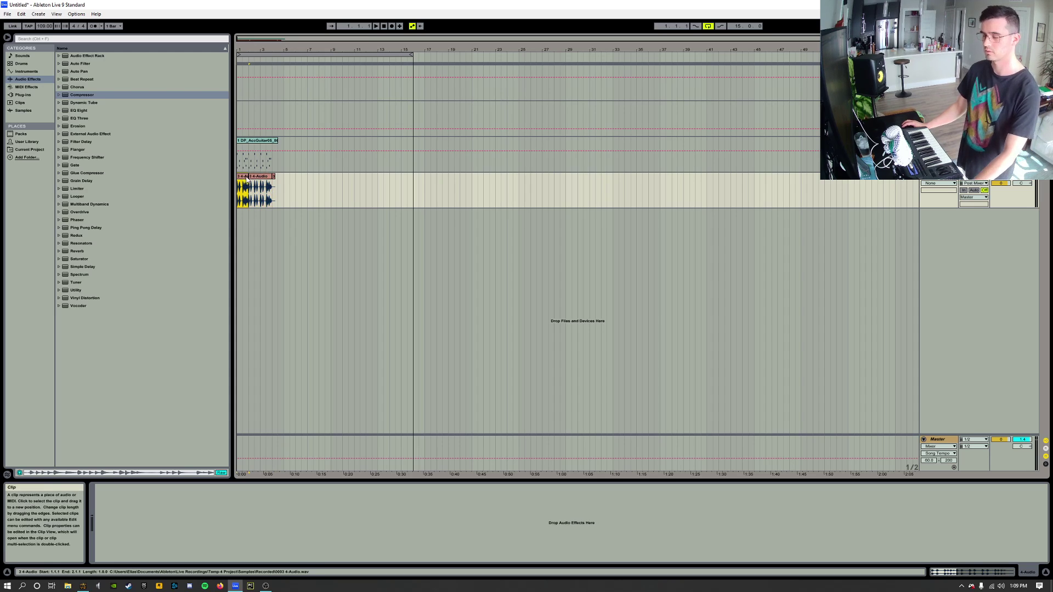
key("Delete")
left_click_drag(242, 179, 242, 179)
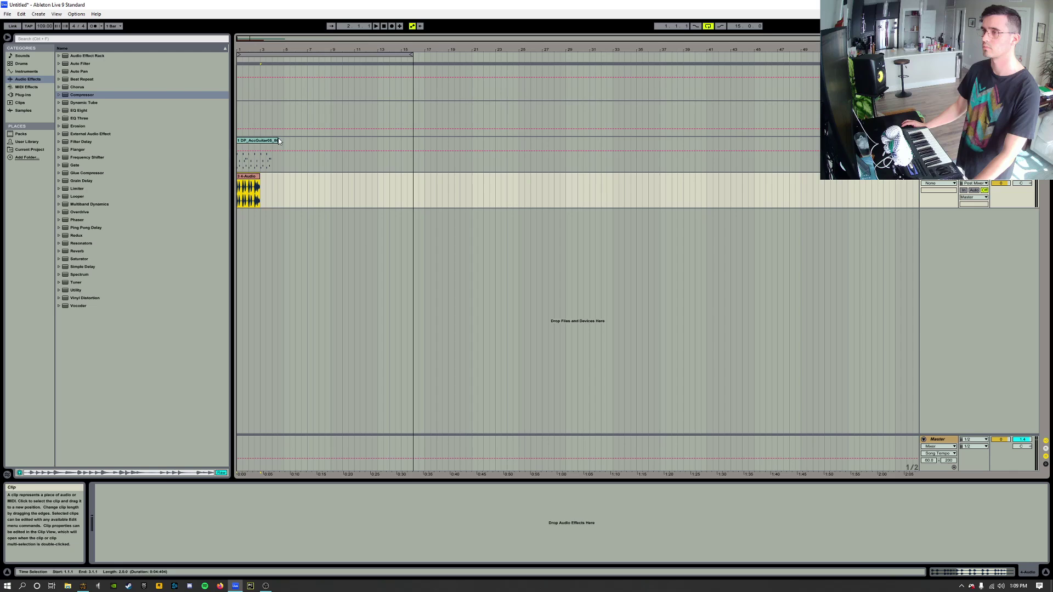
- Delete the MIDI clip from the sliced guitar track and select the two-bar recorded audio clip
left_click(262, 142)
key("Delete")
left_click(252, 178)
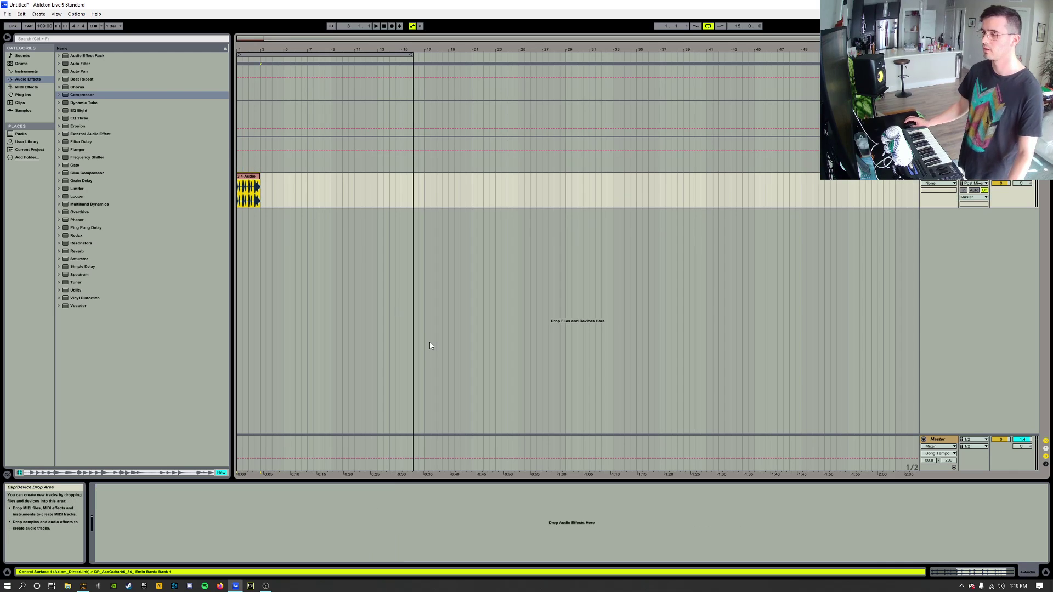
- Turn on looping for the two-bar guitar clip in its sample settings, and set the arrangement loop to the clip's length
left_click(958, 573)
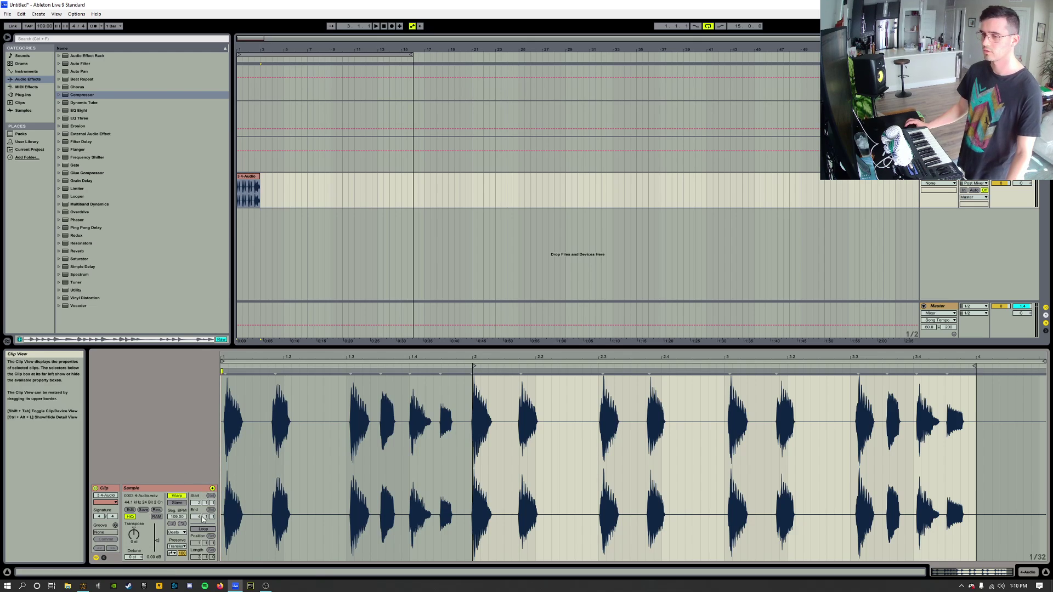
left_click(203, 530)
left_click(258, 176)
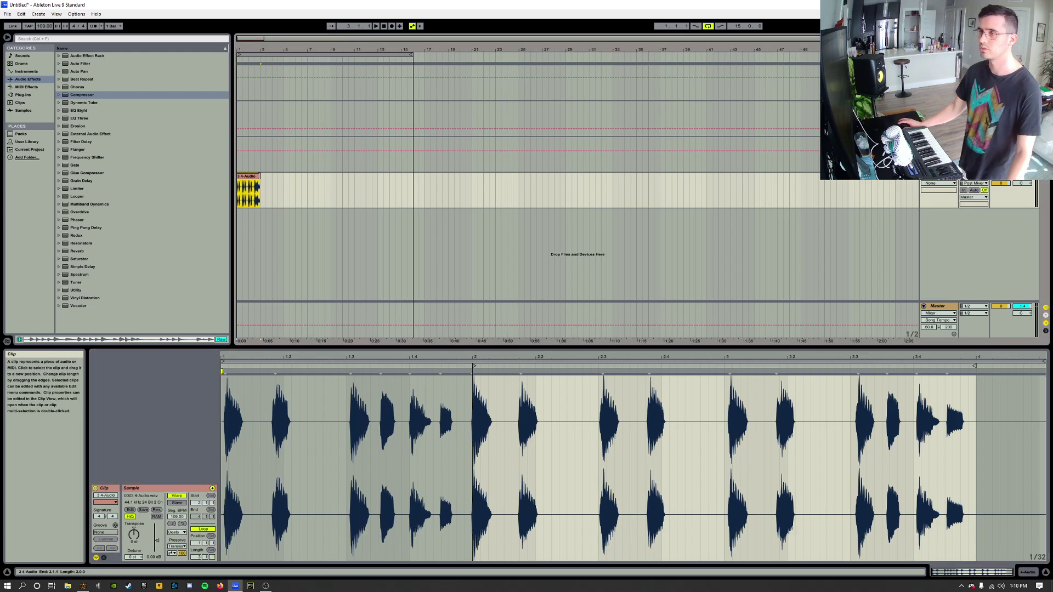
mouse_move(259, 189)
left_mouse_down()
mouse_move(442, 189)
mouse_move(260, 186)
left_mouse_up()
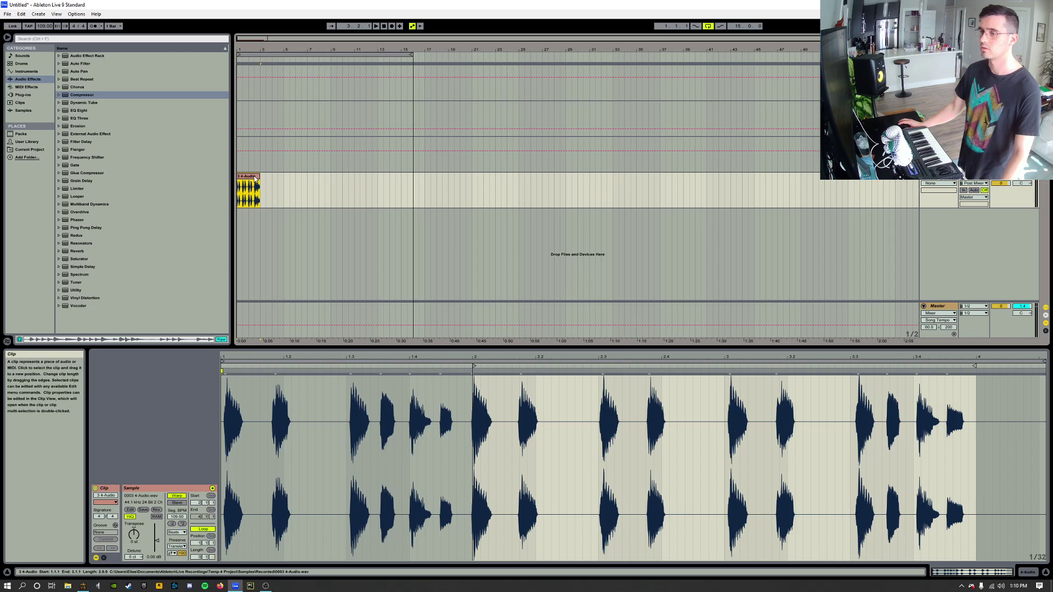
mouse_move(260, 175)
left_mouse_down()
mouse_move(314, 173)
mouse_move(259, 176)
left_mouse_up()
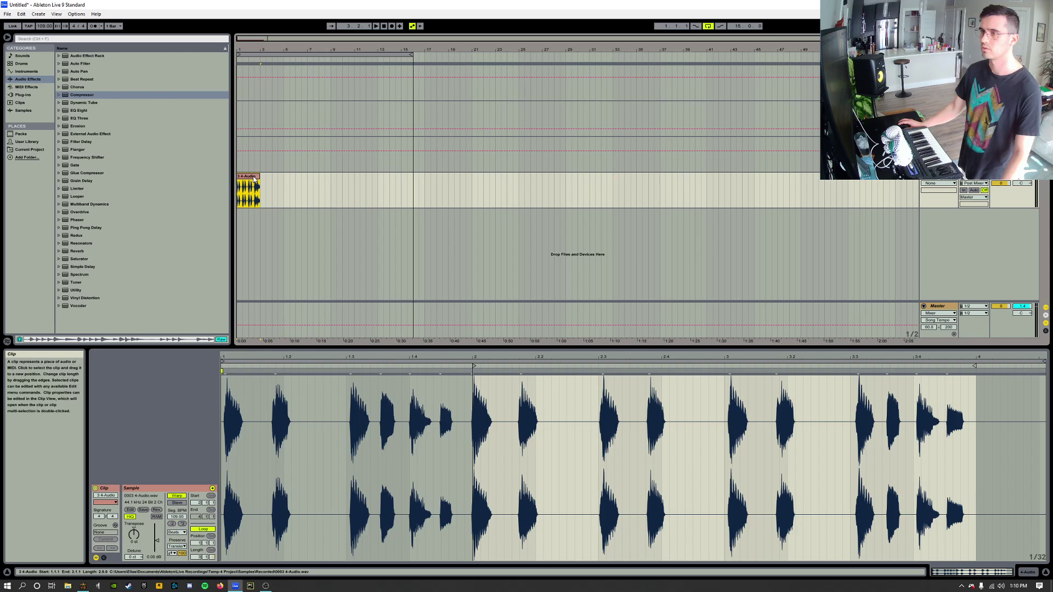
double_click(253, 178)
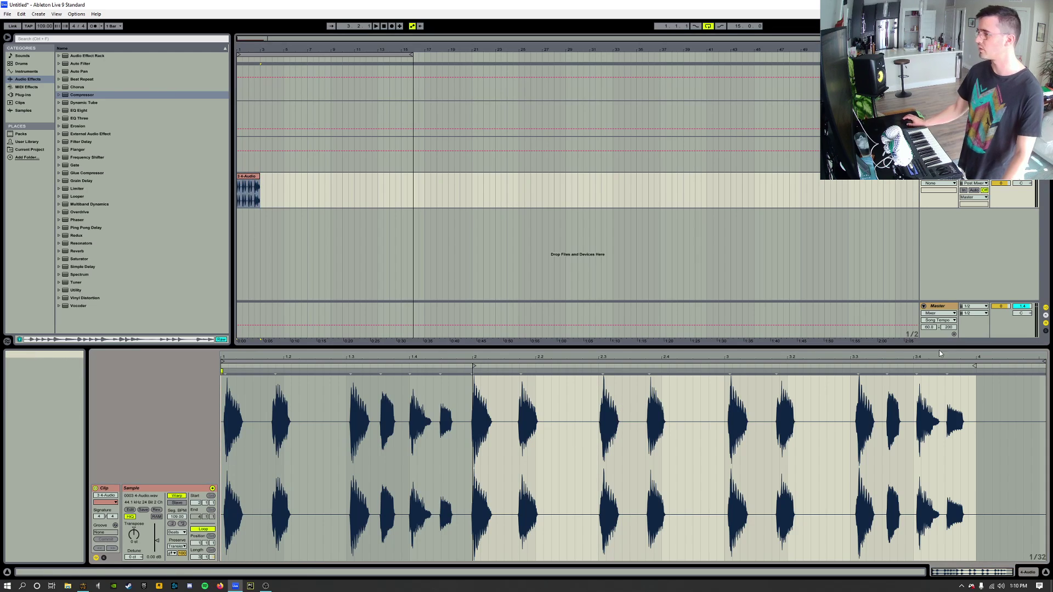
right_click(249, 178)
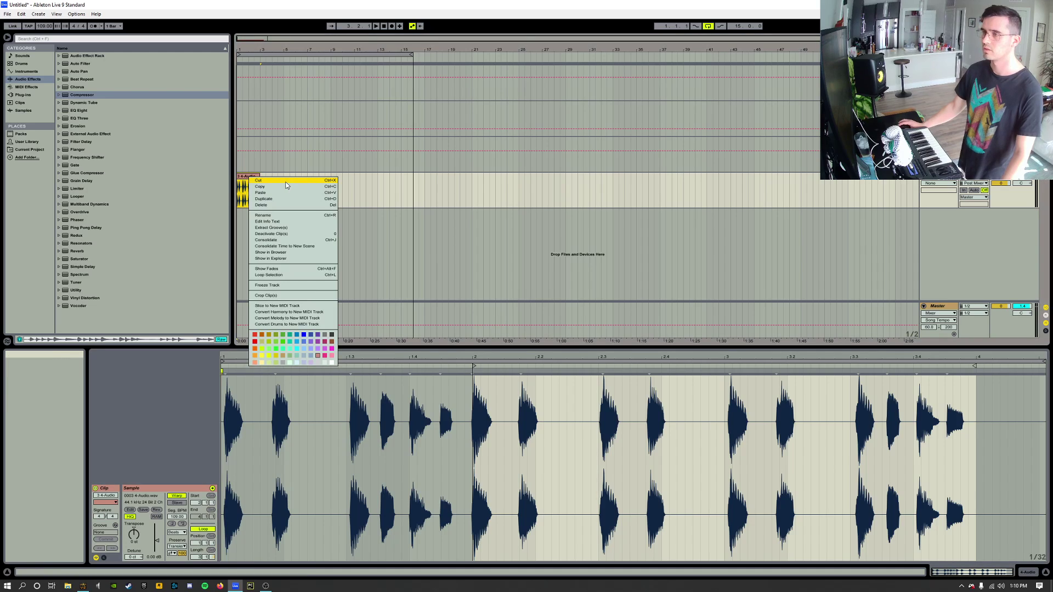
left_click(281, 276)
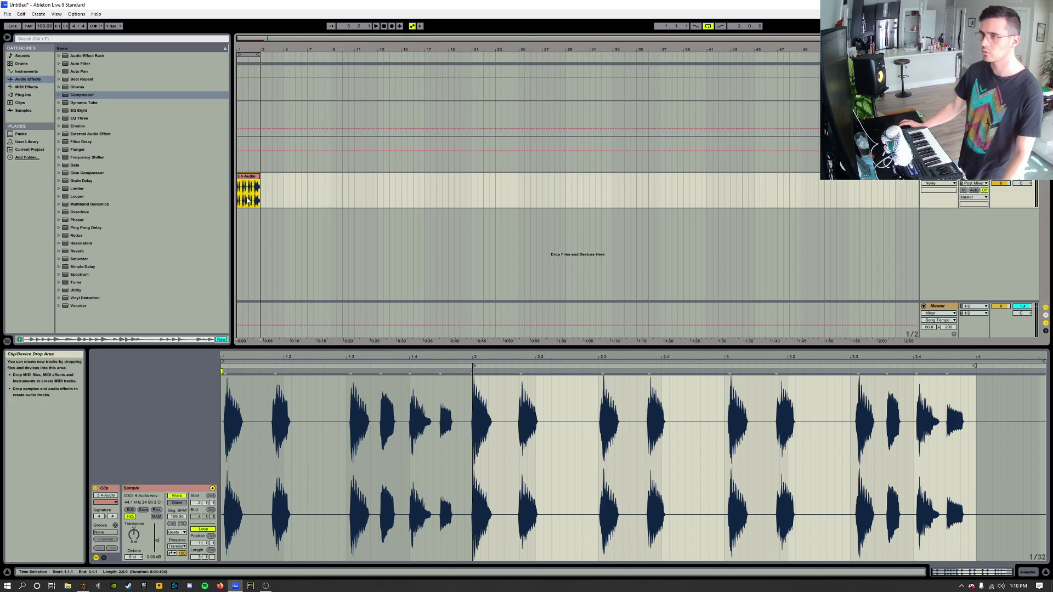
- Set the guitar clip's internal loop range to run from bar 2 to bar 4 of the sample
left_click(259, 180)
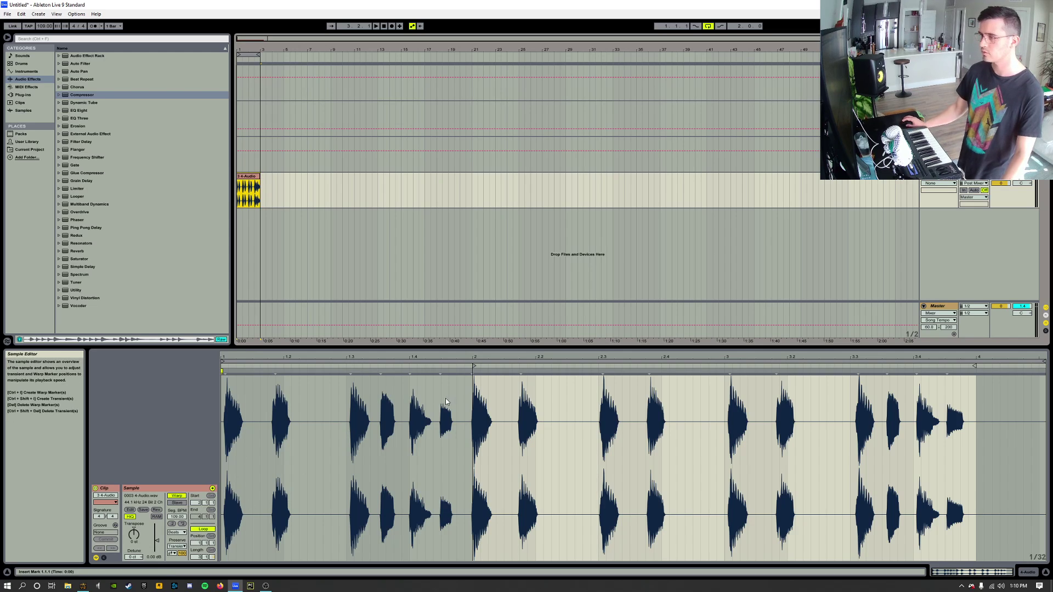
left_click_drag(222, 363, 474, 363)
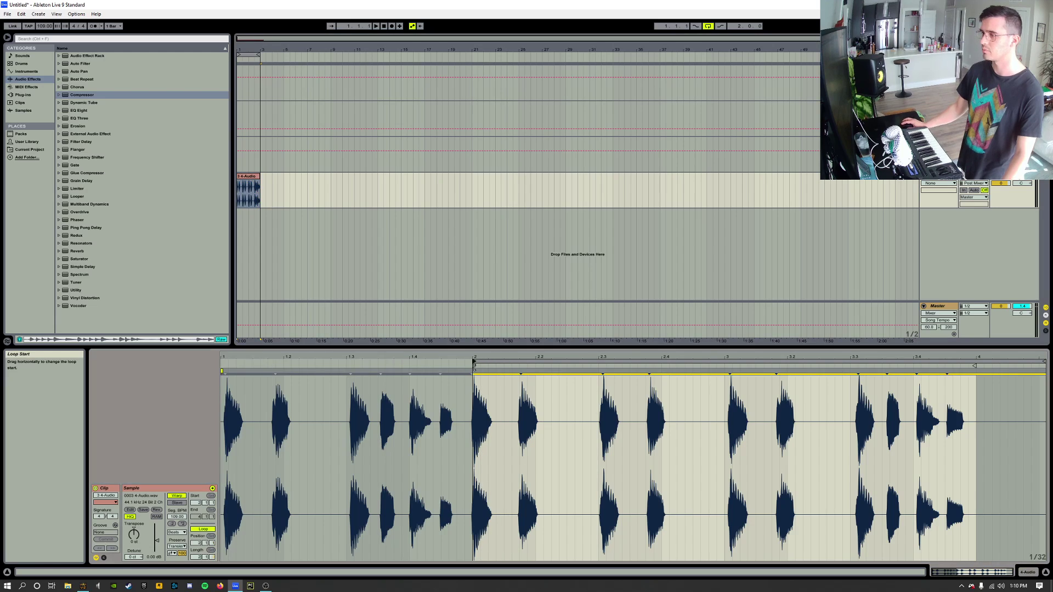
left_click_drag(1028, 361, 976, 364)
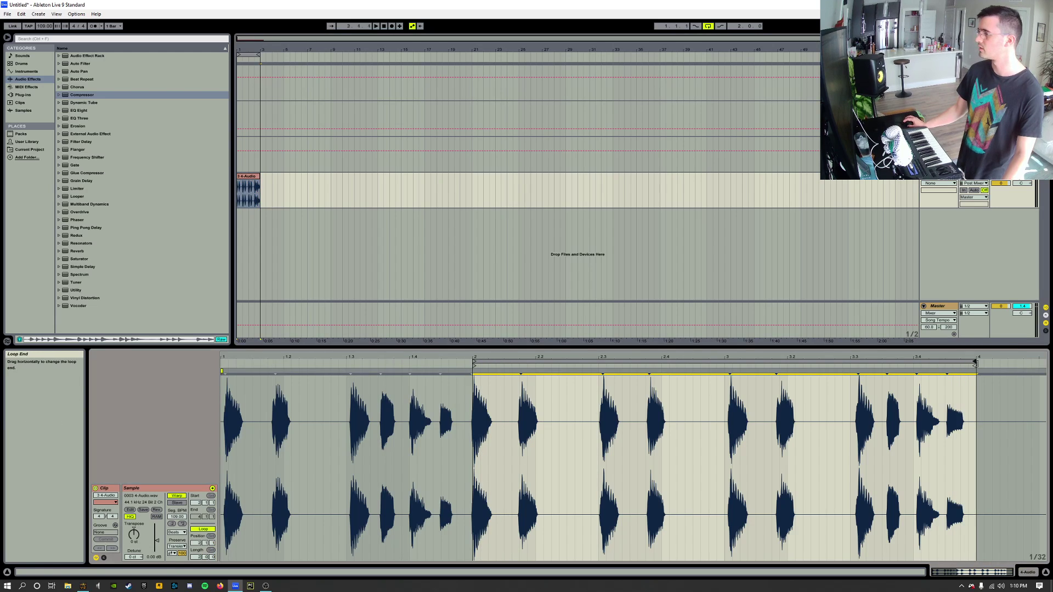
- Play the arrangement, and extend the looped guitar clip and the arrangement loop to 16 bars, ending at bar 17
left_click_drag(259, 190, 416, 190)
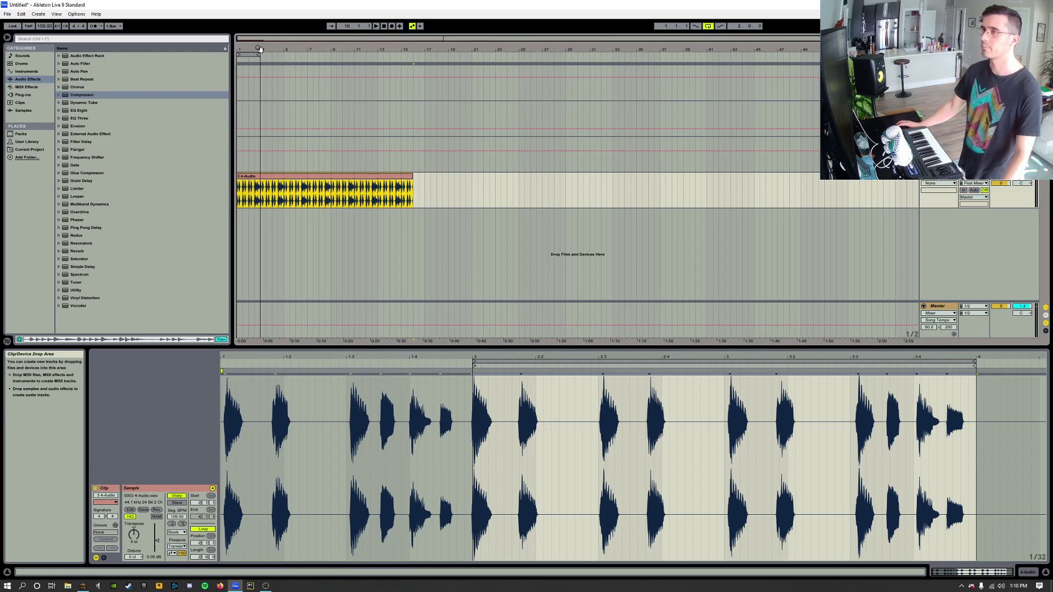
key("space")
left_click_drag(260, 49, 412, 55)
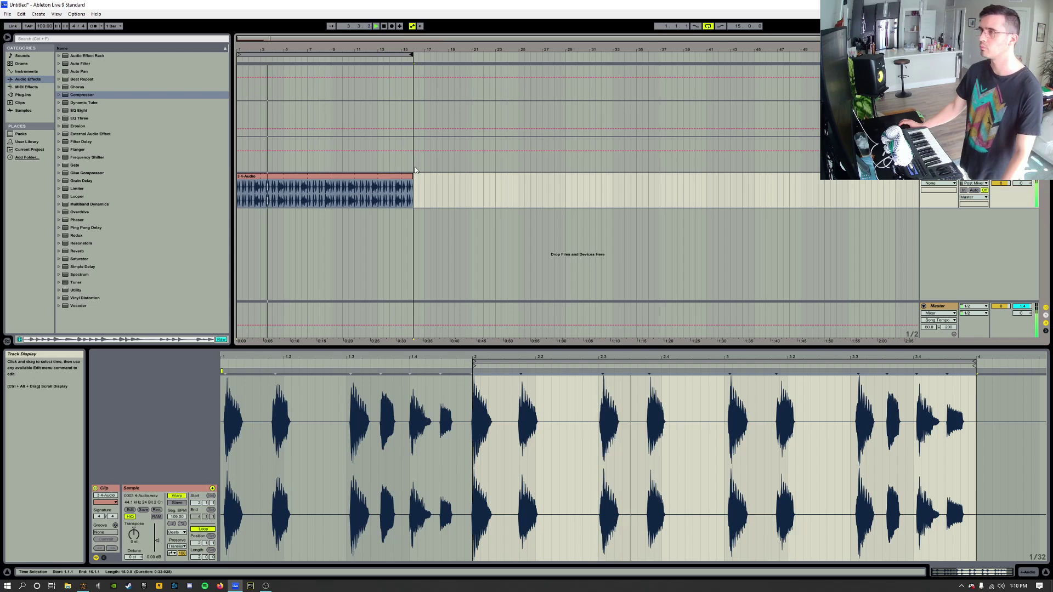
left_click_drag(412, 176, 424, 176)
left_click_drag(412, 54, 423, 55)
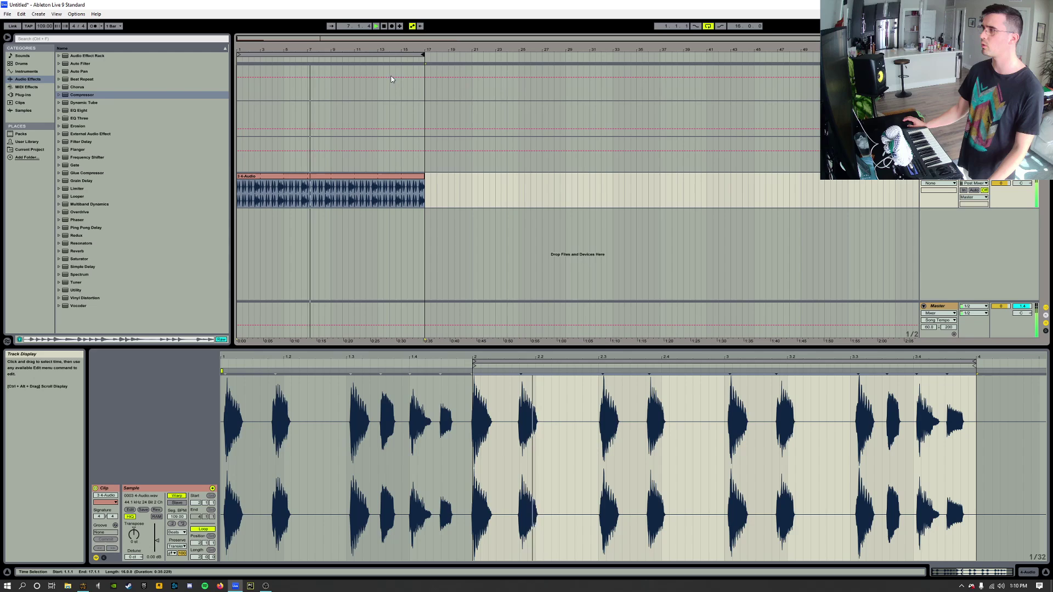
- Delete the three unused tracks above the guitar clip's audio track, and rename the remaining track as pluck
left_click(939, 141)
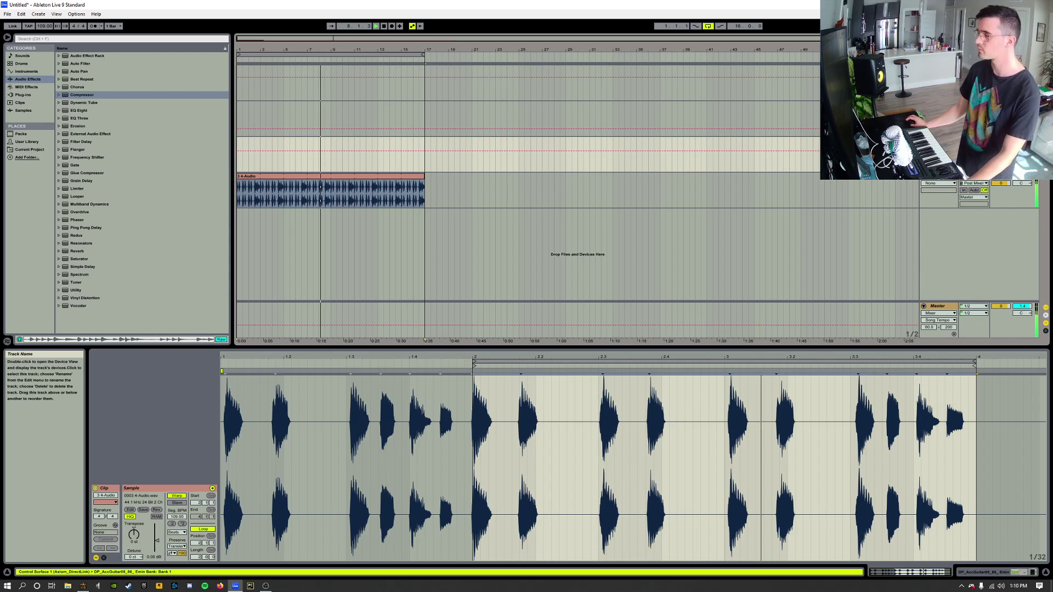
key("Delete")
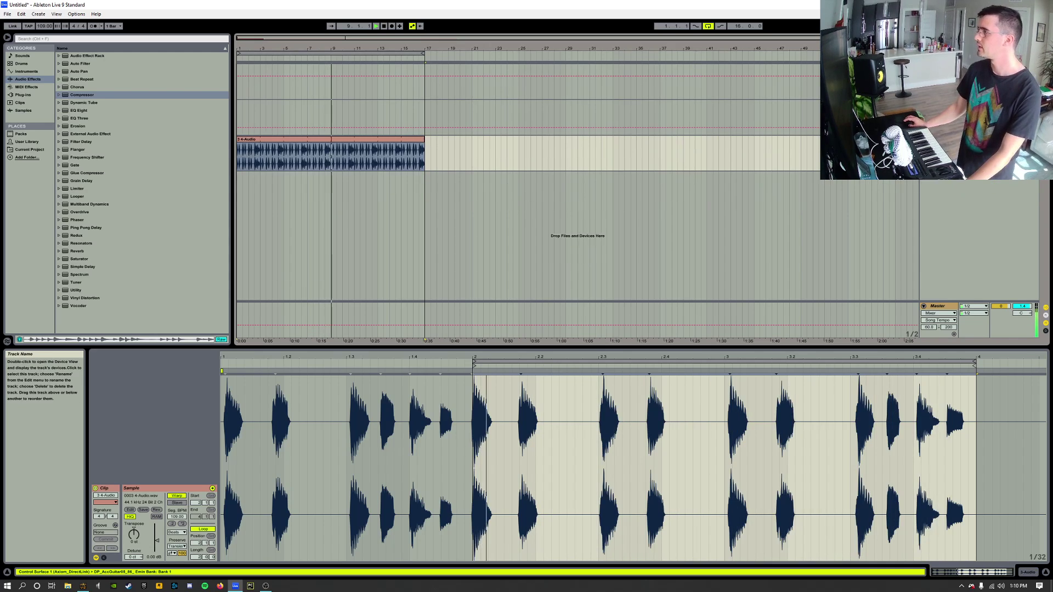
left_click(938, 104)
key("Delete")
left_click(939, 69)
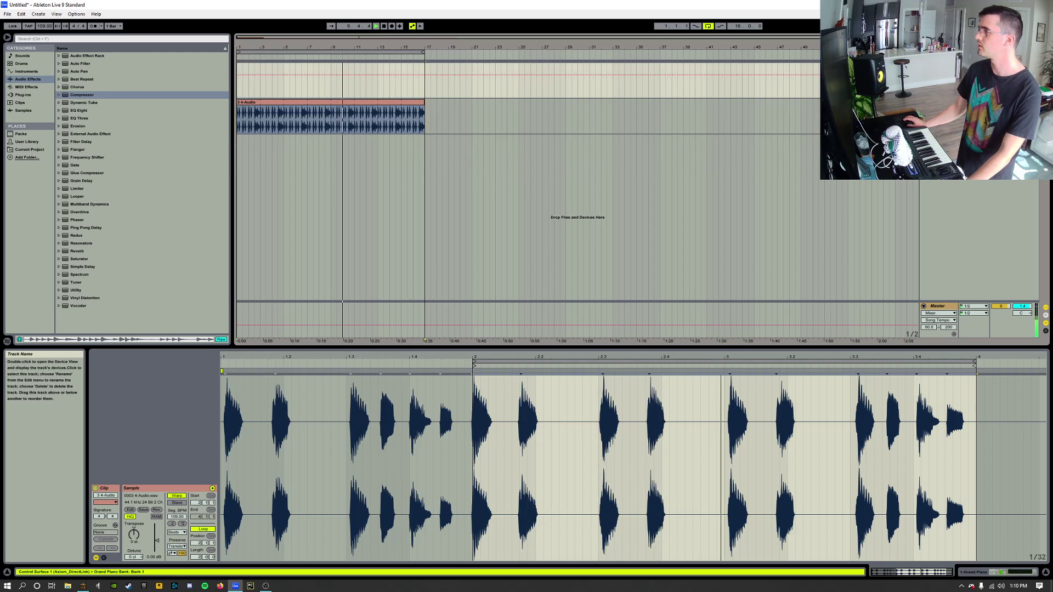
key("Delete")
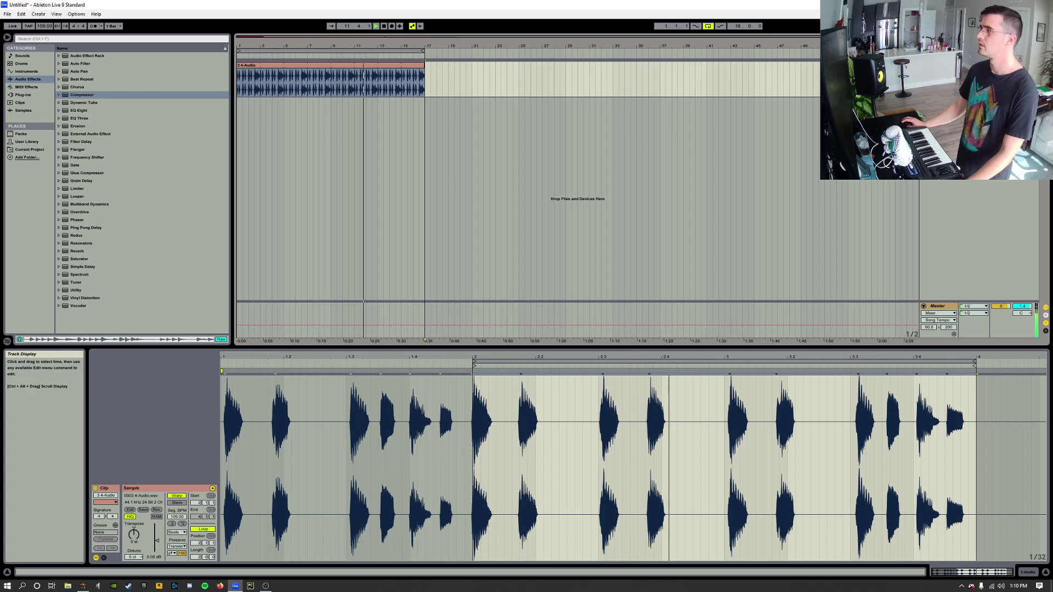
right_click(939, 66)
left_click(976, 148)
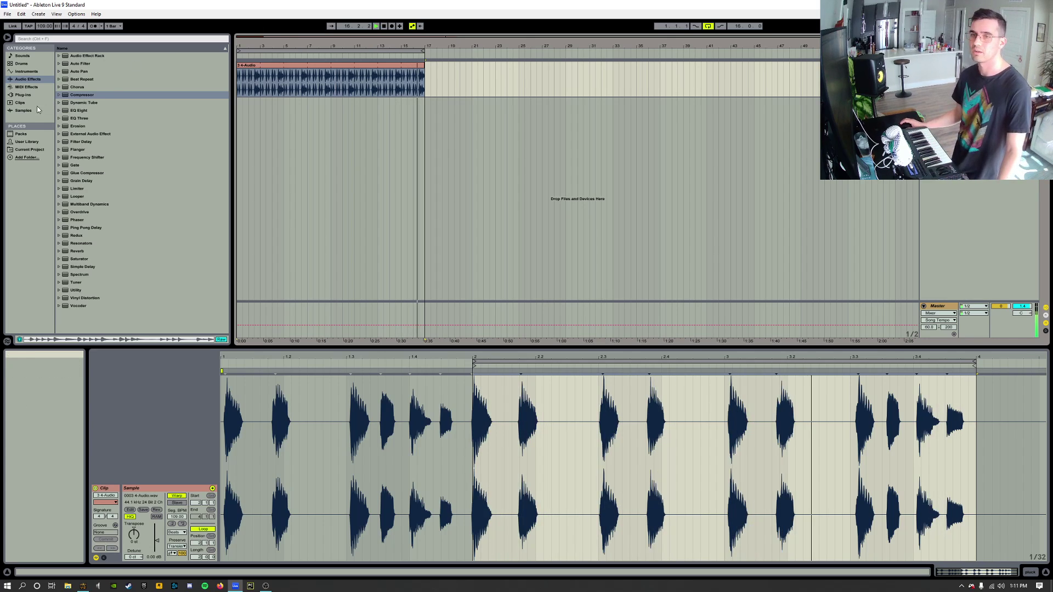
- Collapse the Piano & Keys category in the Sounds library, and duplicate the pluck track with its 16-bar clip
left_click(22, 56)
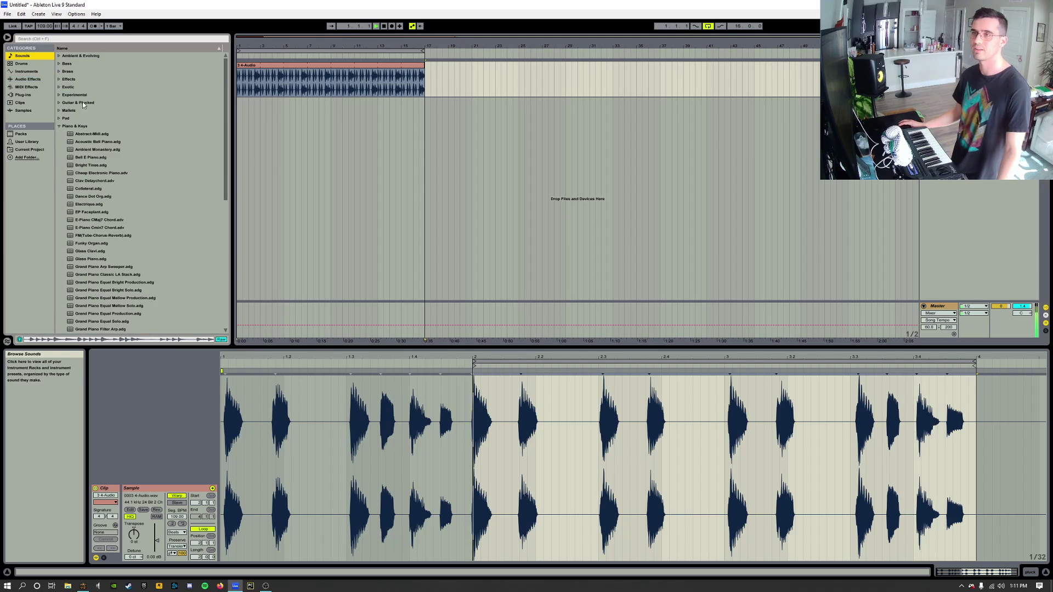
left_click(59, 127)
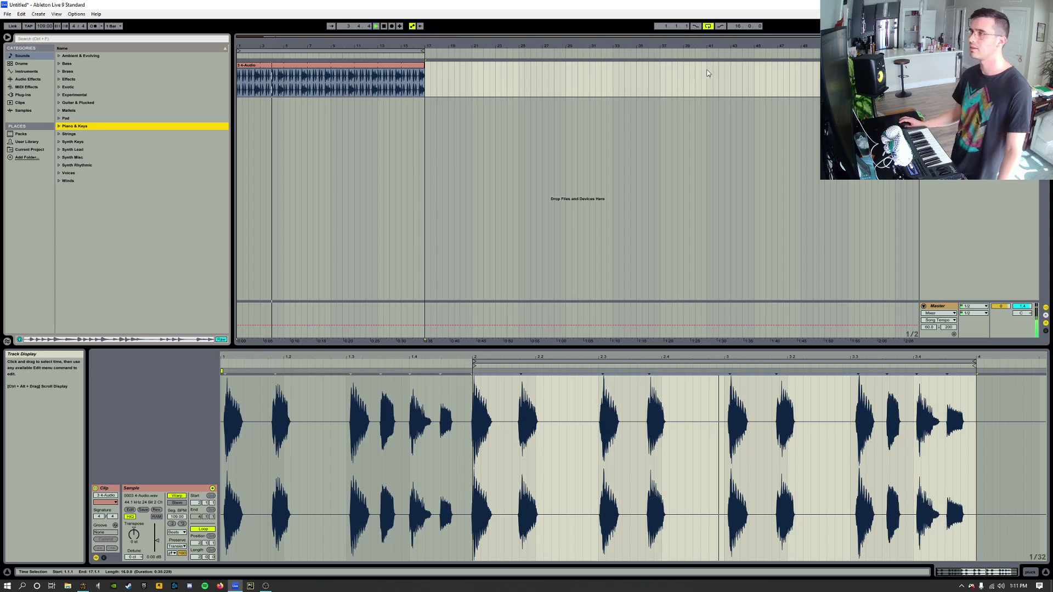
left_click(649, 83)
key("ctrl+d")
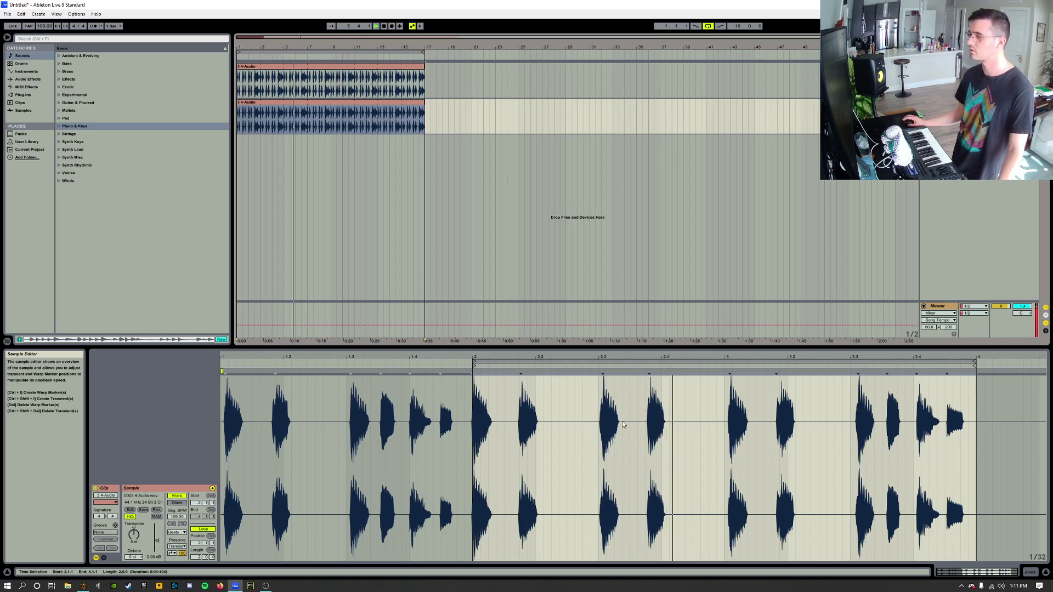
- Transpose the duplicated pluck clip up 7 semitones and lower its clip gain
mouse_move(151, 534)
left_mouse_down()
mouse_move(156, 543)
mouse_move(136, 534)
left_mouse_up()
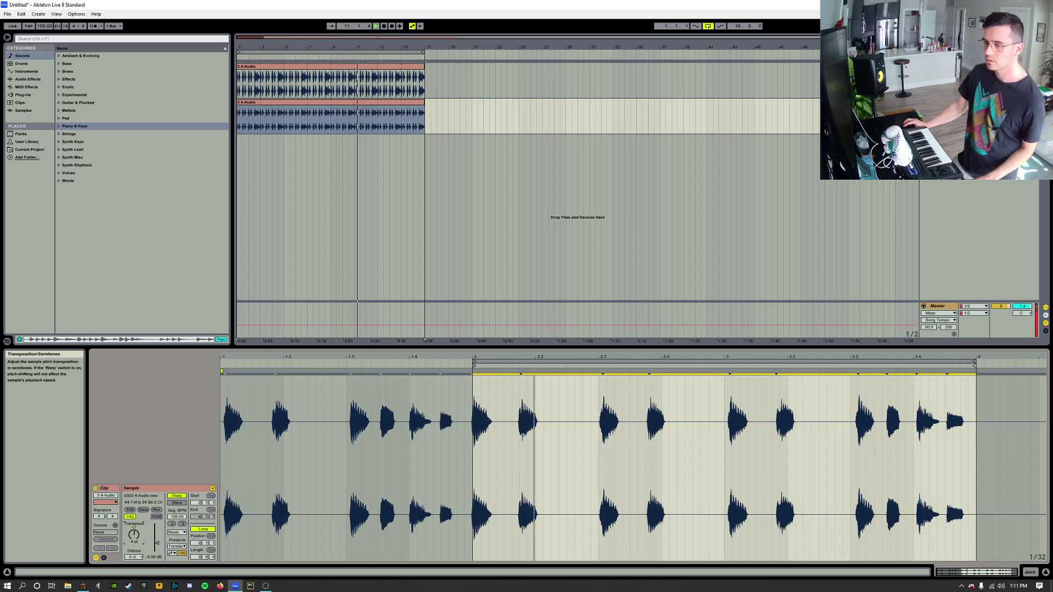
left_click_drag(135, 534, 136, 530)
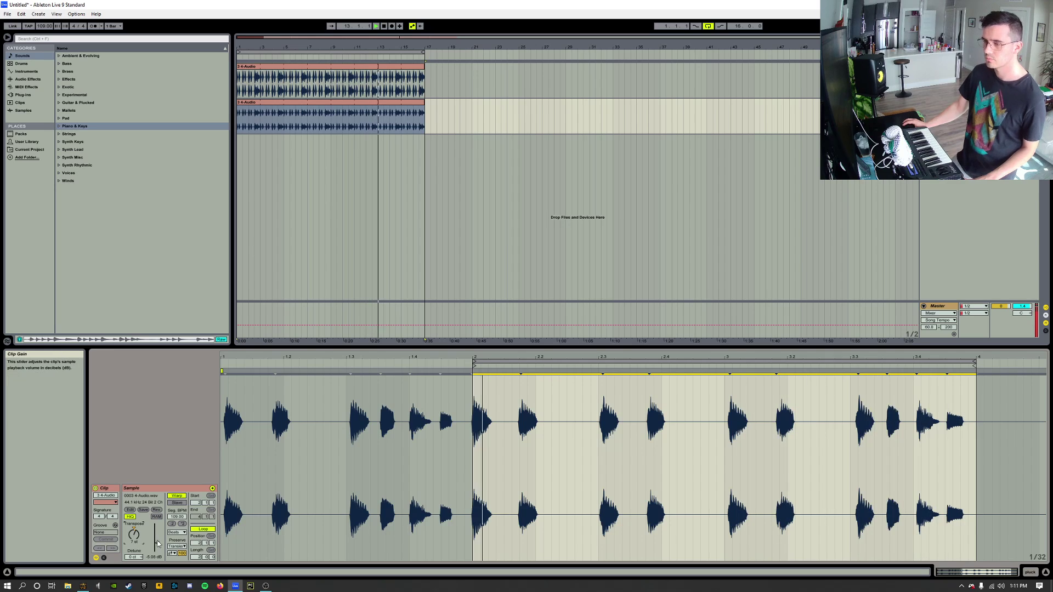
left_click_drag(155, 542, 157, 544)
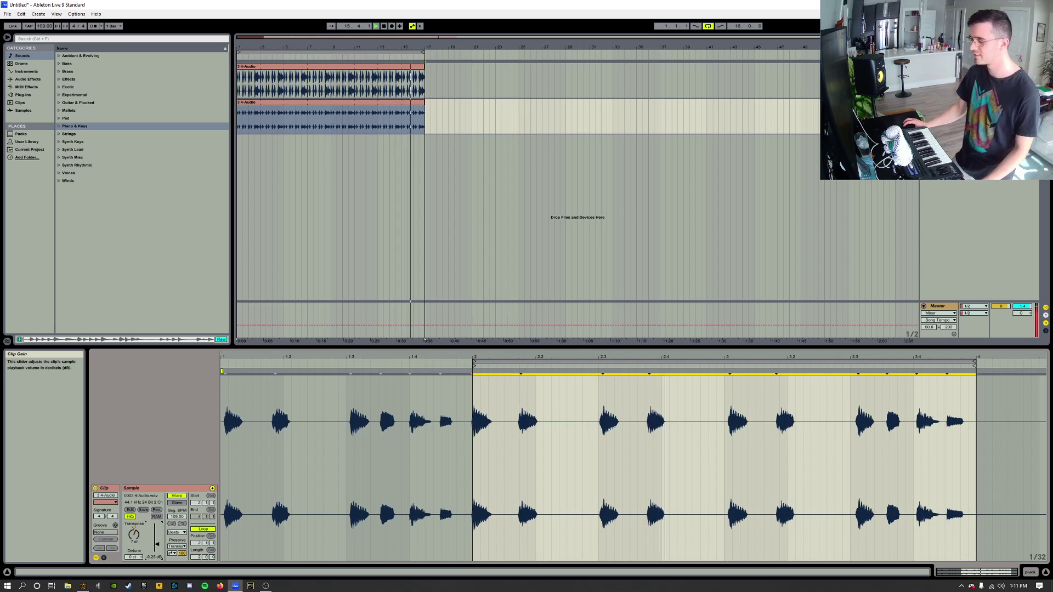
left_click_drag(157, 545, 157, 545)
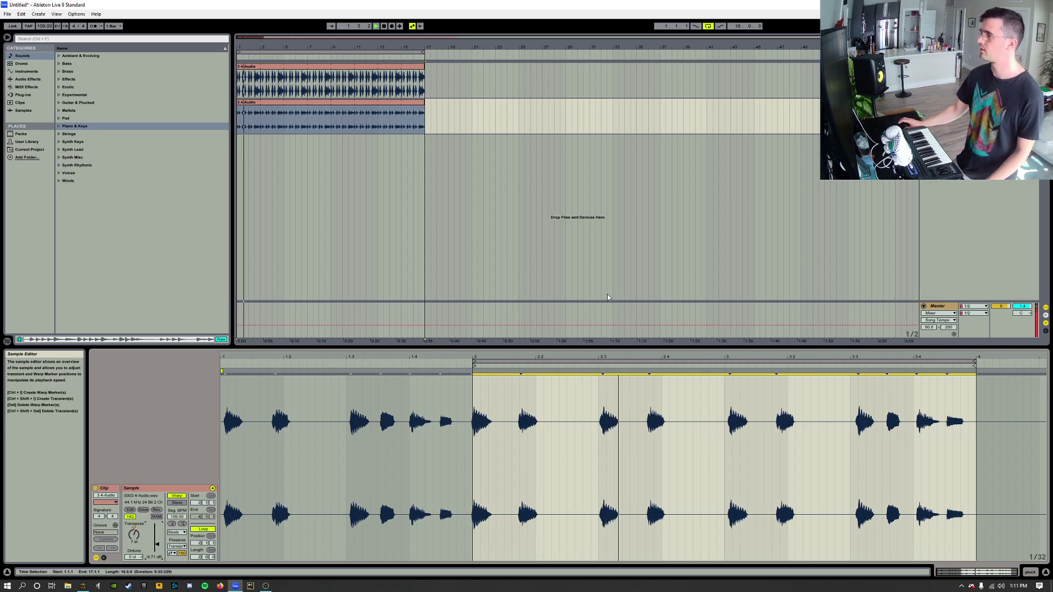
- Add a Compressor followed by a Limiter from the audio effects to the Master track
left_click(942, 309)
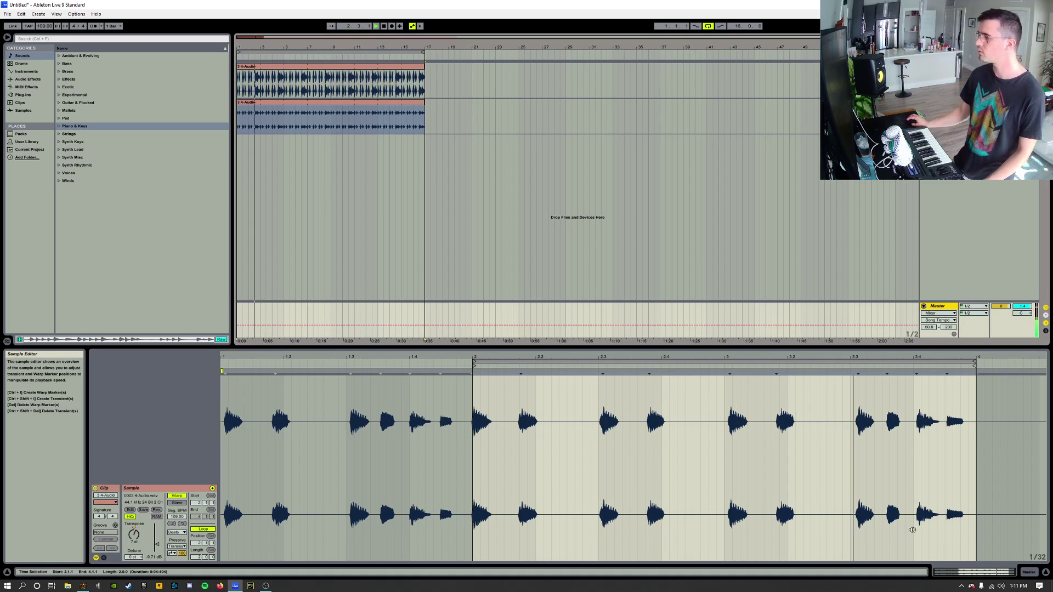
left_click(1029, 572)
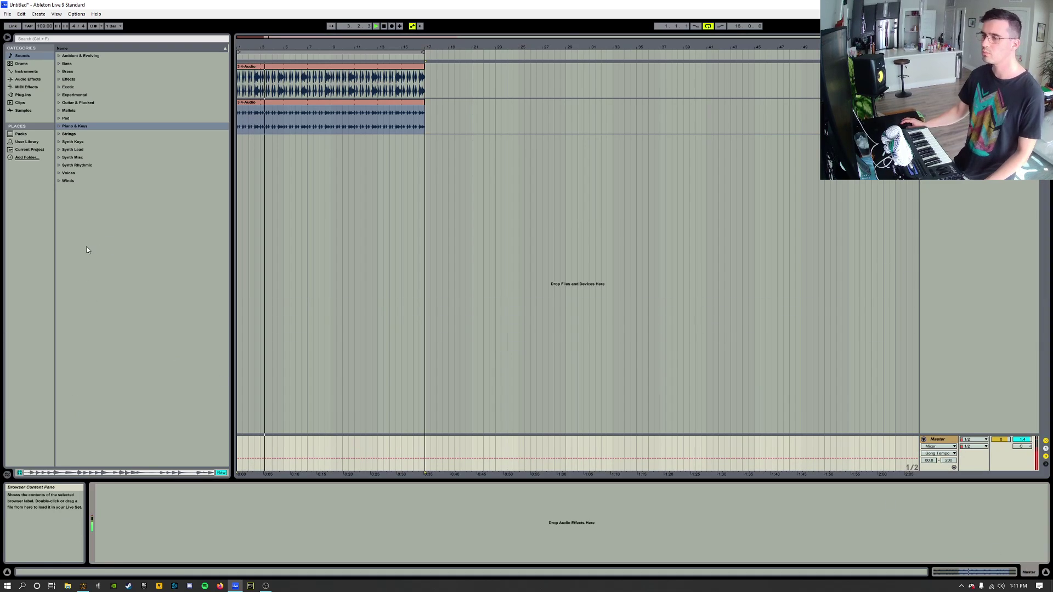
left_click(27, 79)
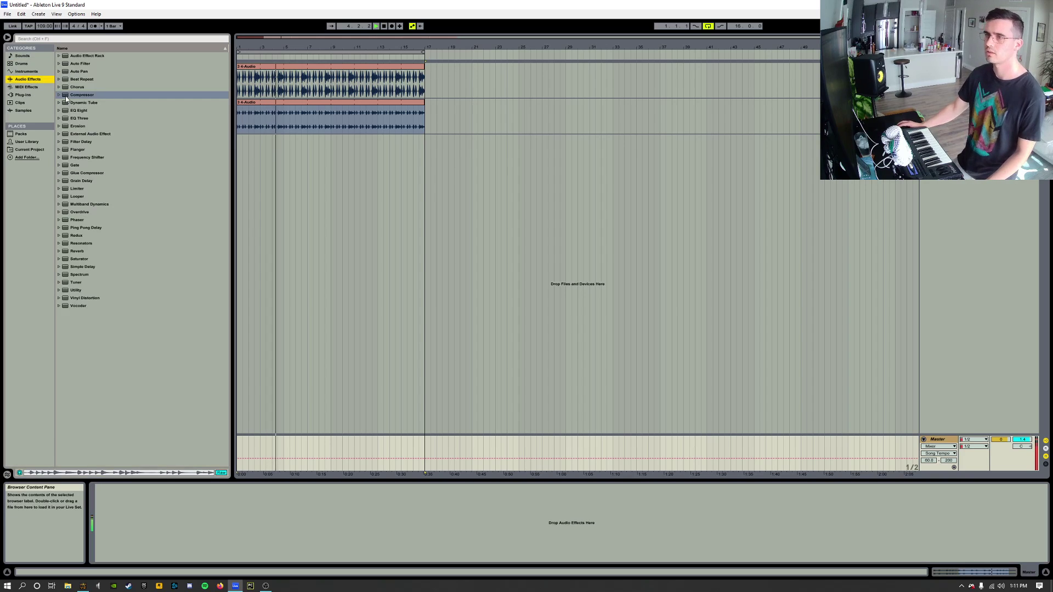
left_click_drag(82, 94, 164, 521)
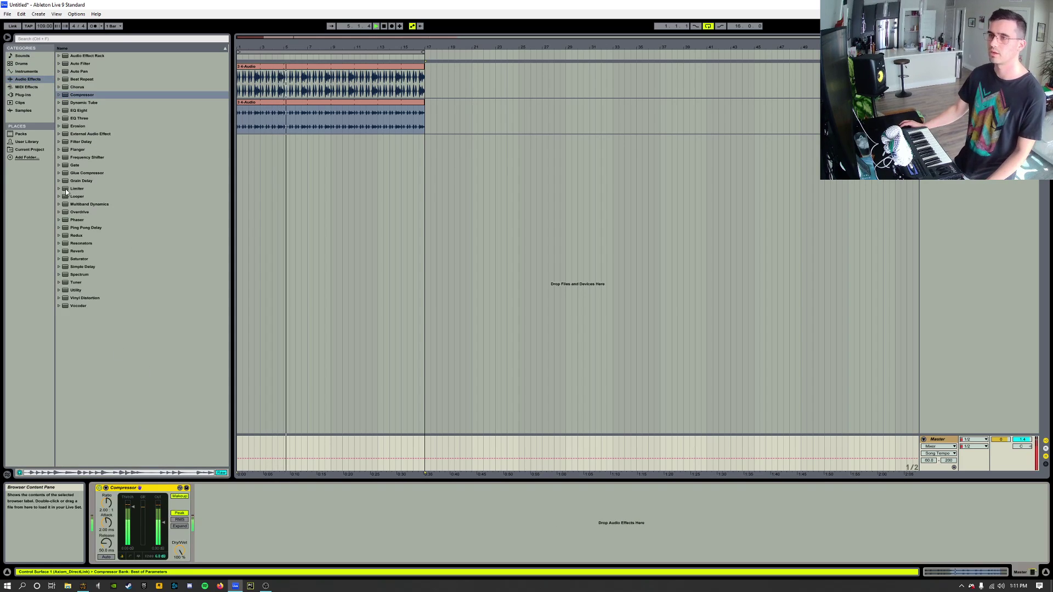
left_click_drag(65, 191, 713, 524)
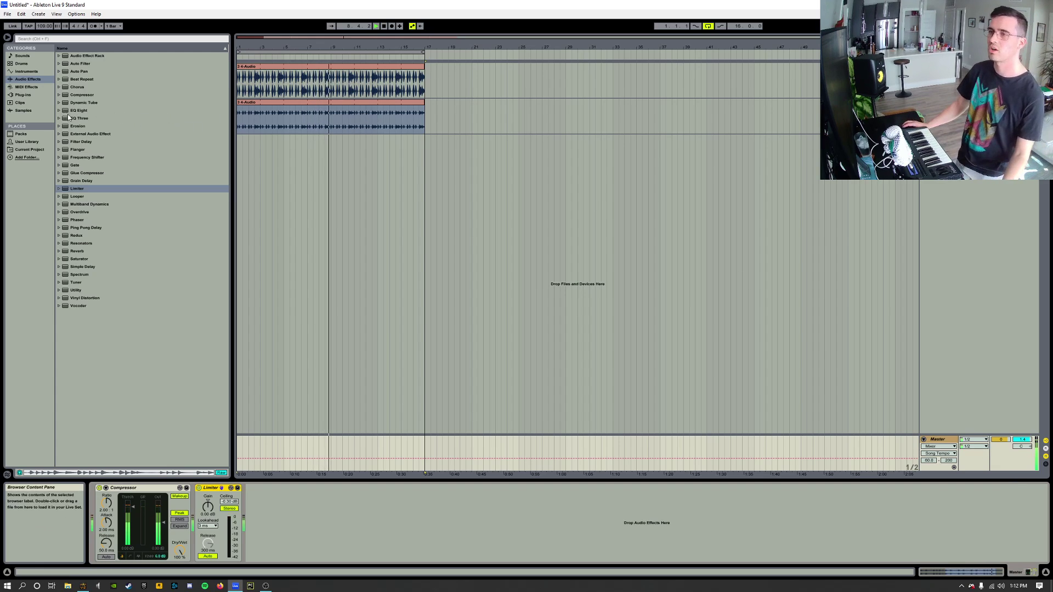
- Group the two pluck tracks and reduce the group track's height in the arrangement
left_click(939, 67)
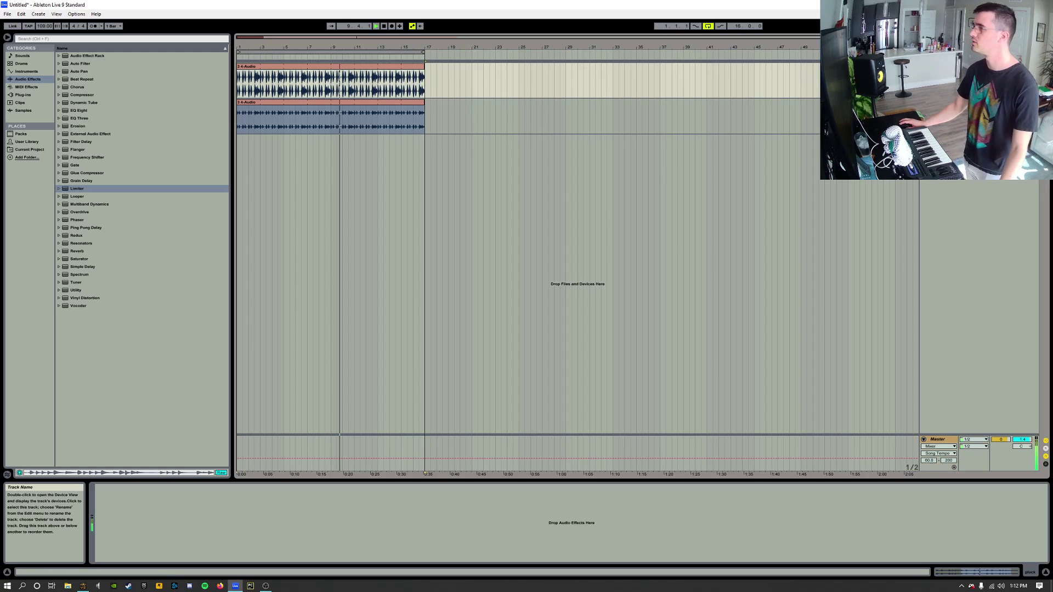
left_click(939, 103)
key("ctrl+g")
key("ctrl+f")
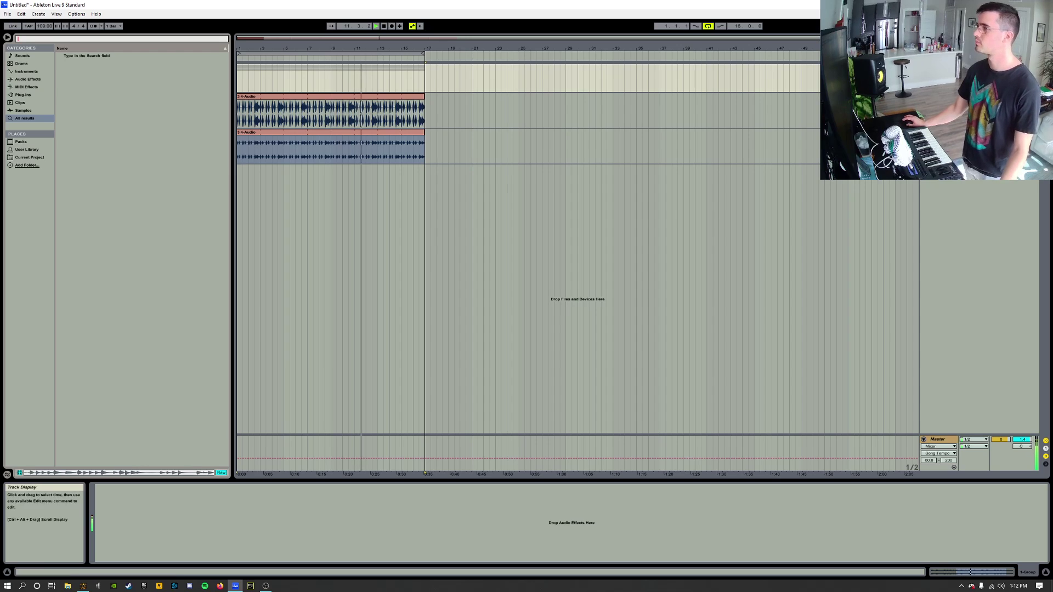
left_click(923, 67)
left_click(923, 67)
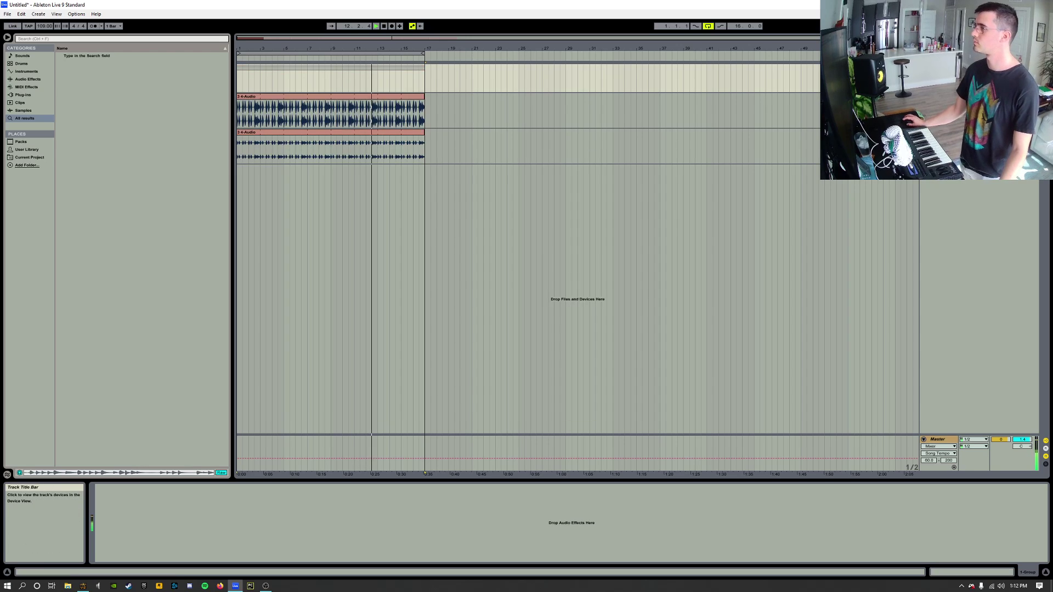
left_click(923, 67)
left_click(924, 67)
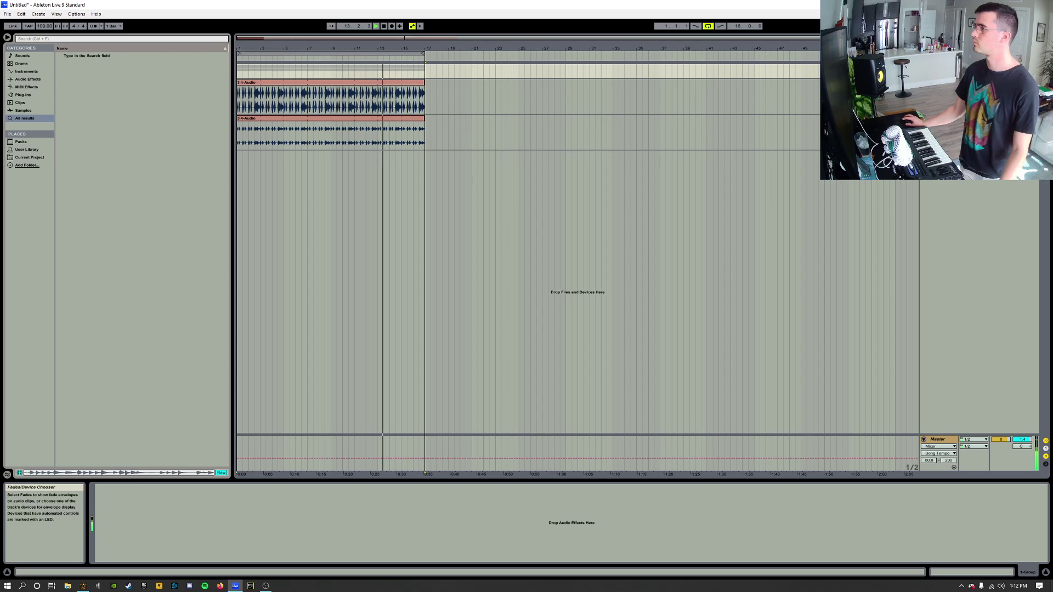
- Audition the five Brass presets in the Sounds library, compare the last two again, and collapse the Brass category
left_click(22, 56)
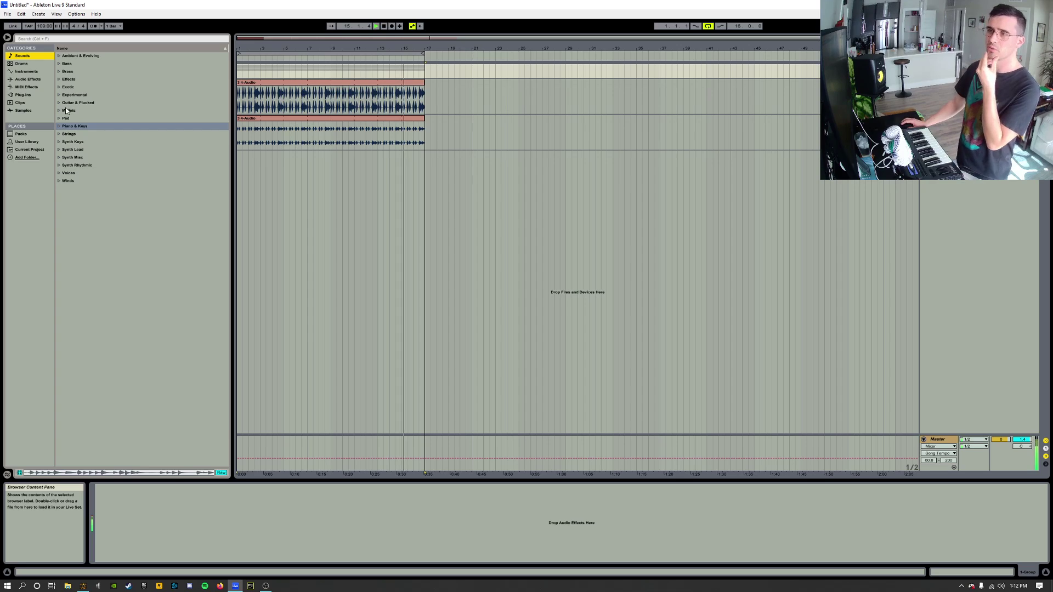
left_click(59, 71)
left_click(87, 79)
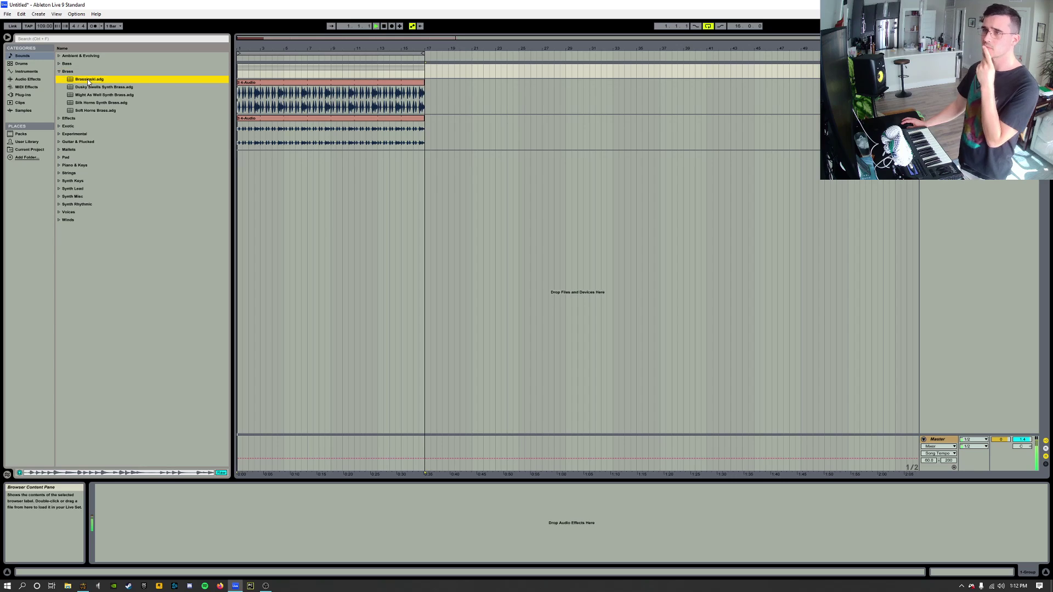
left_click(87, 87)
left_click(88, 95)
left_click(89, 103)
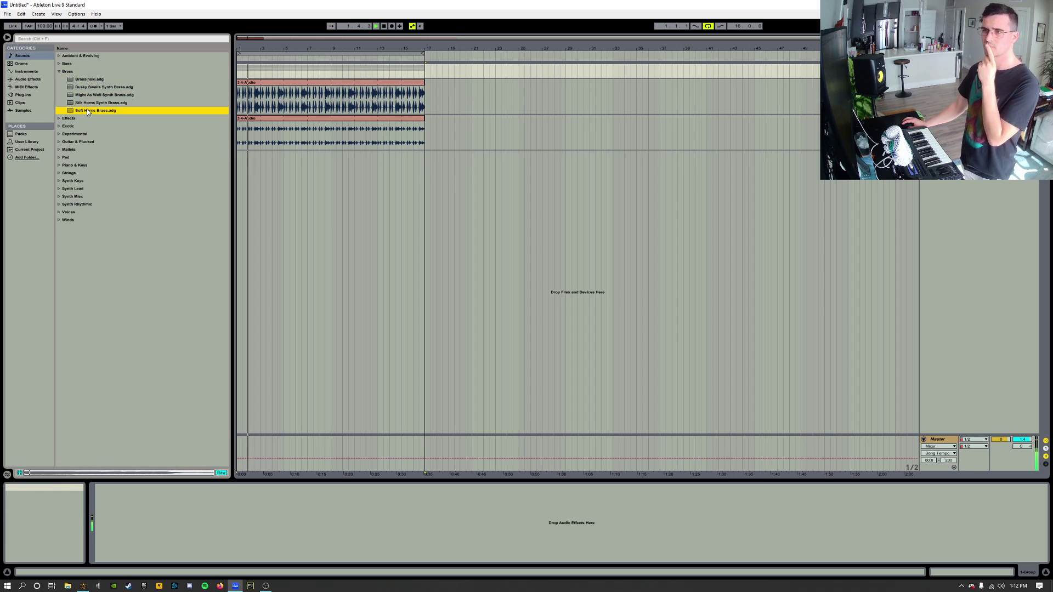
left_click(87, 111)
left_click(88, 103)
left_click(85, 112)
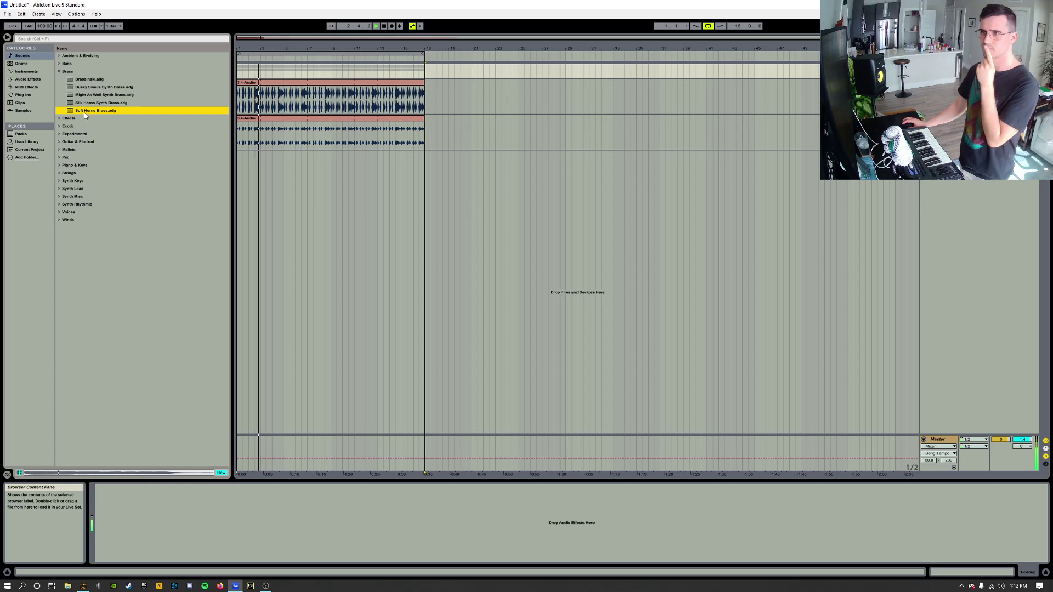
left_click(59, 73)
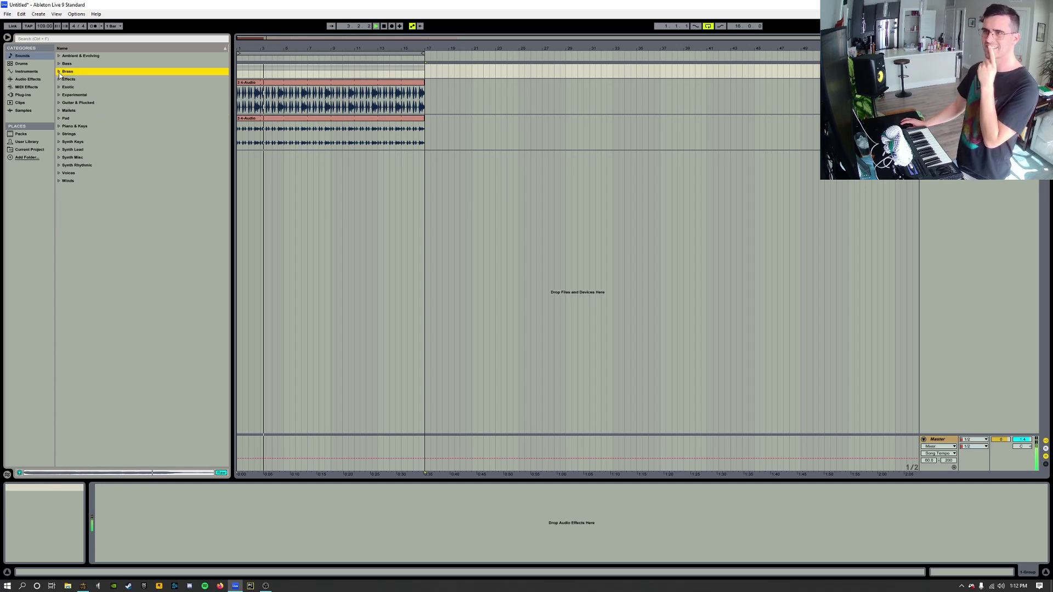
- Expand the Synth Lead category and audition its presets in order from 10 Saws Lead to Electric Screamer Lead
left_click(58, 149)
left_click(91, 165)
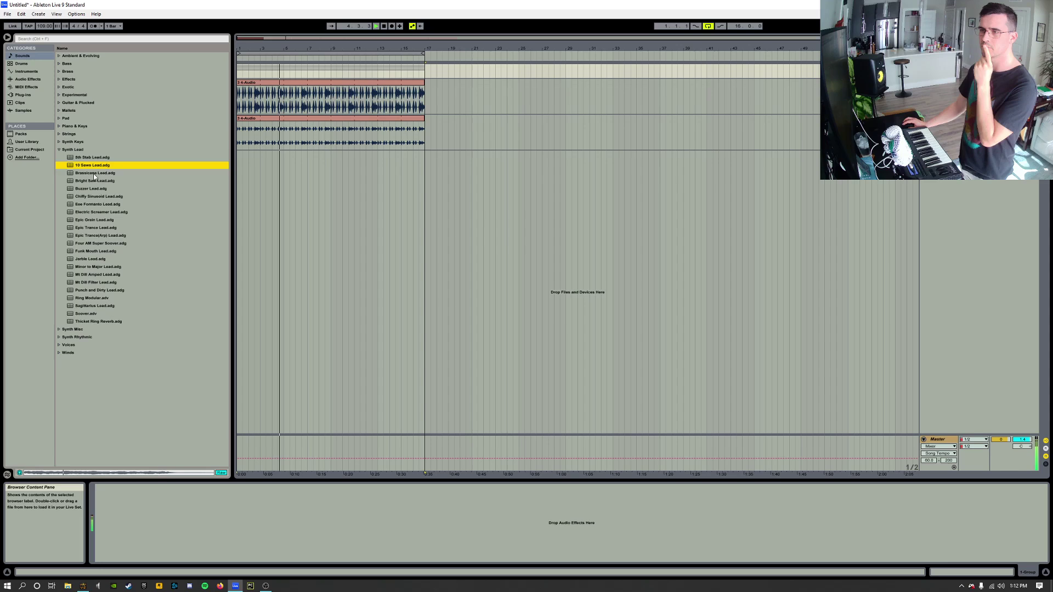
left_click(93, 173)
left_click(91, 181)
left_click(91, 189)
left_click(91, 197)
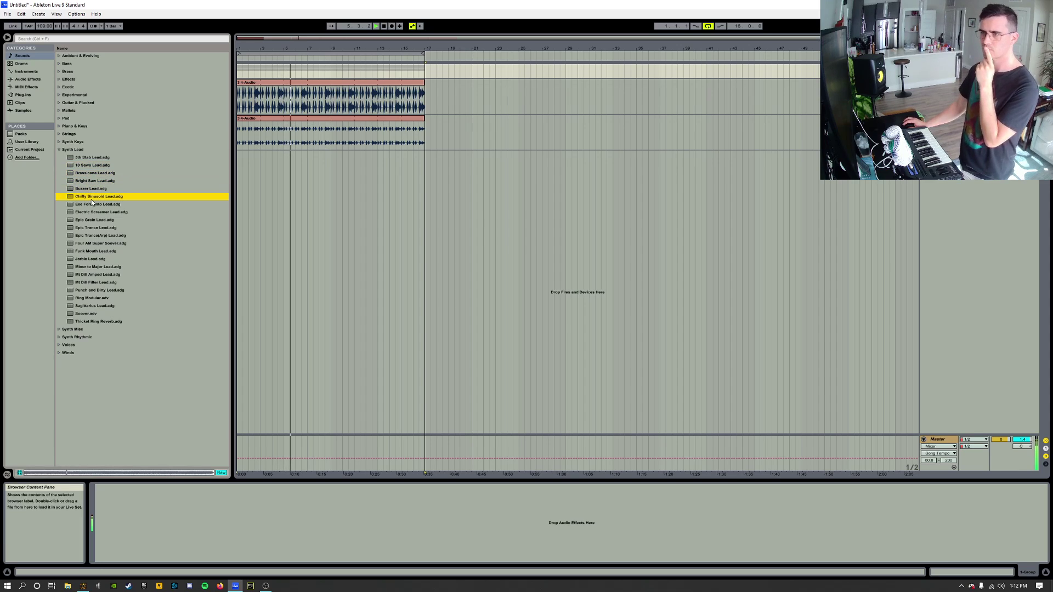
left_click(92, 204)
left_click(91, 213)
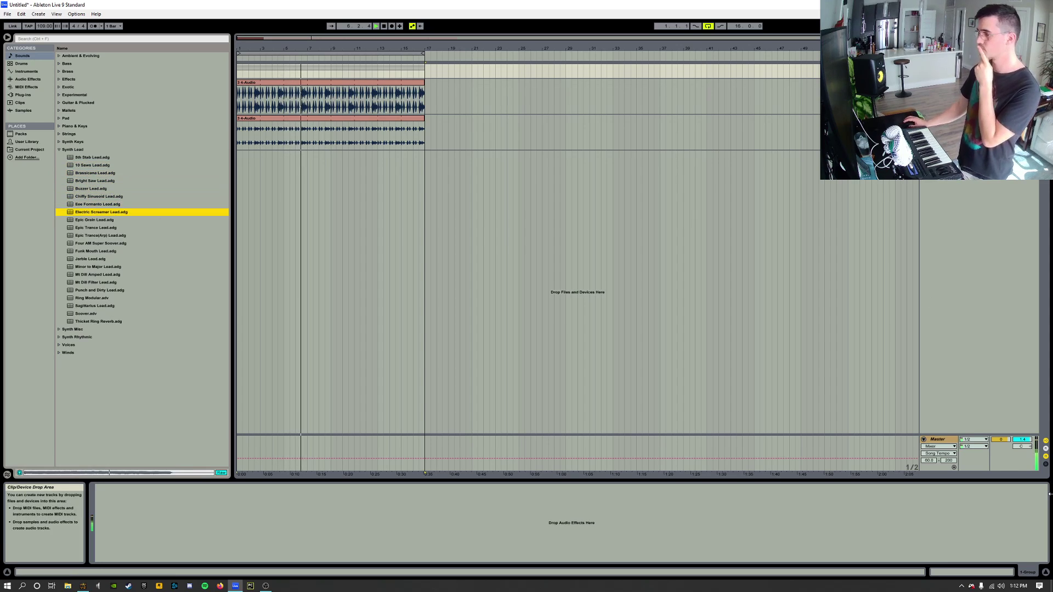
left_click(527, 336)
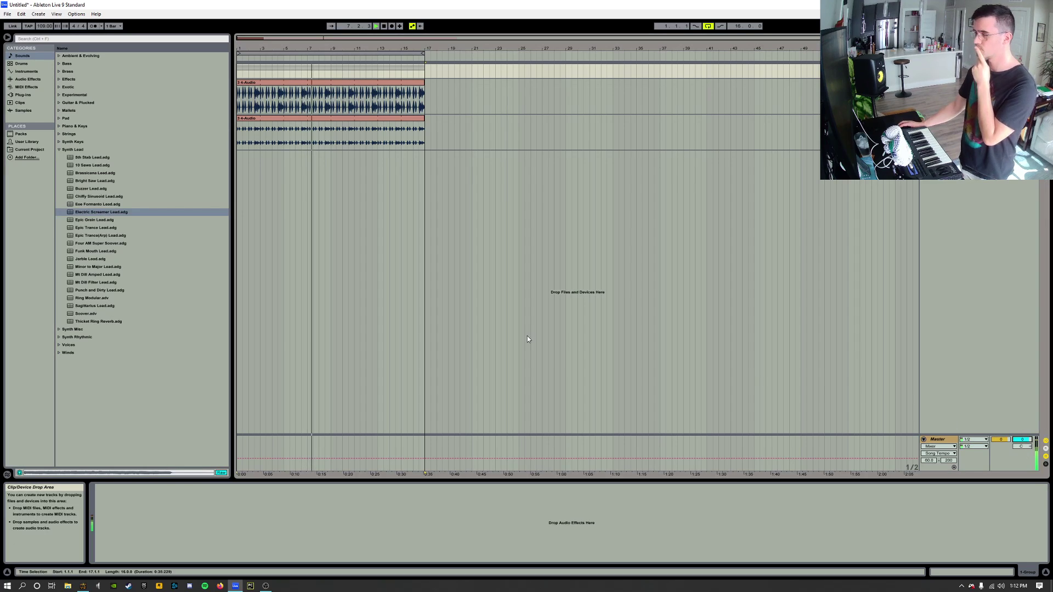
- Audition the Synth Lead presets following Electric Screamer Lead through the one after Minor to Major Lead, and replay Minor to Major Lead
left_click(97, 219)
left_click(95, 227)
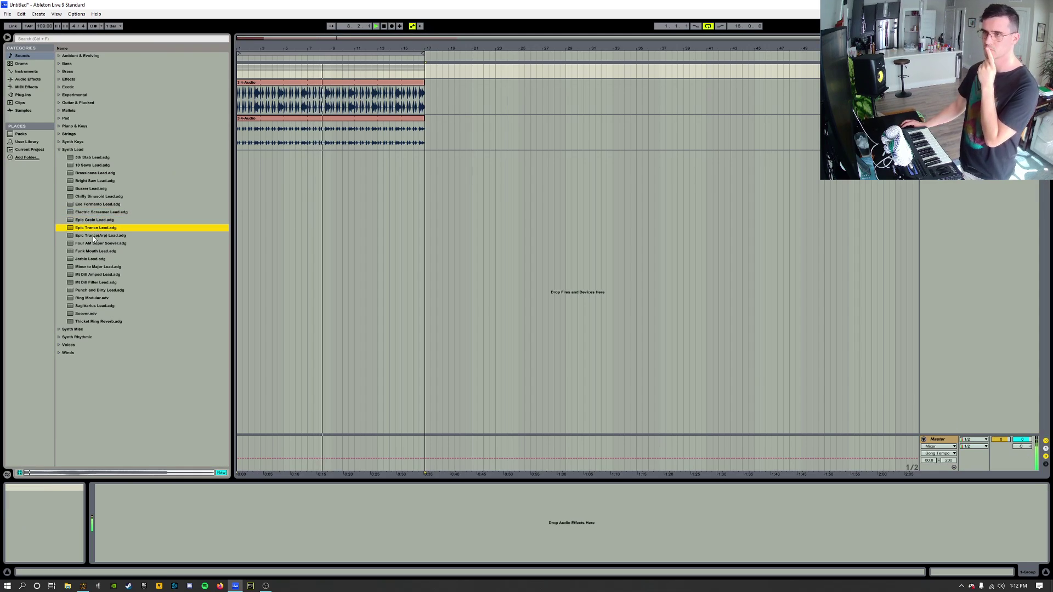
left_click(93, 236)
left_click(88, 244)
left_click(89, 252)
left_click(88, 258)
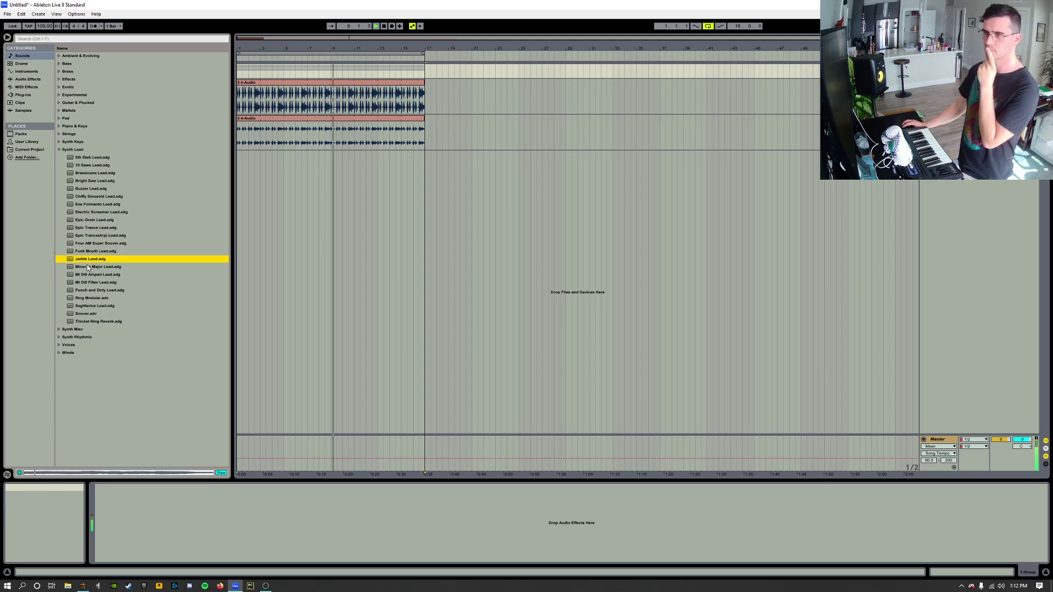
left_click(89, 267)
left_click(90, 274)
left_click(92, 268)
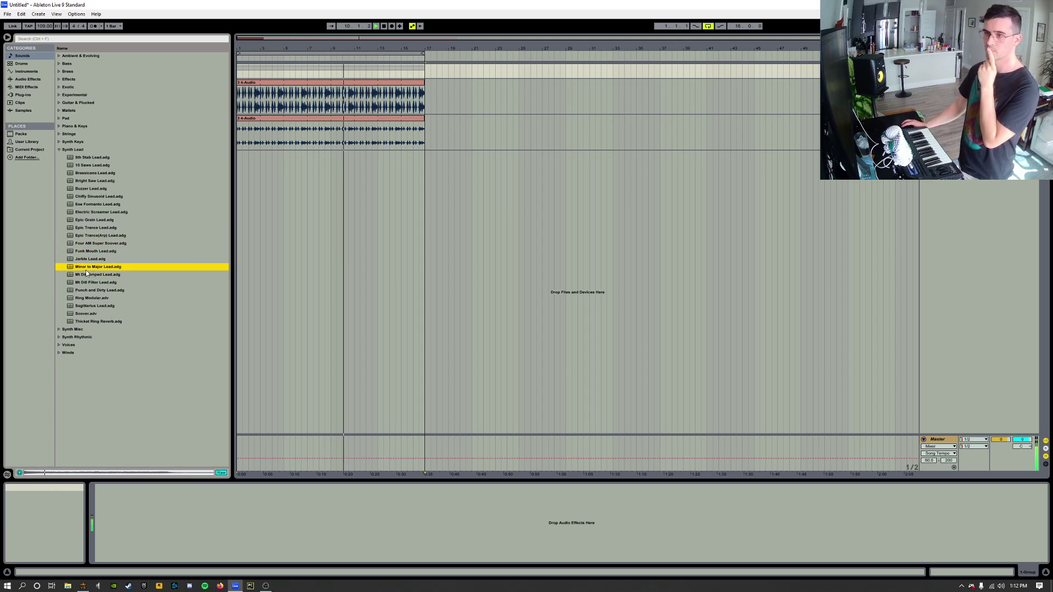
- Audition the remaining Synth Lead presets from Mt Dill Filter Lead to Thicket Ring Reverb, and collapse the folder
left_click(90, 282)
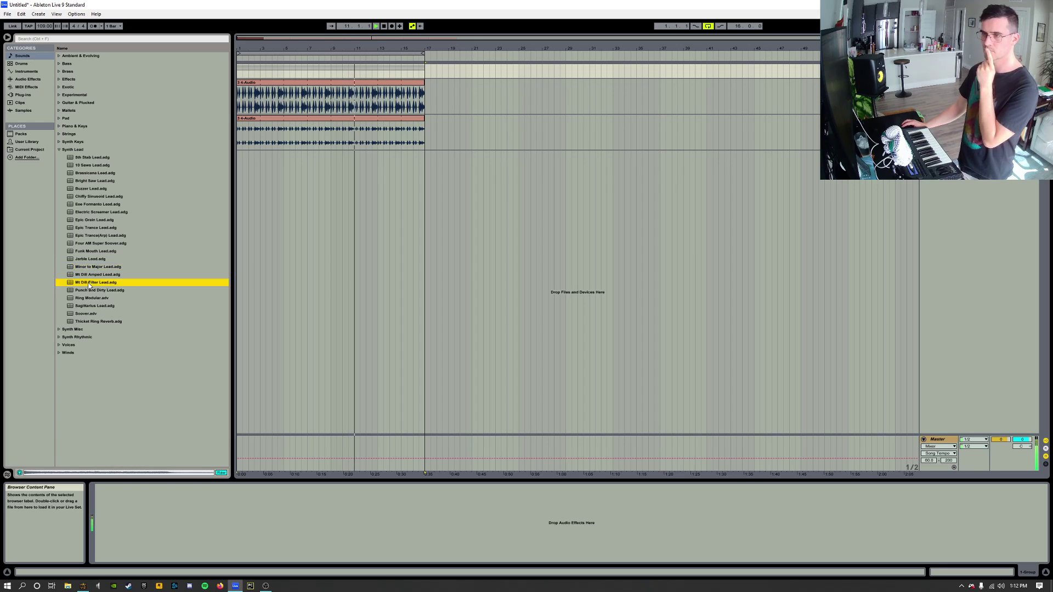
left_click(88, 290)
left_click(86, 298)
left_click(85, 314)
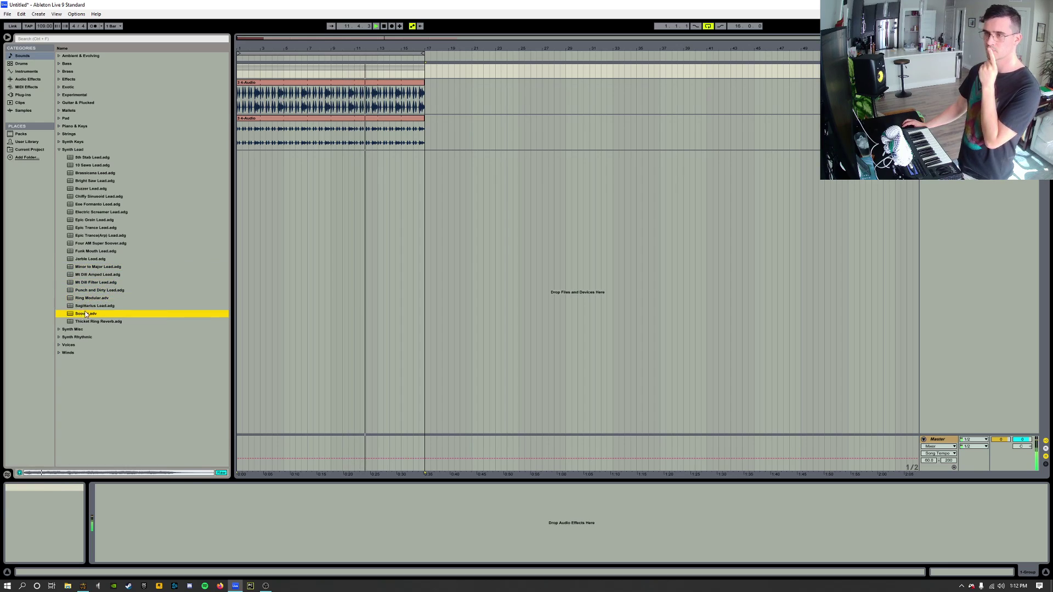
left_click(86, 306)
left_click(87, 321)
left_click(62, 149)
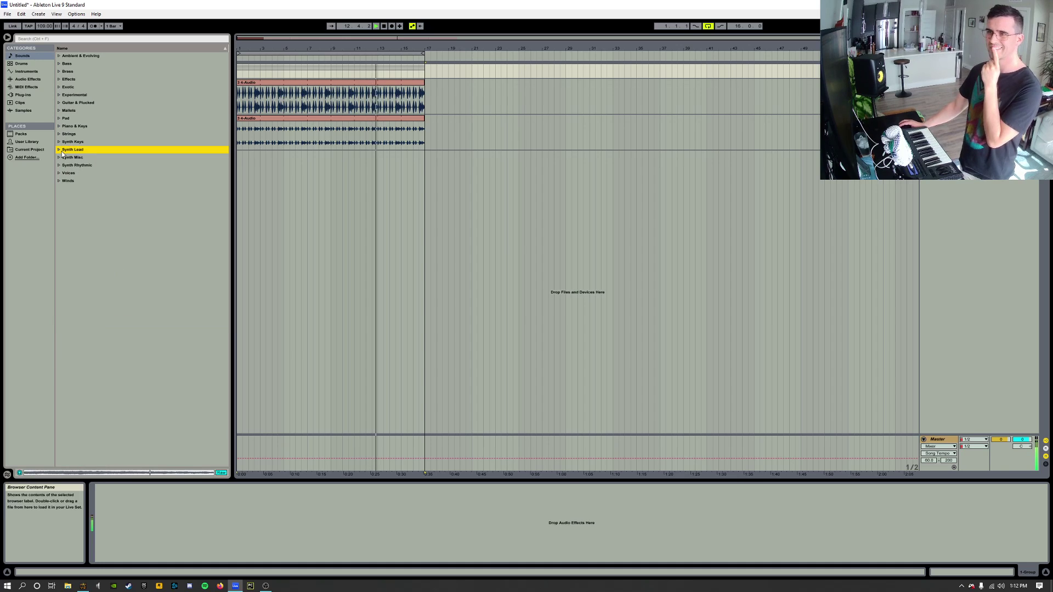
- Load the Z3TA+ 2_64 plug-in instrument onto a new track below the two audio tracks
left_click(24, 95)
left_click(61, 56)
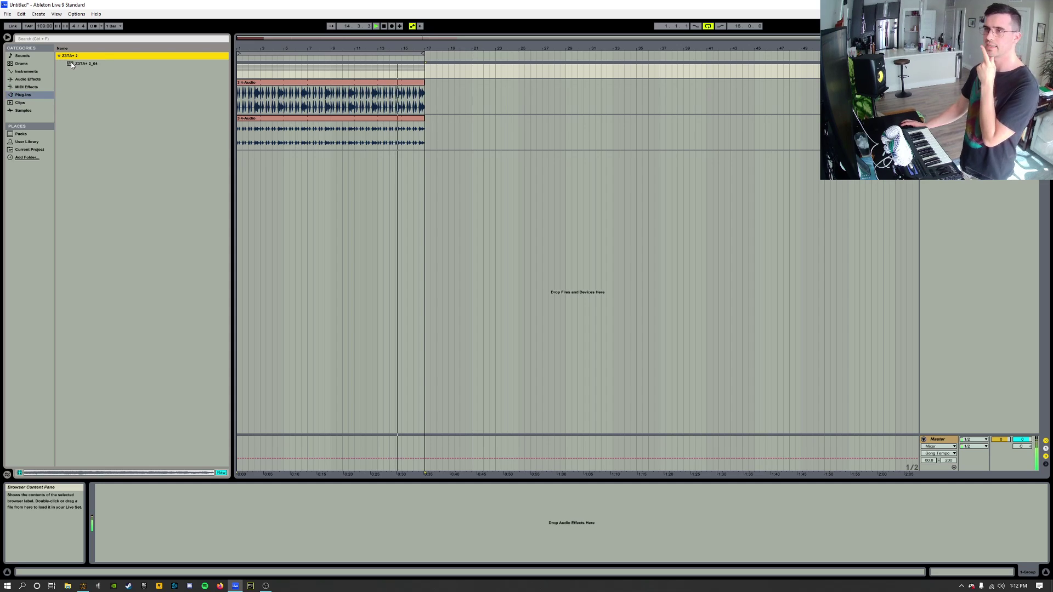
left_click_drag(71, 65, 496, 218)
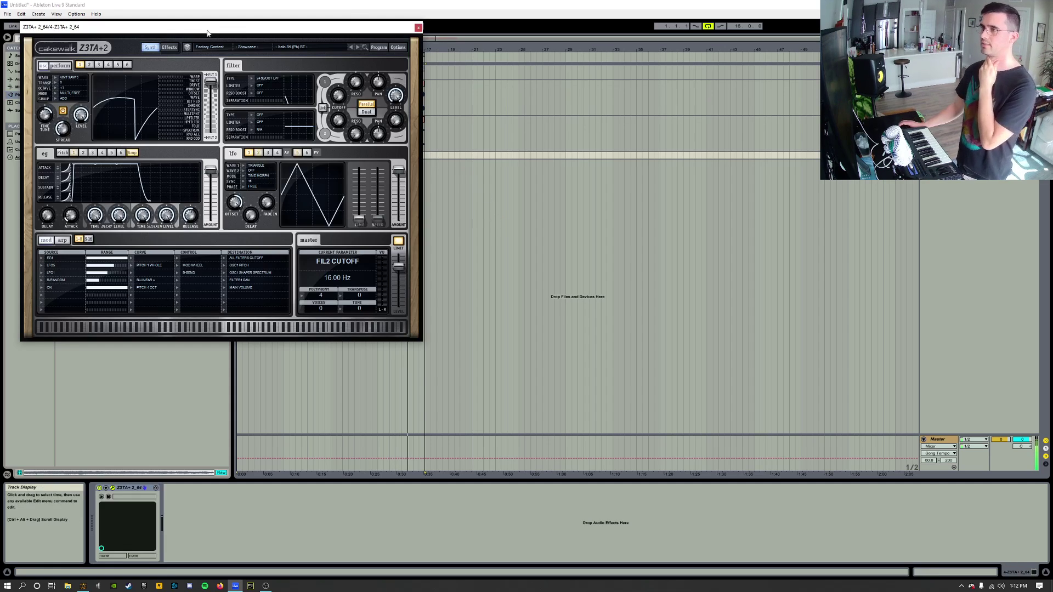
- Reset the Z3TA+ 2 program to a blank patch and set oscillator 1's waveform to Saw + Sin Oct
left_click(211, 48)
left_click(379, 48)
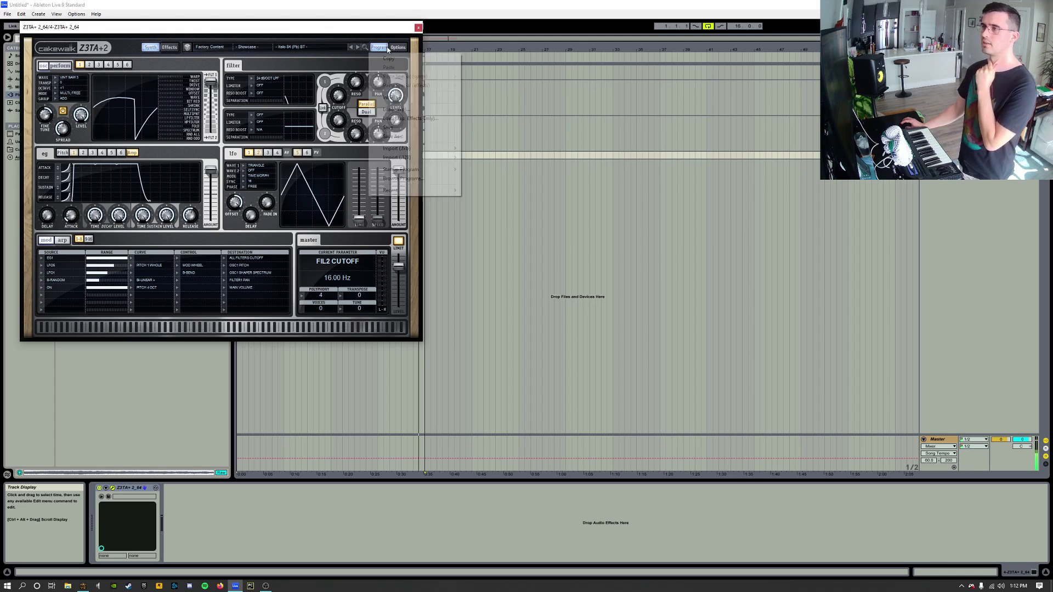
left_click(390, 96)
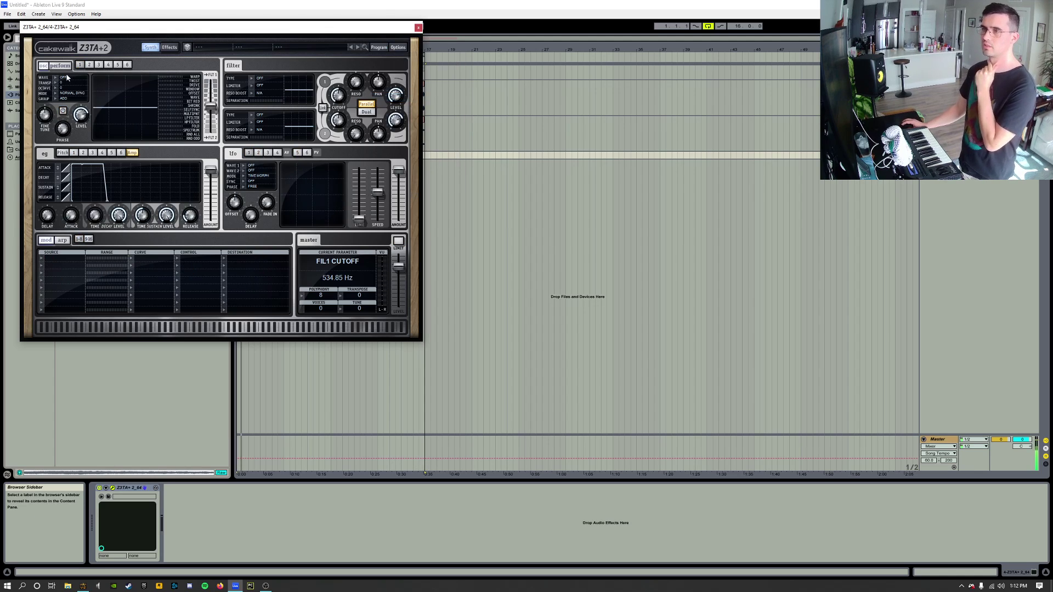
left_click(67, 77)
mouse_move(106, 114)
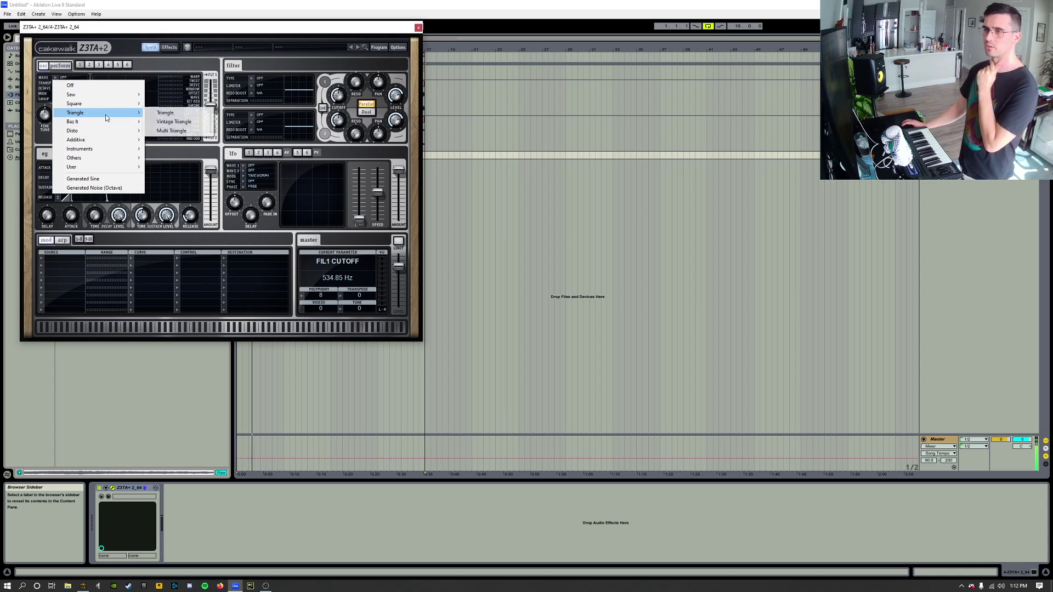
mouse_move(100, 96)
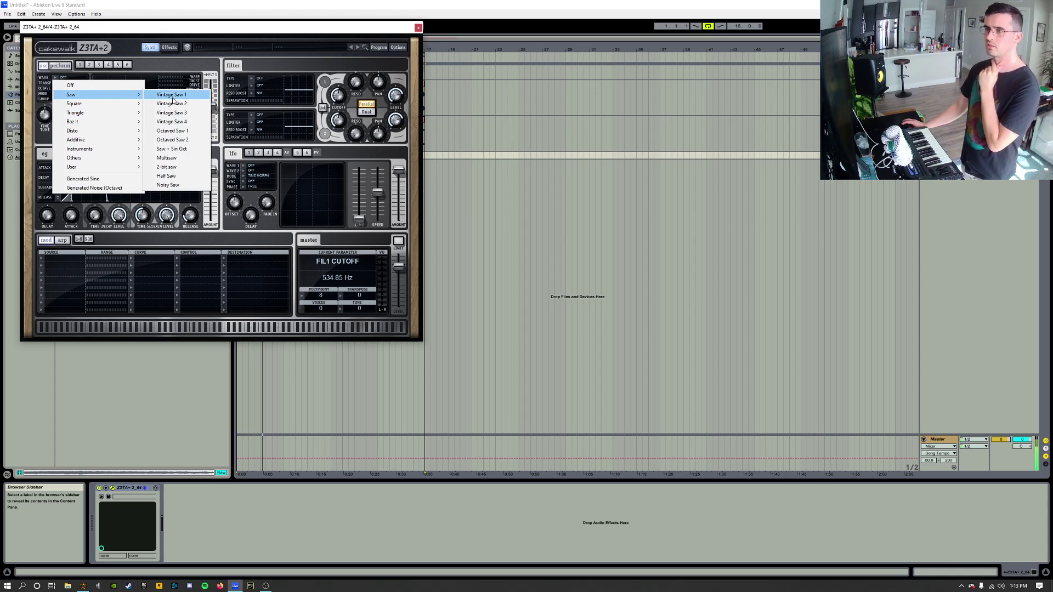
left_click(180, 149)
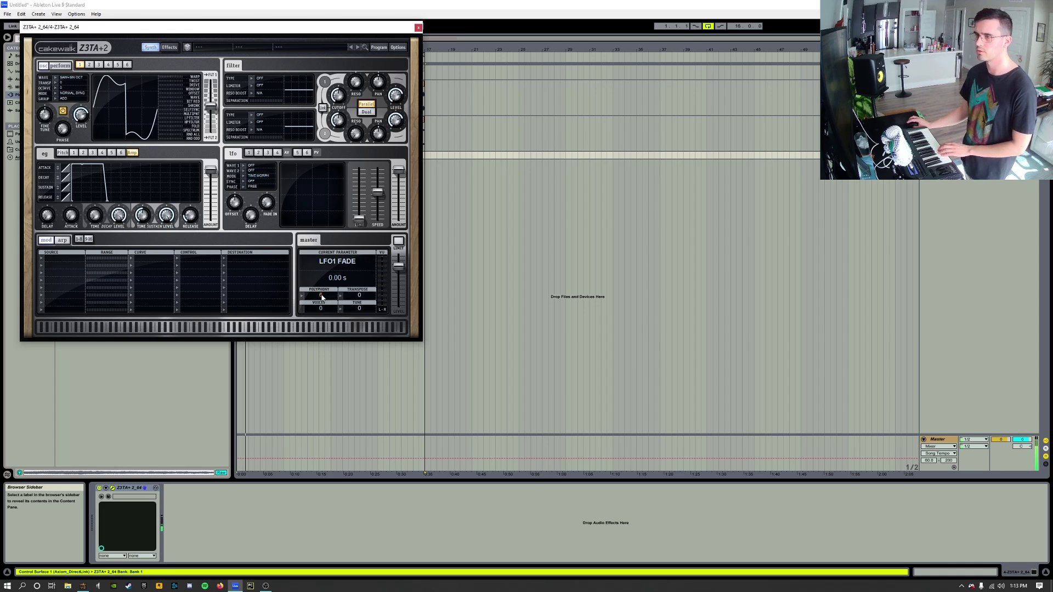
- Set the synth's polyphony to 1 and shape a short plucky amp envelope with minimal sustain and a decay level of 99%
left_click_drag(321, 296, 322, 299)
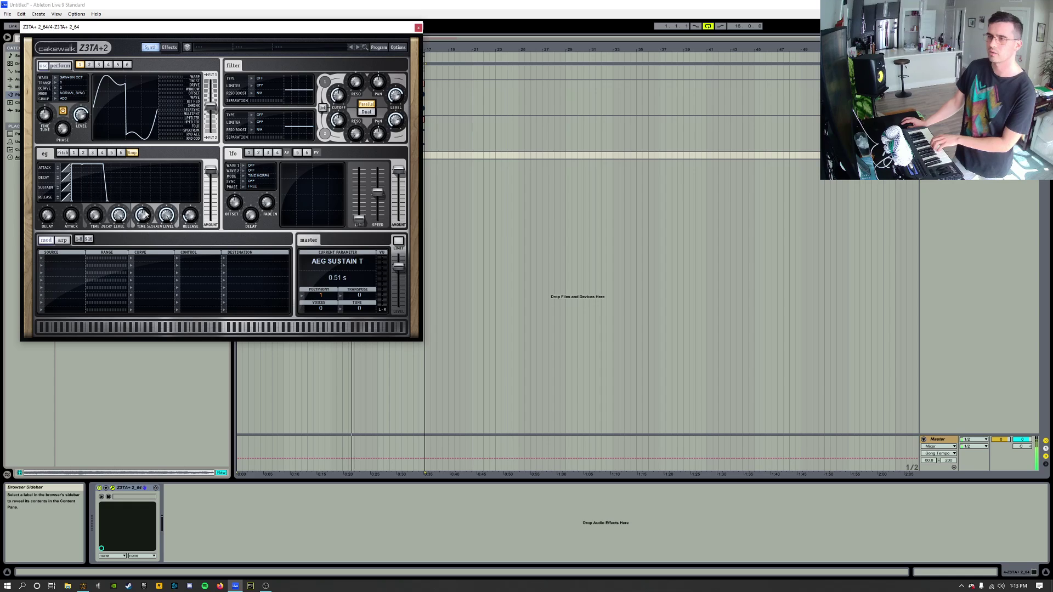
left_click_drag(166, 212, 179, 313)
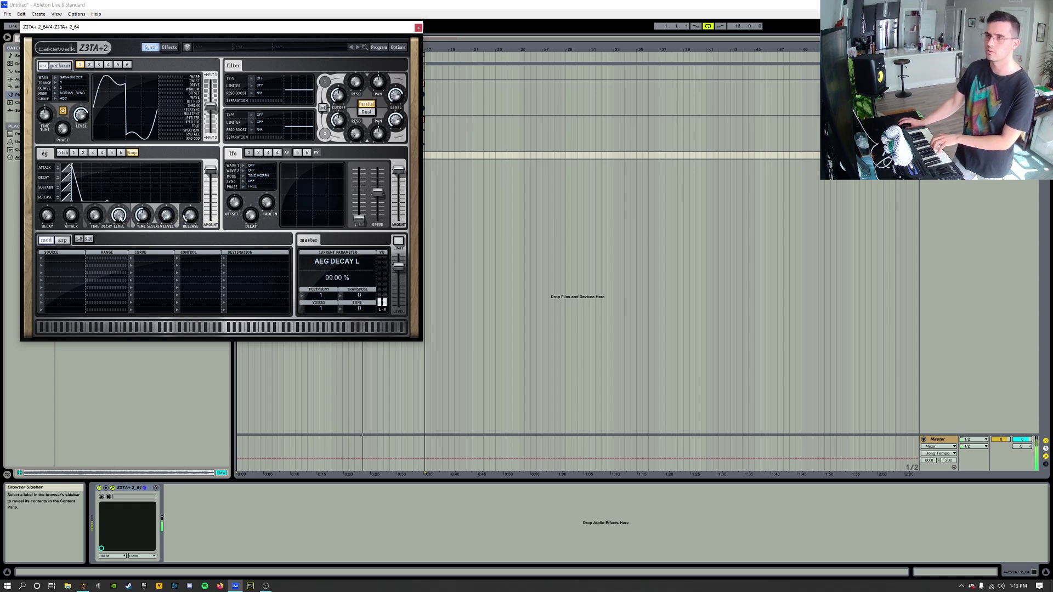
left_click_drag(120, 216, 120, 235)
left_click_drag(78, 196, 78, 189)
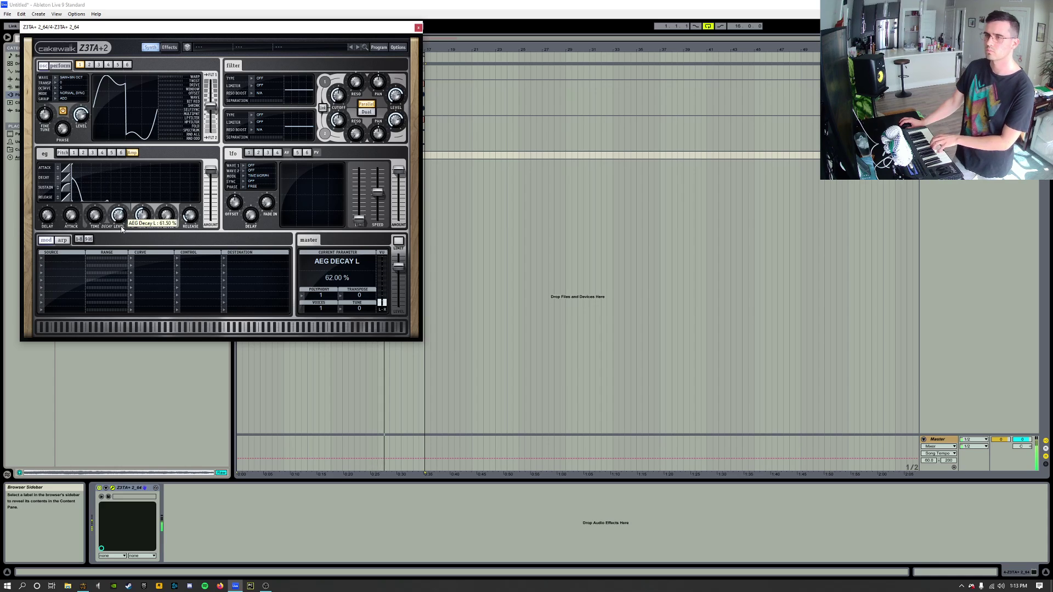
left_click_drag(119, 220, 121, 198)
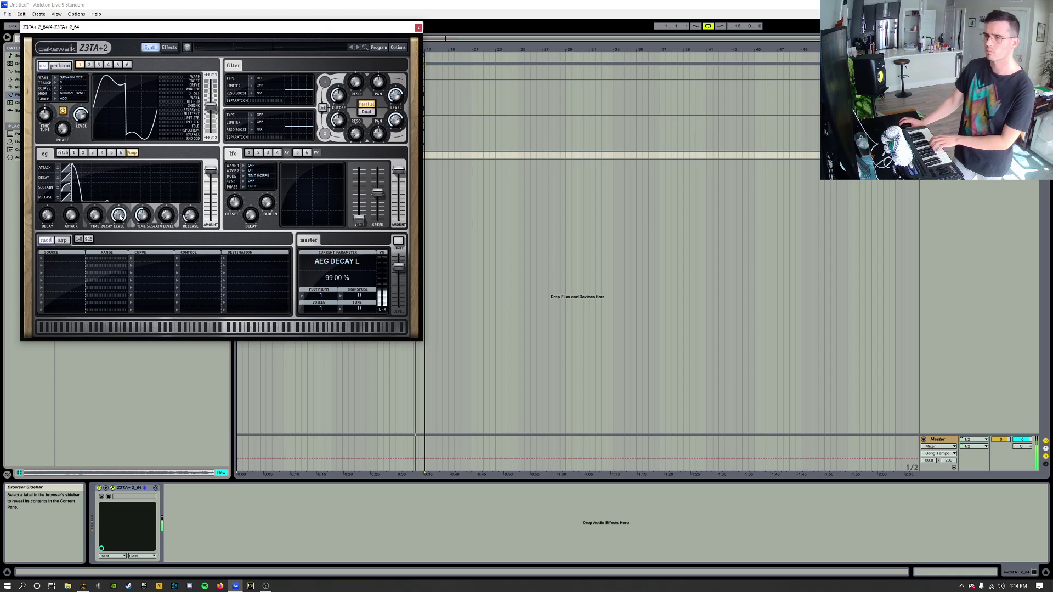
mouse_move(94, 215)
left_mouse_down()
mouse_move(97, 179)
mouse_move(97, 216)
left_mouse_up()
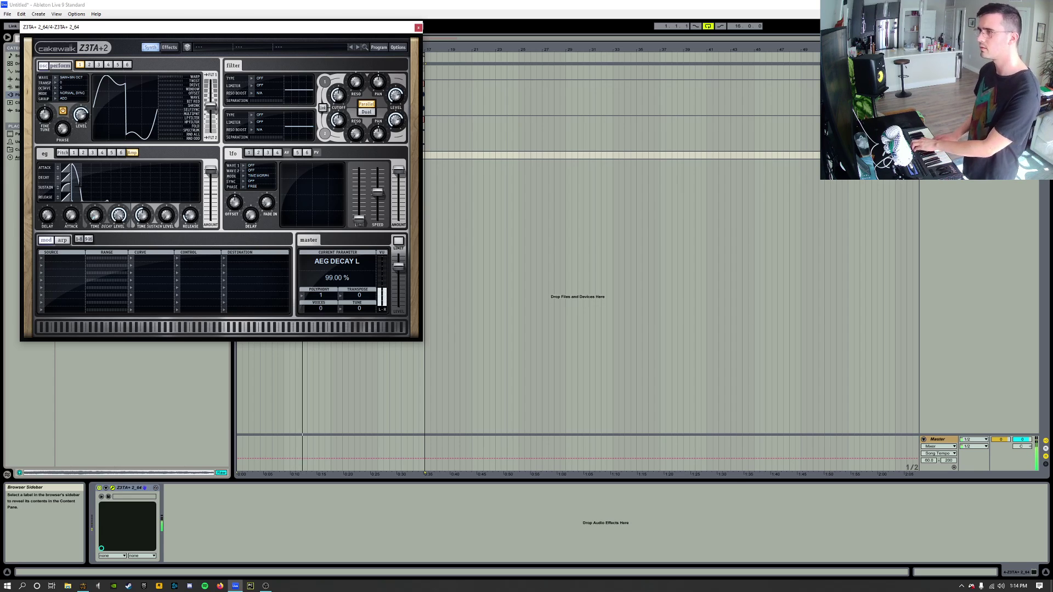
- Move the synth window off the tracks, record a synth part over the 16-bar loop, and set the global quantization to None
left_click_drag(295, 27, 738, 92)
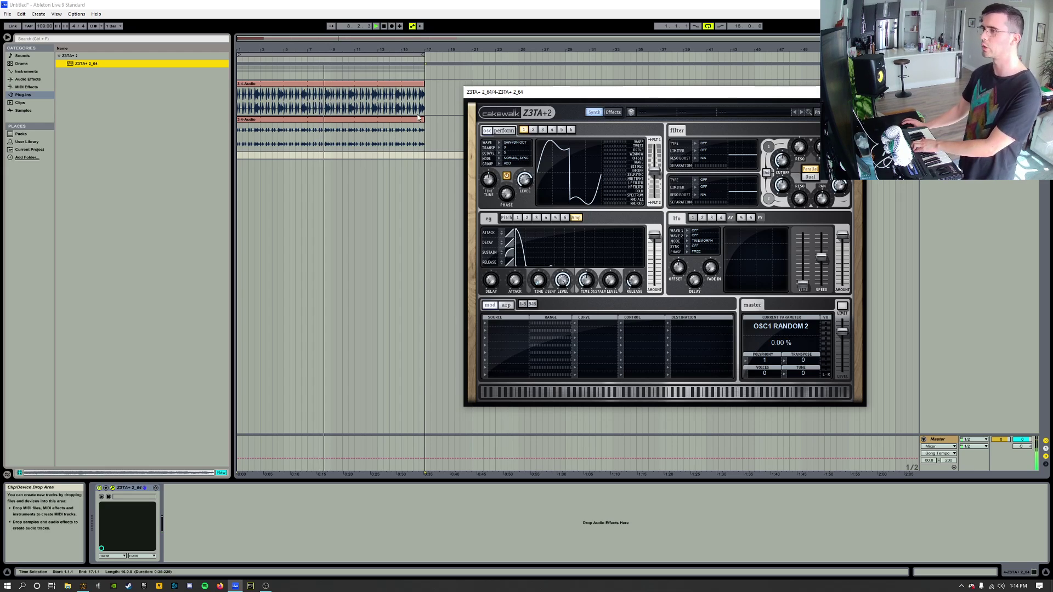
left_click(392, 26)
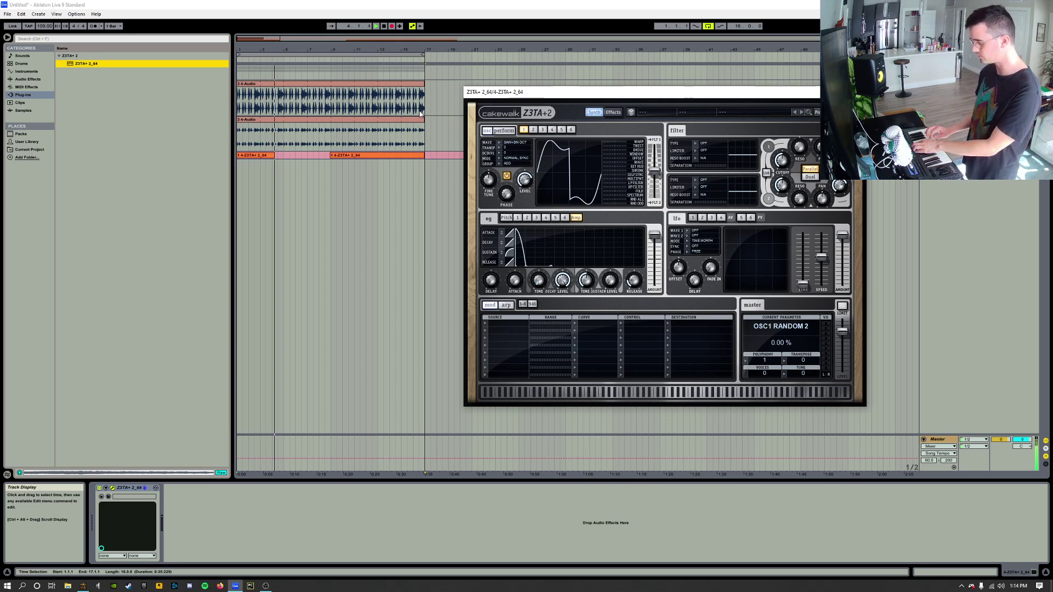
key("space")
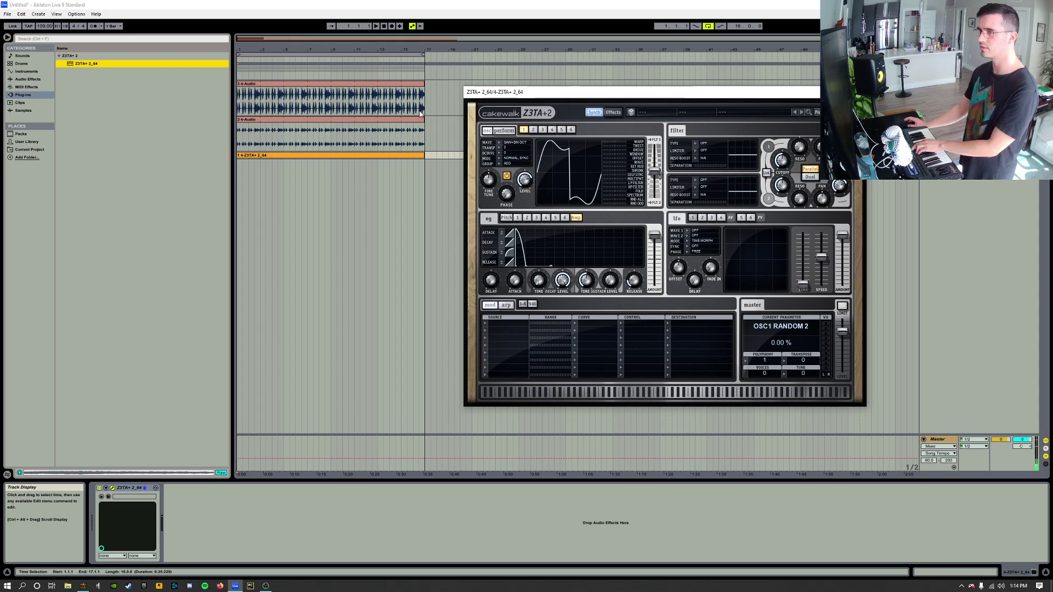
left_click(118, 27)
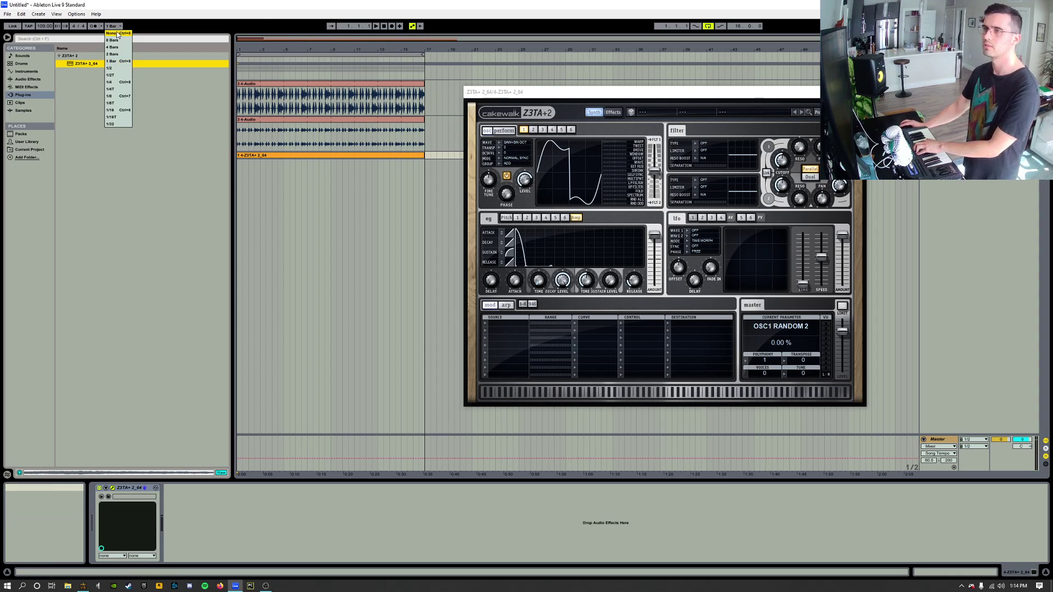
left_click(117, 34)
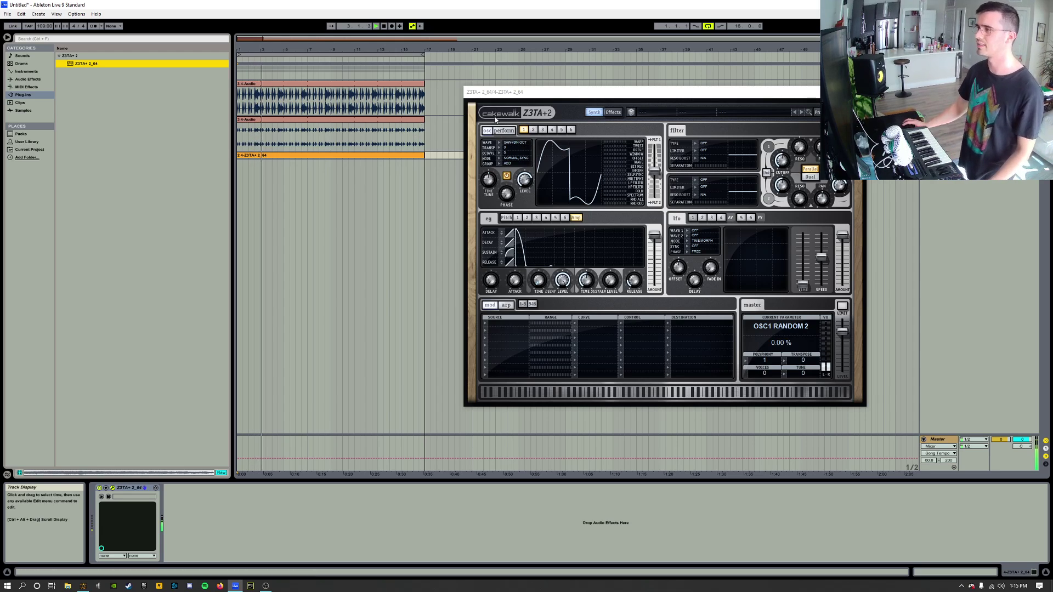
- Unfold the Z3TA+ 2 track and open its recorded clip in the note editor, moving the synth window clear of the notes
left_click(923, 155)
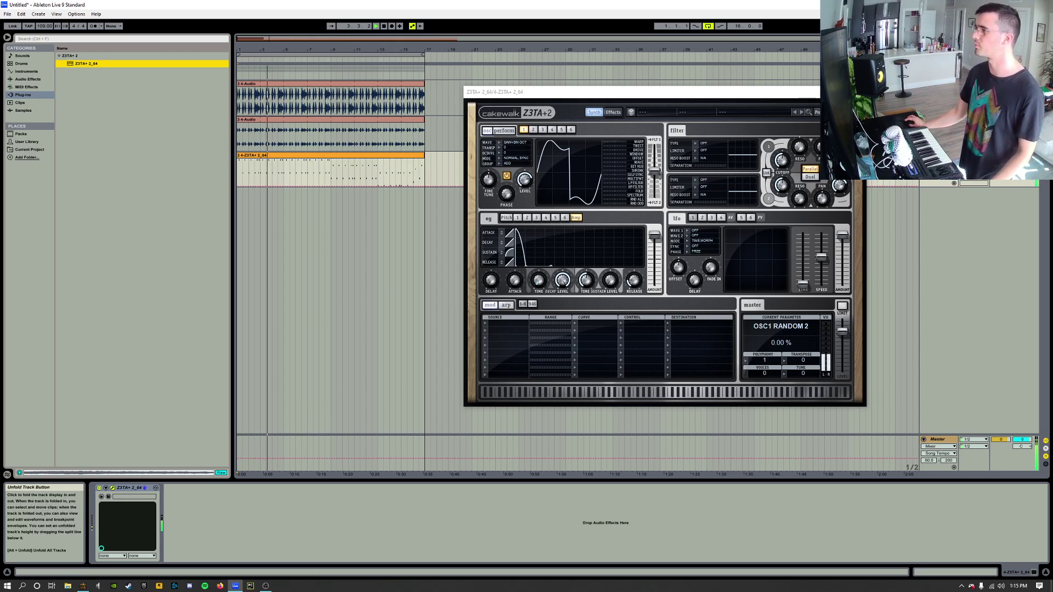
left_click(252, 159)
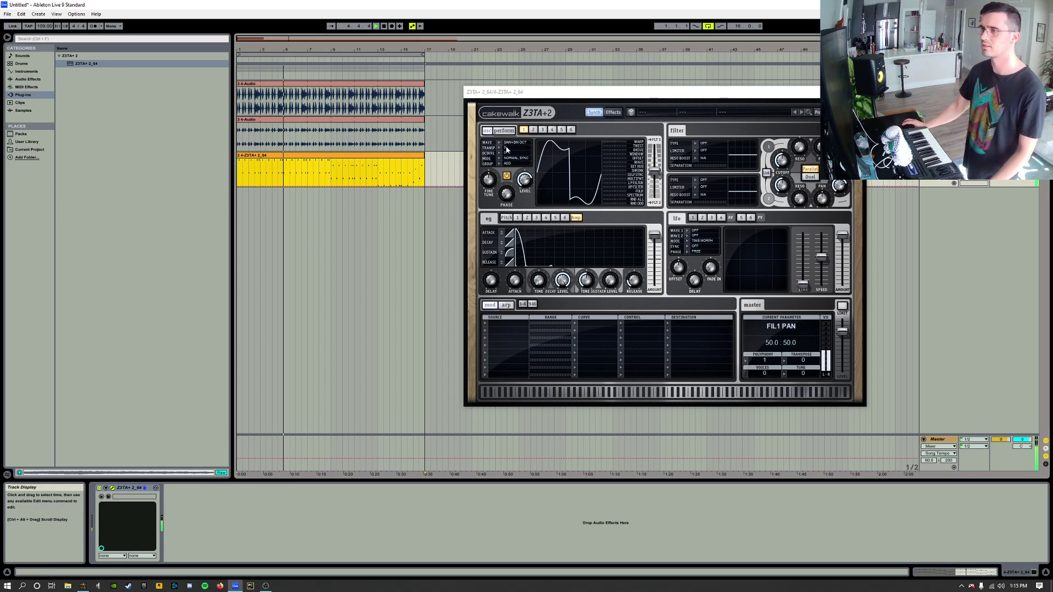
left_click(927, 572)
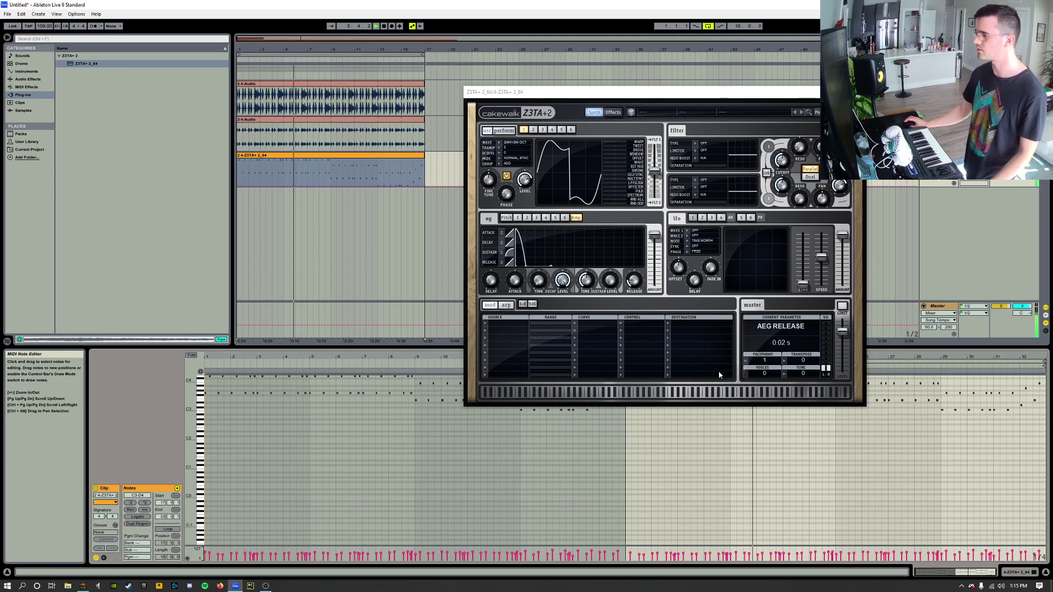
left_click_drag(675, 91, 591, 18)
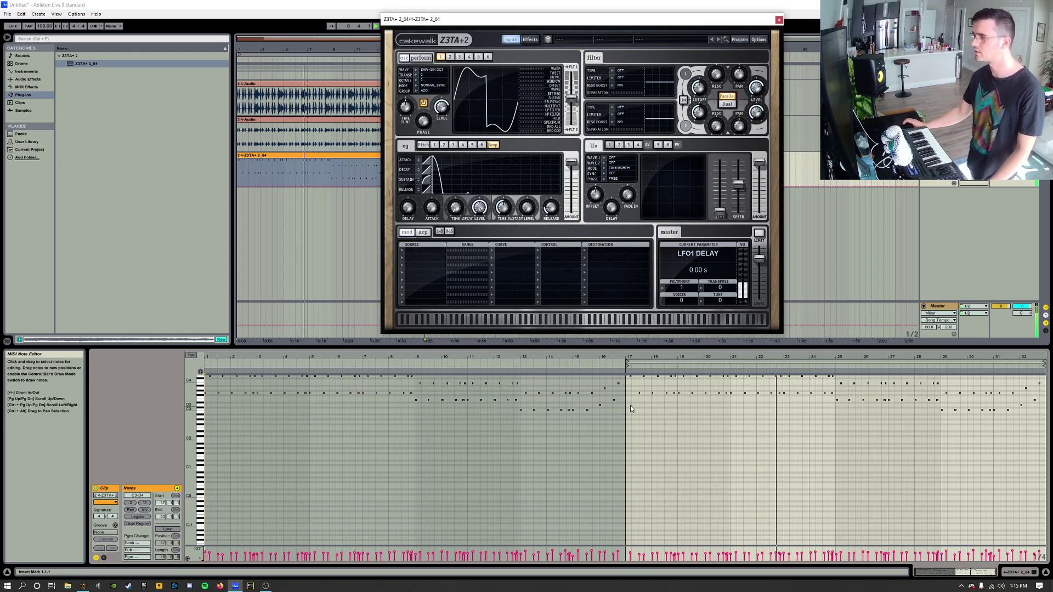
- Quantize all notes in the Z3TA+ 2 clip to 1/16
scroll(630, 403, "up", 2)
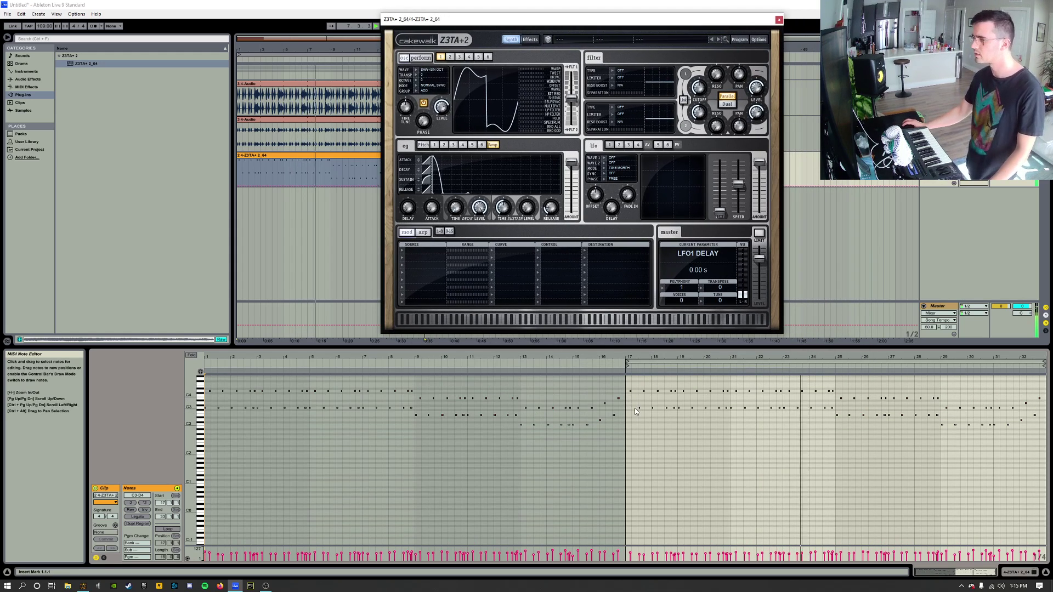
left_click(628, 408)
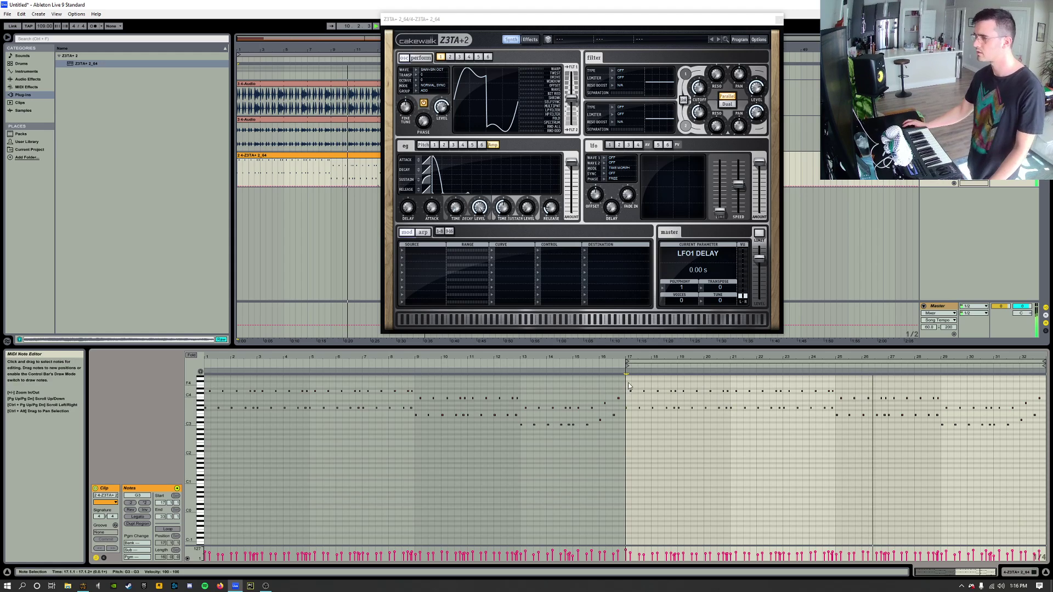
key("ctrl+a")
right_click(880, 416)
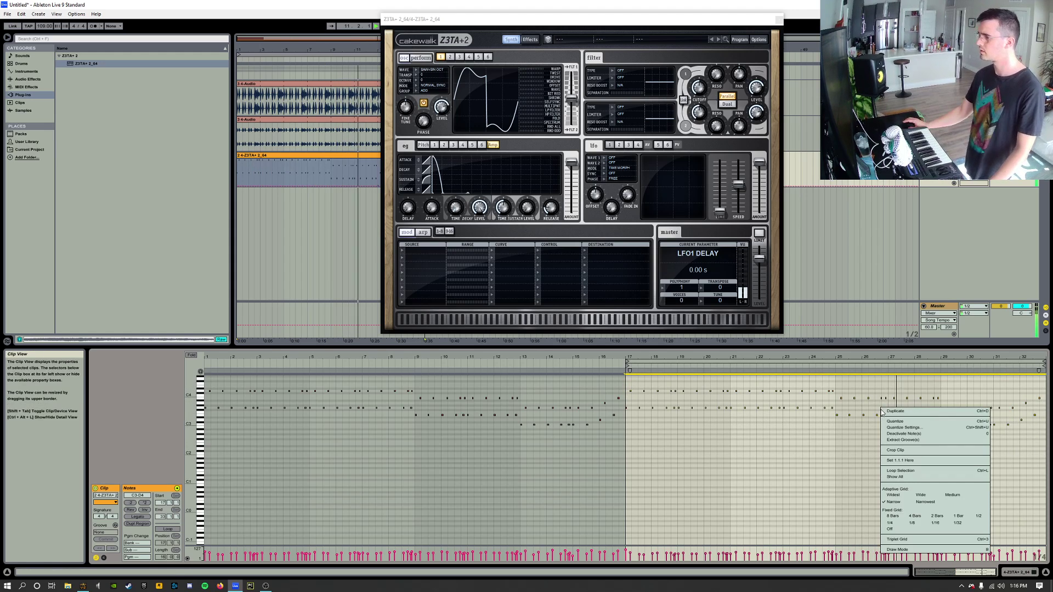
left_click(908, 428)
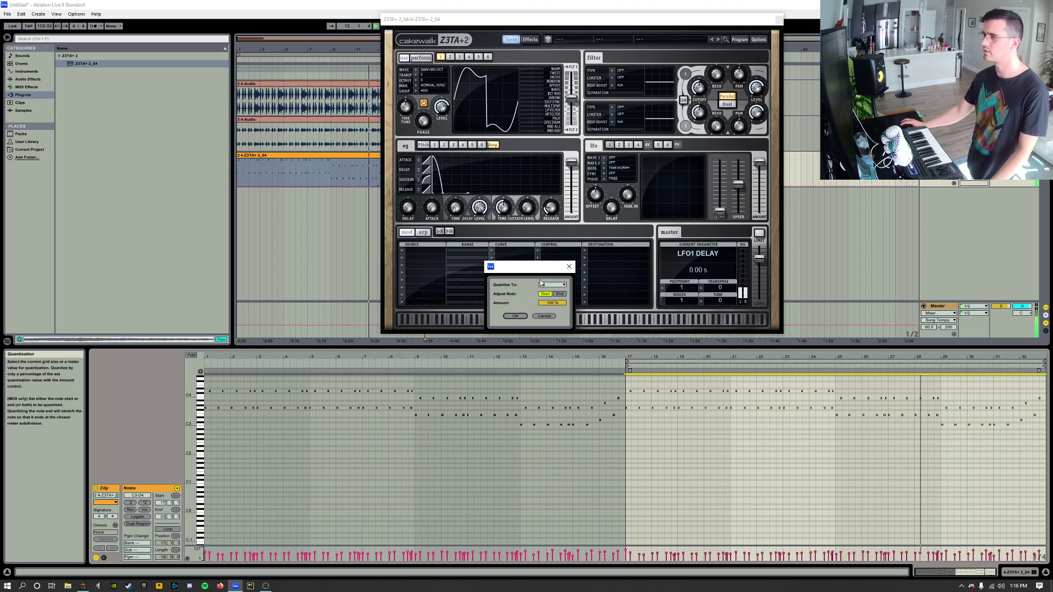
left_click(552, 285)
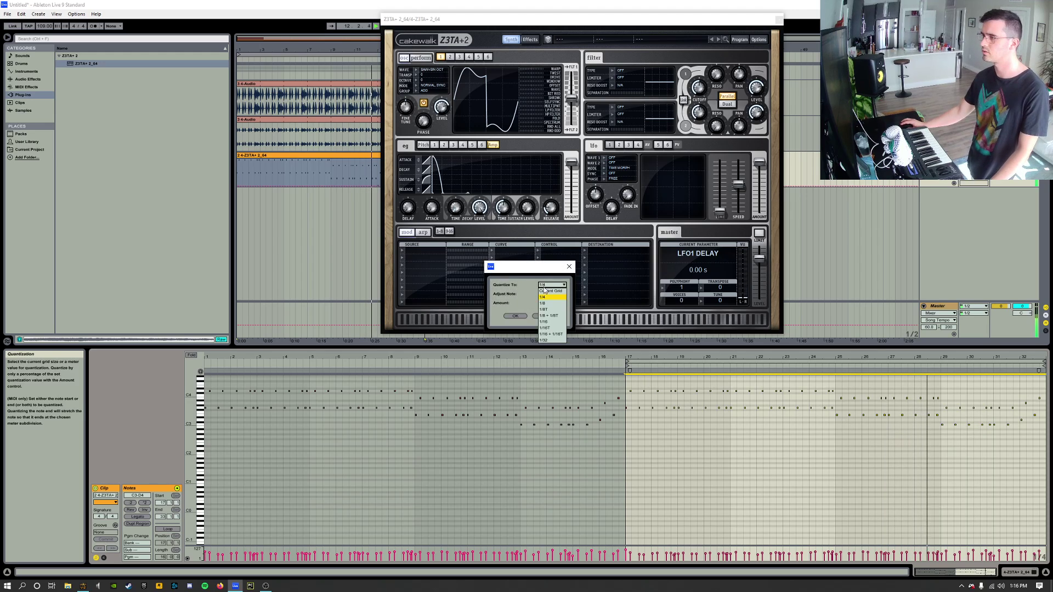
left_click(551, 322)
left_click(516, 316)
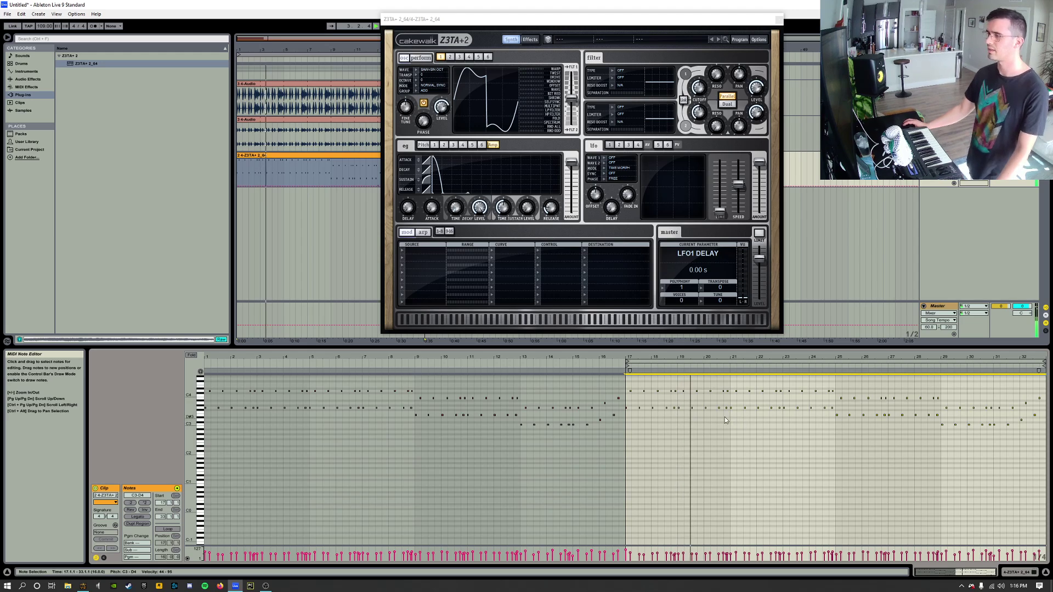
- Close the Z3TA+ 2 plug-in window and insert a new audio track below the synth track
key("shift+Tab")
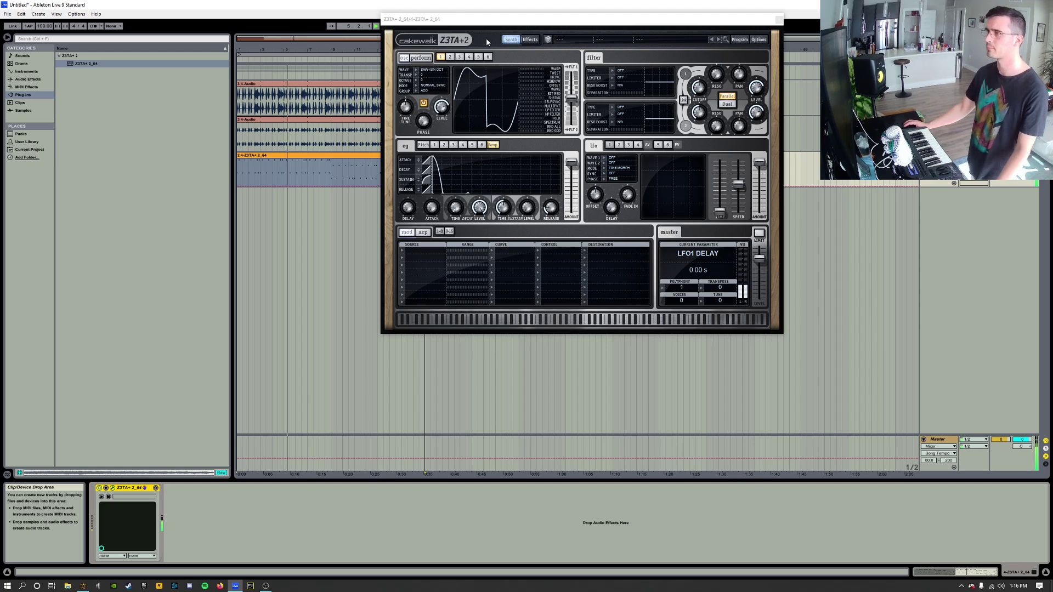
left_click(778, 21)
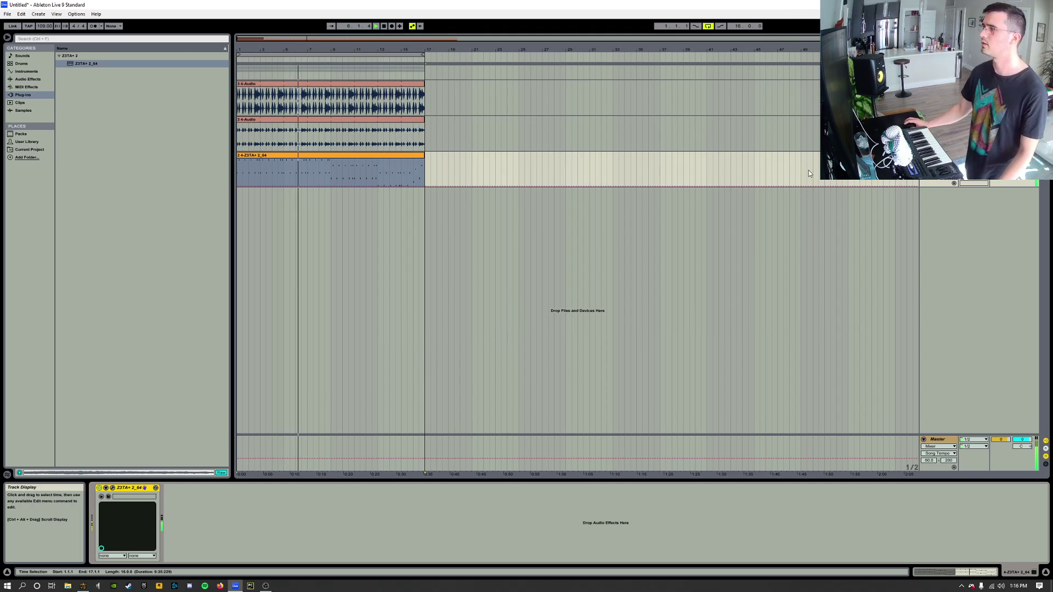
right_click(932, 195)
left_click(949, 199)
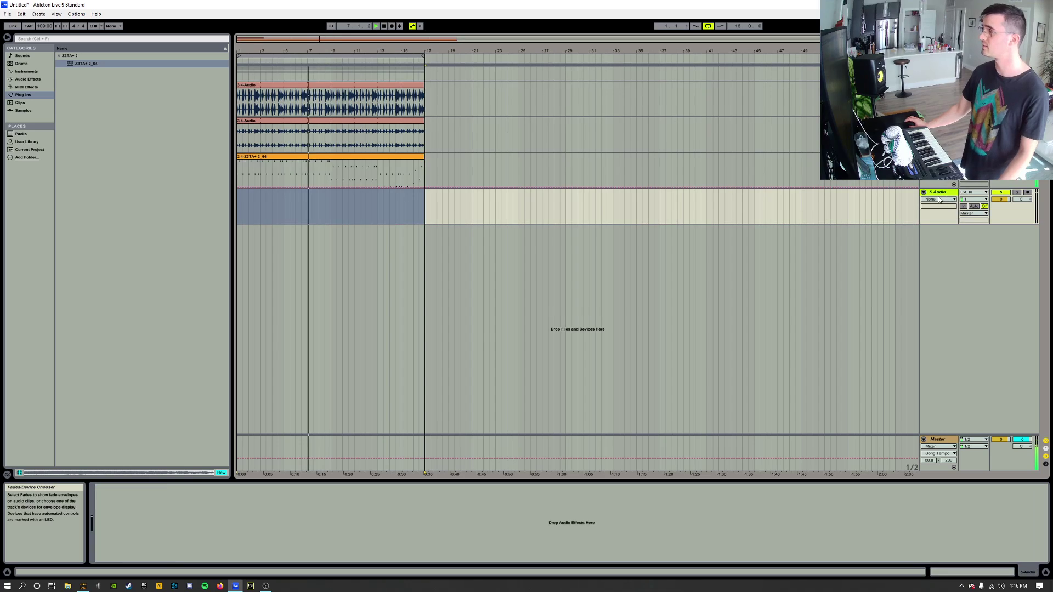
- Set the new audio track's input to the Z3TA+ 2 track and arm it for recording
left_click(966, 193)
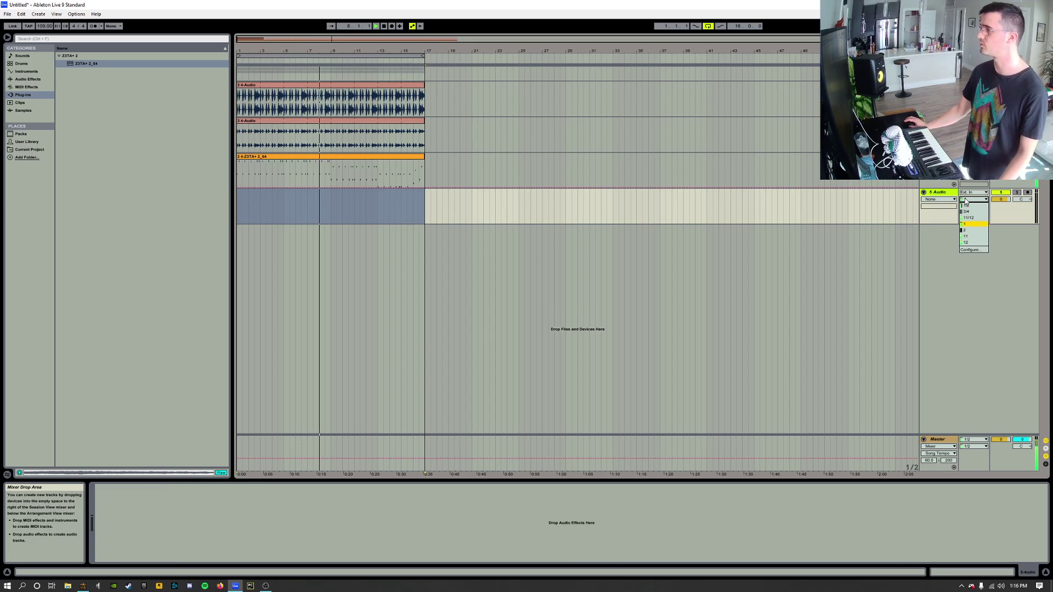
left_click(970, 193)
left_click(970, 193)
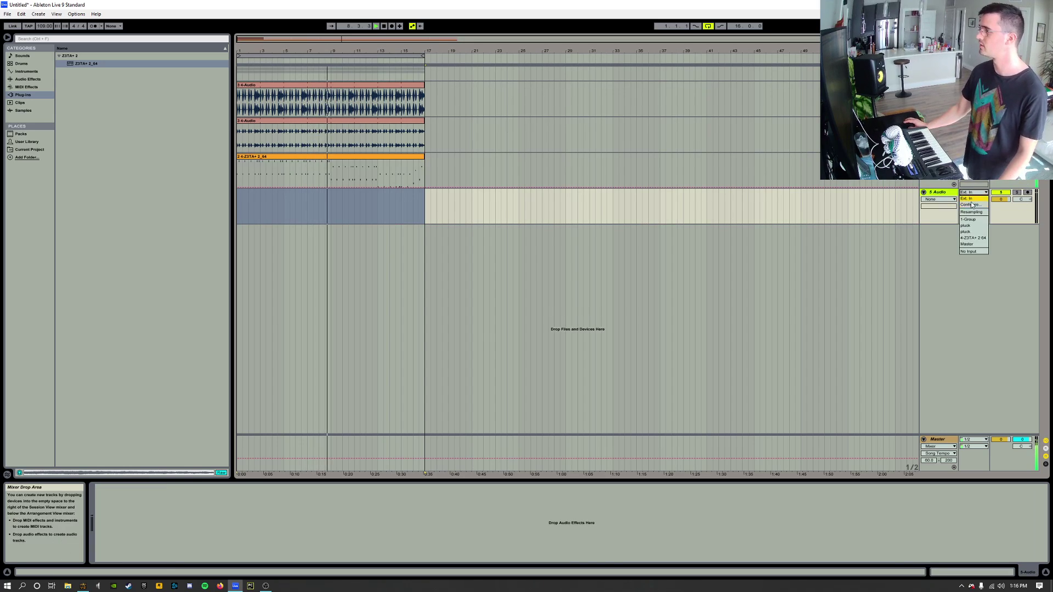
left_click(973, 238)
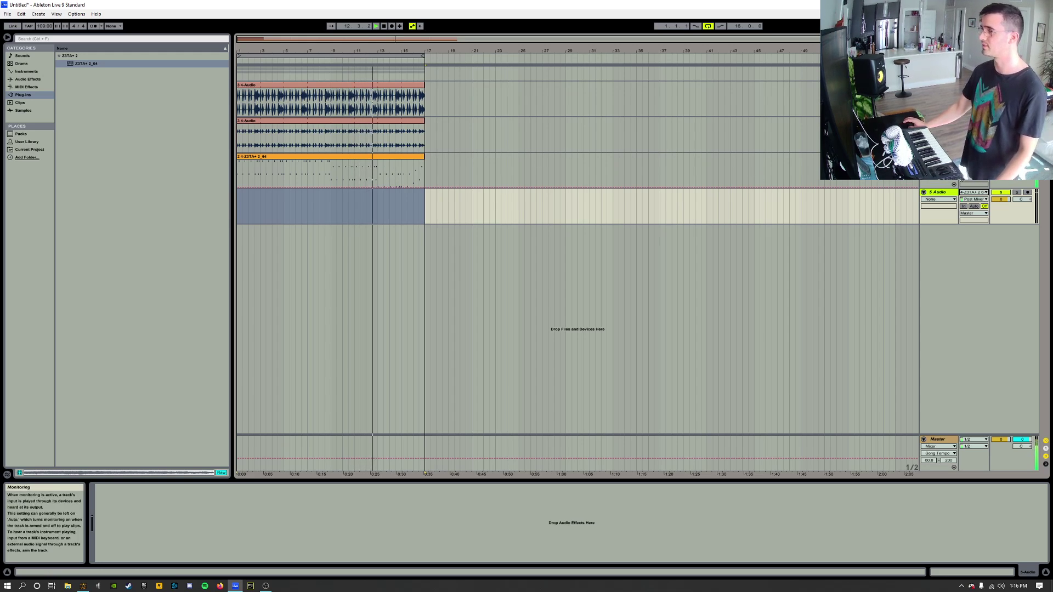
left_click(1027, 193)
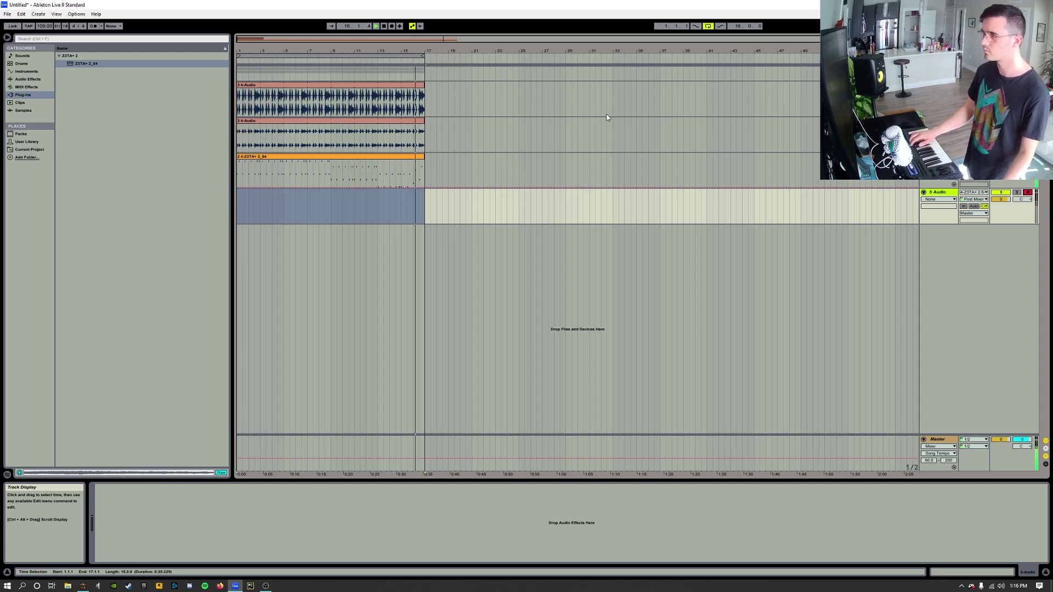
- Record the Z3TA+ 2 output onto the new audio track across the 16-bar loop, briefly checking the synth's plug-in window
key("F9")
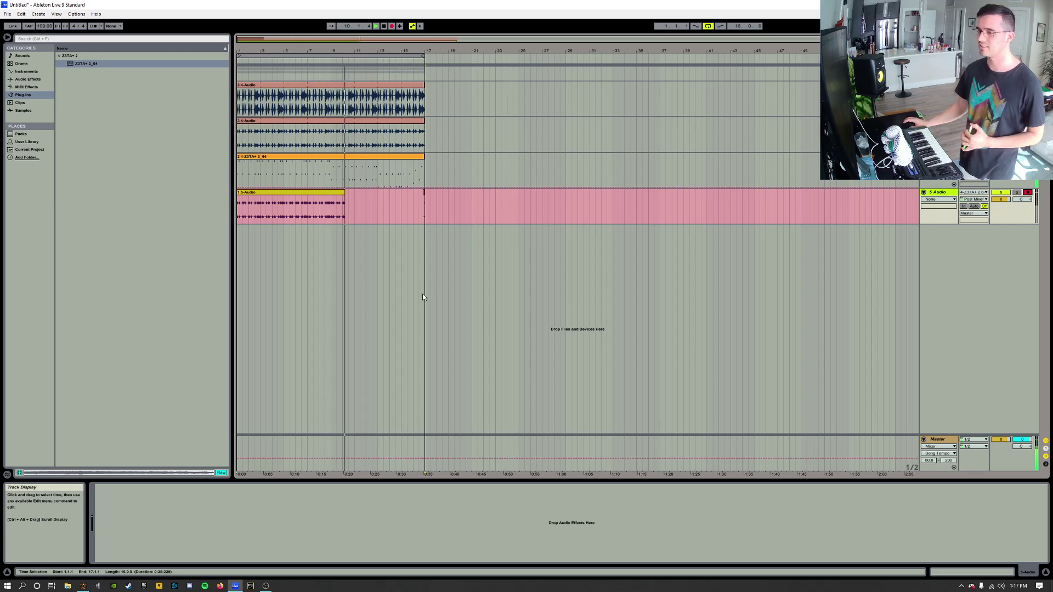
left_click(938, 157)
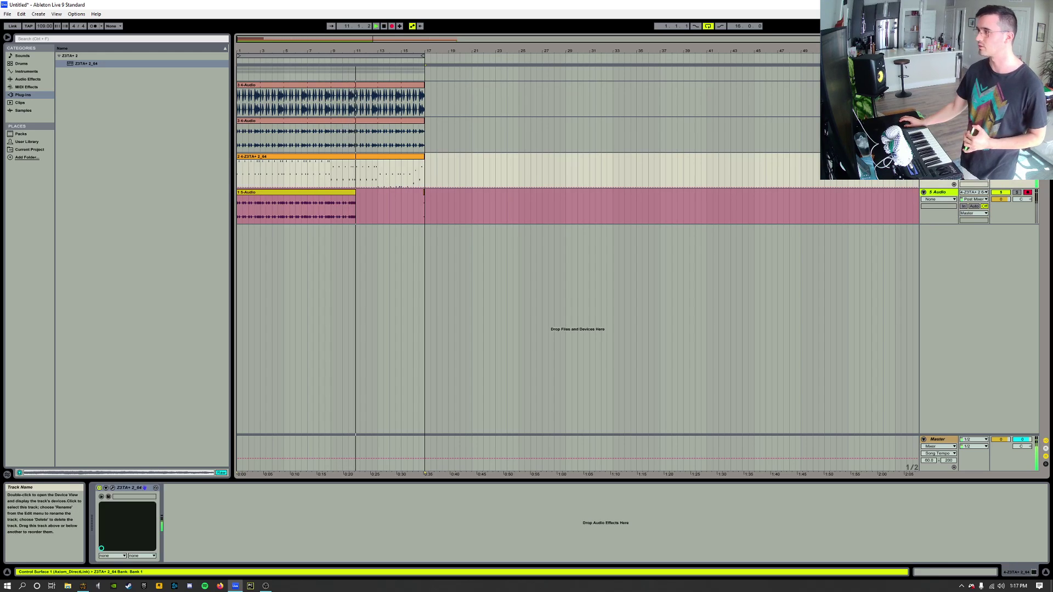
left_click(113, 488)
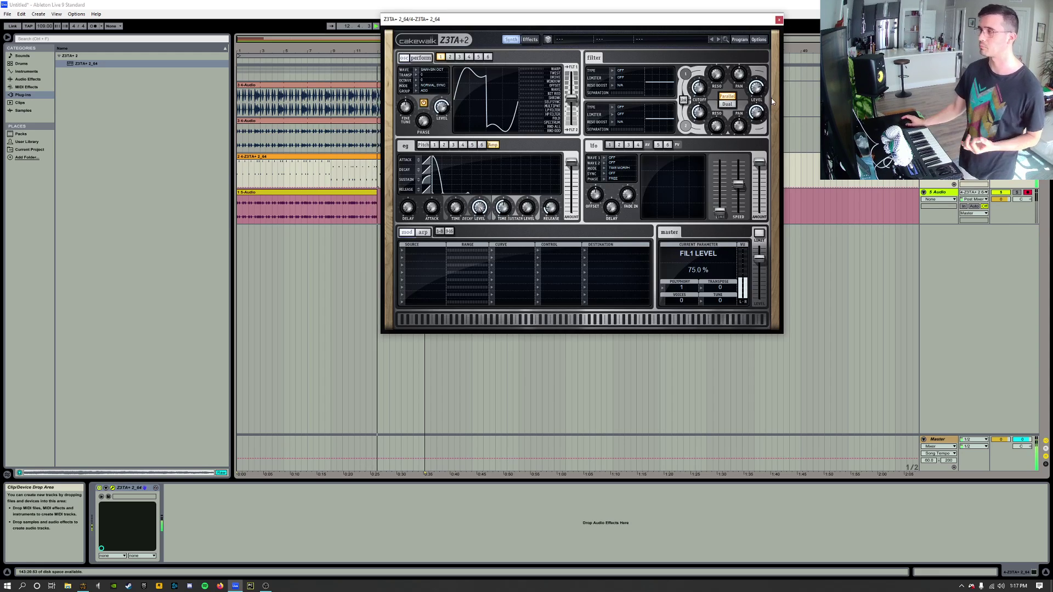
left_click(778, 21)
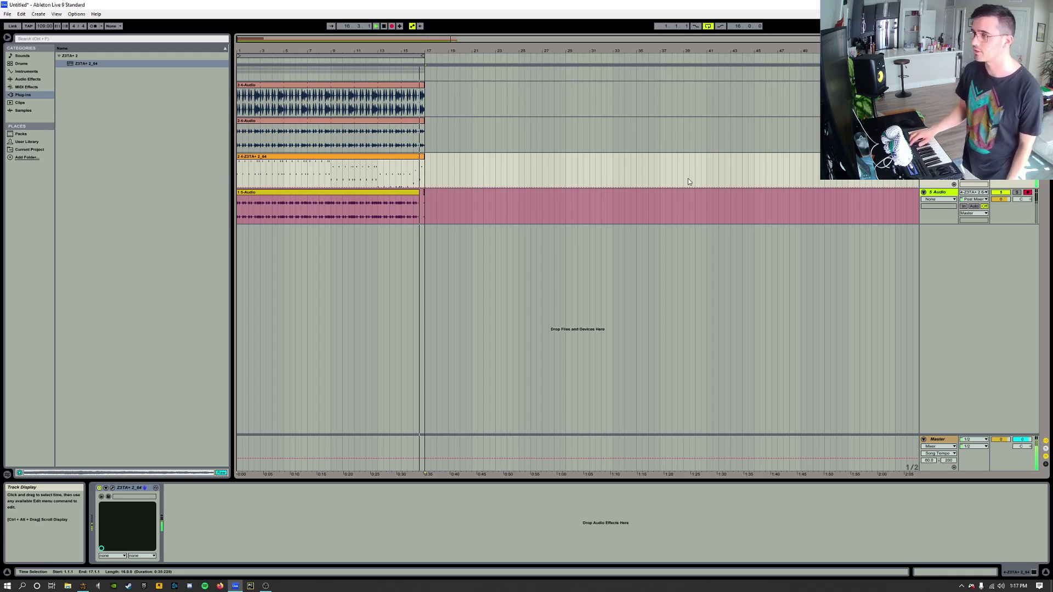
key("space")
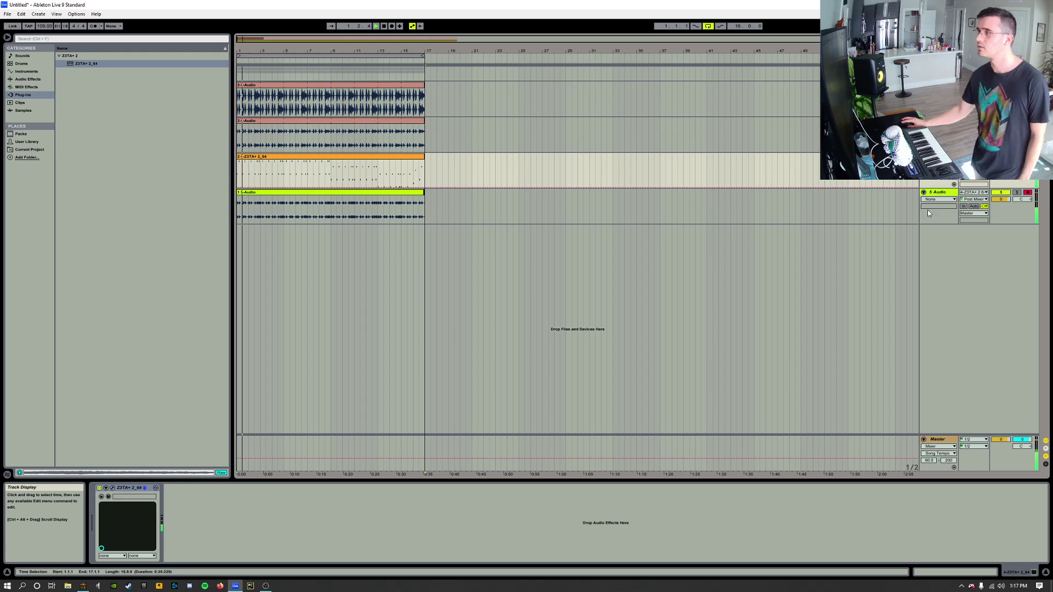
- Delete the Z3TA+ 2 MIDI clip and move the synth track below the resampled audio track
left_click(400, 156)
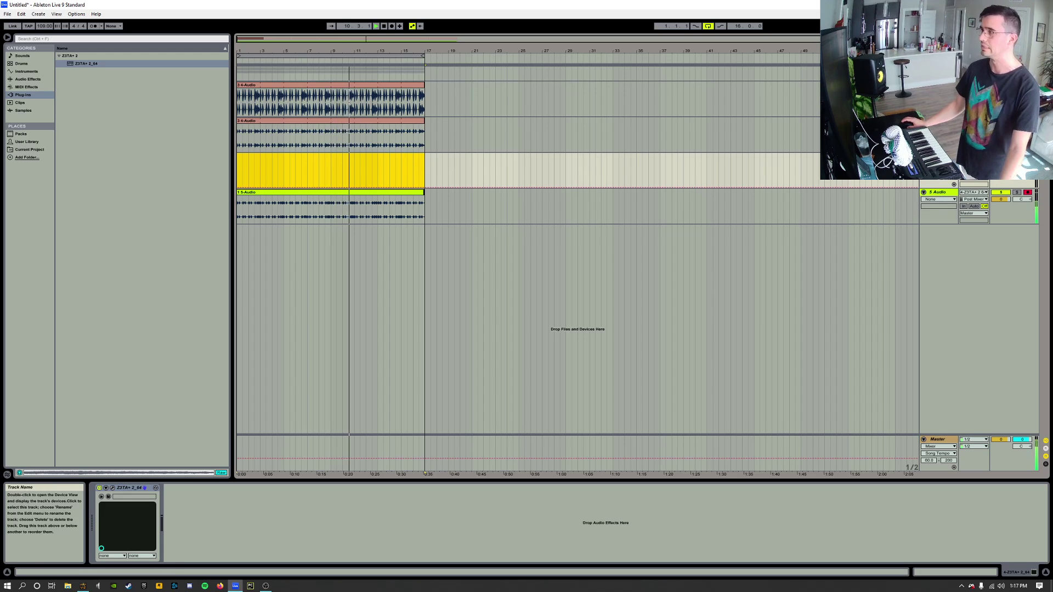
left_click(939, 156)
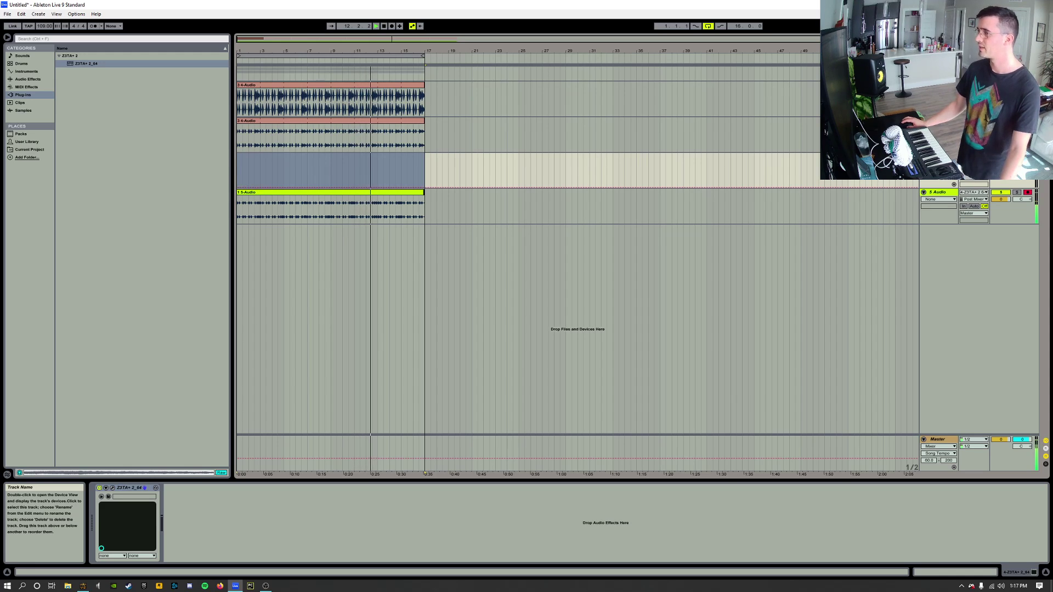
left_click_drag(938, 165, 940, 222)
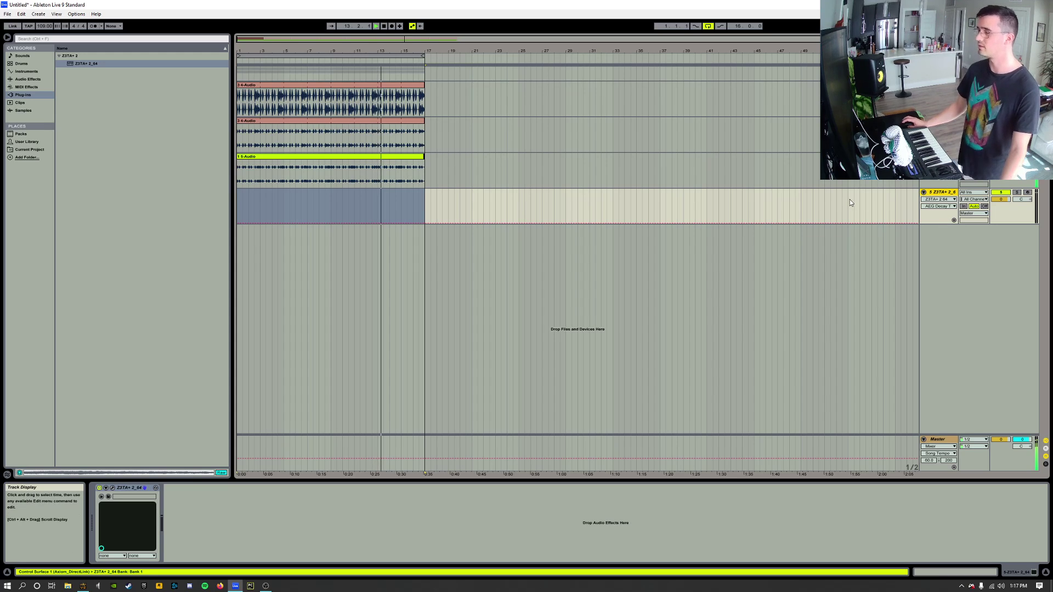
- Arm the Z3TA+ 2 track and change oscillator 1's waveform to Vintage Square 1, trying a Disto waveform first
left_click(1028, 193)
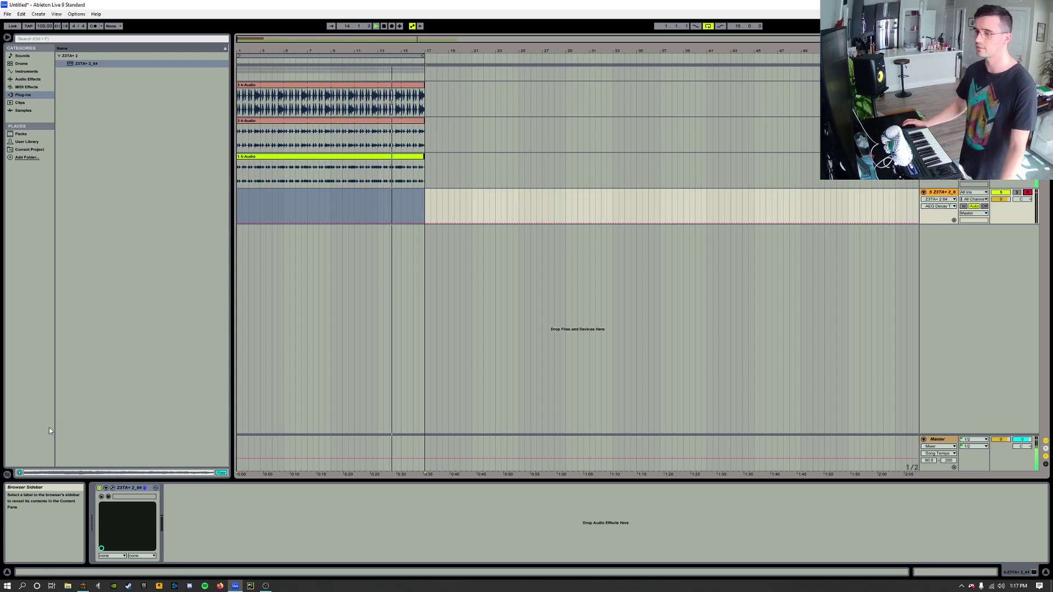
left_click(112, 489)
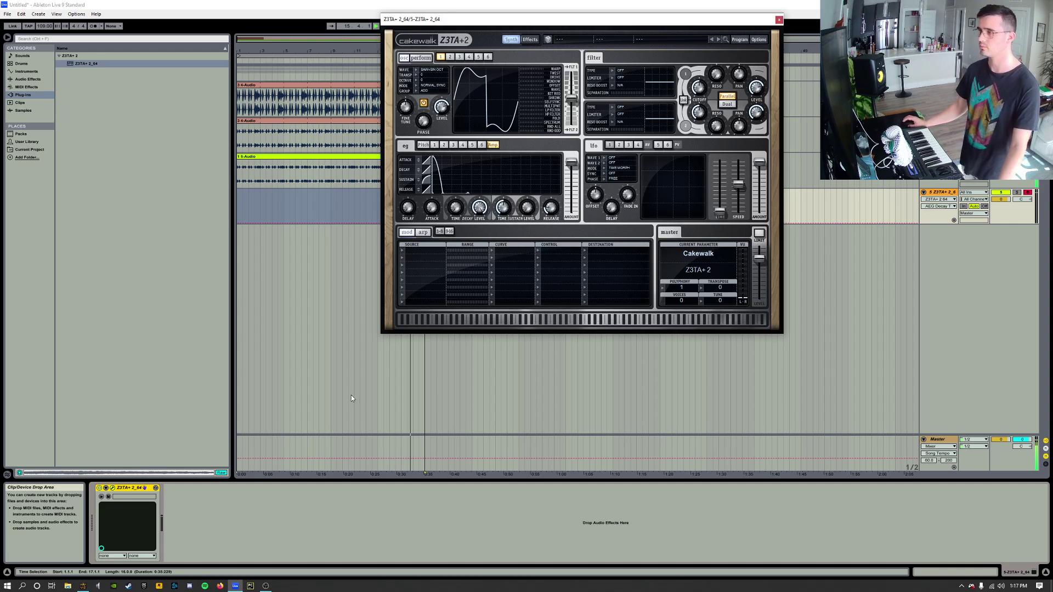
left_click(428, 71)
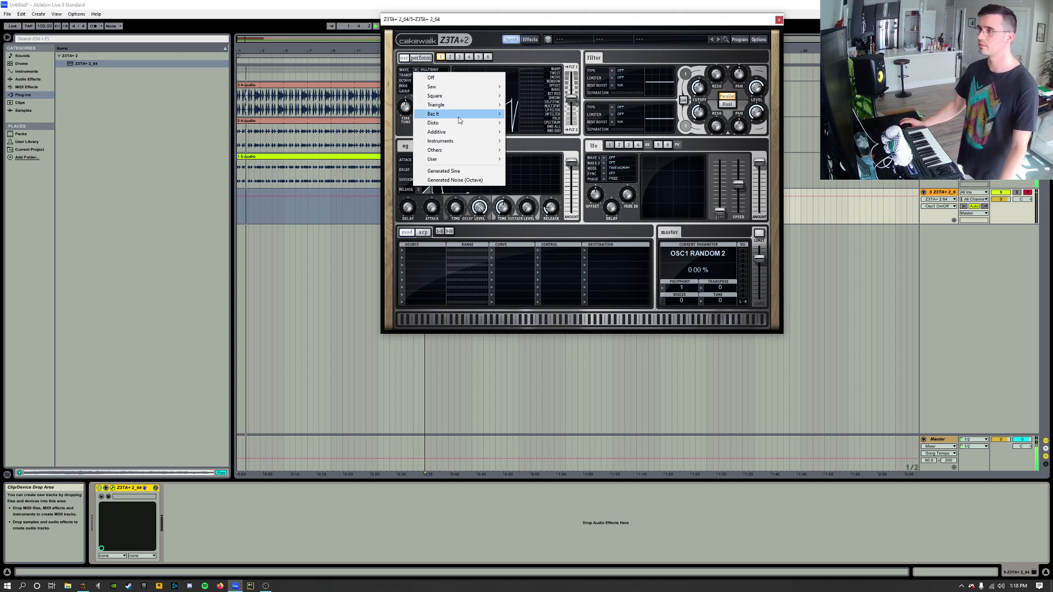
mouse_move(472, 123)
left_click(540, 123)
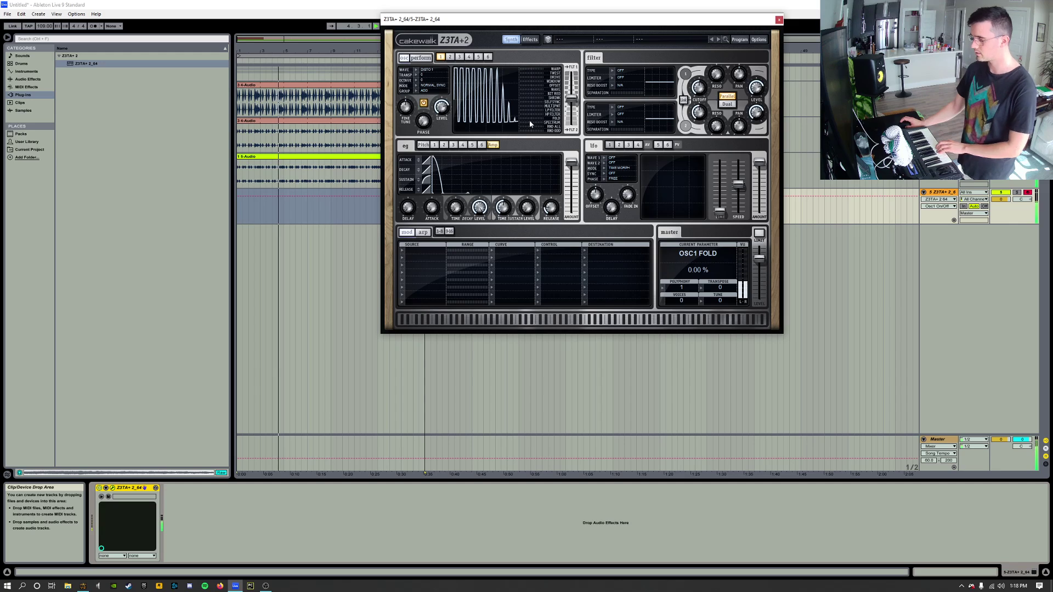
left_click(429, 69)
mouse_move(438, 95)
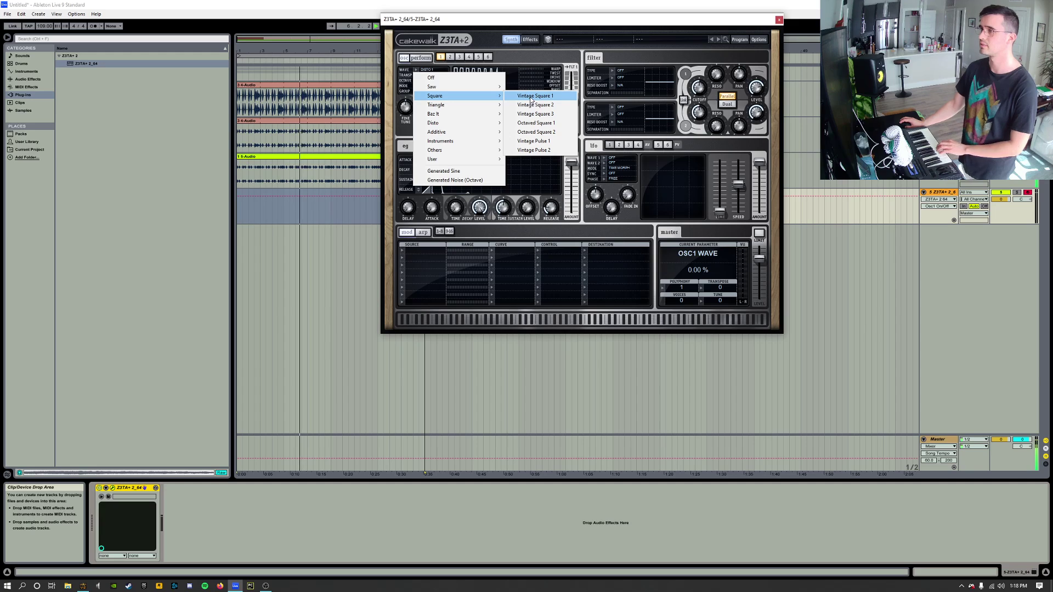
left_click(531, 96)
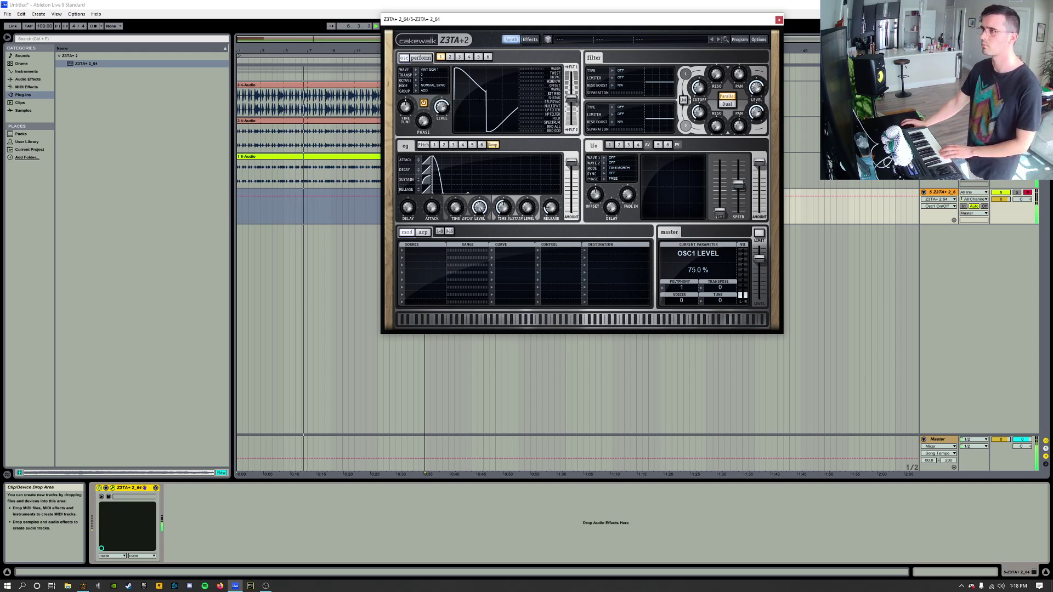
- Set filter 1 to a low-pass type with adjusted resonance and cutoff, and route oscillator 1 to it at a 98.6 : 1.4 bus ratio
left_click(629, 74)
left_click(631, 79)
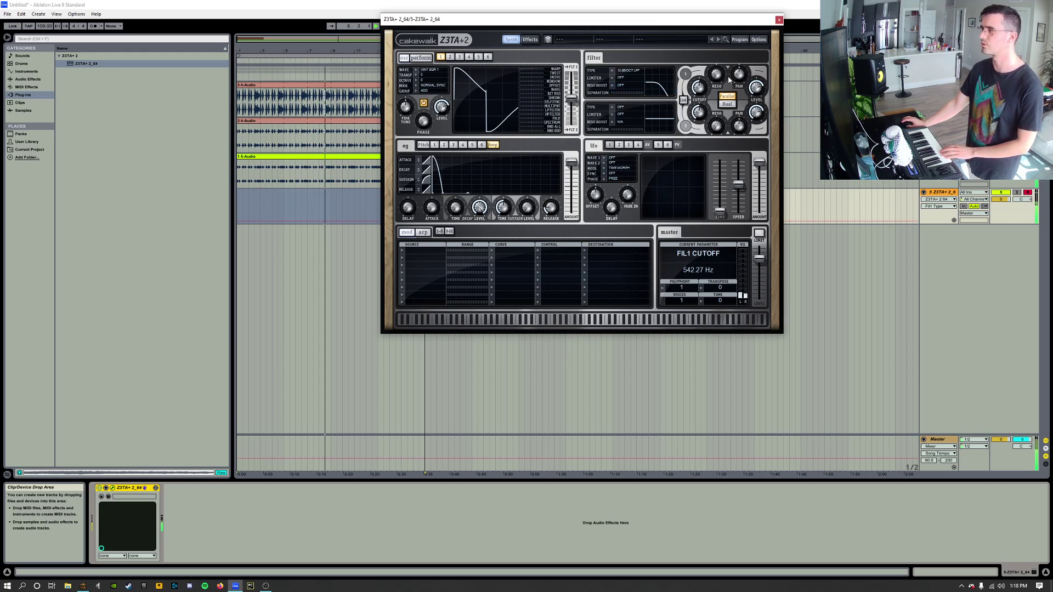
left_click_drag(716, 74, 717, 47)
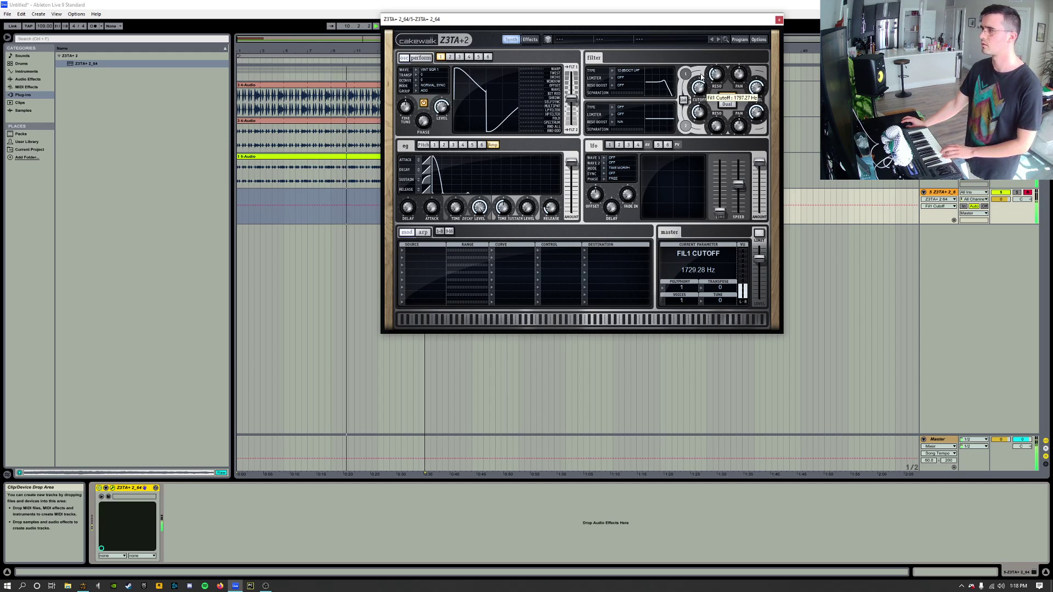
left_click_drag(700, 91, 698, 100)
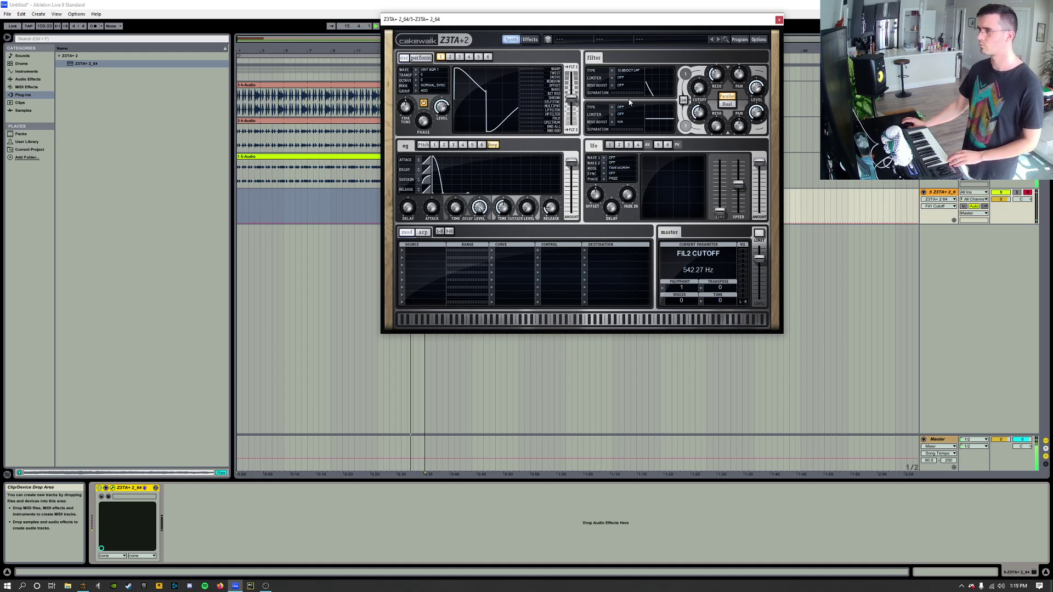
left_click_drag(569, 94, 570, 66)
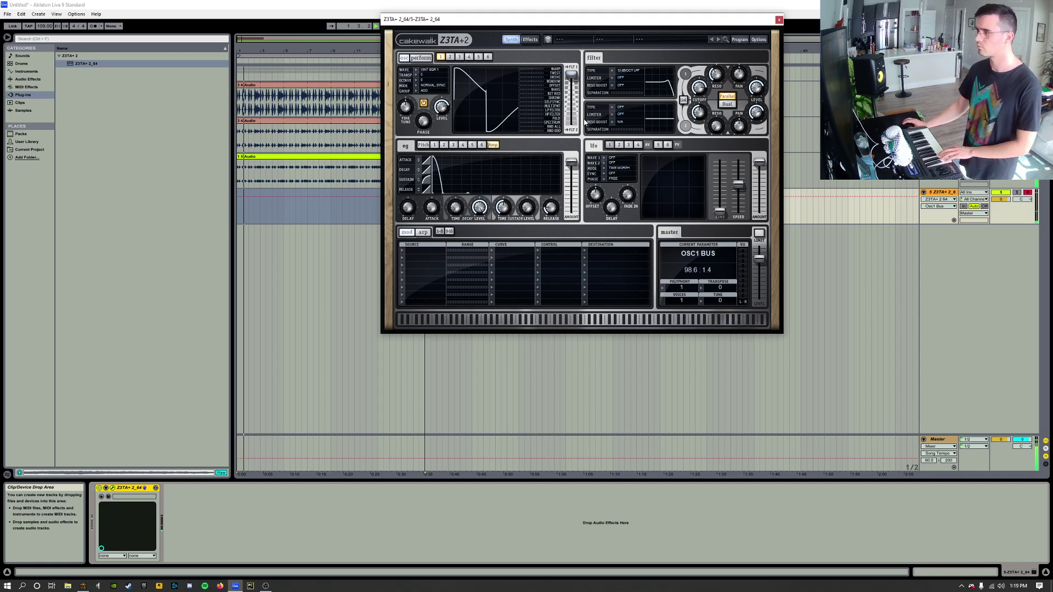
- Set the amp envelope's sustain level to 100% and readjust filter 1's cutoff by ear
left_click(552, 208)
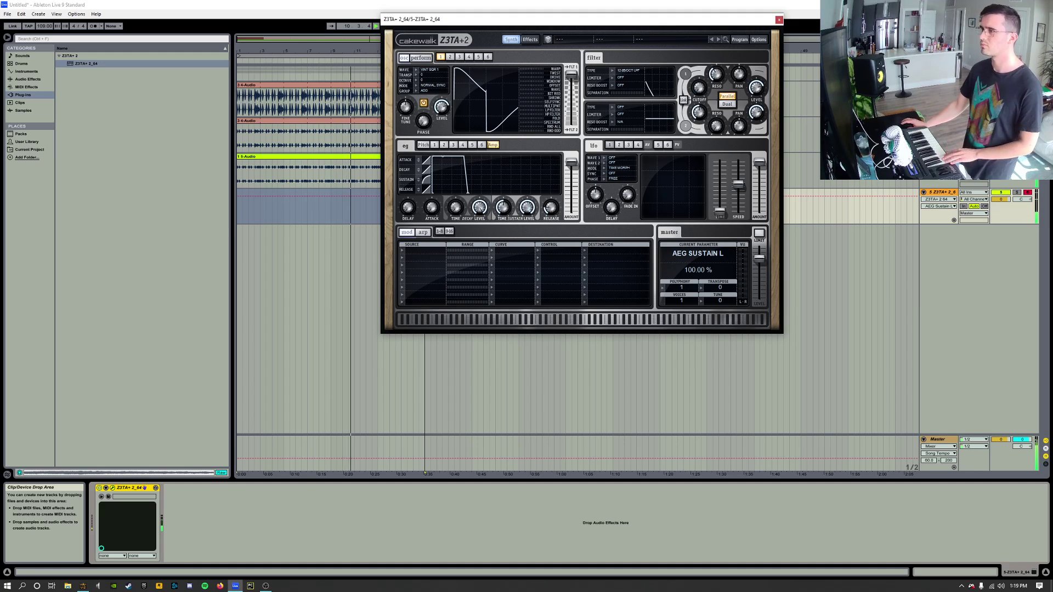
left_click(699, 96)
left_click_drag(702, 92, 700, 79)
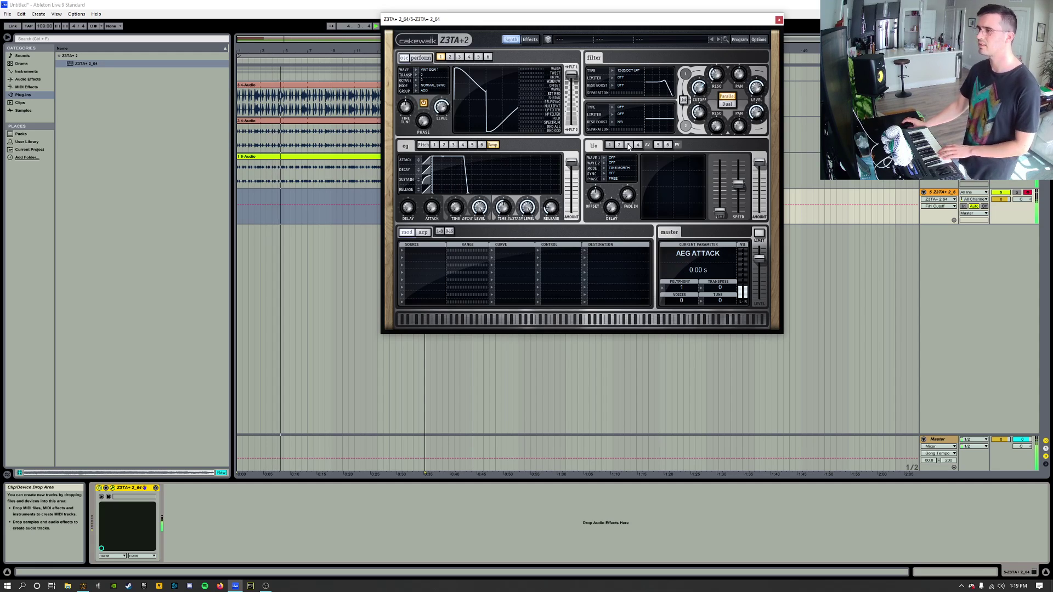
mouse_move(698, 87)
left_mouse_down()
mouse_move(698, 101)
mouse_move(698, 91)
left_mouse_up()
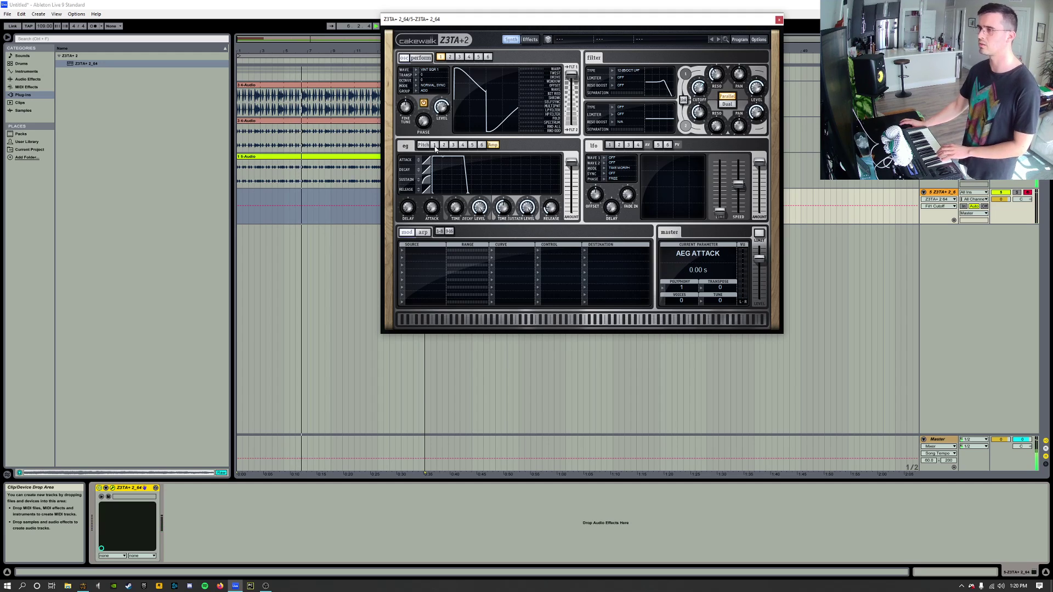
- Assign EG1 as the source and filter 1 cutoff as the destination in the modulation matrix's first row
left_click(406, 251)
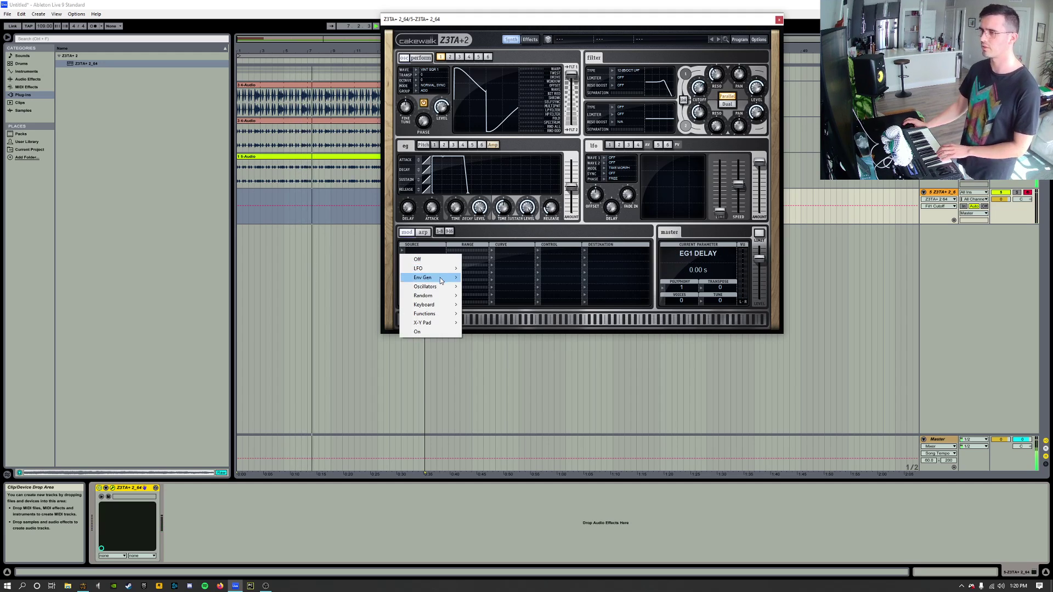
mouse_move(454, 280)
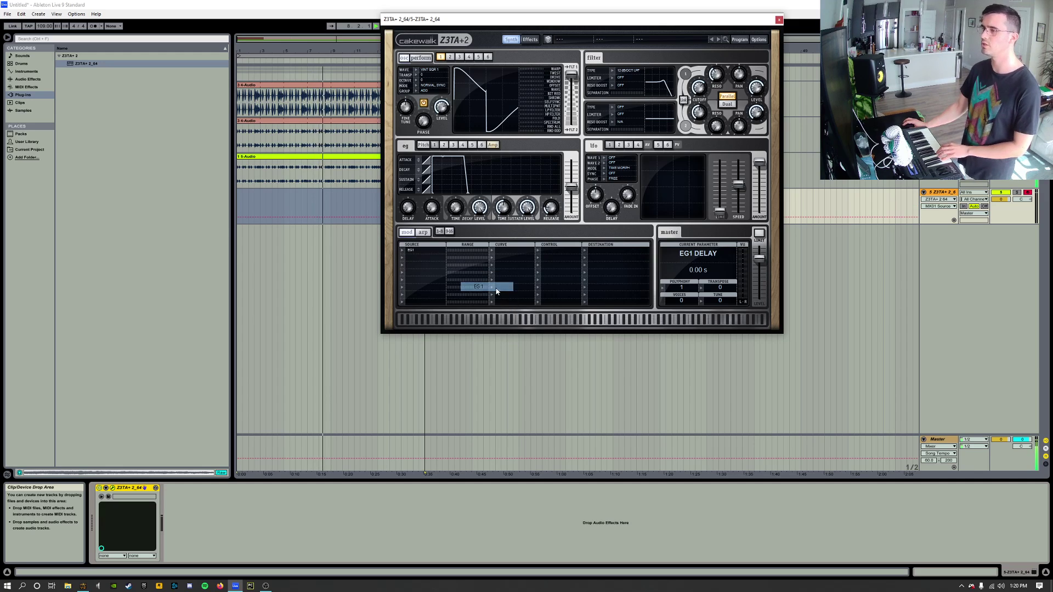
left_click(496, 288)
left_click(590, 253)
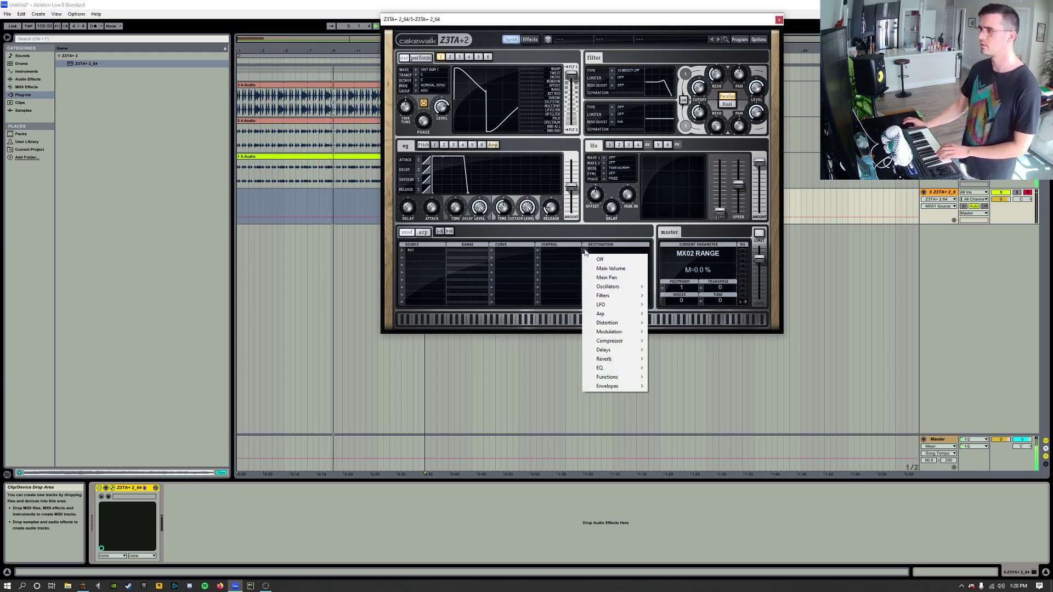
mouse_move(629, 297)
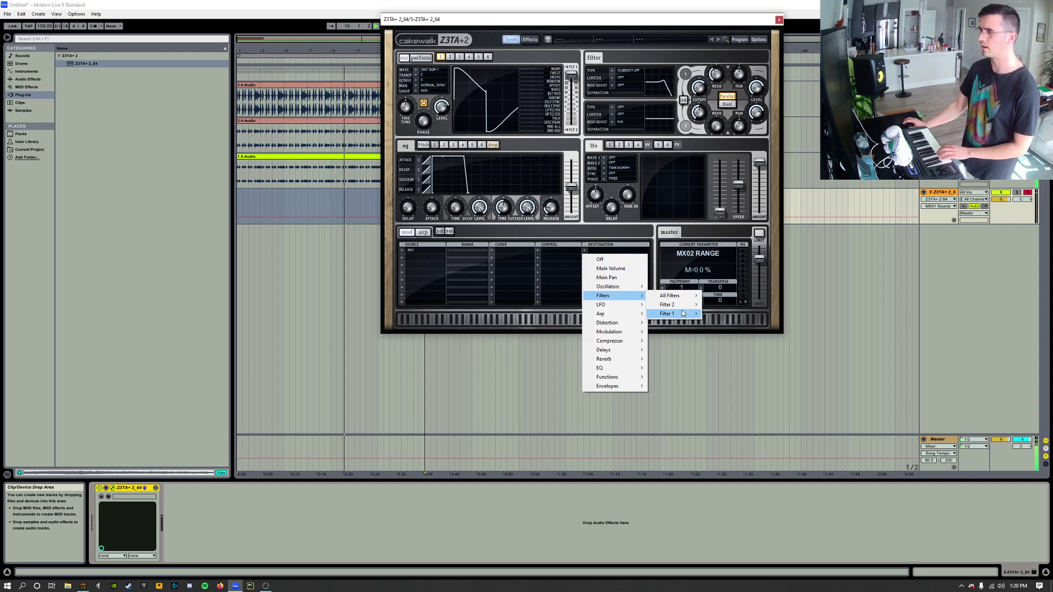
mouse_move(678, 313)
left_click(716, 314)
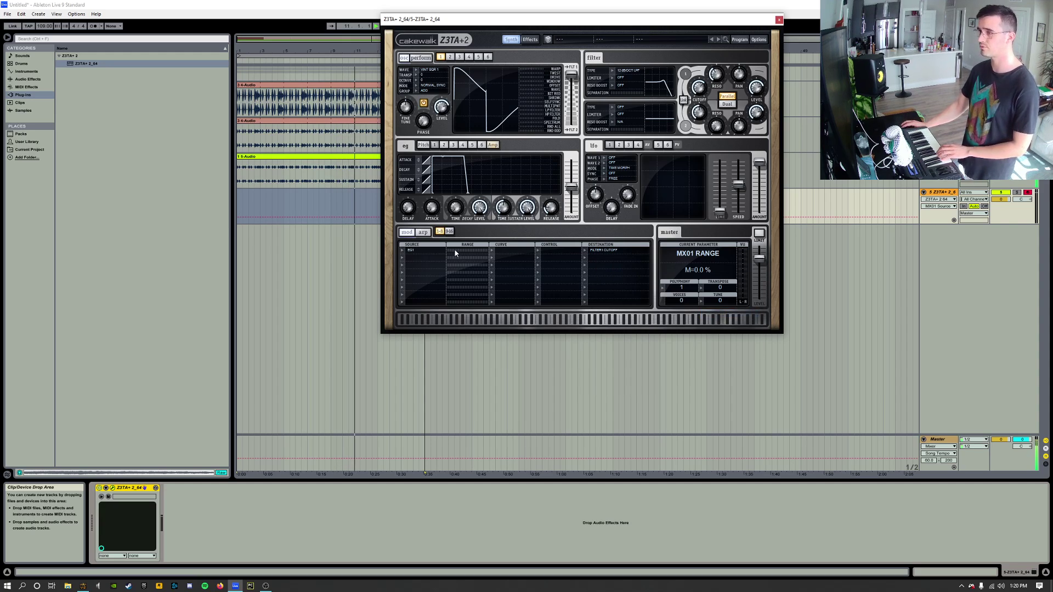
- Set the EG1-to-cutoff modulation range to about 21.6% and shape EG1 with a negative amount and a short decay
left_click_drag(454, 249, 482, 254)
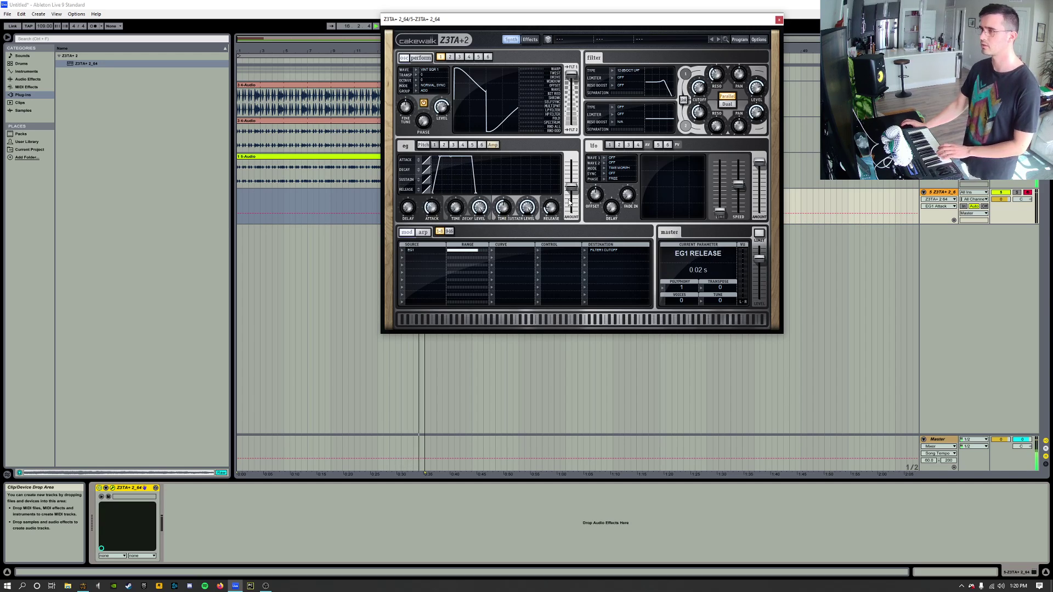
left_click_drag(569, 203, 572, 162)
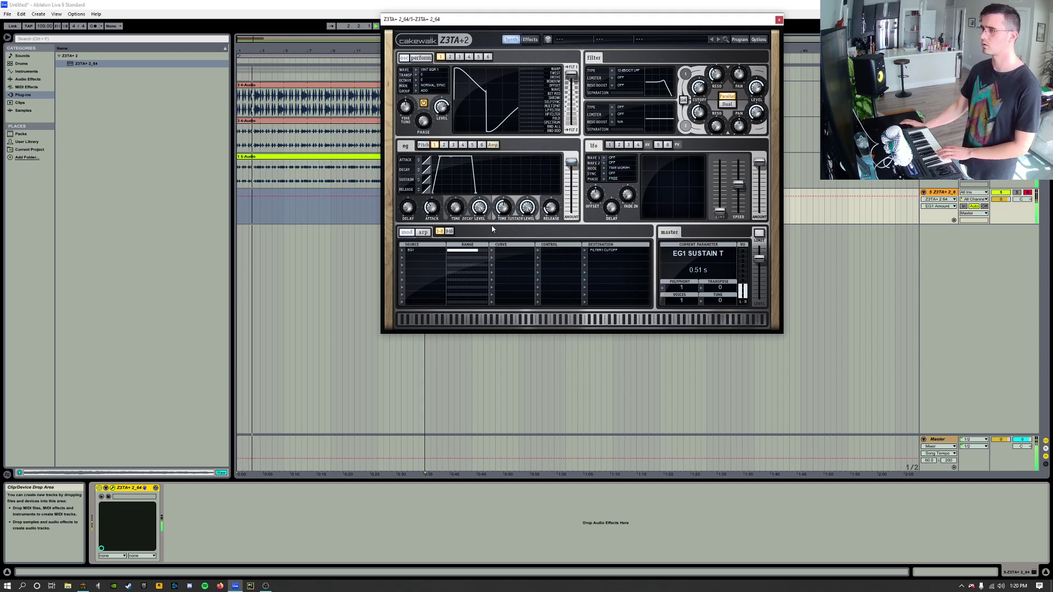
left_click_drag(475, 250, 449, 255)
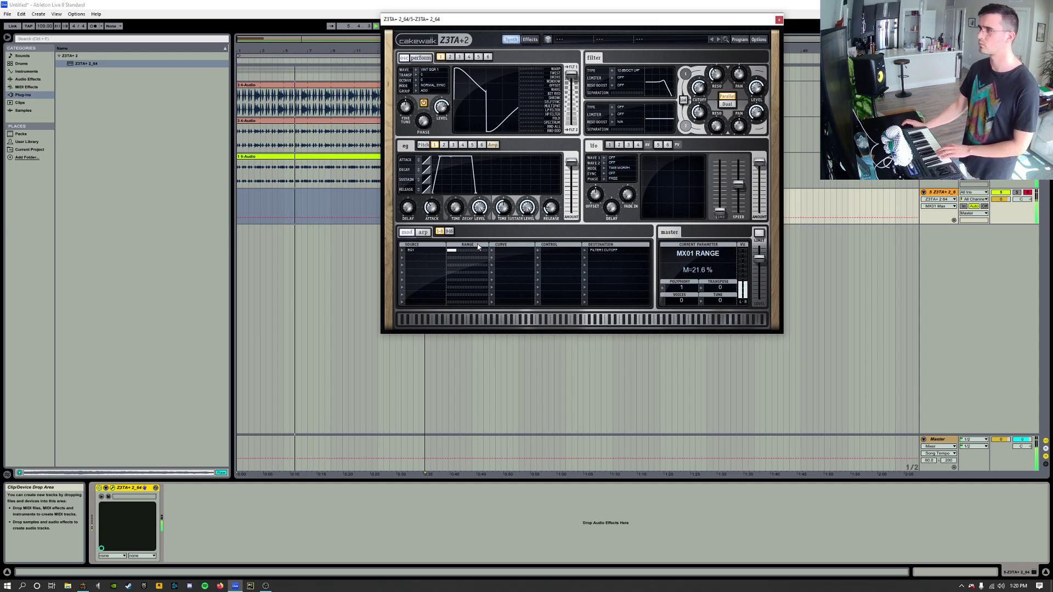
left_click_drag(572, 163, 574, 226)
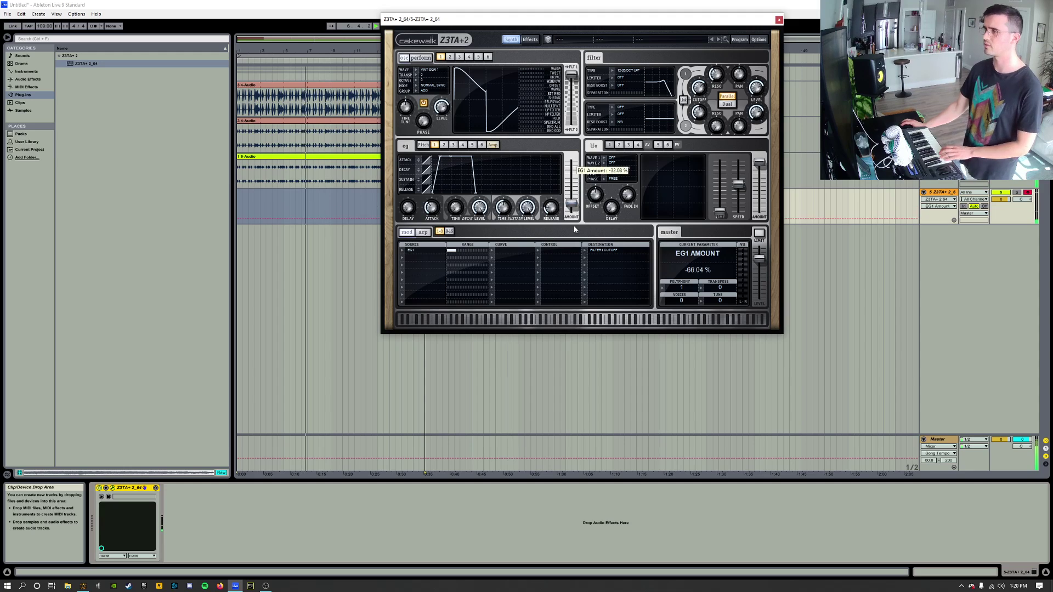
mouse_move(466, 254)
left_mouse_down()
mouse_move(476, 253)
mouse_move(450, 254)
left_mouse_up()
left_click(441, 180)
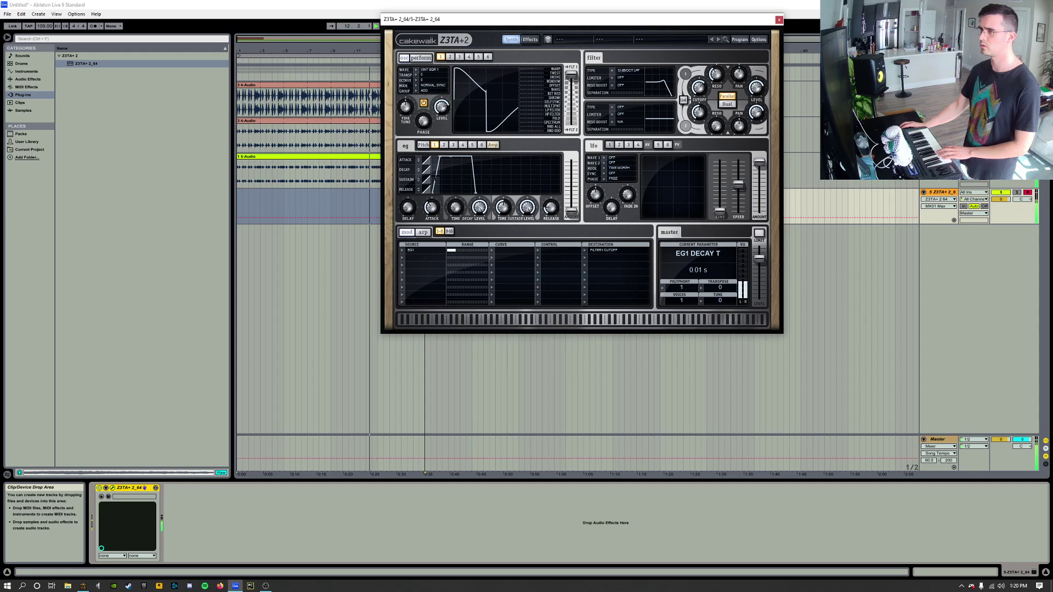
- Set EG1's attack to 0.15 s, record the MIDI part across the loop, and close the synth window
mouse_move(433, 208)
left_mouse_down()
mouse_move(441, 180)
mouse_move(432, 216)
left_mouse_up()
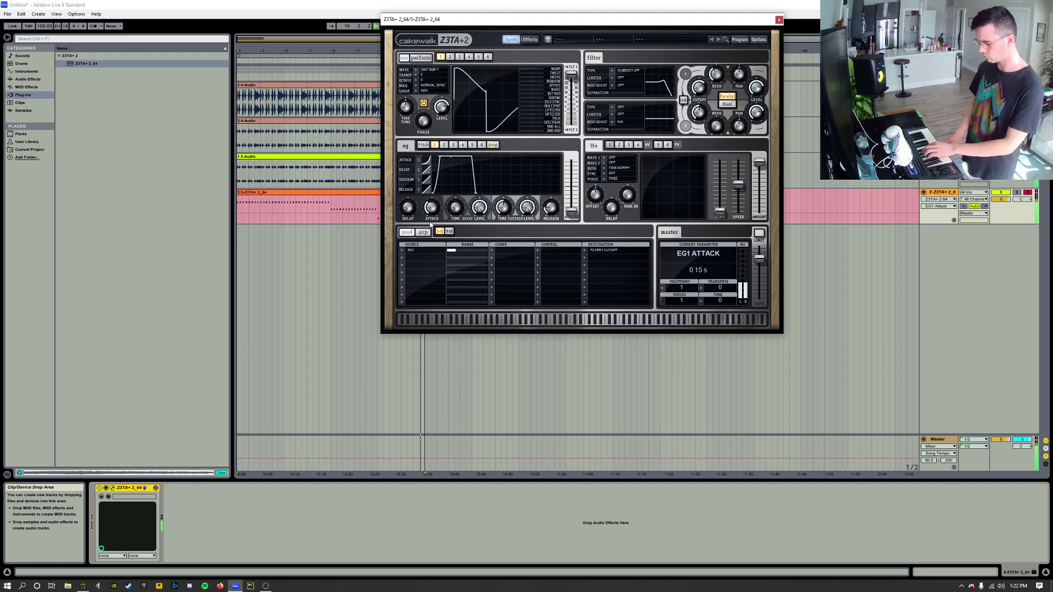
key("space")
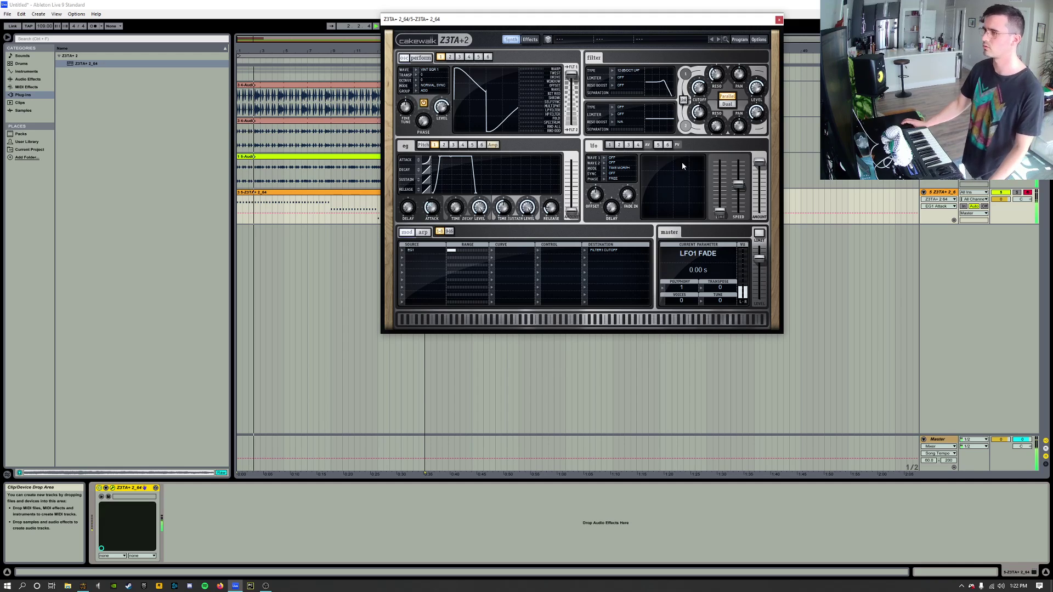
left_click(778, 20)
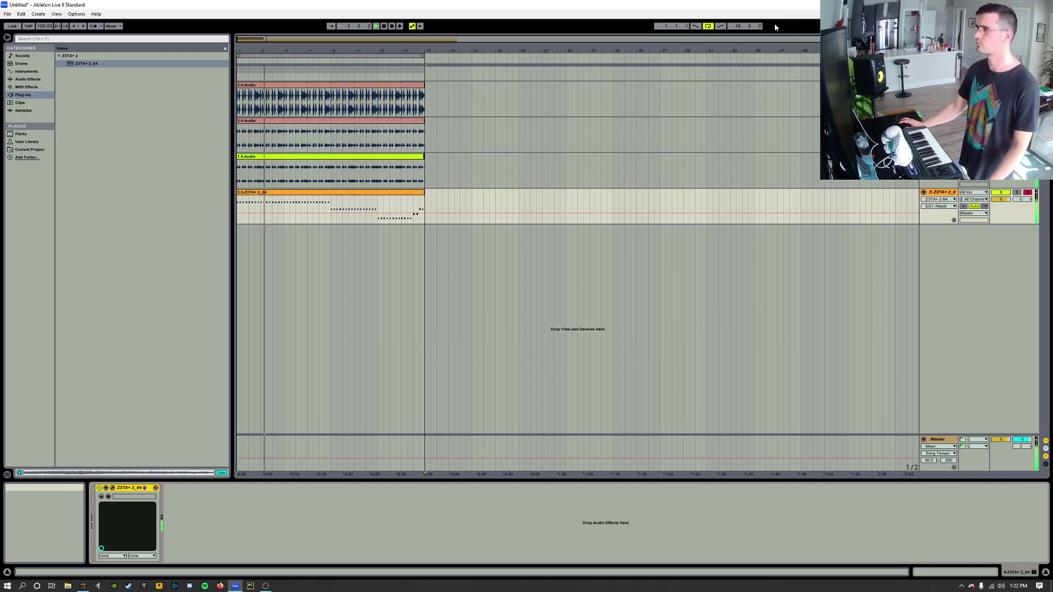
- Quantize all notes in the recorded Z3TA+ MIDI clip to 1/4
left_click(403, 193)
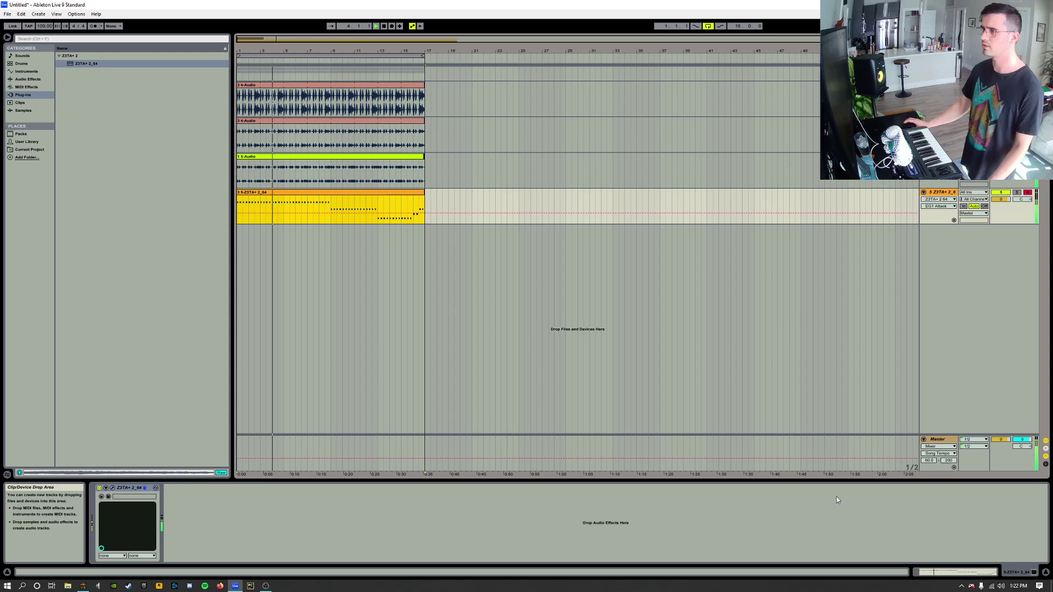
left_click(947, 572)
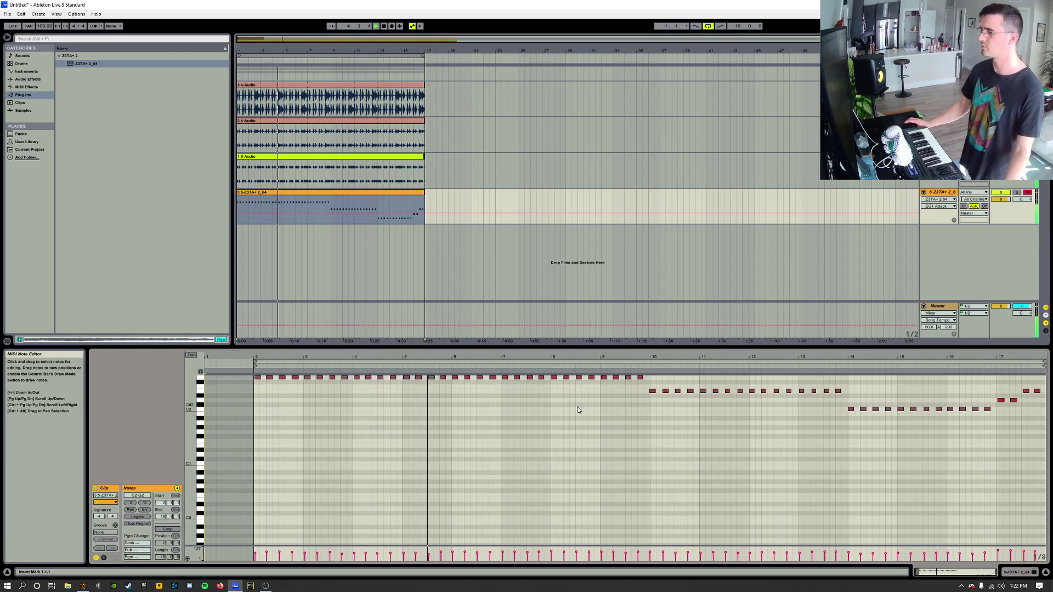
right_click(353, 397)
left_click(393, 416)
left_click(552, 284)
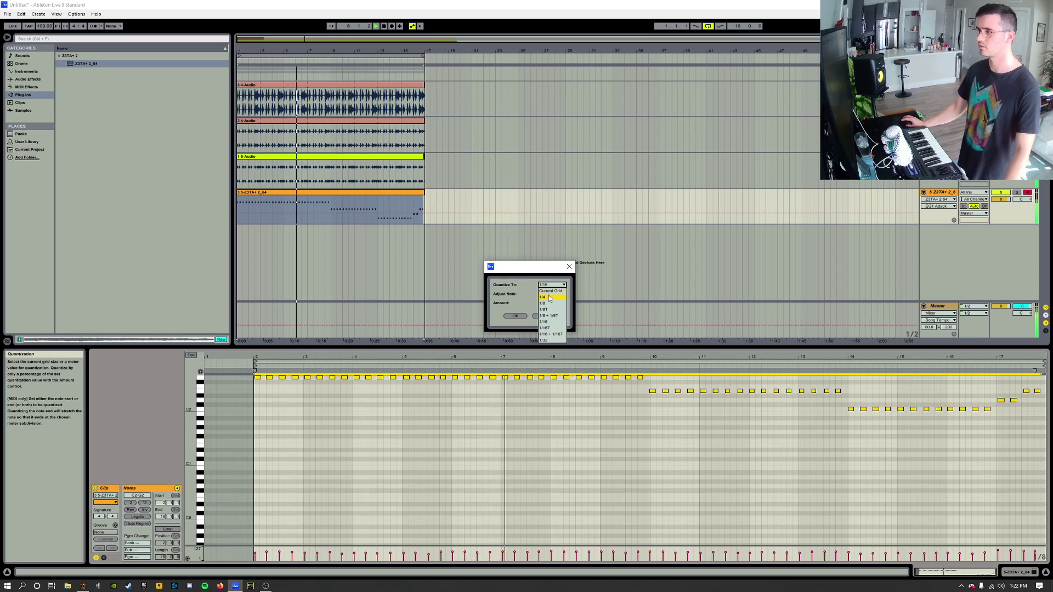
left_click(550, 298)
left_click(515, 316)
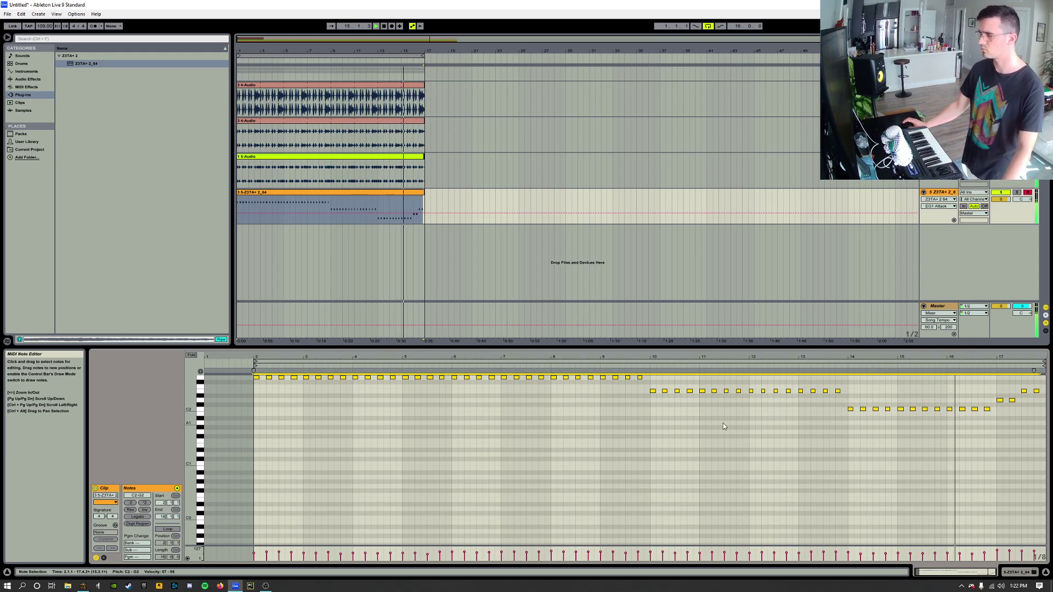
- Insert an audio track below the Z3TA+ track, arm it, and set its input to the Z3TA+ 2 track
left_click(1017, 572)
key("ctrl+t")
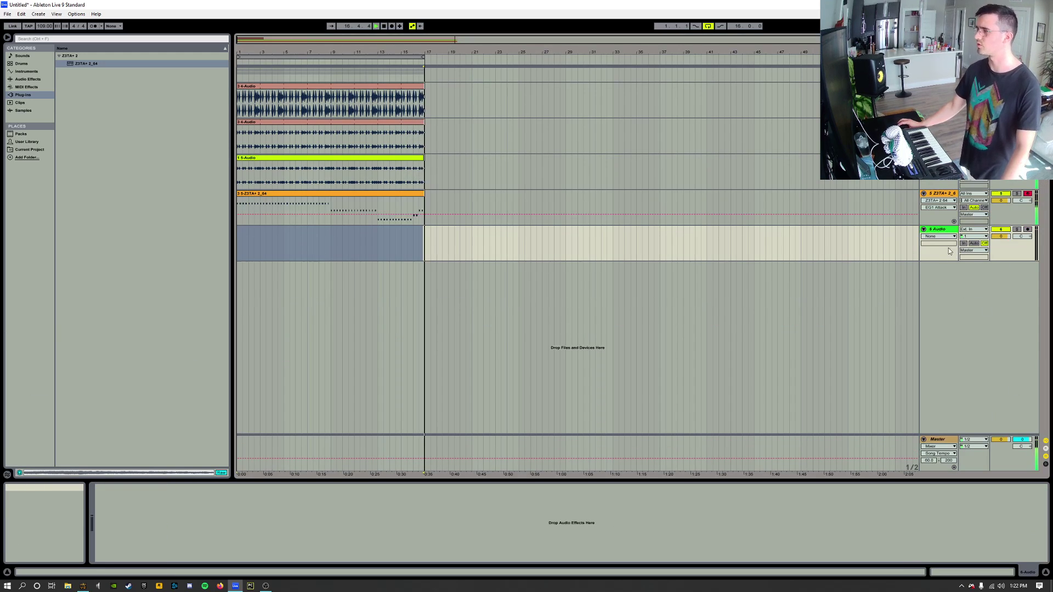
left_click(1027, 229)
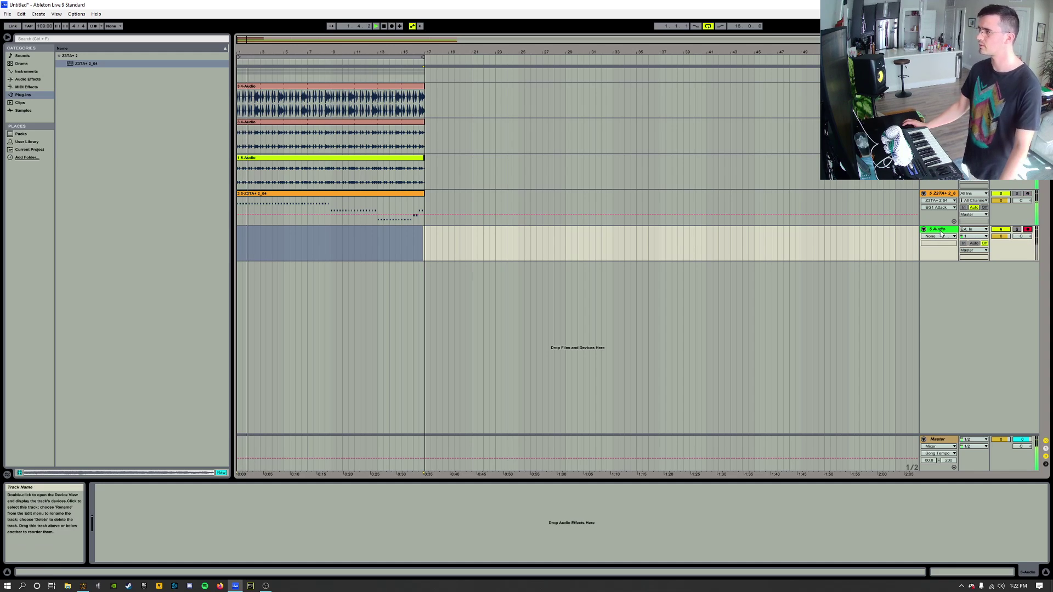
left_click(974, 229)
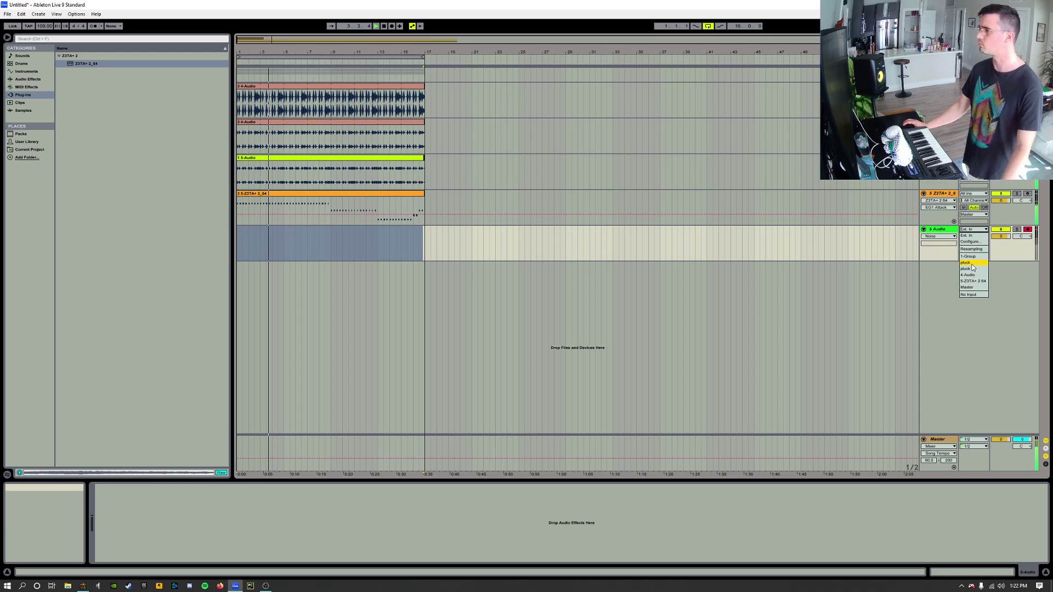
left_click(973, 280)
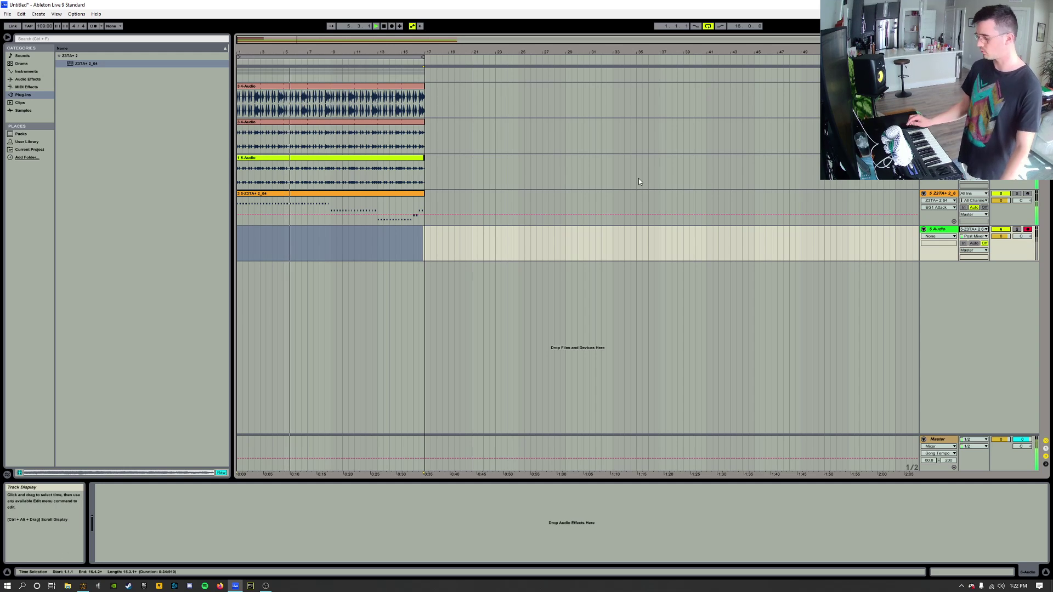
- Record the Z3TA+ part to audio across the whole loop and delete its MIDI clip
key("F9")
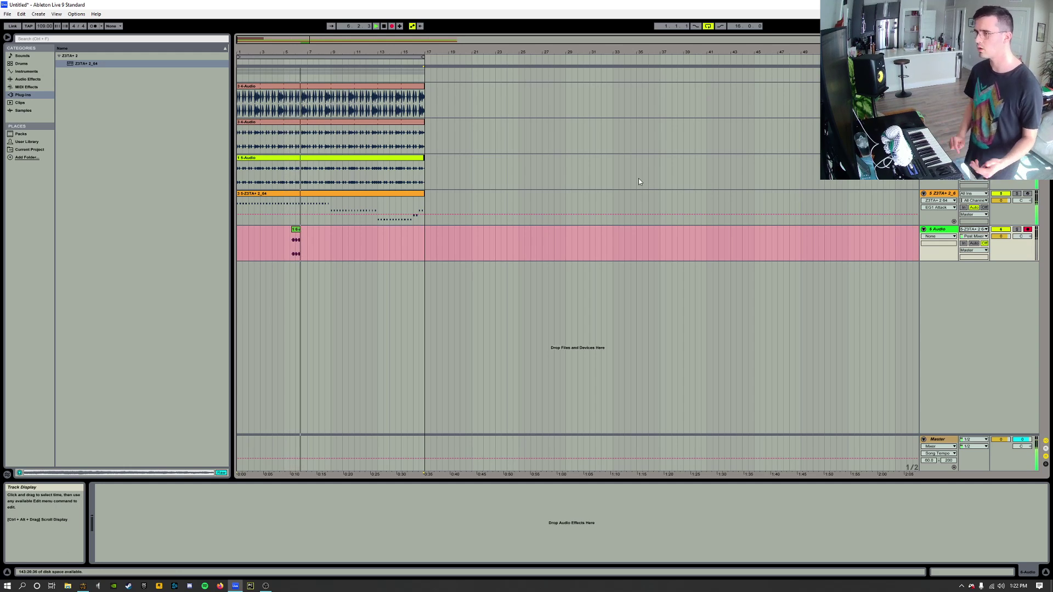
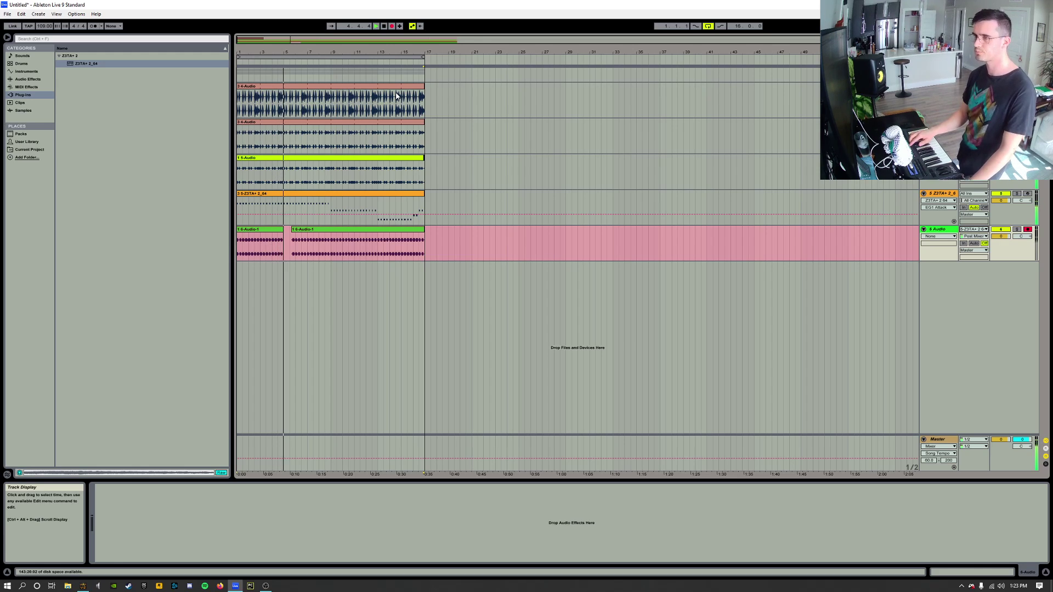
key("F9")
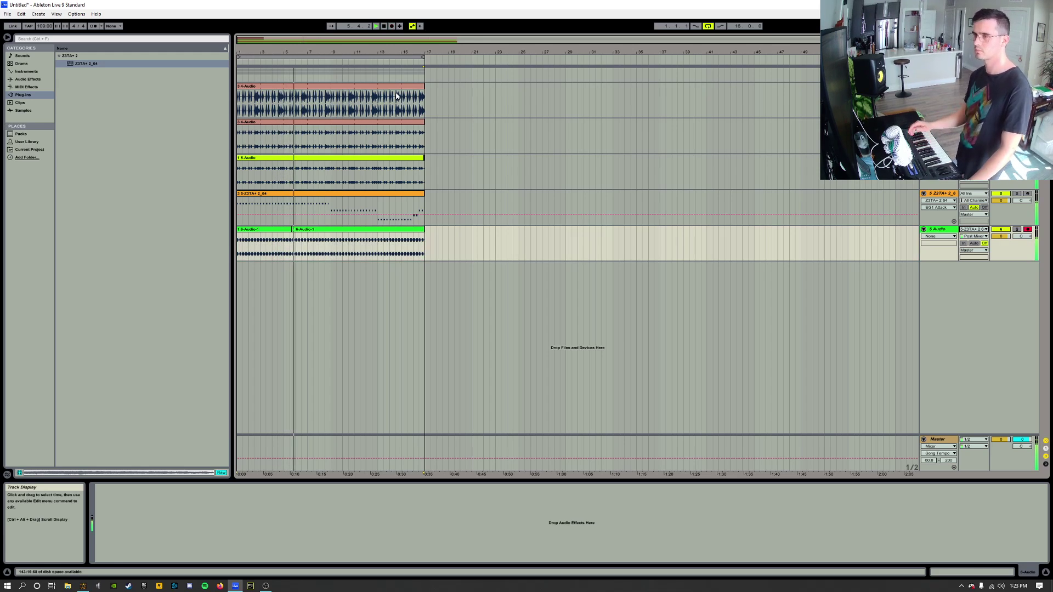
left_click(387, 193)
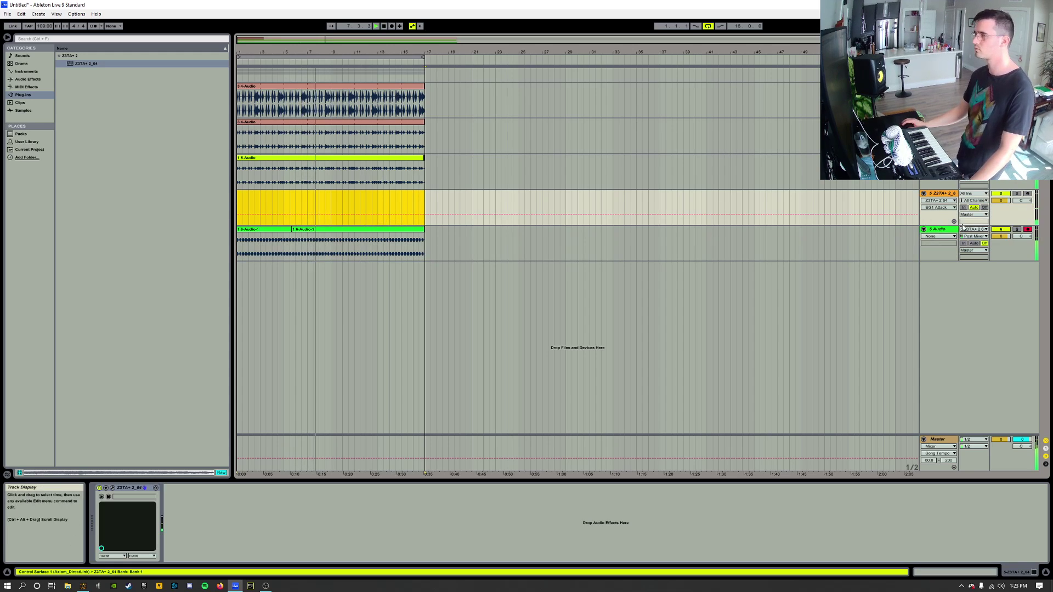
- Adjust the resampled audio track's volume slightly and move the Z3TA+ track below it
left_click(935, 235)
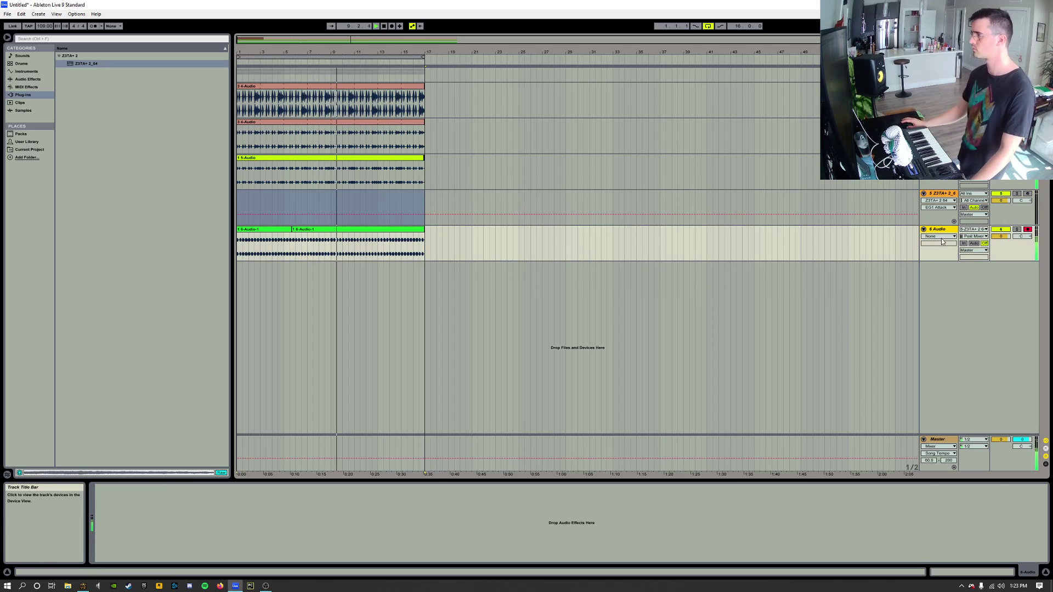
left_click_drag(1001, 236, 1000, 238)
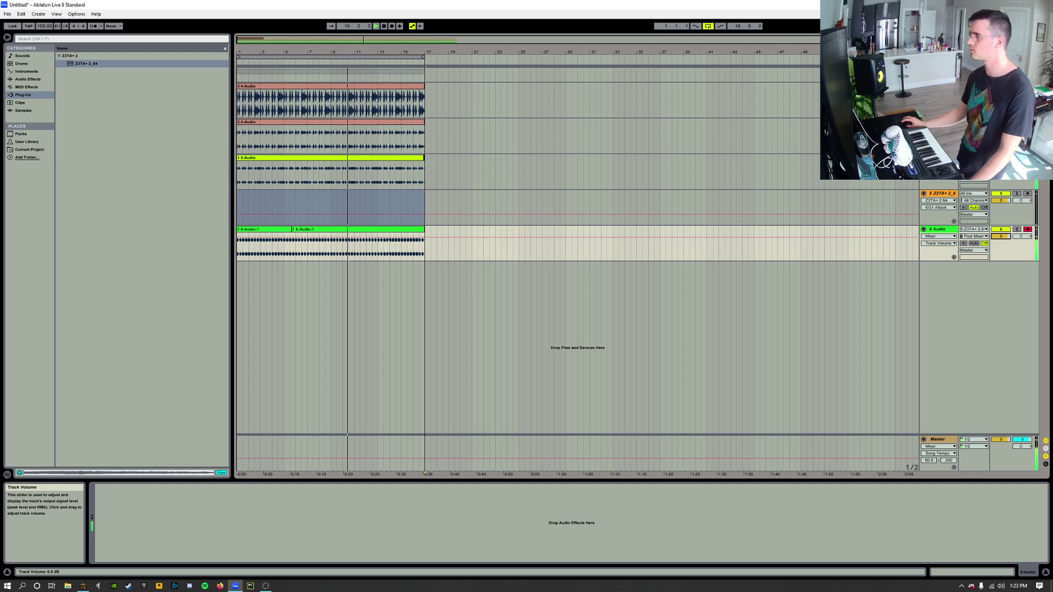
left_click_drag(941, 194, 941, 257)
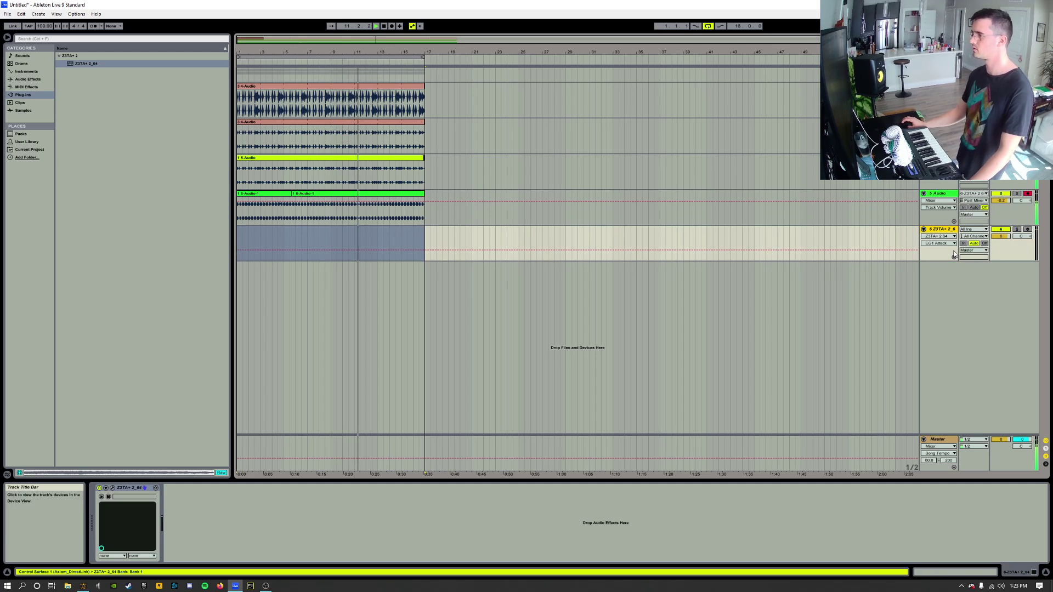
- Rename the resampled audio track BassHigh and rename the yellow audio track above it as a synth track
right_click(941, 195)
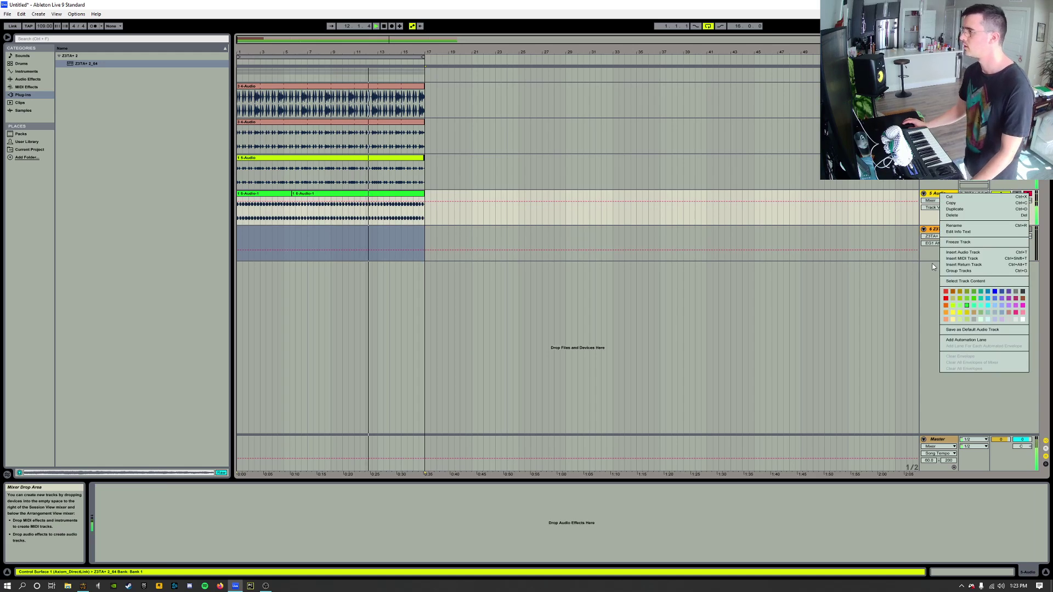
left_click(953, 226)
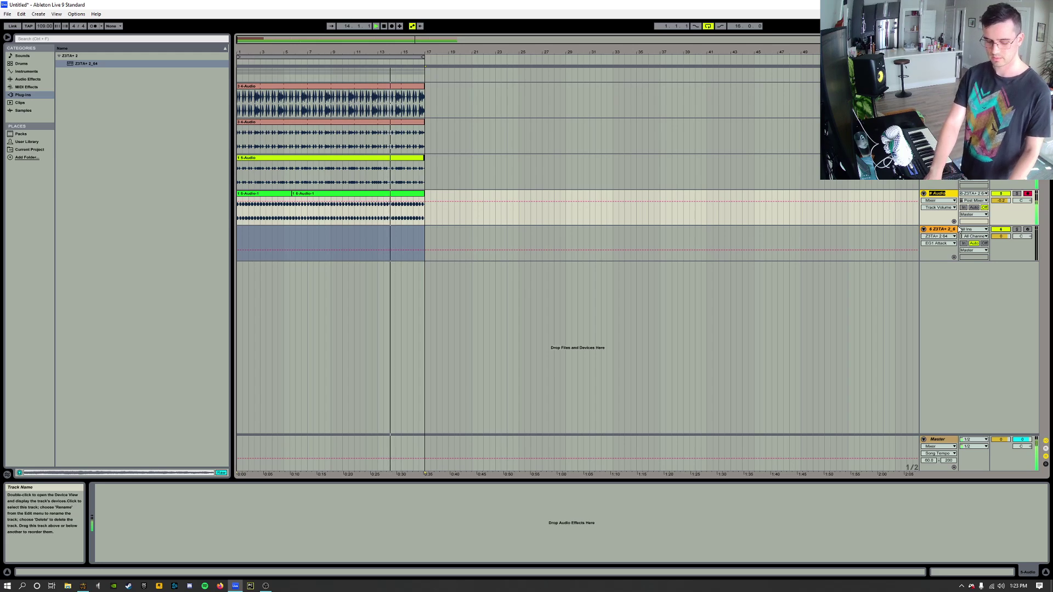
type("Bass")
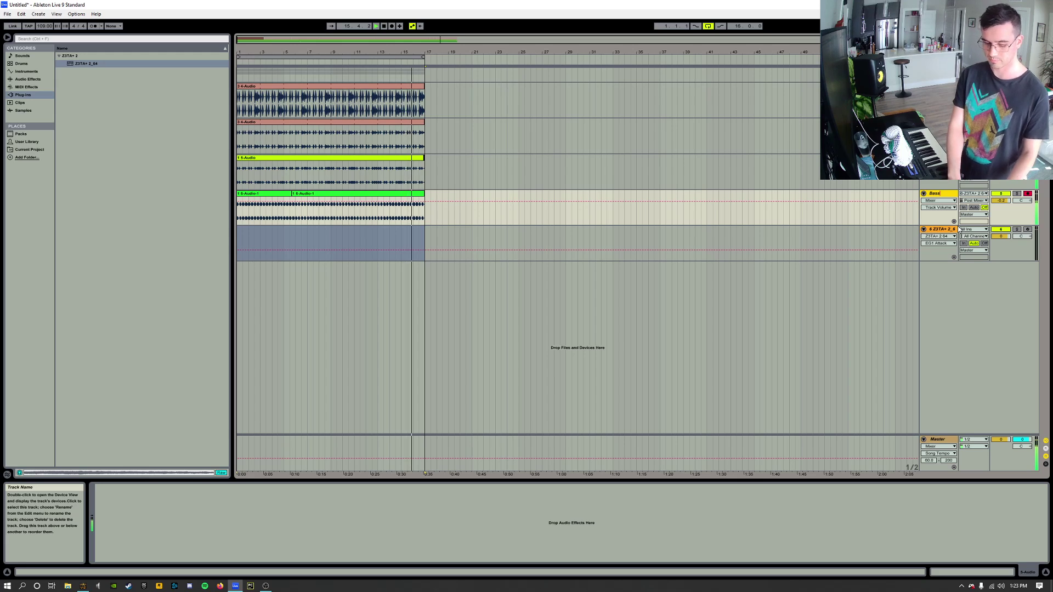
type("High")
key("Return")
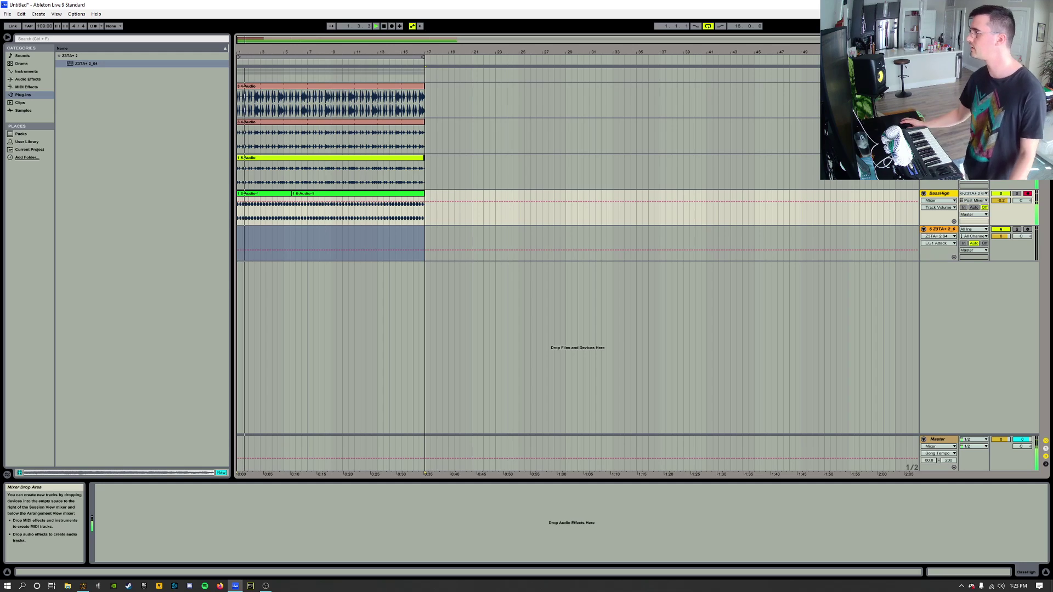
right_click(941, 158)
left_click(951, 193)
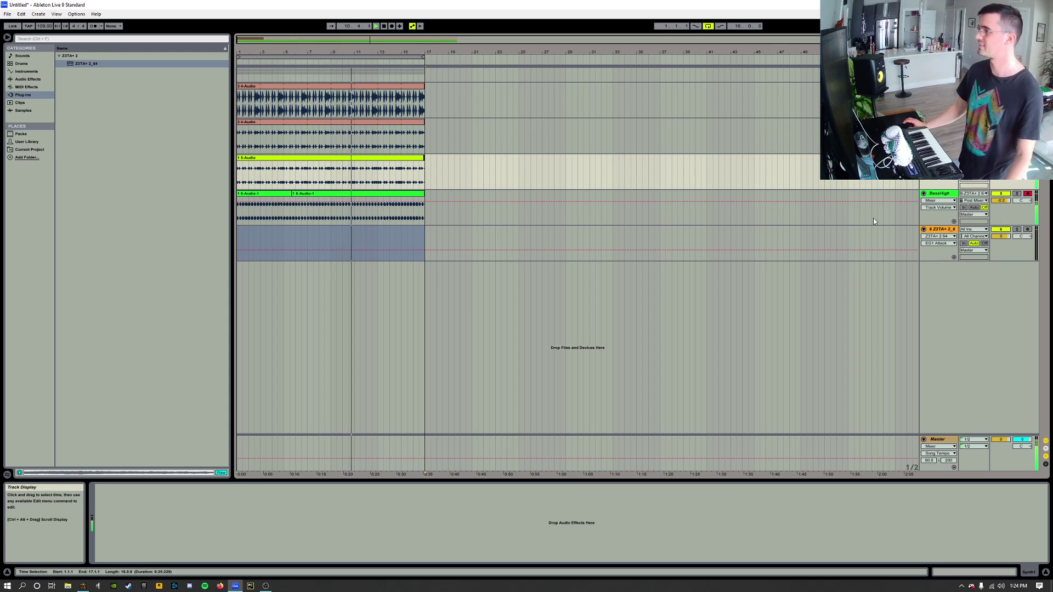
- Add an empty Drum Rack instrument on a new track below the Z3TA+ track
left_click(21, 64)
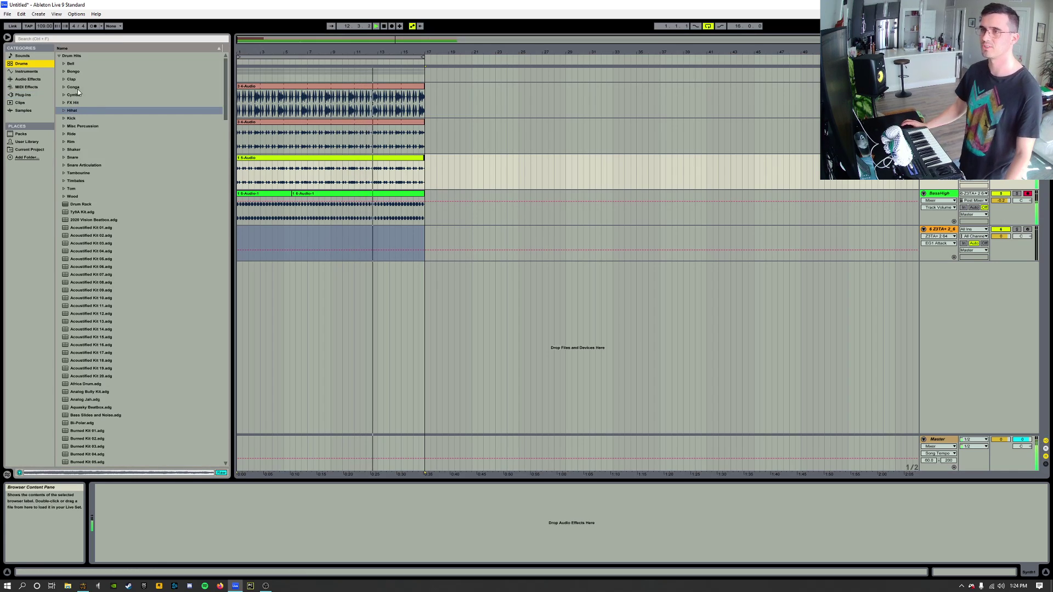
left_click(30, 72)
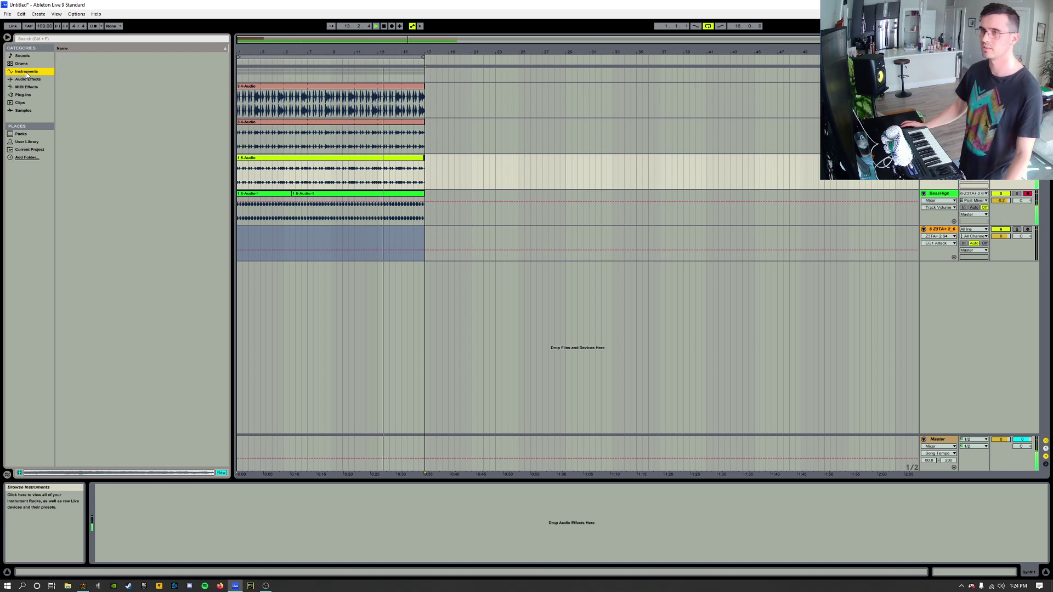
left_click_drag(81, 56, 559, 322)
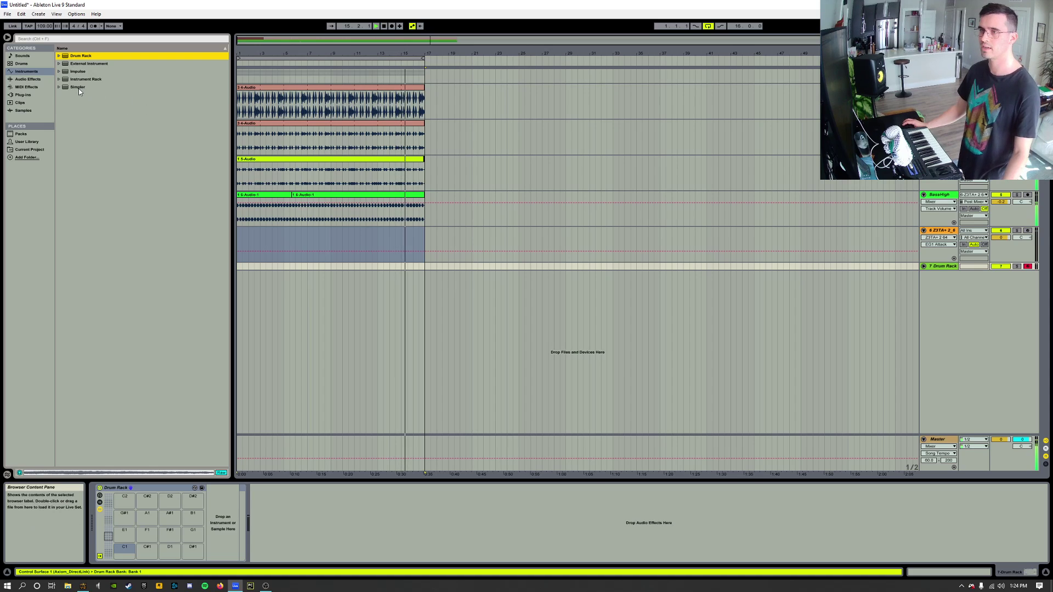
- Audition the Acoustified kick samples in the Kick folder of Drum Hits, starting at Kick Acoustified 01 1
left_click(21, 63)
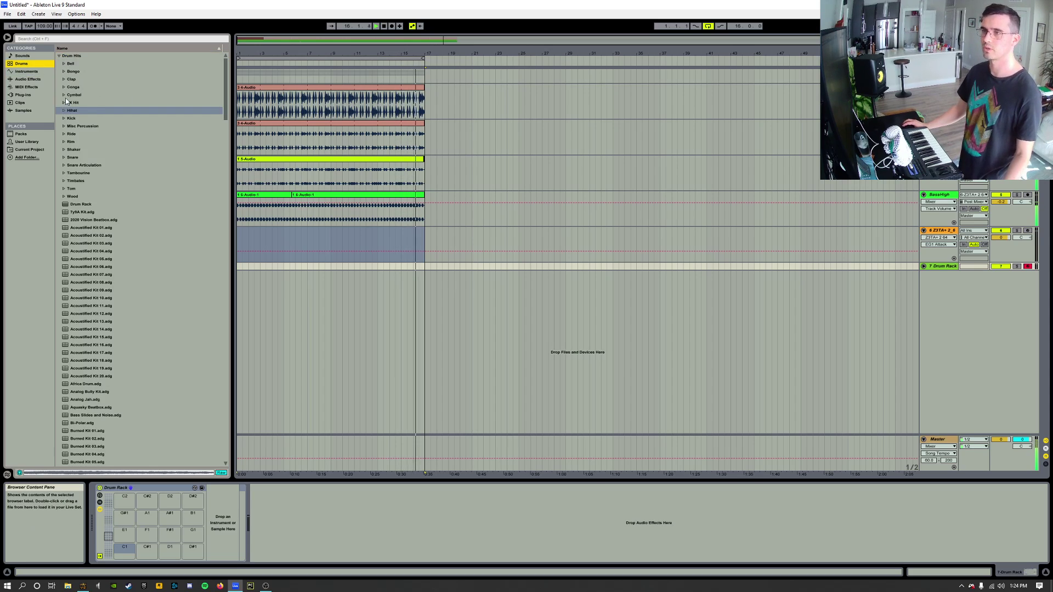
left_click(63, 119)
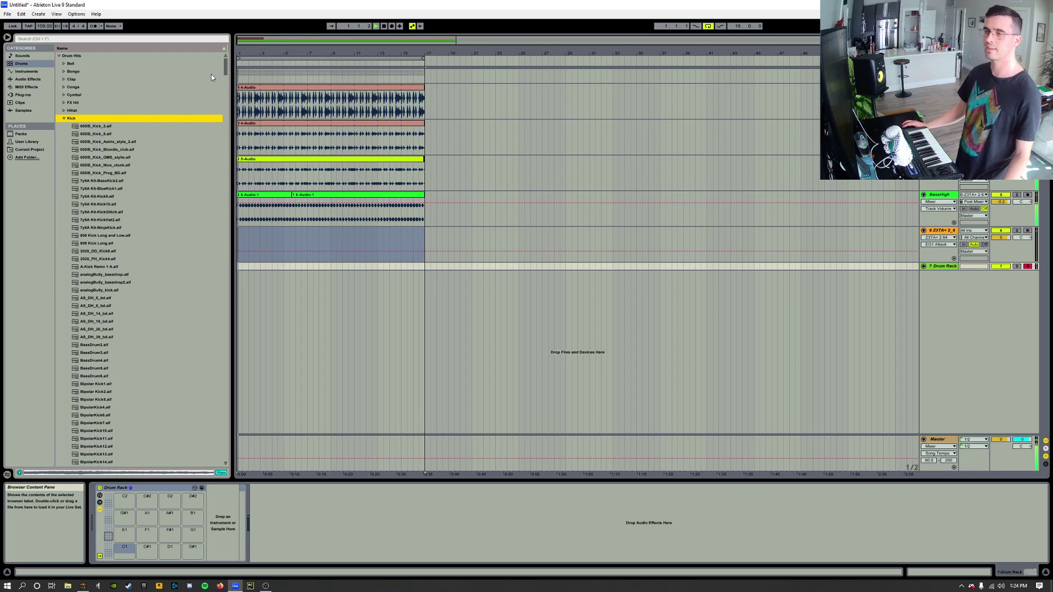
left_click_drag(225, 73, 223, 135)
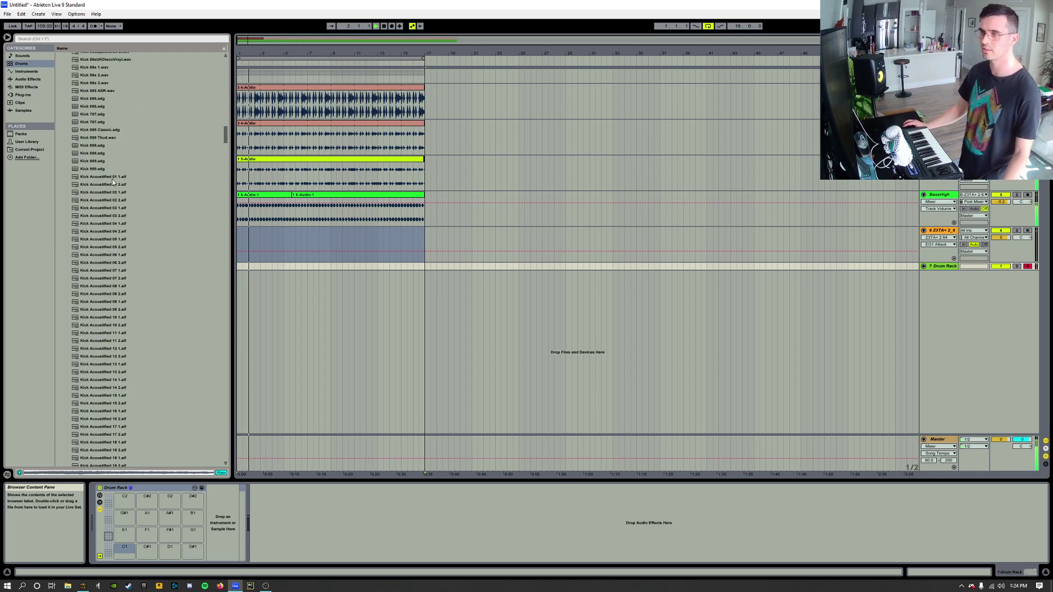
left_click(110, 179)
key("Down")
key("Down")
key("Down")
key("Down")
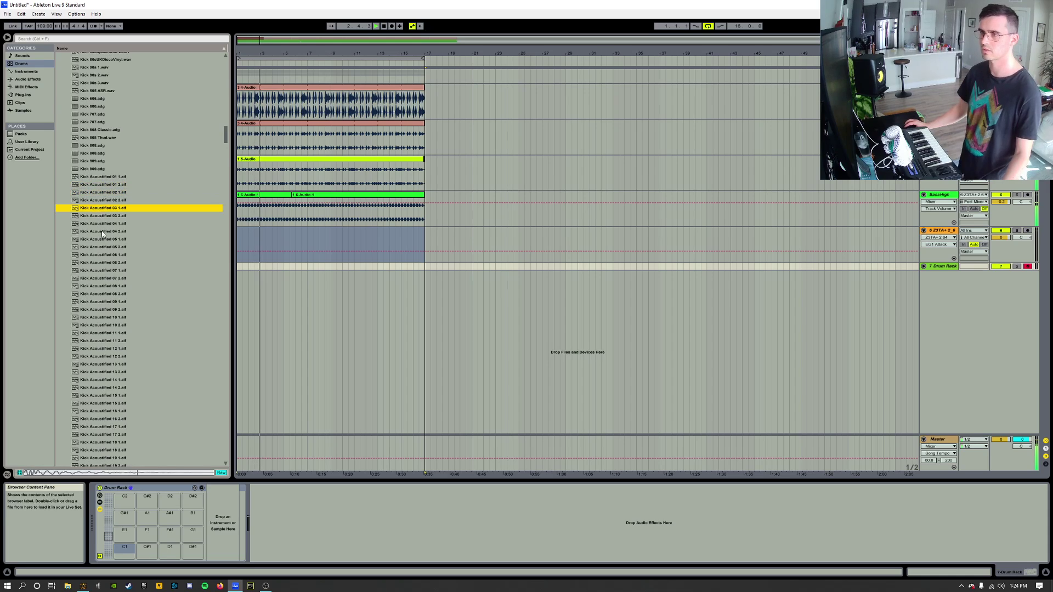
- Compare the neighbouring Acoustified kicks and load Kick Acoustified 02 2.aif onto the Drum Rack's C1 pad
left_click(100, 216)
left_click(100, 209)
left_click(99, 202)
left_click(99, 209)
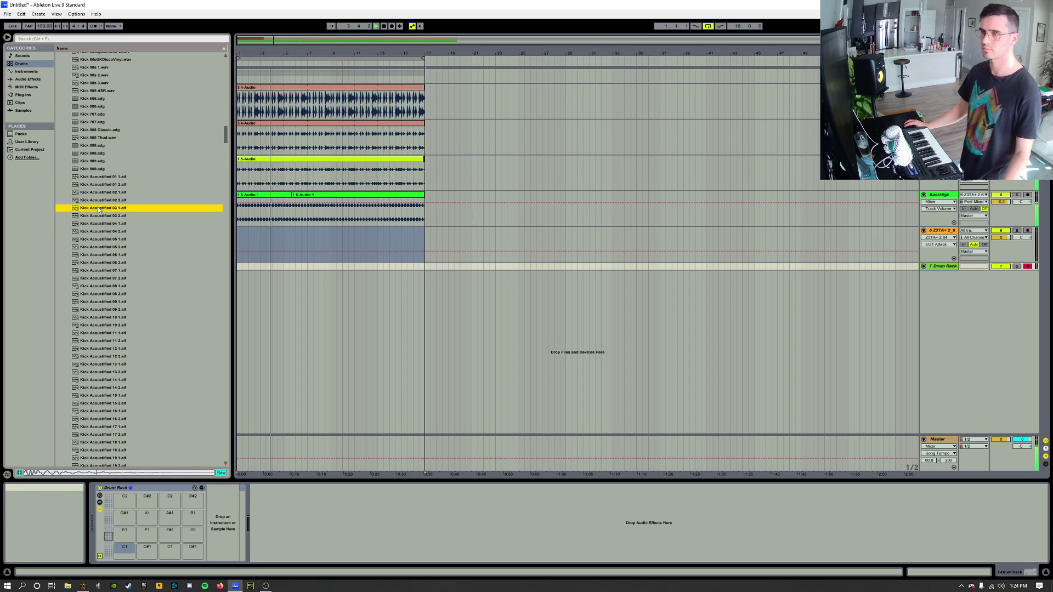
left_click(96, 200)
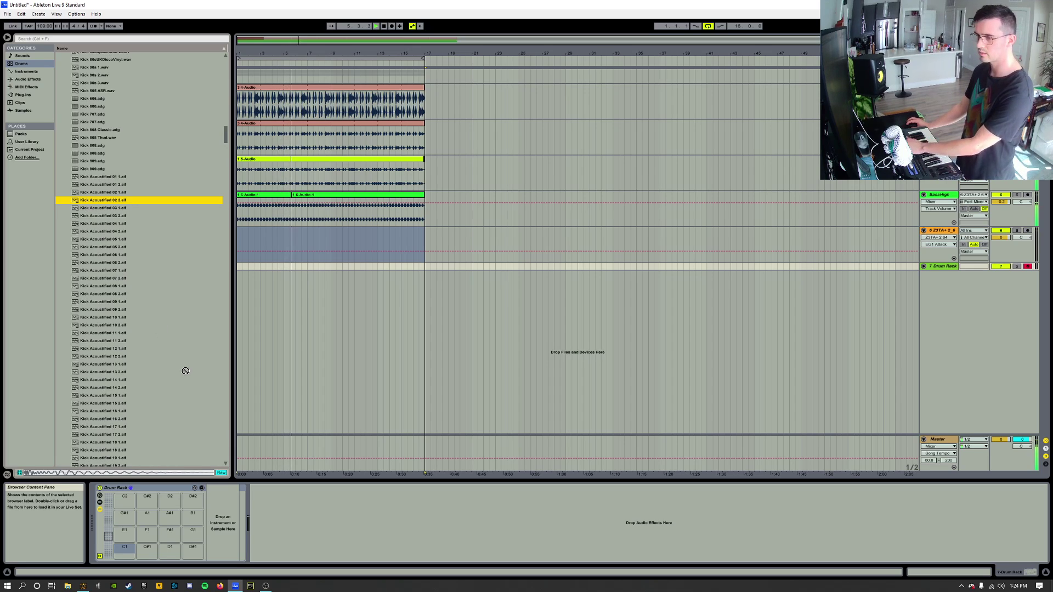
left_click_drag(204, 395, 137, 542)
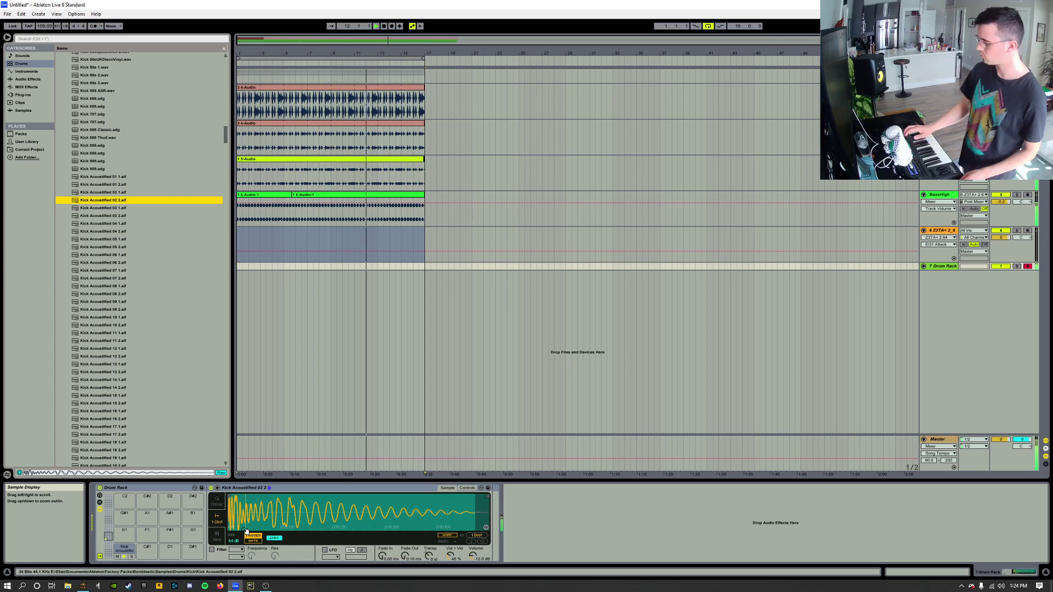
- Record a short MIDI clip of the kick on the Drum Rack track around bar 13
key("F9")
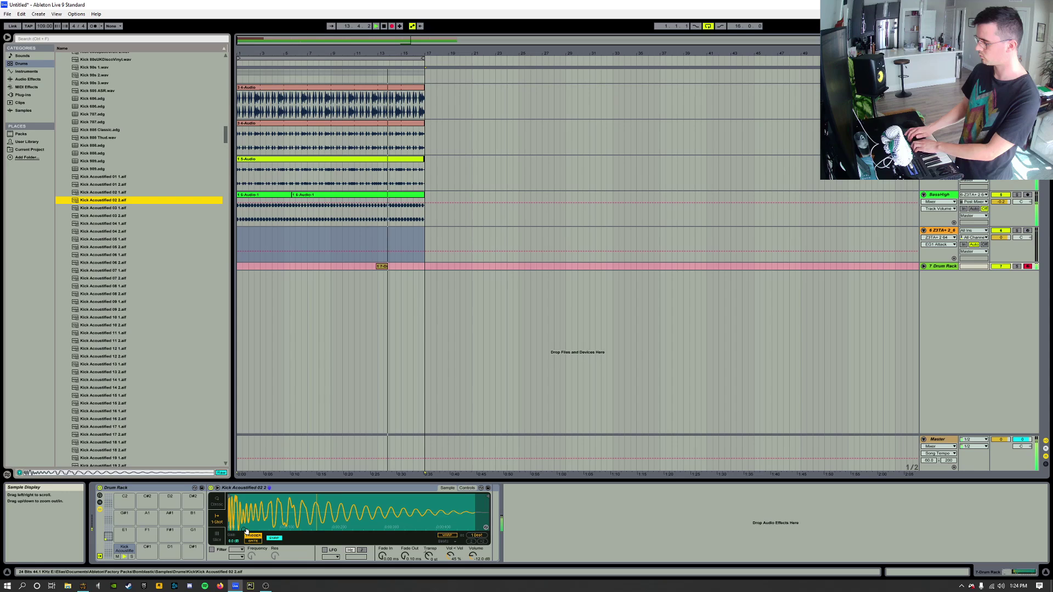
key("F9")
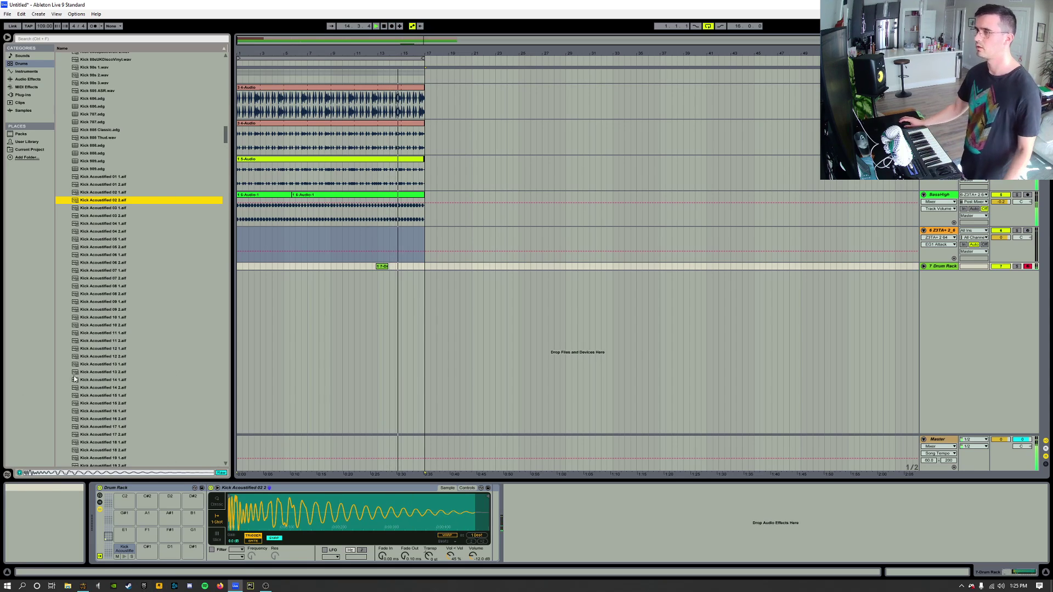
- Move the recorded kick clip to the start of the arrangement at bar 1 and quantize all its notes
left_click(240, 268)
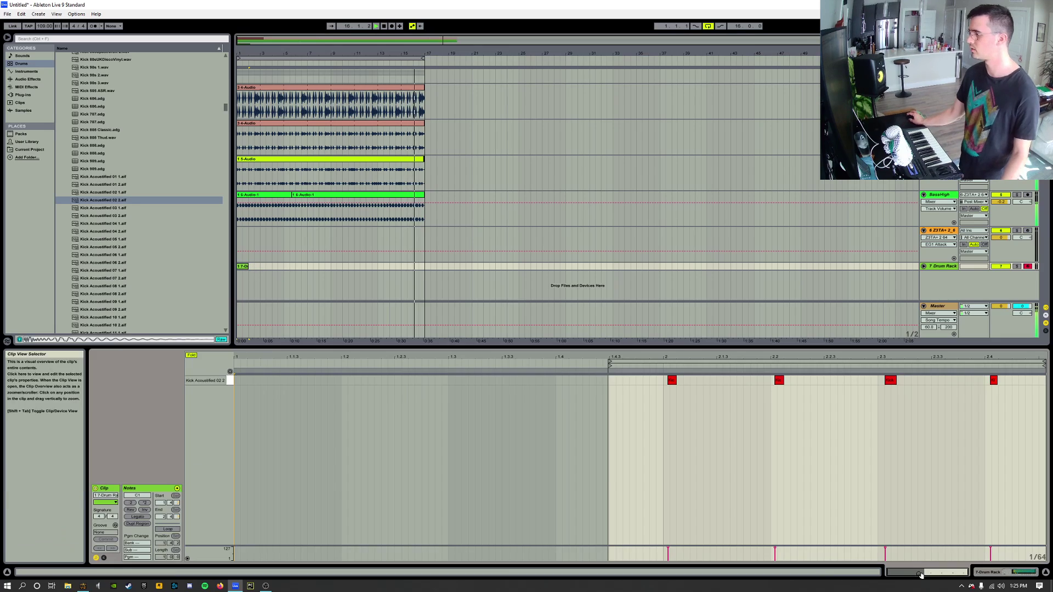
double_click(241, 267)
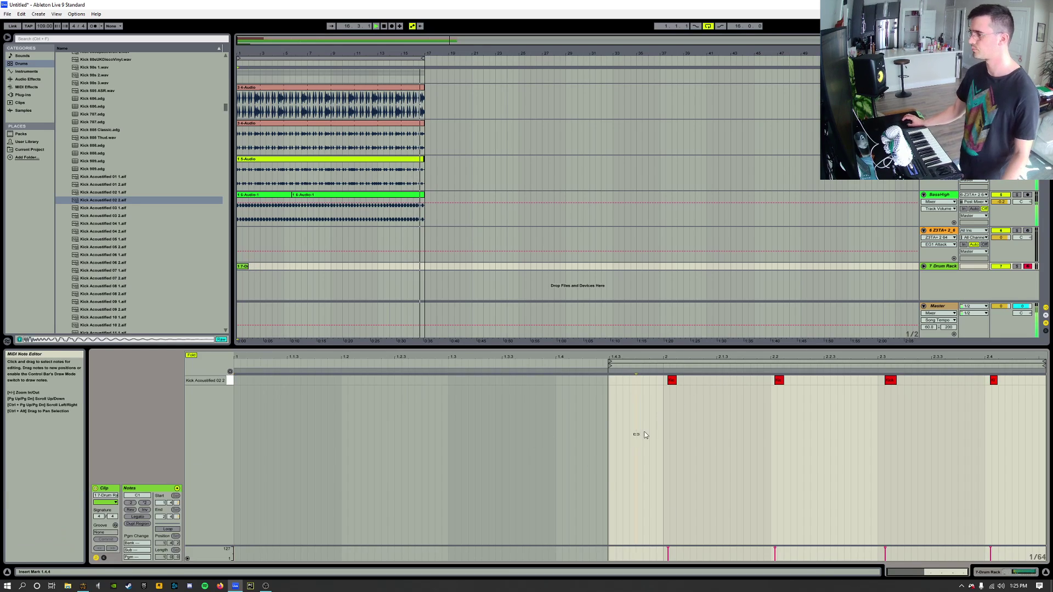
key("ctrl+a")
left_click(672, 381)
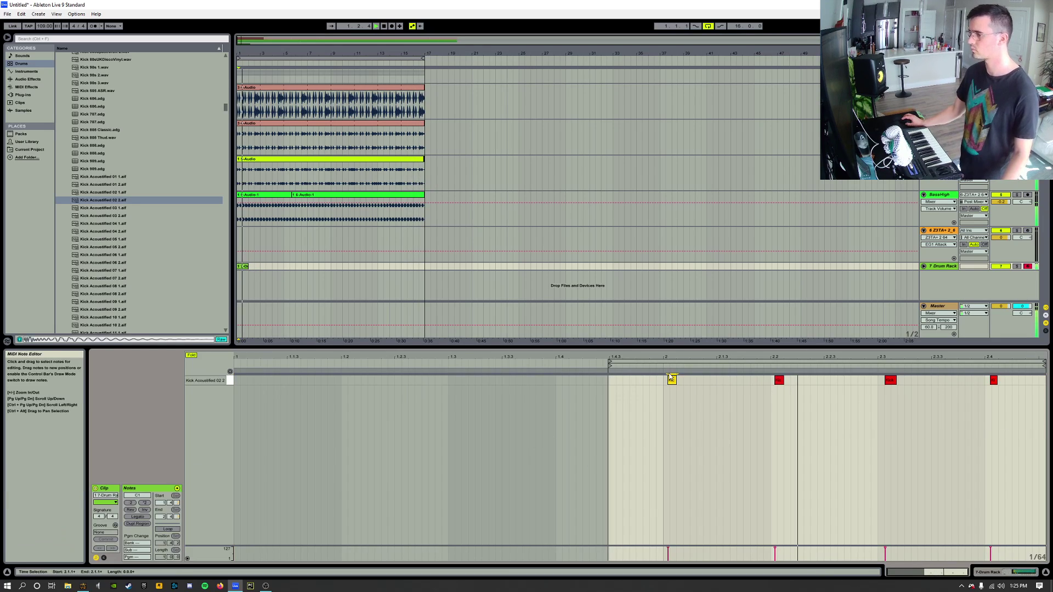
left_click_drag(661, 377, 1044, 390)
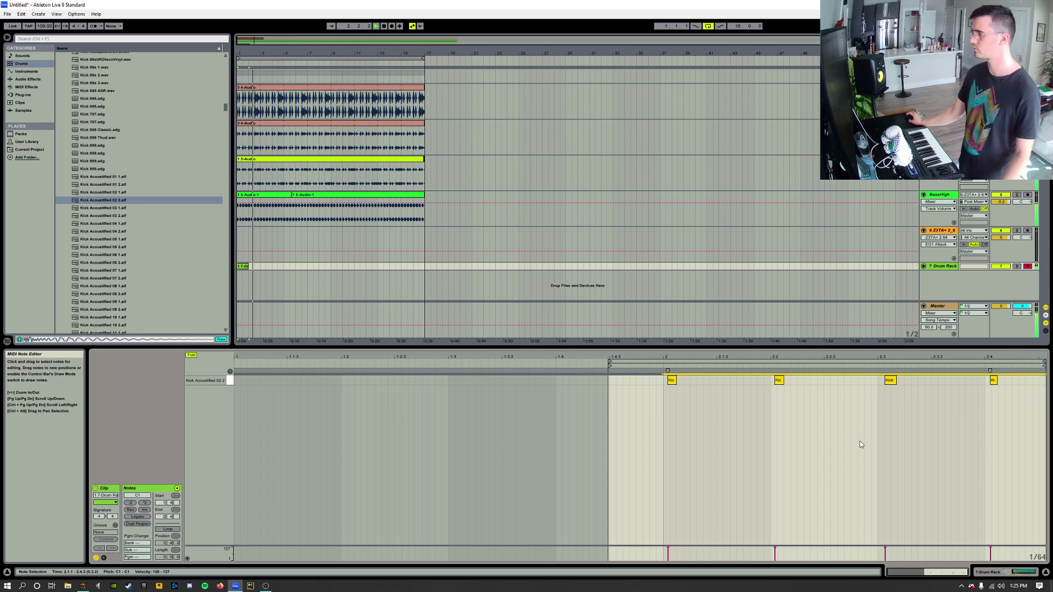
right_click(774, 428)
left_click(811, 442)
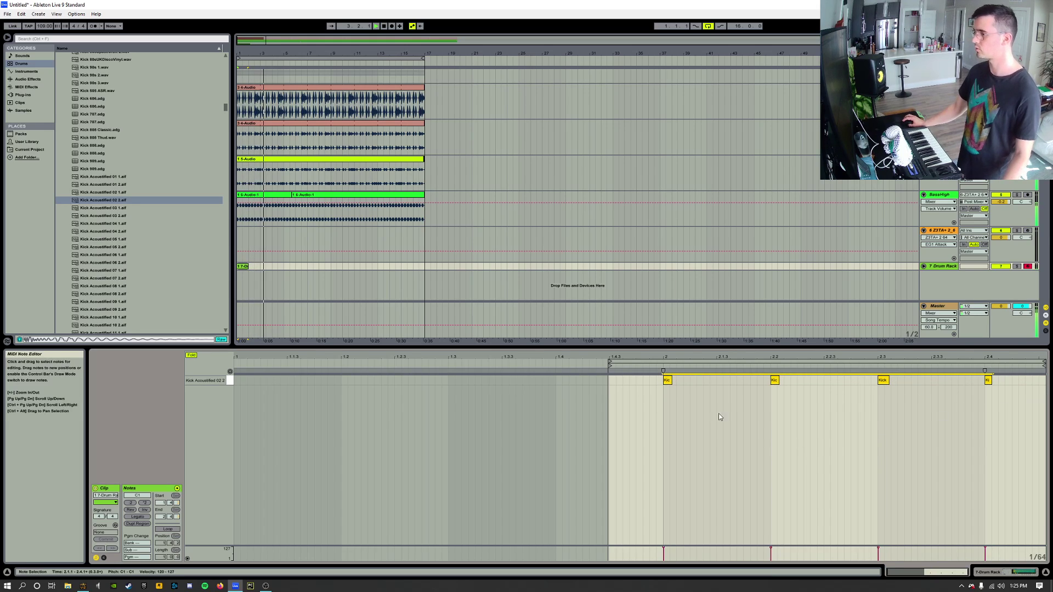
- Reset the clip's timeline so its first kick note falls on 1.1.1
right_click(663, 371)
left_click(688, 400)
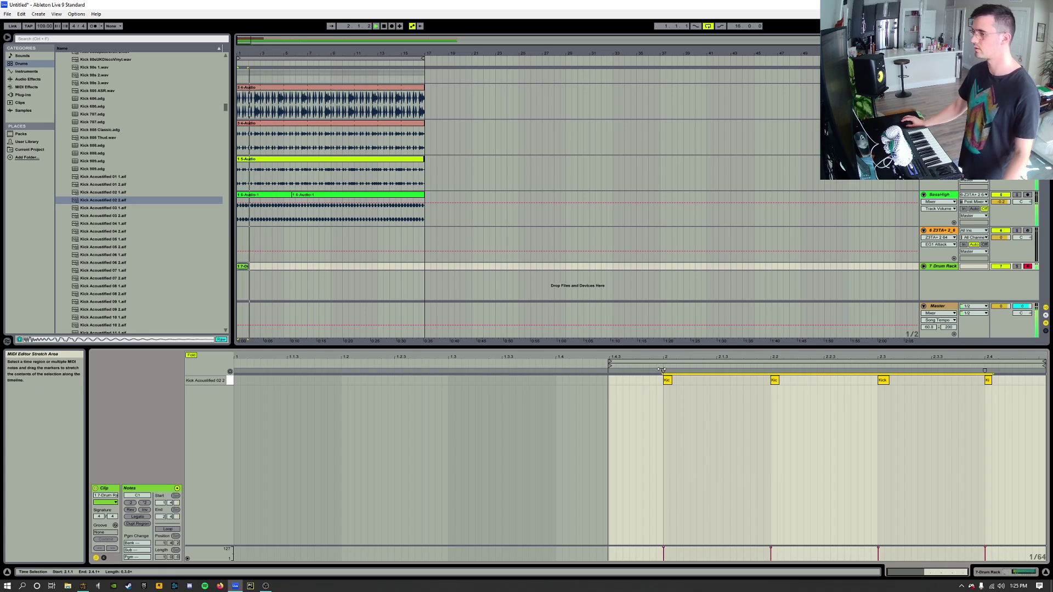
right_click(662, 371)
left_click(668, 386)
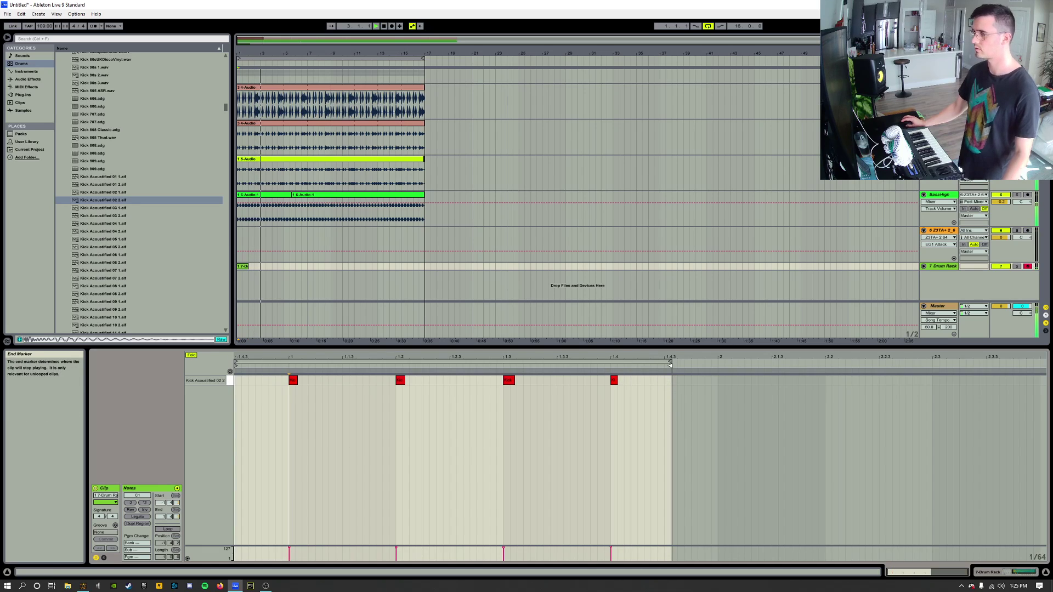
- Loop the kick clip with its end at bar 2 and extend it in the arrangement to bar 17
mouse_move(669, 362)
left_mouse_down()
mouse_move(730, 362)
mouse_move(717, 362)
left_mouse_up()
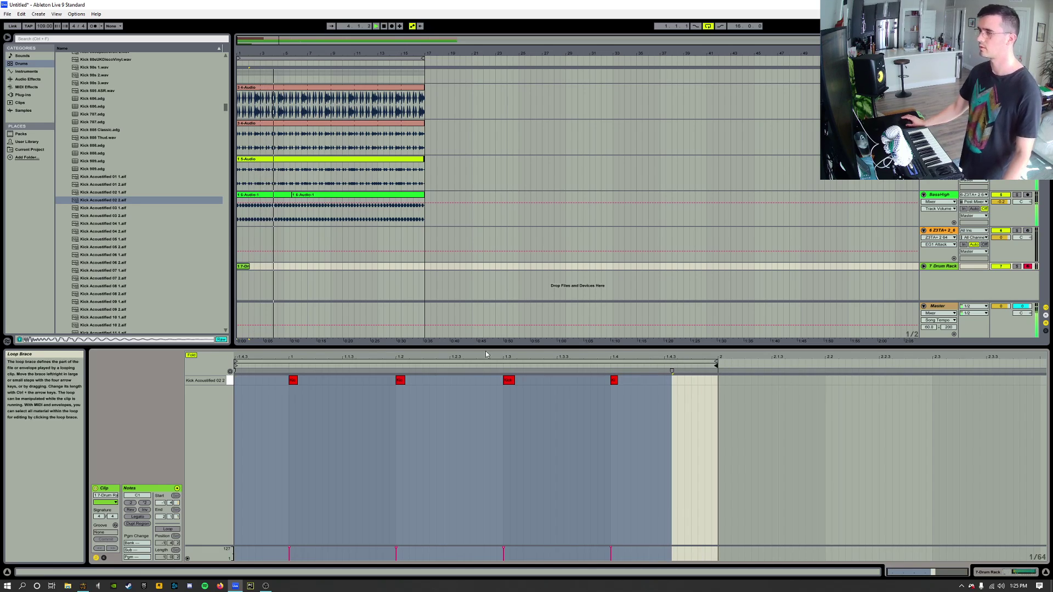
left_click(167, 529)
left_click_drag(250, 266, 423, 266)
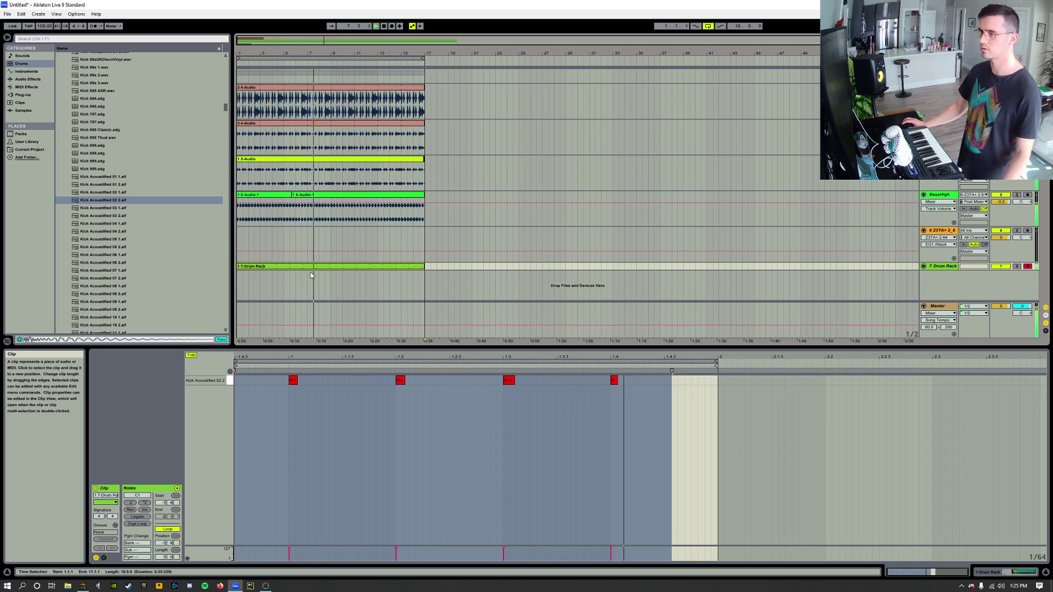
- Set the kick clip's start to 1.1.1 and its loop to exactly one bar, ending at bar 2
key("space")
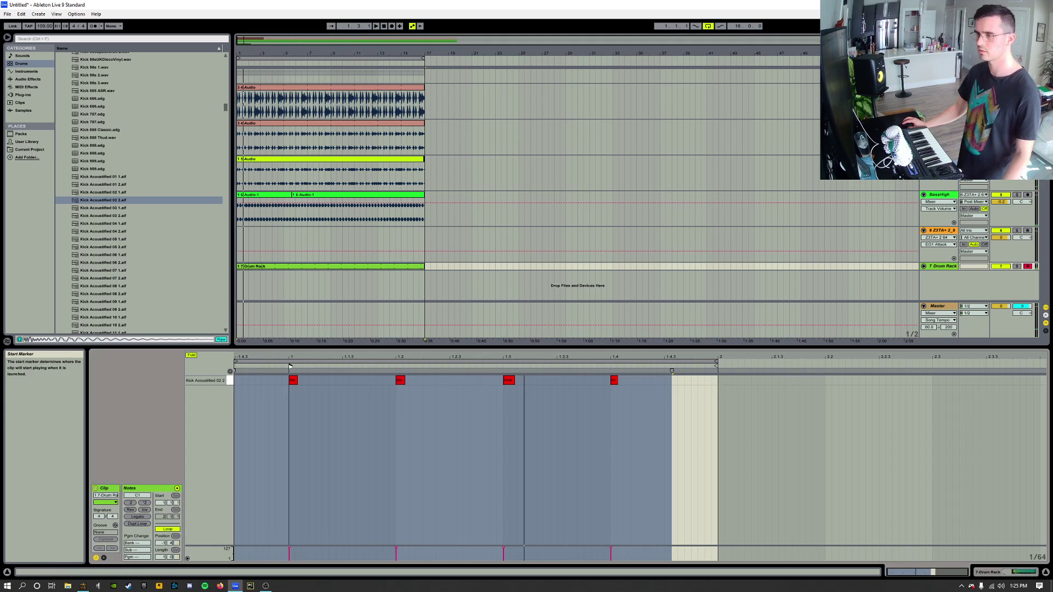
left_click_drag(237, 362, 343, 363)
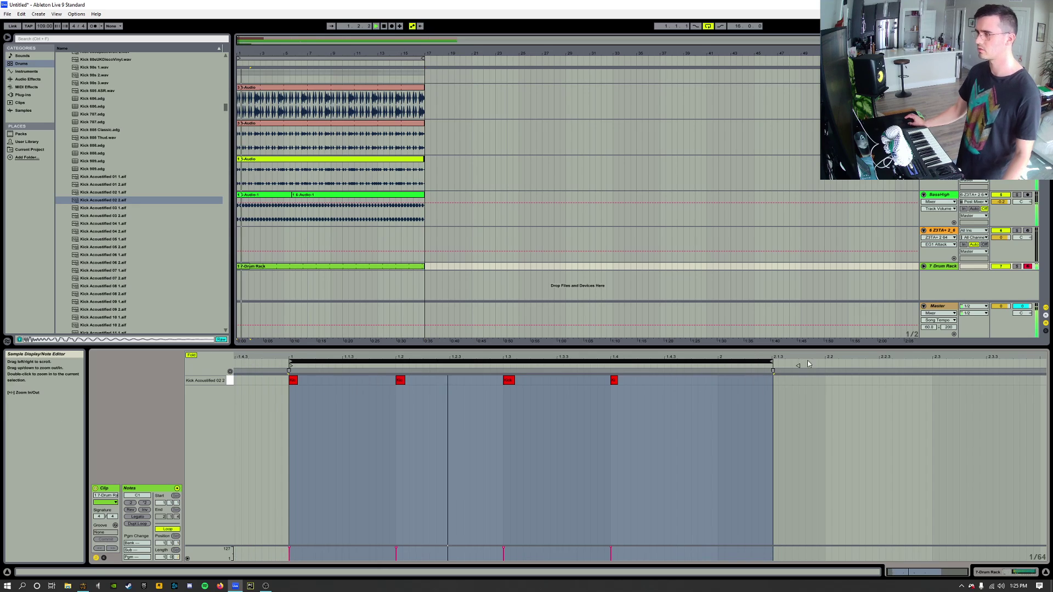
left_click_drag(770, 360, 718, 369)
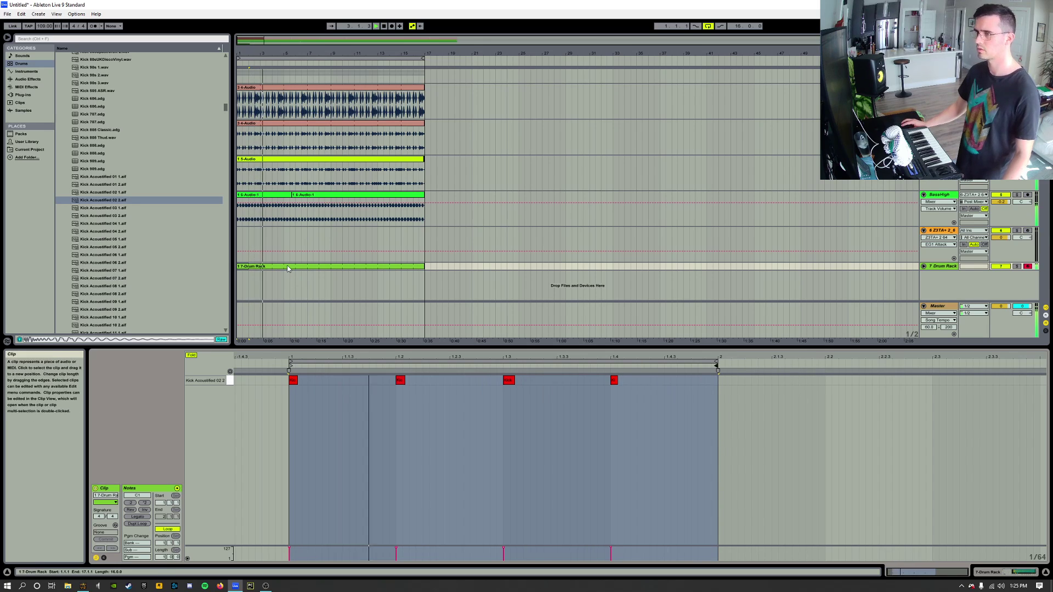
left_click(425, 267)
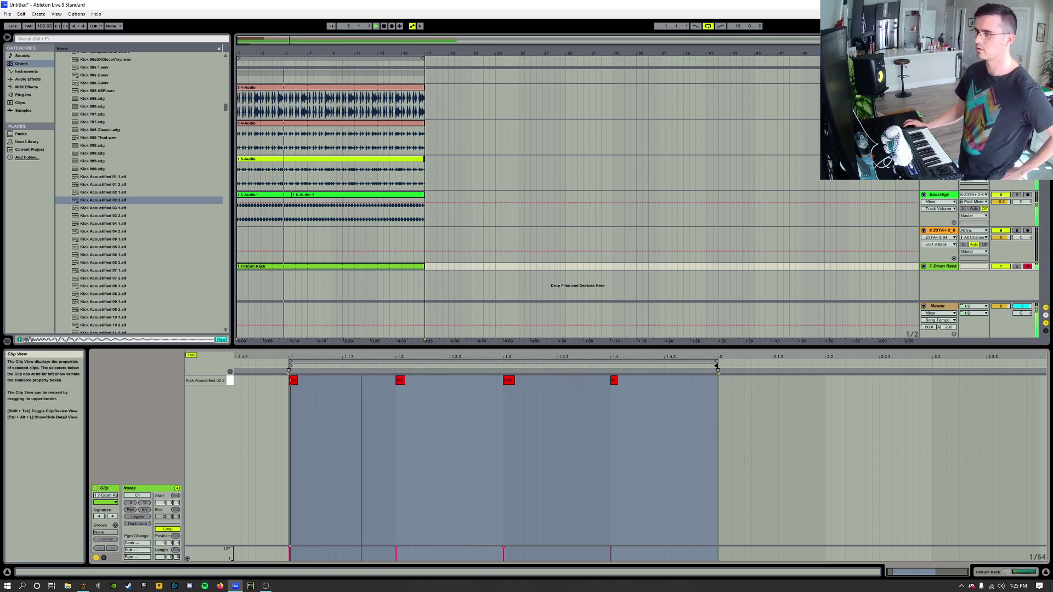
mouse_move(395, 357)
left_mouse_down()
mouse_move(396, 403)
mouse_move(396, 362)
left_mouse_up()
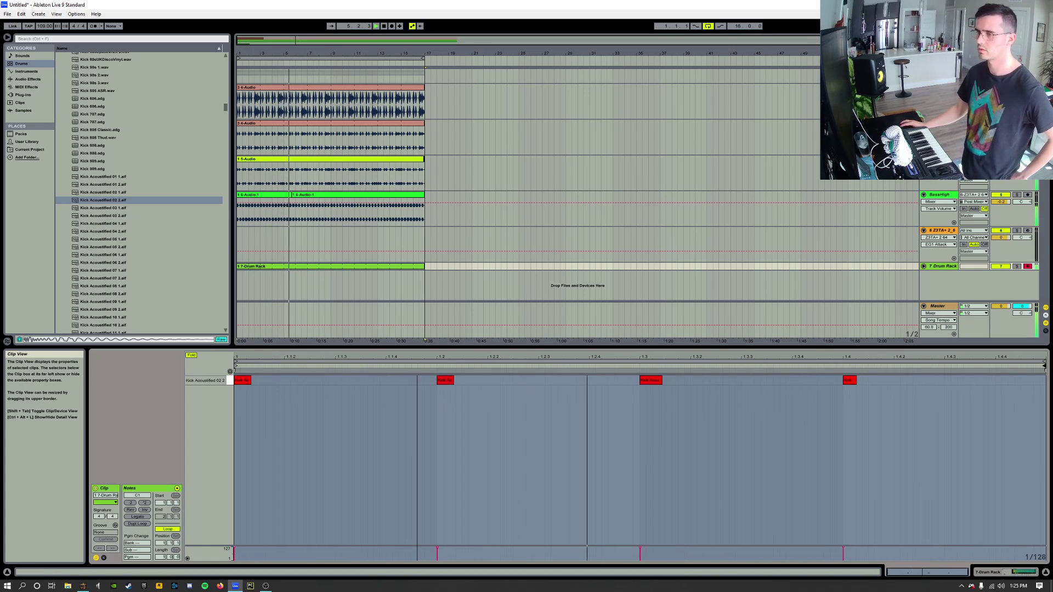
- Return to the Drum Rack's devices, then browse the Snare folder of Drum Hits instead of Kick, auditioning samples down to the MUT snares
left_click(1012, 567)
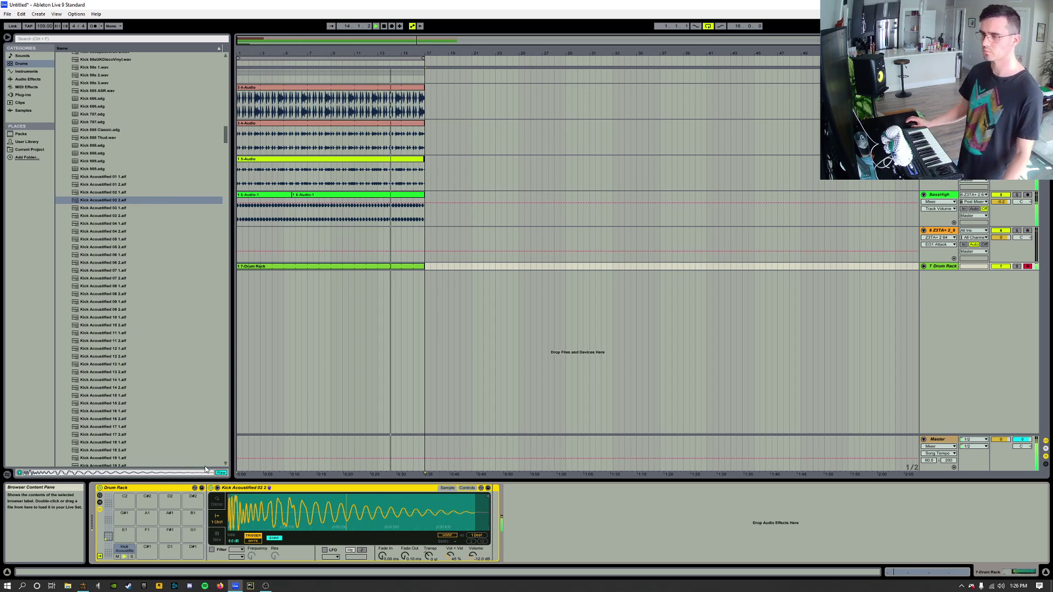
left_click_drag(225, 131, 225, 54)
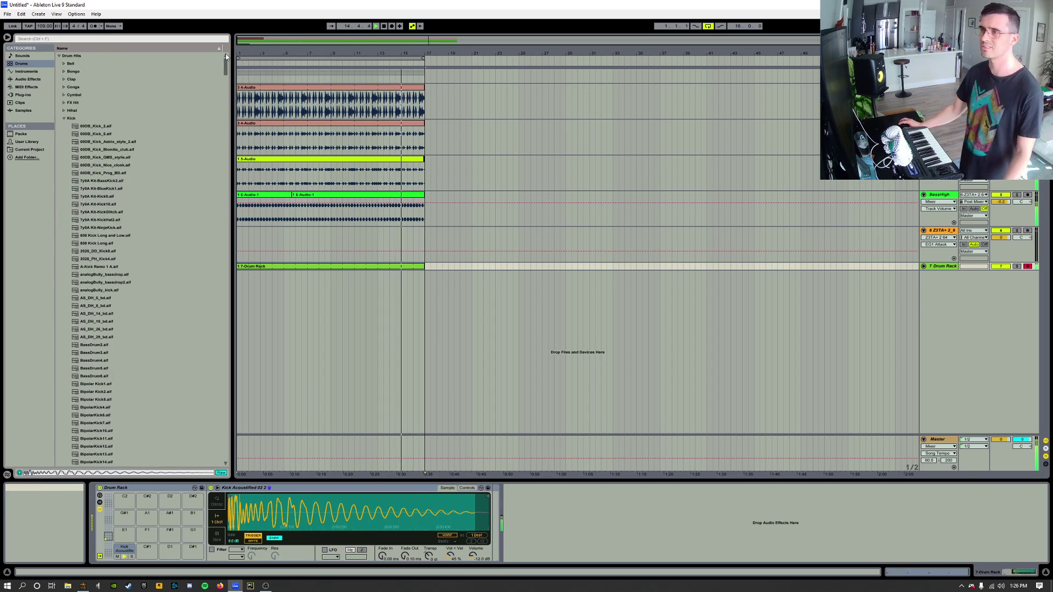
left_click(65, 118)
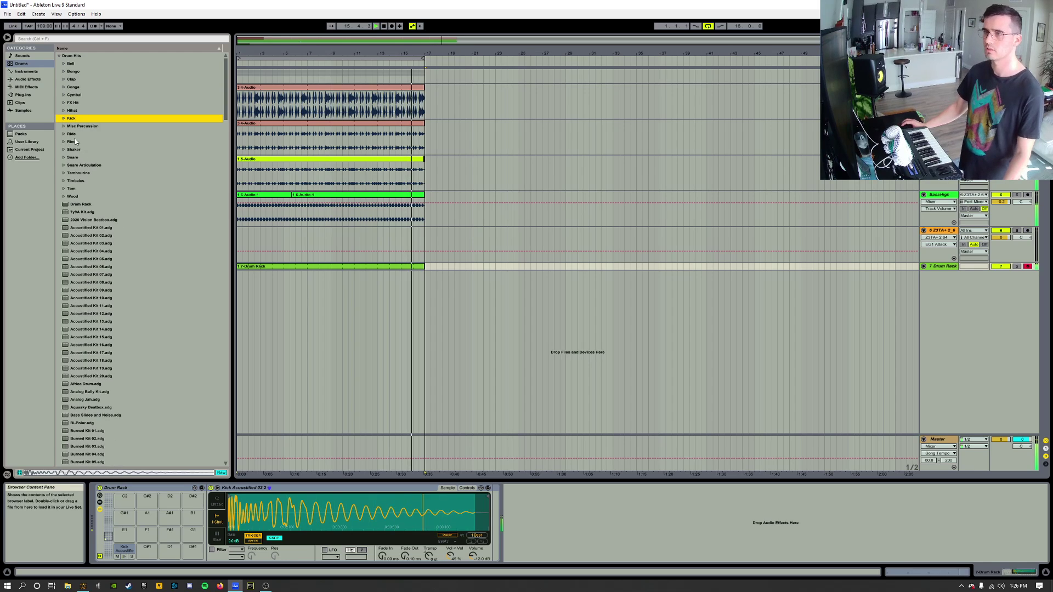
left_click(63, 158)
left_click(101, 166)
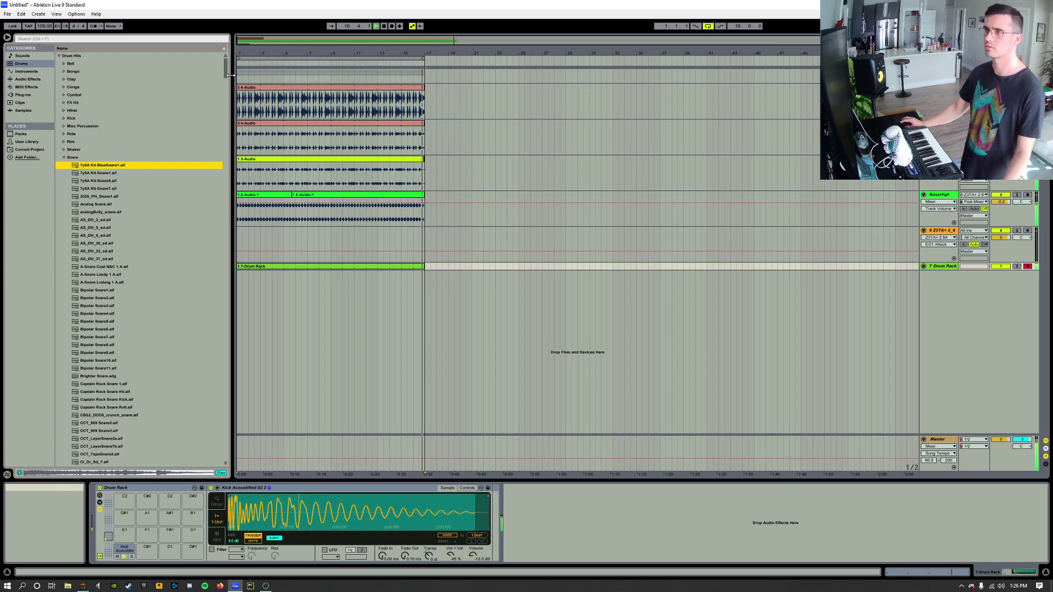
left_click_drag(224, 68, 221, 141)
left_click(96, 165)
scroll(96, 162, "down", 1)
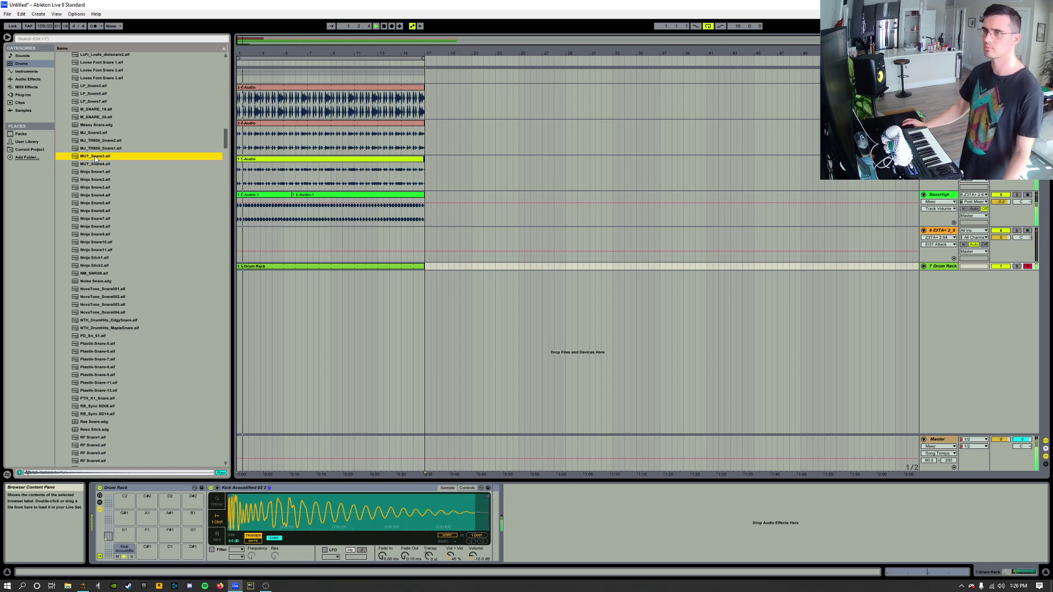
- Audition the Ninja Snare samples one by one, from Ninja Snare1.aif to Ninja Snare9.aif
left_click(92, 171)
left_click(92, 180)
left_click(93, 173)
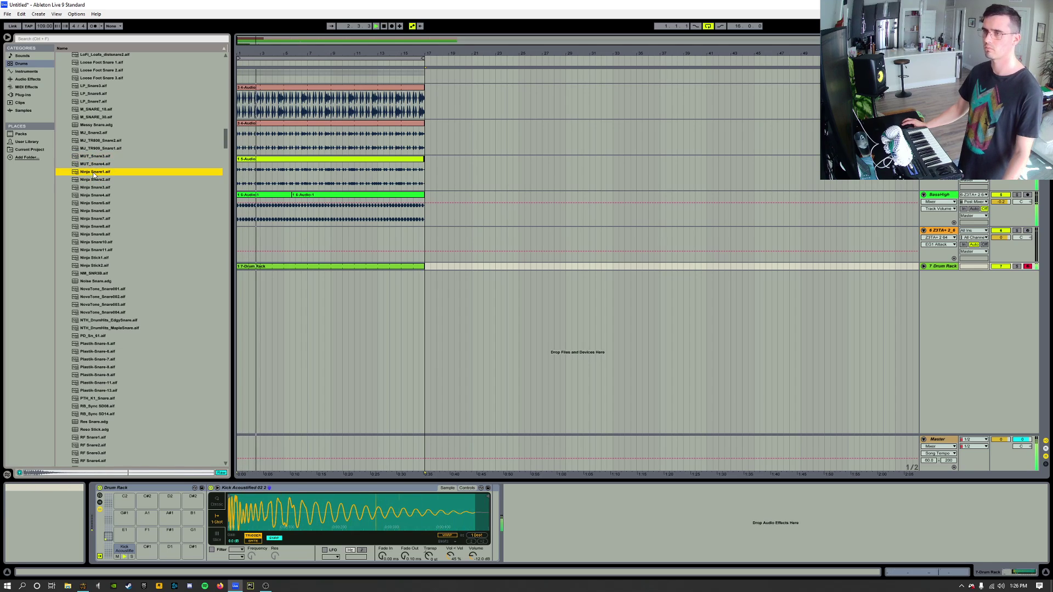
left_click(86, 180)
left_click(86, 188)
left_click(87, 195)
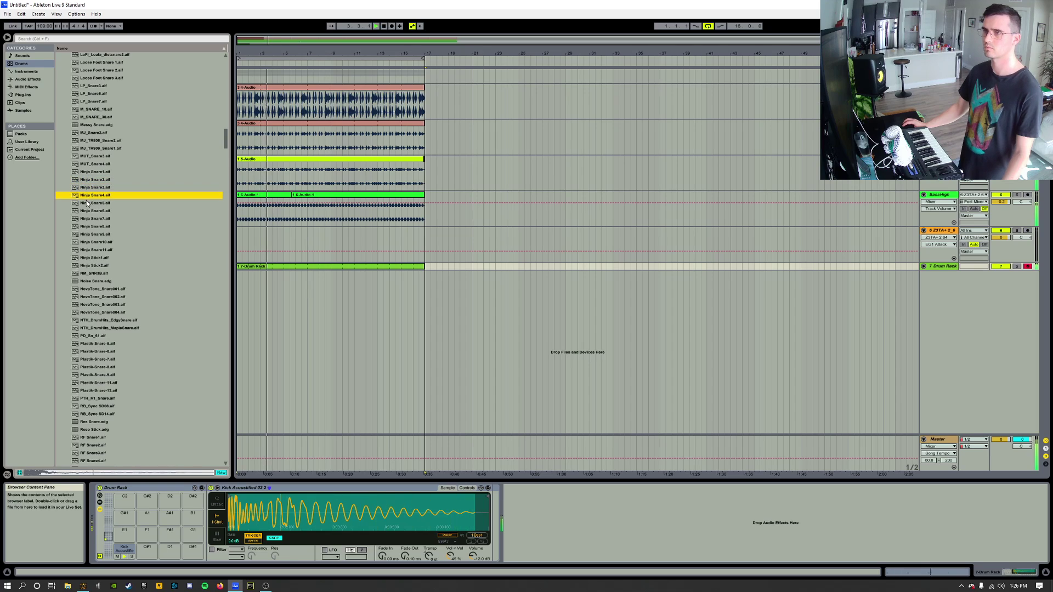
left_click(87, 202)
left_click(88, 210)
left_click(87, 218)
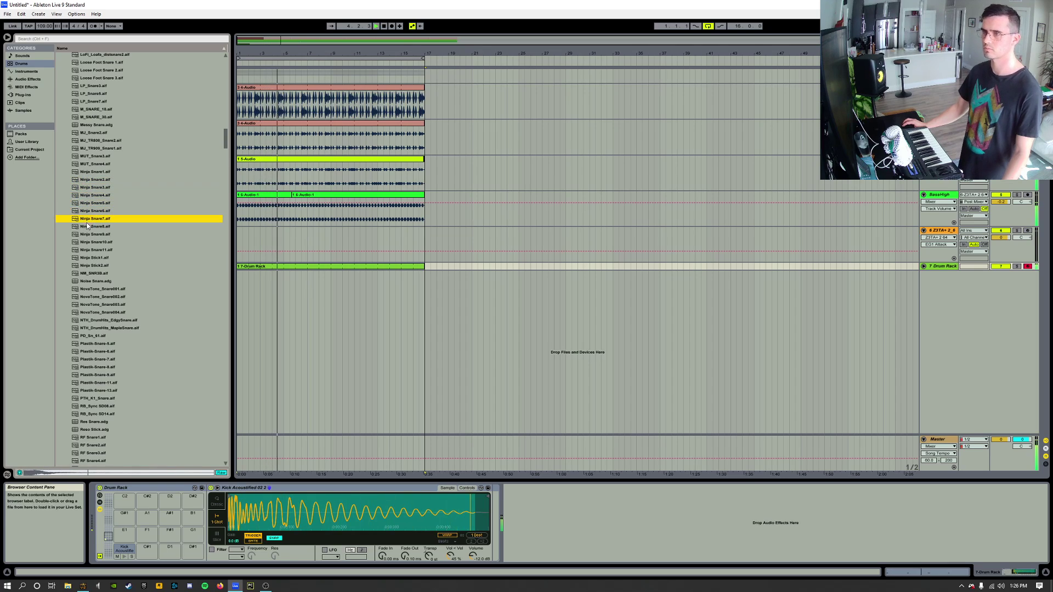
left_click(86, 227)
key("Down")
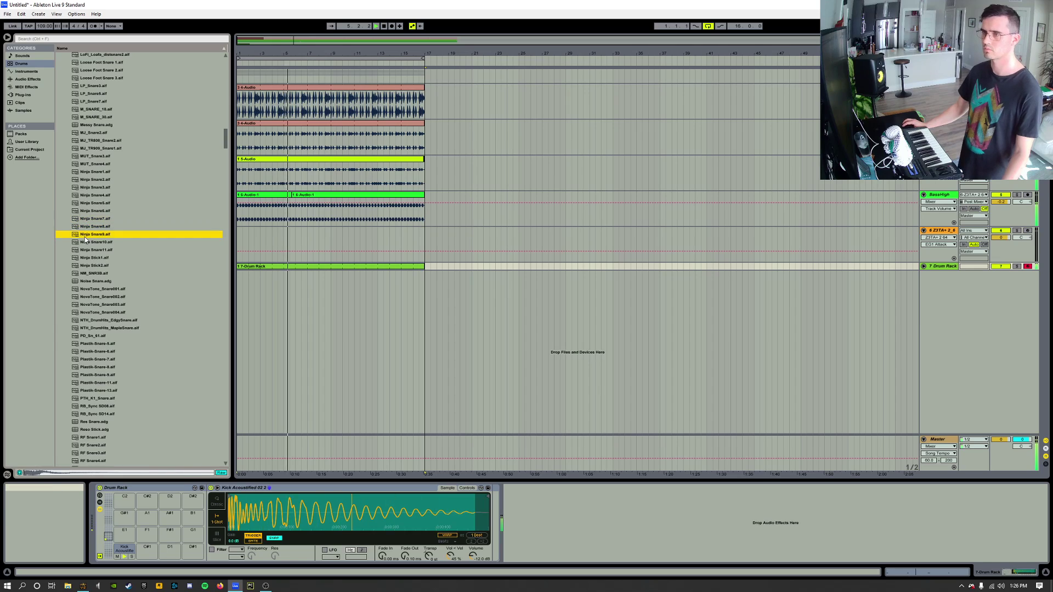
- Compare Ninja Snare10 with Ninja Snare9 and load Ninja Snare9.aif onto the Drum Rack's D1 pad
left_click(84, 242)
left_click(82, 235)
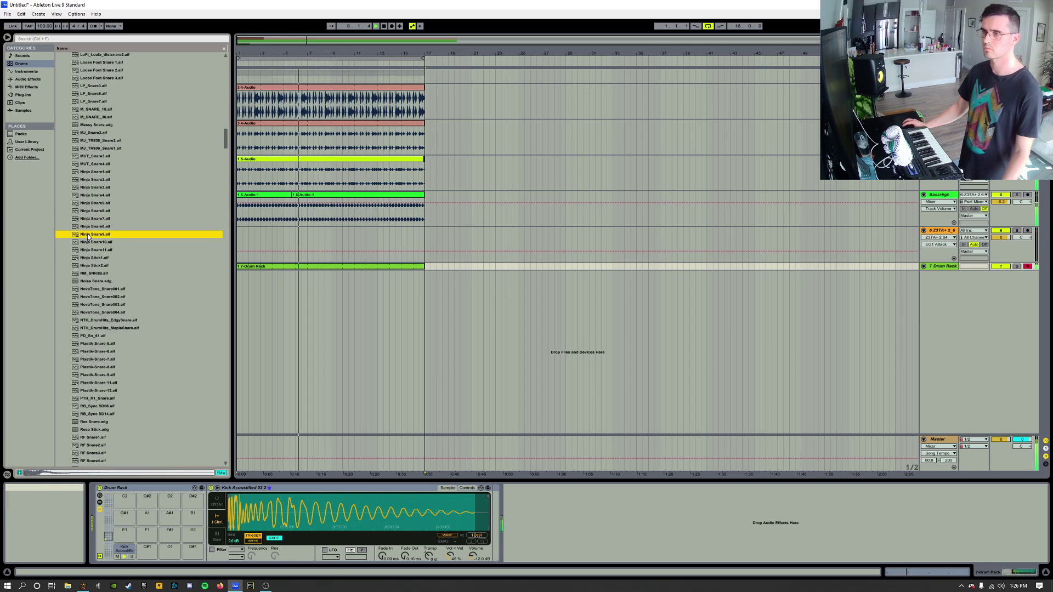
left_click_drag(77, 237, 170, 549)
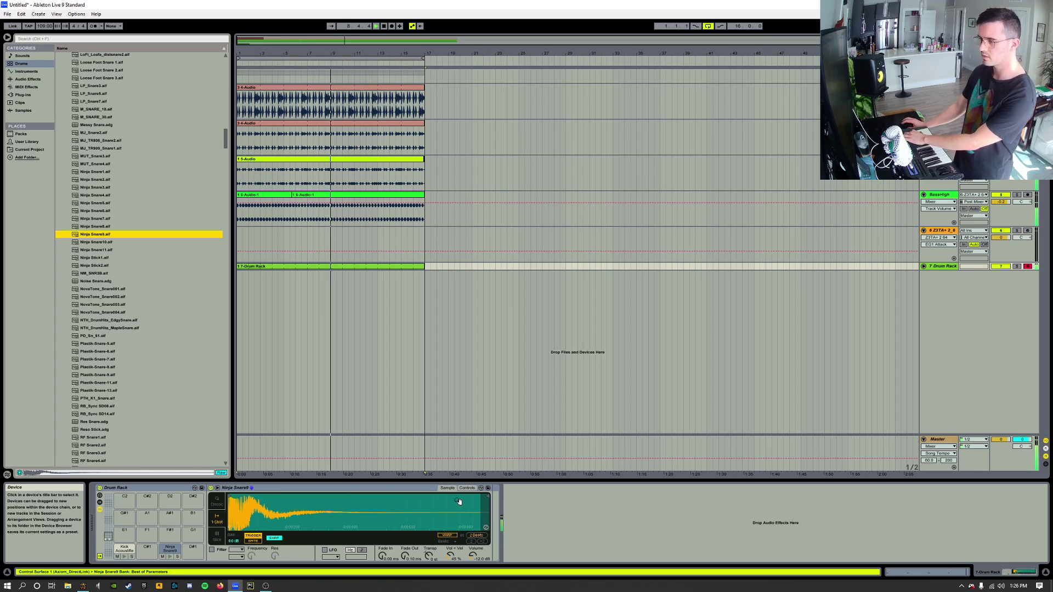
- Transpose the Ninja Snare9 sample to +11 st and set its volume to about -15.4 dB
left_click(429, 558)
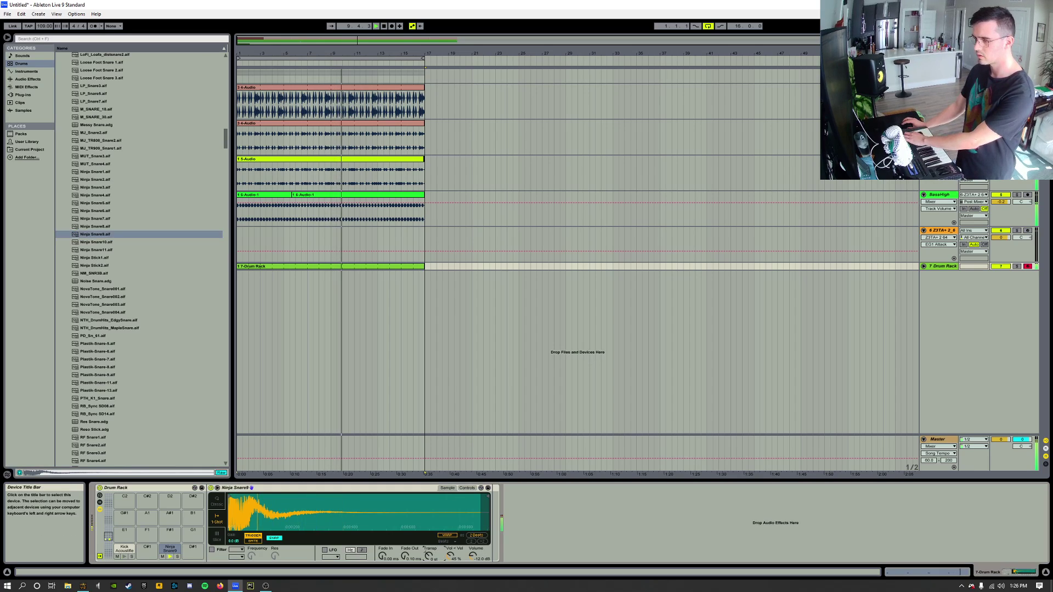
left_click_drag(429, 558, 429, 562)
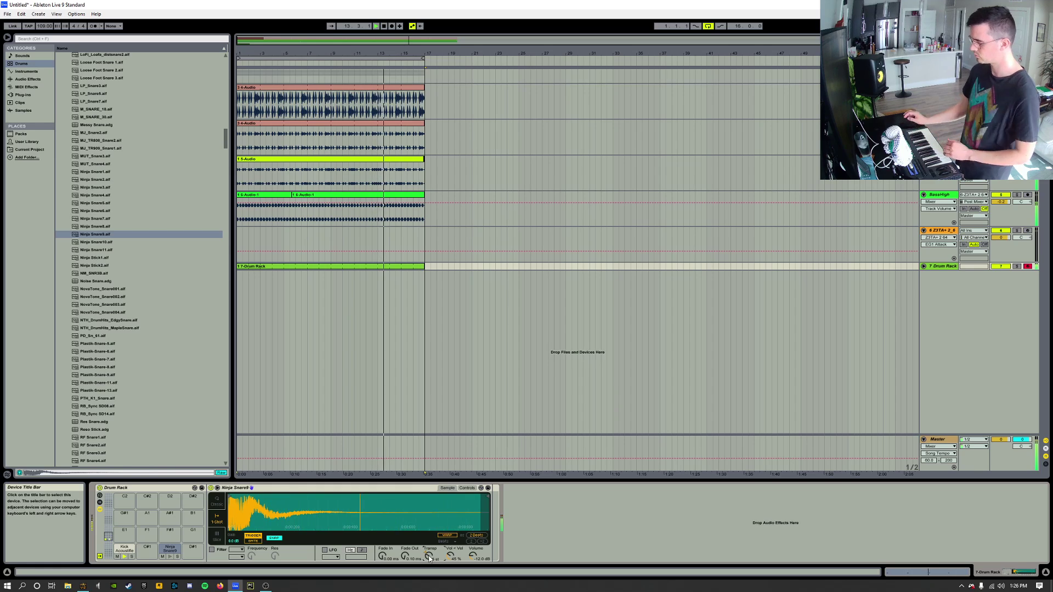
left_click_drag(429, 558, 429, 539)
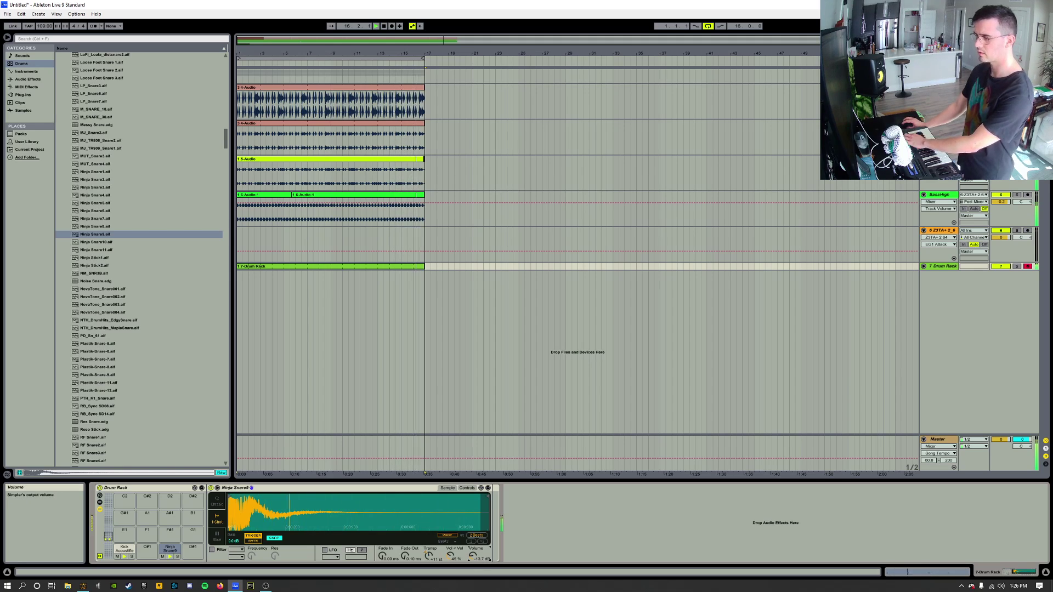
left_click_drag(472, 557, 472, 561)
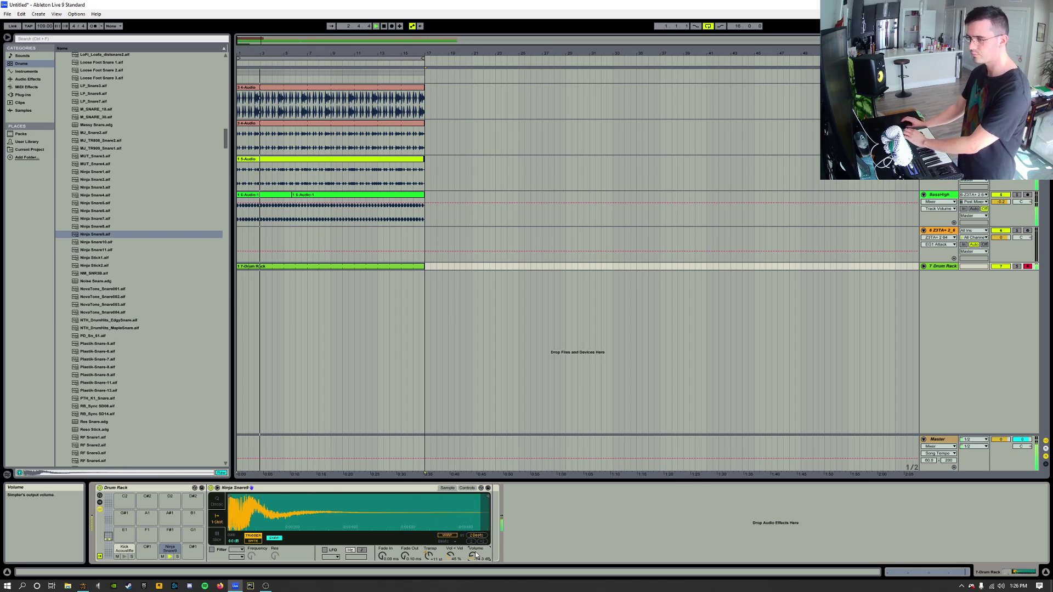
left_click_drag(472, 556, 472, 557)
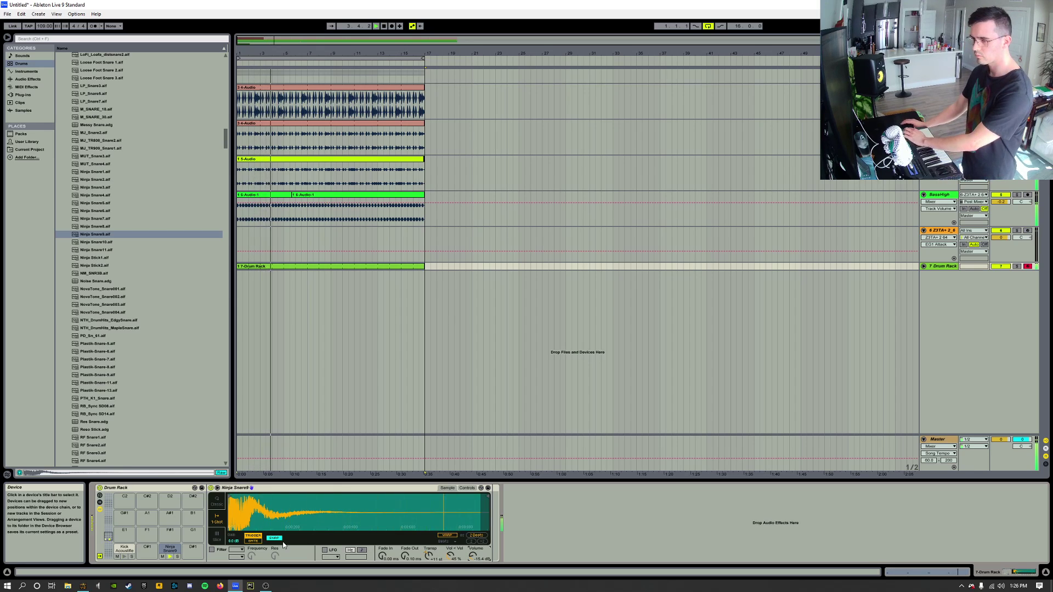
- Enable the snare's filter as a high-pass and set its frequency to about 1.8 kHz
left_click(212, 549)
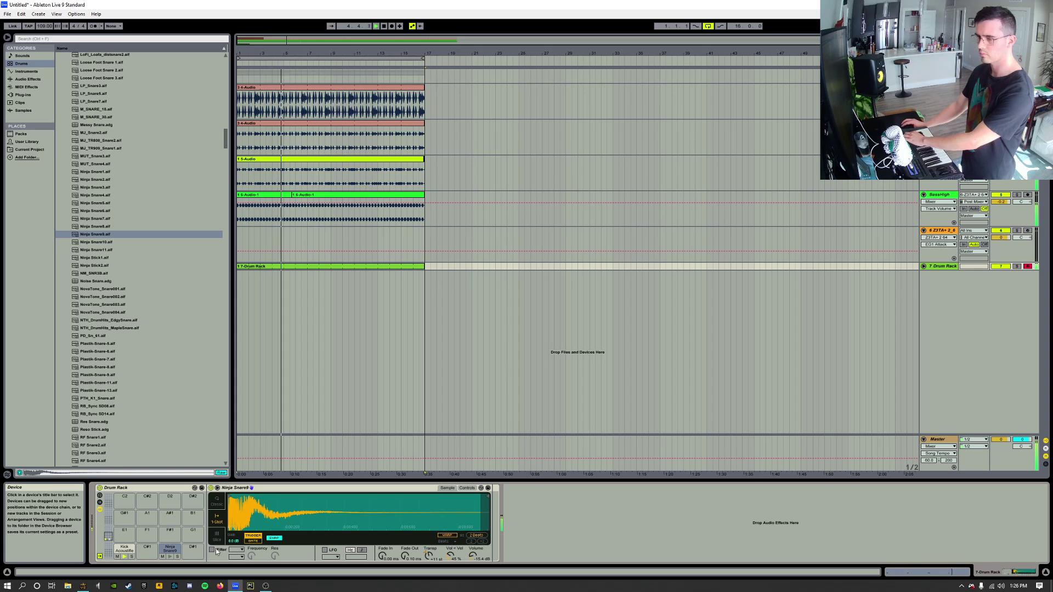
left_click(234, 550)
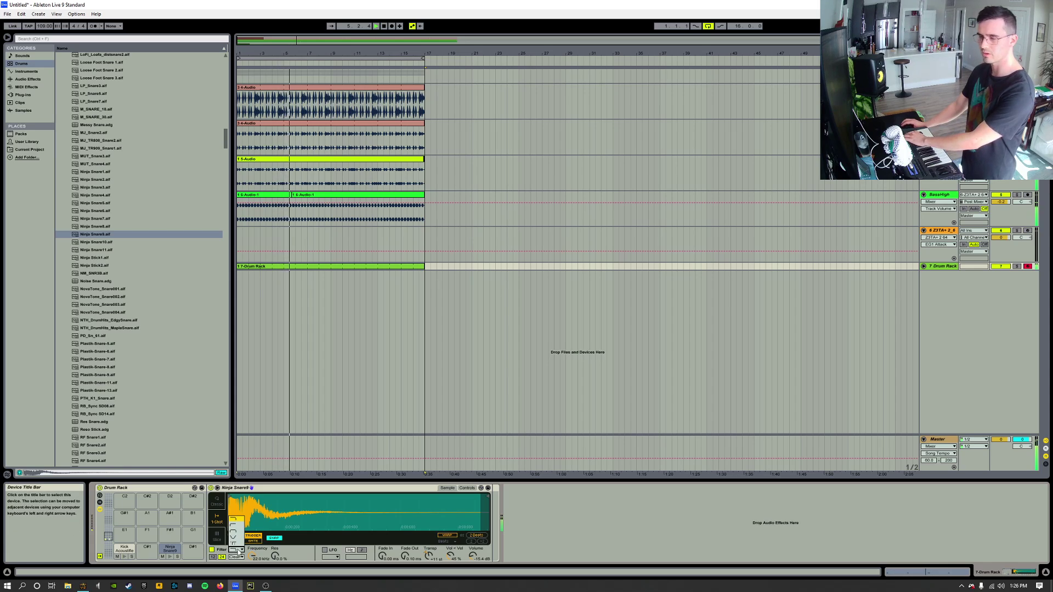
left_click(236, 525)
left_click_drag(252, 556, 253, 553)
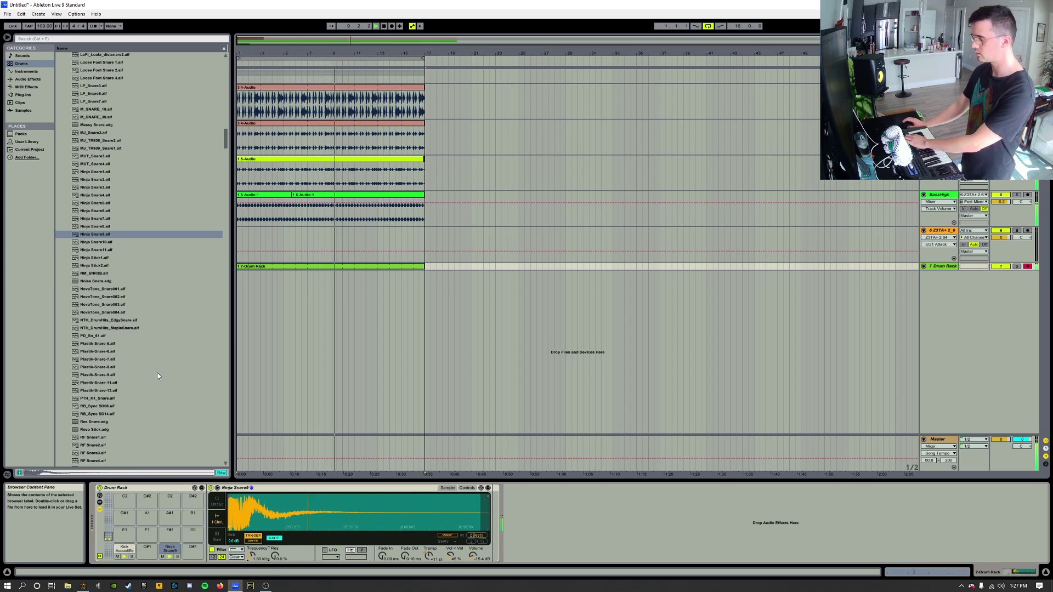
- Group the Ninja Snare9 device into an Instrument Rack
left_click(273, 490)
right_click(272, 489)
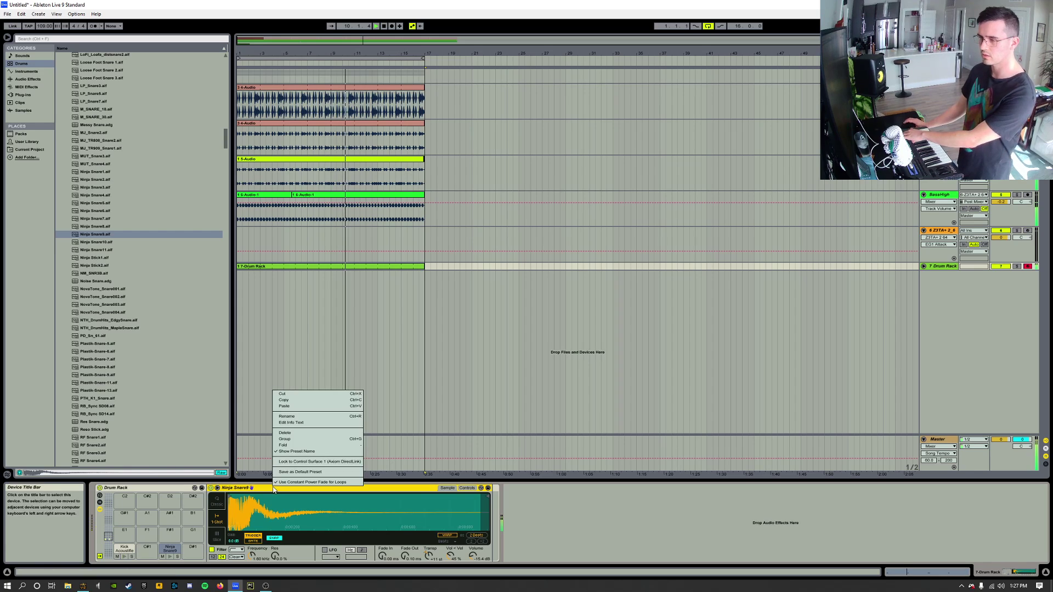
left_click(284, 439)
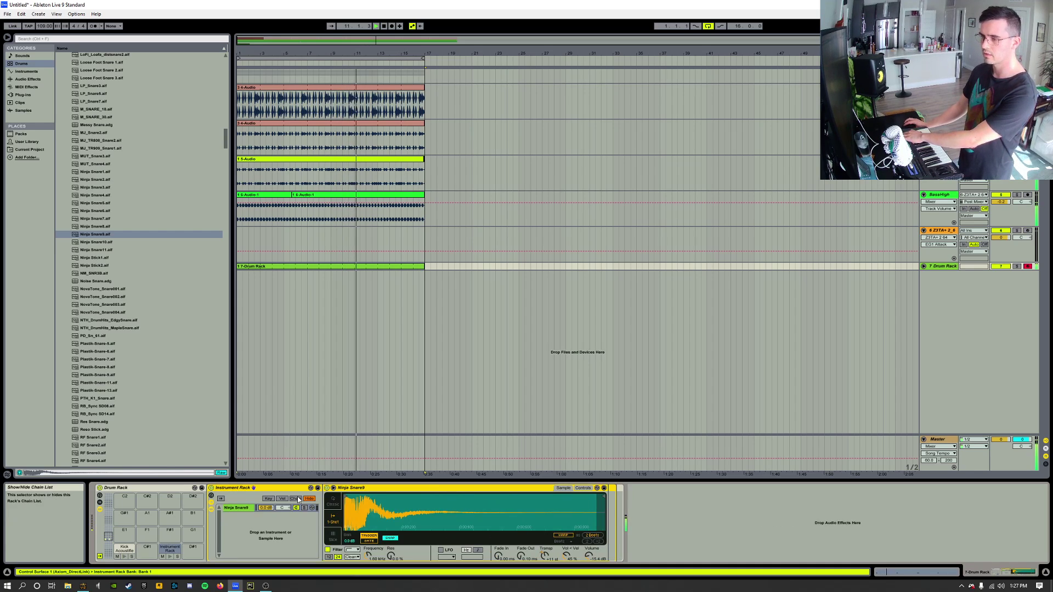
- Audition the Ninja and NovaTone snare samples as candidates for a second snare layer
left_click(101, 226)
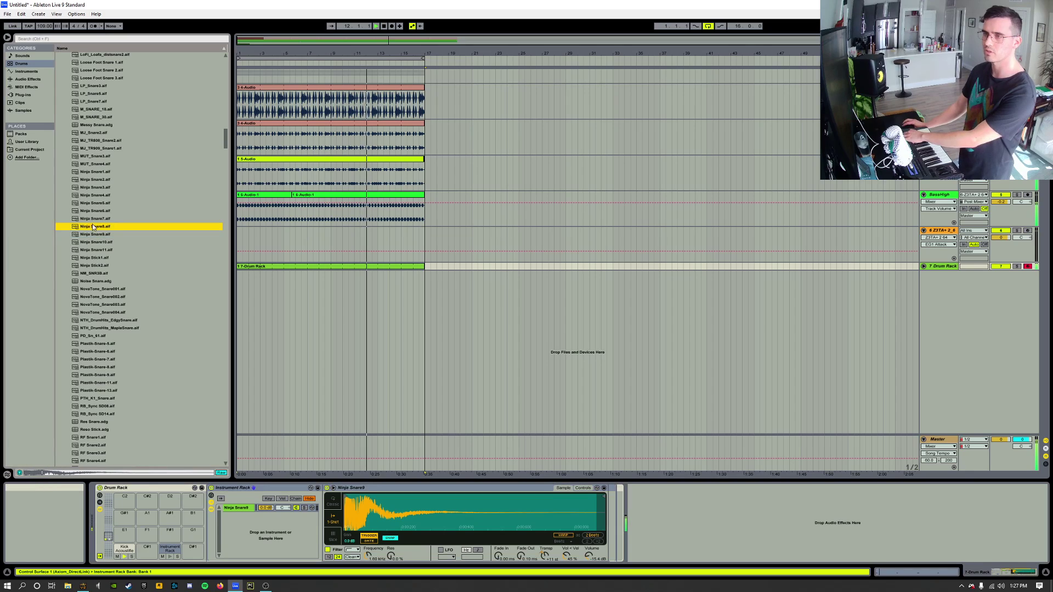
left_click(100, 212)
scroll(100, 323, "down", 1)
scroll(101, 323, "down", 1)
left_click(99, 258)
left_click(97, 266)
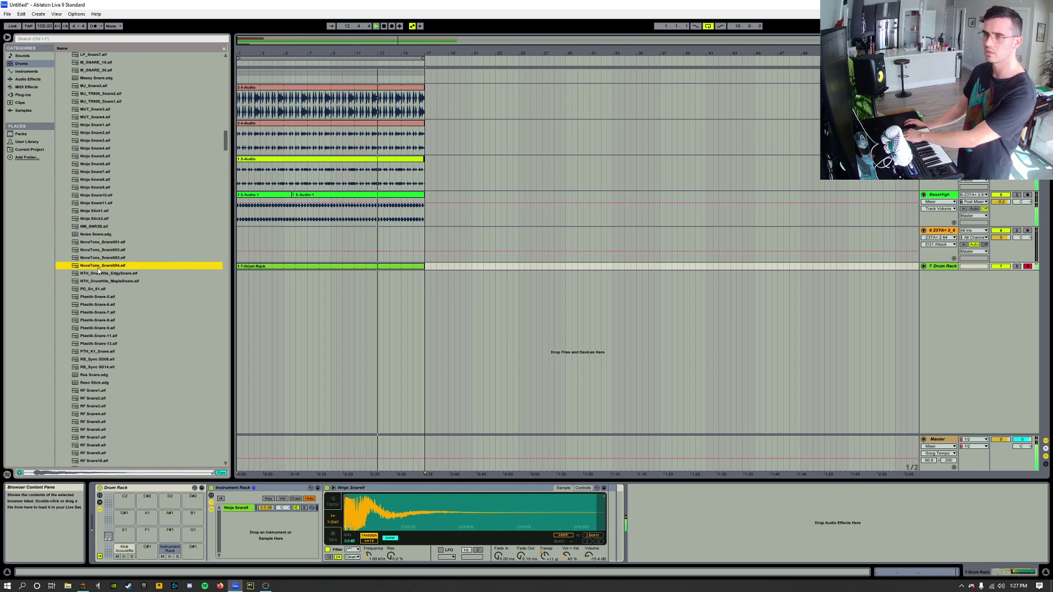
- Compare the Plastik snares and add Plastik-Snare-6.aif as a second chain in the snare's Instrument Rack
left_click(93, 281)
left_click(92, 296)
left_click(92, 304)
left_click(92, 328)
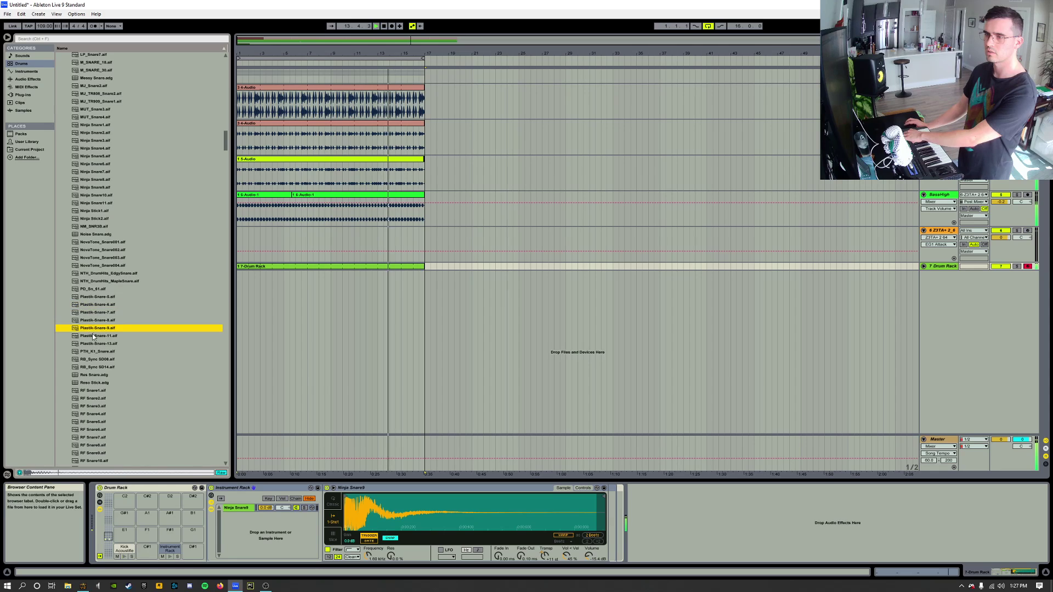
left_click(92, 313)
left_click(92, 306)
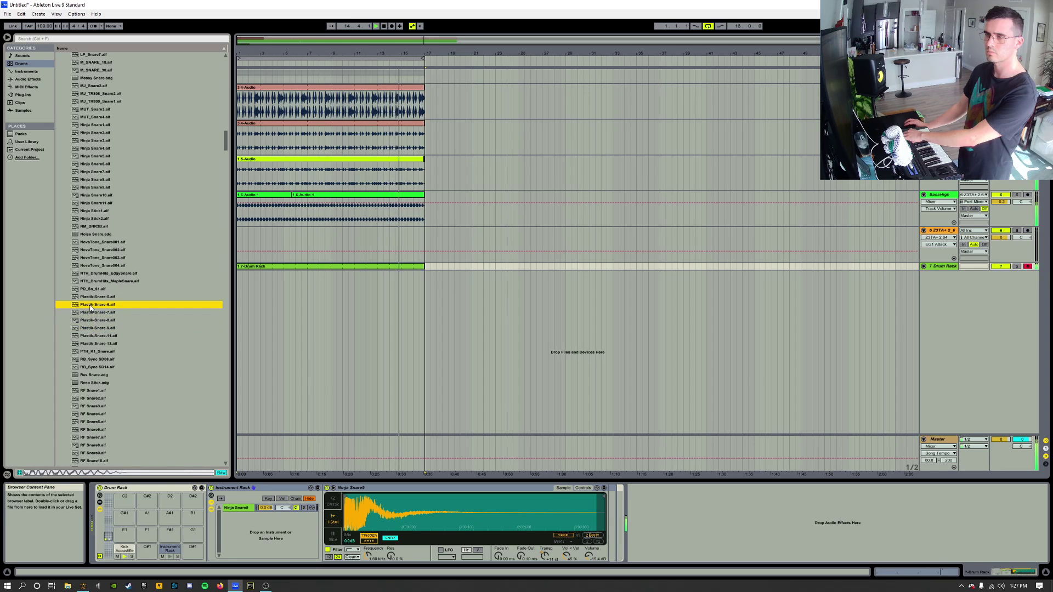
left_click(90, 321)
left_click(88, 307)
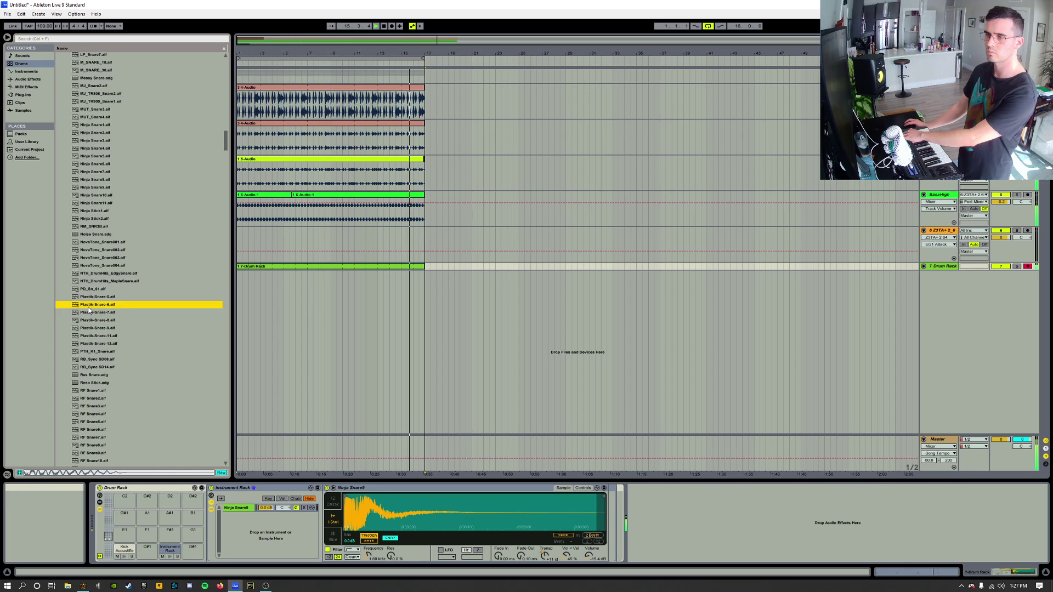
left_click_drag(88, 308, 268, 536)
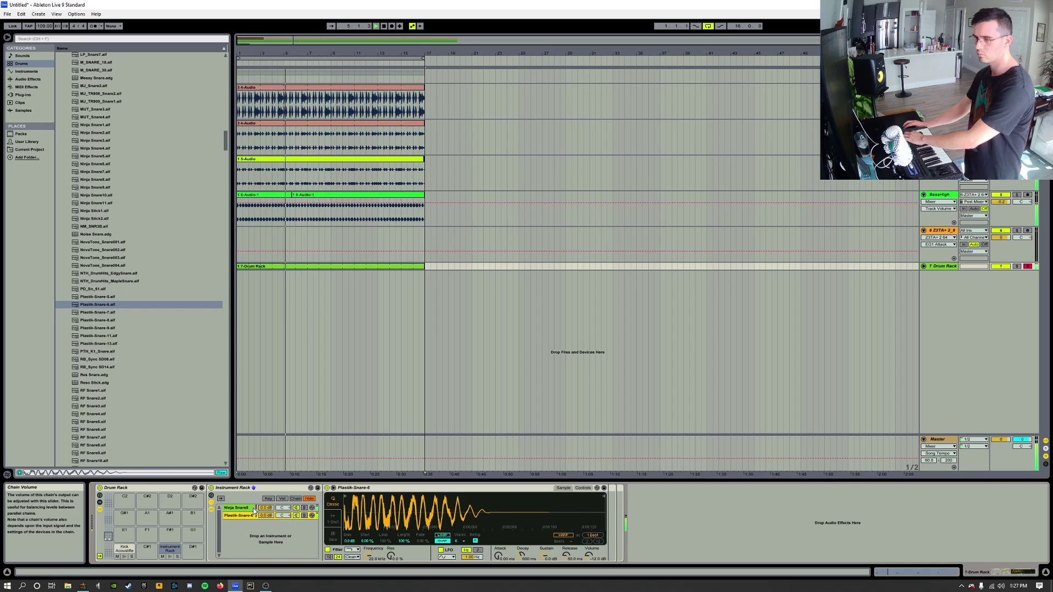
- Lower the Ninja Snare9 layer's volume to about -18.3 dB and compare it with the Plastik-Snare-6 layer
left_click(237, 508)
left_click(353, 488)
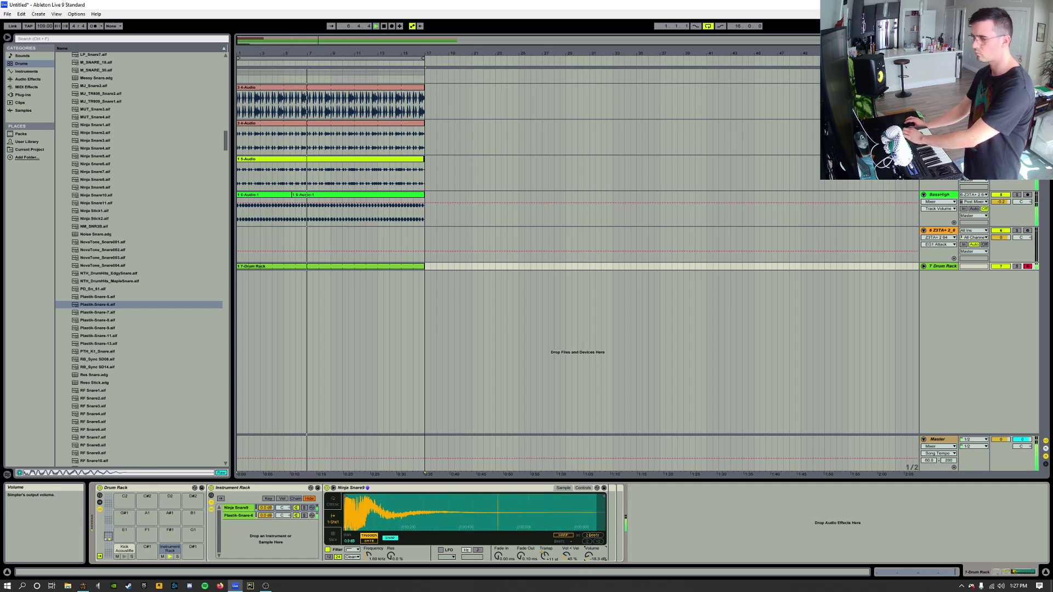
left_click(238, 516)
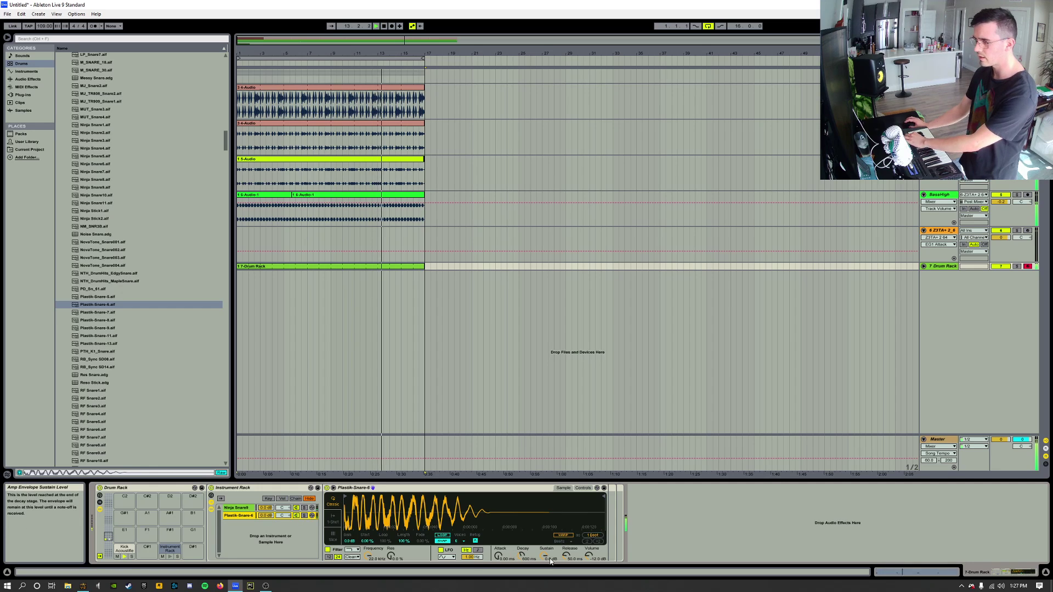
left_click(238, 509)
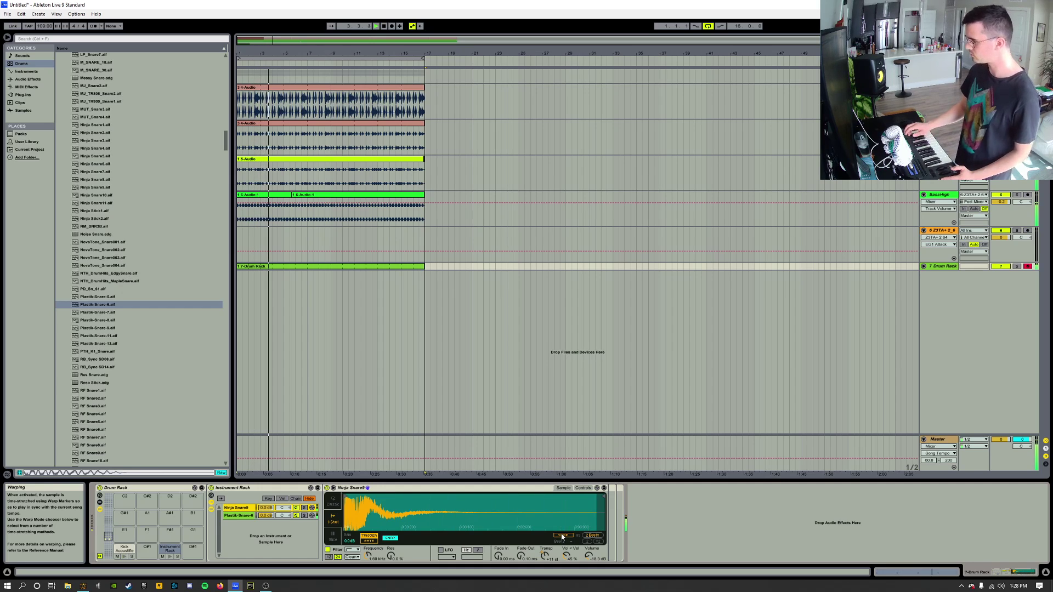
- Add Instrument Rack snare notes on beats 1.2 and 1.4 of the drum clip
key("shift+Tab")
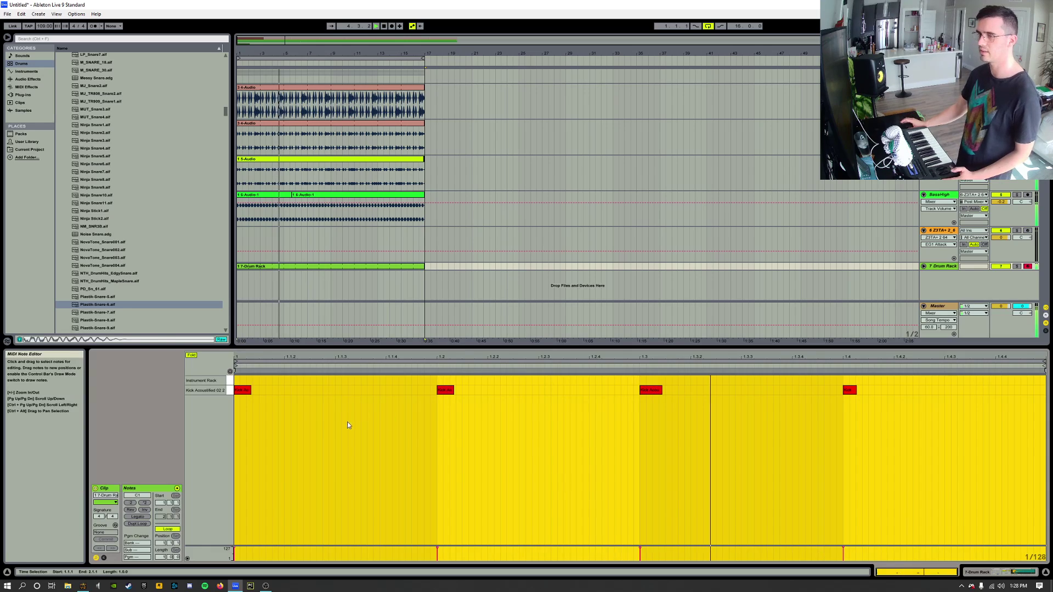
left_click(643, 383)
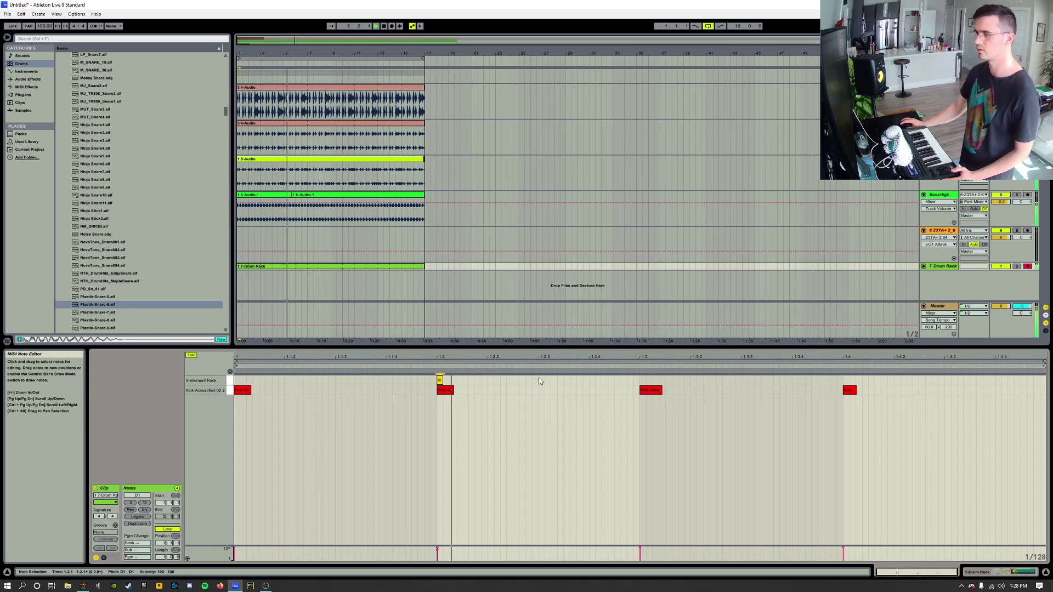
double_click(643, 382)
left_click_drag(443, 381, 449, 381)
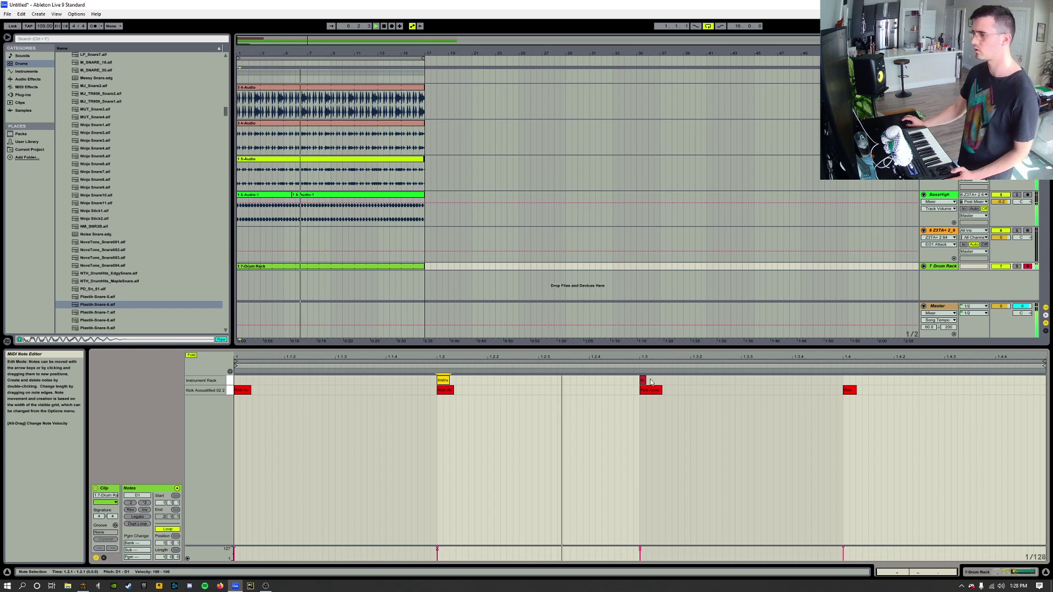
left_click_drag(641, 381, 778, 377)
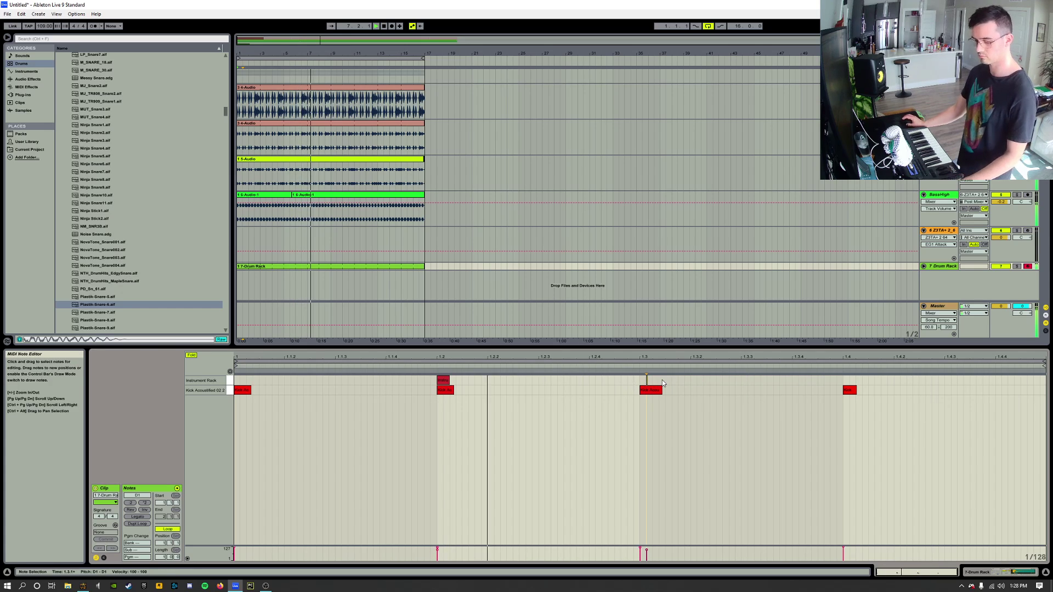
left_click_drag(647, 379, 846, 379)
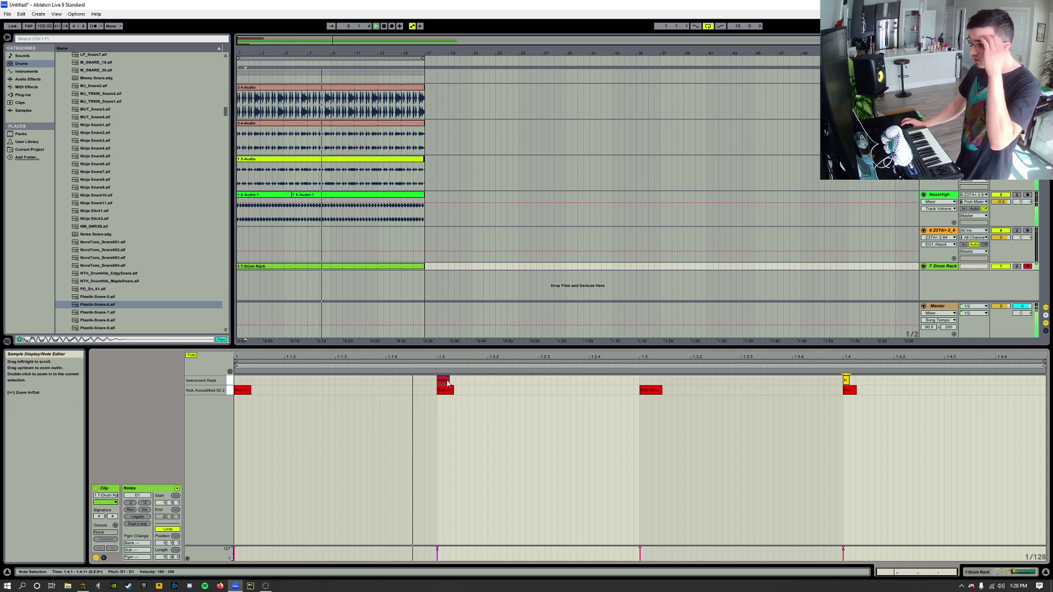
- Lengthen the snare note on beat 1.2 slightly and keep the one on beat 1.4 short
left_click_drag(449, 381, 455, 381)
left_click_drag(848, 381, 874, 380)
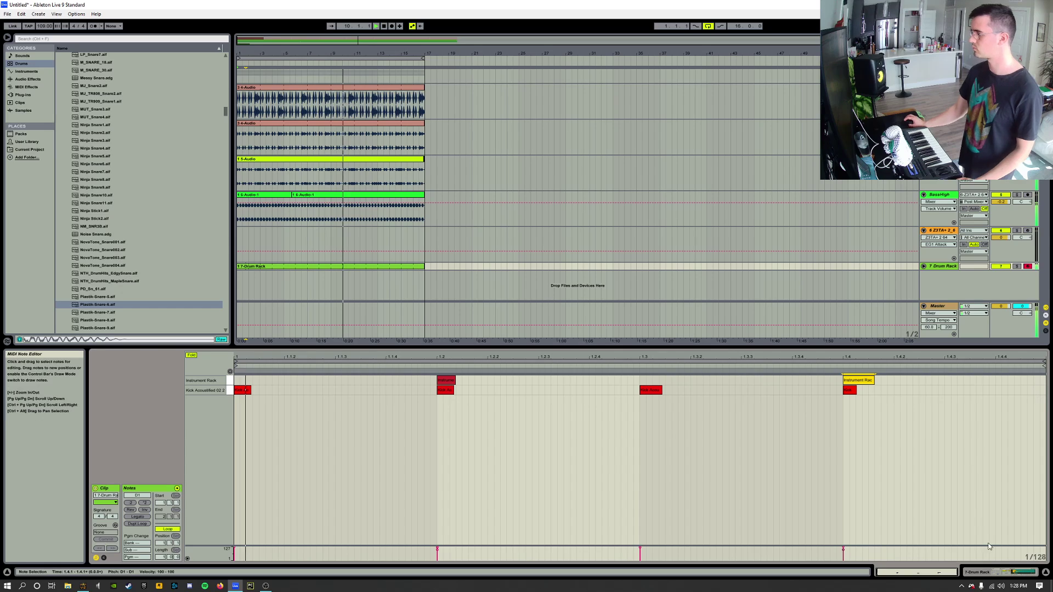
left_click_drag(866, 385, 849, 382)
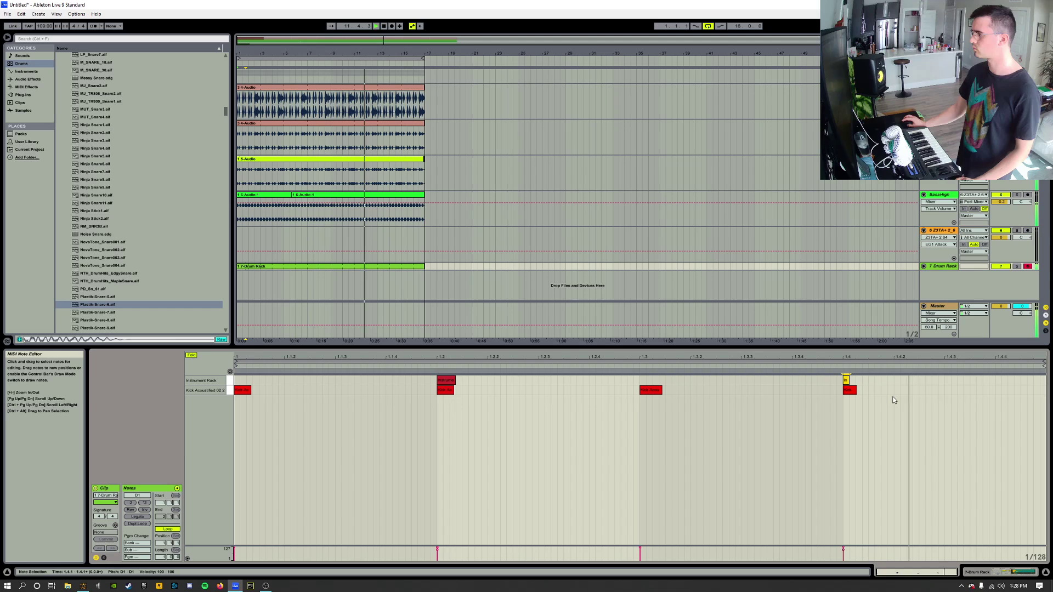
- Audition closed hi-hat samples in the Hihat folder, from ClosedHH Kindified 15.aif through ClosedHH Powered 01.aif
left_click(1000, 572)
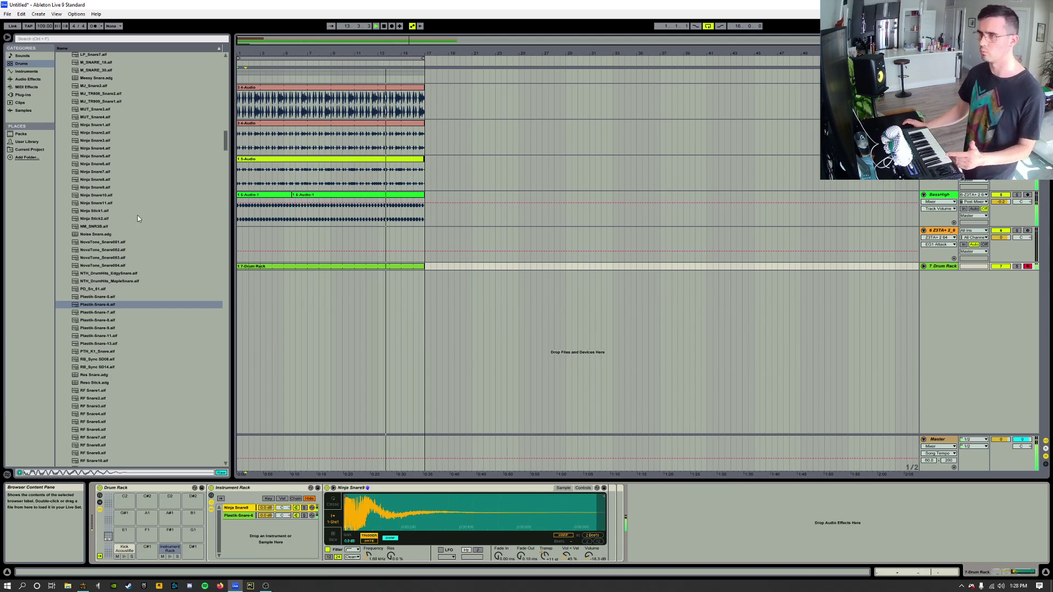
left_click_drag(227, 147, 218, 67)
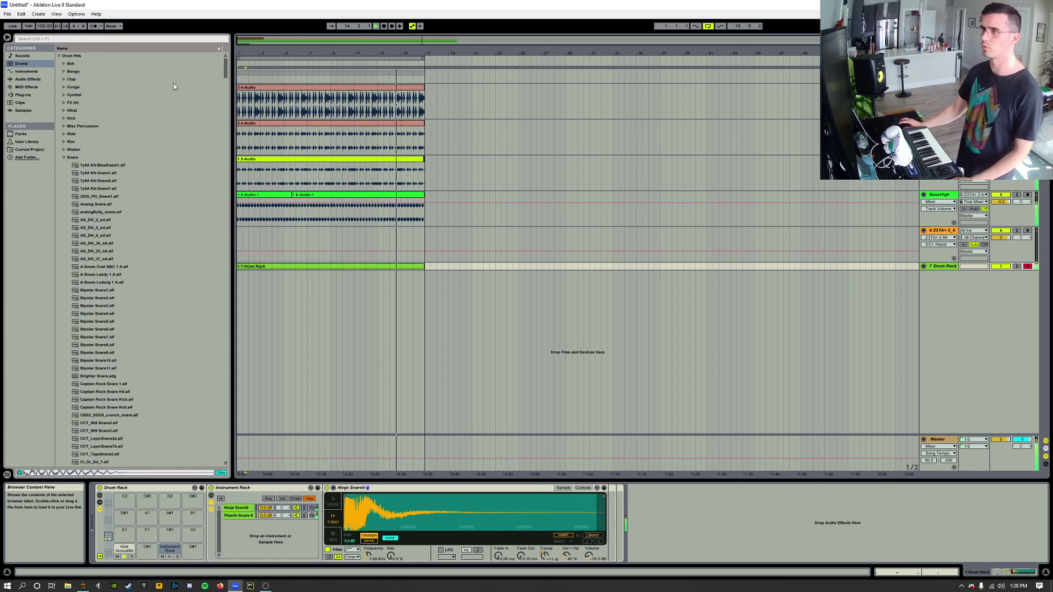
left_click(64, 159)
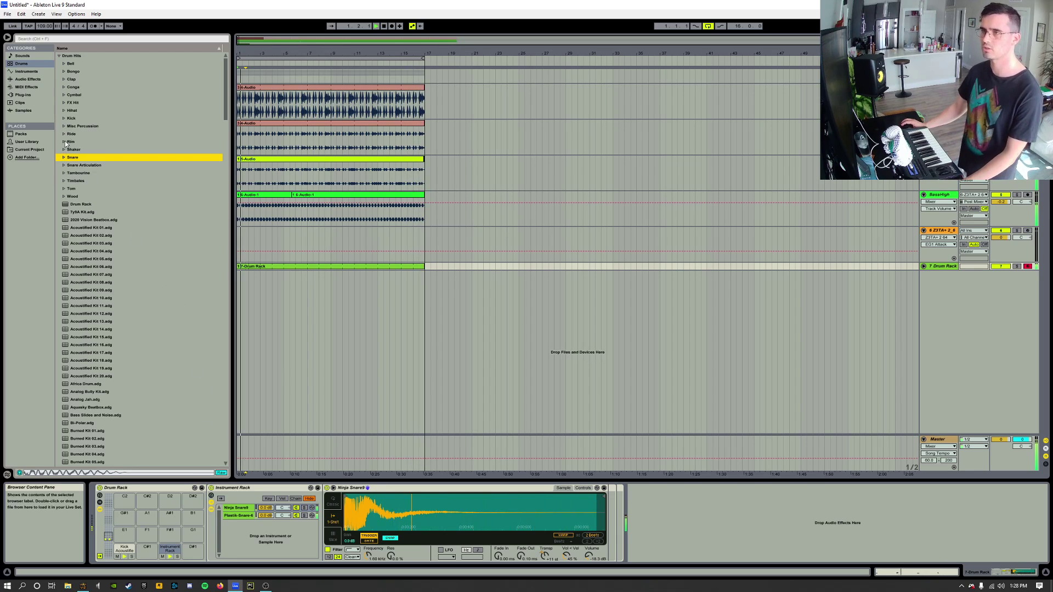
left_click(65, 110)
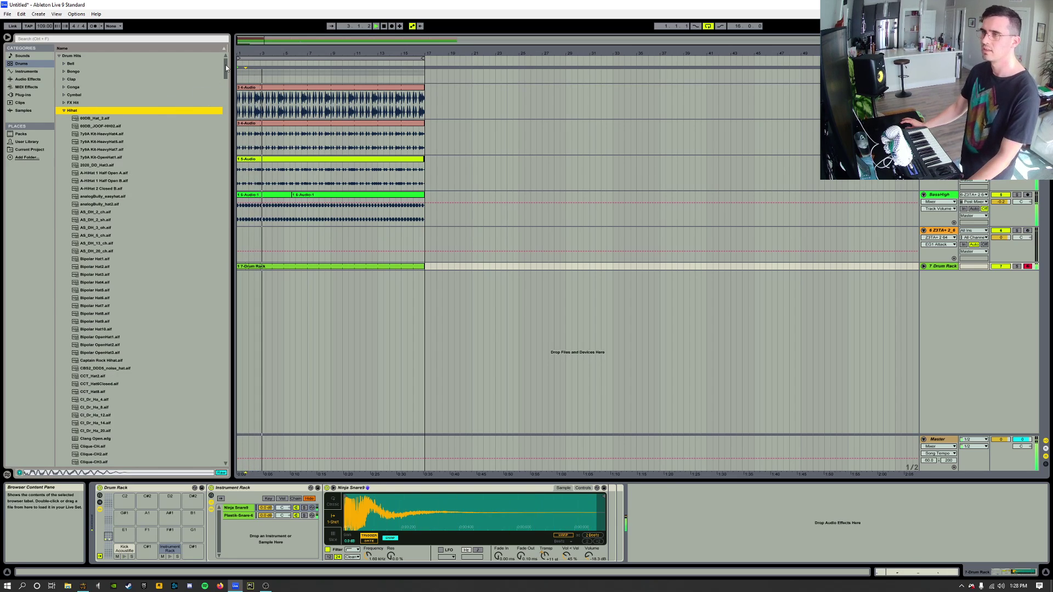
left_click_drag(224, 76, 231, 124)
left_click(122, 160)
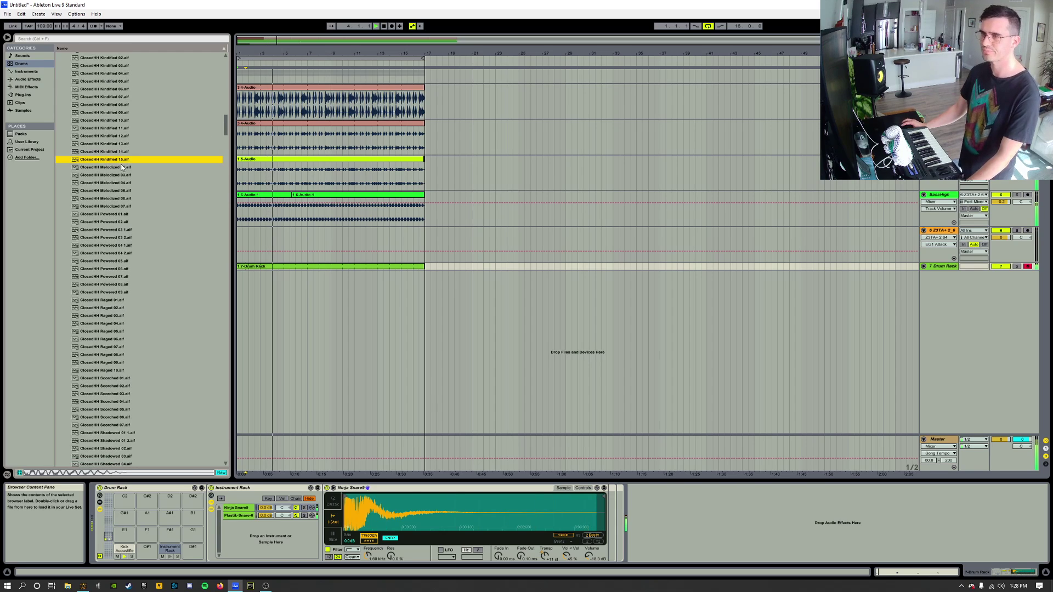
left_click(95, 167)
left_click(90, 176)
key("Down")
key("Down")
key("Down")
key("Down")
key("Down")
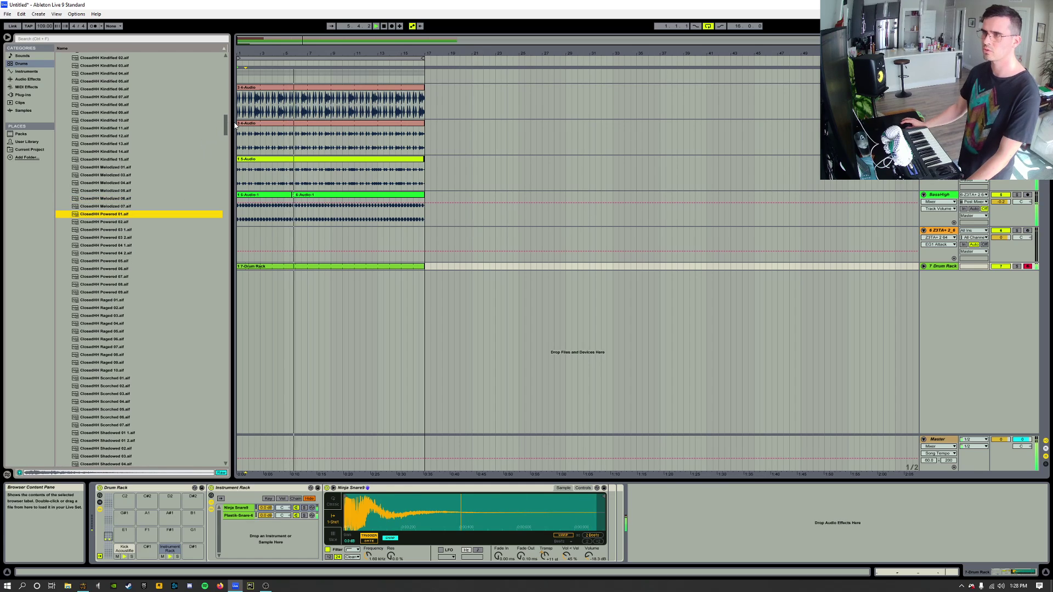
- Compare the Greedo, FutureMPC and FunkyMoon hi-hats and load Hihat FunkyMoon Closed 1.wav onto the Drum Rack's F#1 pad
left_click_drag(225, 126, 224, 203)
left_click(110, 247)
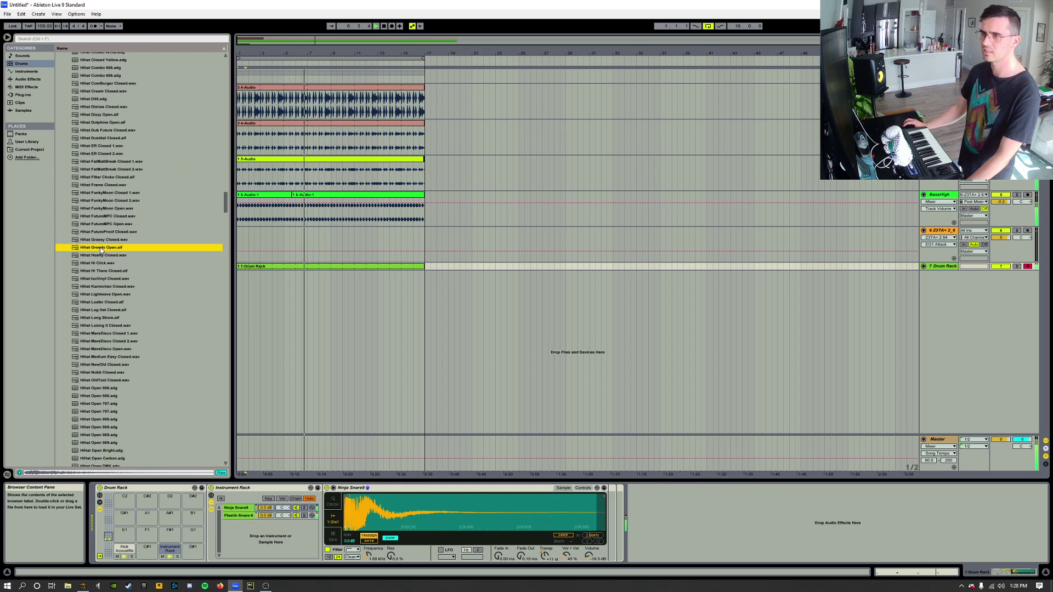
left_click(108, 239)
left_click(107, 232)
left_click(107, 224)
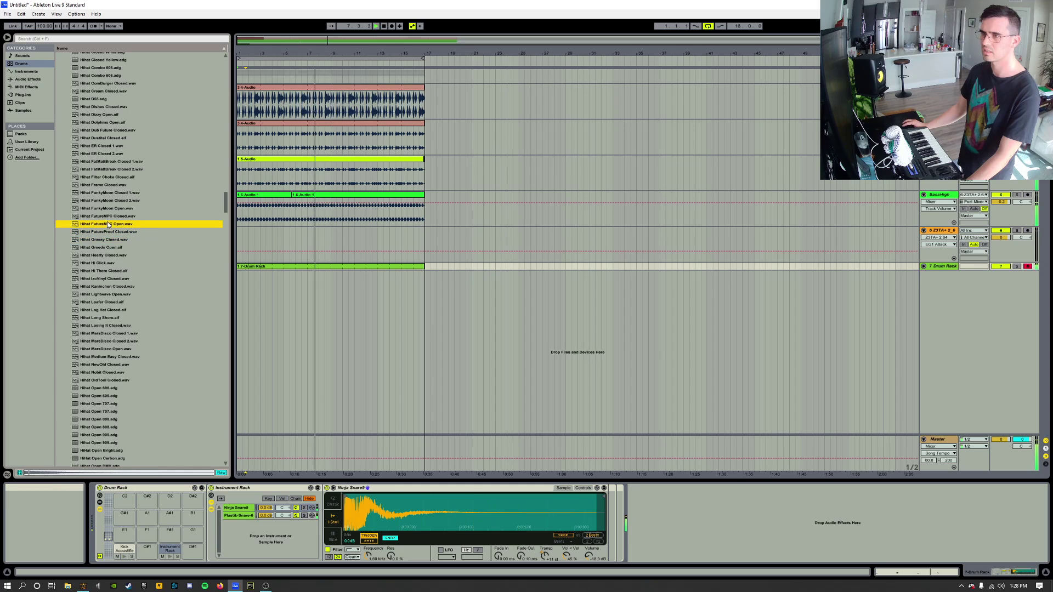
left_click(105, 208)
left_click(108, 193)
left_click(108, 185)
left_click(106, 192)
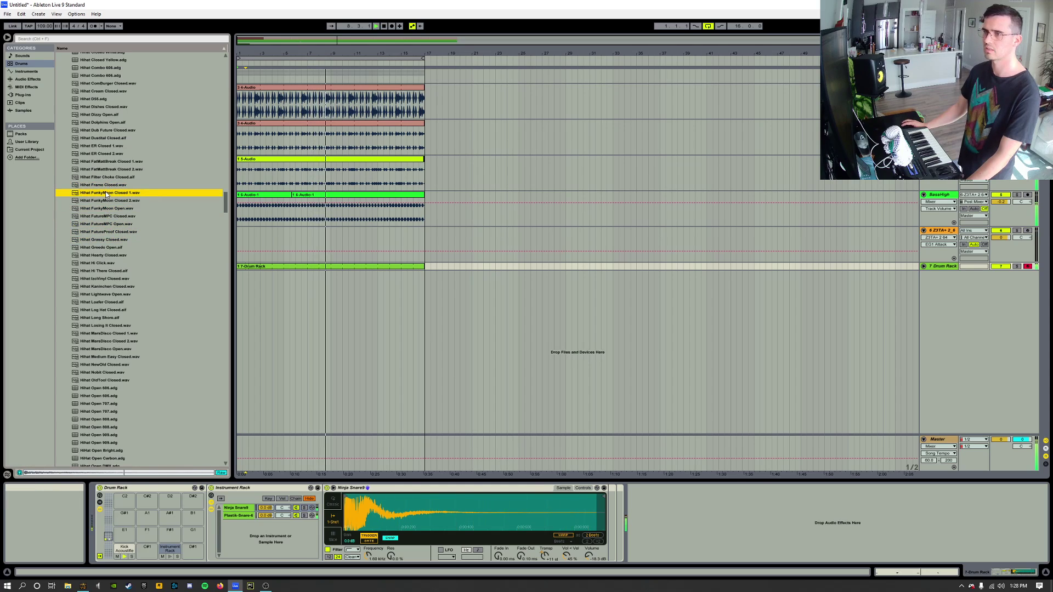
left_click(108, 199)
left_click(109, 195)
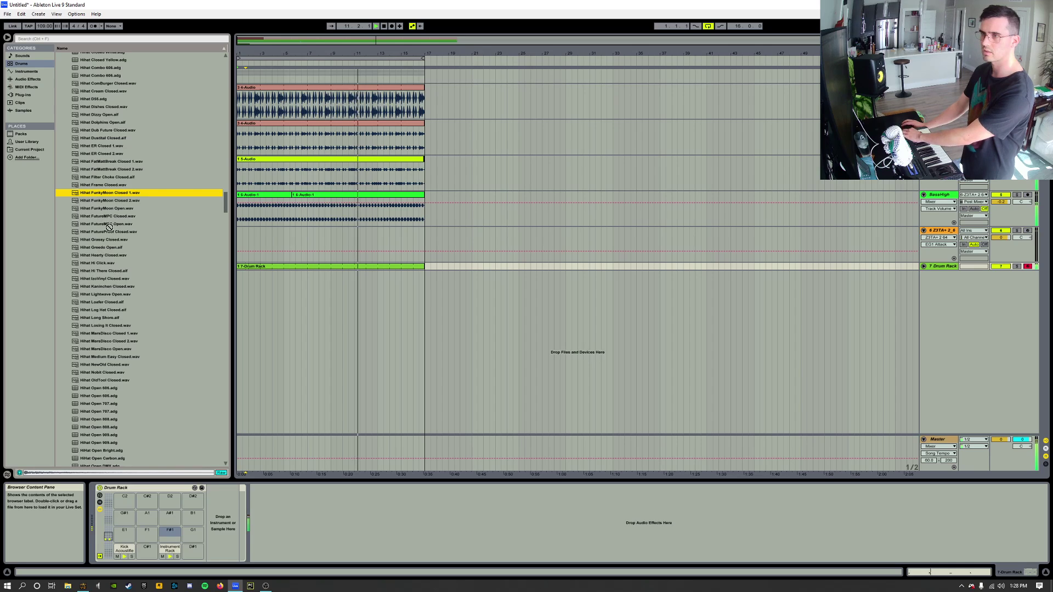
left_click_drag(110, 227, 170, 532)
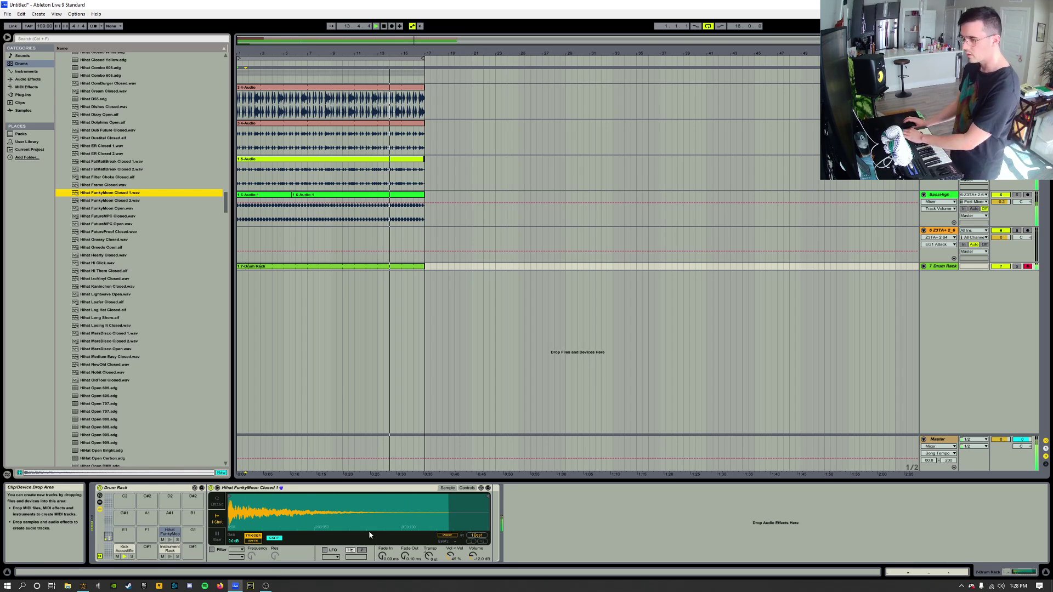
- Switch the hi-hat sample to Classic playback and shape its envelope with -inf dB sustain, 60.0 s release and a short decay
left_click(468, 488)
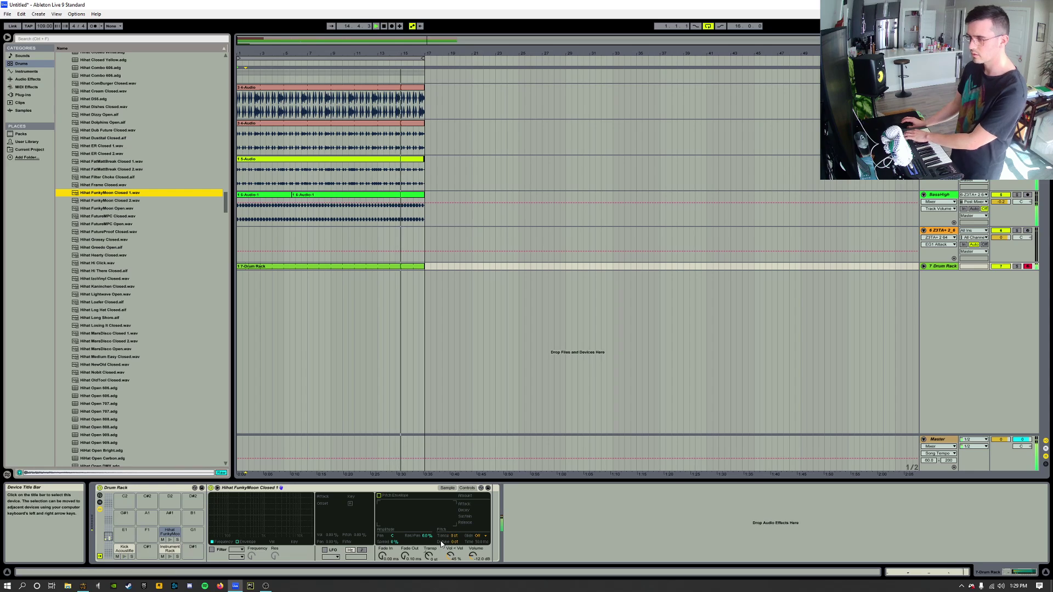
left_click(448, 488)
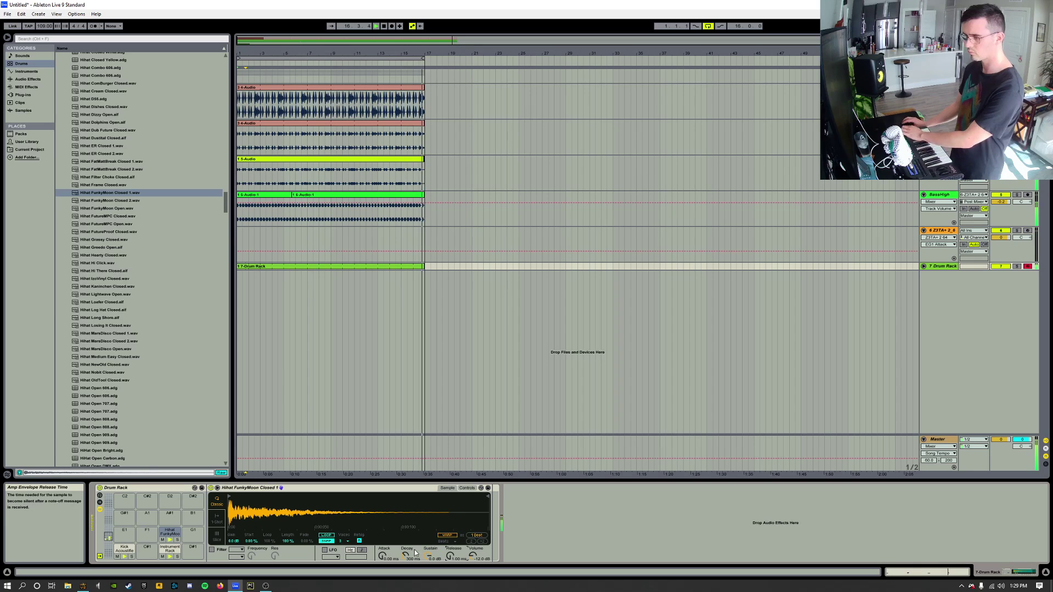
left_click_drag(405, 556, 450, 527)
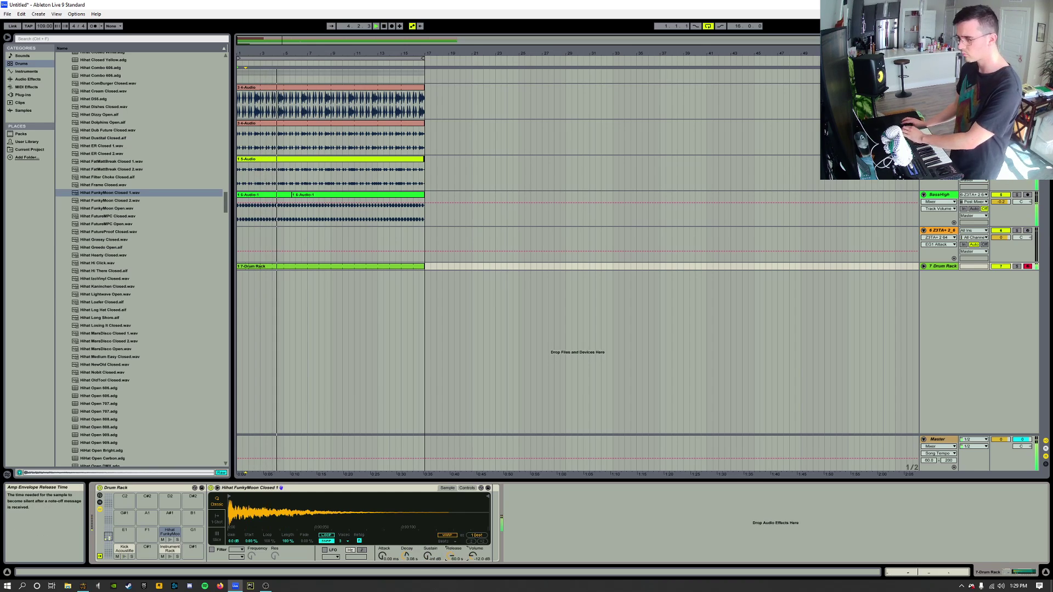
mouse_move(408, 558)
left_mouse_down()
mouse_move(409, 568)
mouse_move(406, 545)
left_mouse_up()
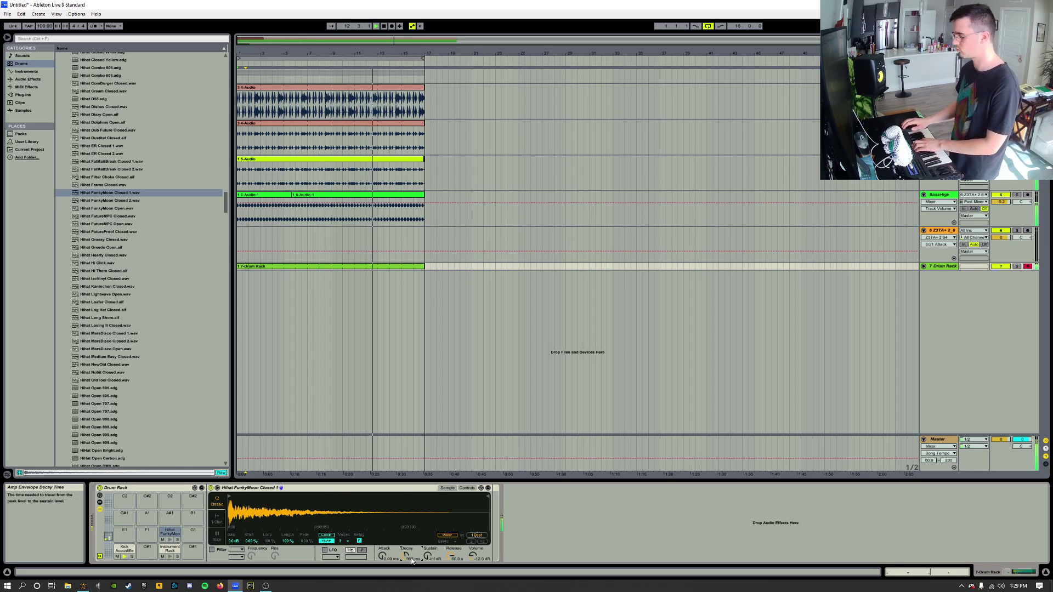
- Add Hihat FunkyMoon Closed 1 notes on the offbeats 1.1.3, 1.2.3, 1.3.3 and 1.4.3 of the drum clip
left_click(928, 572)
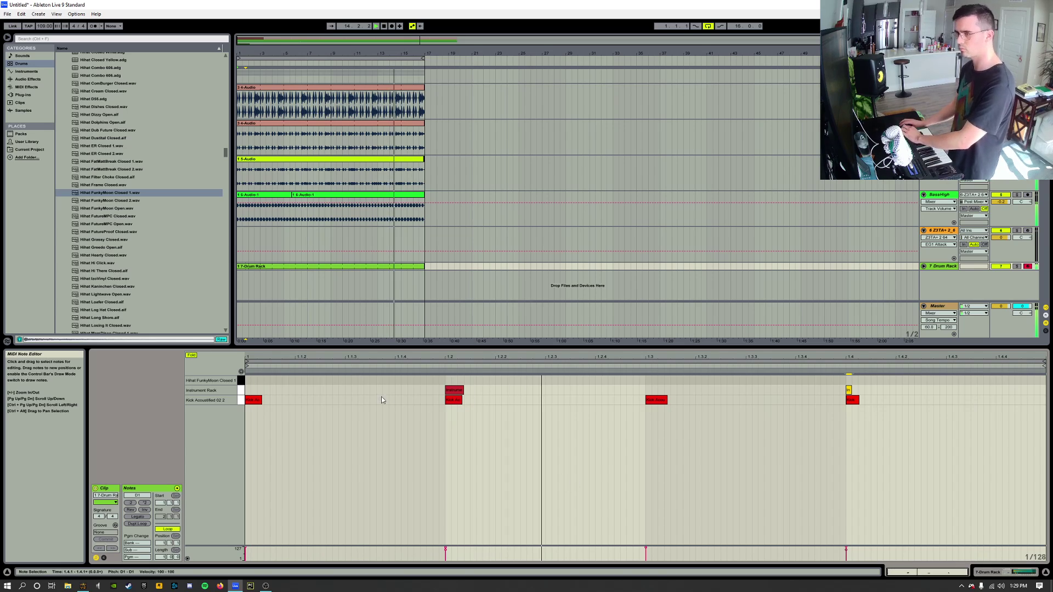
double_click(347, 379)
double_click(547, 380)
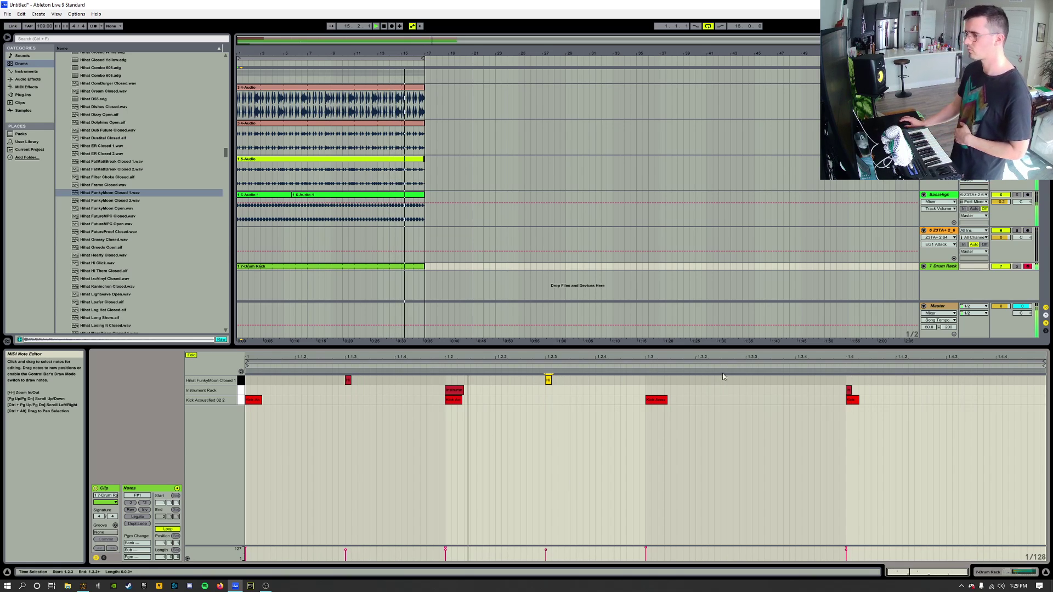
double_click(749, 380)
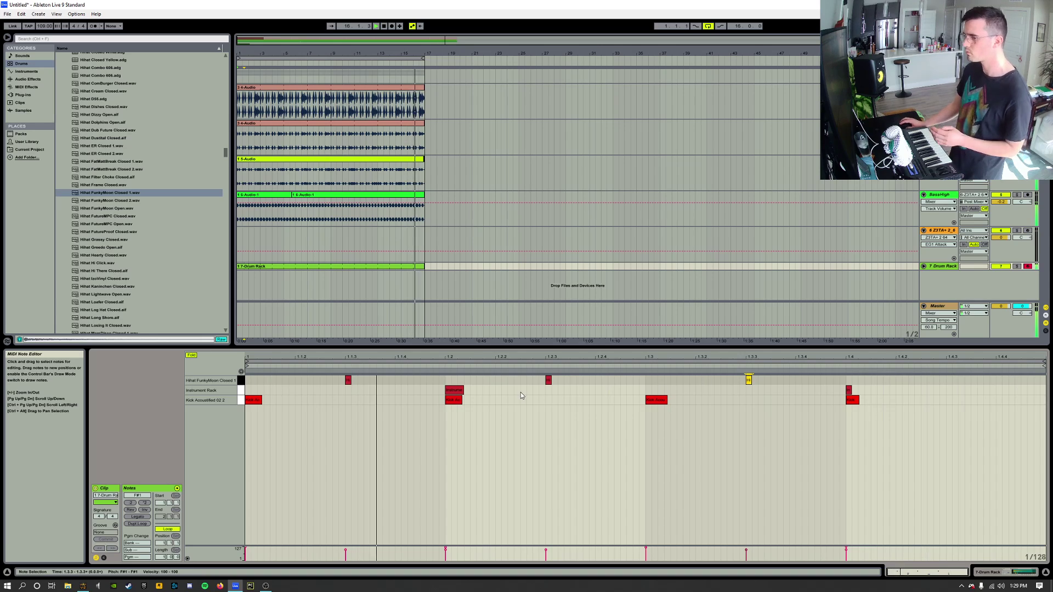
double_click(949, 380)
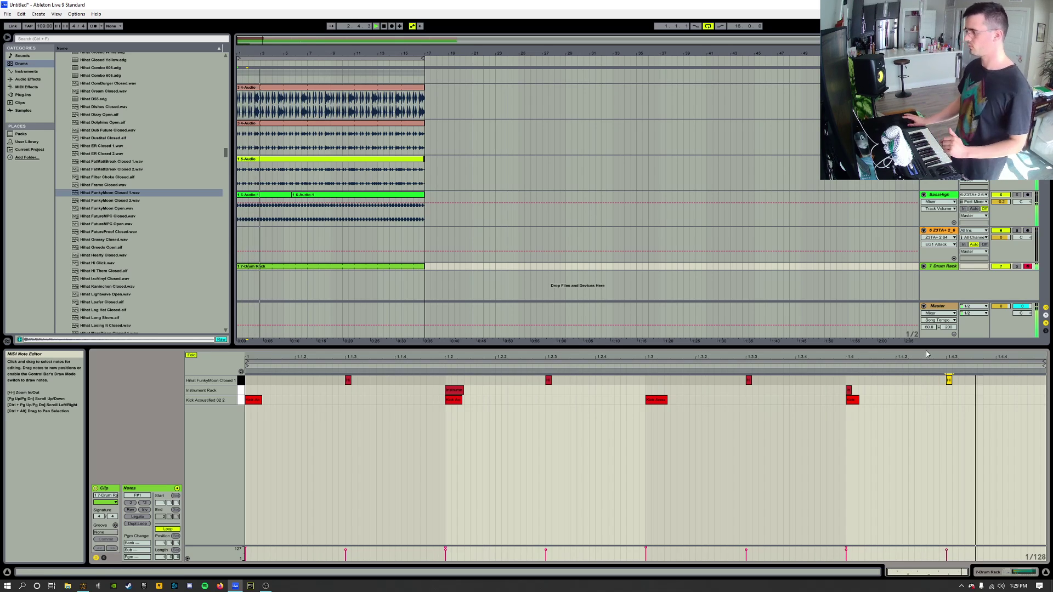
- Lower the volume of the Hihat FunkyMoon Closed 1 sample and audition neighbouring hi-hats up to Hihat FatWattBreak Closed 1.wav
left_click(988, 572)
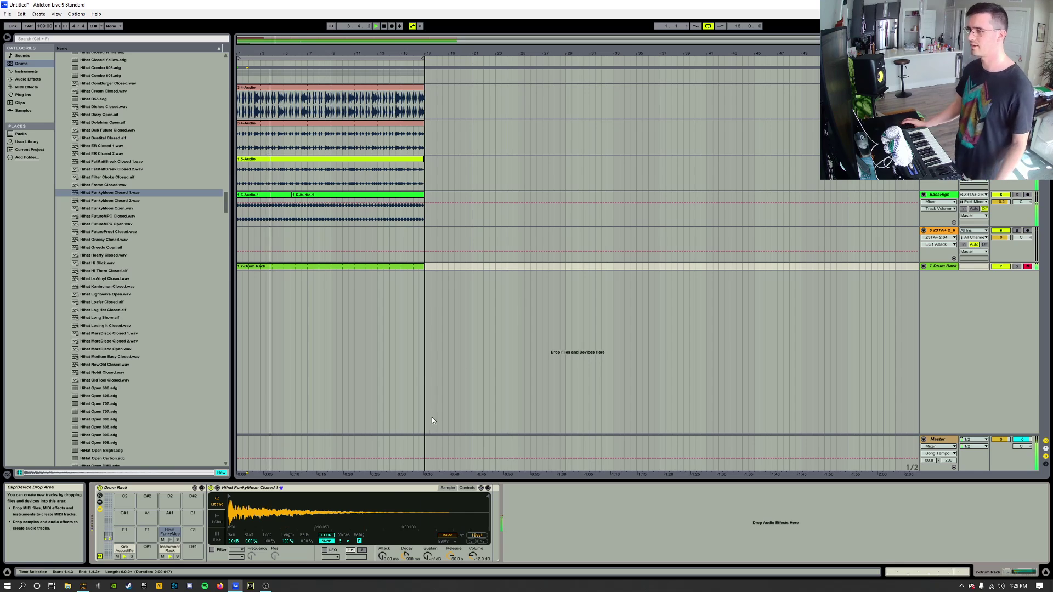
left_click_drag(473, 556, 473, 565)
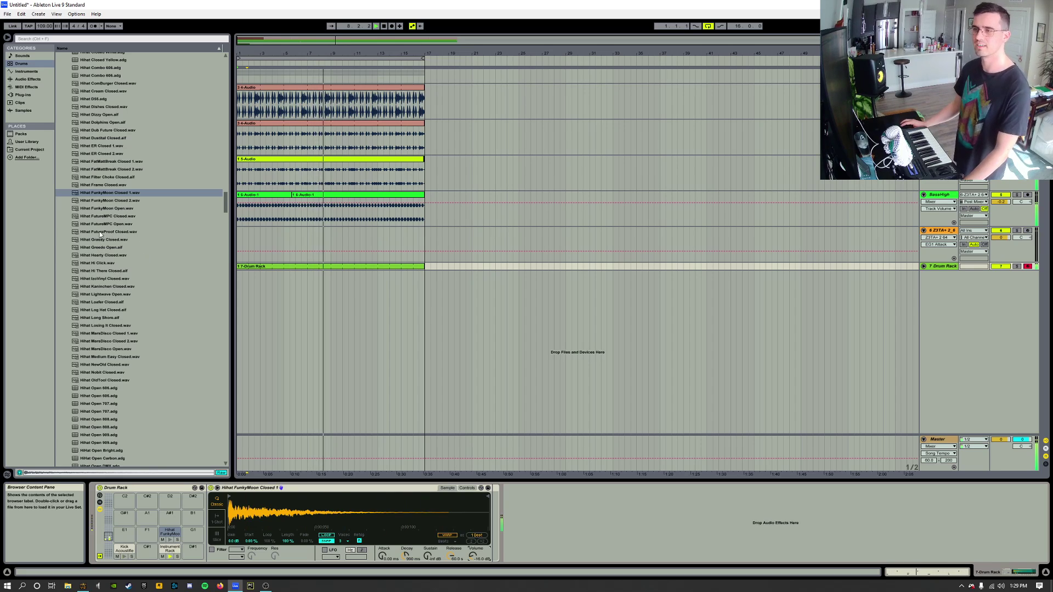
left_click(110, 184)
left_click(109, 177)
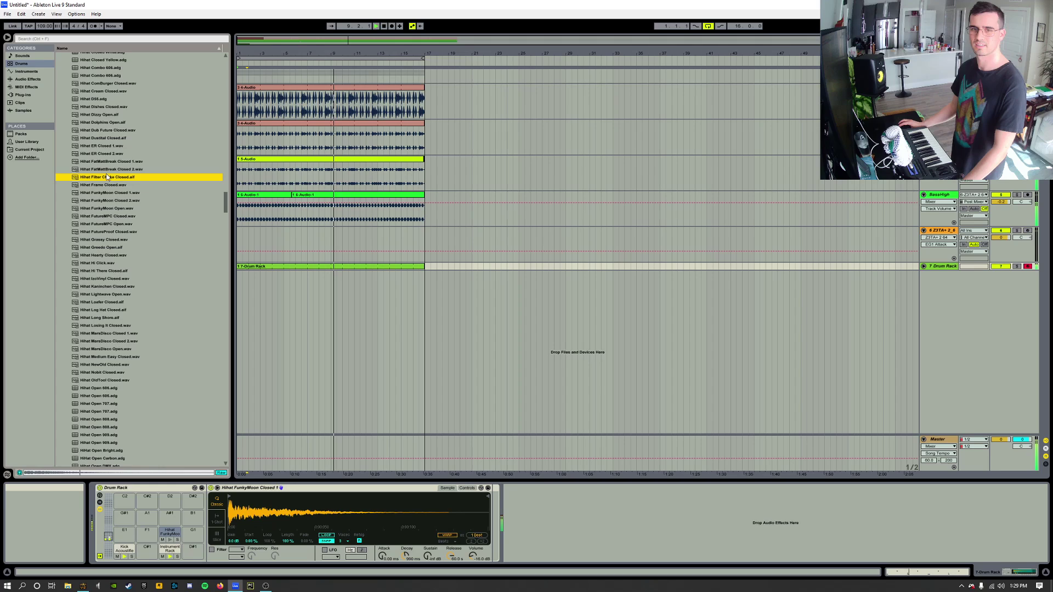
left_click(108, 170)
left_click(109, 161)
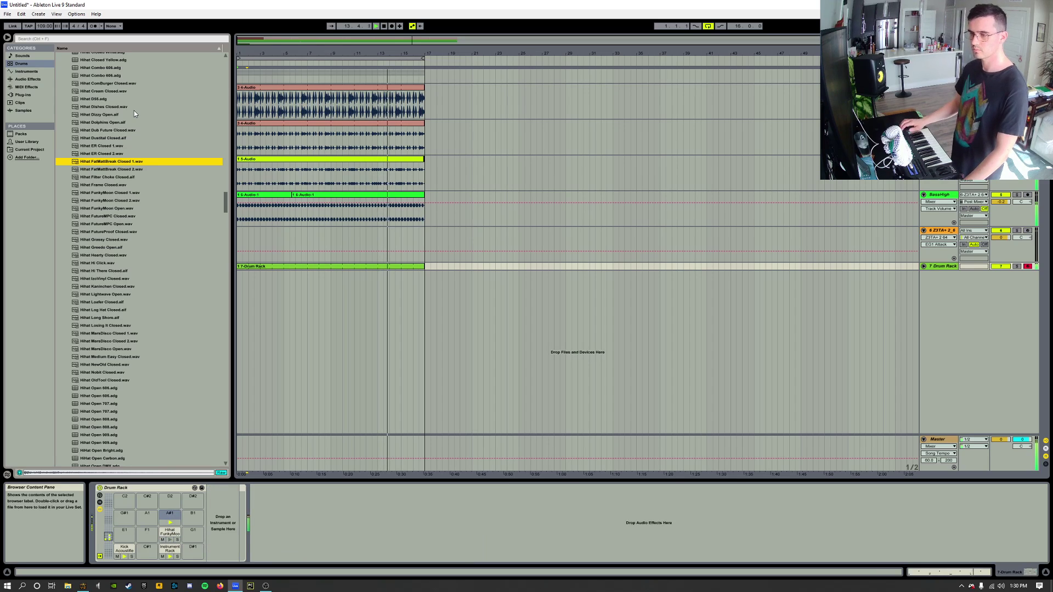
left_click_drag(126, 162, 170, 519)
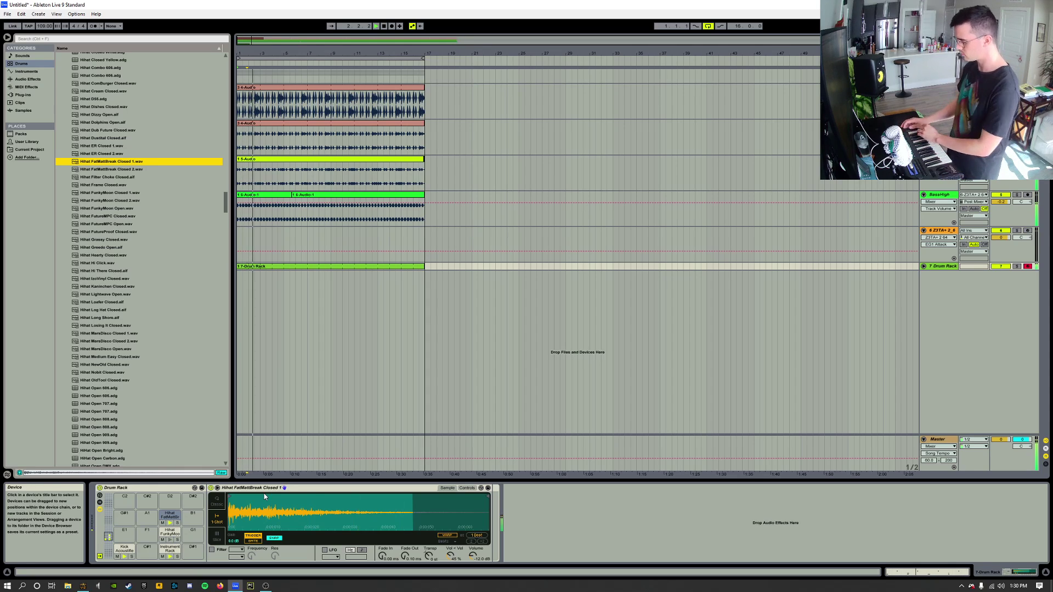
key("F9")
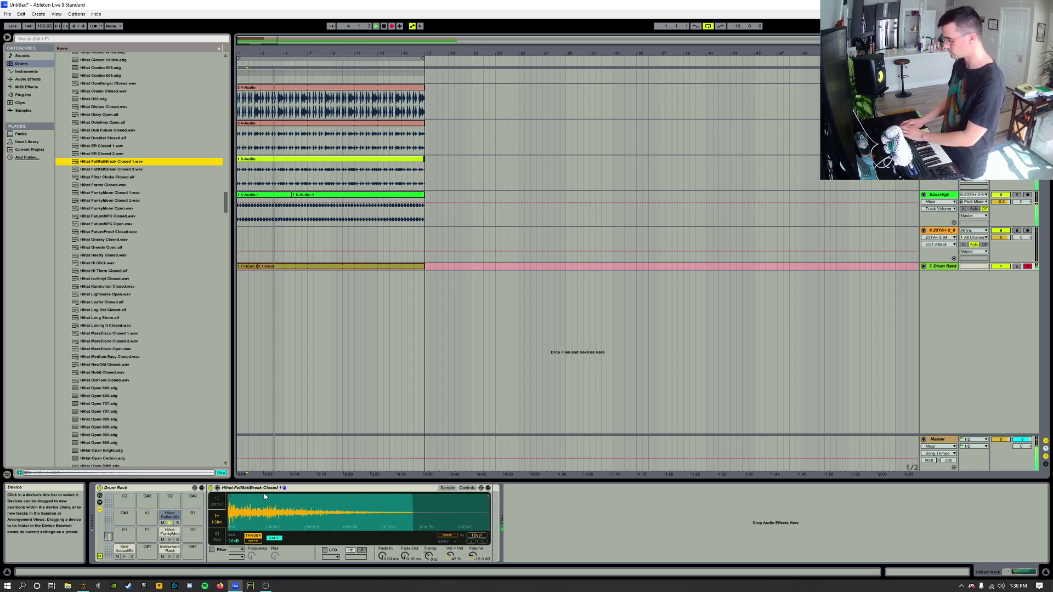
key("ctrl+z")
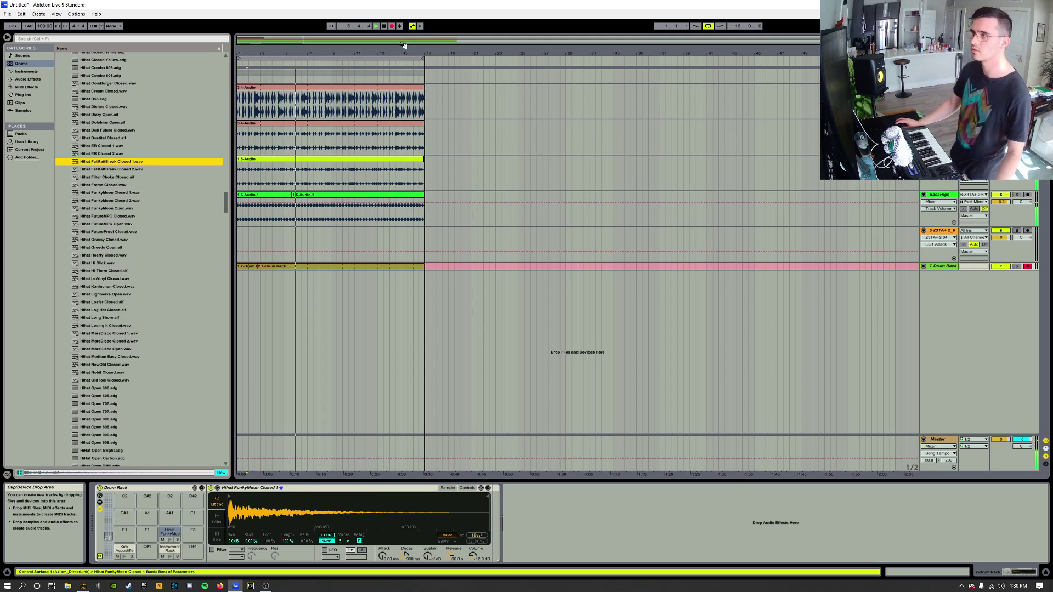
key("F9")
key("ctrl+z")
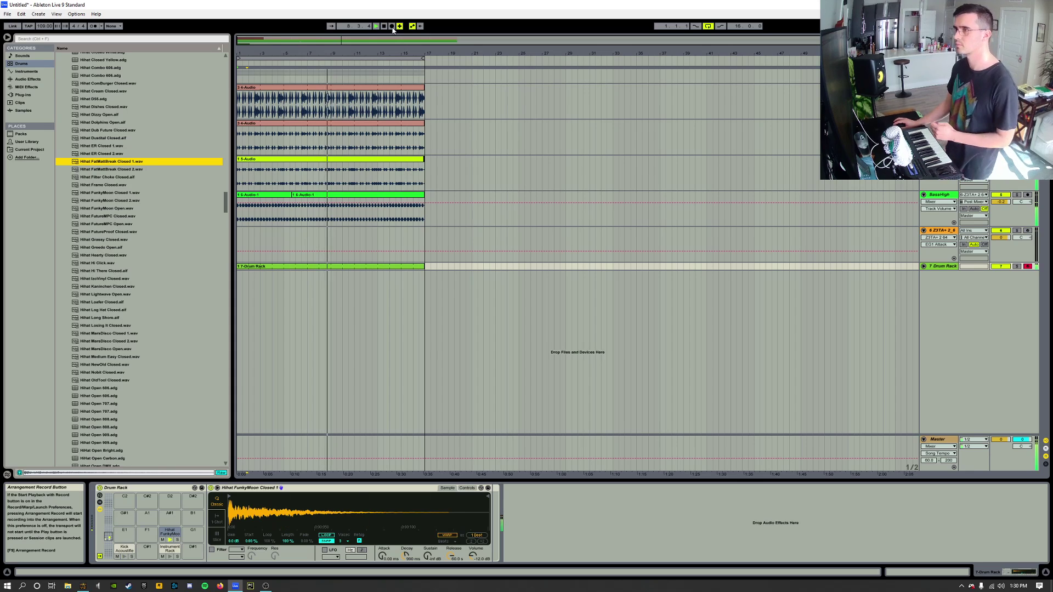
left_click(393, 29)
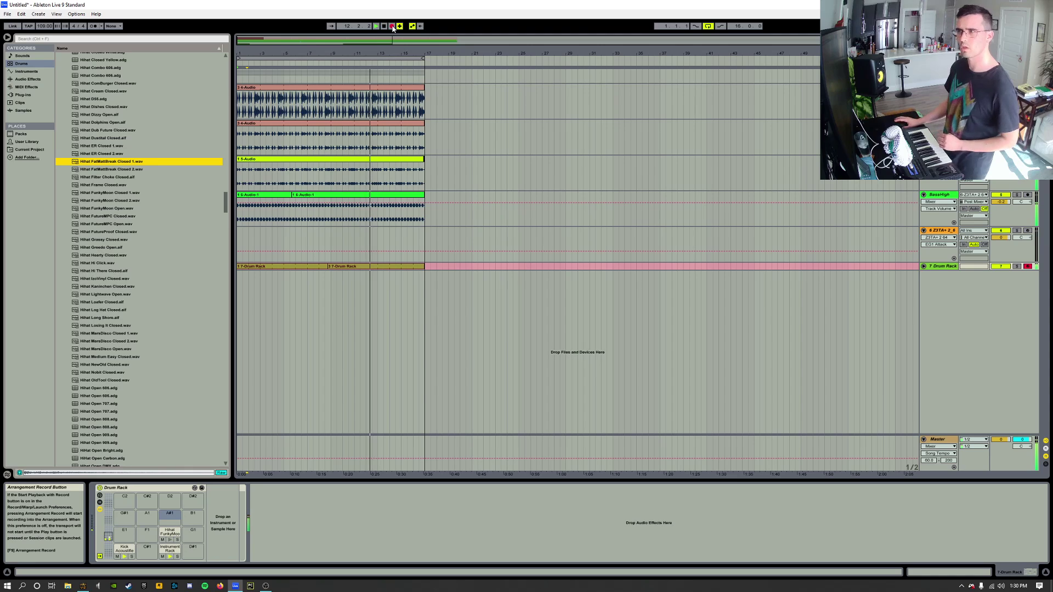
left_click(393, 26)
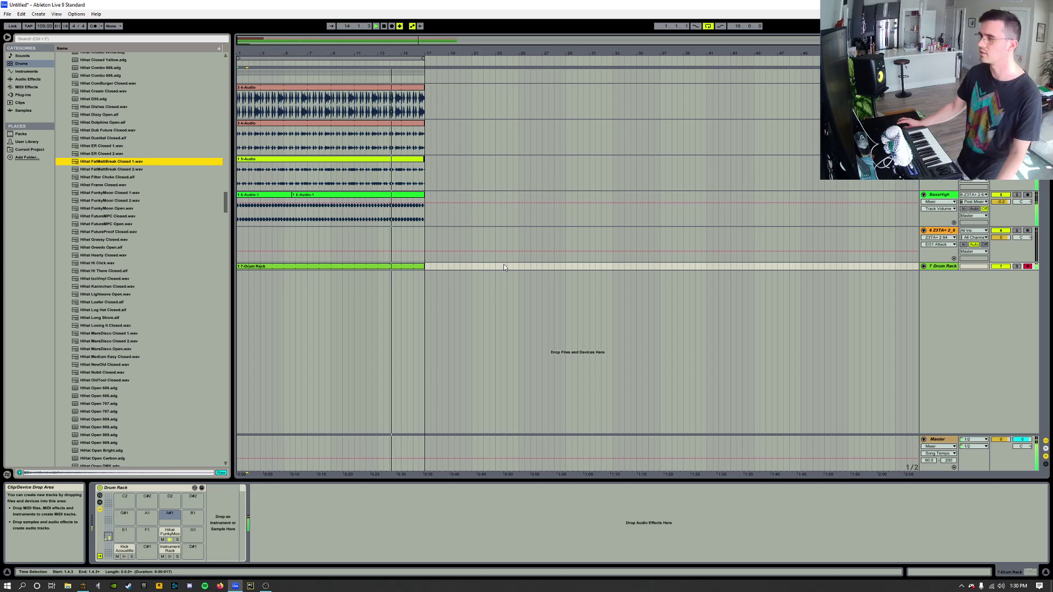
- Insert an audio track below the Drum Rack track, set its input to 7-Drum Rack and arm both tracks for recording
left_click(923, 266)
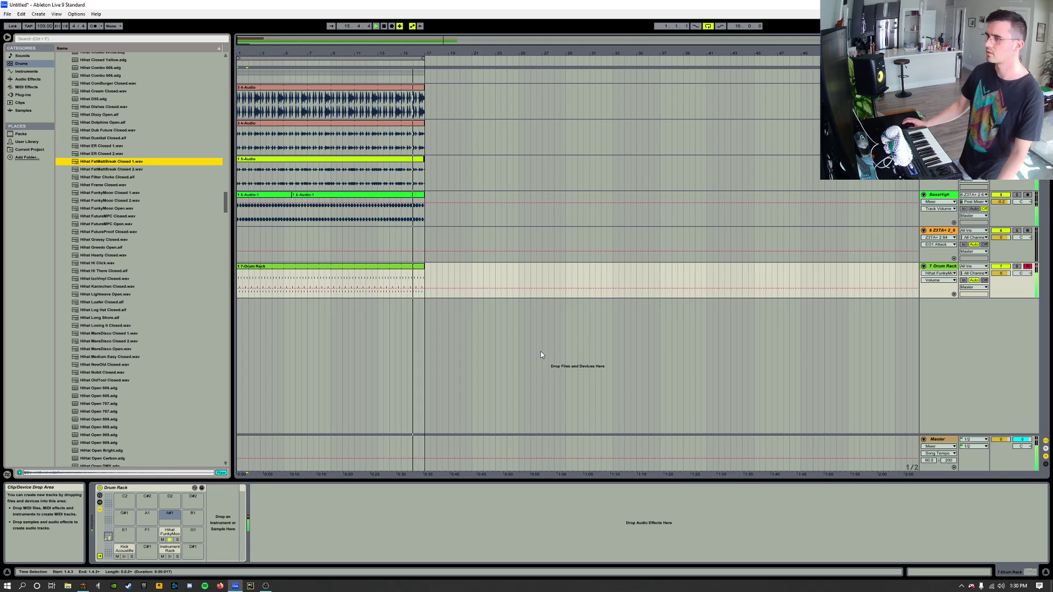
left_click(938, 313)
key("ctrl+t")
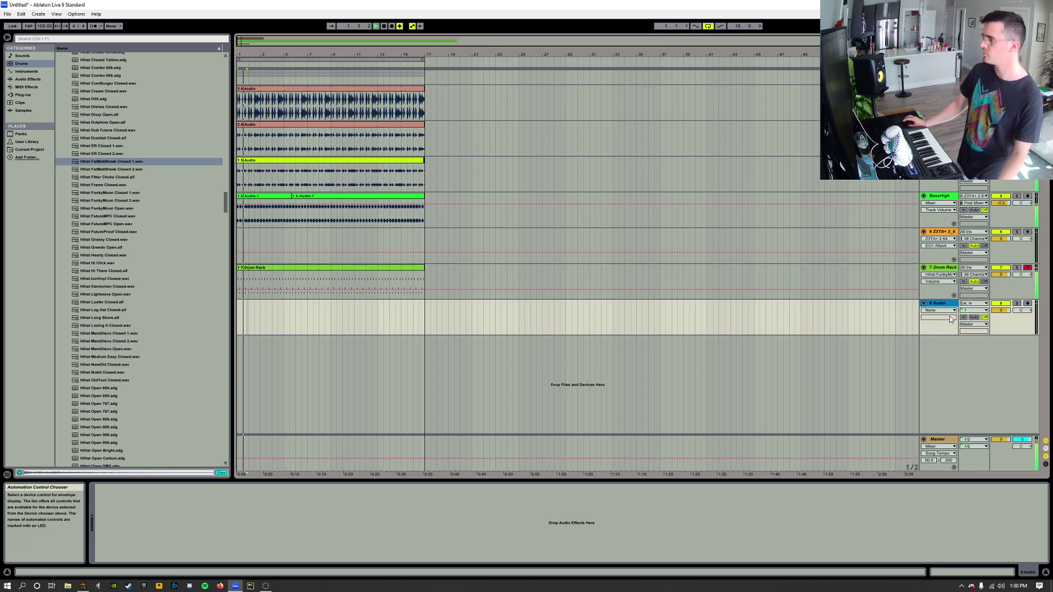
left_click(1027, 303)
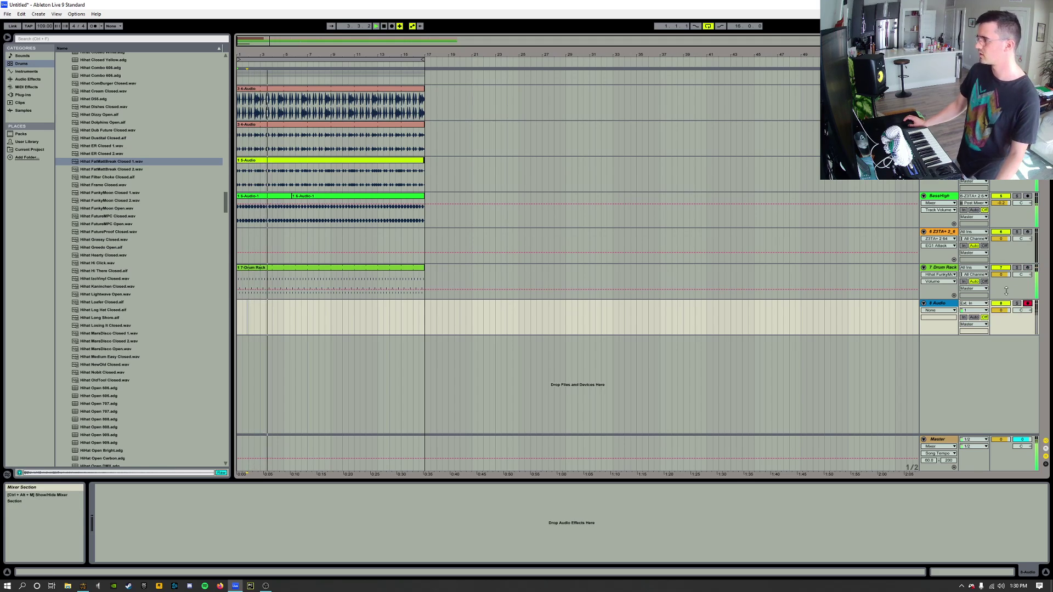
left_click(976, 311)
left_click(974, 303)
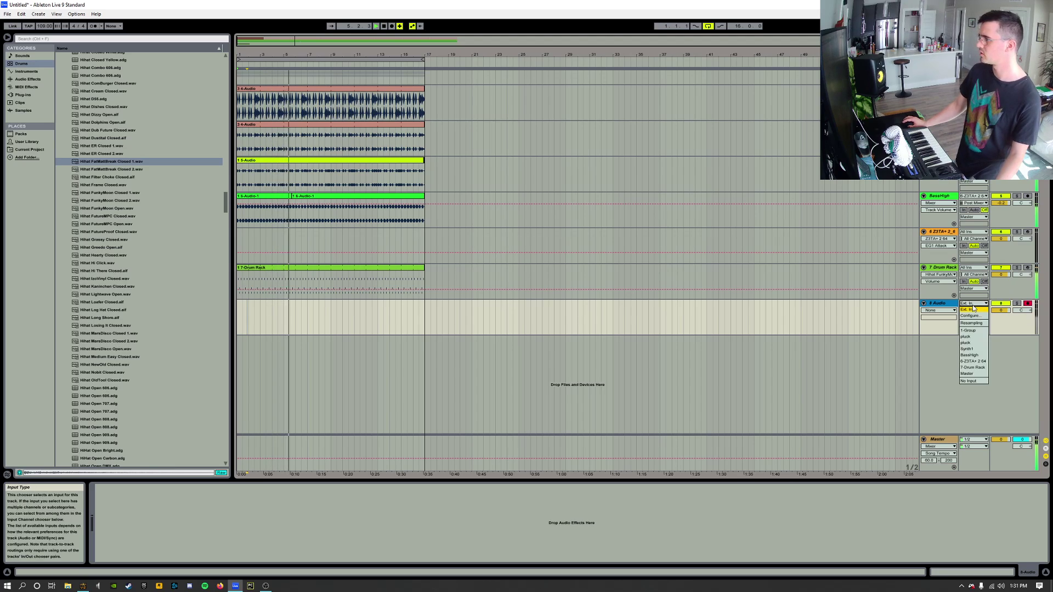
left_click(973, 368)
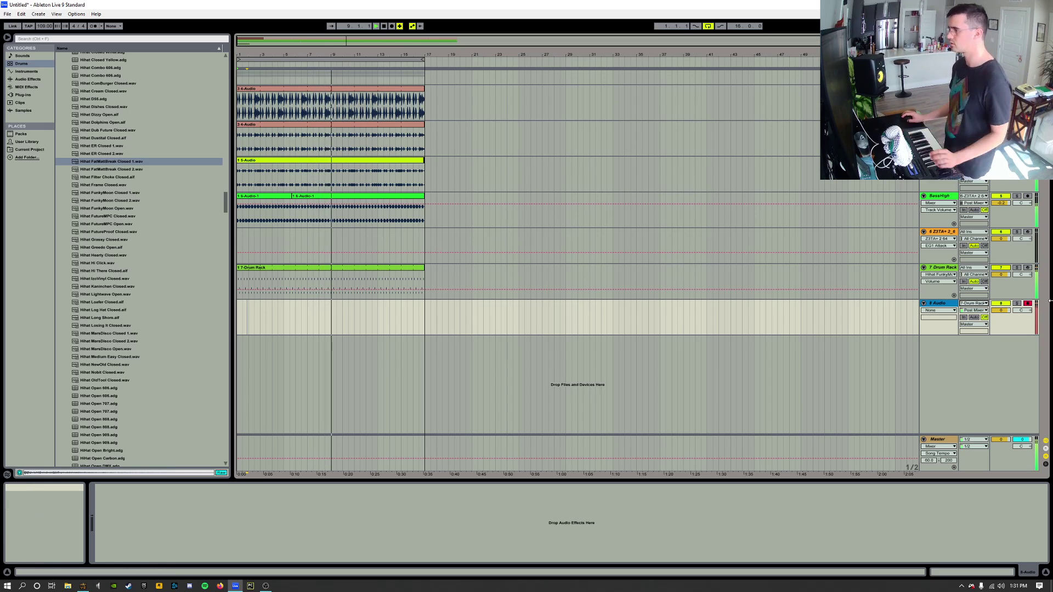
left_click(1028, 269)
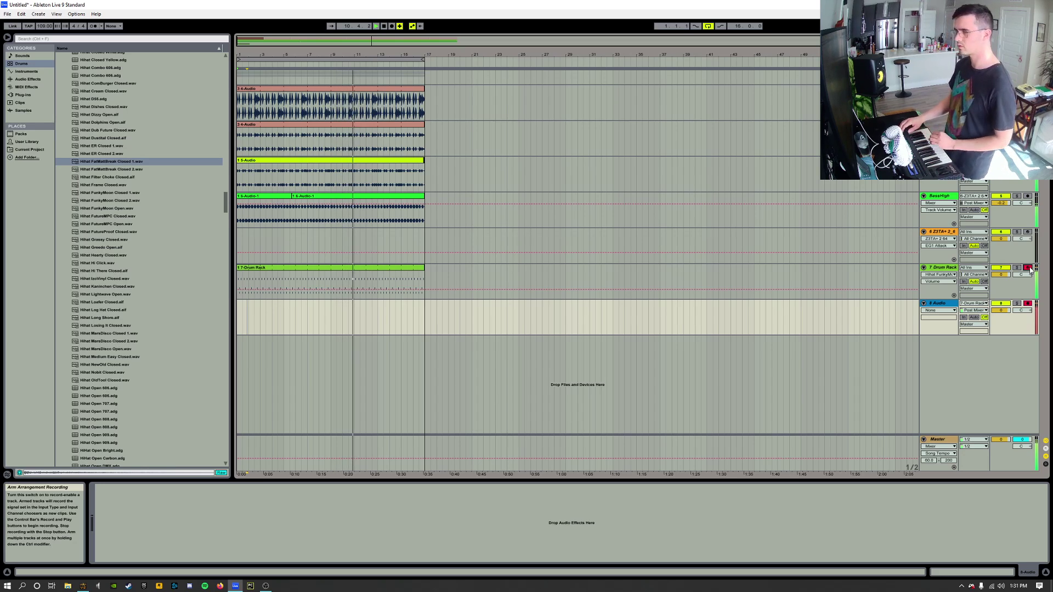
- Load Hihat FatWattBreak Closed 1.wav onto the Drum Rack's A#1 pad and lower its volume to -16.4 dB
left_click(940, 267)
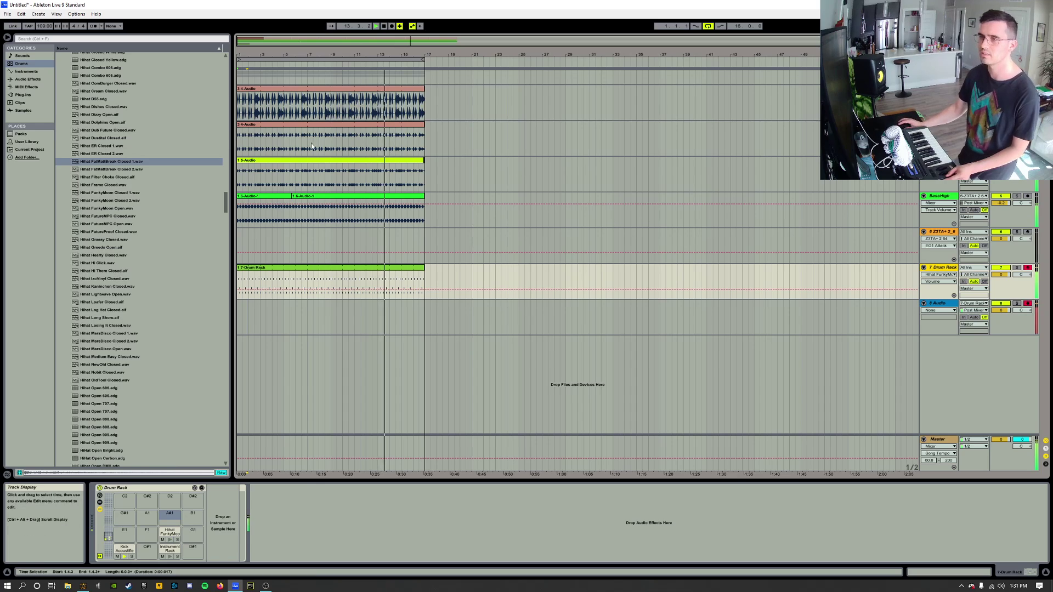
left_click(120, 160)
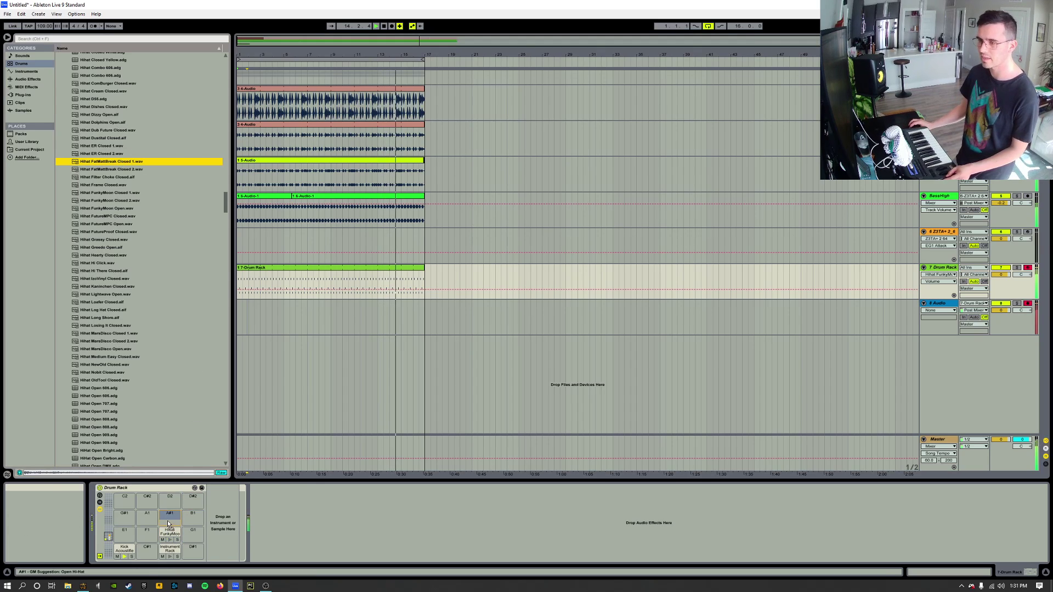
left_click_drag(168, 525, 168, 520)
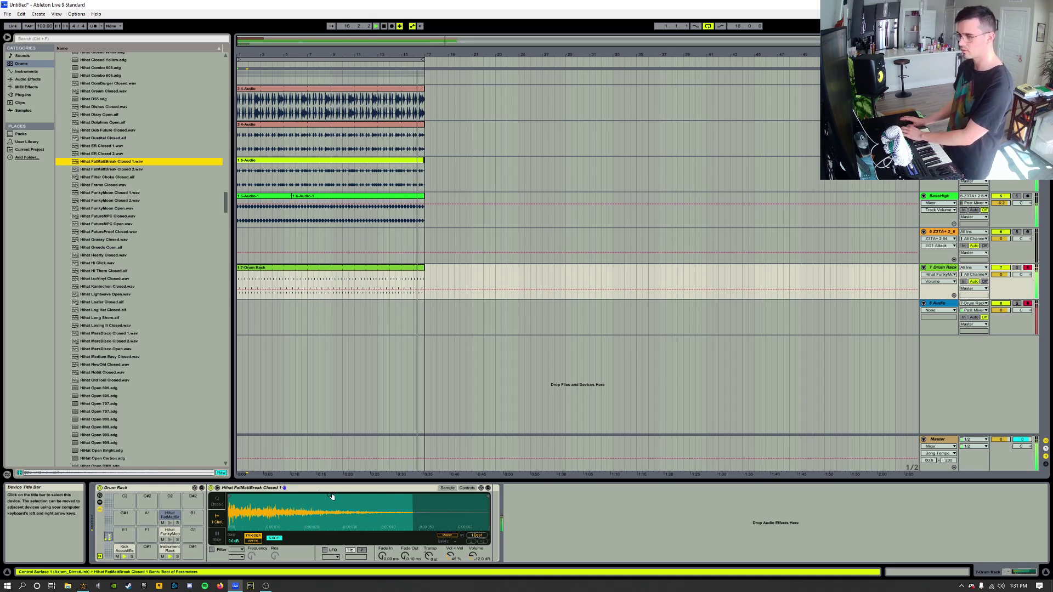
left_click_drag(472, 555, 472, 556)
- Record a hi-hat performance across the 16-bar loop into the Drum Rack and audio tracks, and mute the Drum Rack track
key("F9")
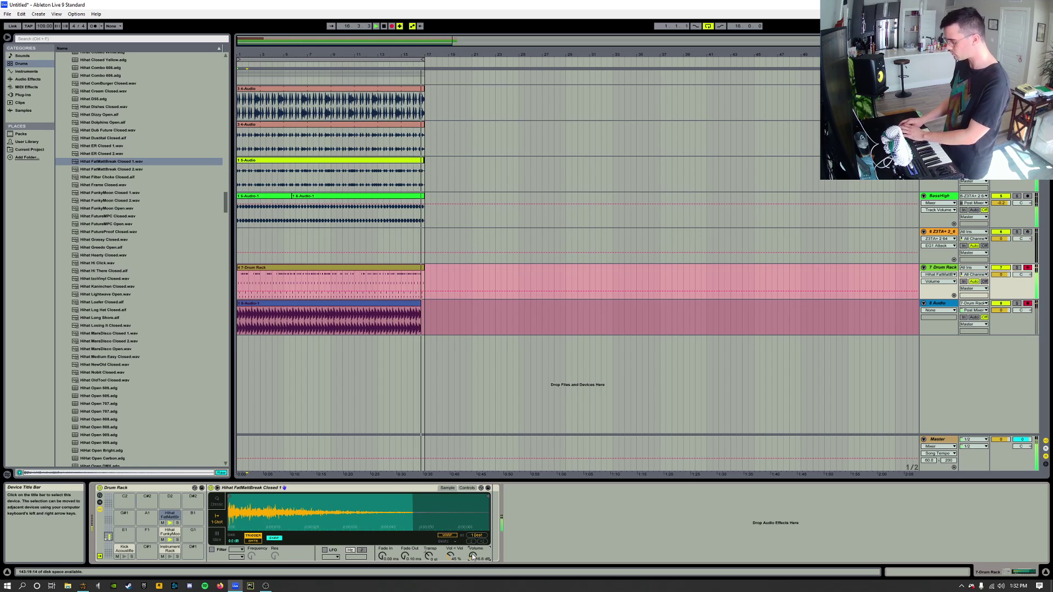
key("F9")
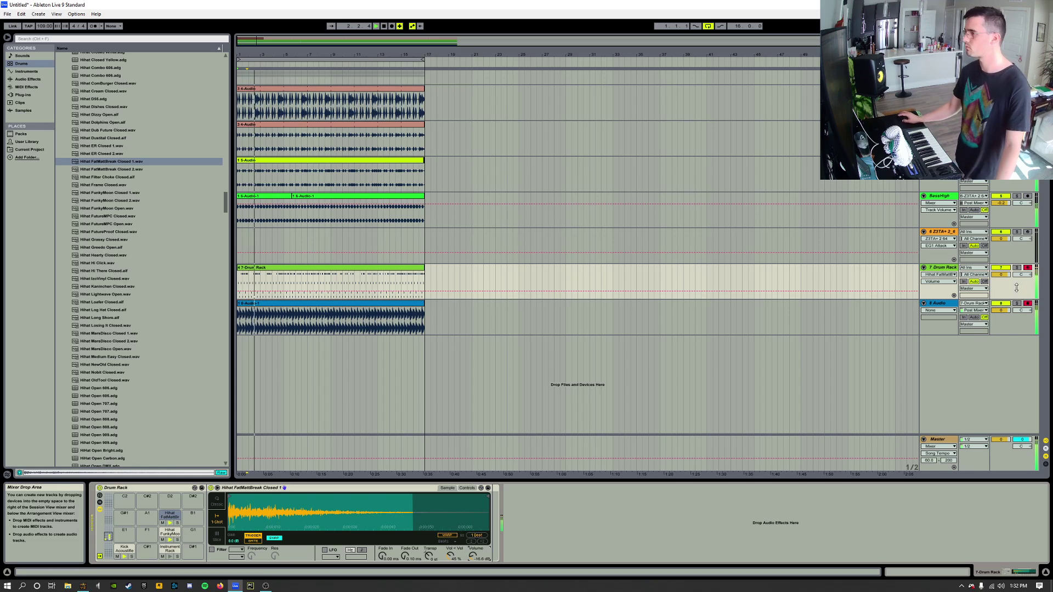
left_click(1001, 267)
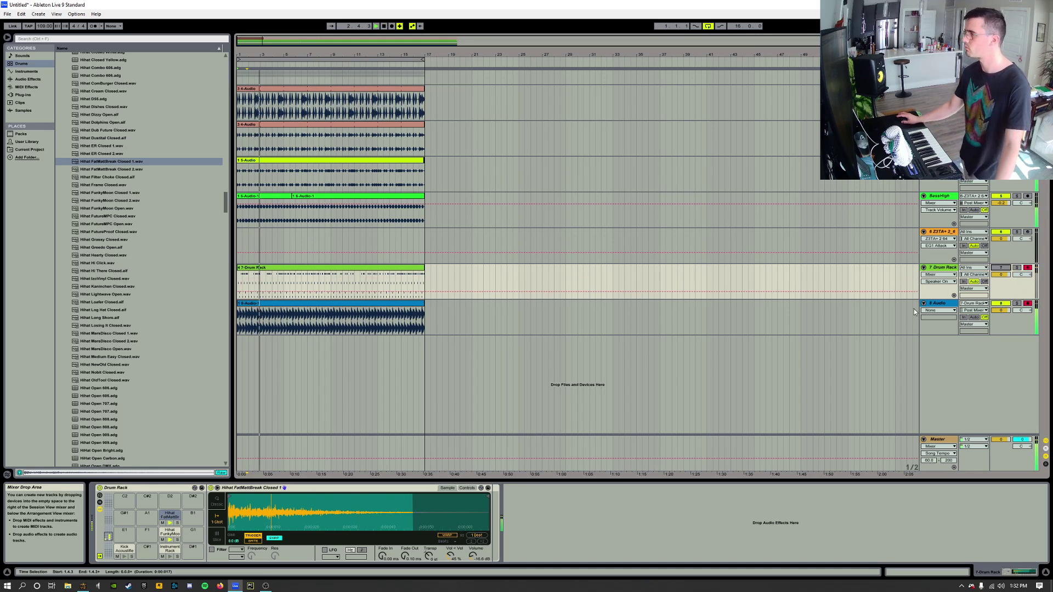
- Group the Drum Rack track with its recorded audio track and fold the Drum Rack track inside the group
left_click(313, 268)
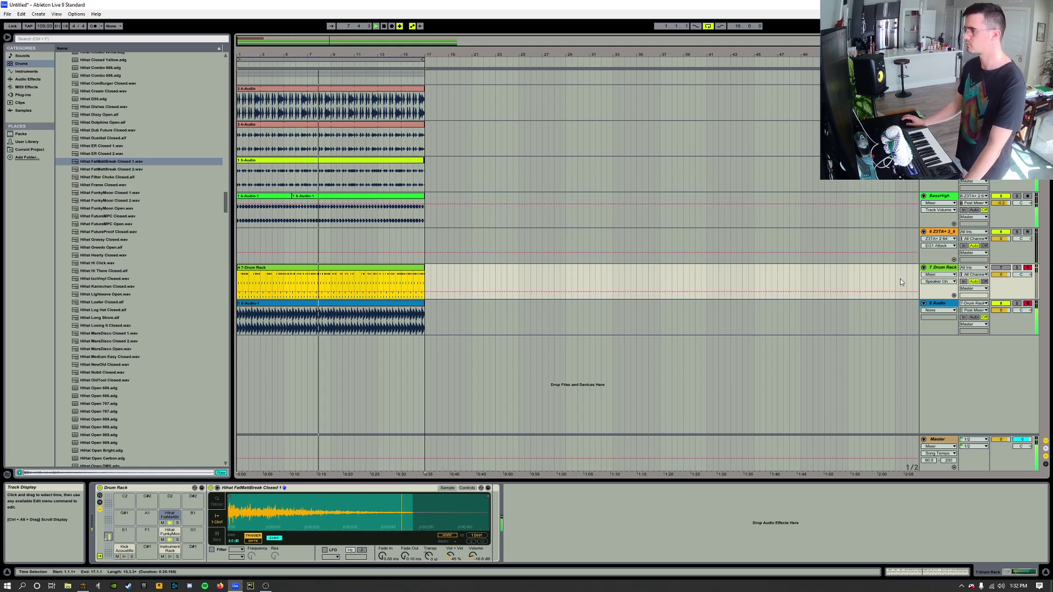
left_click(941, 304)
left_click(943, 304, "shift")
right_click(942, 303)
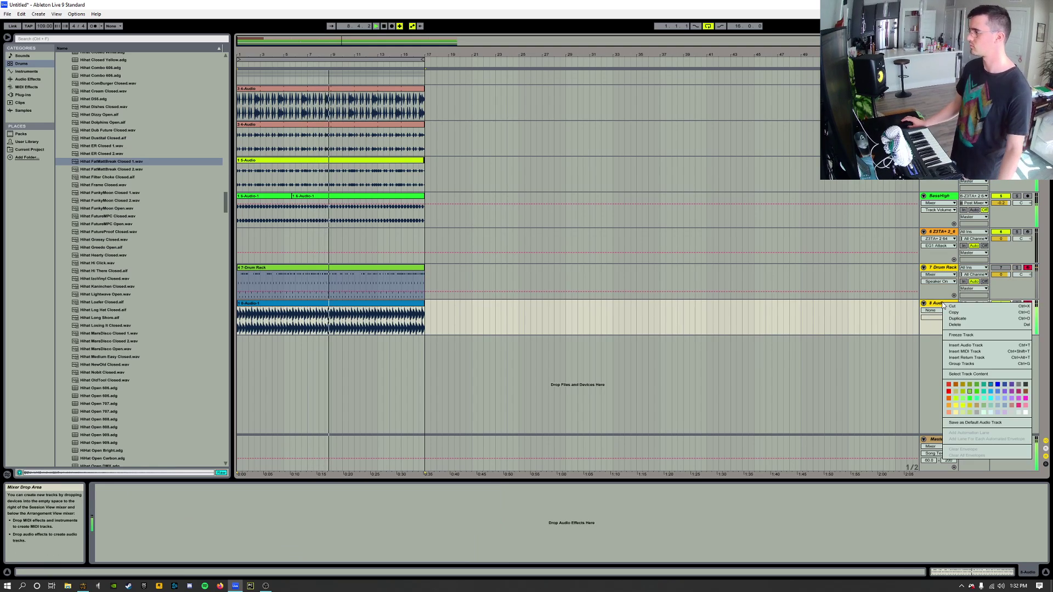
left_click(964, 362)
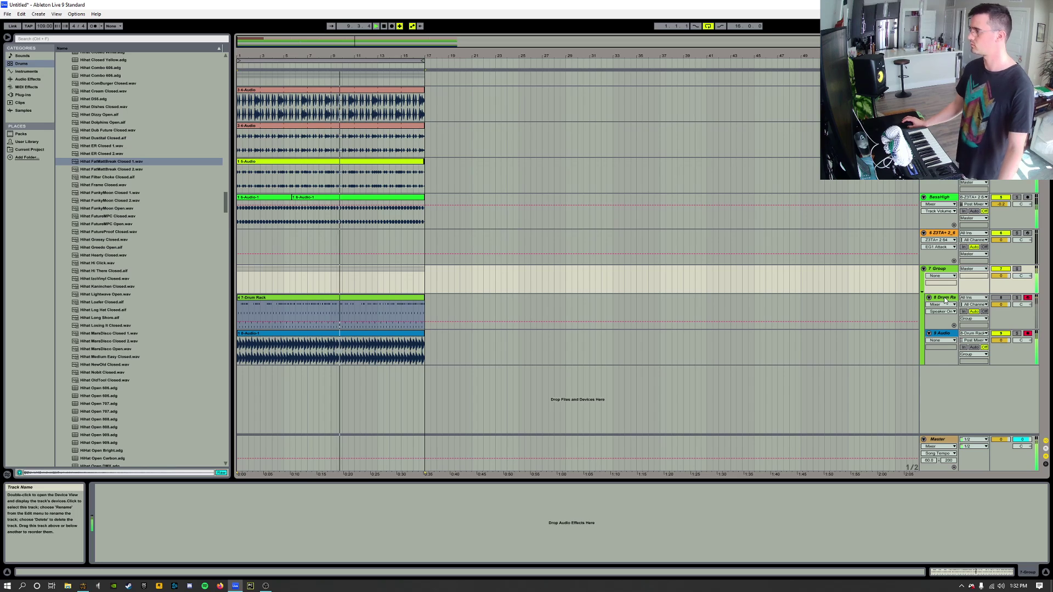
left_click(930, 297)
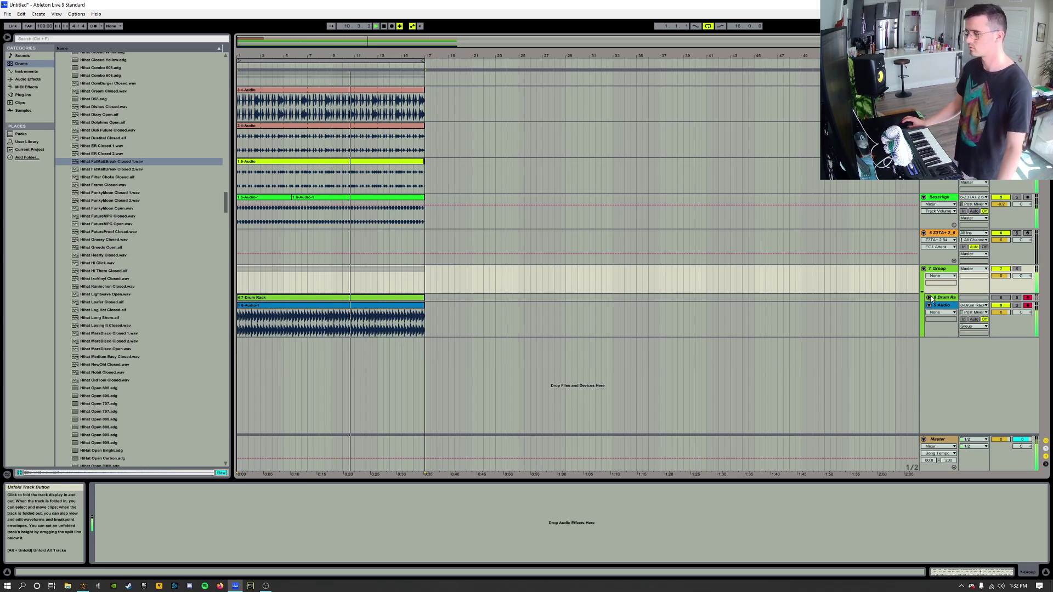
left_click(930, 298)
left_click(416, 297)
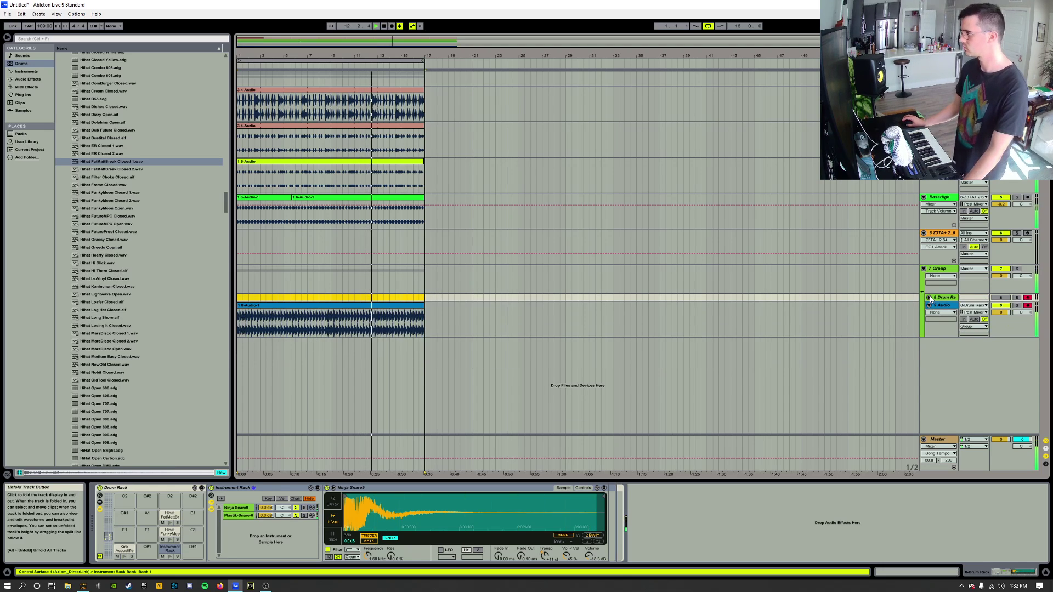
left_click(931, 298)
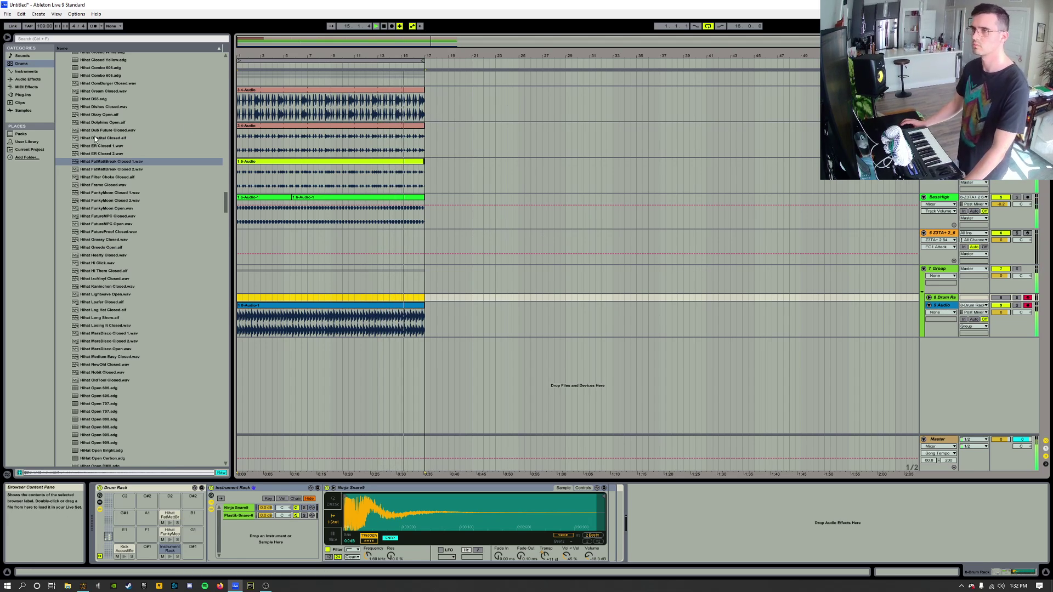
- Collapse the Hihat folder in the drum browser and move the Z3TA+ 2 track below the drum group
left_click_drag(225, 195, 242, 70)
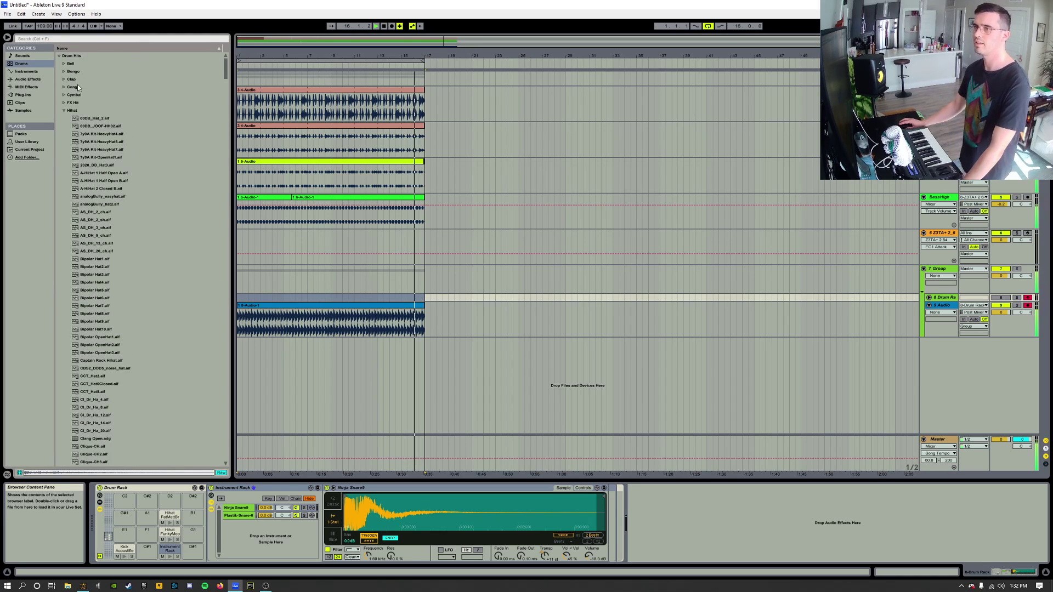
left_click(65, 111)
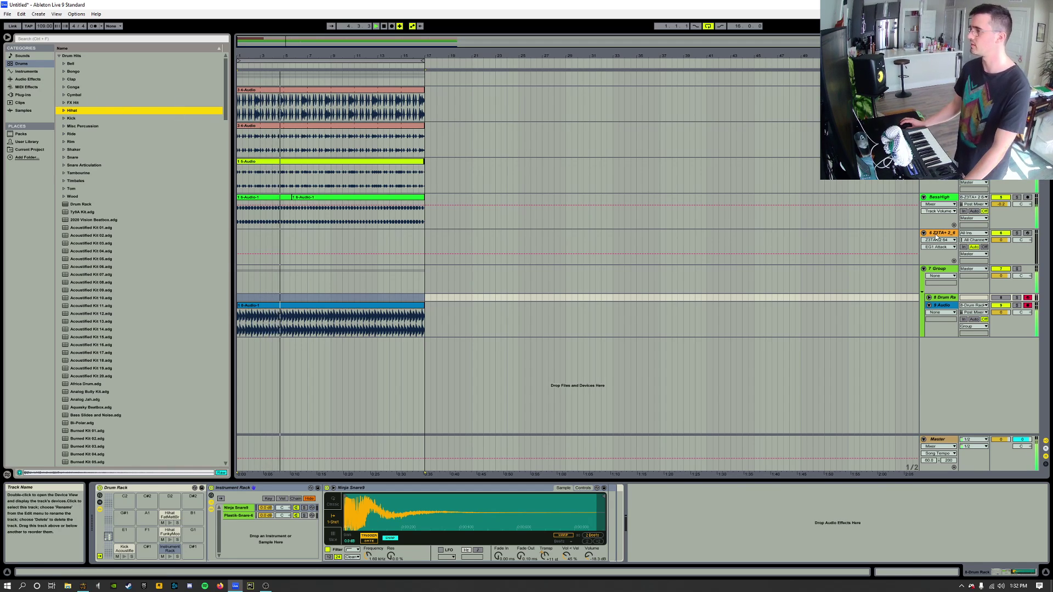
left_click_drag(935, 237, 949, 360)
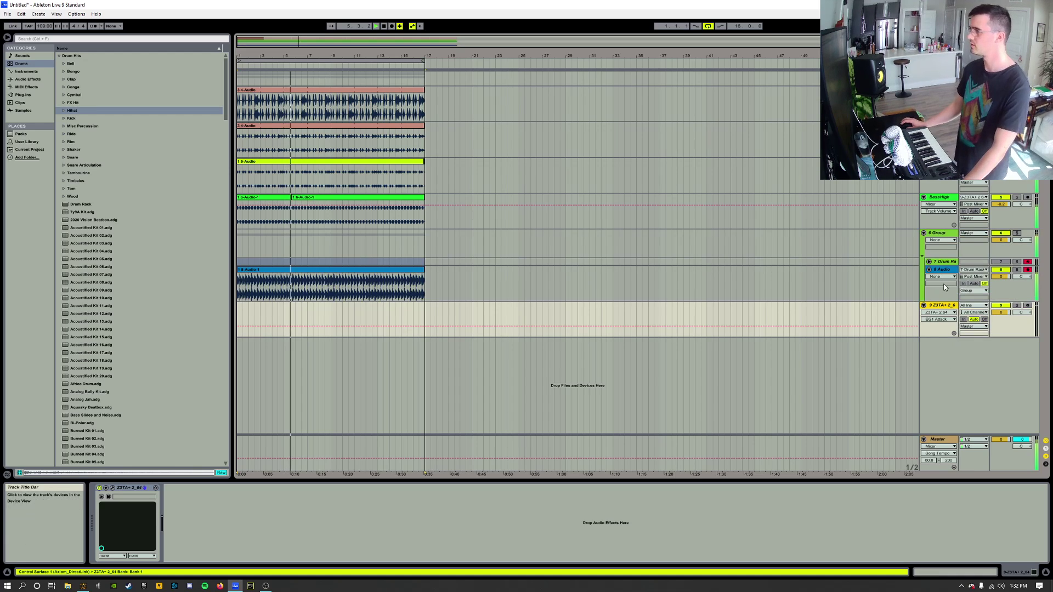
- Rename the track group as drums and select the Z3TA+ 2 track below it
right_click(936, 235)
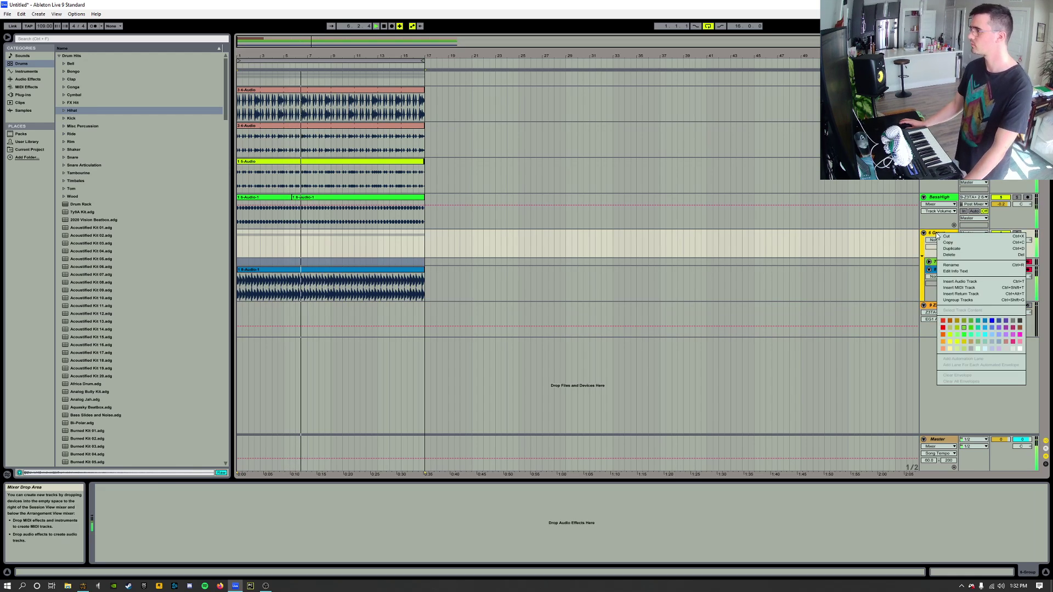
left_click(952, 265)
type("d")
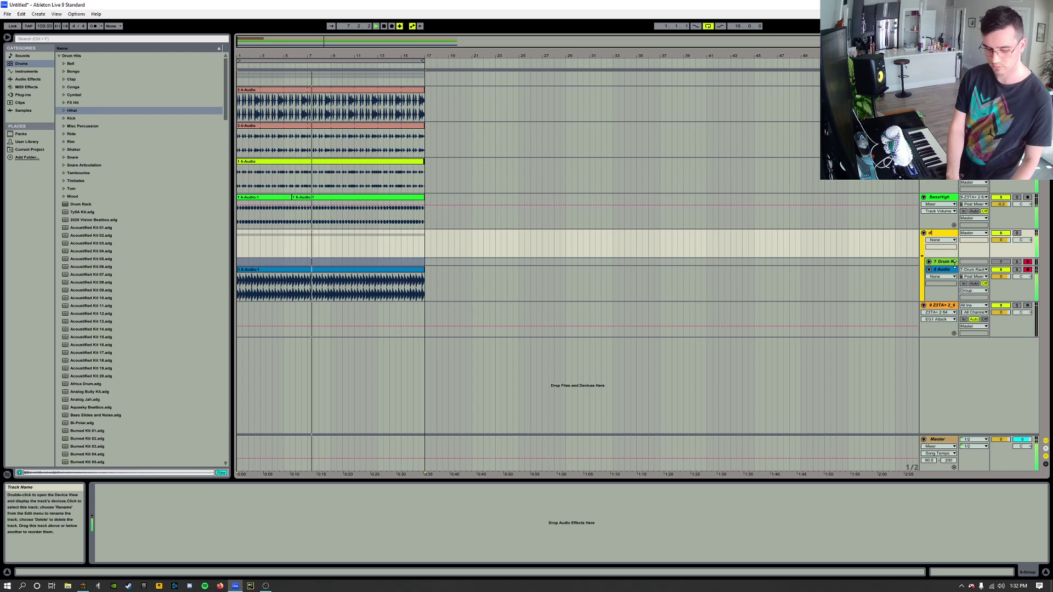
type("rums")
key("Return")
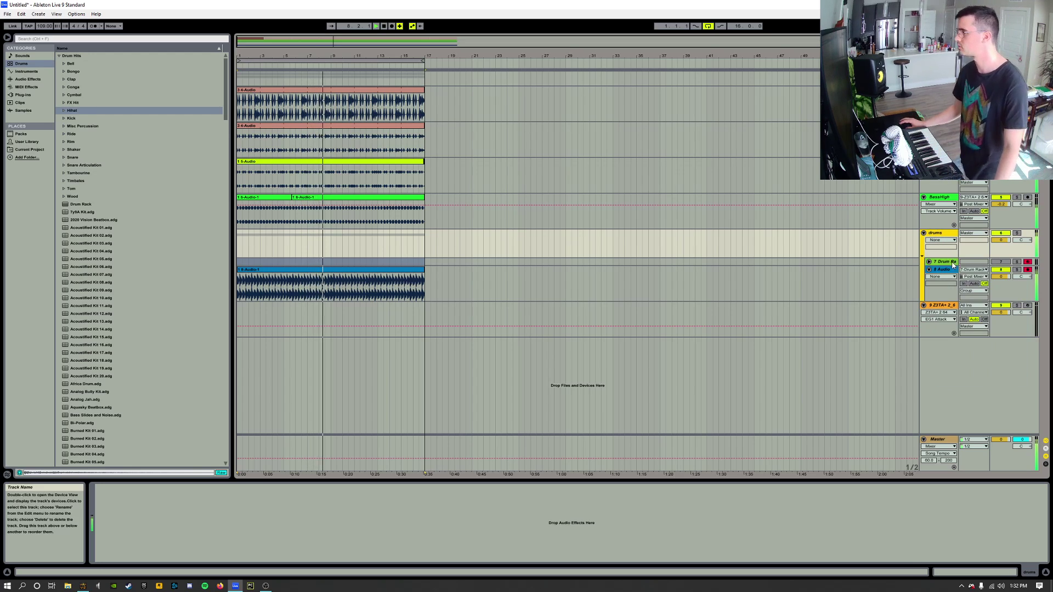
left_click(939, 308)
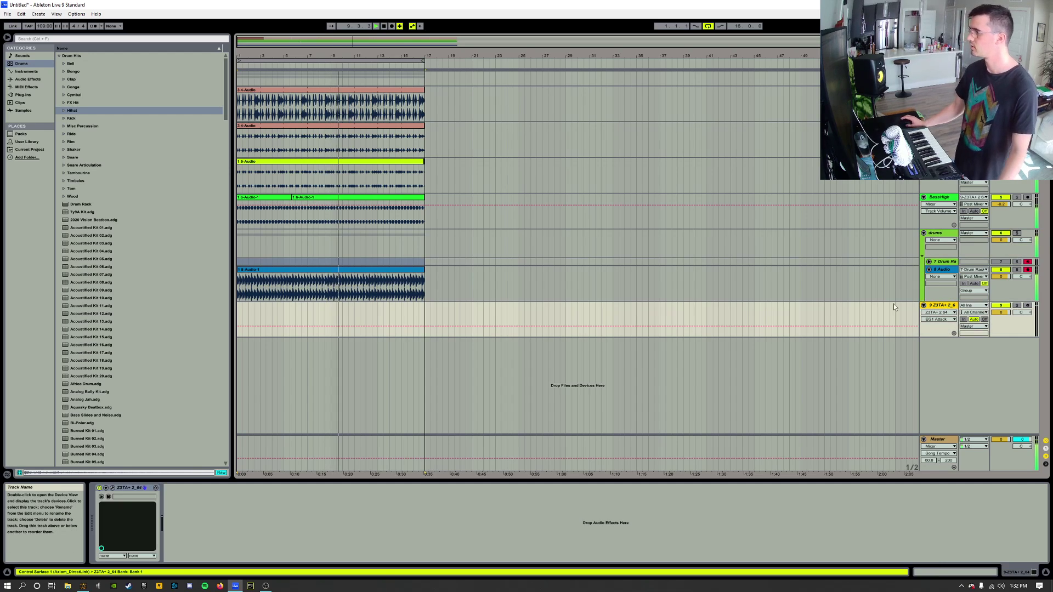
- Open the Z3TA+ 2 synth on the selected track and reset its patch to a blank program
left_click(114, 487)
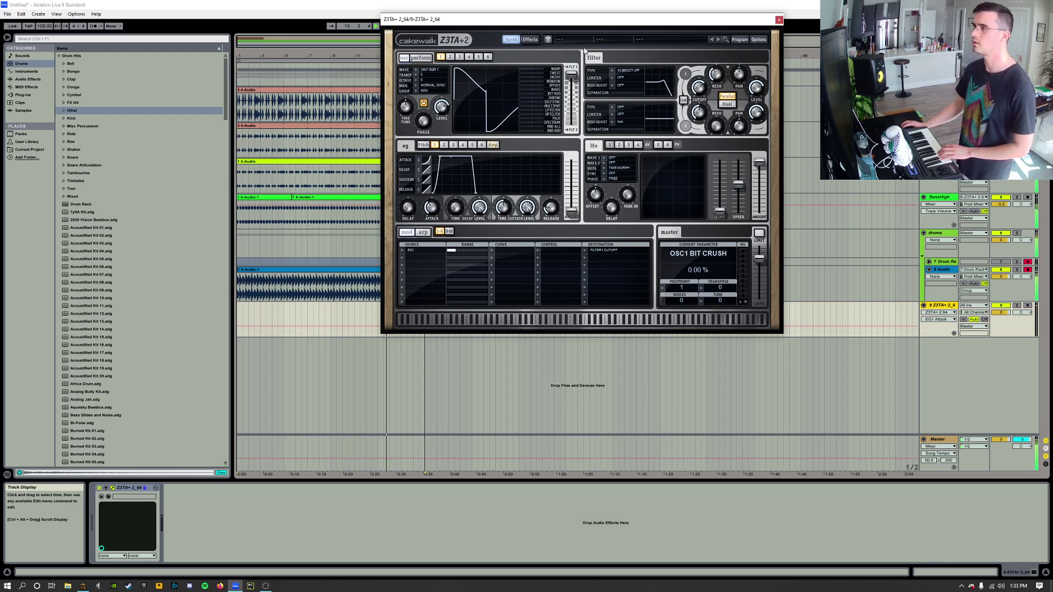
left_click(738, 40)
left_click(754, 89)
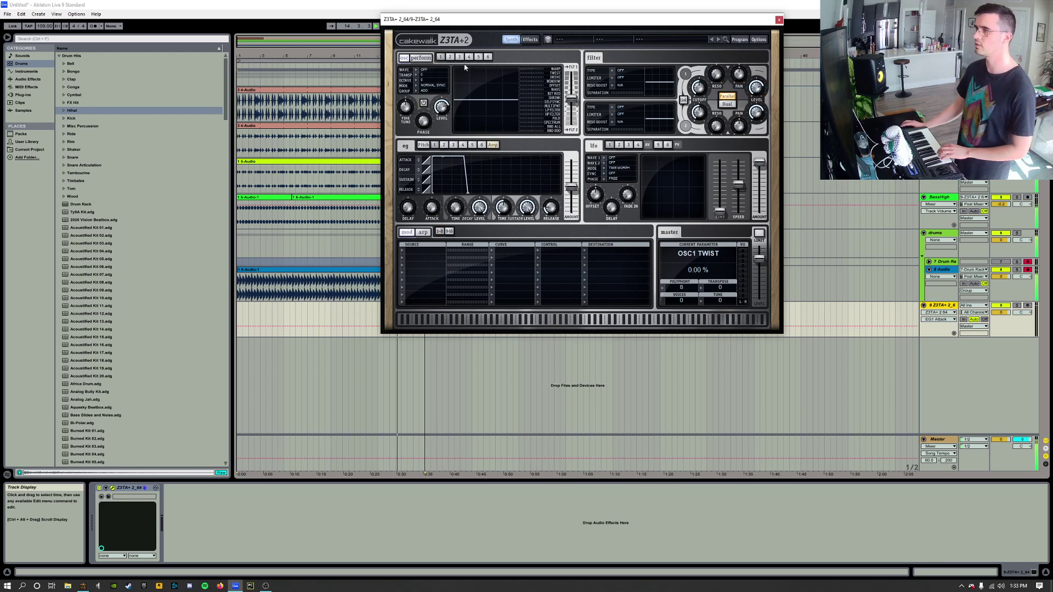
- Set oscillator 1 of the blank Z3TA+ 2 patch to an octave waveform from the Saw category
left_click(423, 73)
mouse_move(469, 116)
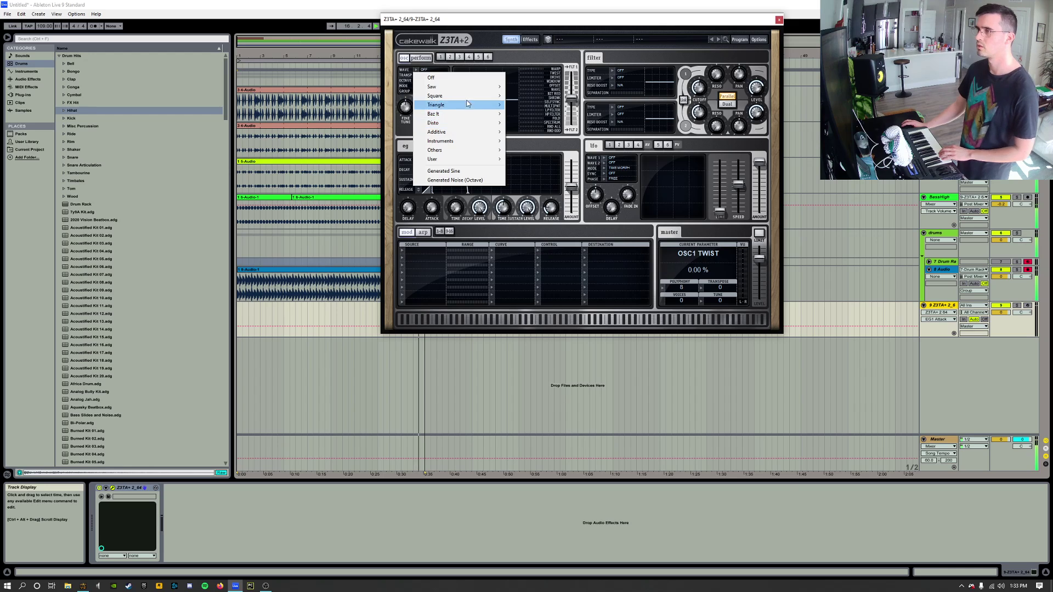
mouse_move(466, 86)
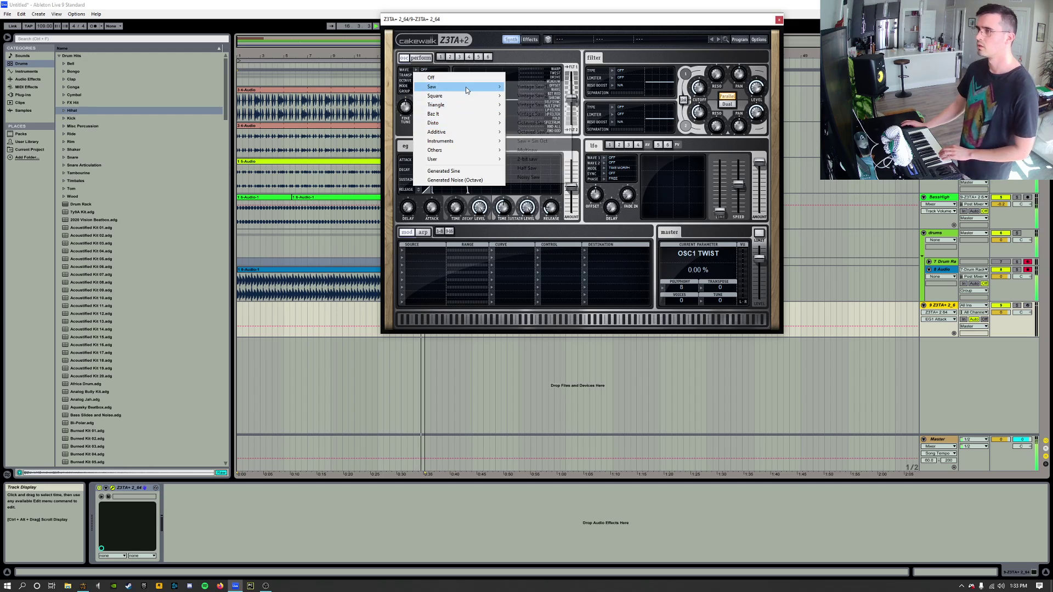
left_click(532, 141)
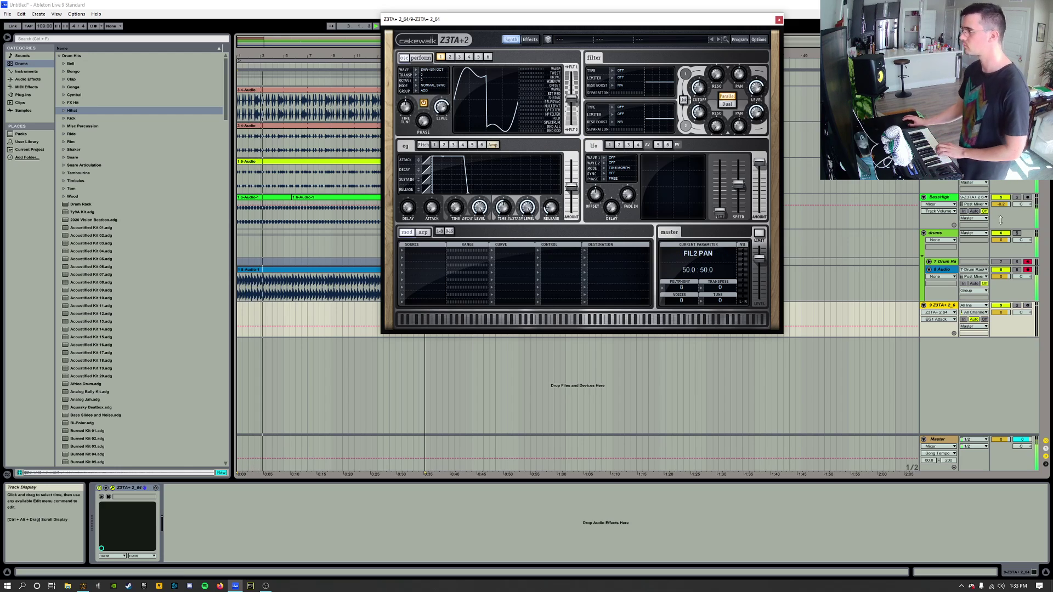
- Arm the Z3TA+ 2 track for recording and lower the synth's master volume slightly
left_click(1027, 306)
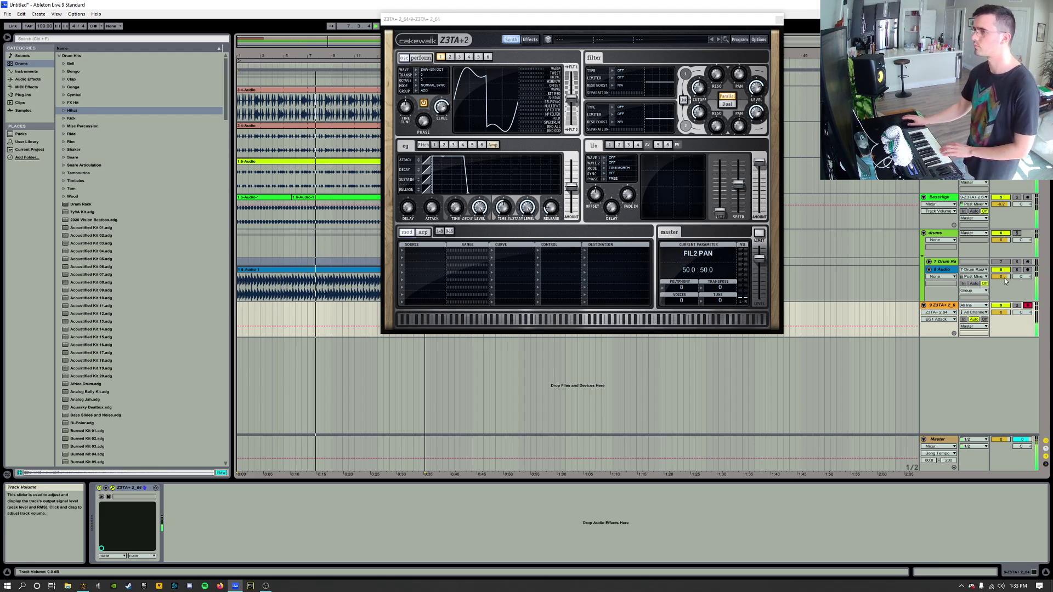
left_click_drag(759, 258, 759, 269)
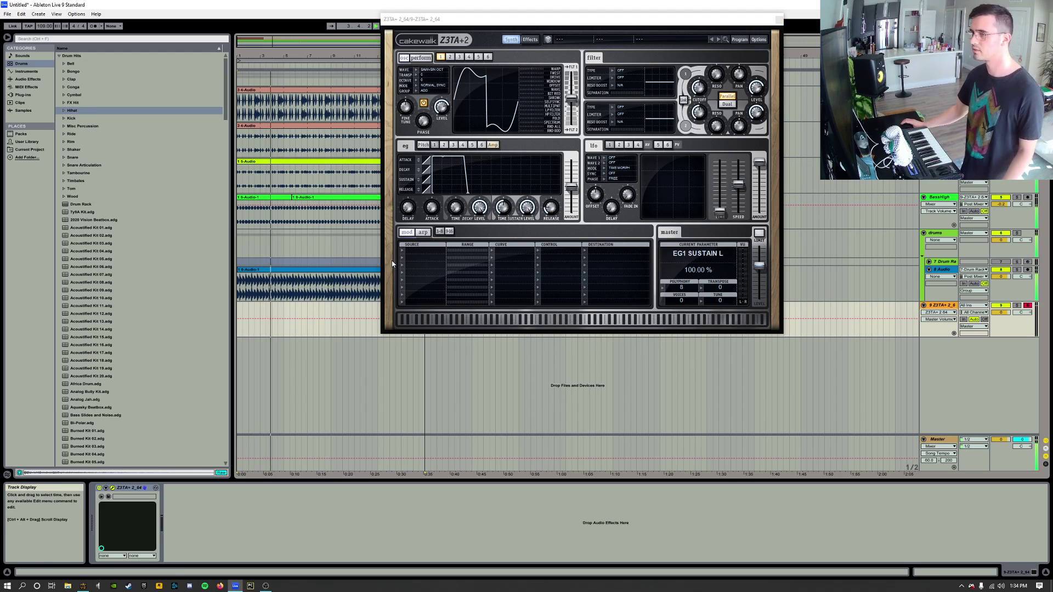
- Record a MIDI performance on the Z3TA+ 2 track across the 16-bar loop, and show the clip's notes in place of the synth window
key("F9")
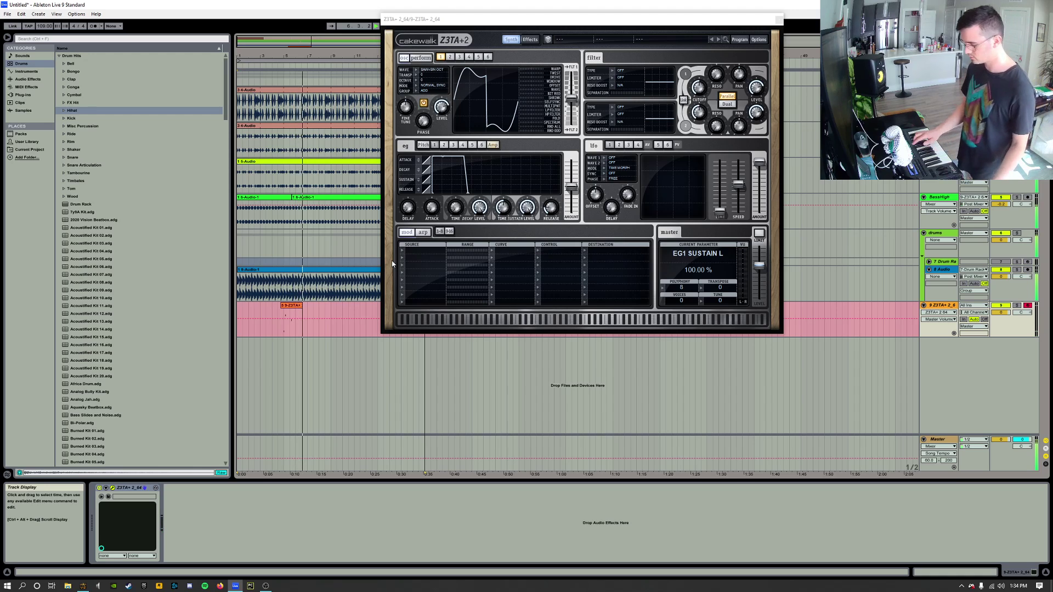
key("F9")
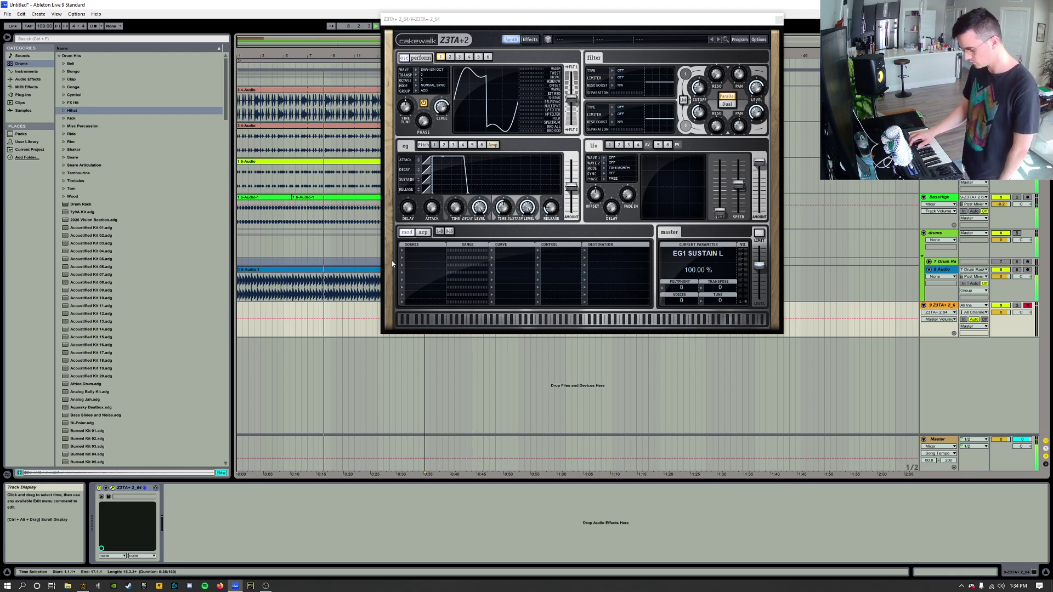
key("F9")
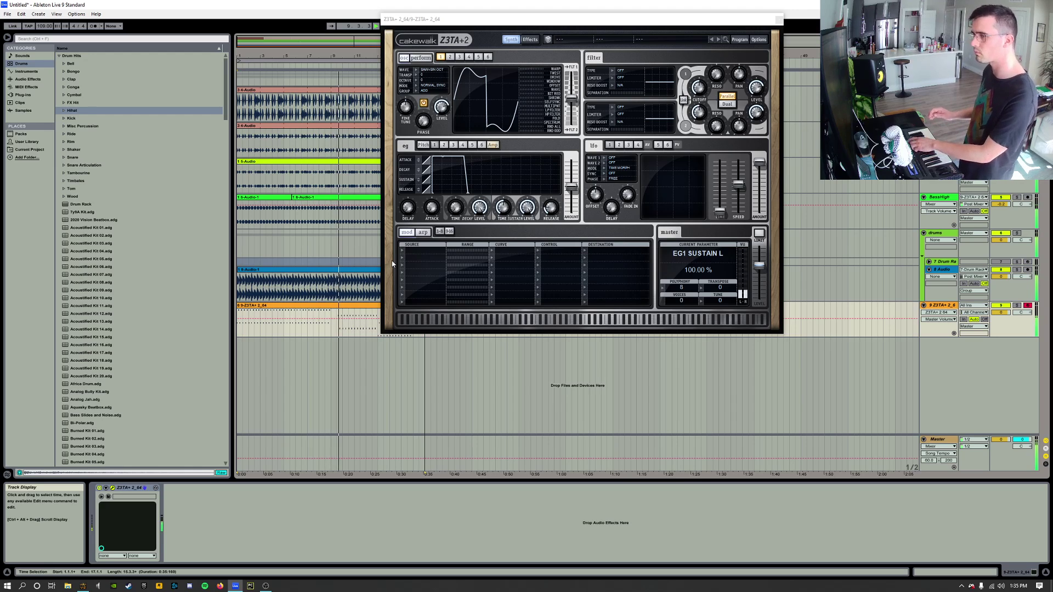
left_click(338, 307)
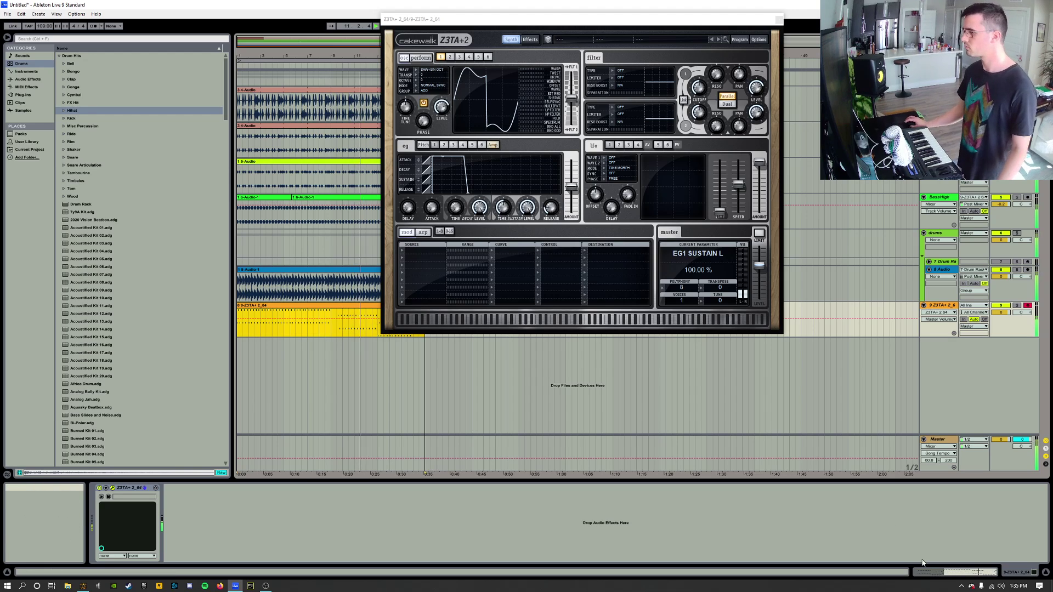
left_click(779, 21)
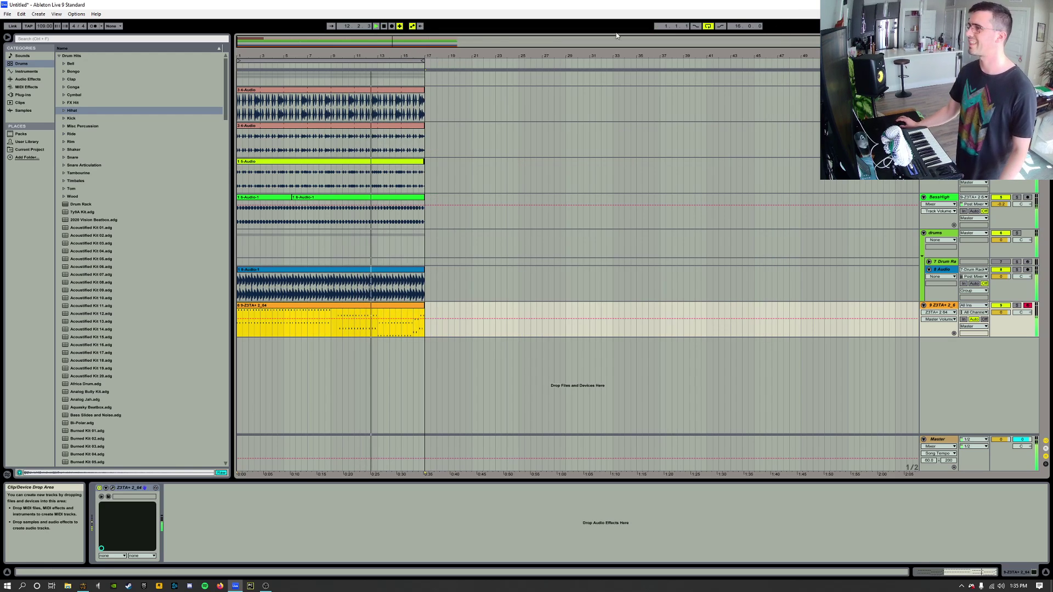
left_click(964, 573)
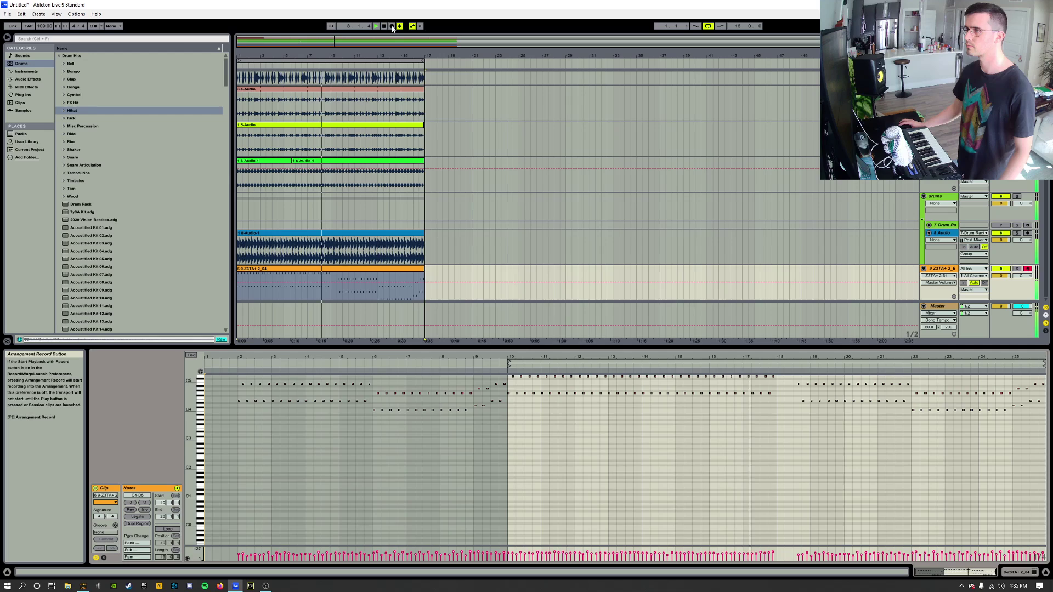
left_click(392, 26)
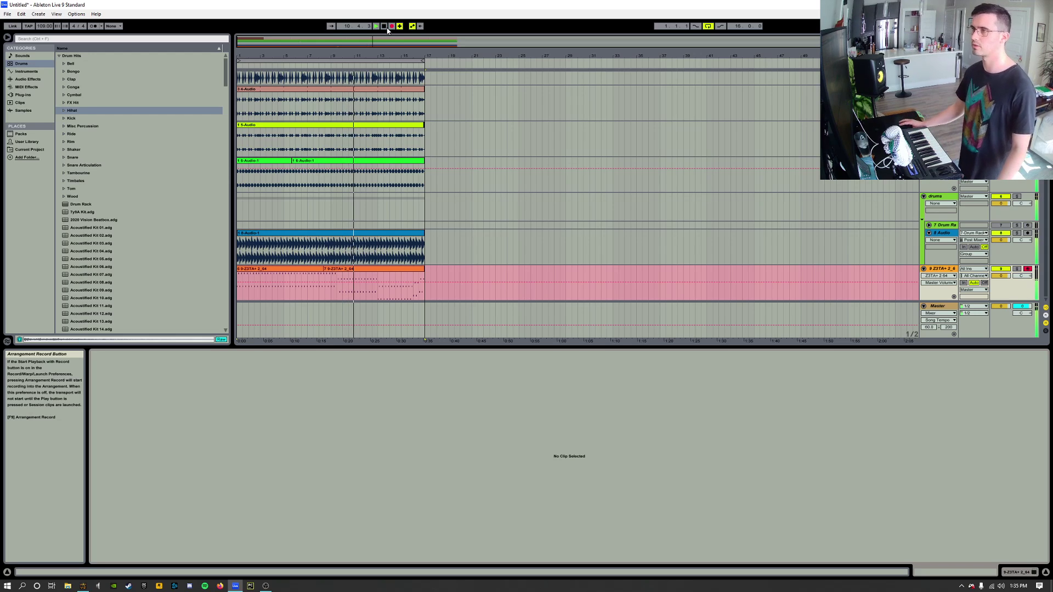
left_click(392, 26)
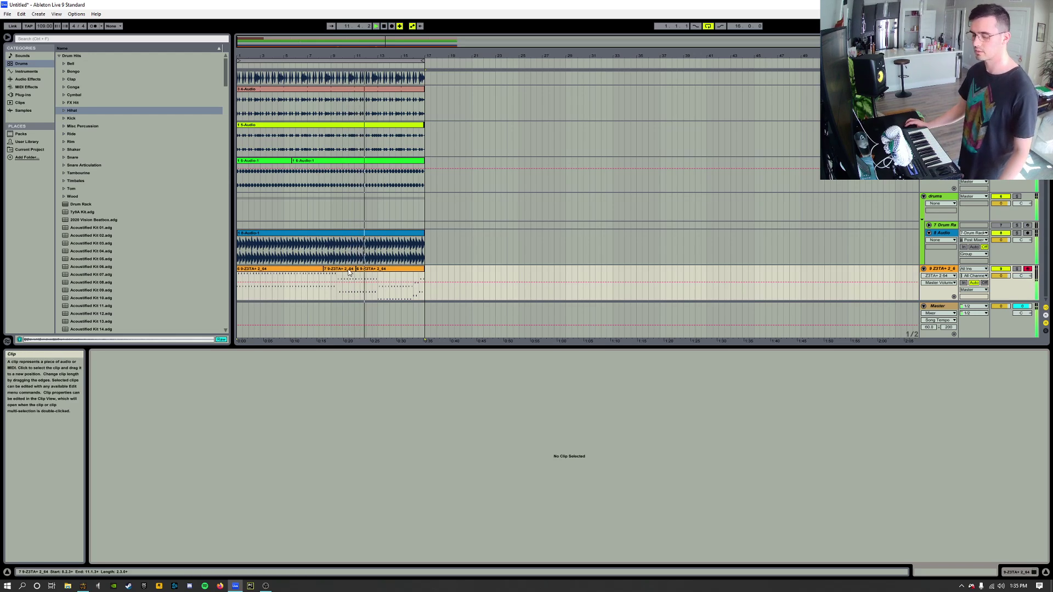
key("ctrl+z")
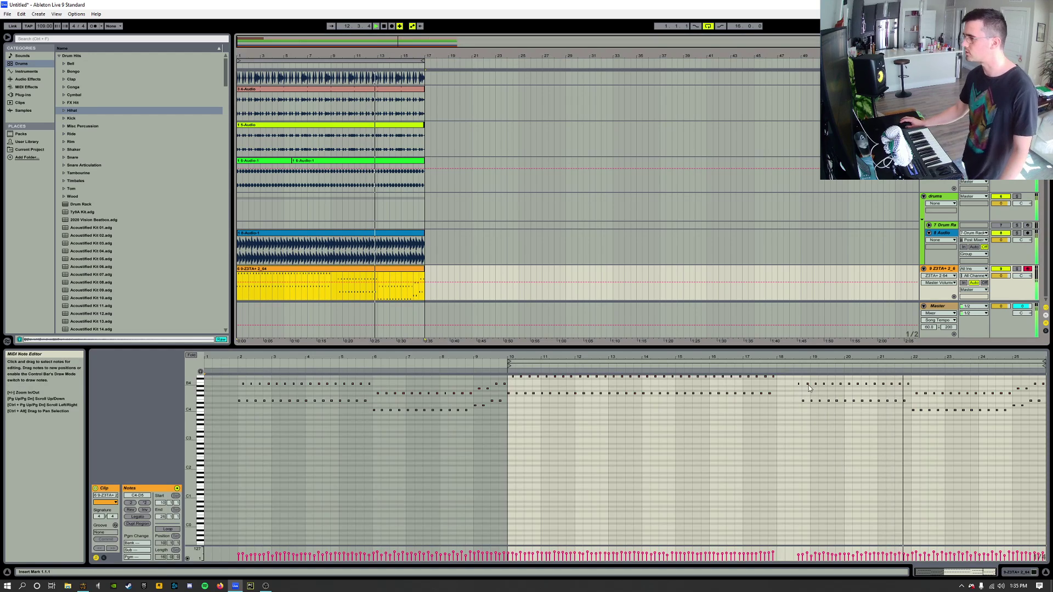
- Fill the gap in bar 18 of the clip by duplicating the E4 and B4 note pair and adding a short E4 note at 18.3.1
left_click_drag(800, 380, 808, 403)
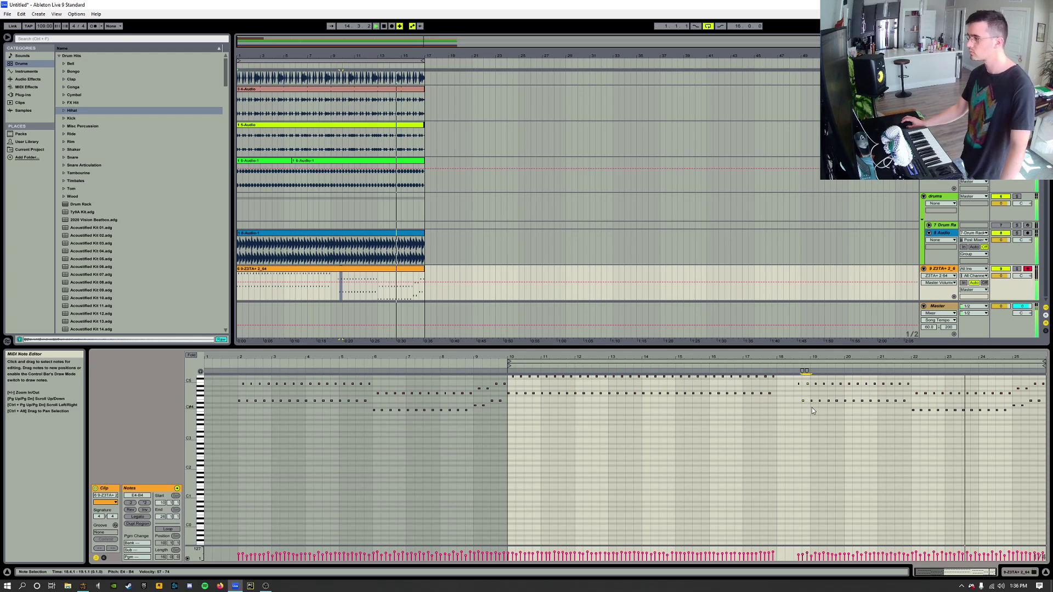
key("ctrl+d")
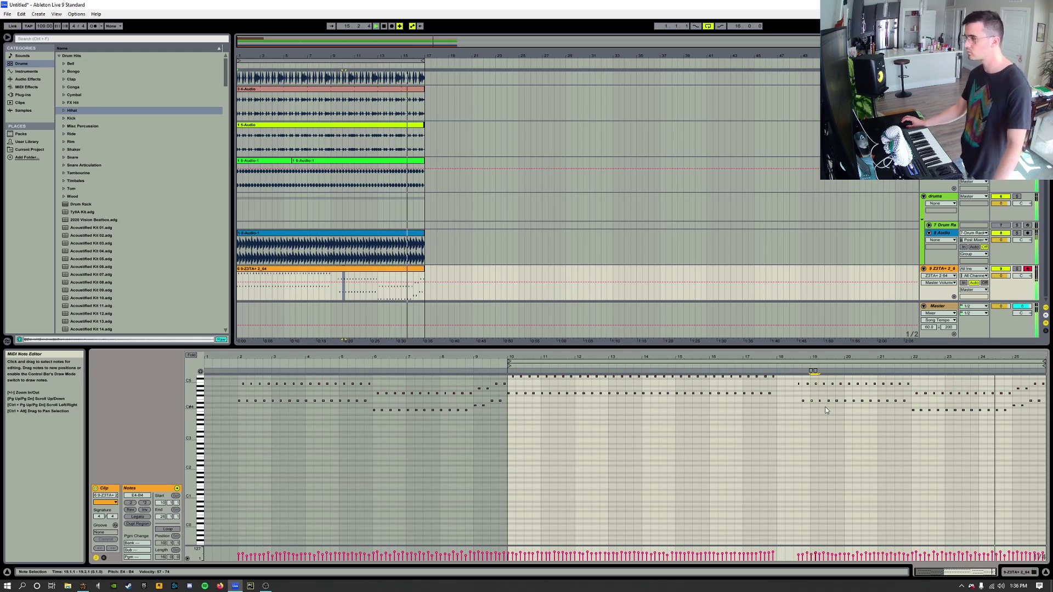
key("ctrl+z")
key("ctrl+z")
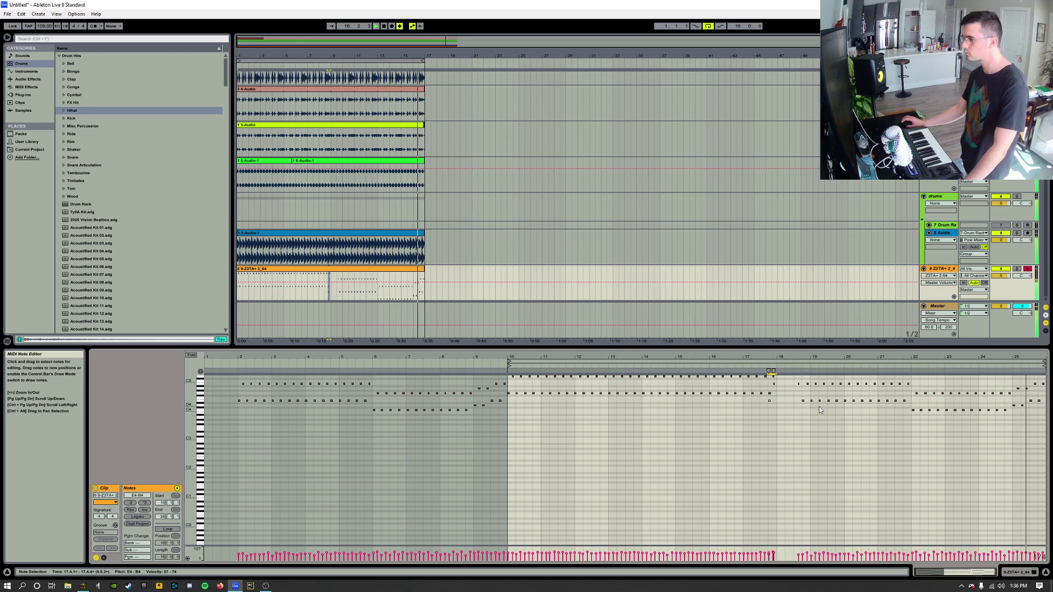
key("Right")
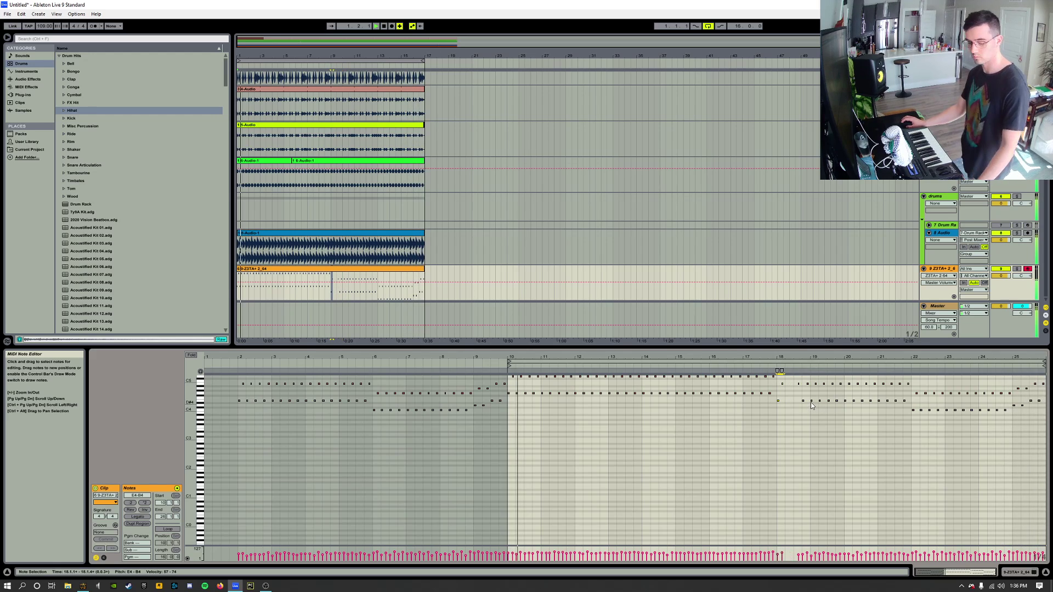
key("ctrl+d")
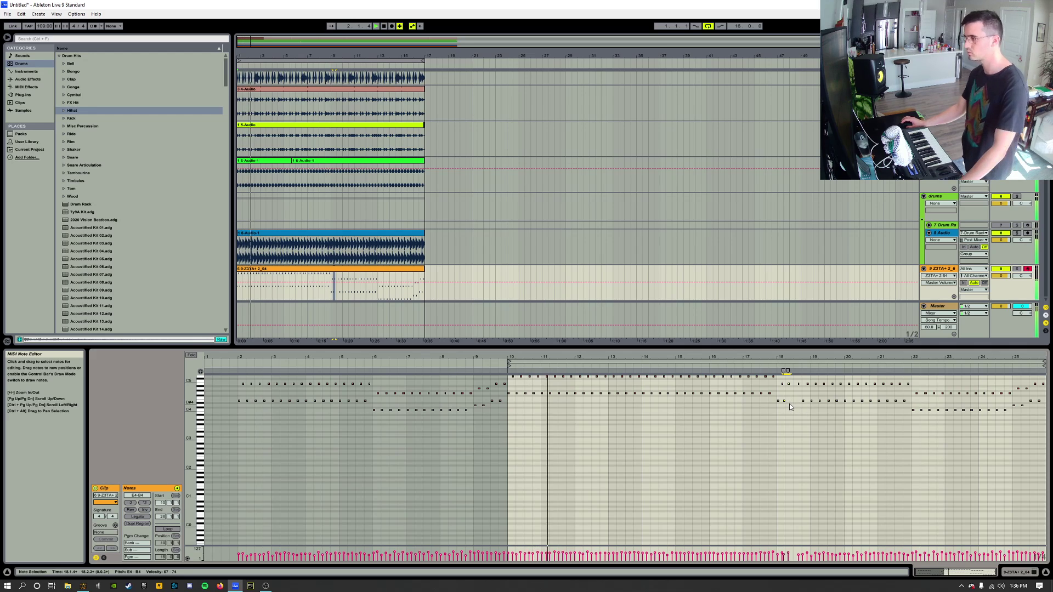
key("Right")
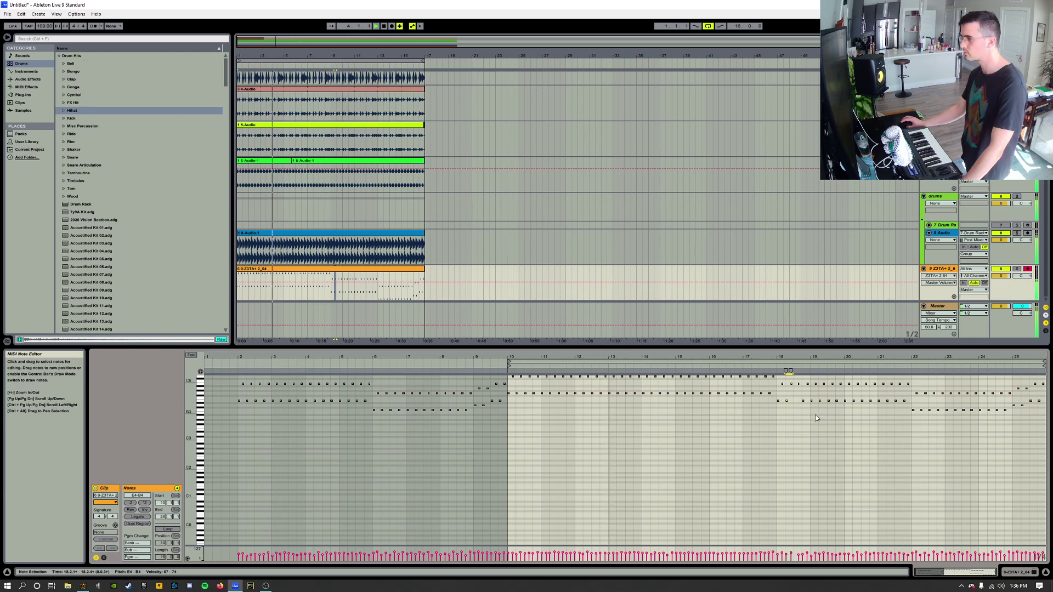
double_click(798, 400)
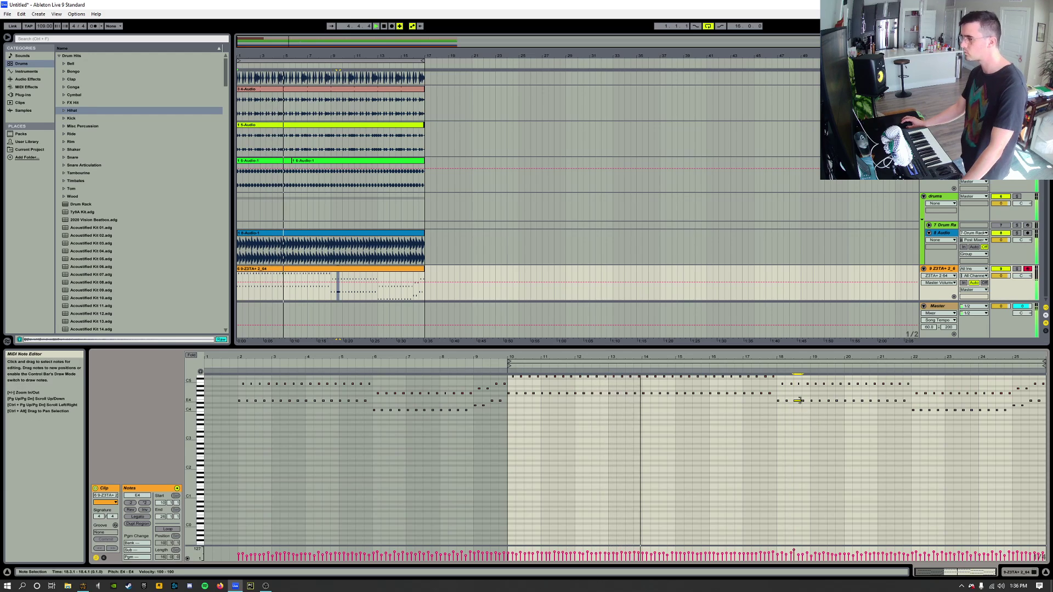
left_click_drag(801, 400, 794, 401)
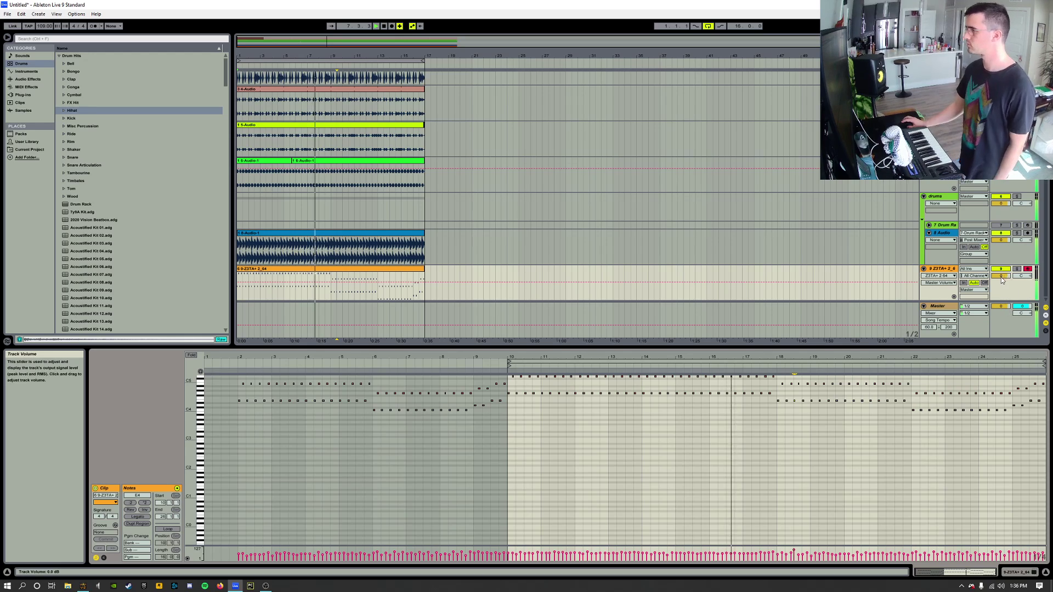
- Lower the Z3TA+ 2 track volume to -2.4 dB and show the track's devices
left_click_drag(1001, 279, 1001, 283)
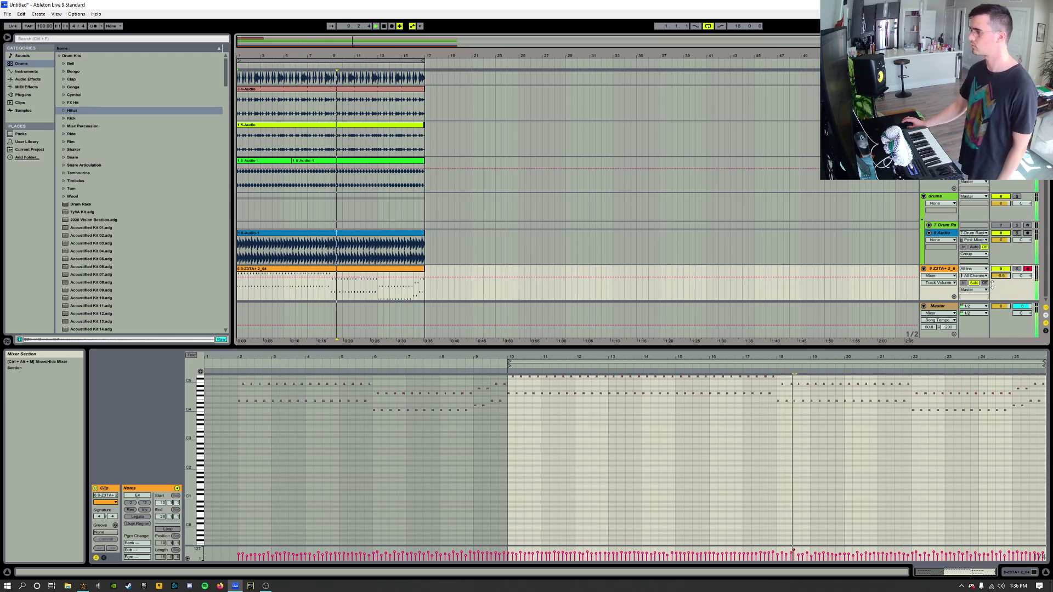
key("shift+Tab")
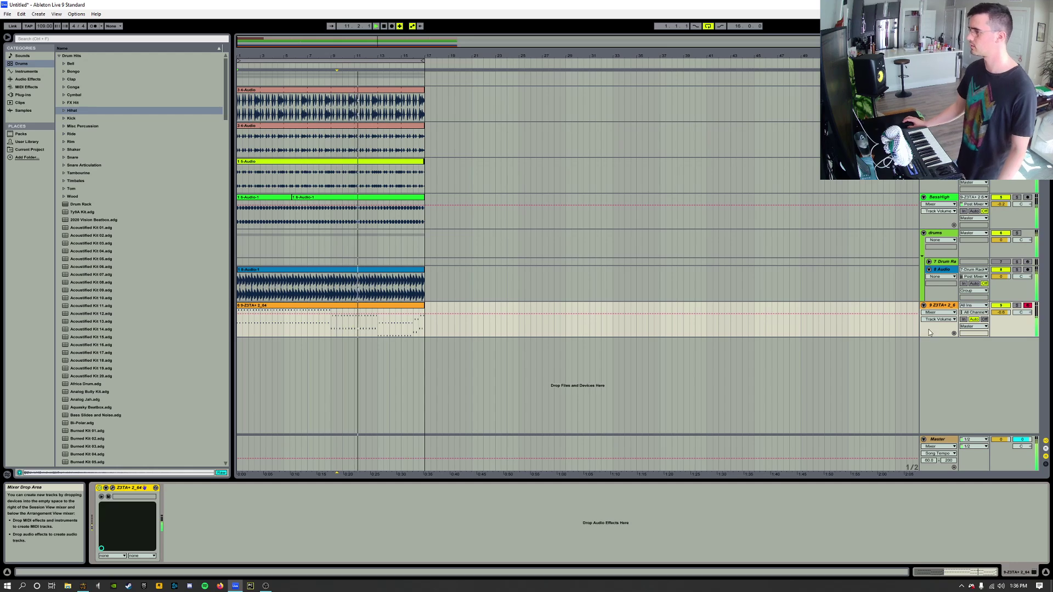
mouse_move(1001, 312)
left_mouse_down()
mouse_move(1001, 328)
mouse_move(1001, 315)
left_mouse_up()
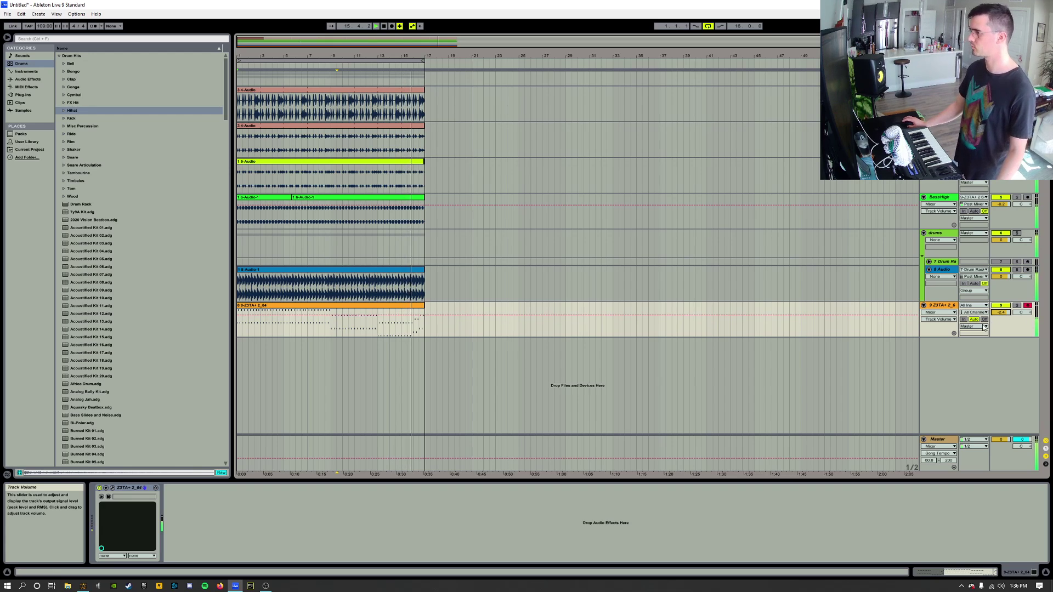
- Insert an audio track below the Z3TA+ 2 track and set its input to the Z3TA+ 2 track
right_click(943, 353)
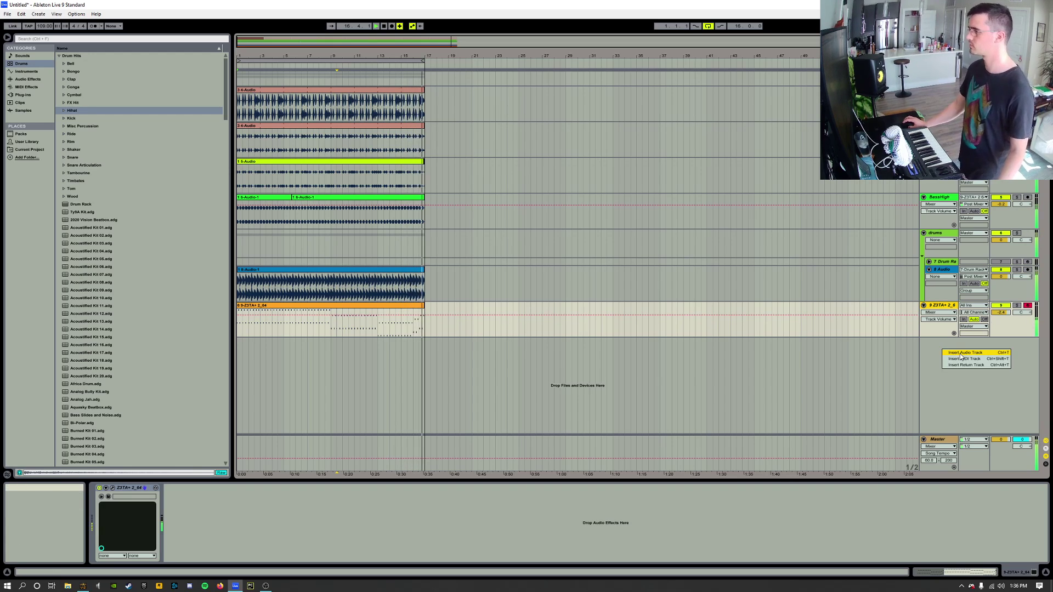
left_click(953, 353)
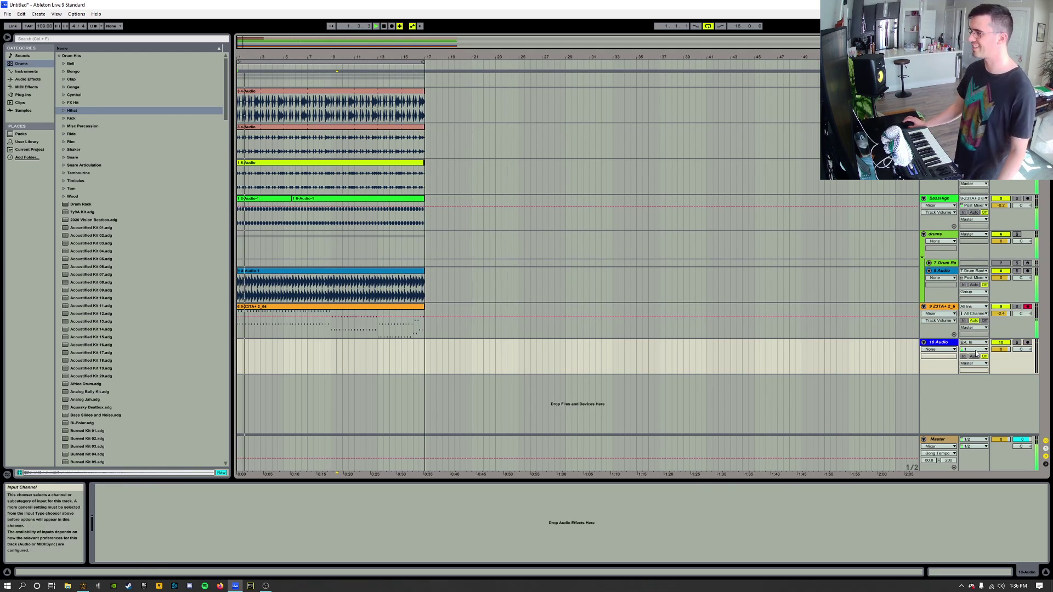
left_click(975, 350)
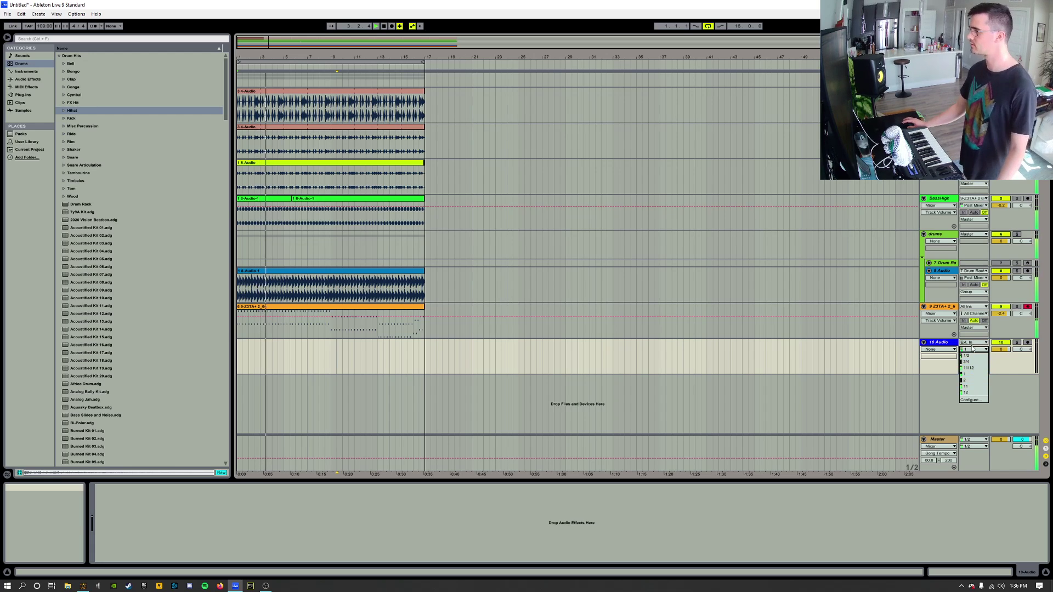
left_click(972, 346)
left_click(971, 343)
left_click(972, 415)
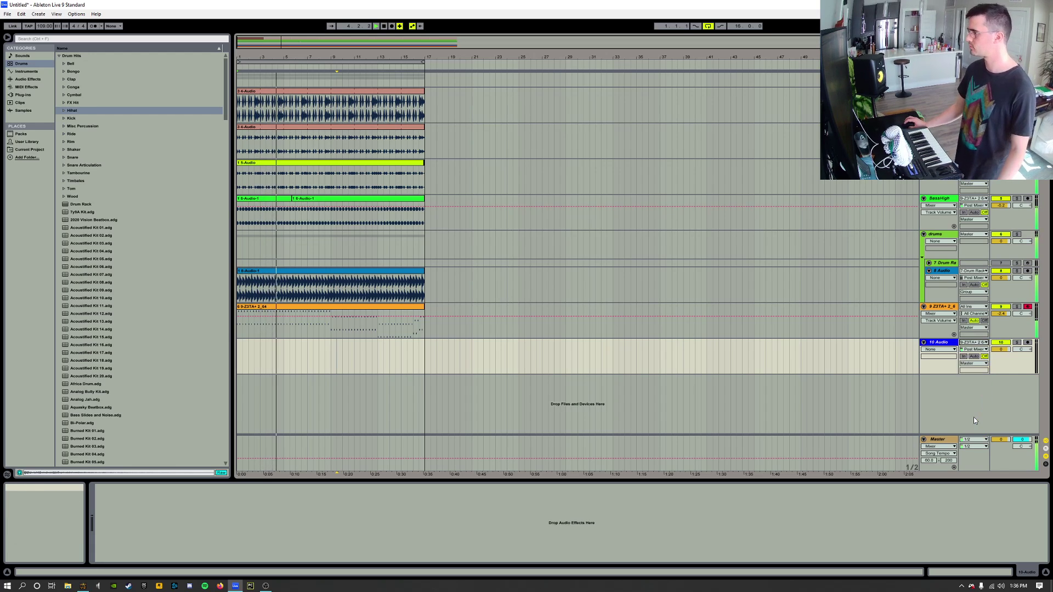
- Arm the new audio track, record the Z3TA+ 2 part across the 16-bar loop, and mute the synth track
left_click(1027, 342)
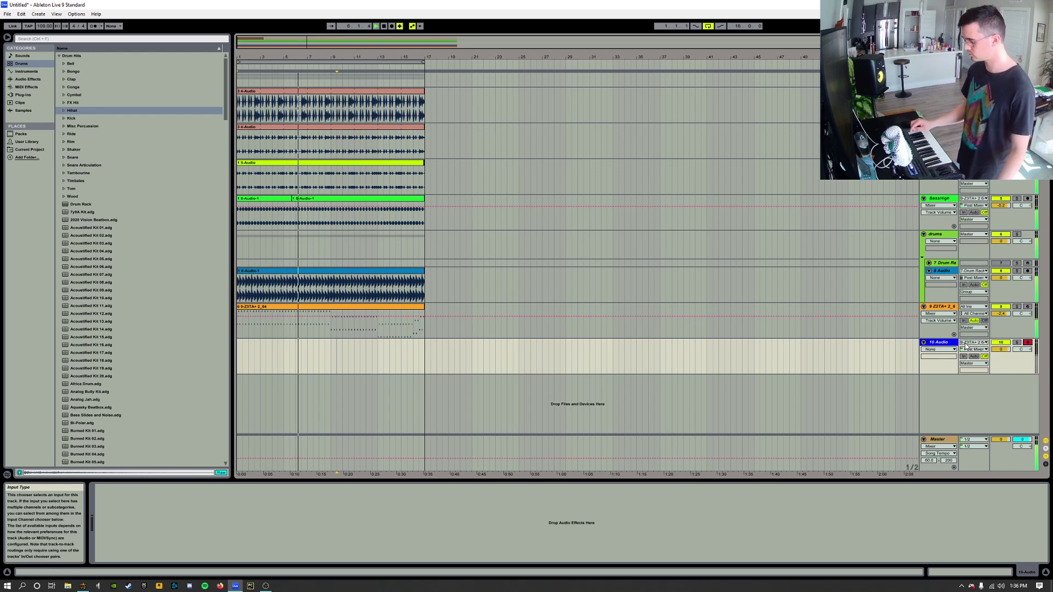
key("F9")
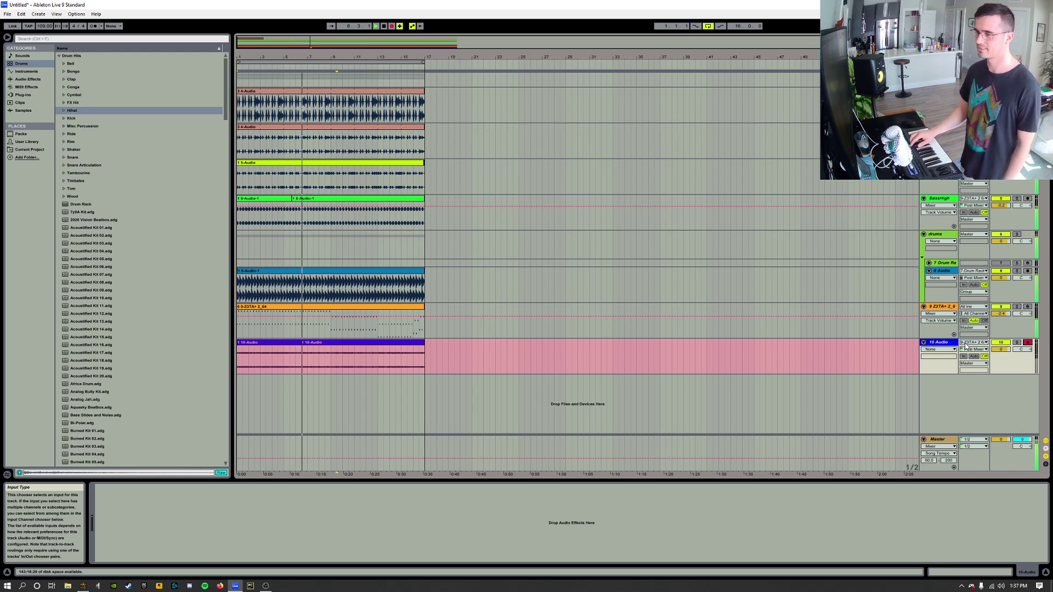
key("F9")
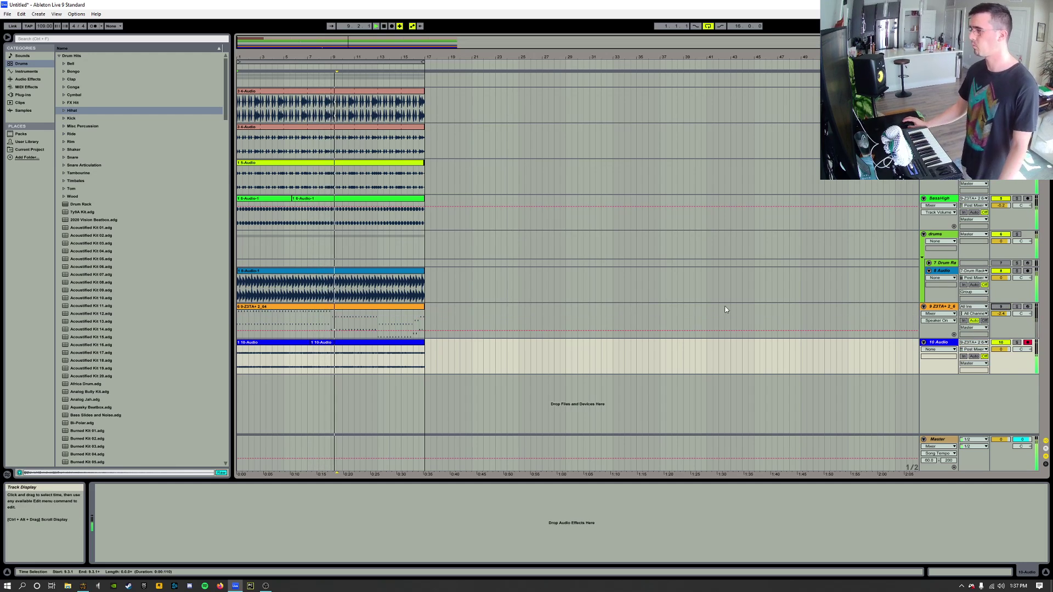
- Delete the resampled MIDI clip from the Z3TA+ 2 track
left_click(423, 308)
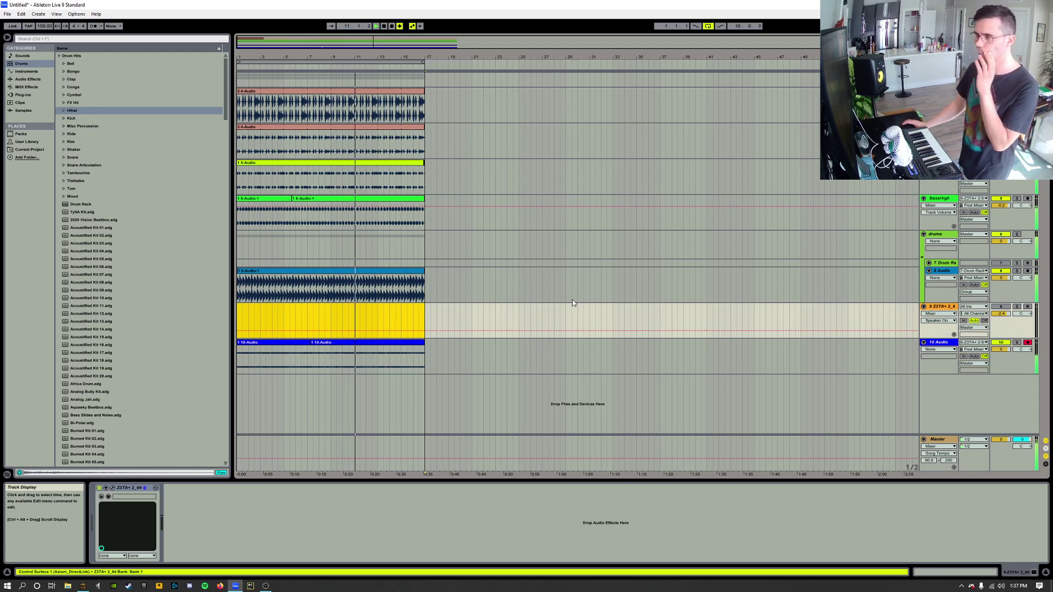
- Move the Z3TA+ 2 track below the newly recorded audio track, unmute it and arm it for recording
left_click_drag(939, 306, 948, 370)
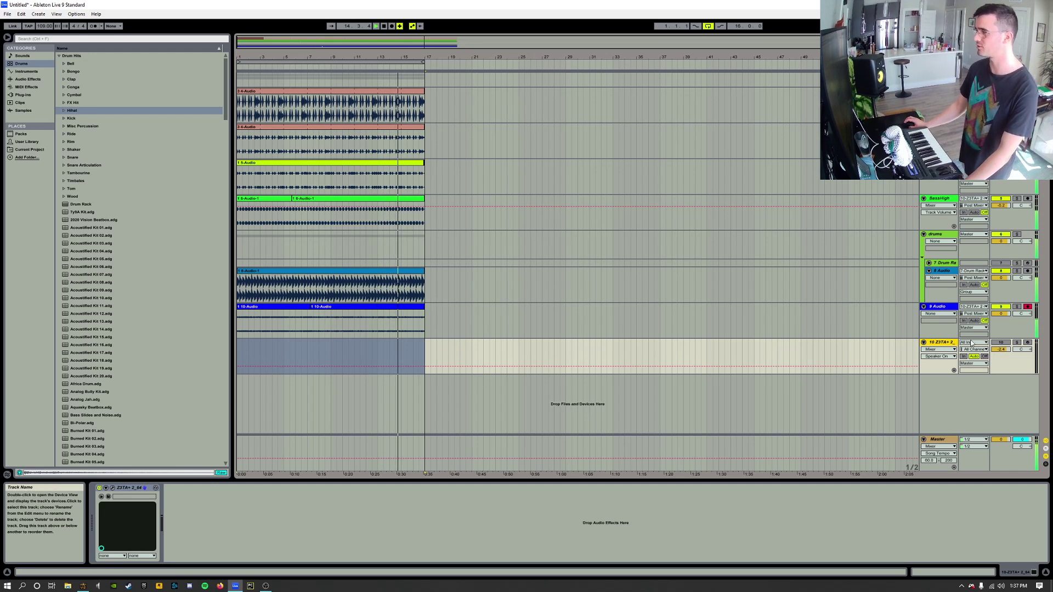
left_click(1001, 343)
left_click(1027, 342)
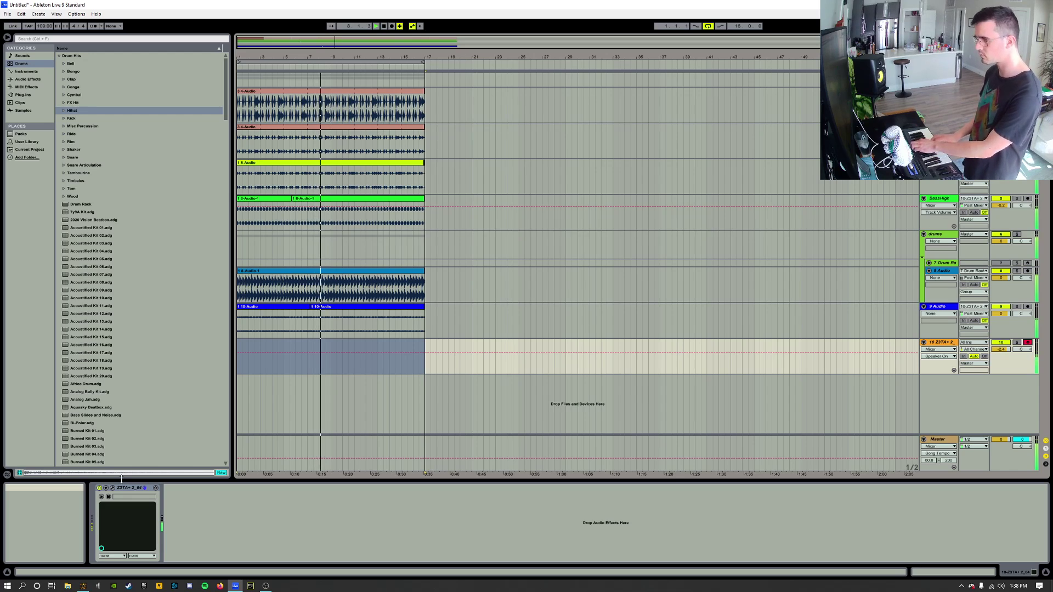
- Record a new Z3TA+ 2 MIDI part across the 16-bar loop and lower the synth track's volume slightly
key("F9")
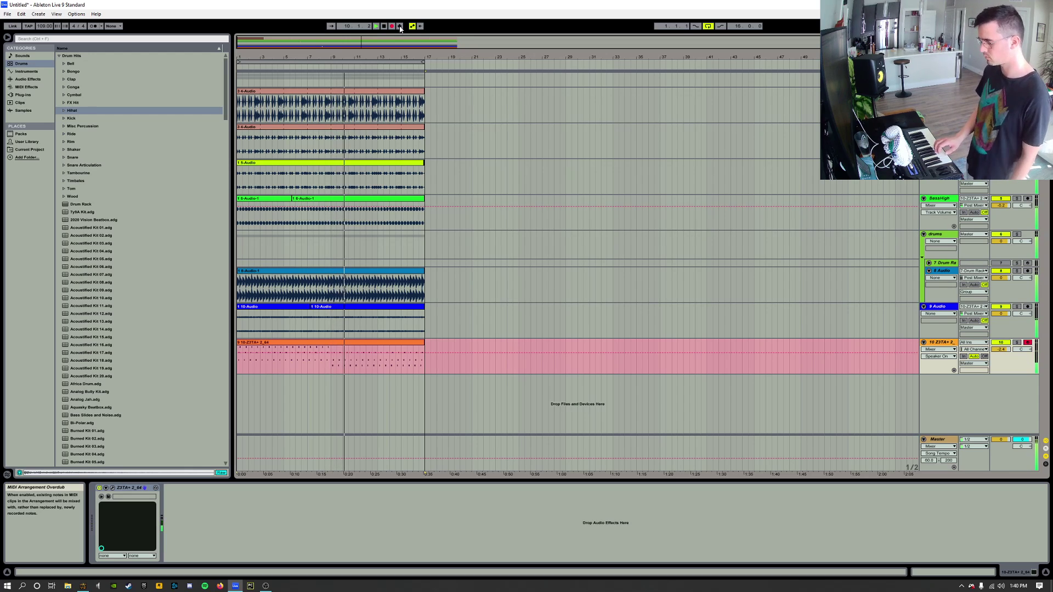
left_click(391, 26)
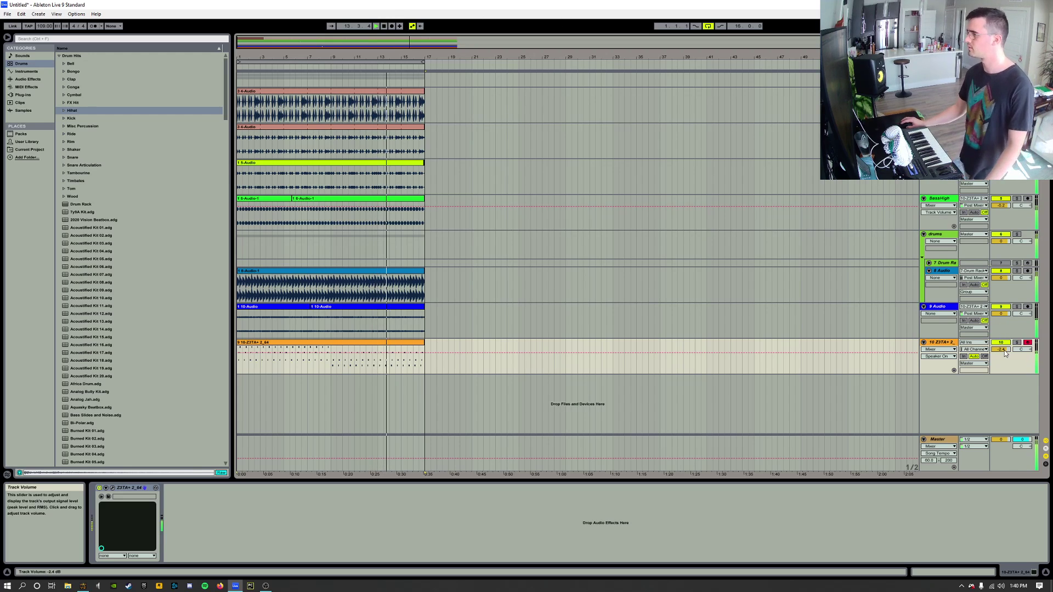
left_click_drag(1000, 349, 1001, 354)
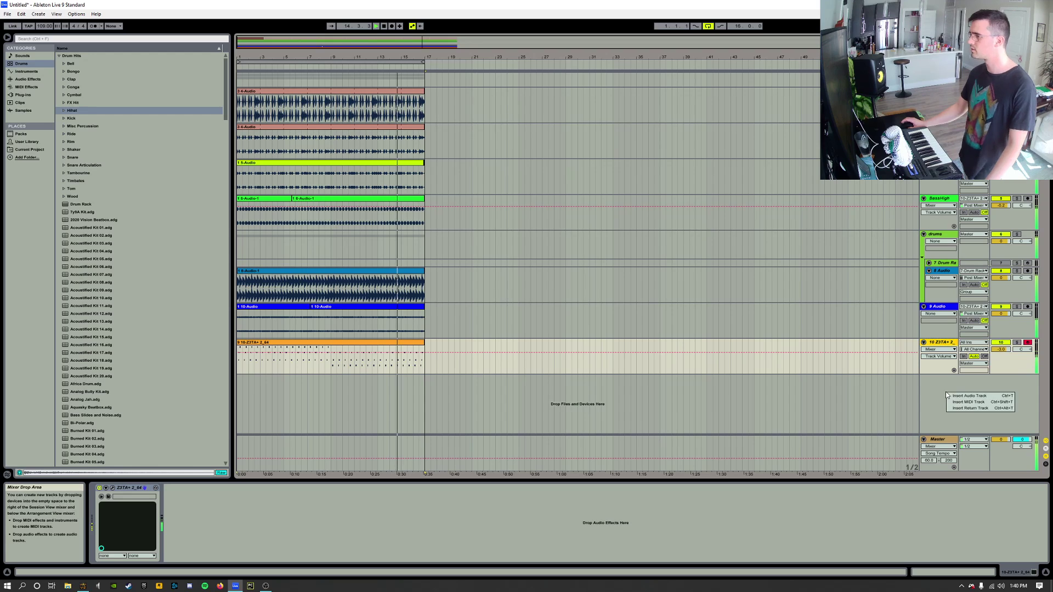
- Insert an audio track below the Z3TA+ 2 track and set its input to the Z3TA+ 2 track
key("ctrl+t")
left_click(978, 380)
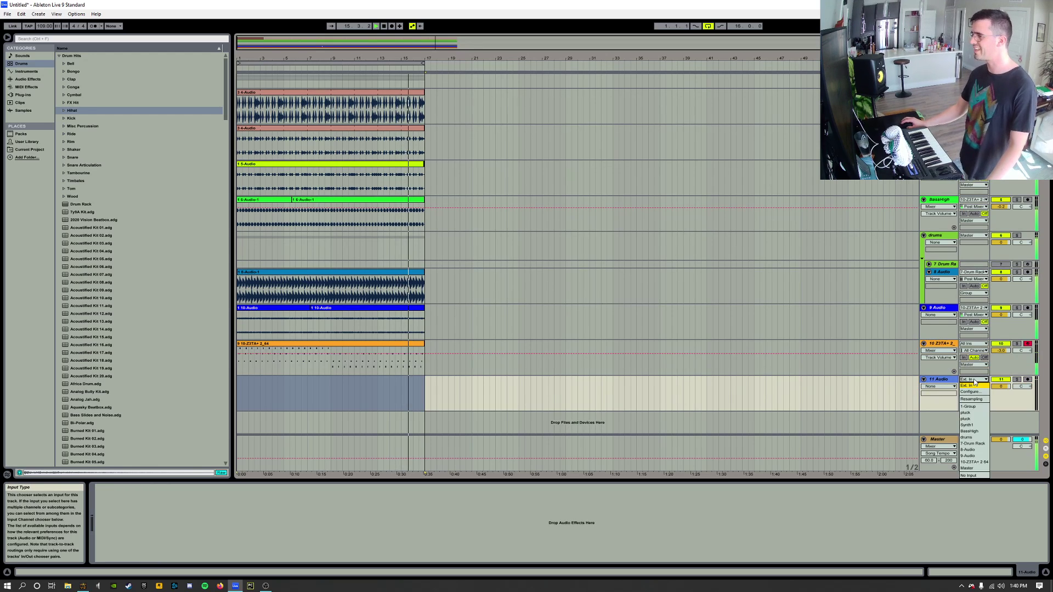
left_click(975, 464)
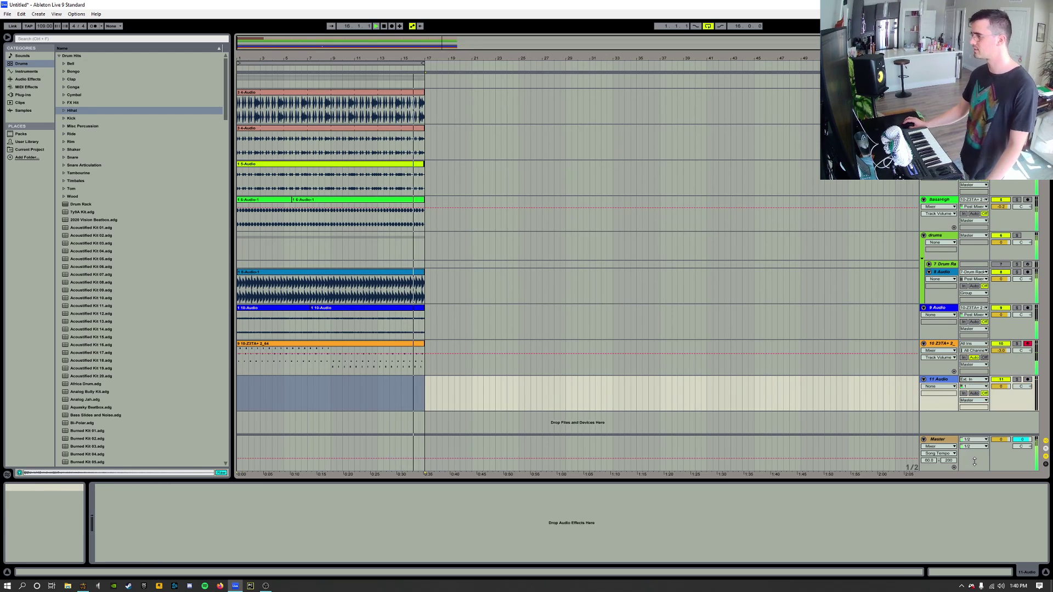
- Arm the new audio track, record the Z3TA+ 2 part across the 16-bar loop, and mute the synth track
left_click(1027, 379)
key("F9")
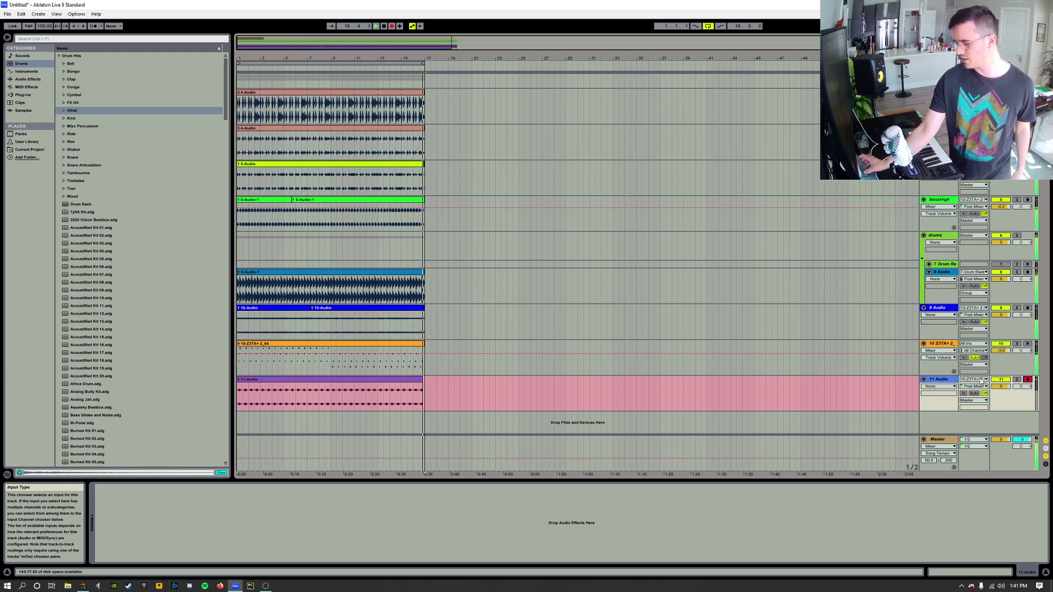
key("space")
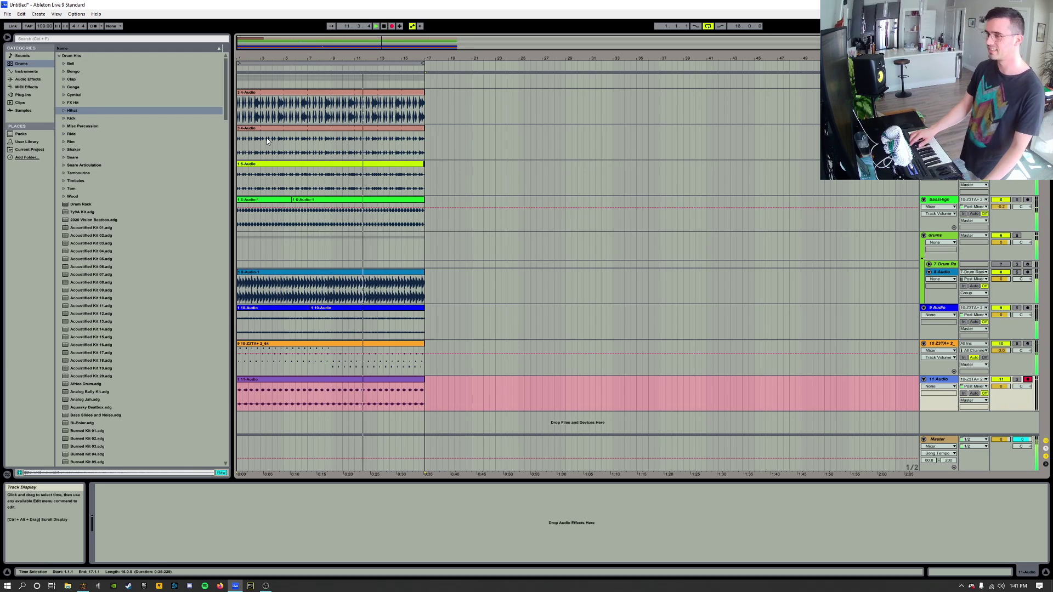
key("F9")
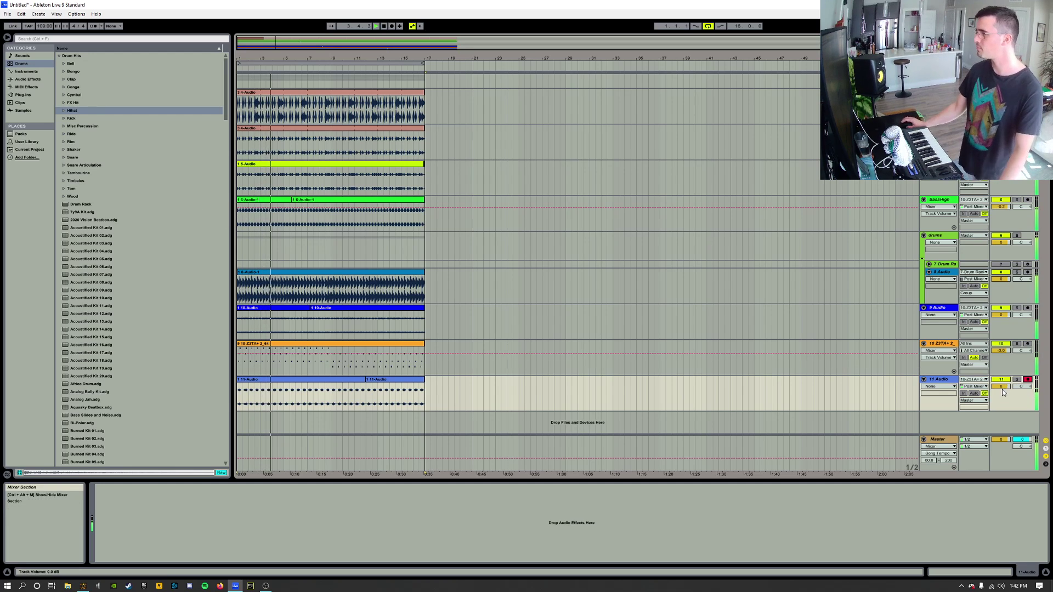
left_click(1001, 344)
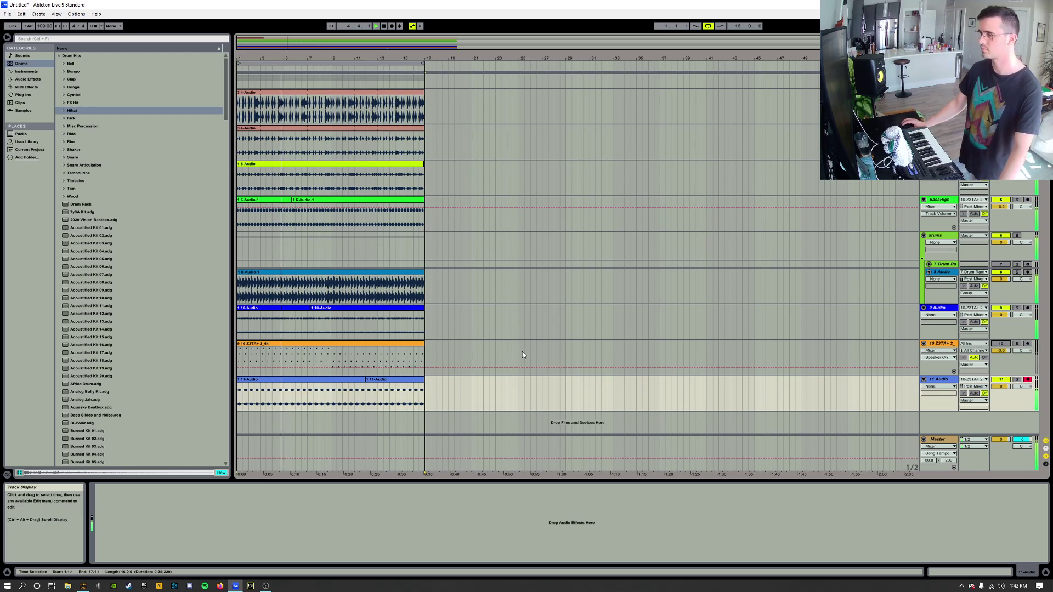
- Delete the resampled MIDI clip from the Z3TA+ 2 track and lower the new audio track's volume
left_click(394, 343)
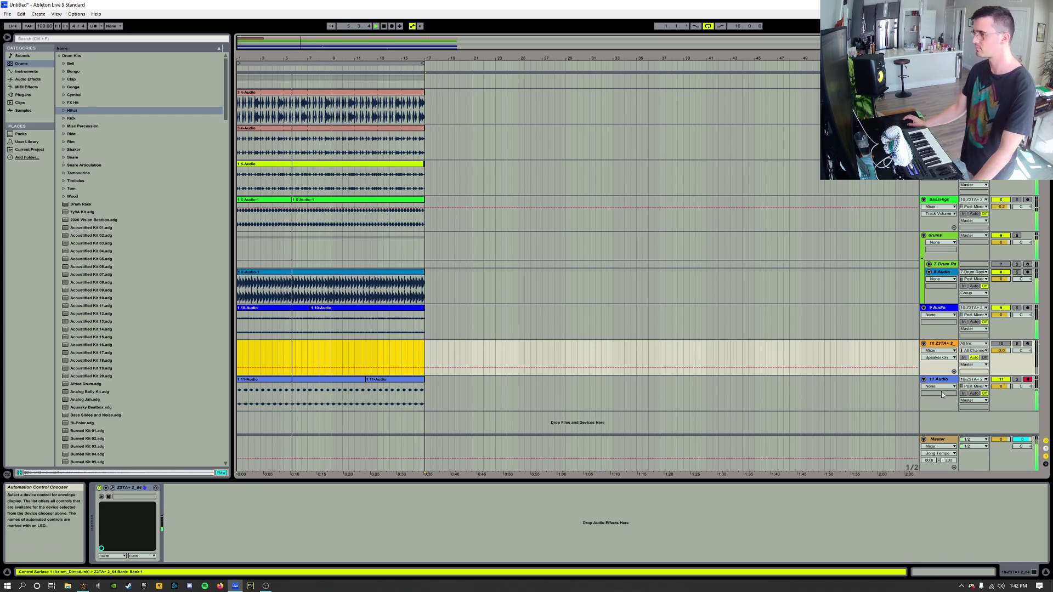
left_click(1000, 387)
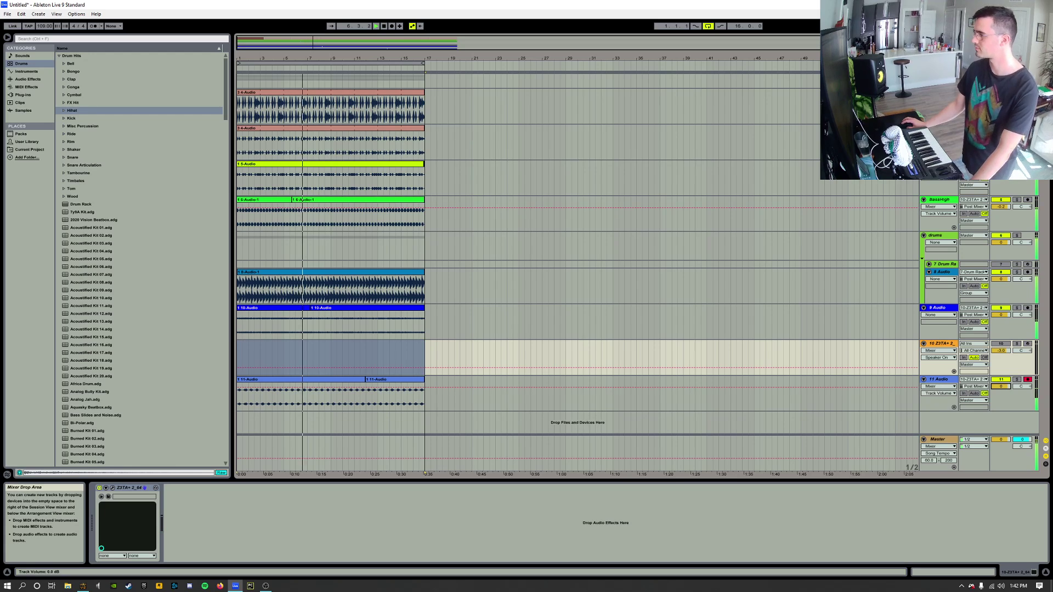
left_click_drag(1001, 386, 1001, 401)
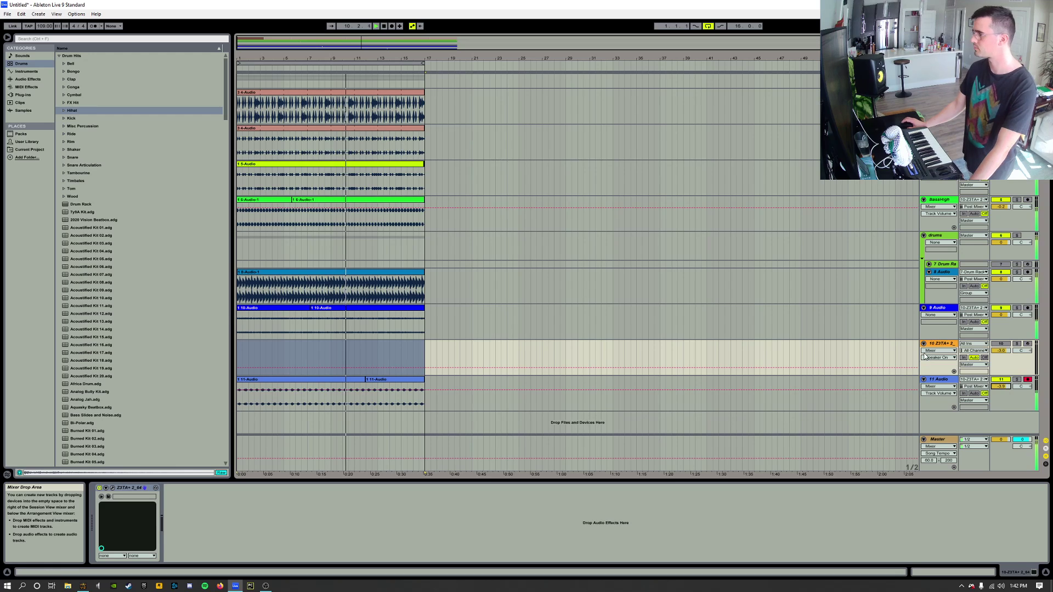
- Rename the newly recorded audio track below the Z3TA+ 2 track as Synth3
right_click(944, 383)
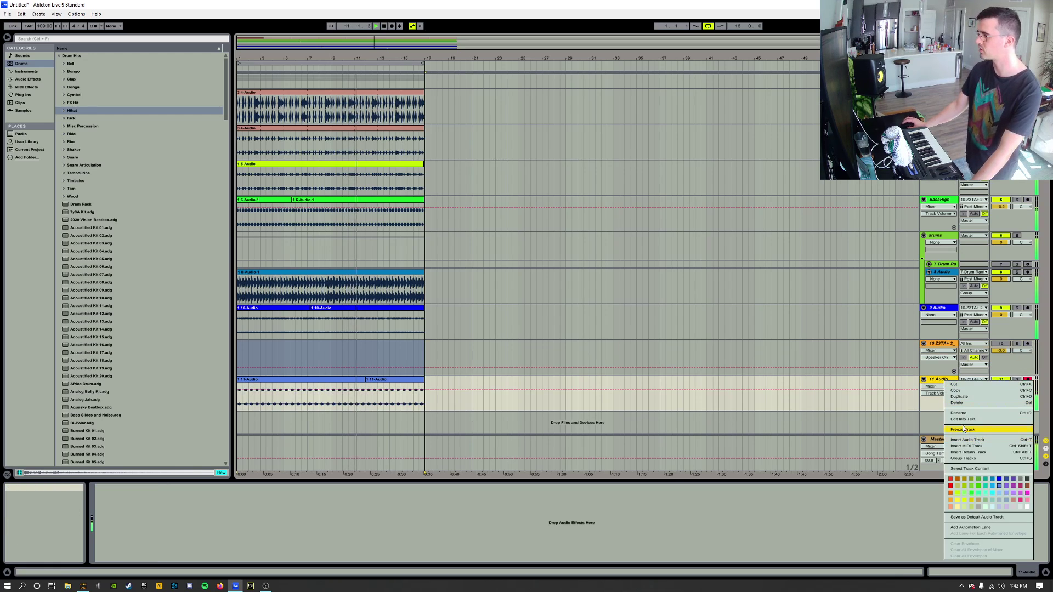
left_click(958, 412)
type("Sy")
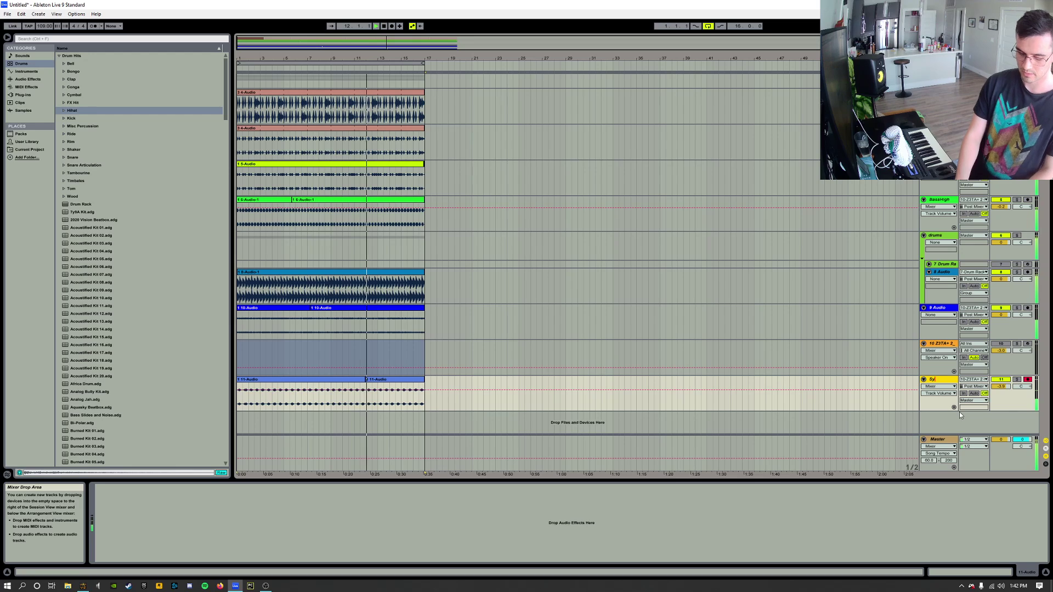
type("nth")
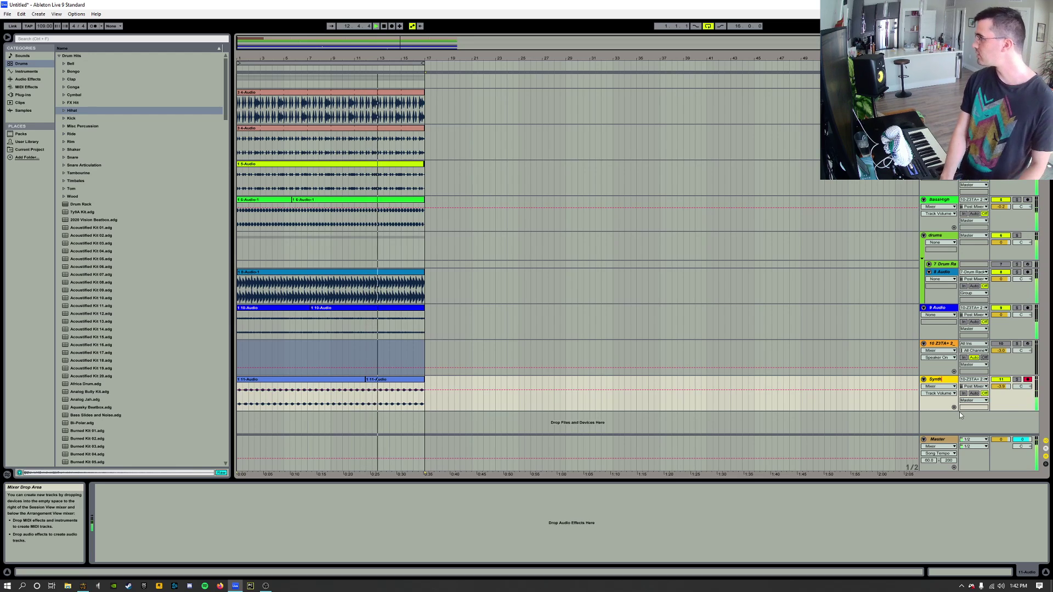
type("3")
key("Return")
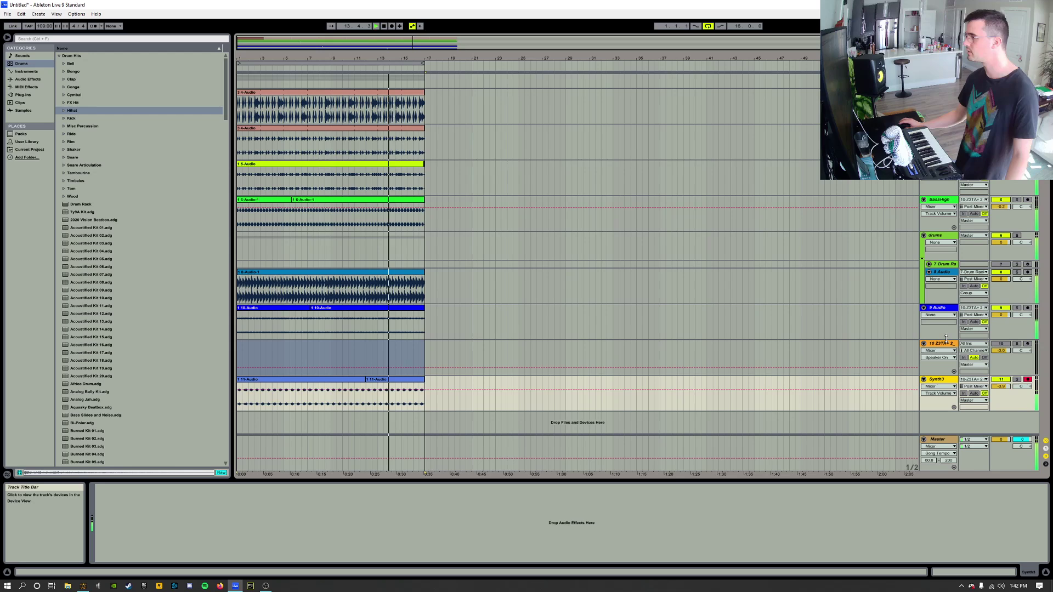
- Rename the 9 Audio track above the Z3TA+ 2 track as Synth2
right_click(940, 307)
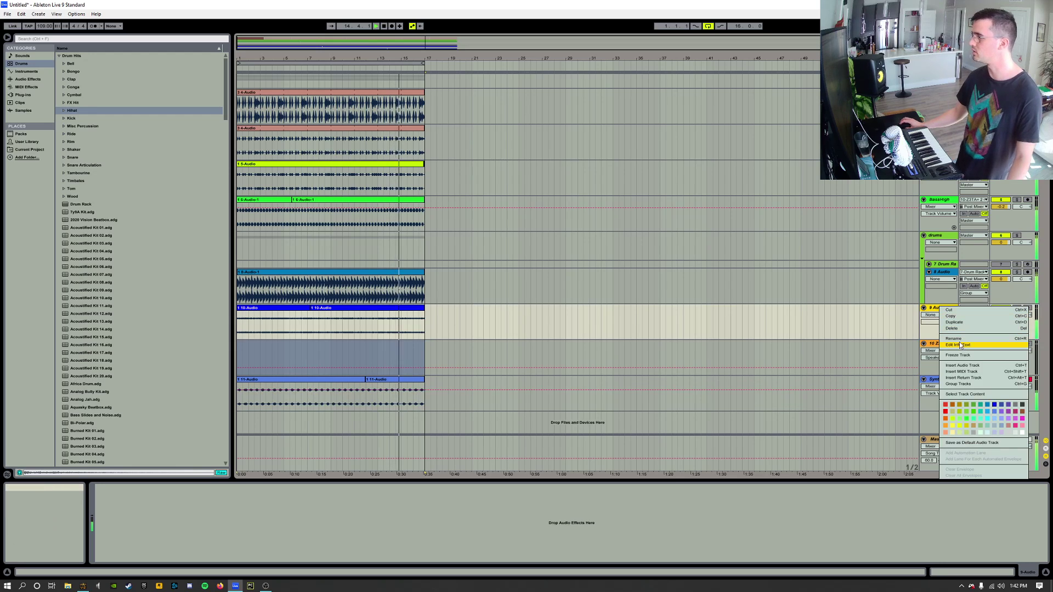
key("ctrl+r")
type("Synth")
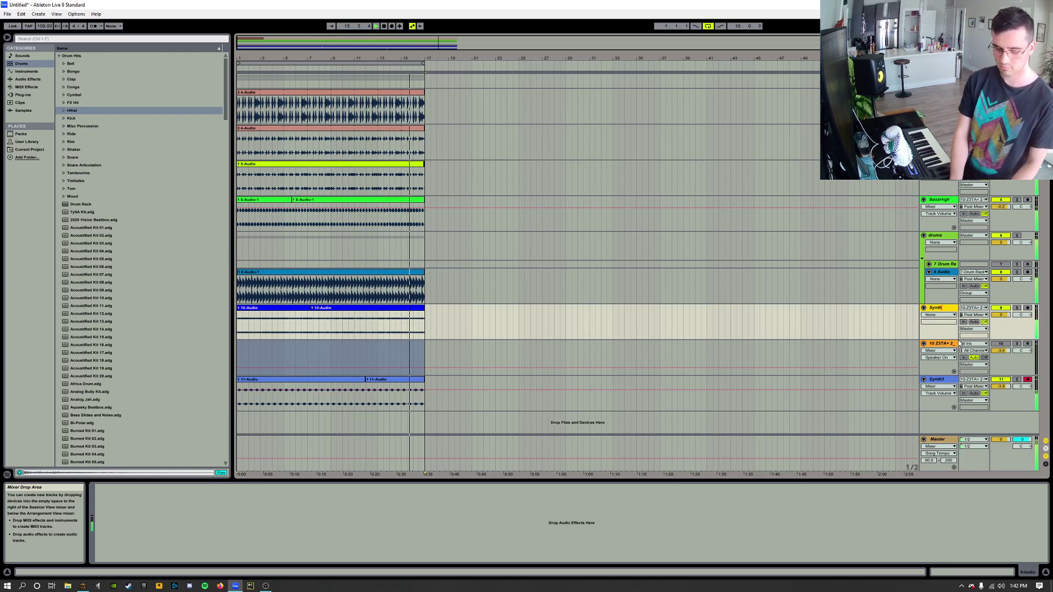
type("2")
key("Return")
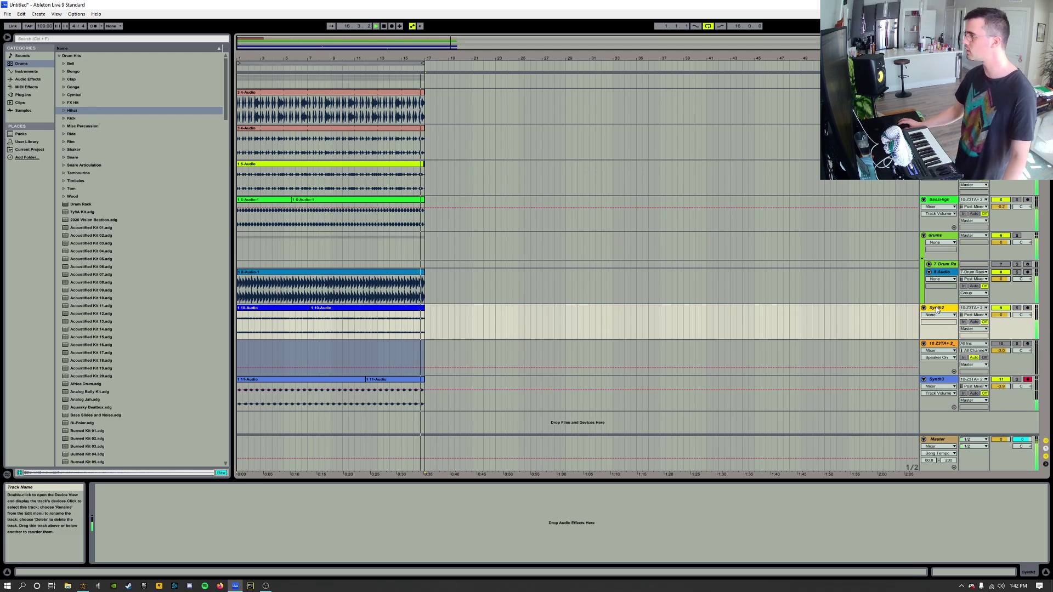
- Move the Synth2 and Synth3 tracks directly below Synth1 and group the three synth tracks
left_click_drag(937, 310, 961, 232)
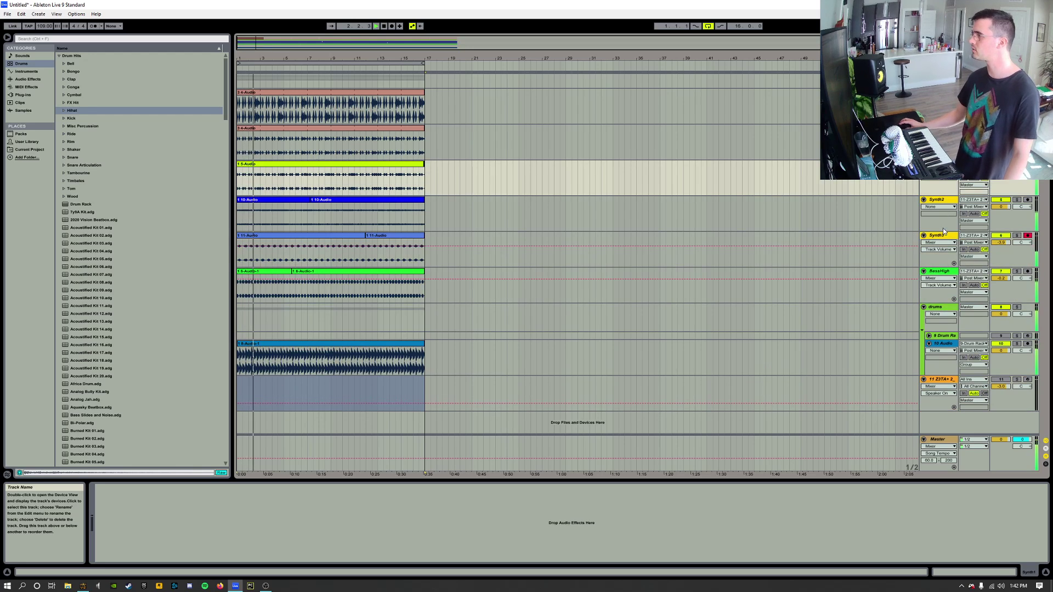
key("ctrl+g")
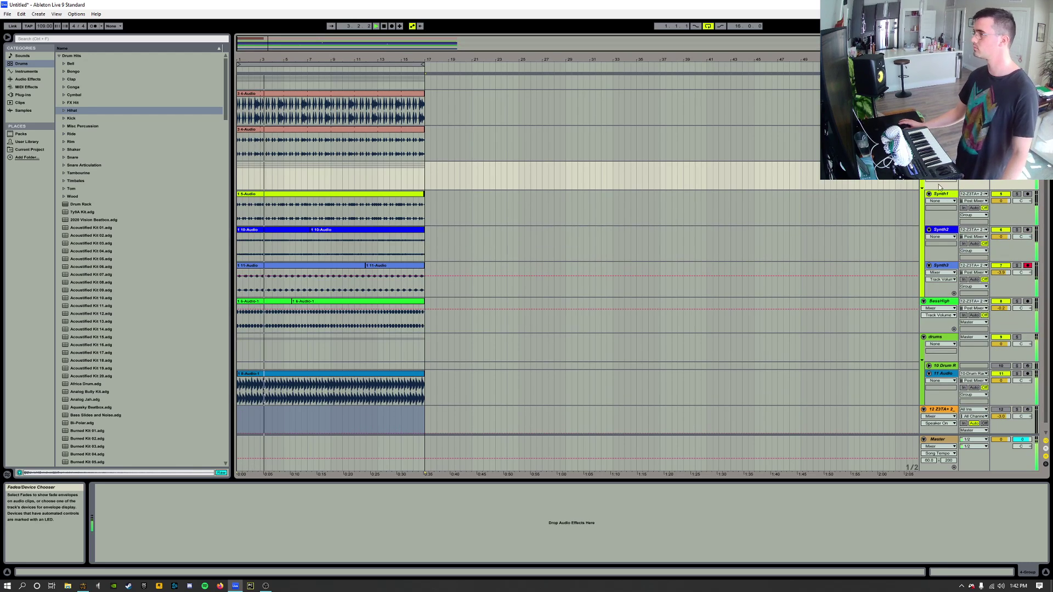
- Unmute and arm the Z3TA+ 2 track and open its plug-in window
scroll(953, 307, "down", 1)
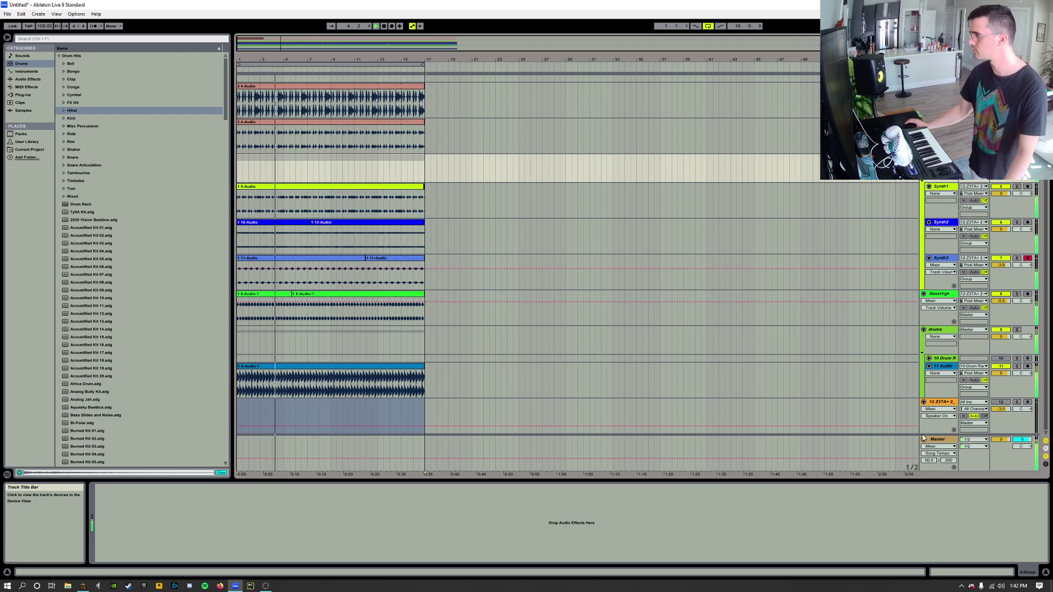
left_click(1013, 414)
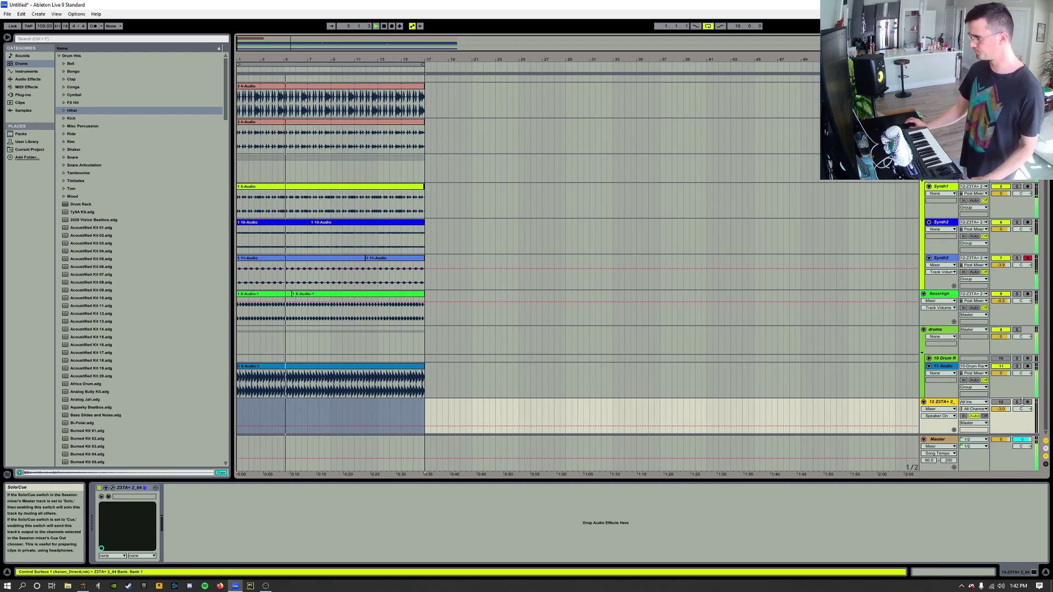
left_click(1028, 402)
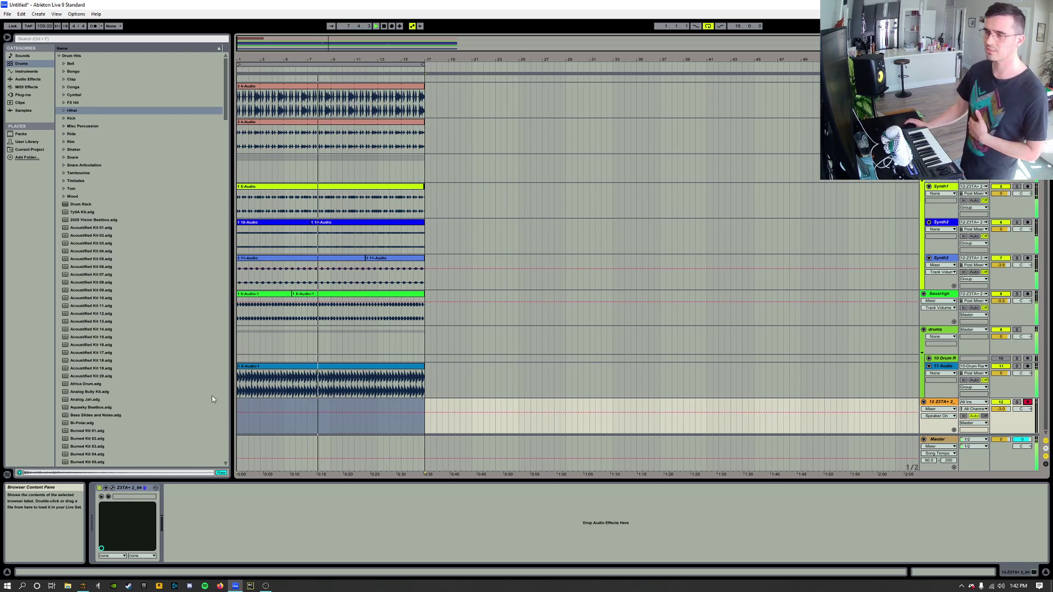
left_click(113, 488)
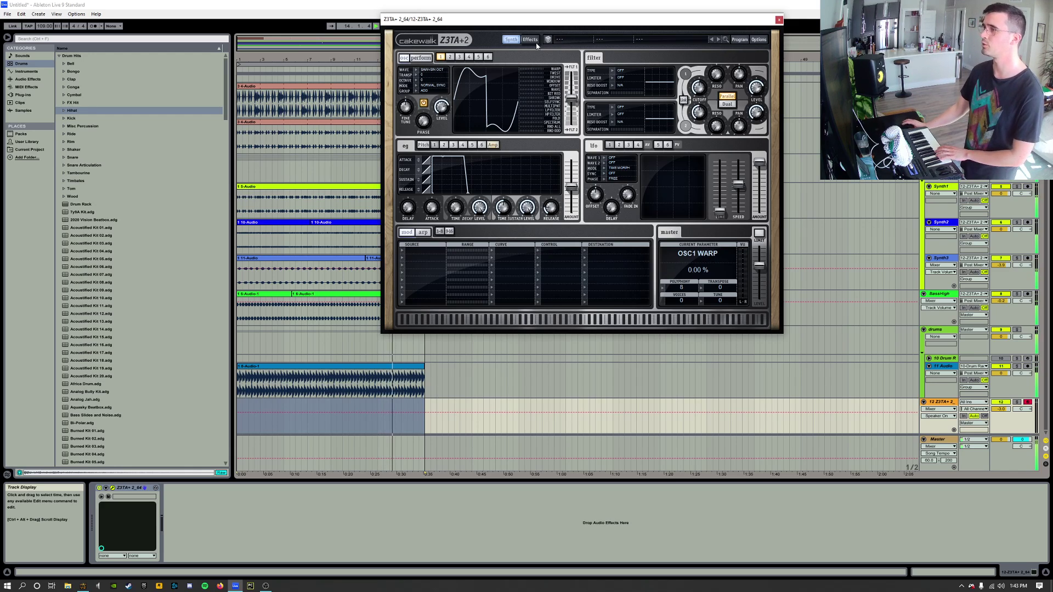
- Load the Bass 2 bank from the Factory Content in Z3TA+ 2
left_click(737, 40)
left_click(557, 42)
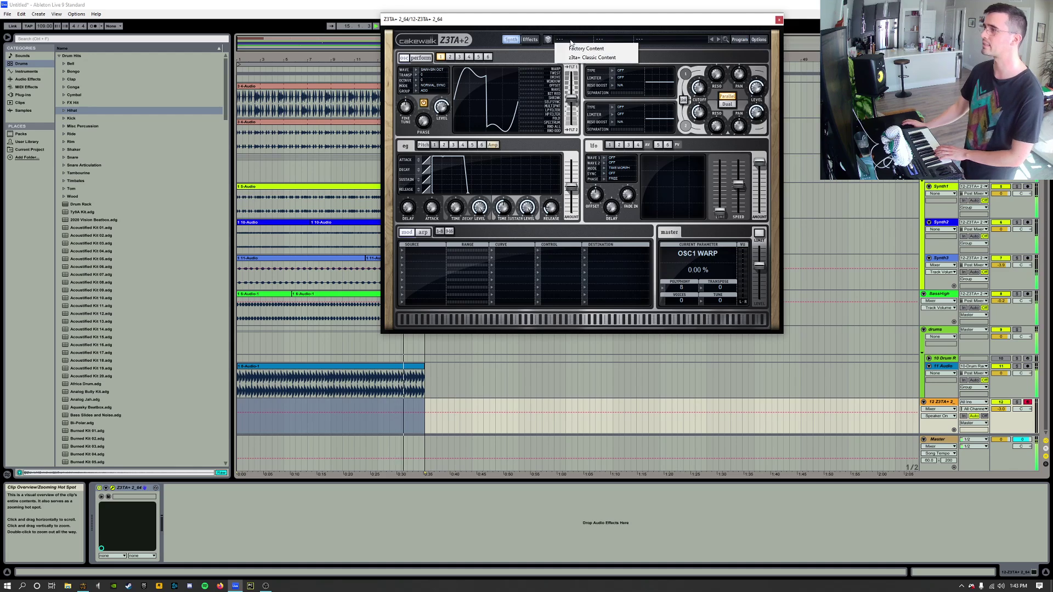
mouse_move(573, 50)
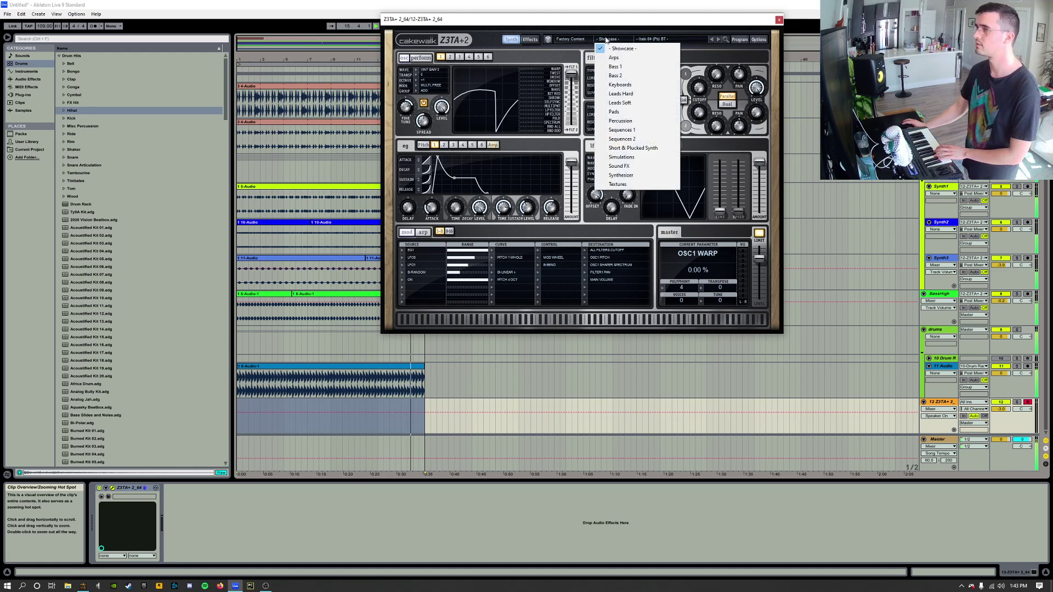
left_click(636, 76)
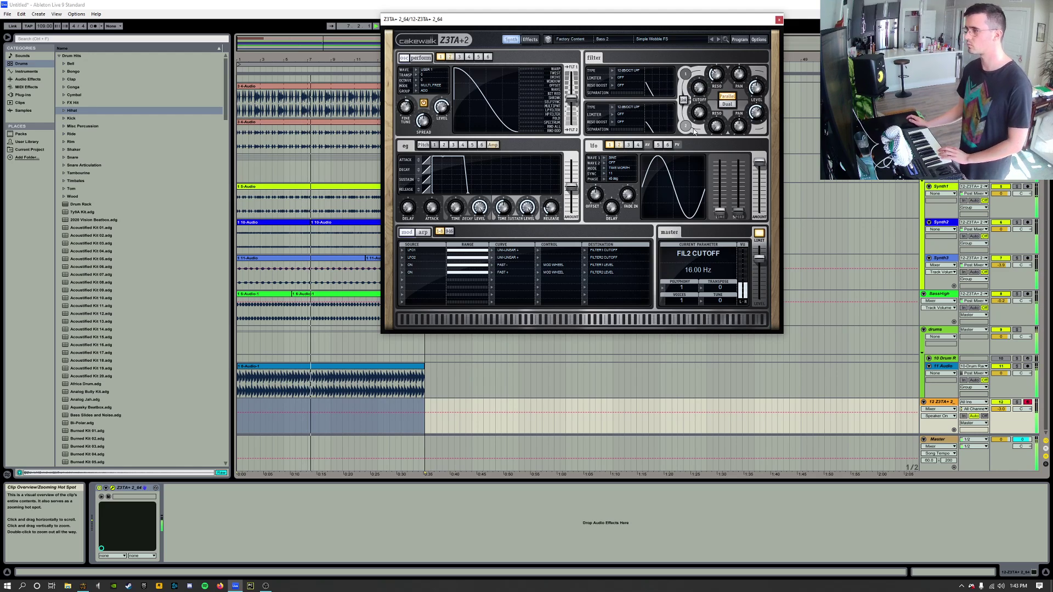
- Step forward through the Bass 2 presets and choose a bass sound for the next part
left_click(718, 39)
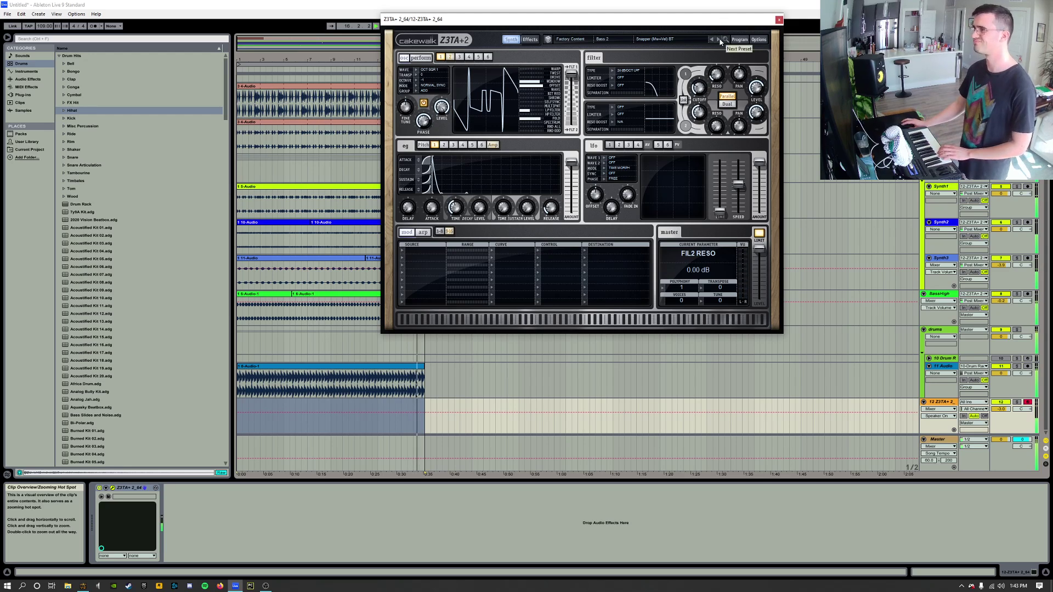
left_click(720, 41)
left_click(718, 42)
left_click(716, 42)
left_click(715, 42)
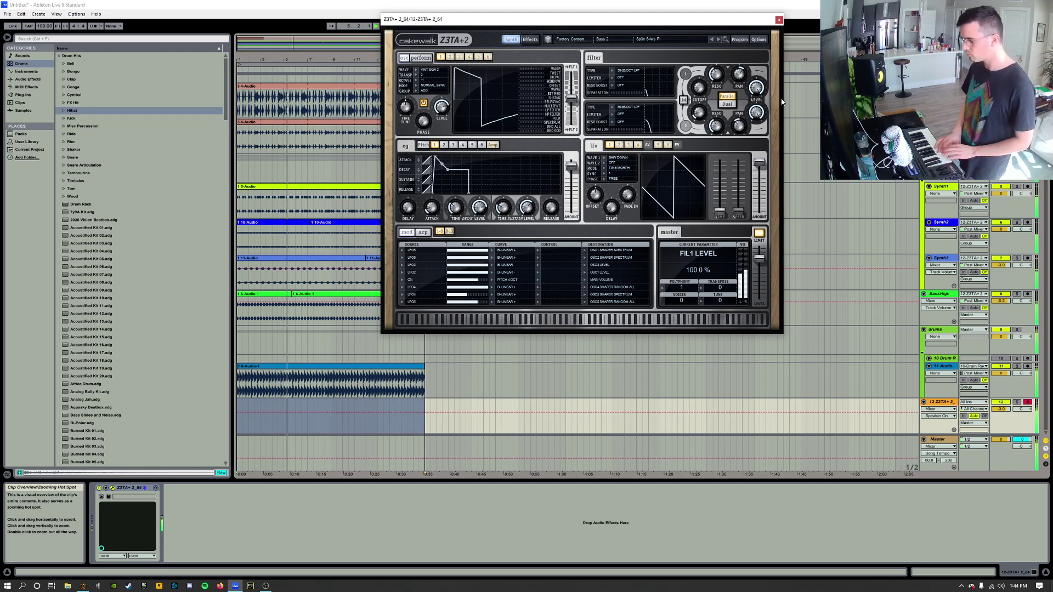
- Record a sustained bass MIDI part on the Z3TA+ 2 track across the 16-bar loop and lower the synth's master volume
left_click(717, 128)
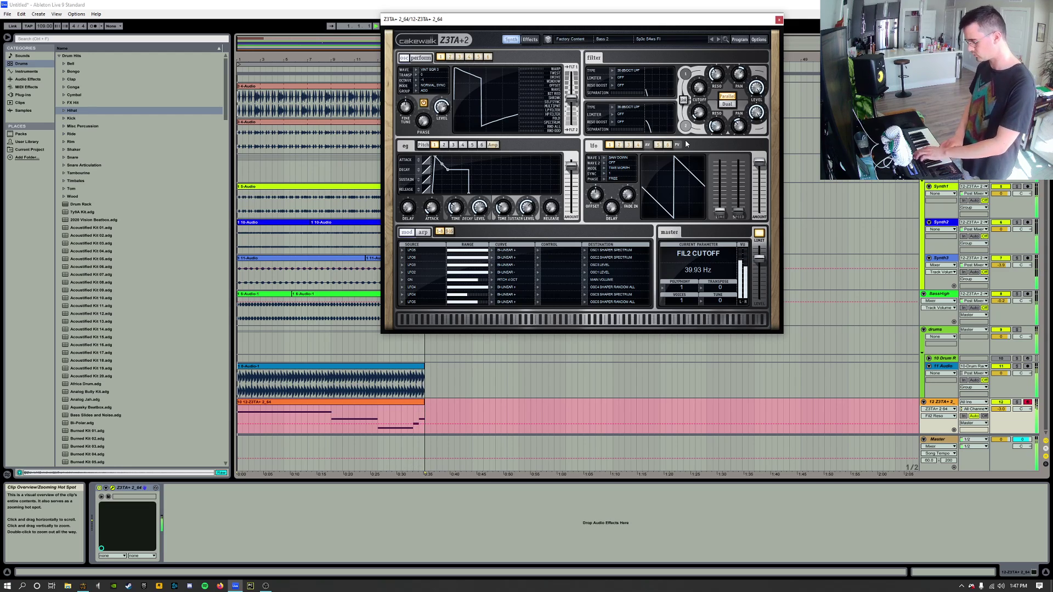
key("space")
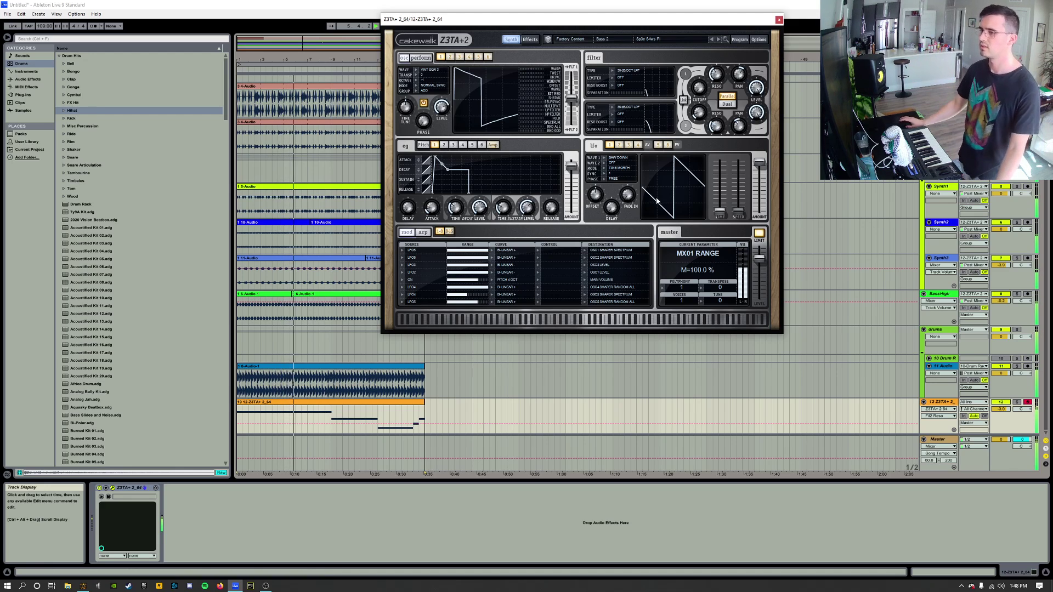
left_click_drag(759, 259, 759, 268)
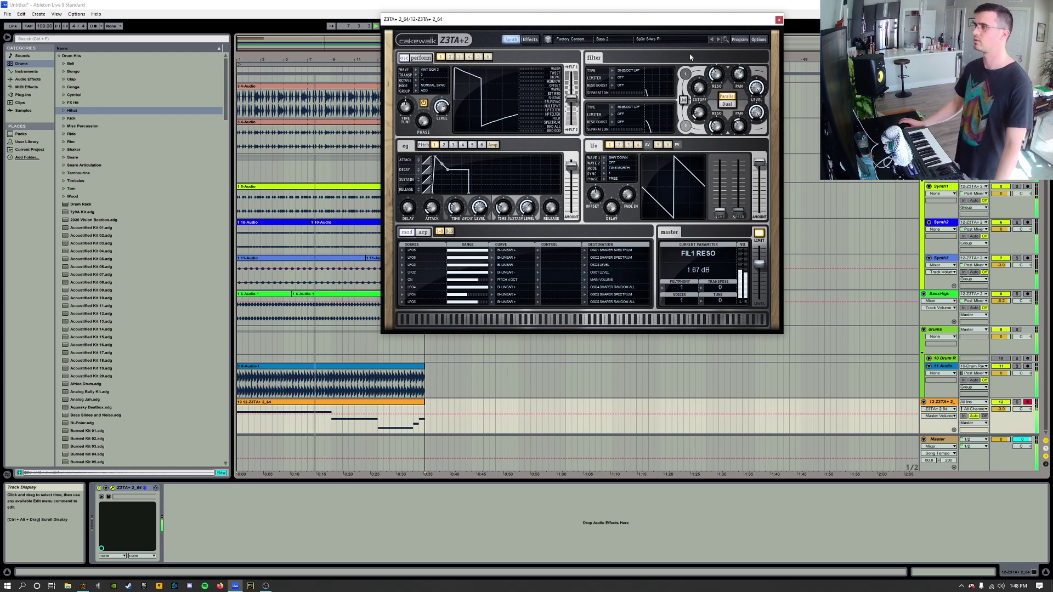
- Lower the chorus modulation level in the Z3TA+ 2 effects section and close the plug-in window
left_click(530, 39)
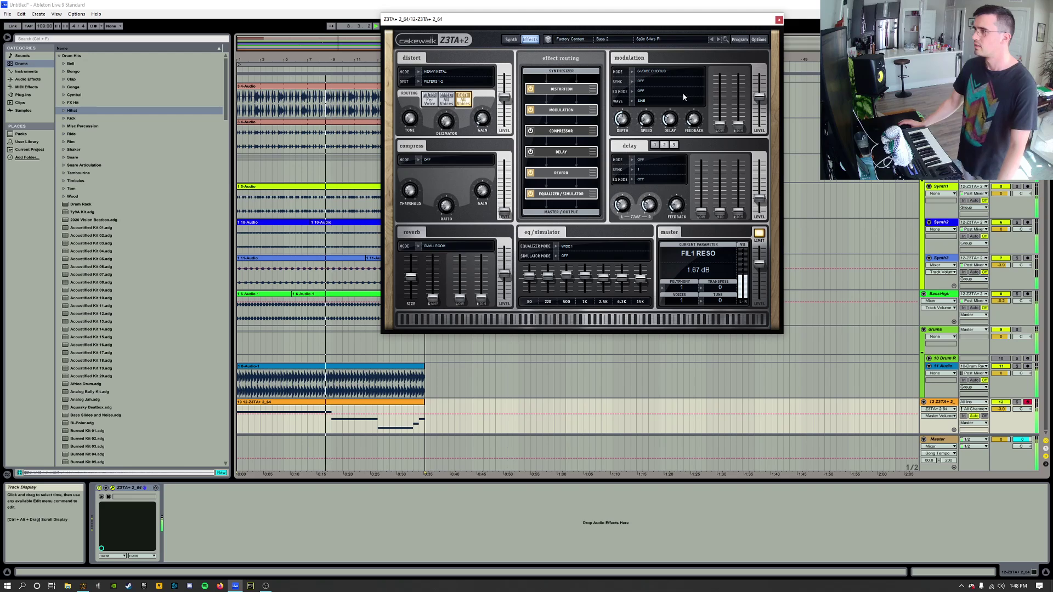
left_click(760, 98)
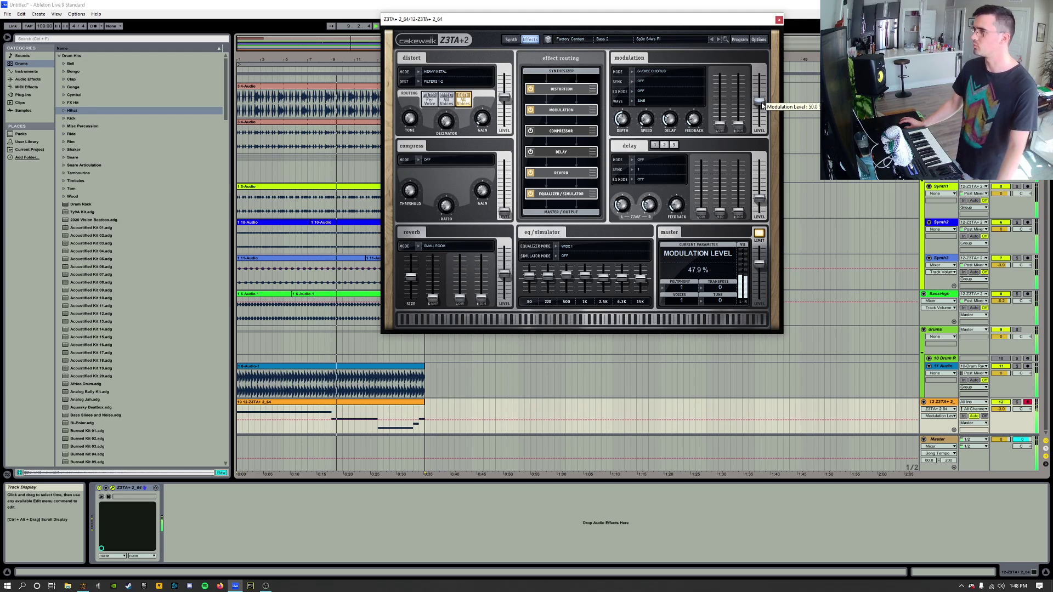
left_click_drag(761, 101, 762, 110)
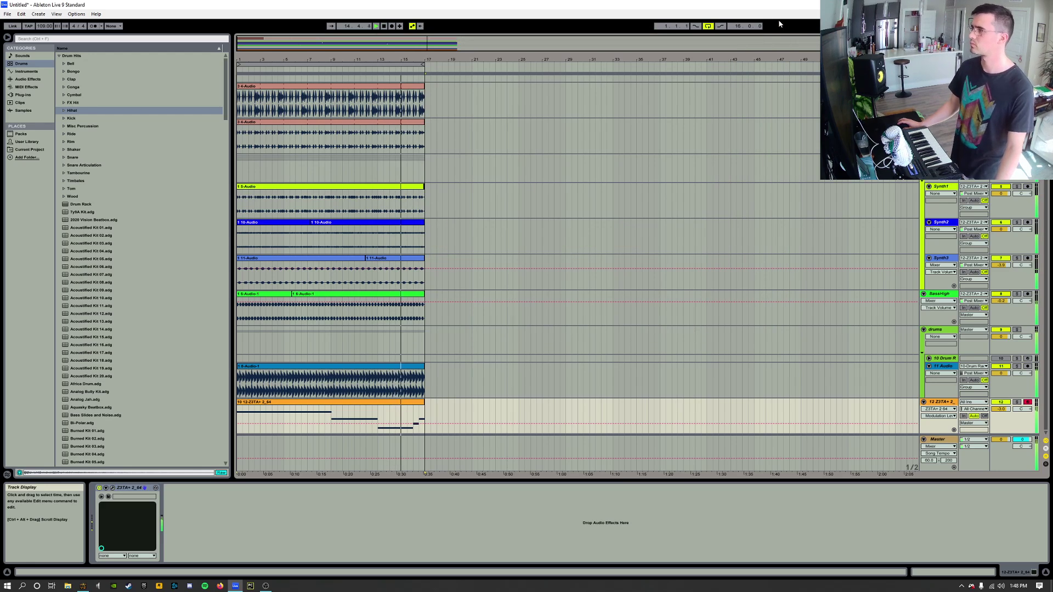
left_click(779, 21)
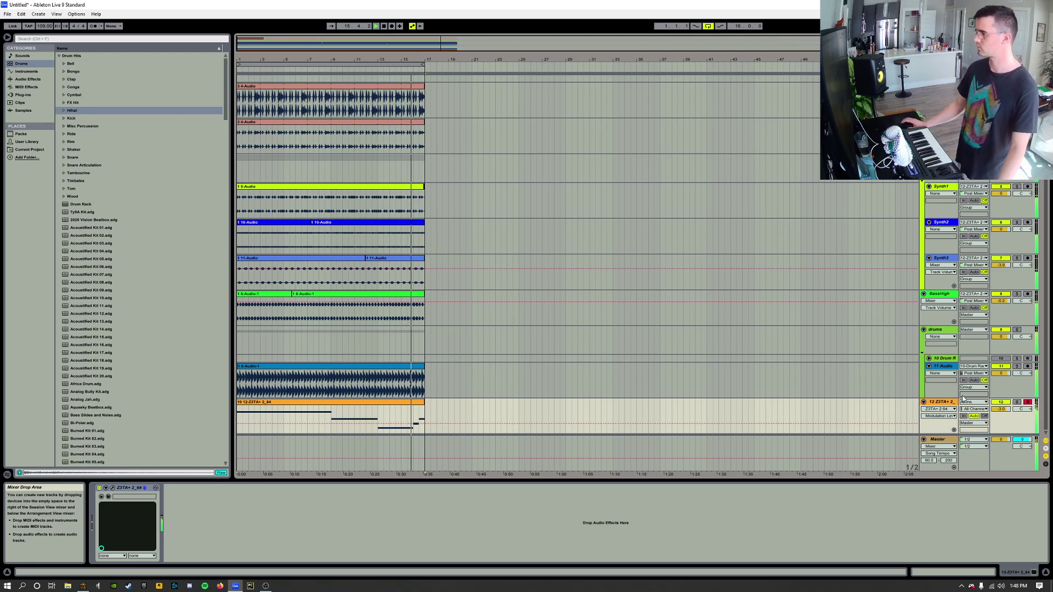
- Insert a new audio track below the Z3TA+ 2 track and open its input source choices
key("ctrl+t")
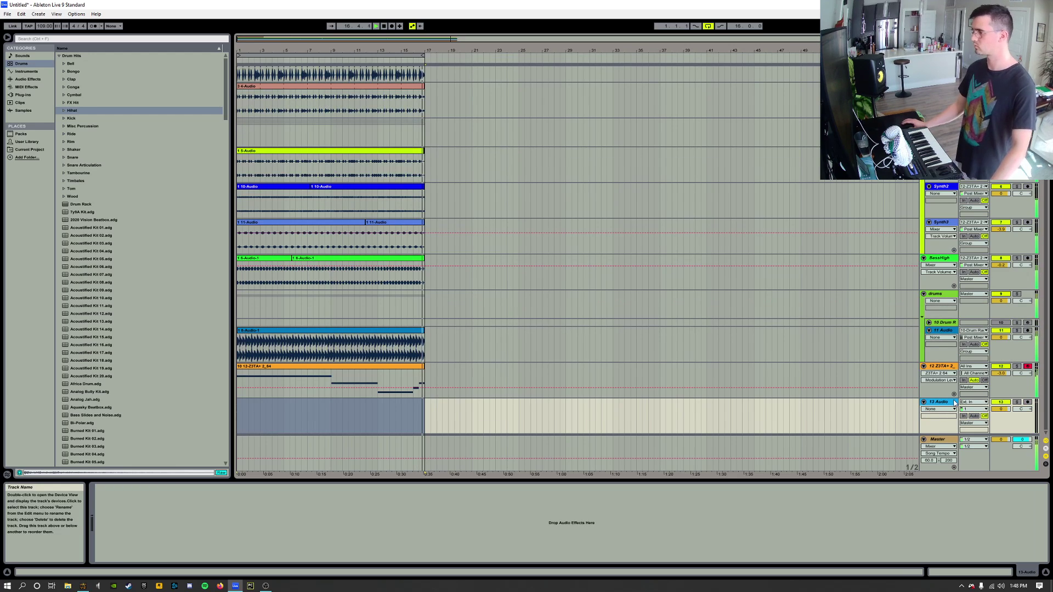
left_click(973, 403)
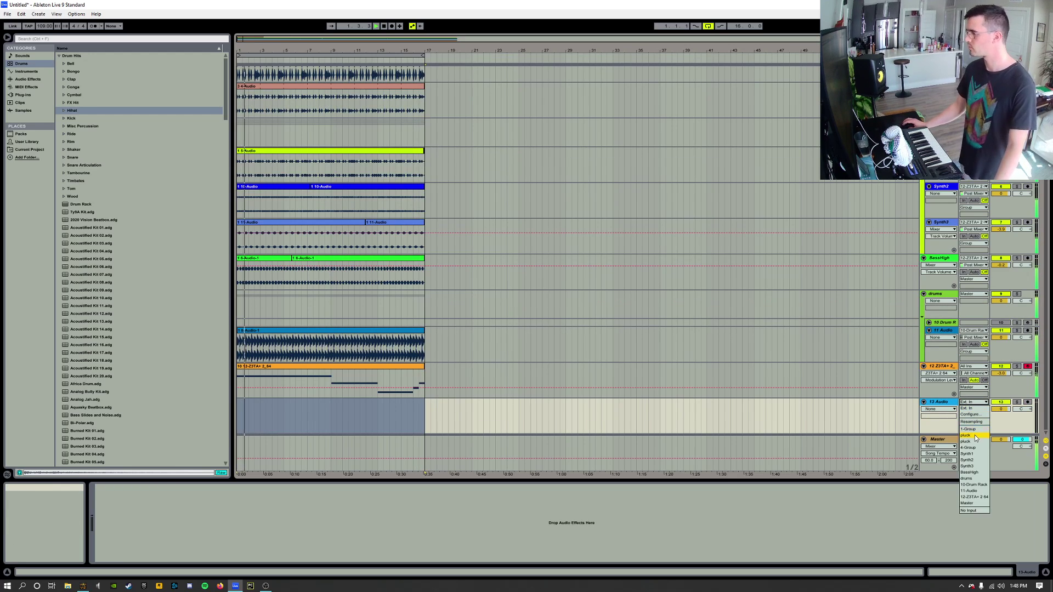
- Route the Z3TA+ 2_64 track's Post Mixer signal into track 13 Audio and record it as audio across the loop
left_click(974, 496)
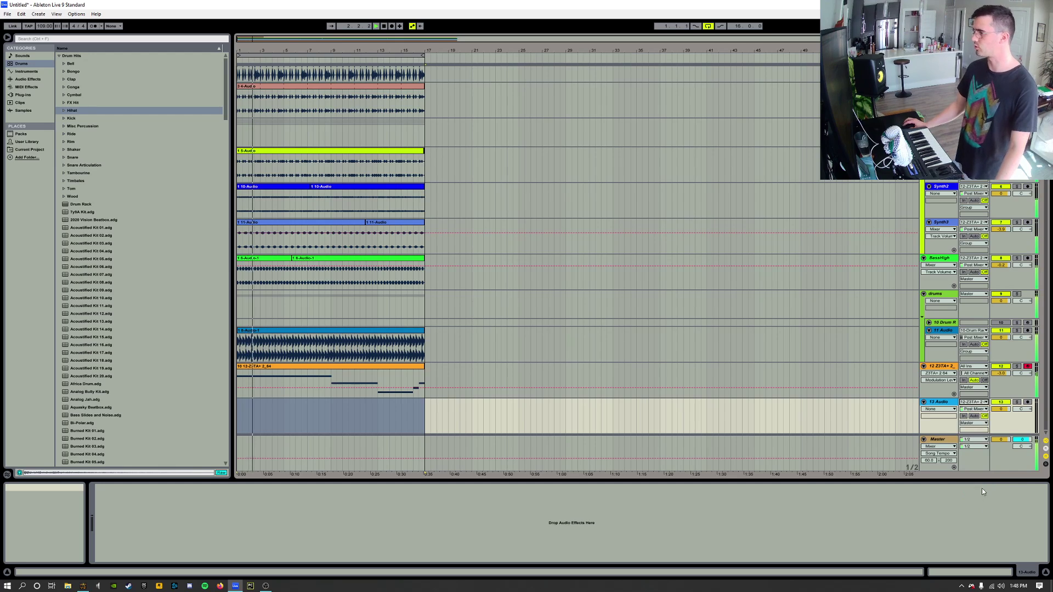
left_click(974, 409)
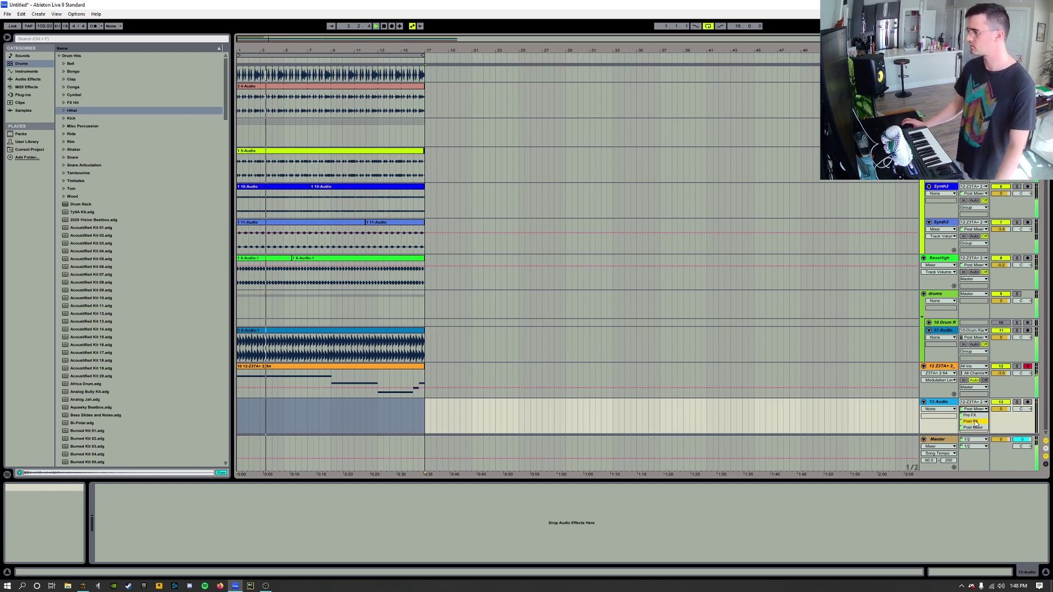
left_click(973, 427)
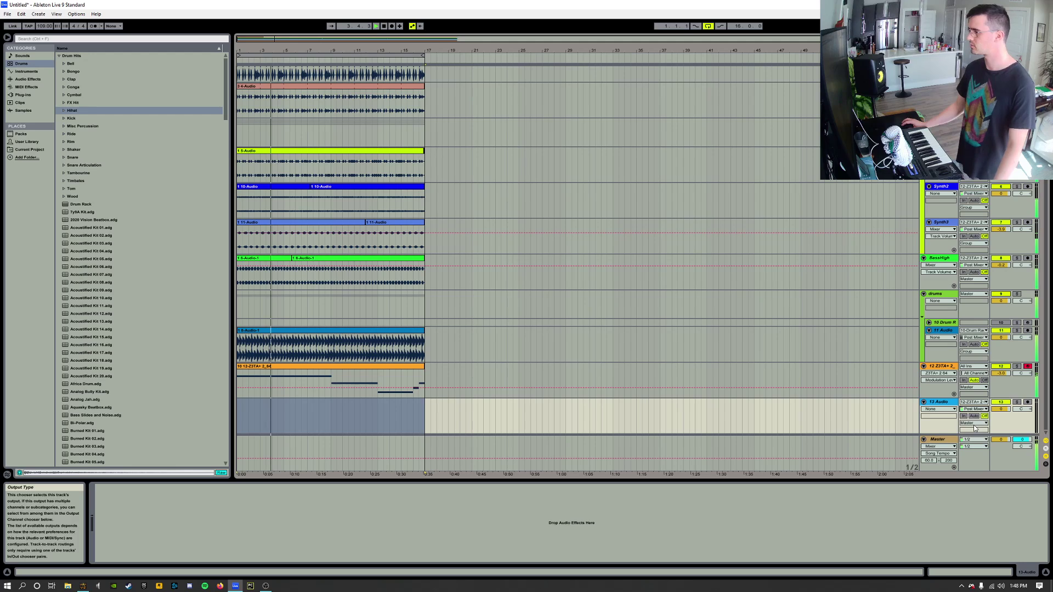
left_click(1028, 402)
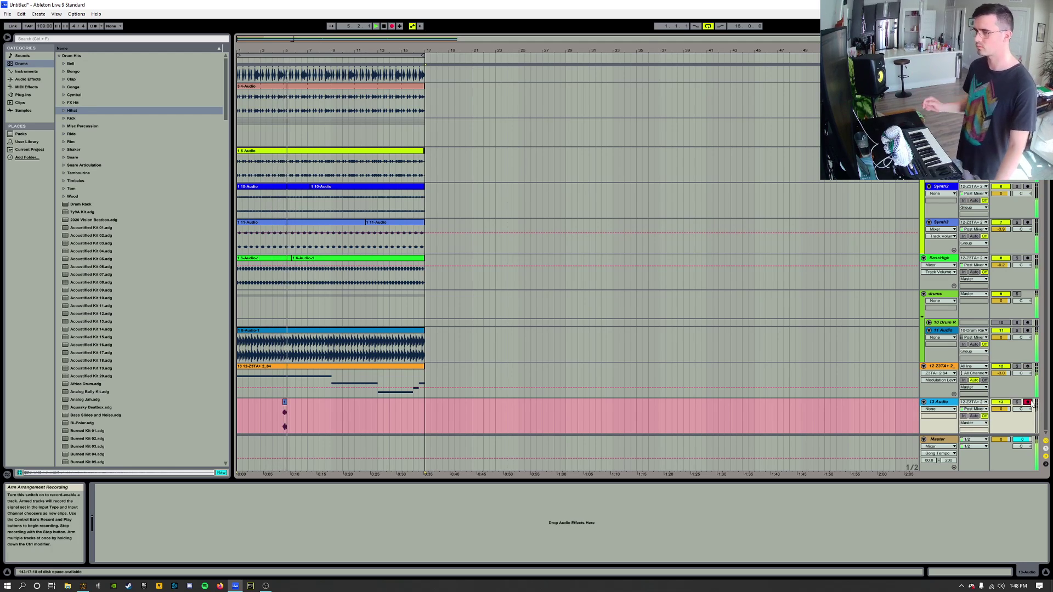
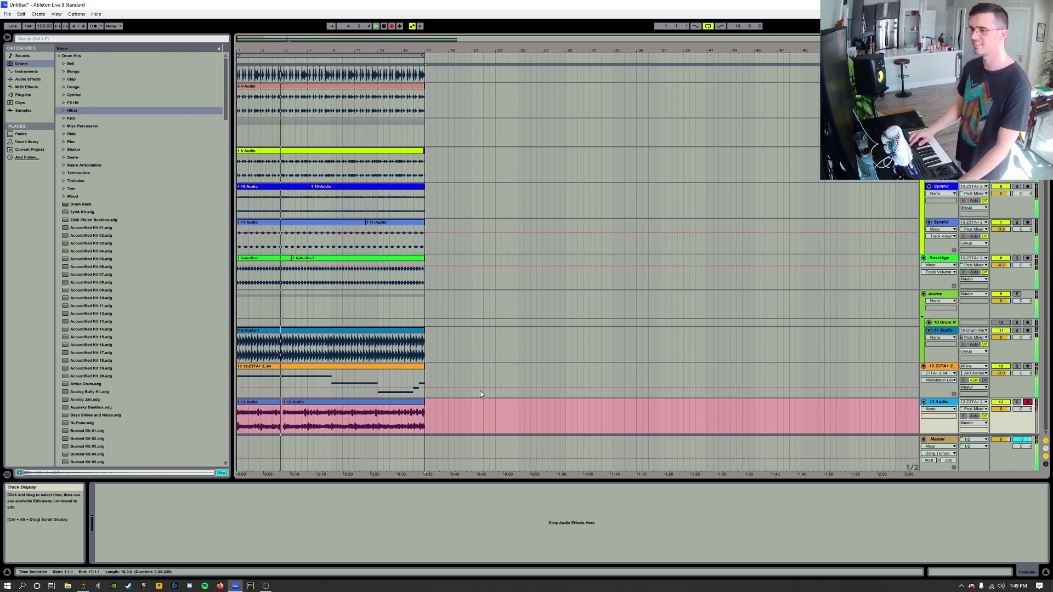
key("F9")
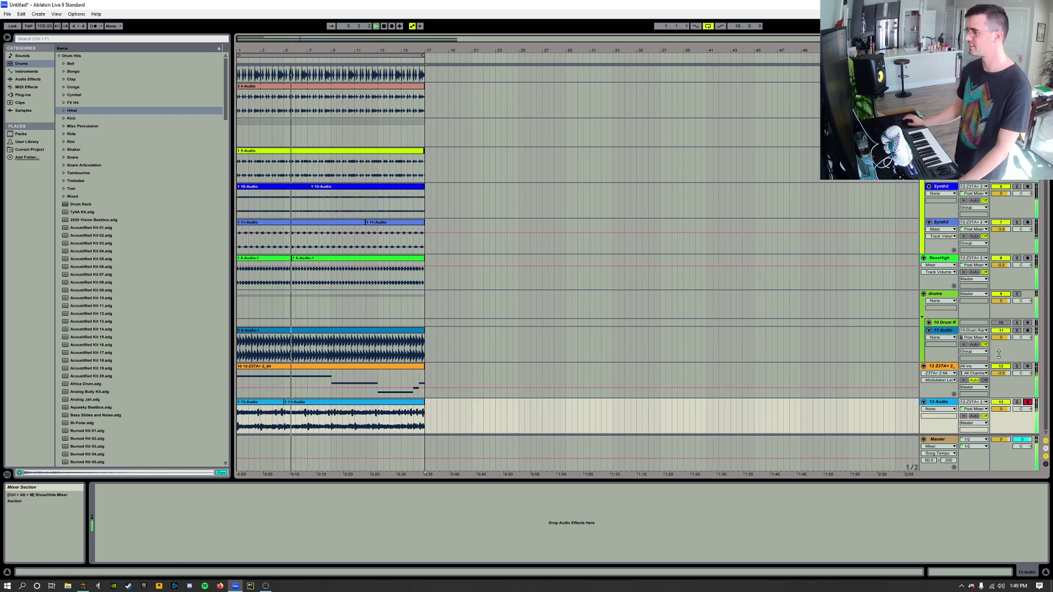
- Deactivate track 12 Z3TA+ 2_64, delete its MIDI clip and fold the track
left_click(1001, 367)
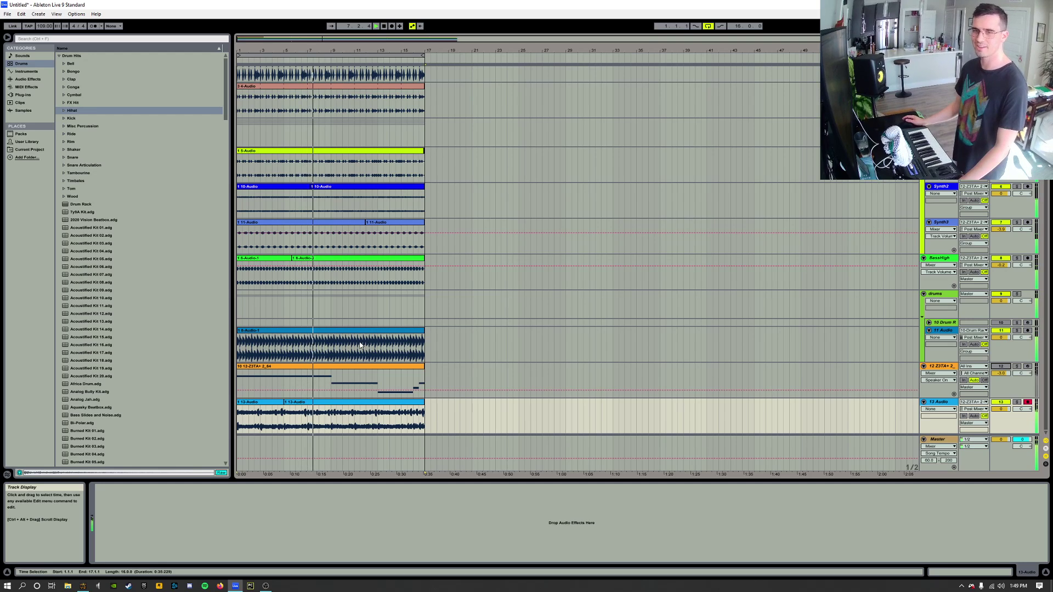
left_click(331, 367)
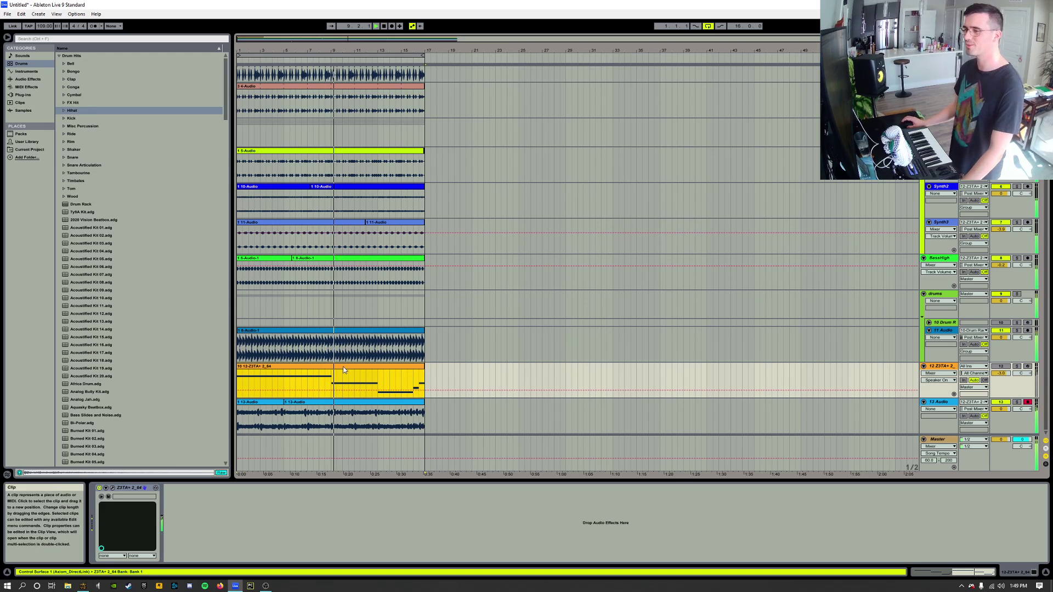
key("Delete")
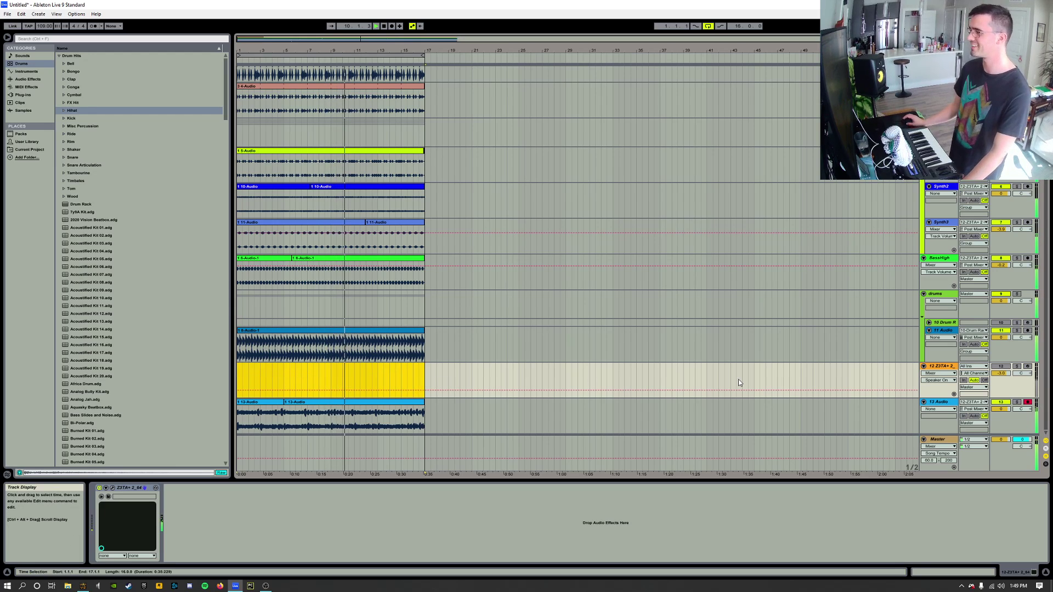
key("u")
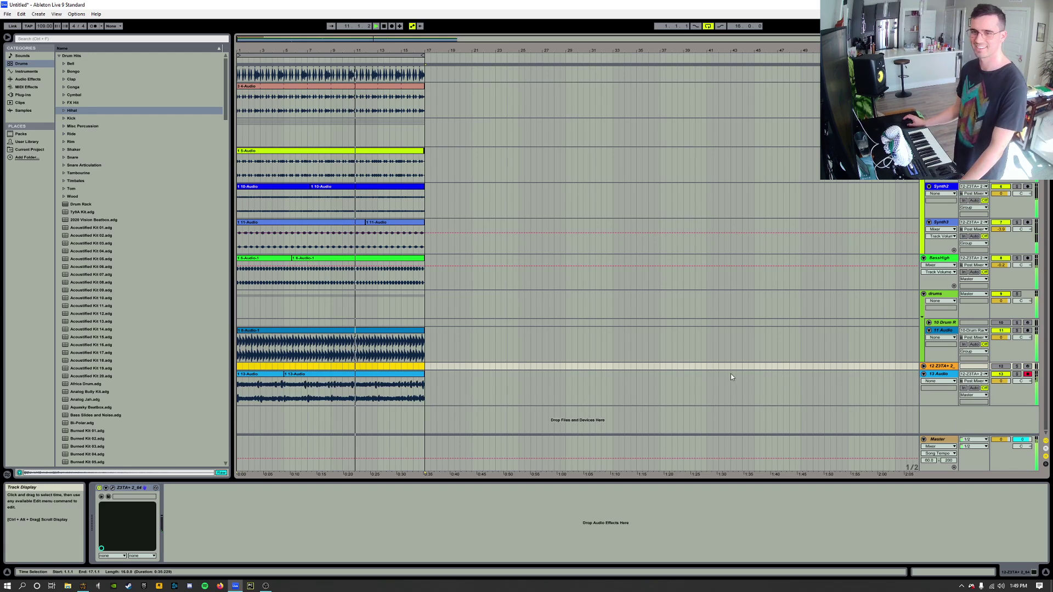
- Look over the arrangement's tracks and fold track 13 Audio
scroll(447, 306, "up", 1)
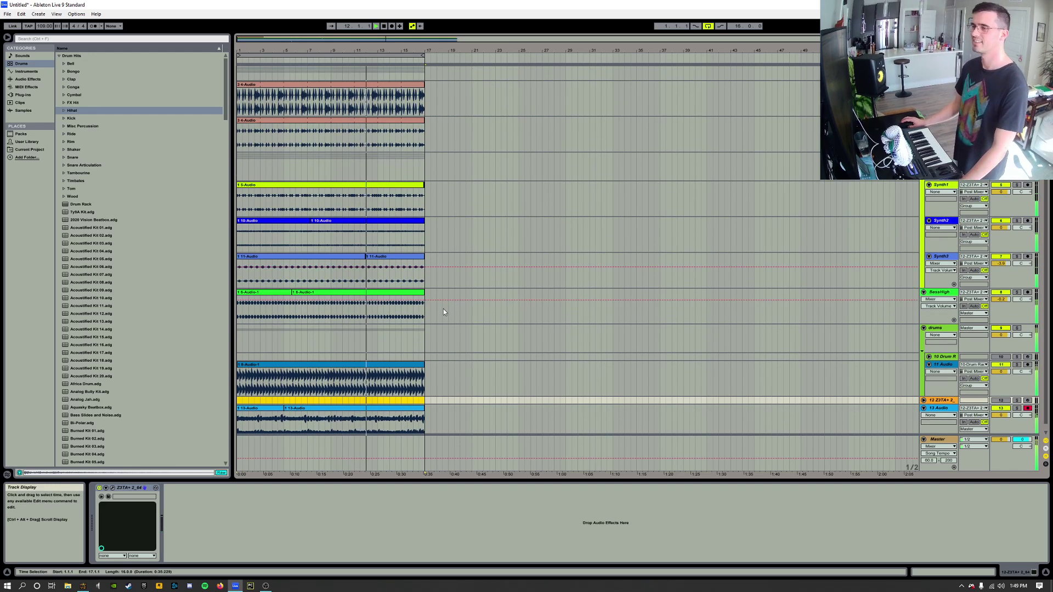
scroll(441, 313, "down", 1)
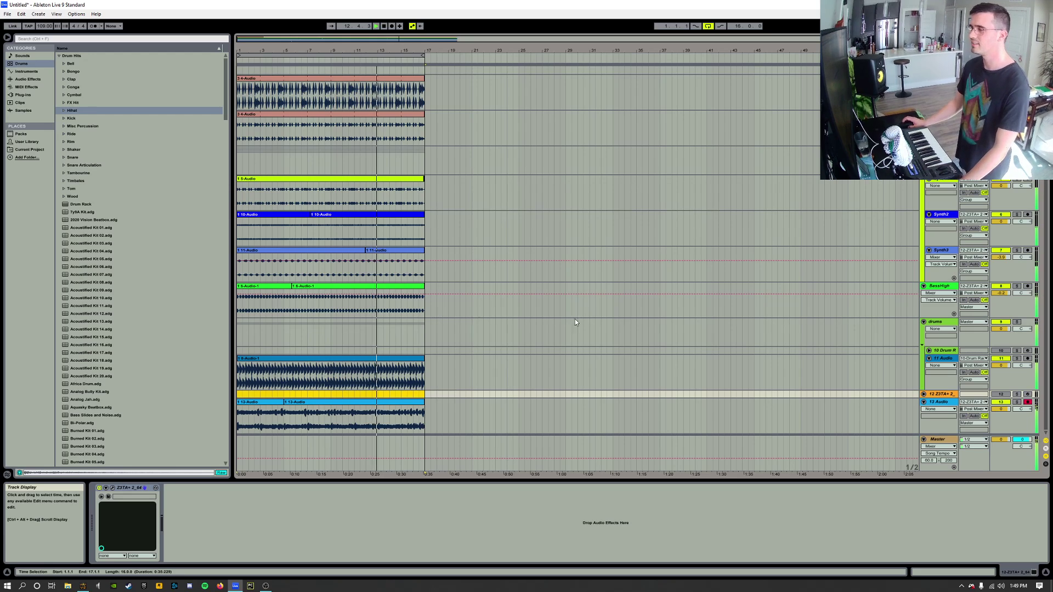
scroll(492, 297, "up", 1)
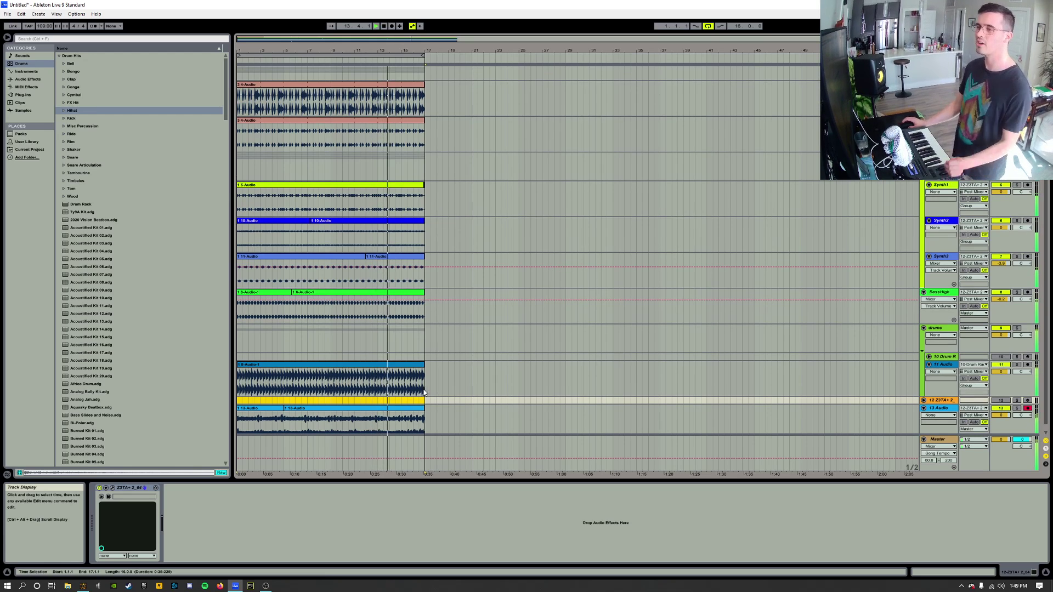
scroll(472, 381, "down", 1)
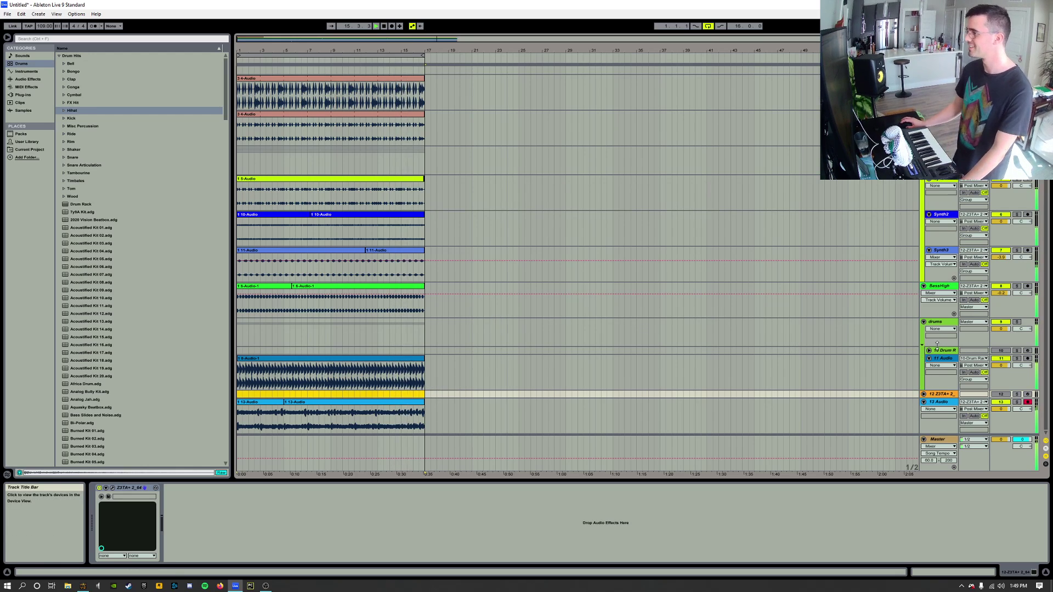
scroll(937, 344, "up", 1)
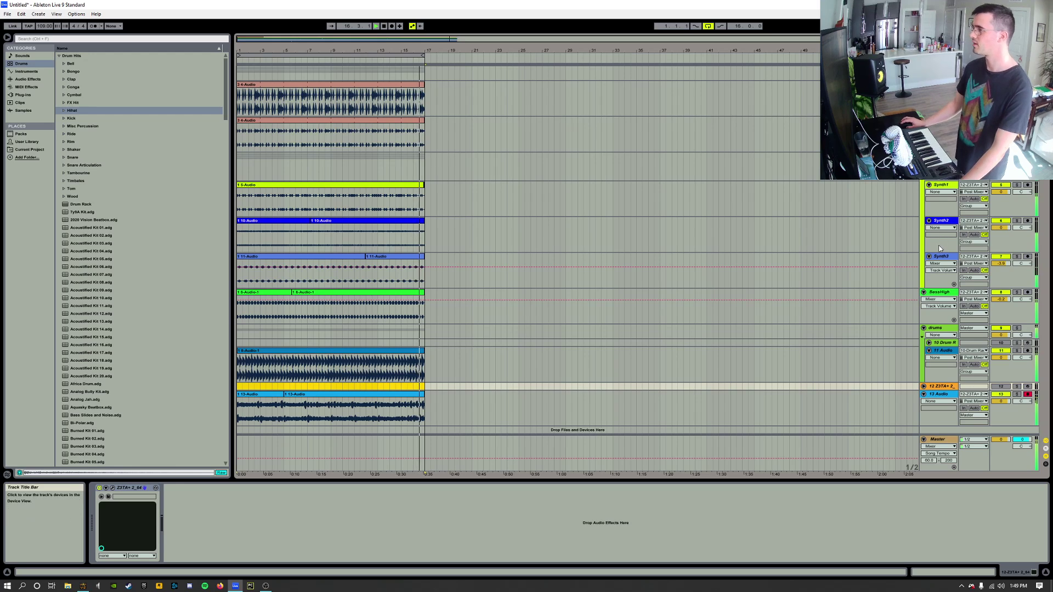
scroll(938, 249, "down", 1)
scroll(939, 249, "up", 1)
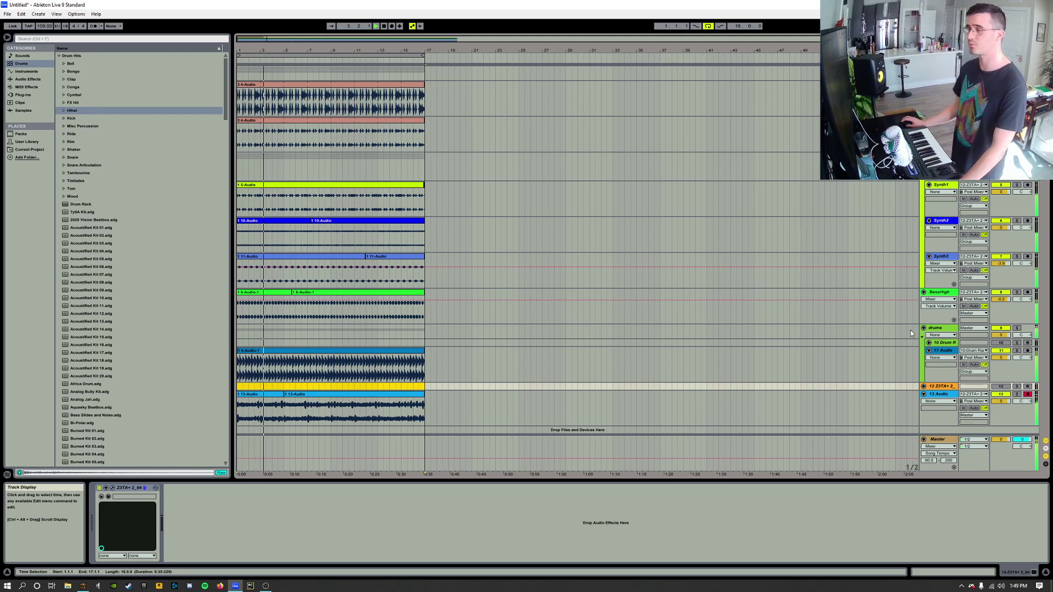
left_click(923, 394)
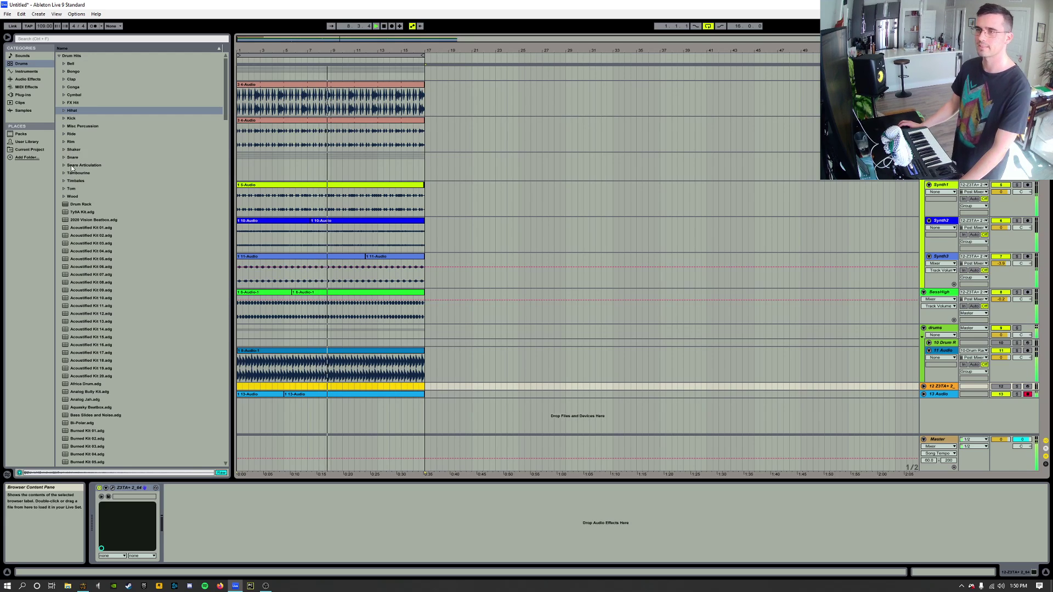
- Expand the Cymbal folder in Drum Hits and audition samples from DD_Cymb_2.aif through HatClosedTech2.aif
left_click(64, 94)
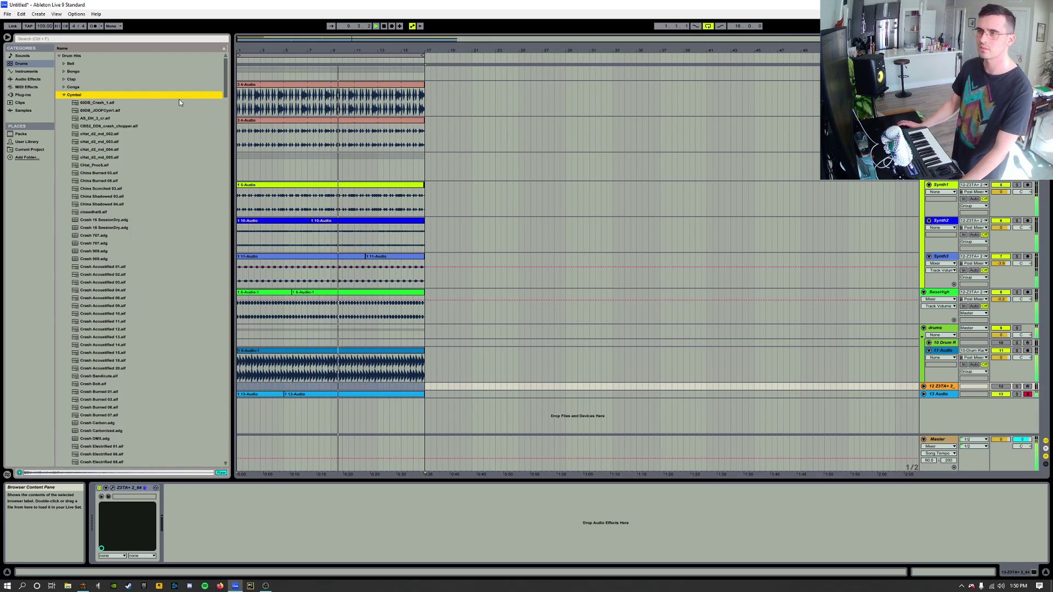
left_click_drag(226, 78, 87, 165)
left_click(87, 171)
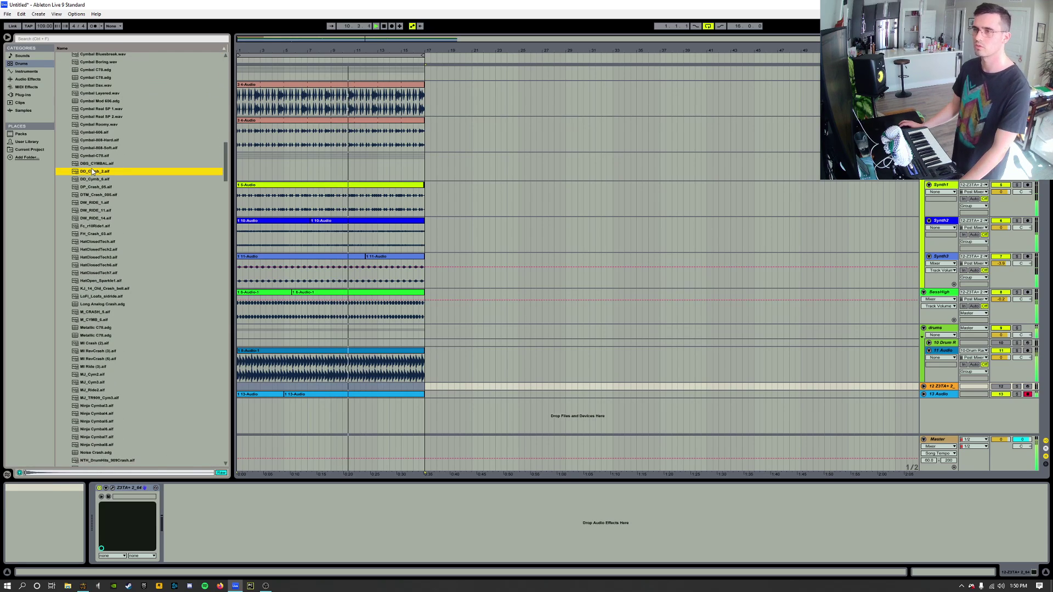
left_click(88, 180)
left_click(87, 187)
left_click(87, 195)
left_click(87, 204)
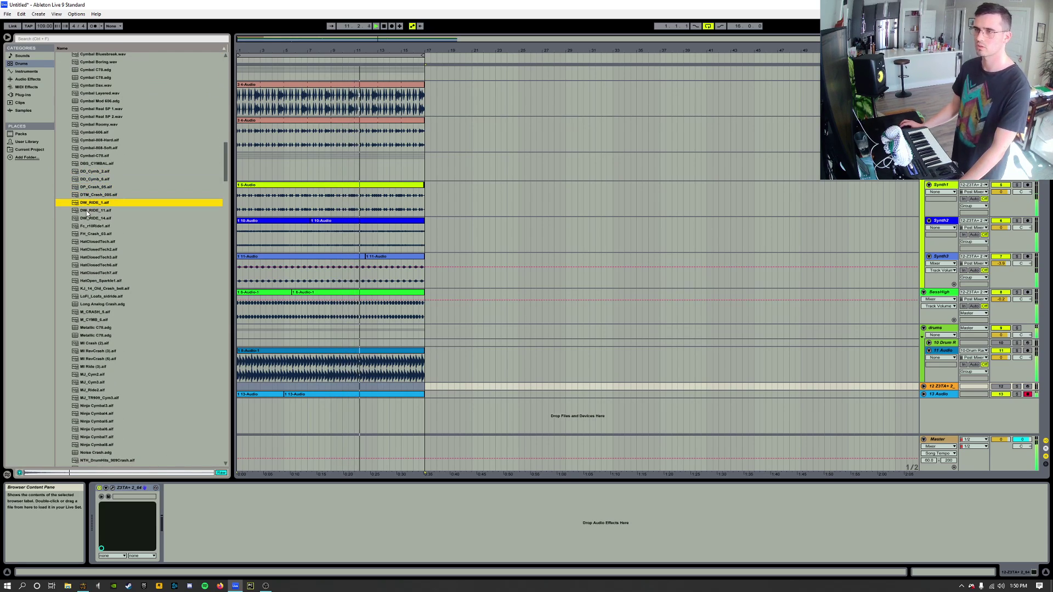
left_click(89, 211)
left_click(90, 226)
left_click(91, 250)
- Audition the MI and MJ cymbal samples and place MJ_Cym3.aif at the arrangement's start on a new audio track
scroll(110, 274, "down", 3)
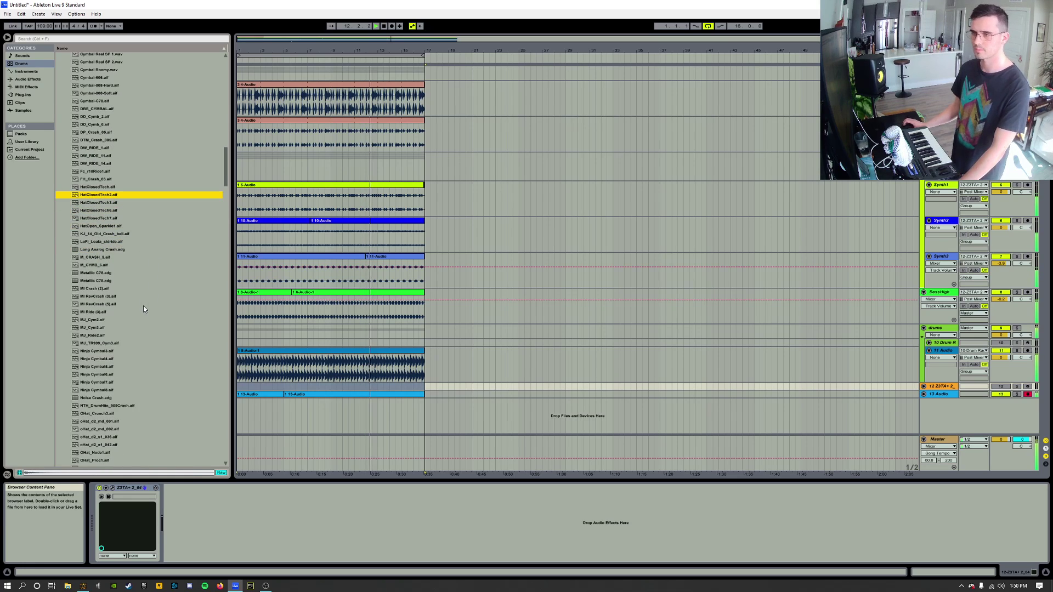
left_click(98, 296)
left_click(94, 305)
left_click(95, 320)
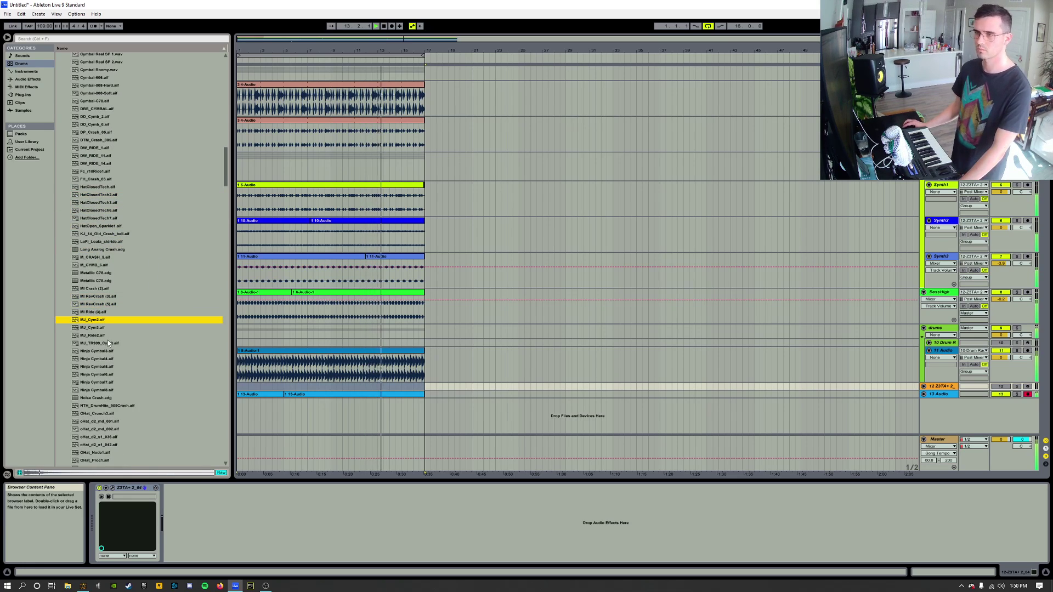
key("Down")
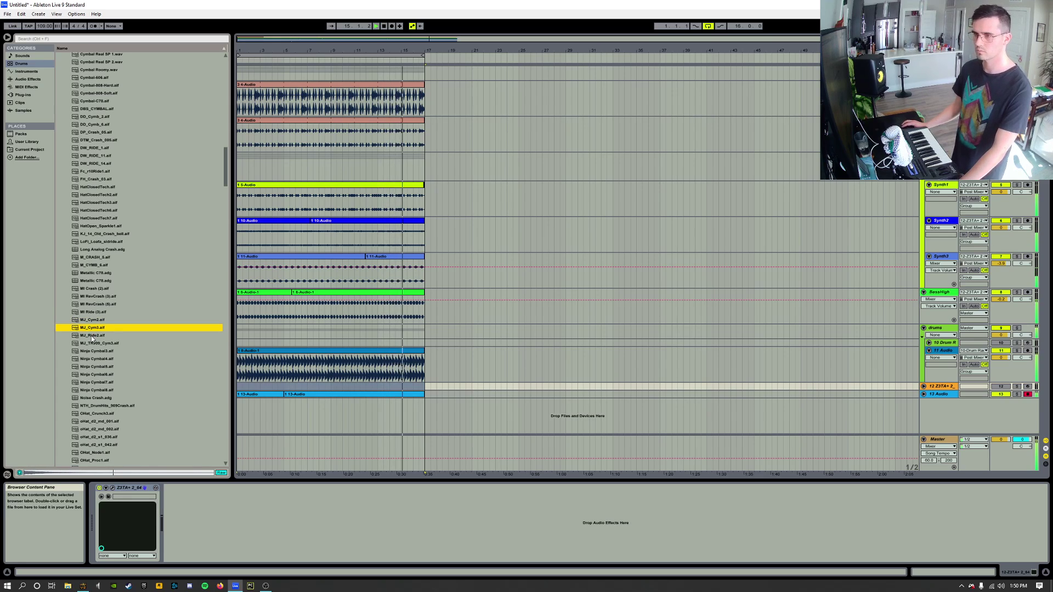
left_click_drag(80, 329, 244, 409)
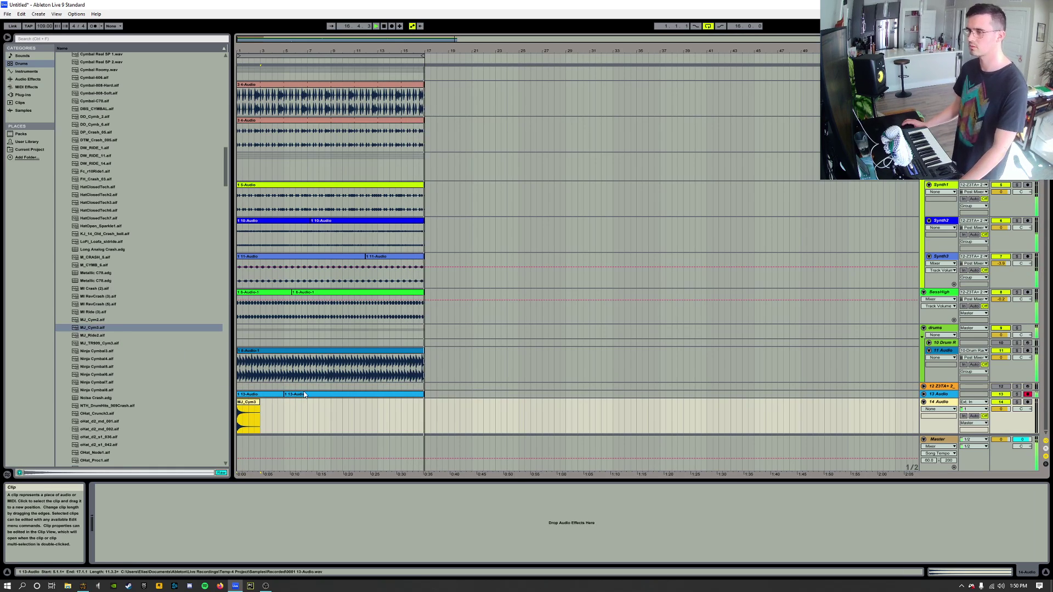
- Set the MJ_Cym3 clip's gain to -1.77 dB and return to the track's device view
left_click(944, 404)
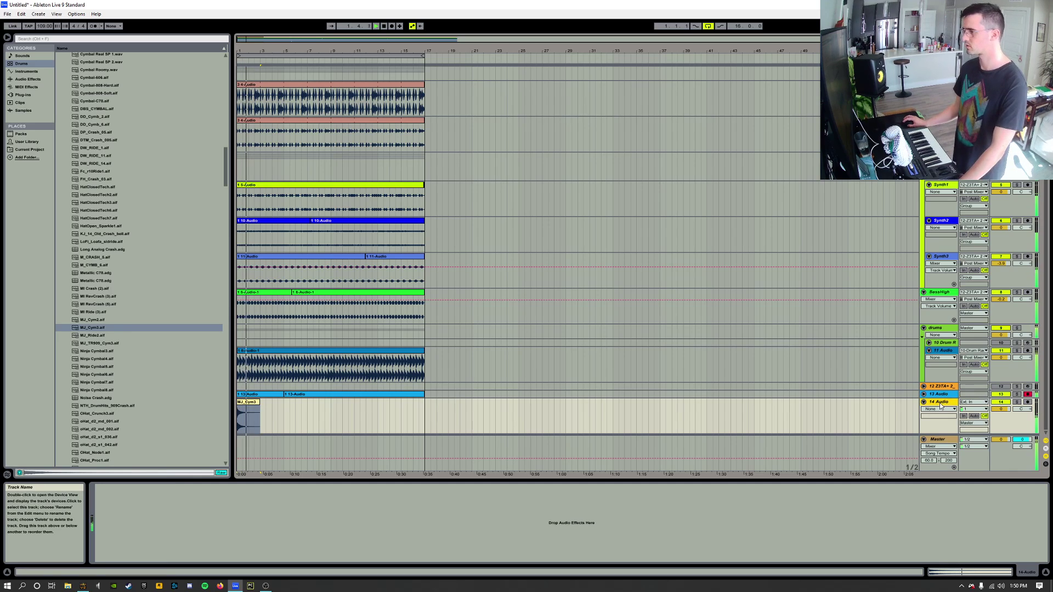
left_click(954, 572)
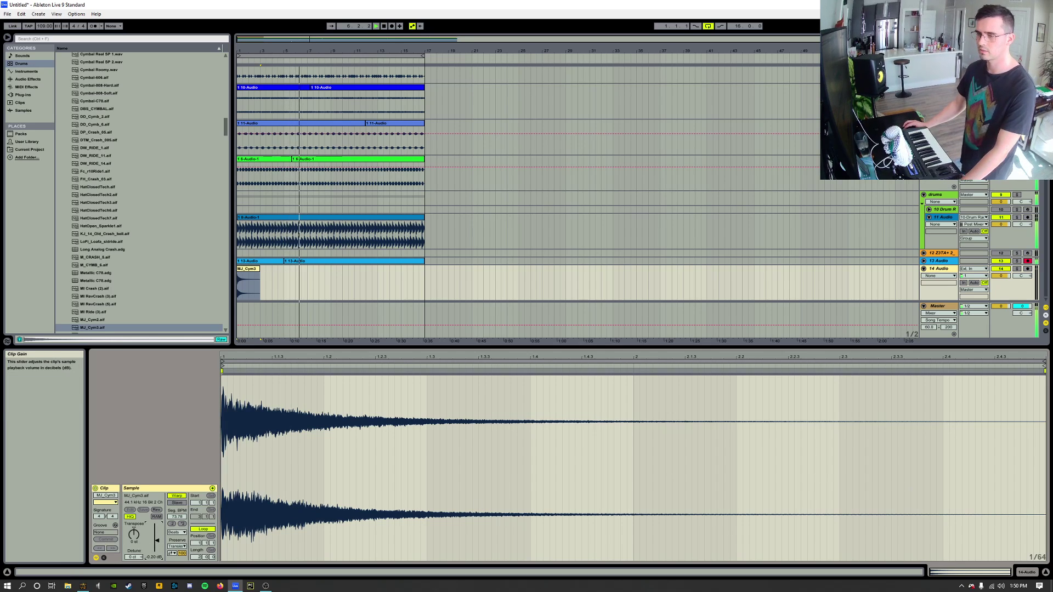
left_click_drag(145, 557, 145, 563)
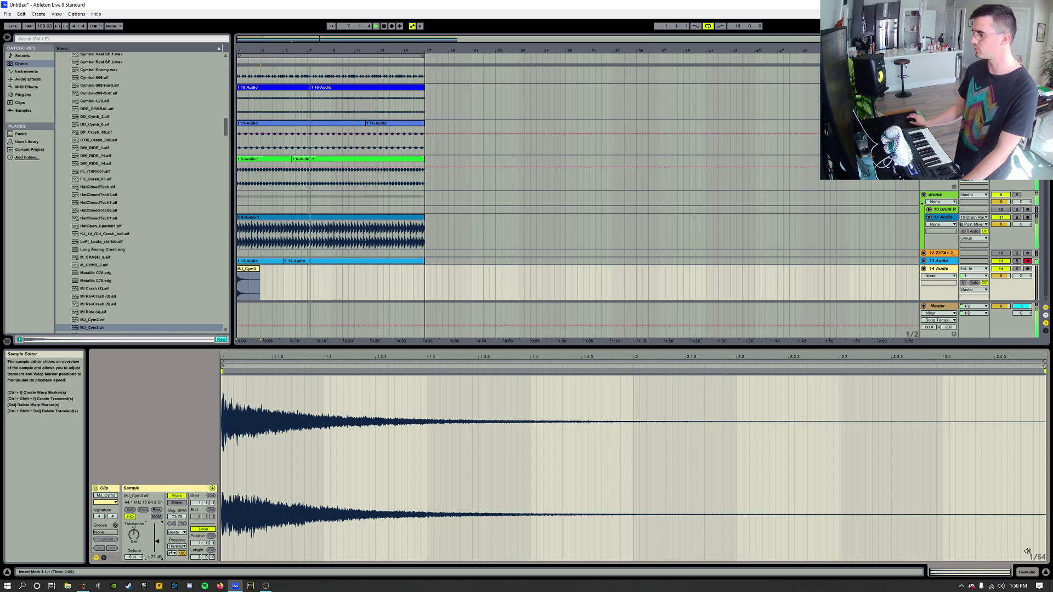
left_click(1027, 572)
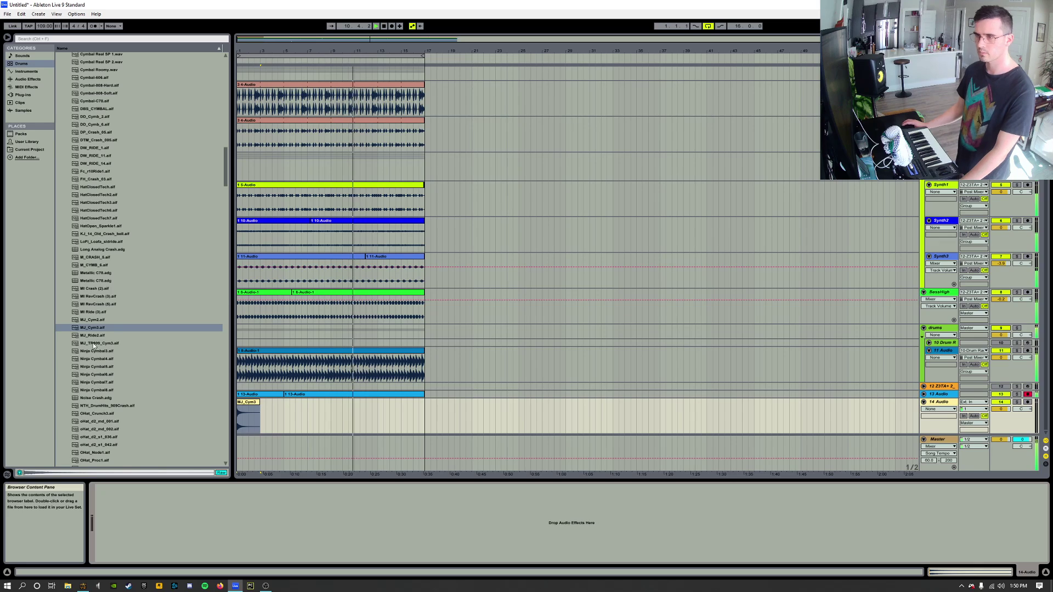
- Audition the cymbal samples from MJ_Cym3.aif through the Ninja Cymbal set to the NTH_DrumHits 909 crash
left_click(100, 326)
scroll(101, 325, "down", 3)
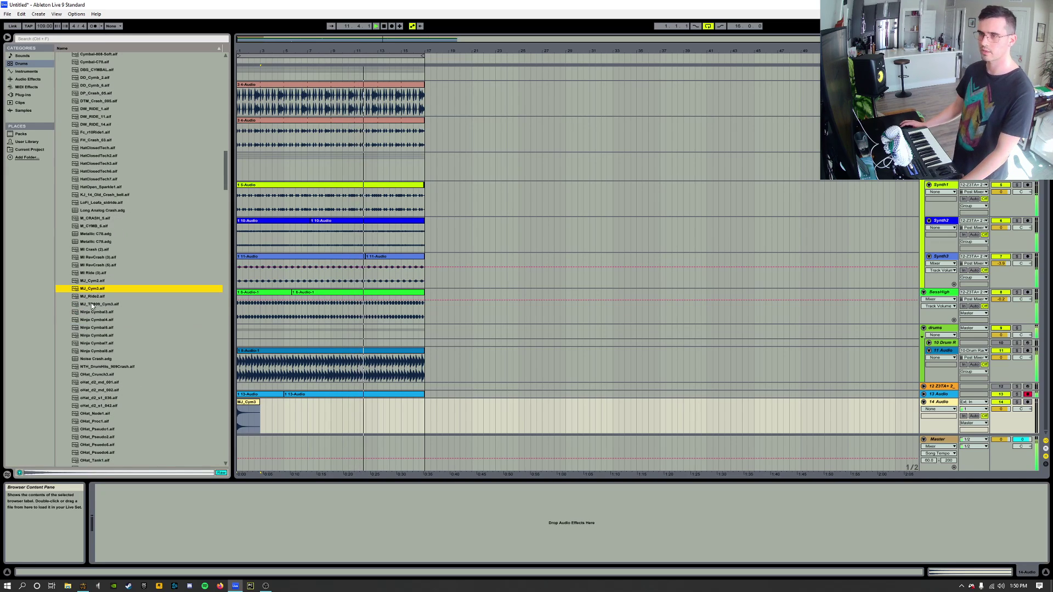
left_click(91, 305)
left_click(94, 312)
left_click(94, 320)
left_click(92, 327)
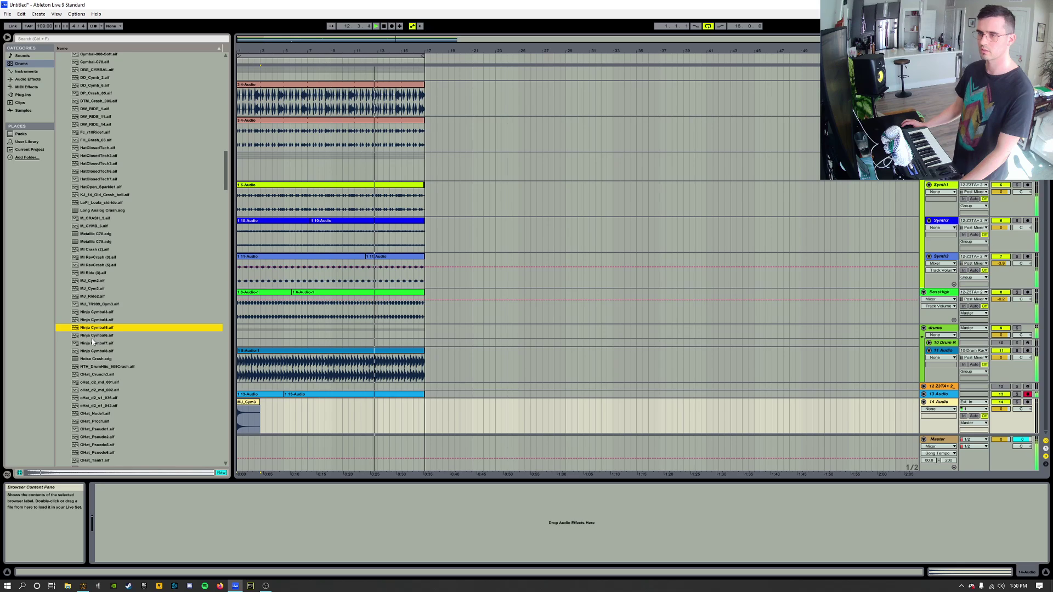
left_click(91, 336)
left_click(93, 345)
left_click(89, 351)
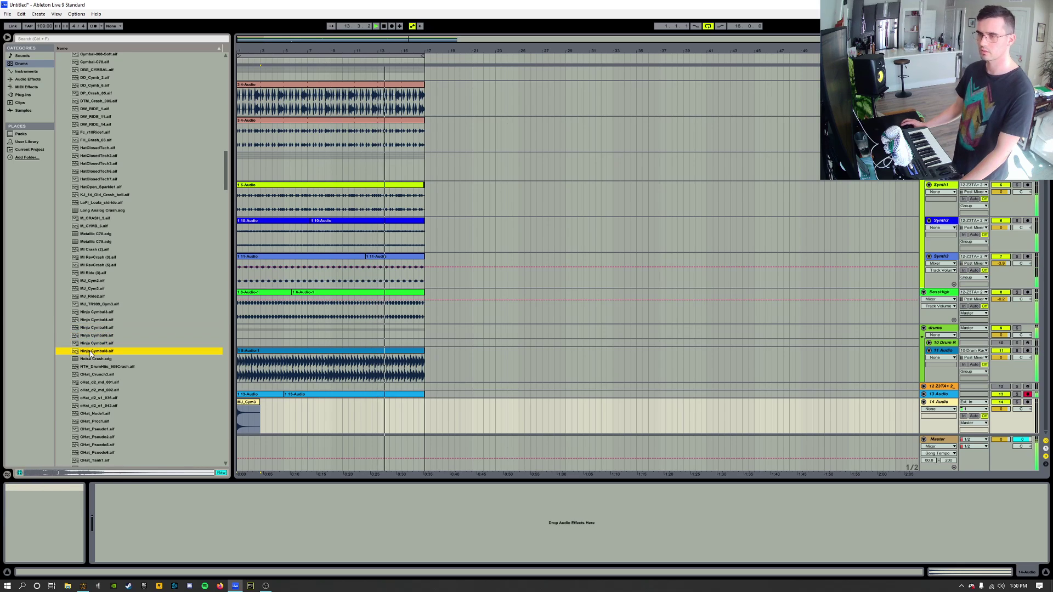
left_click(90, 367)
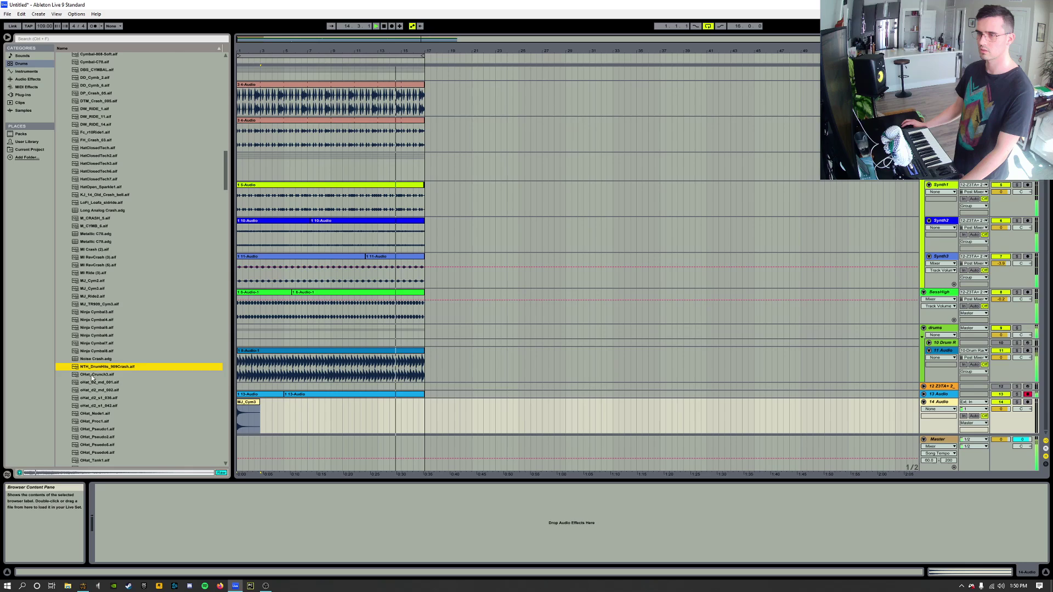
- Audition several OHat samples, then the MJ_Cym2, MI Ride and MI RevCrash samples
left_click(92, 375)
left_click(92, 382)
left_click(90, 390)
left_click(89, 406)
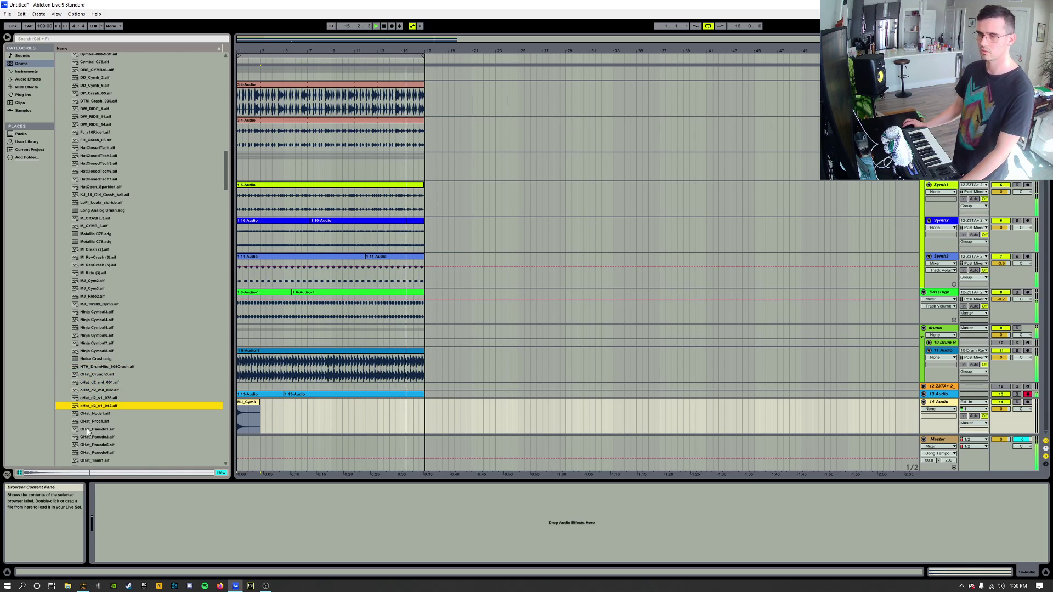
left_click(88, 421)
left_click(93, 280)
left_click(95, 273)
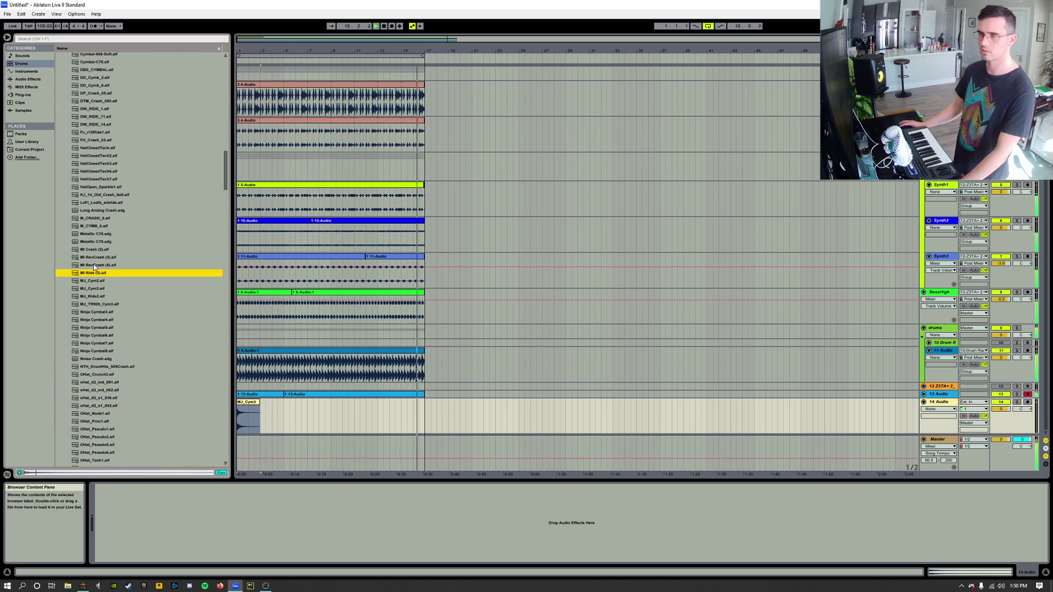
left_click(94, 265)
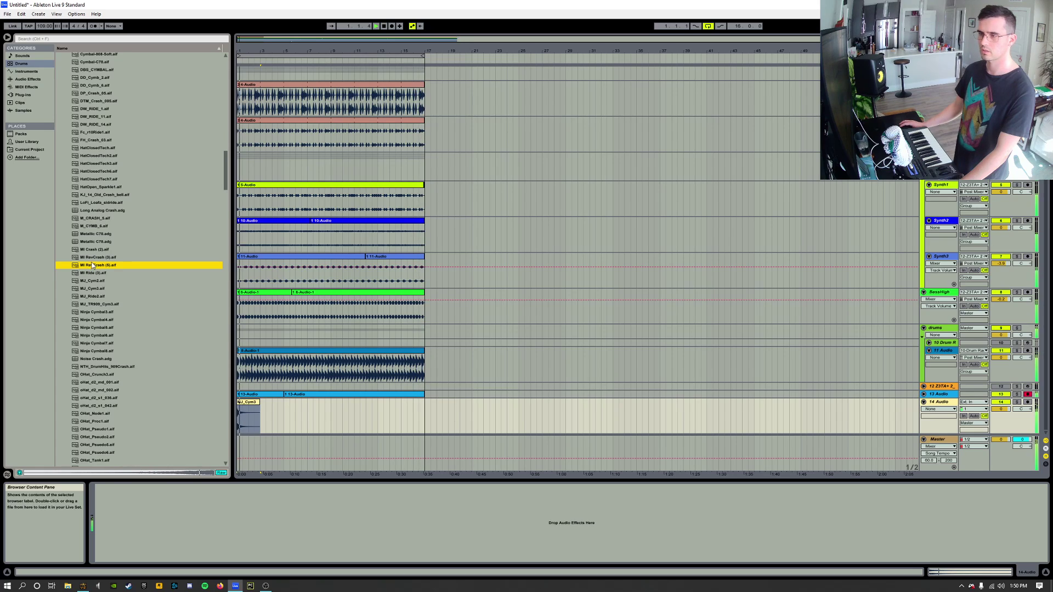
- Place the MI RevCrash sample at bar 16 on the cymbal track and duplicate it to bar 17
left_click_drag(116, 280, 411, 412)
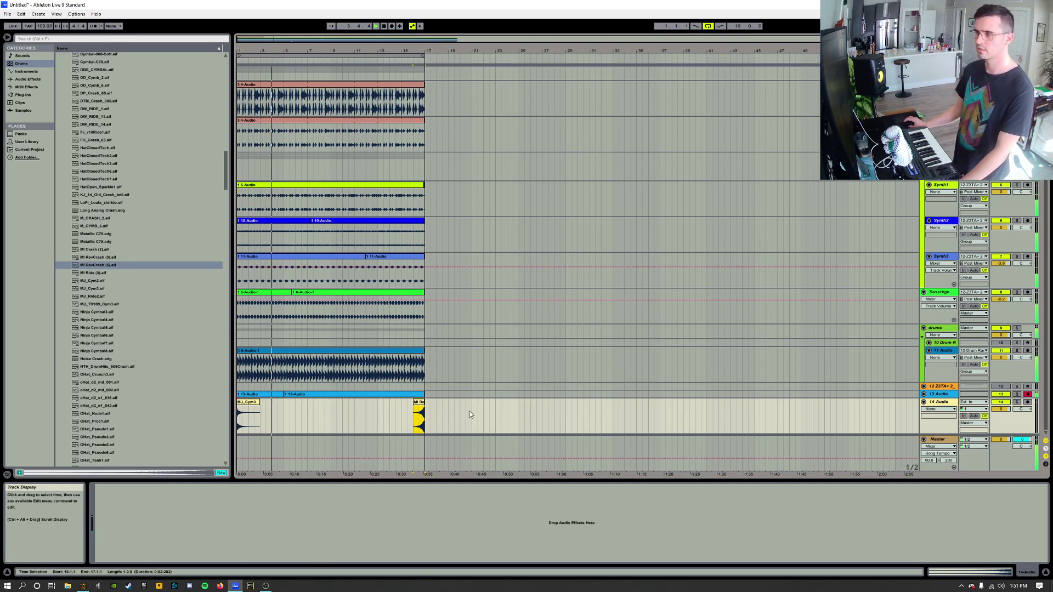
left_click(420, 412)
key("ctrl+d")
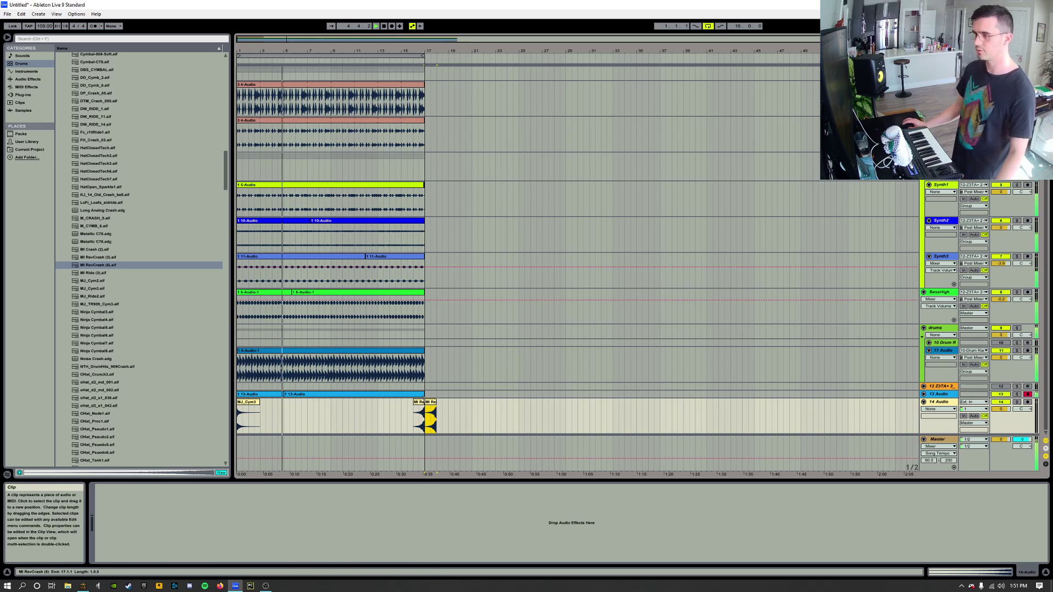
- Reverse the duplicated MI RevCrash clip at bar 17
right_click(432, 405)
key("Escape")
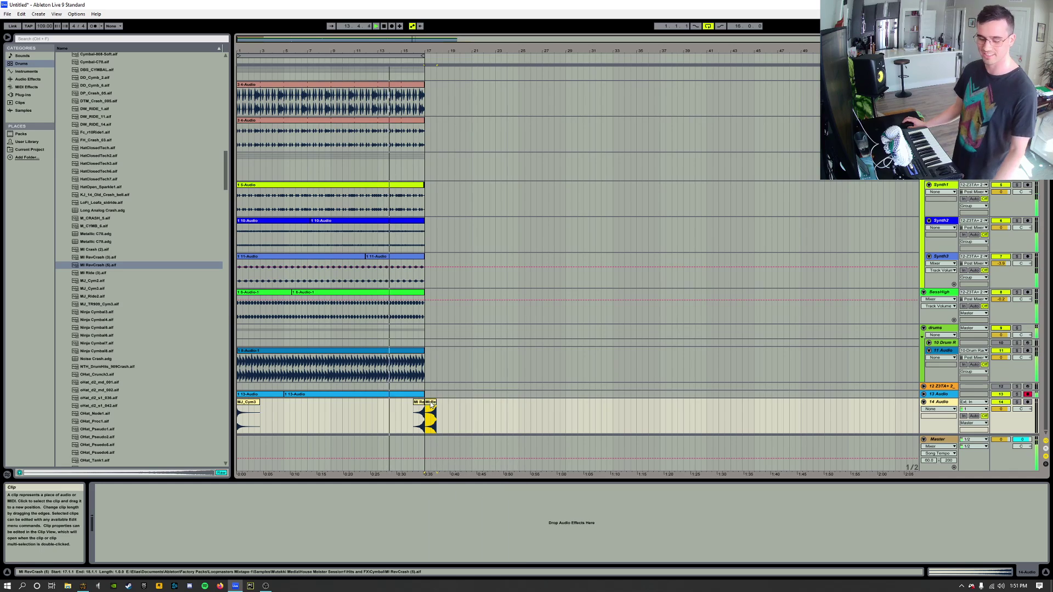
right_click(432, 404)
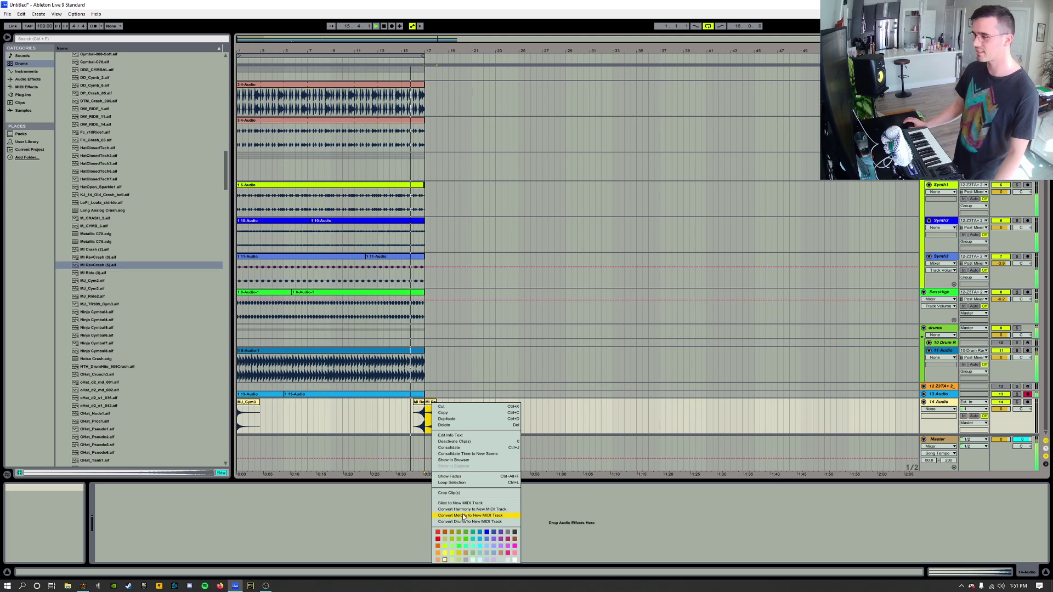
key("Escape")
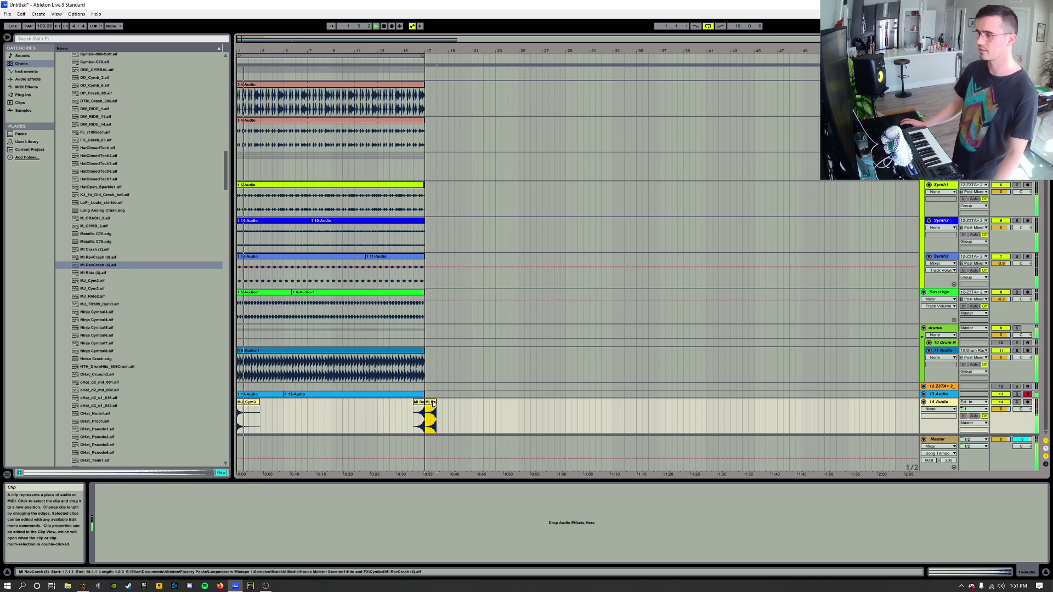
double_click(433, 403)
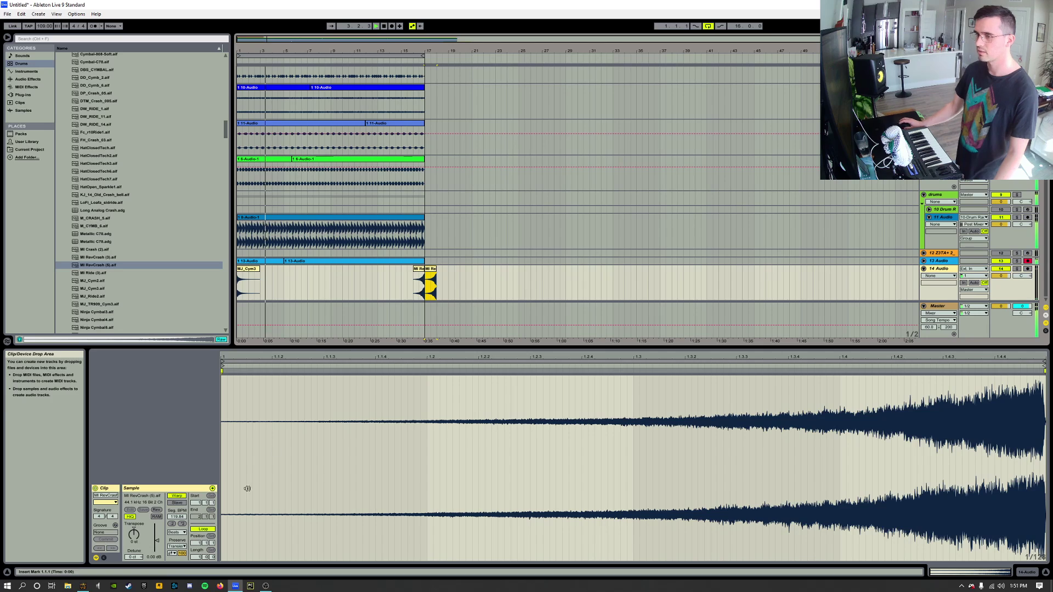
left_click(156, 510)
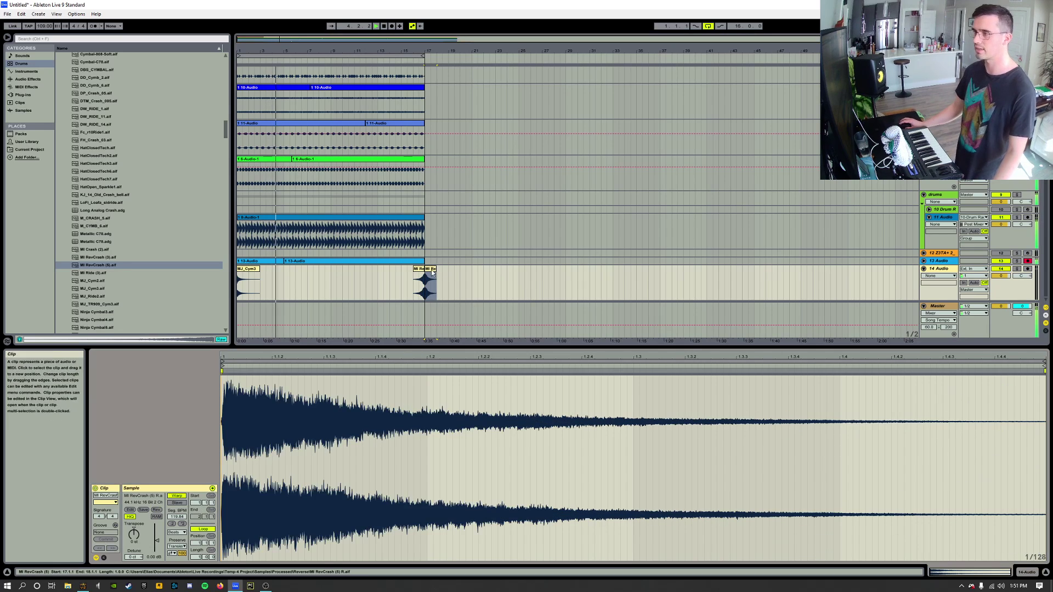
- Move the reversed RevCrash clip to bar 1 on a new audio track, and move the original to that track at bar 16
left_click_drag(431, 269, 242, 308)
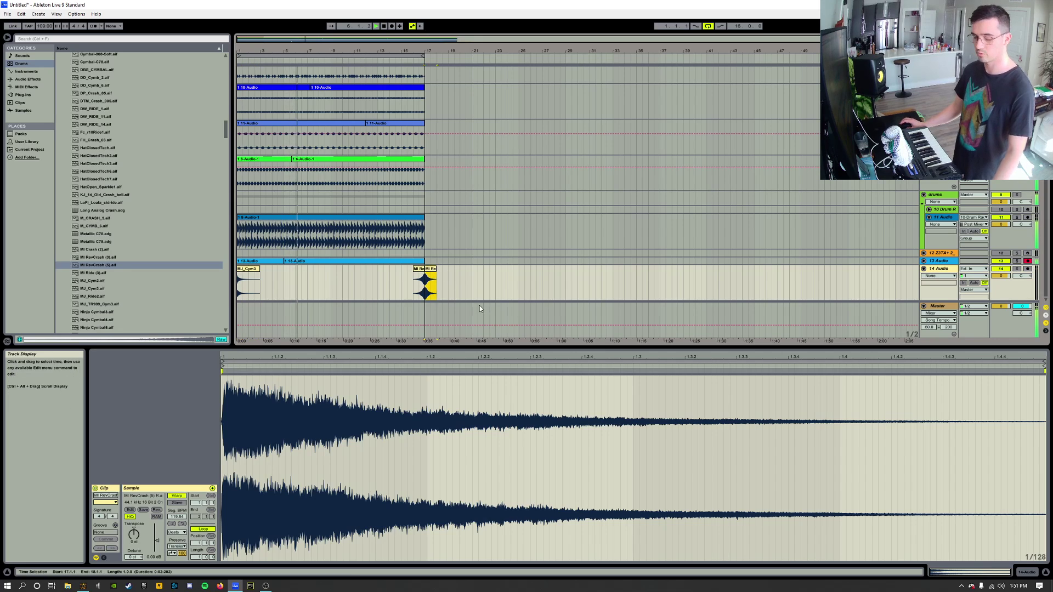
left_click_drag(431, 282, 244, 282)
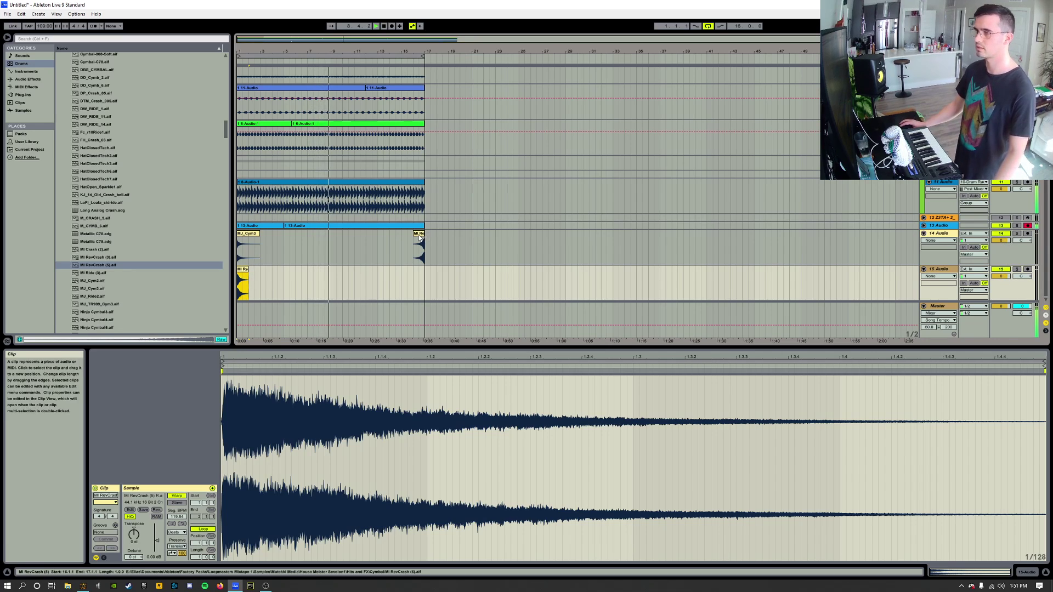
left_click_drag(418, 232, 417, 272)
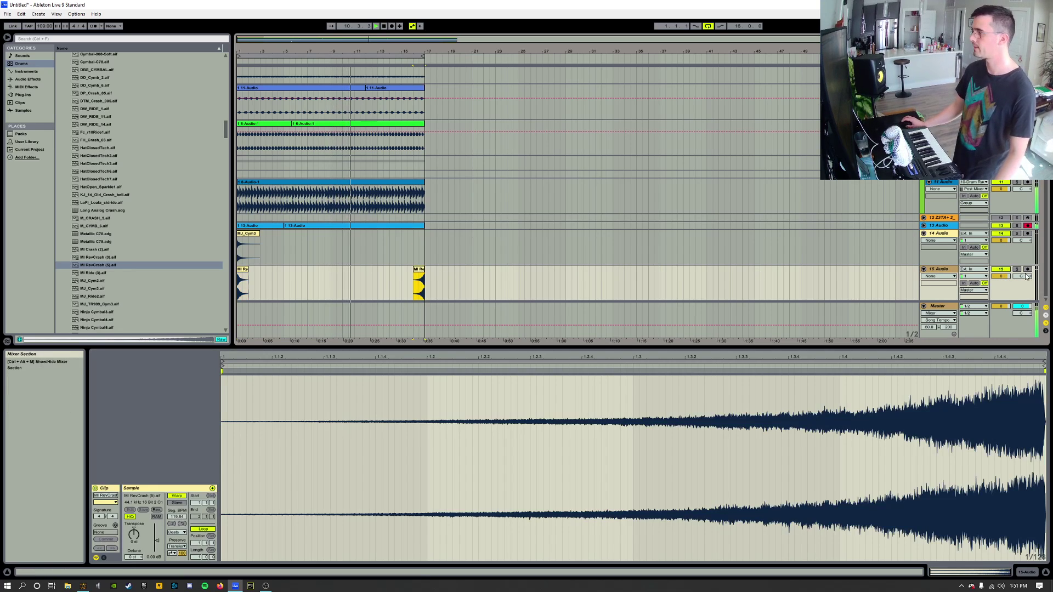
- Set the RevCrash track's volume to about -4.5 dB
left_click_drag(1001, 276, 1001, 289)
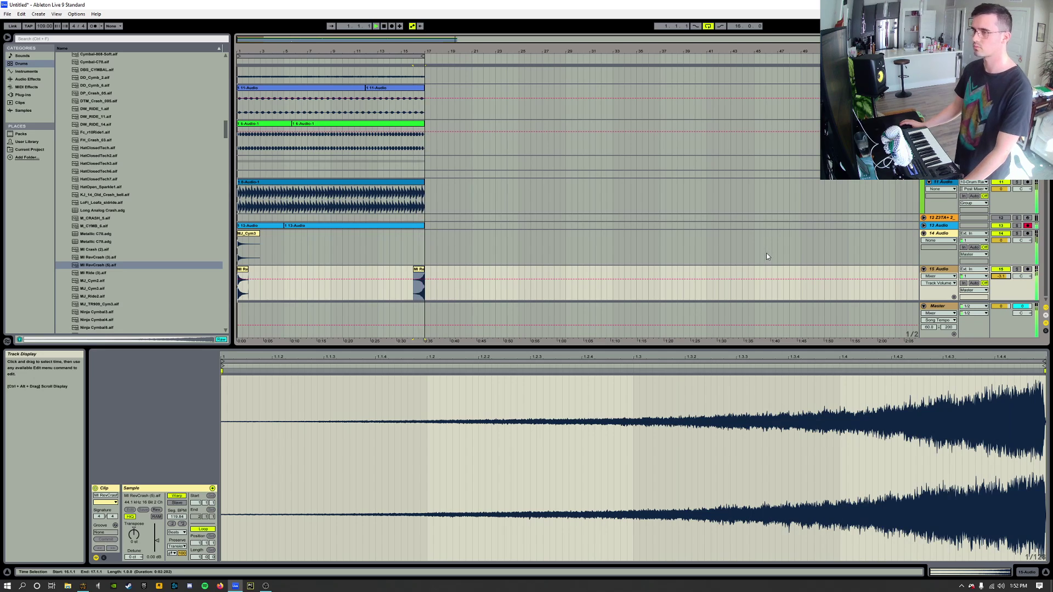
left_click_drag(1001, 275, 1002, 278)
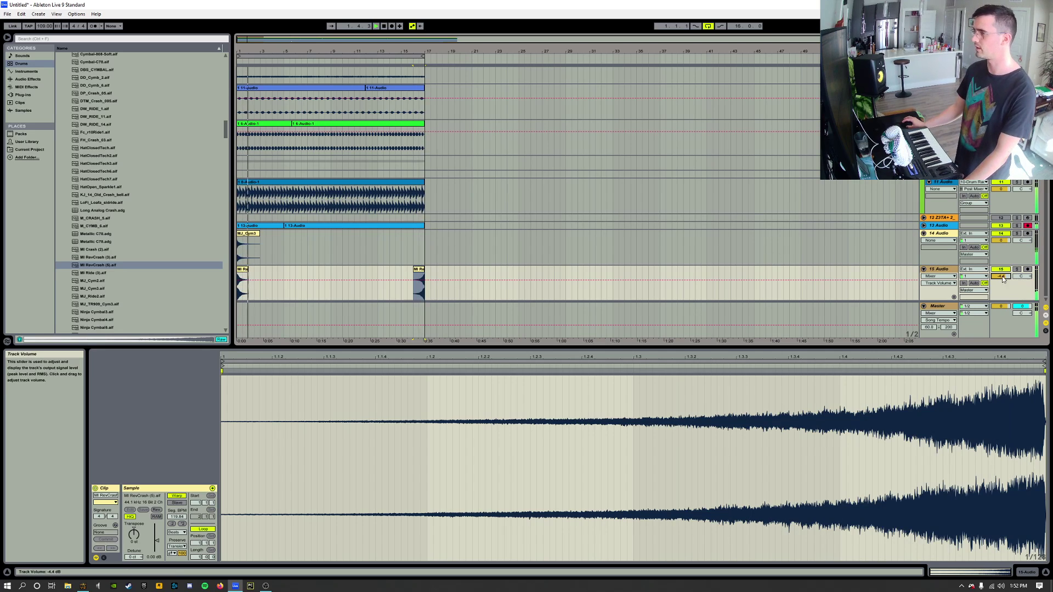
- Show fades on the RevCrash track and add a full-length fade-in to the bar 16 clip and fade-out to the bar 1 clip
left_click(418, 274)
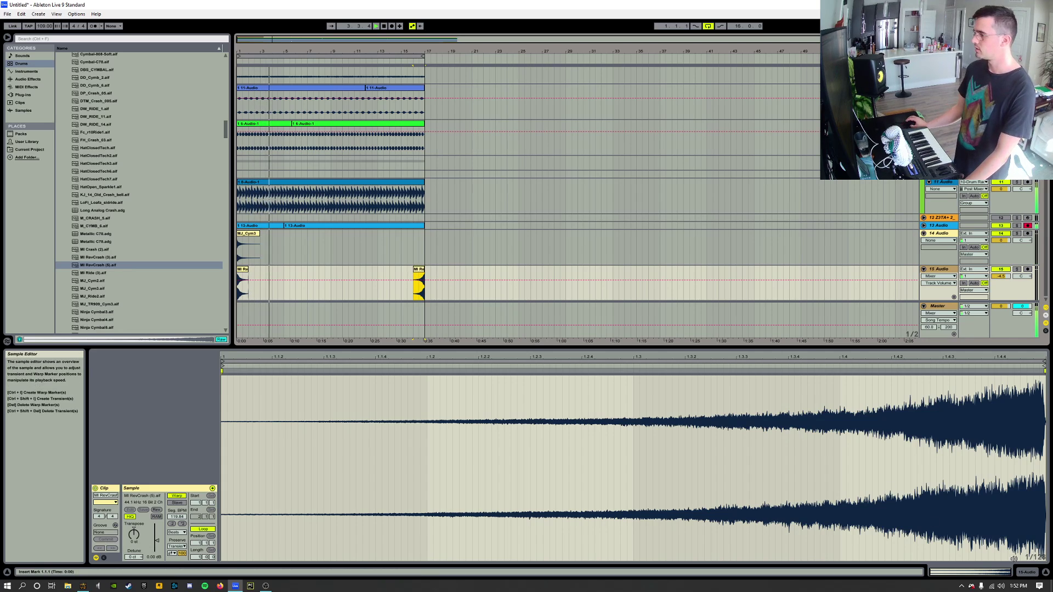
left_click(1024, 574)
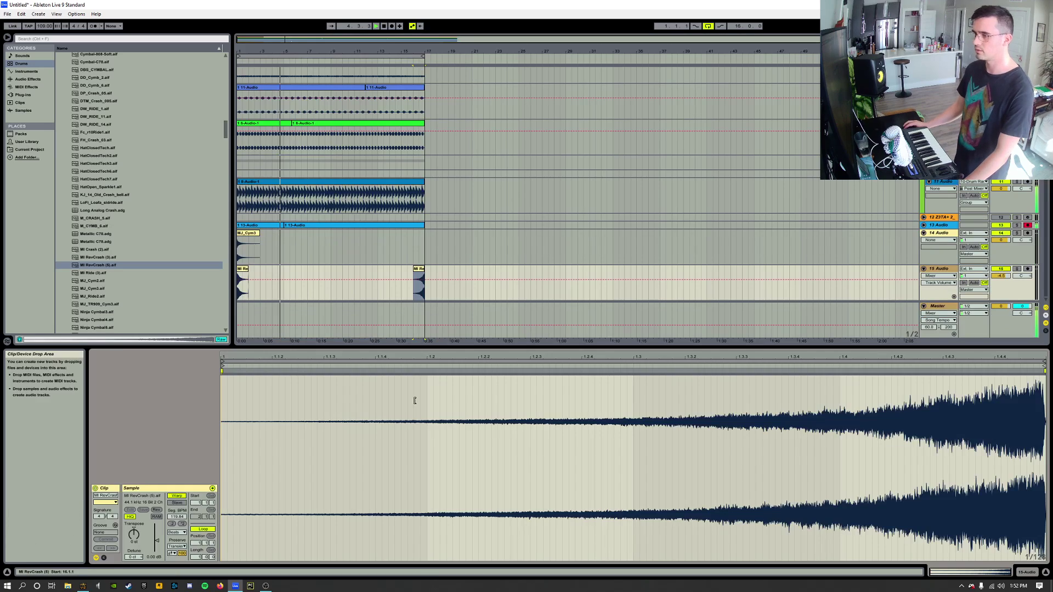
left_click(1025, 573)
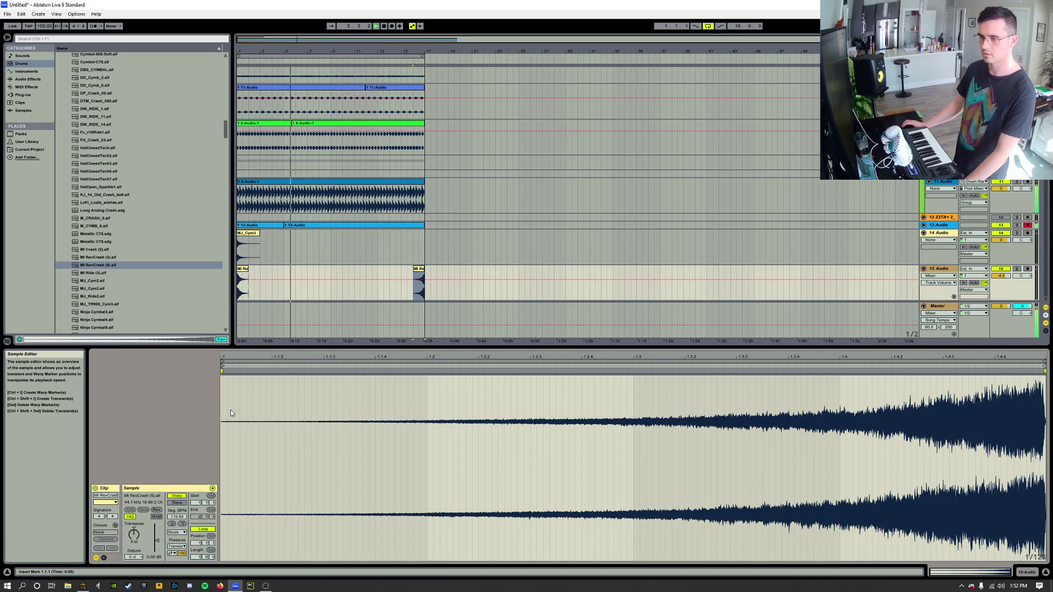
left_click_drag(417, 51, 417, 94)
left_click_drag(746, 65, 745, 50)
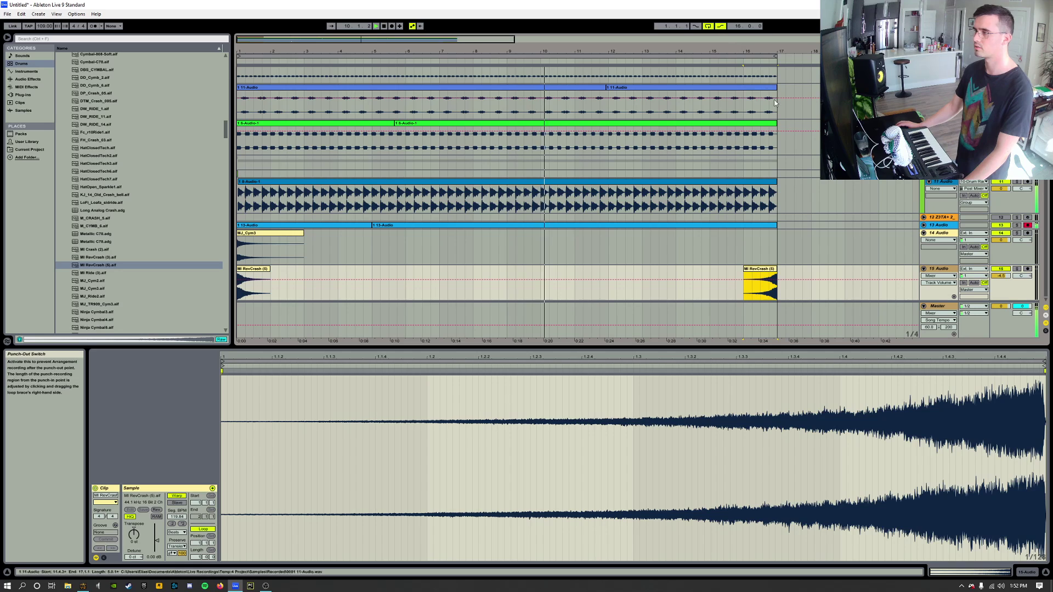
left_click(721, 27)
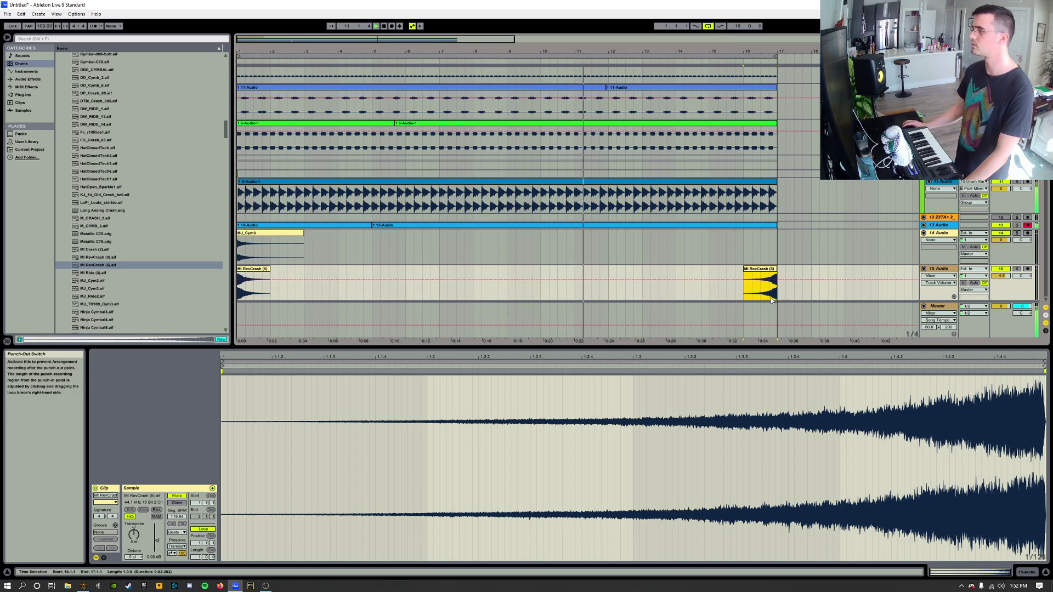
right_click(745, 276)
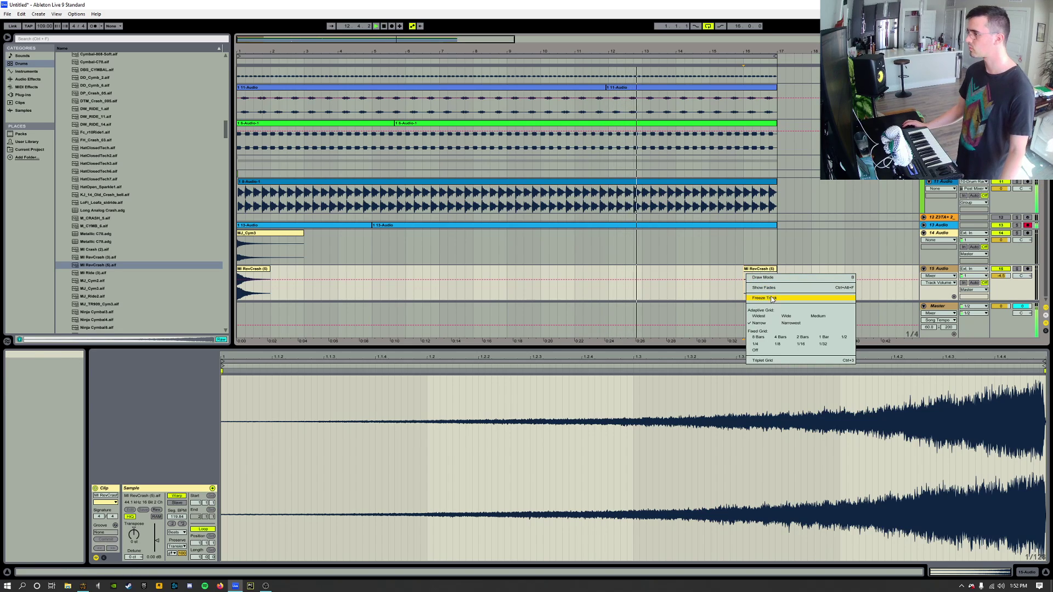
left_click(759, 290)
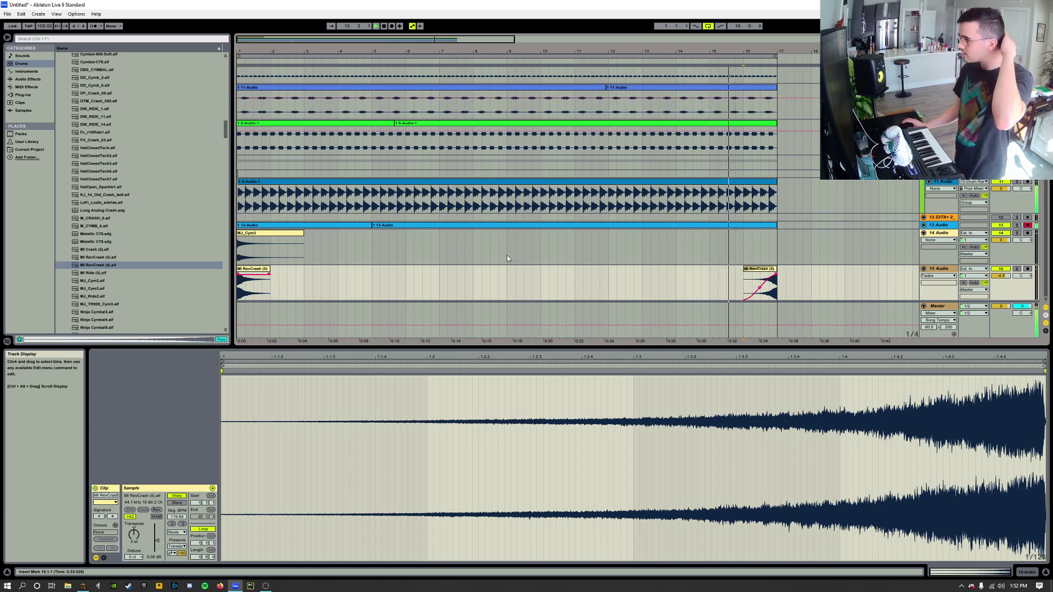
left_click_drag(269, 274, 245, 276)
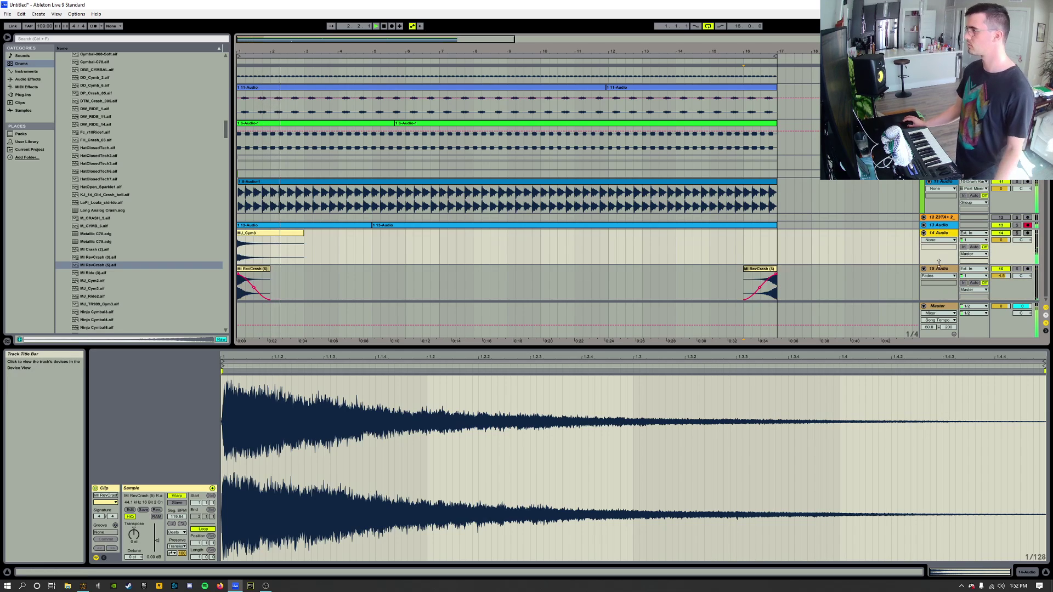
- Group the two cymbal tracks and add a Compressor followed by an Auto Filter to the group
key("ctrl+g")
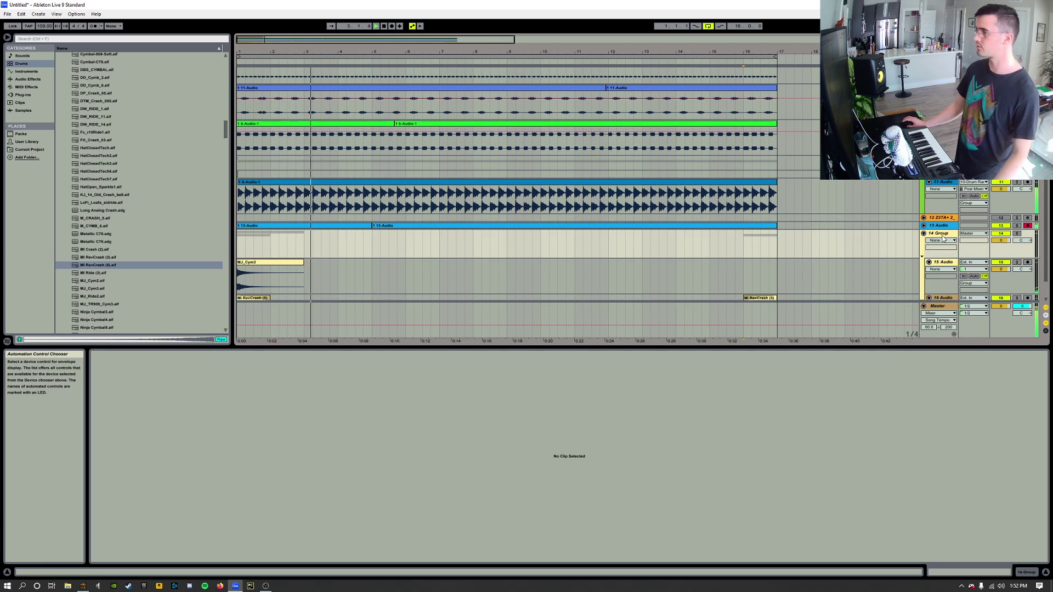
left_click(28, 79)
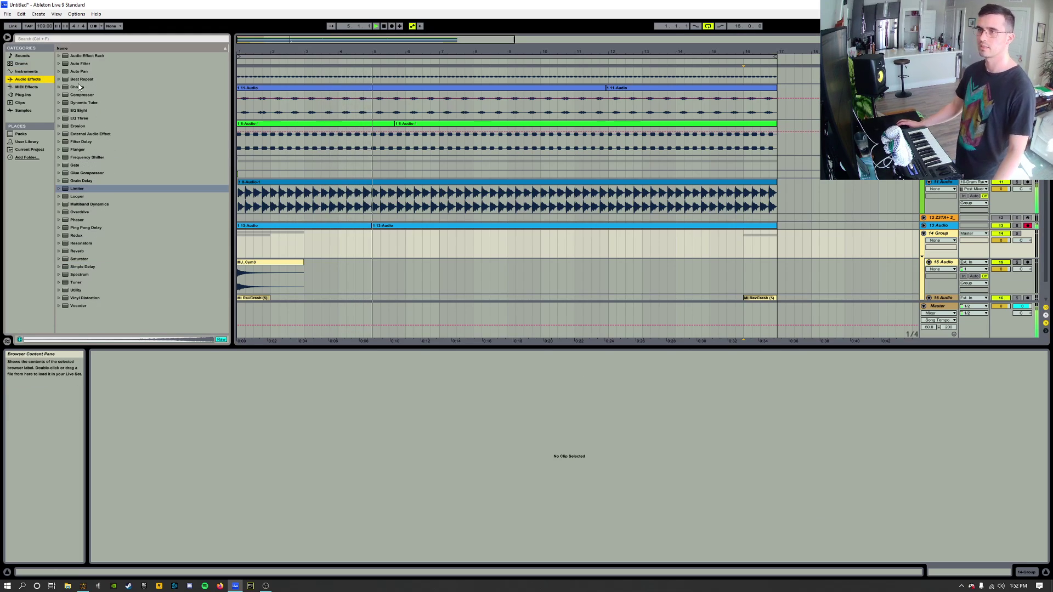
left_click_drag(65, 94, 314, 528)
left_click_drag(850, 548, 888, 521)
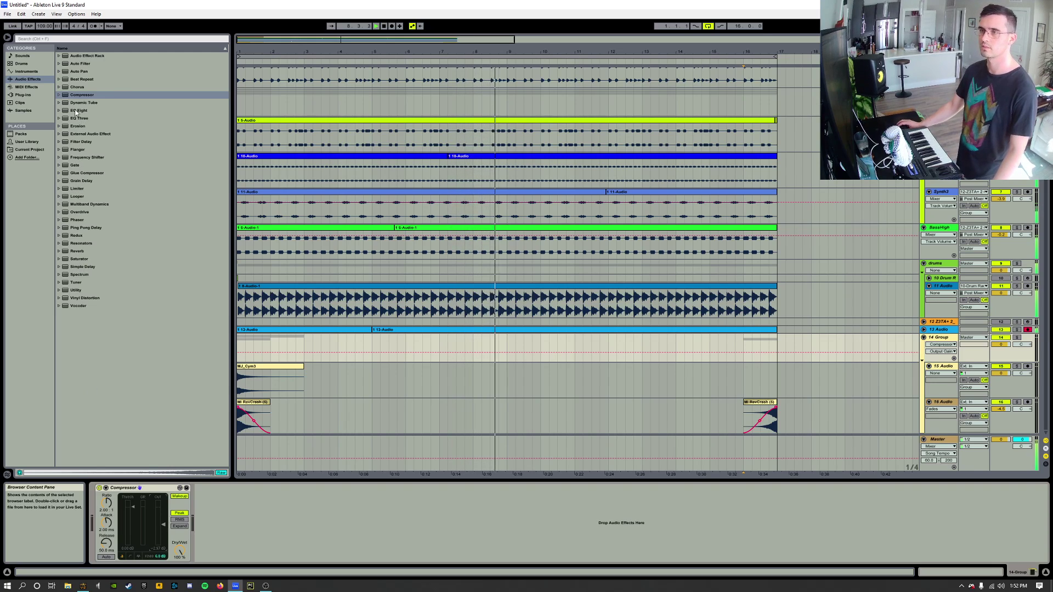
left_click_drag(66, 67, 239, 533)
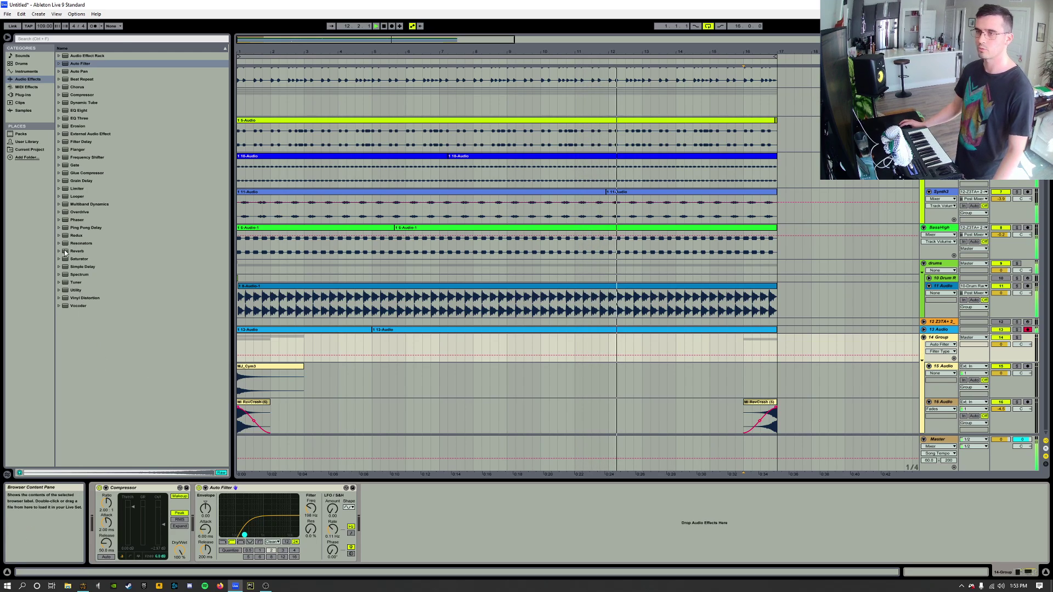
- Add a Reverb after the Auto Filter, group it into an Audio Effect Rack and create a second chain
left_click_drag(64, 250, 392, 489)
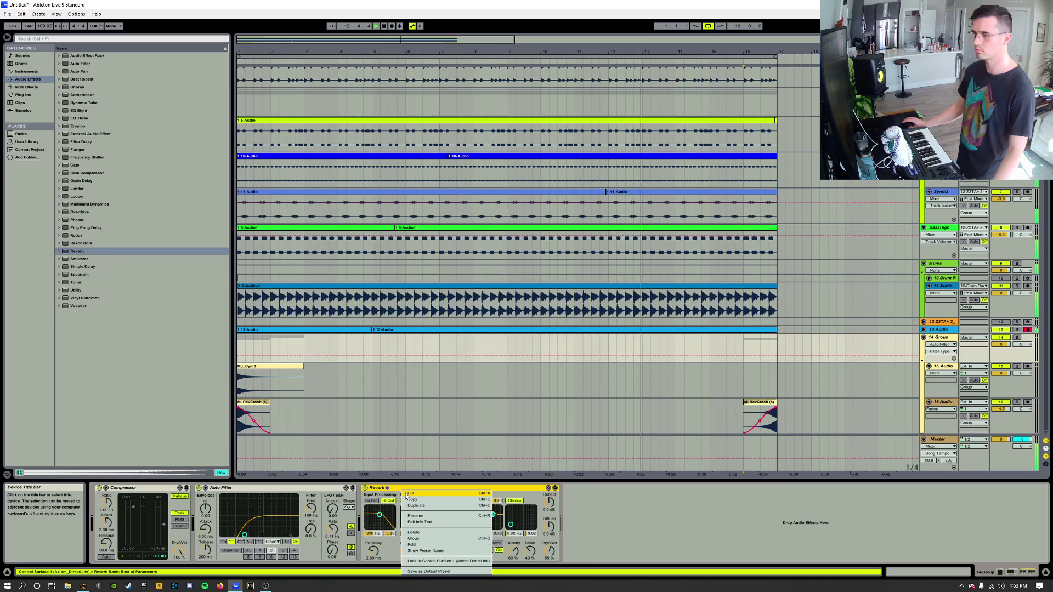
left_click(413, 538)
left_click(411, 529)
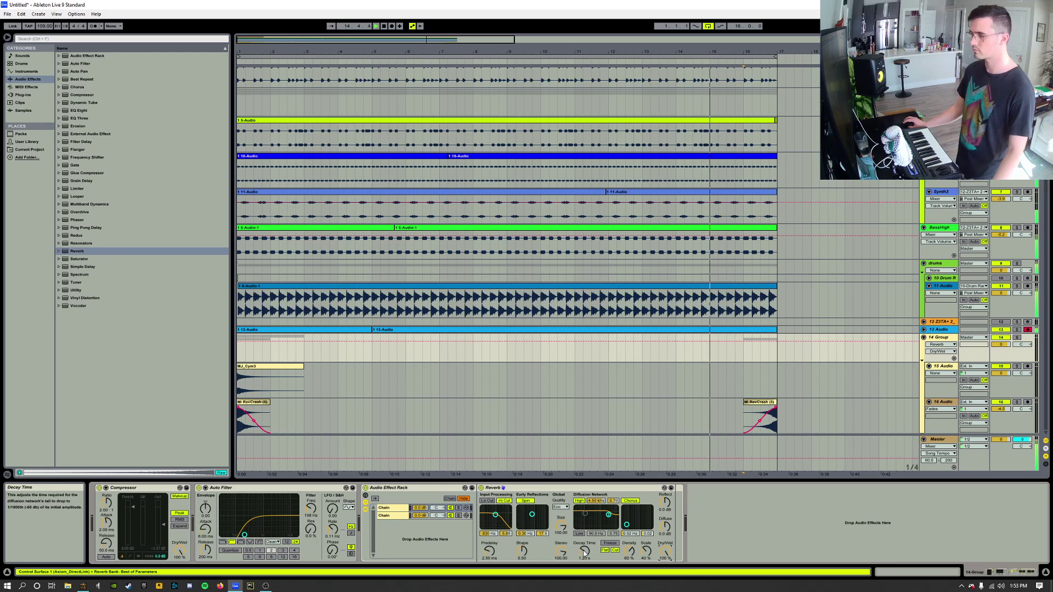
- Set the Reverb's decay time to 3.51 s, reduce its size and lower the rack's first chain volume
left_click_drag(584, 551, 560, 547)
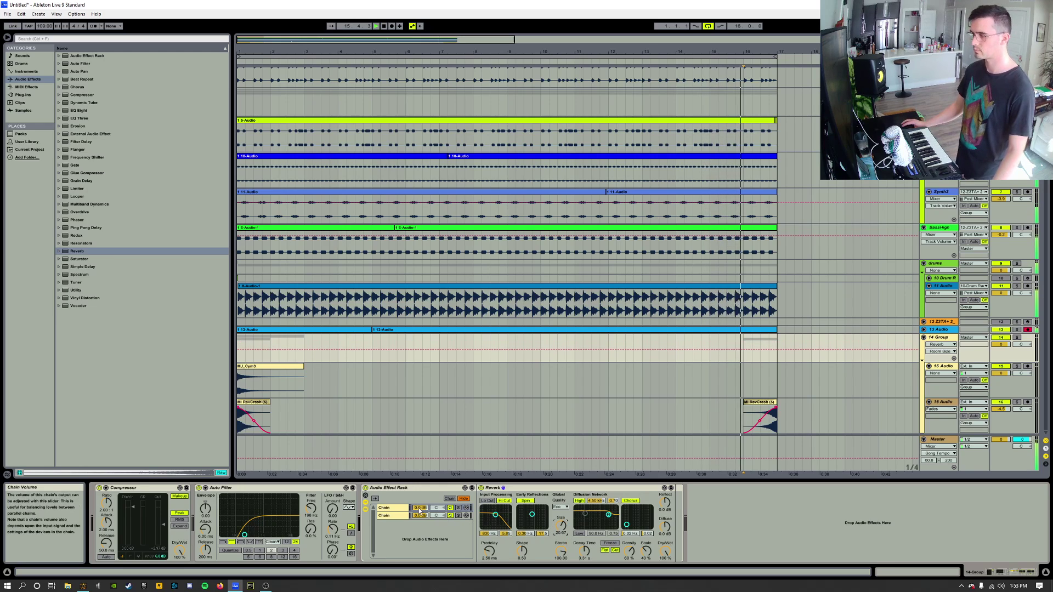
left_click_drag(420, 508, 420, 521)
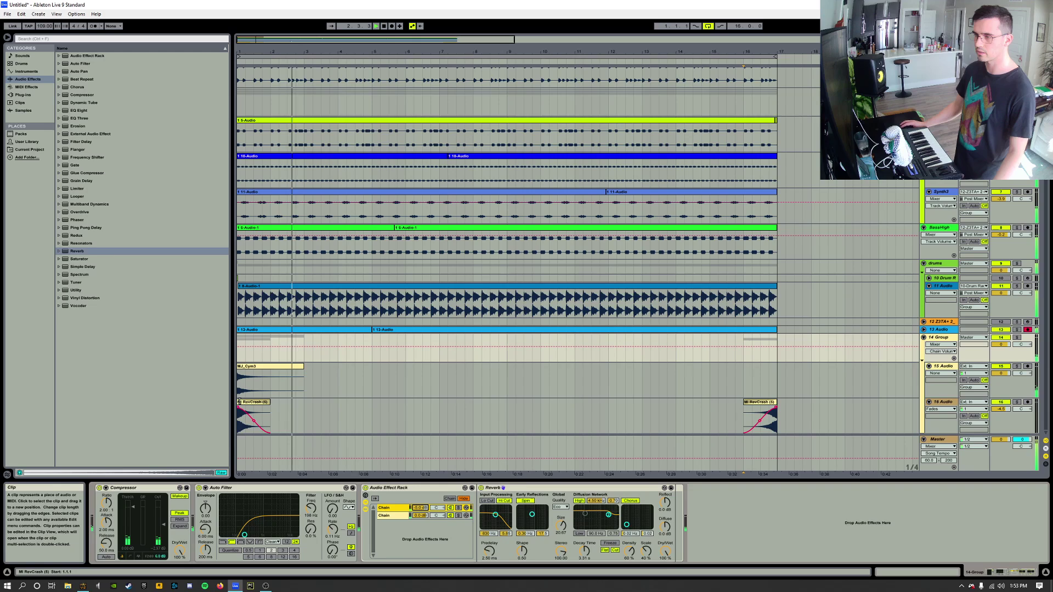
- Try a steeper fade-out curve on the RevCrash clip at bar 1 and delete that clip
left_click_drag(245, 404, 243, 423)
key("ctrl+z")
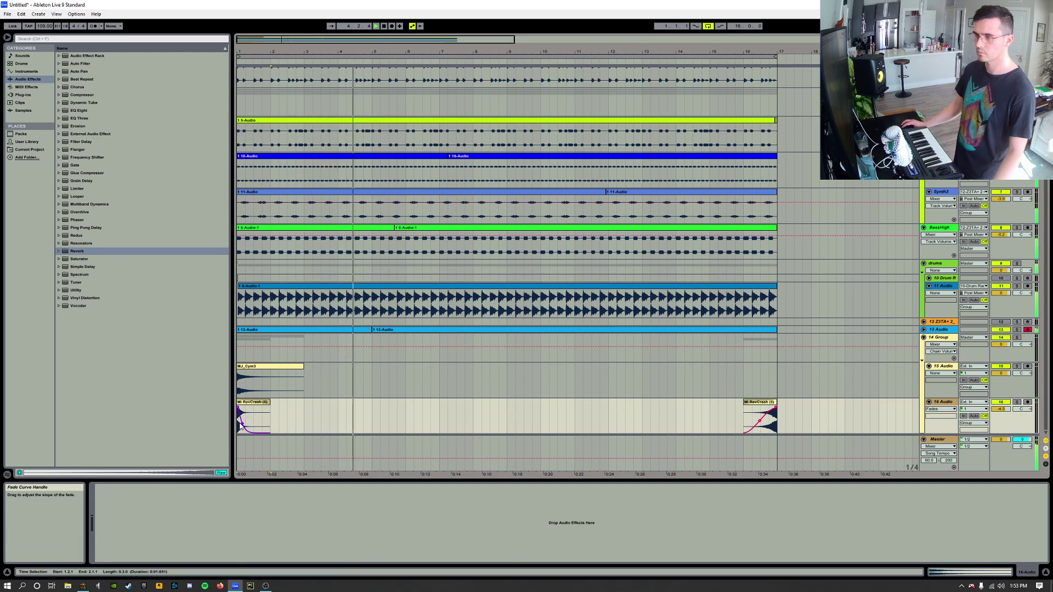
left_click(246, 421)
key("Delete")
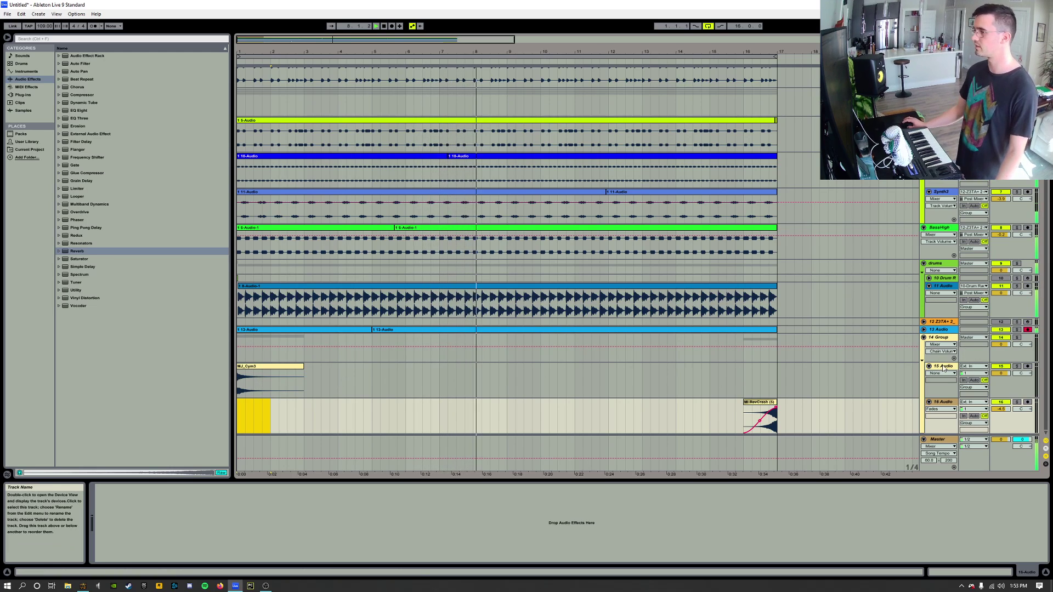
- Lower the volumes of the cymbal group and of the RevCrash track inside it
left_click(901, 372)
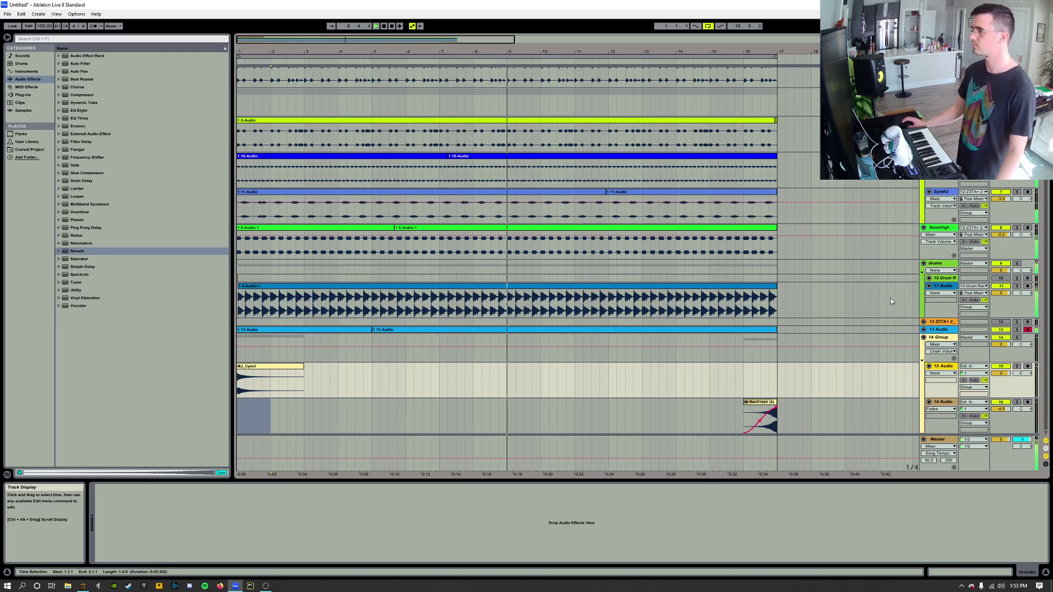
left_click_drag(1000, 344, 1000, 345)
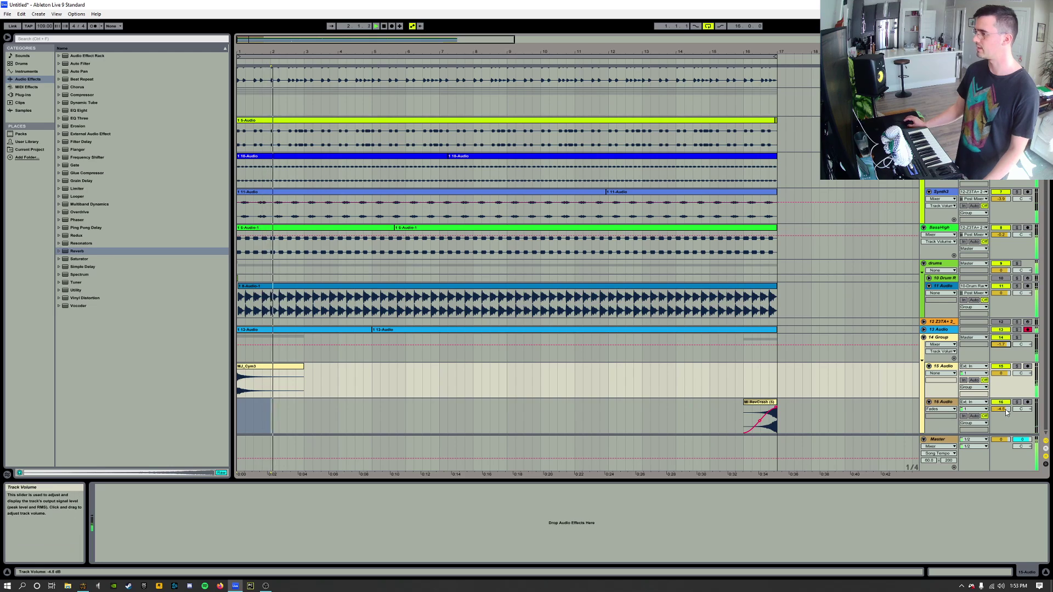
left_click_drag(1006, 410, 1006, 415)
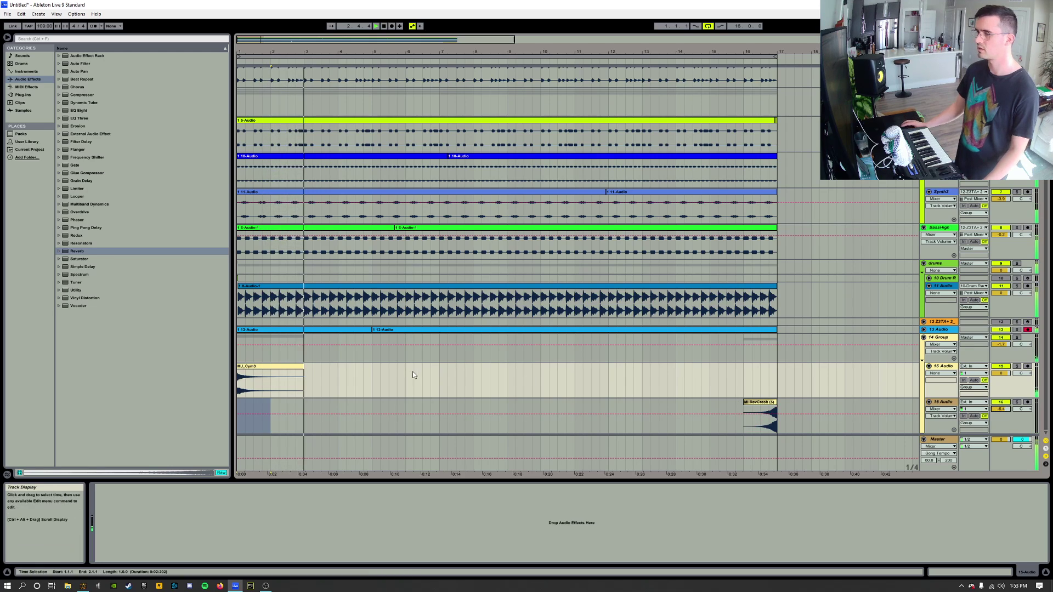
- Audition open hi-hat and short crash samples in the Drums library
left_click(938, 338)
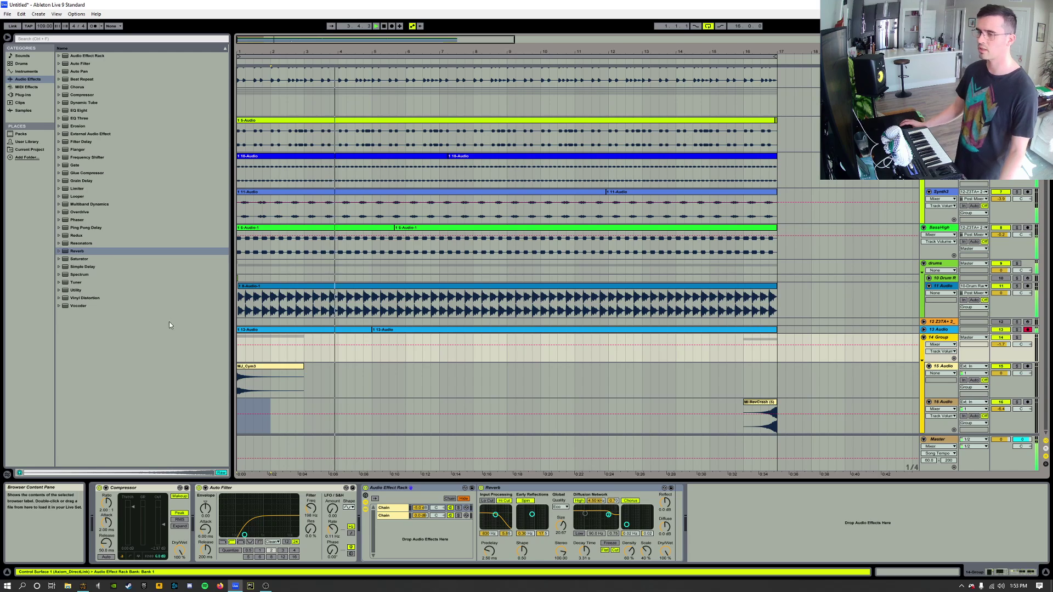
left_click(31, 87)
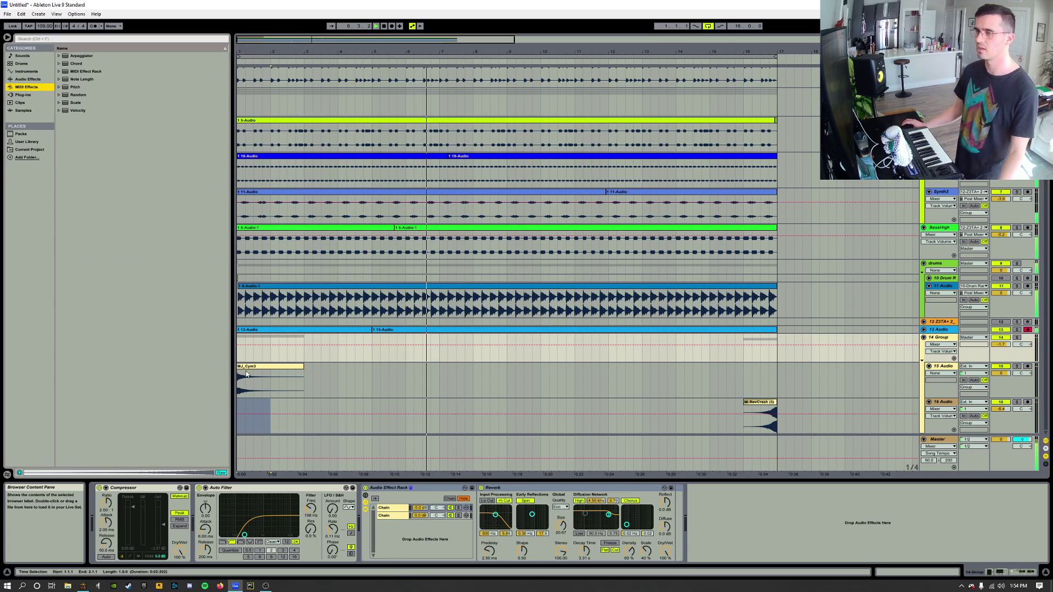
left_click(22, 111)
left_click(20, 64)
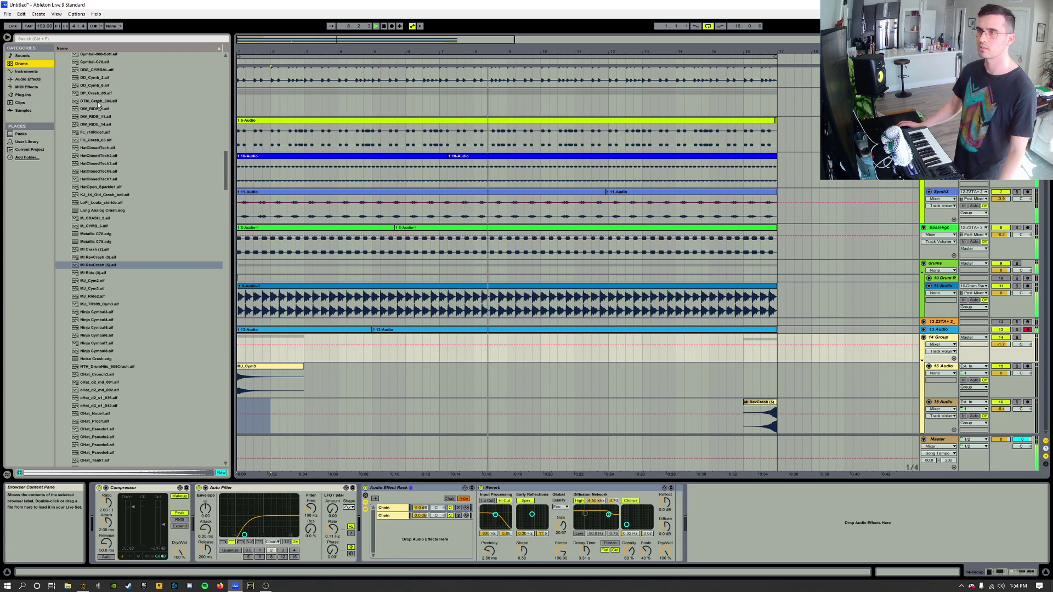
scroll(215, 189, "down", 3)
left_click(95, 243)
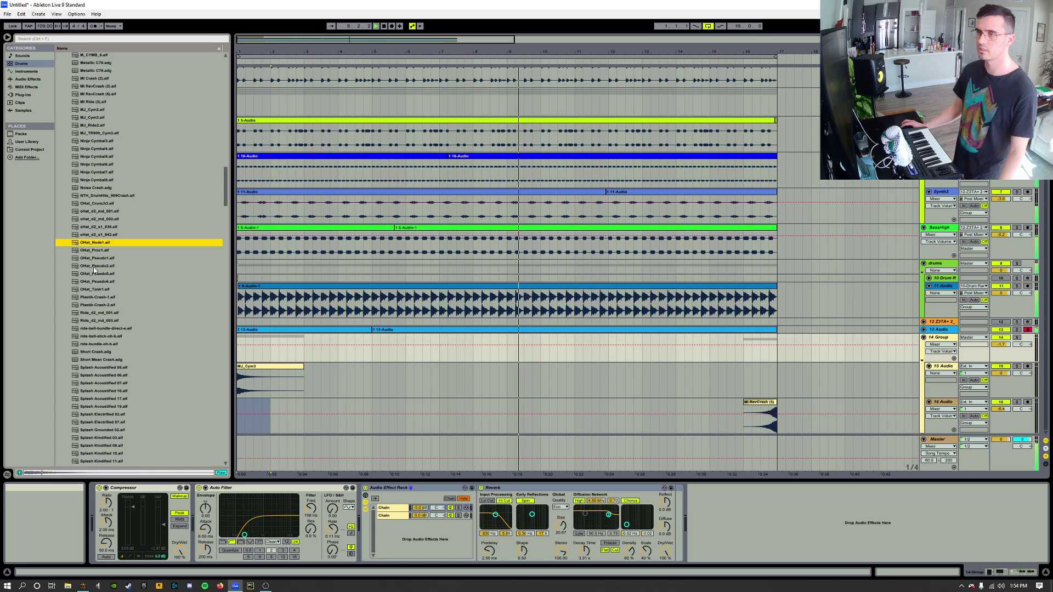
left_click(93, 274)
left_click(93, 296)
left_click(93, 282)
left_click(96, 266)
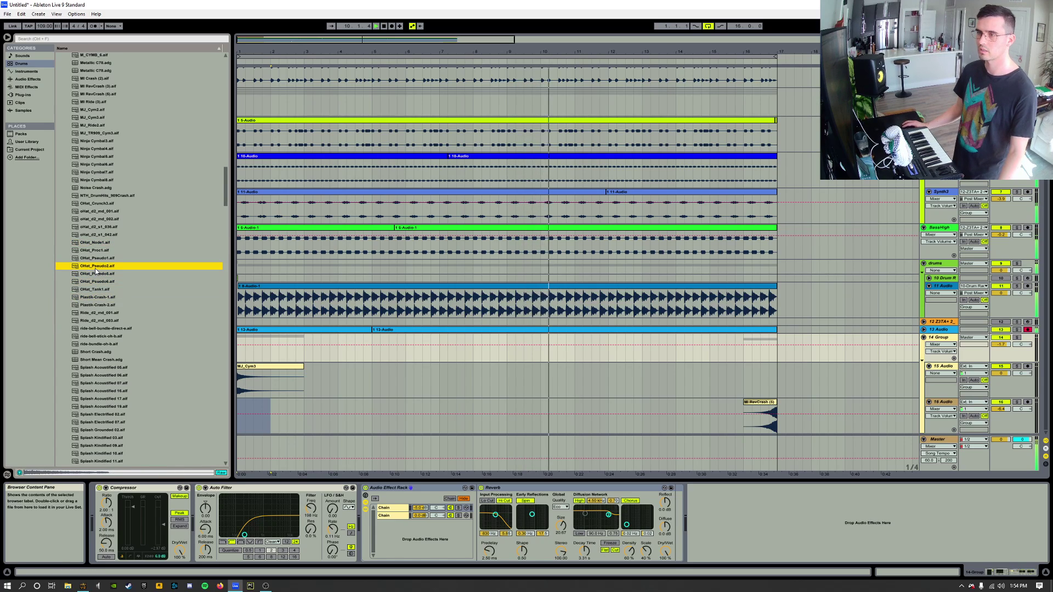
left_click(96, 258)
left_click(102, 359)
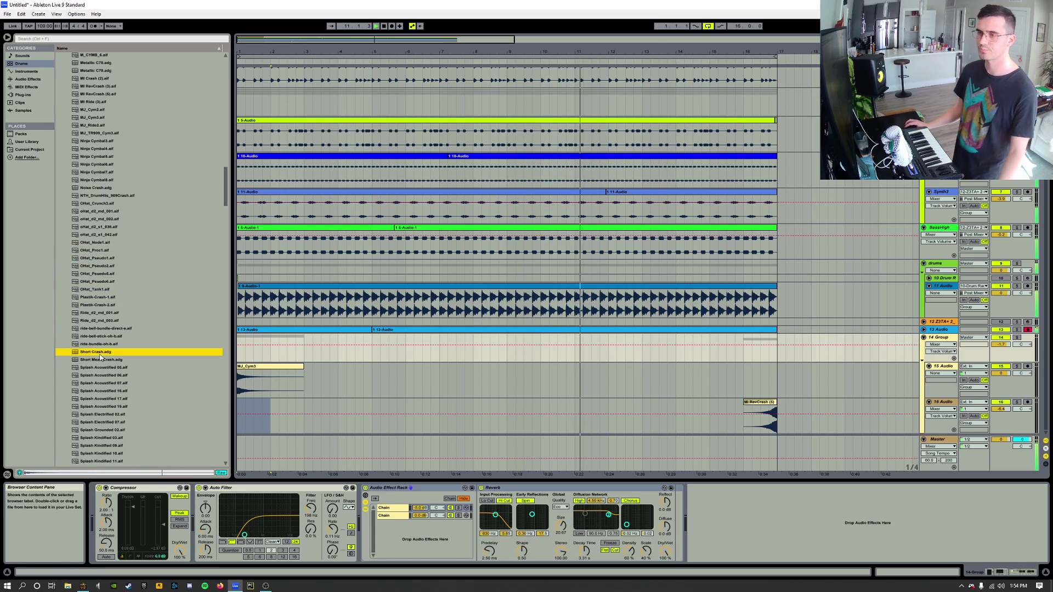
- Place the Splash Acoustified 06 sample at bar 1 of track 16 and delete that track's RevCrash clip at bar 16
left_click(101, 367)
key("Down")
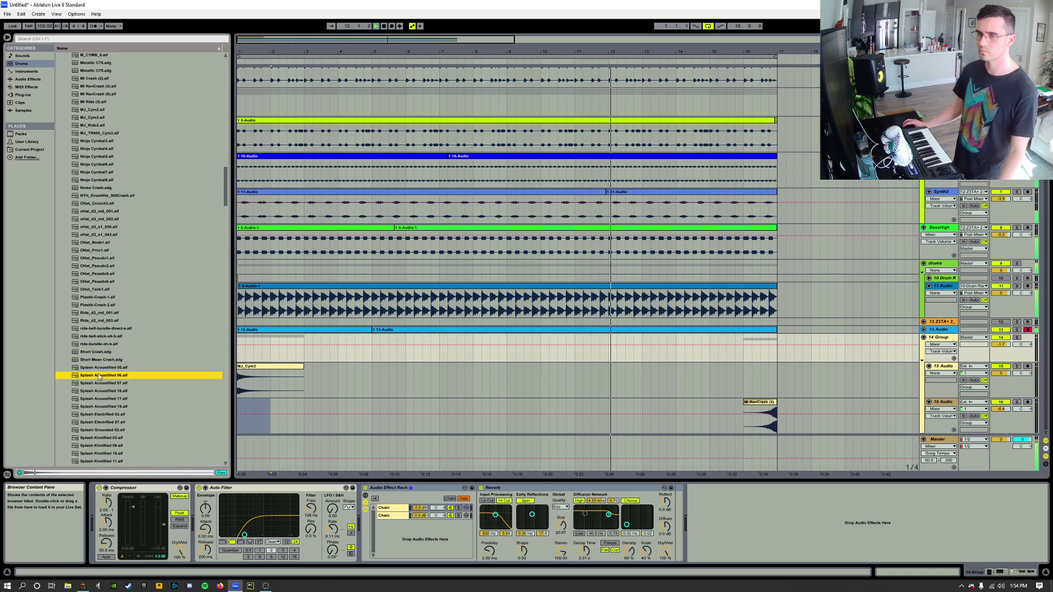
left_click_drag(75, 377, 242, 409)
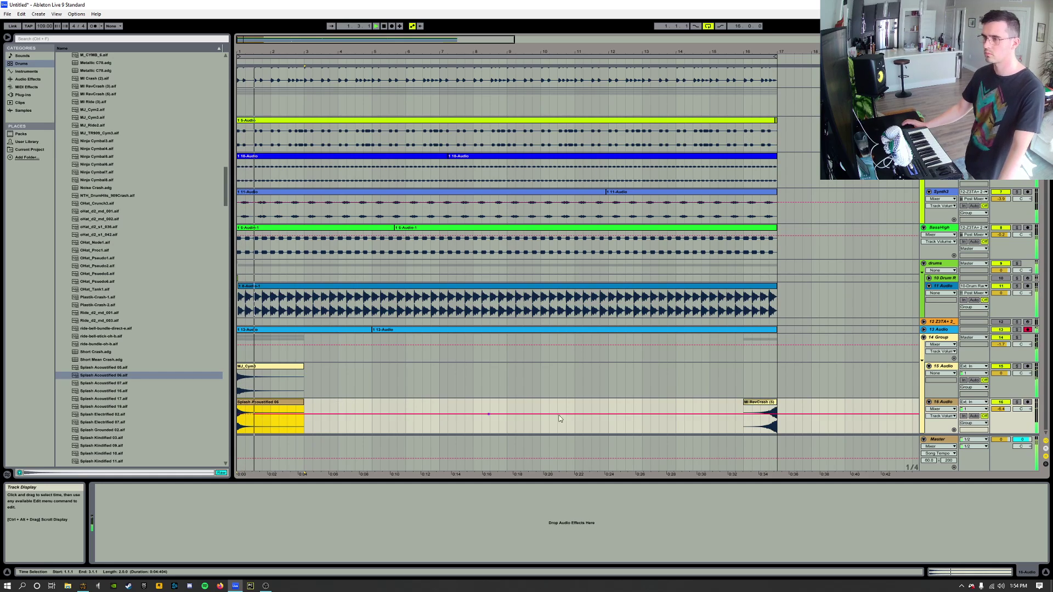
left_click(762, 404)
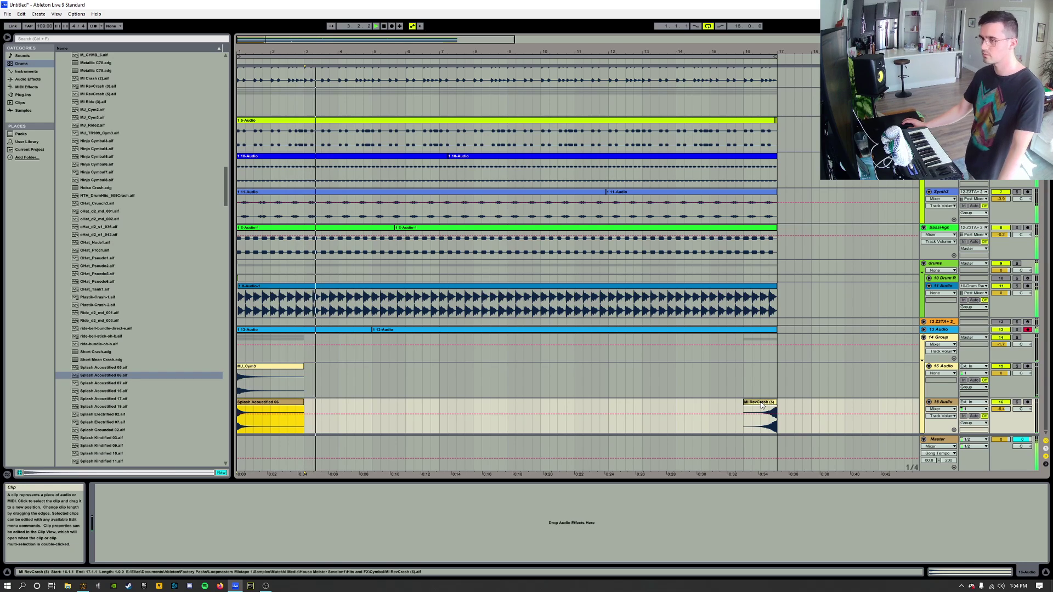
left_click(759, 404)
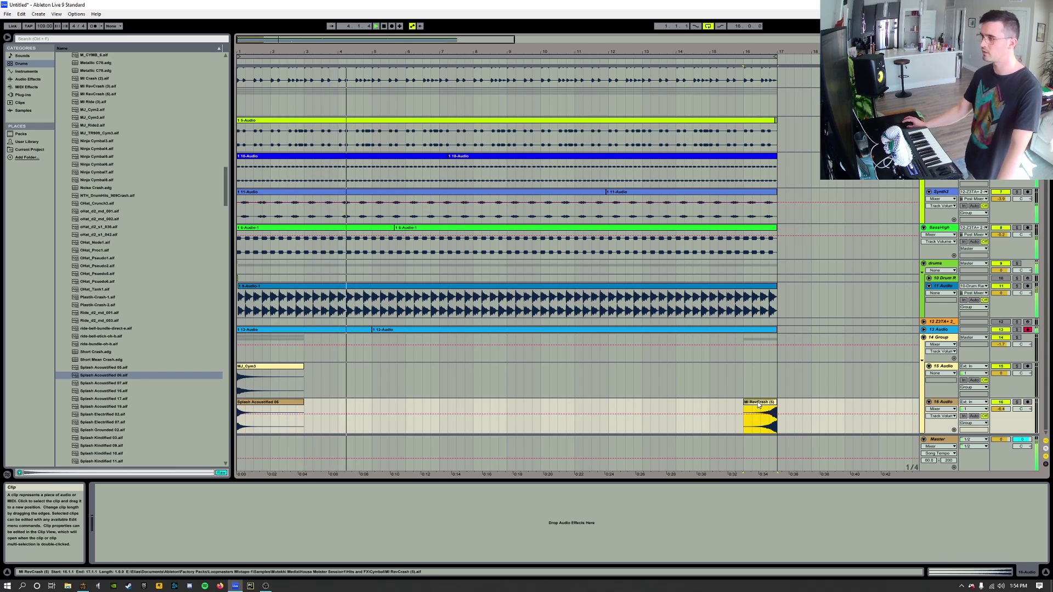
key("Delete")
- Duplicate the Splash Acoustified 06 clip to bar 3 and reverse the copy
left_click(270, 402)
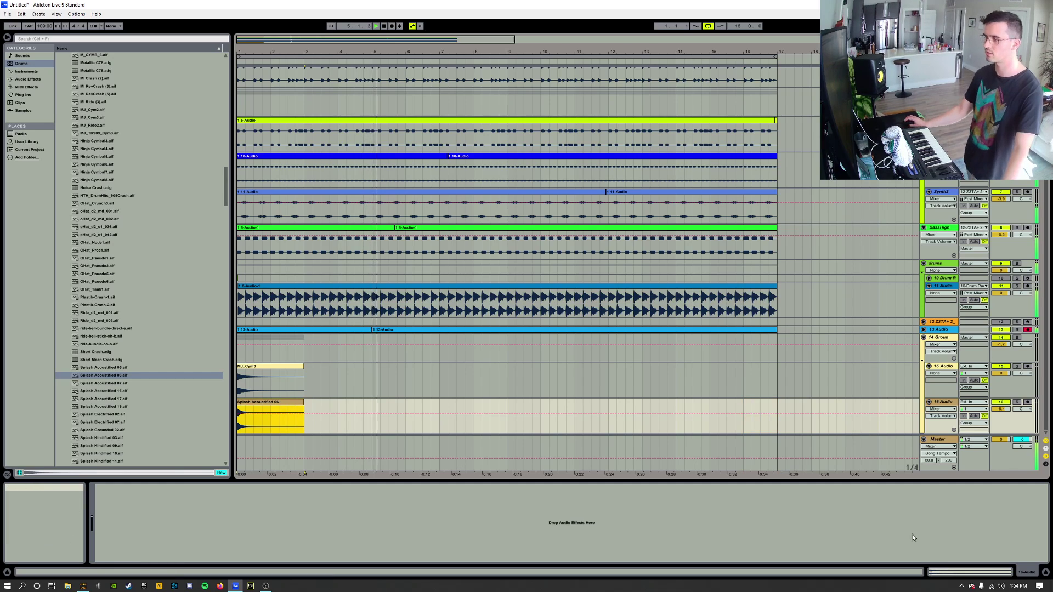
double_click(264, 403)
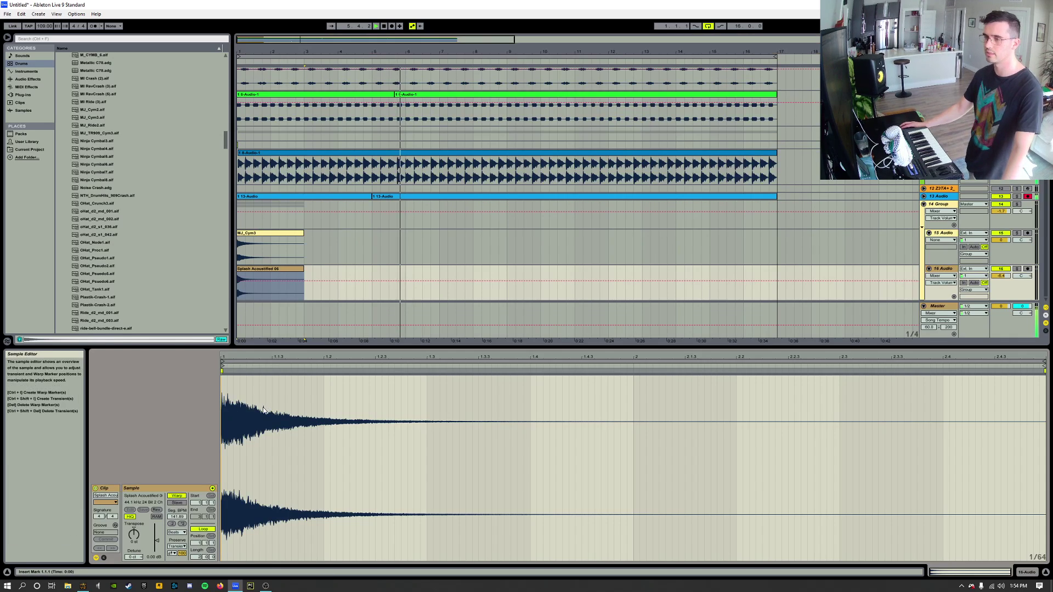
left_click(300, 291)
key("ctrl+d")
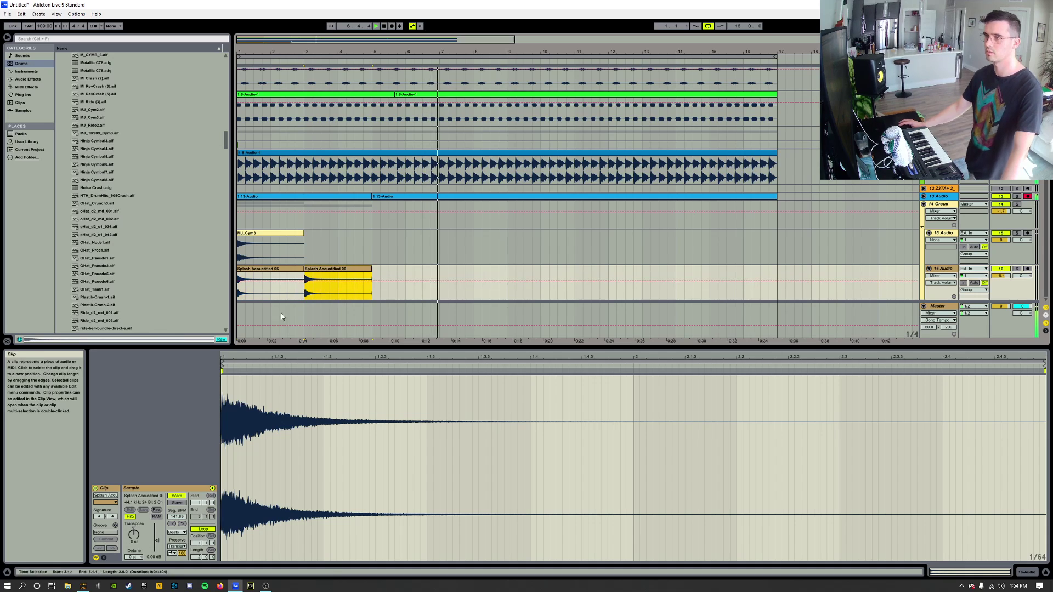
left_click(156, 511)
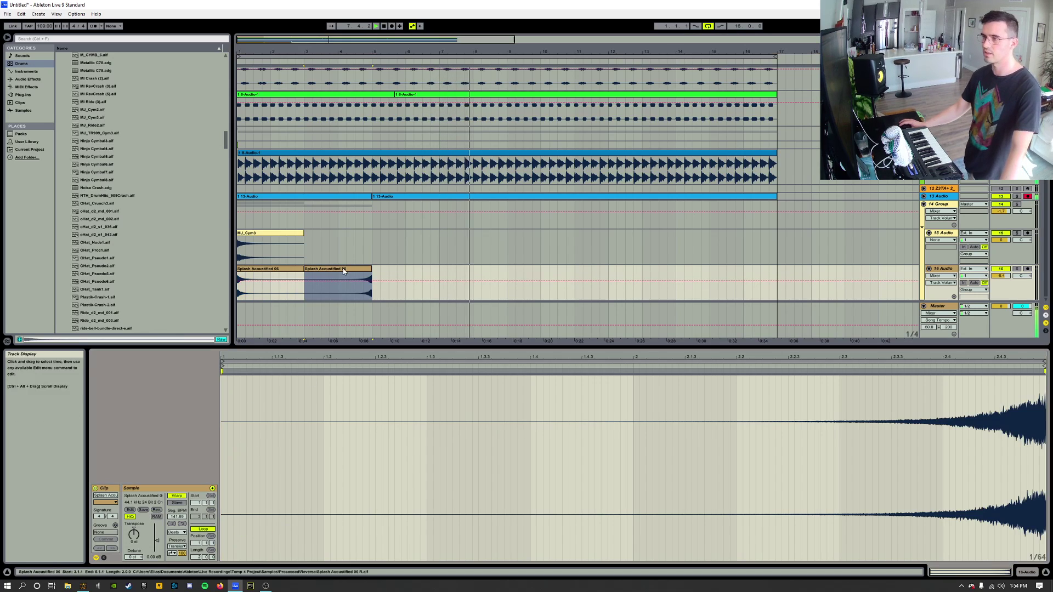
- Move the reversed splash clip to bar 15 and give it a full-length, late-rising fade-in
left_click_drag(320, 284, 742, 275)
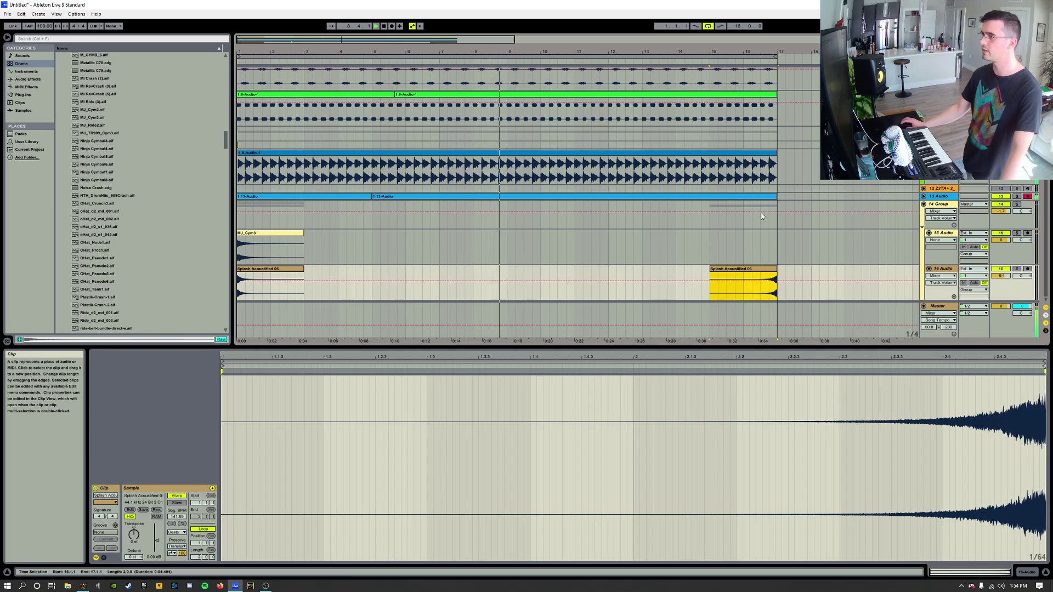
right_click(720, 272)
right_click(720, 282)
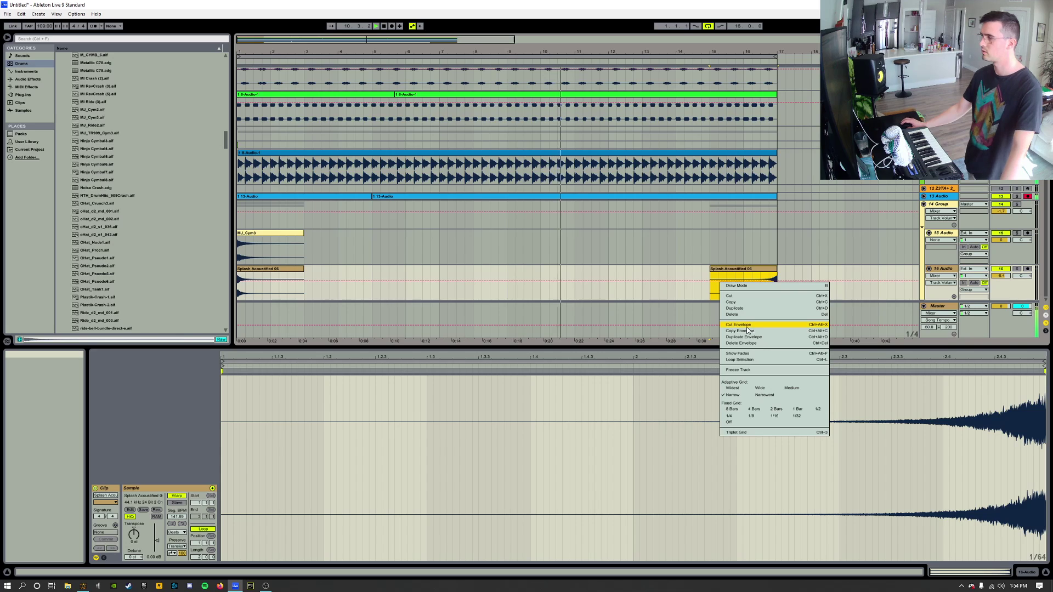
left_click(738, 354)
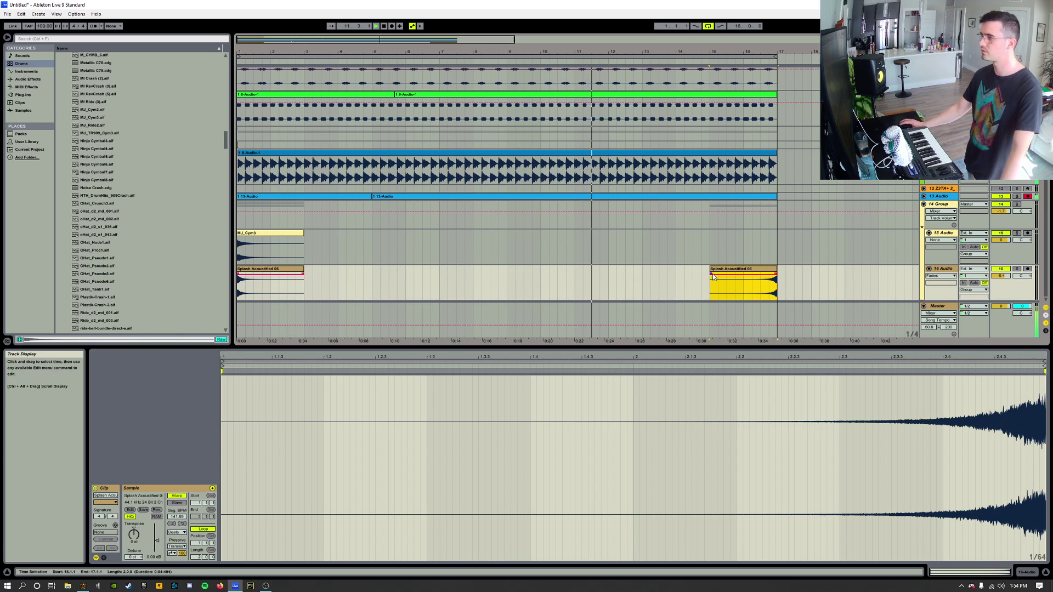
left_click_drag(742, 287, 762, 293)
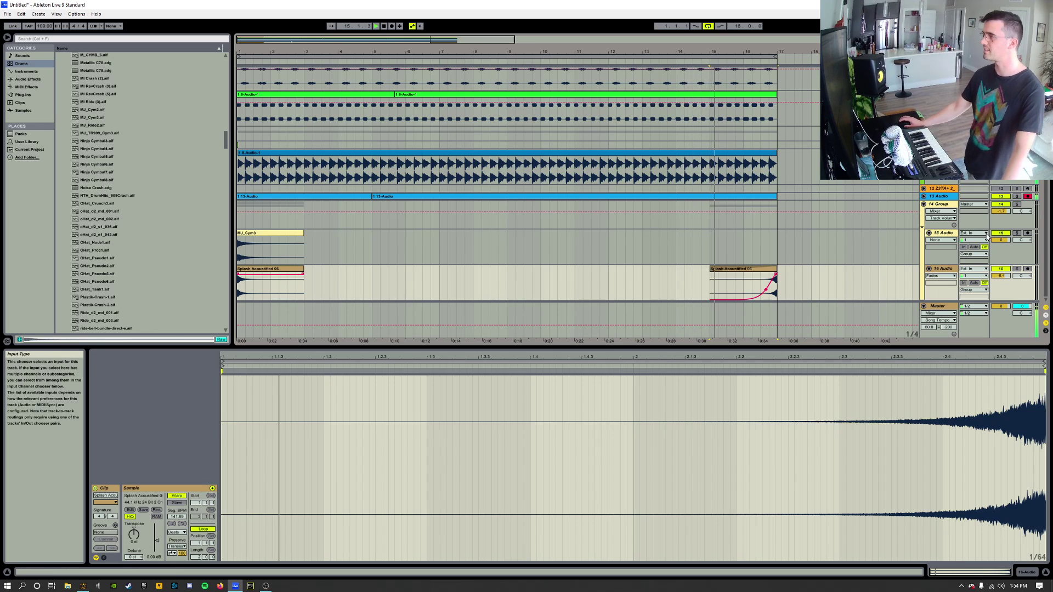
- Adjust the volumes of the cymbal group and the splash track, and ease the reversed splash's fade-in into a gentler S-curve
left_click_drag(998, 212, 998, 218)
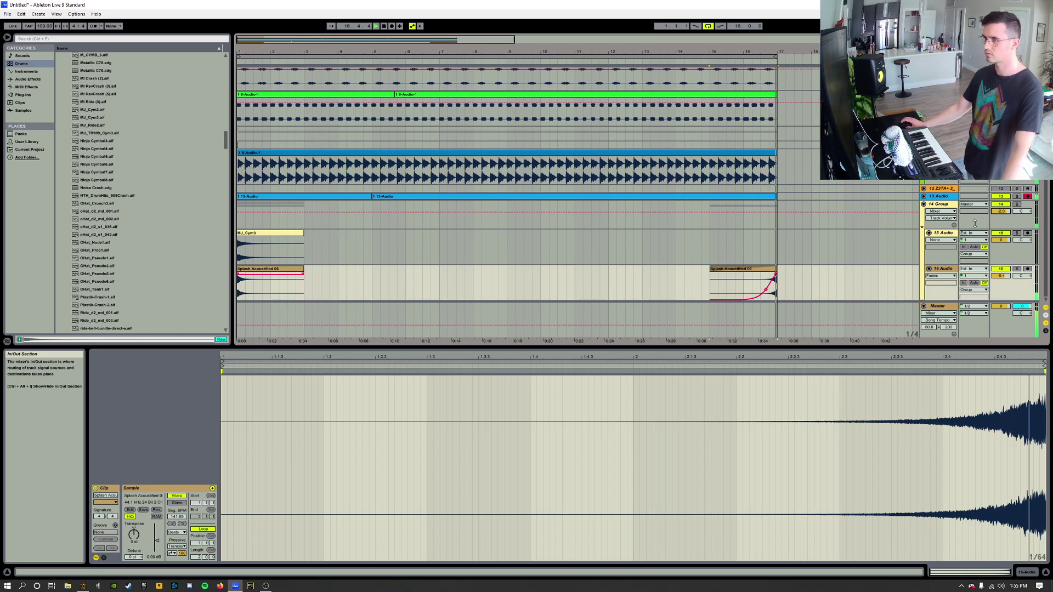
left_click_drag(766, 290, 745, 291)
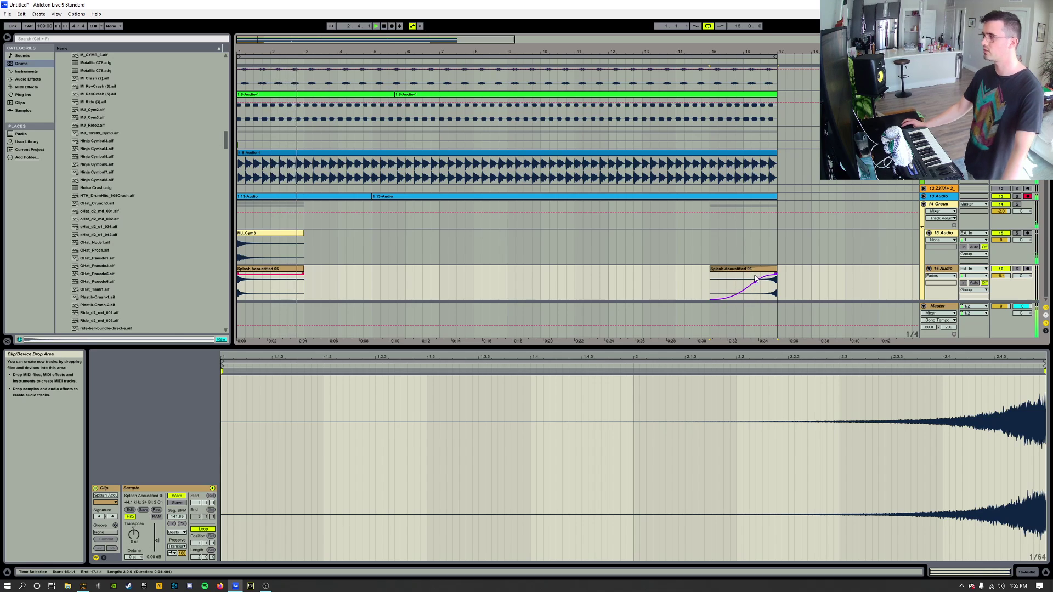
left_click(741, 270)
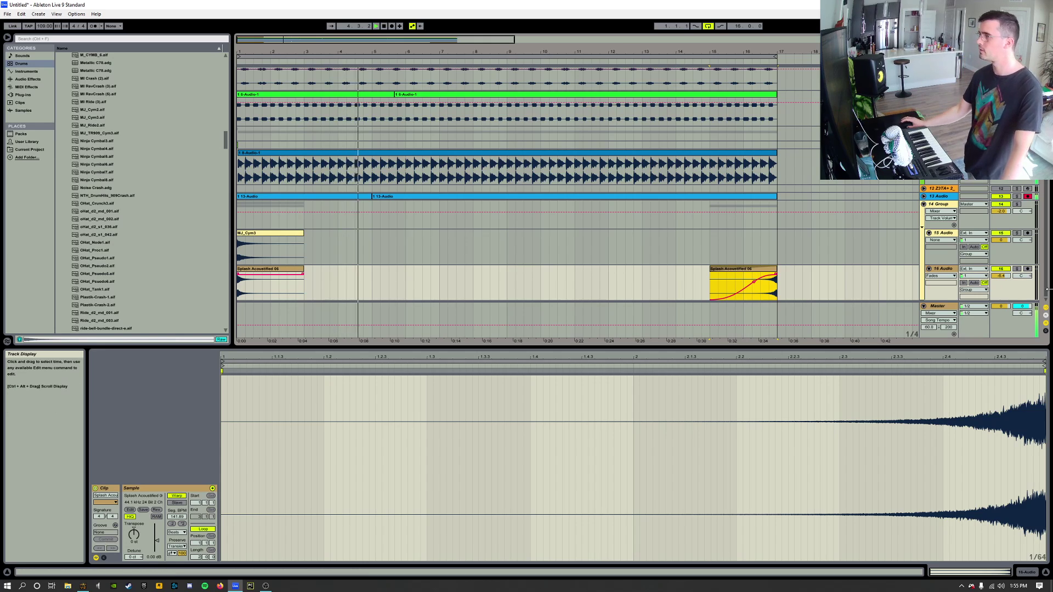
left_click_drag(1003, 279, 1003, 278)
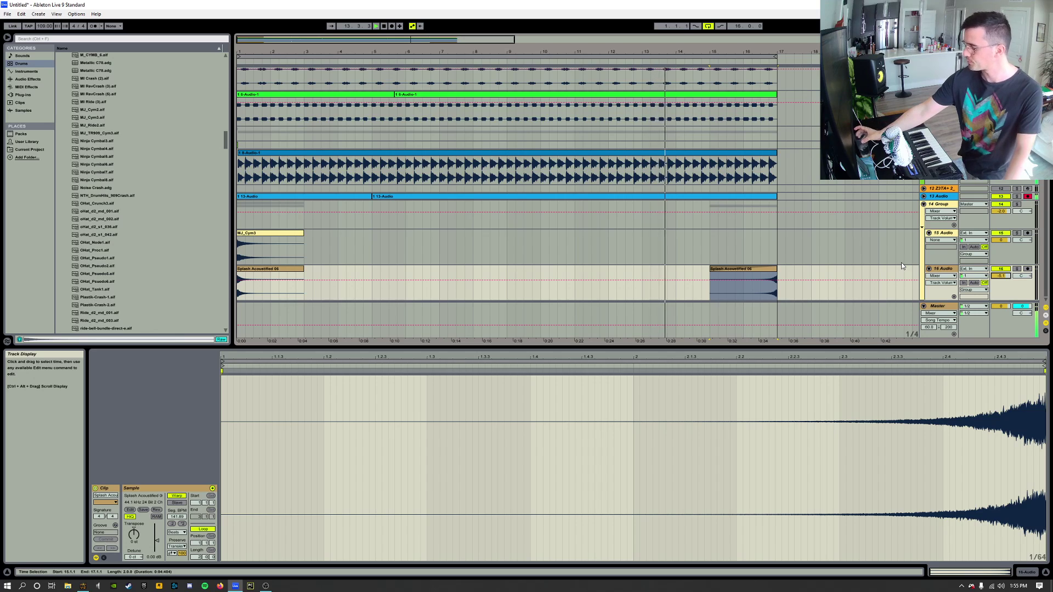
- Show the fades on the reversed splash clip and try shortening its fade-in to about one and a half bars
left_click(938, 205)
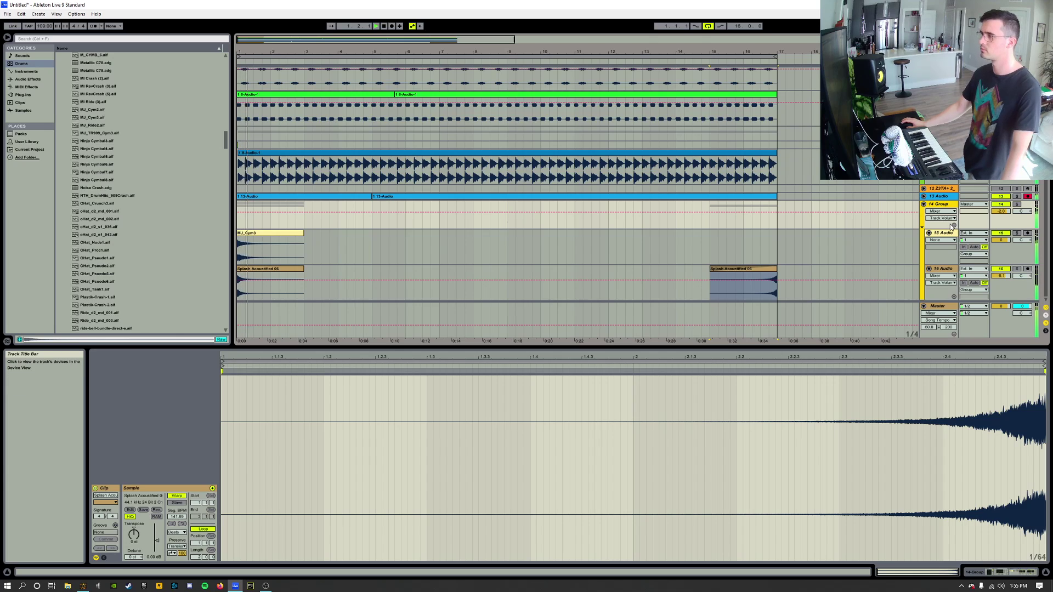
left_click(757, 277)
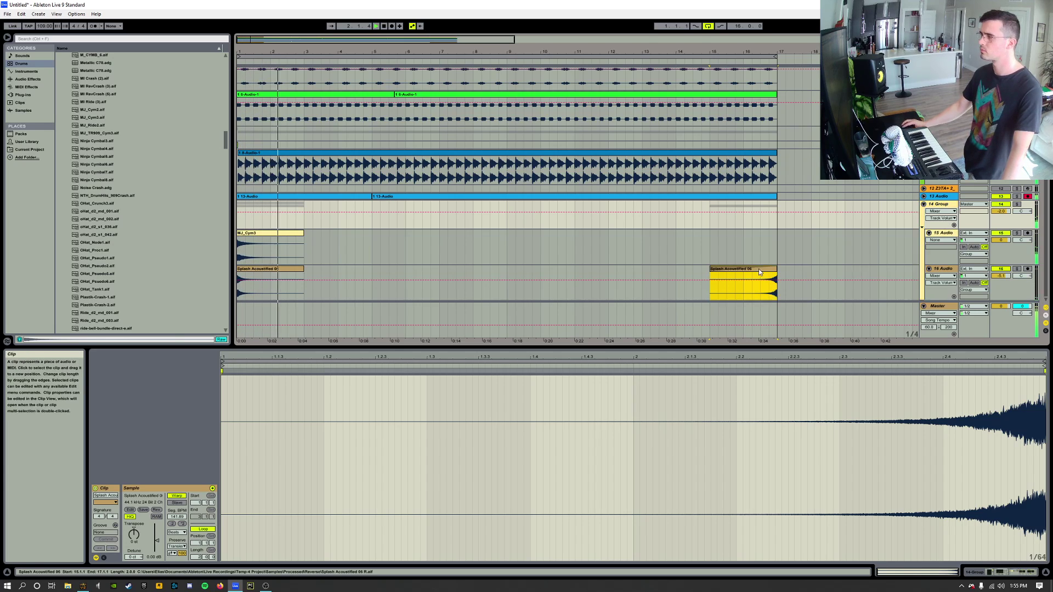
right_click(746, 277)
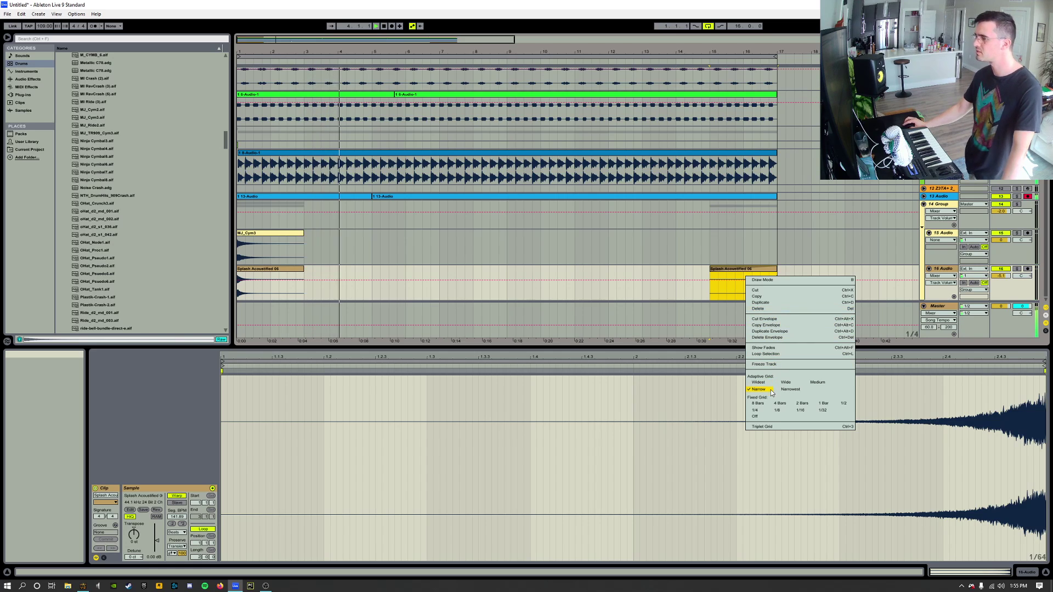
left_click(766, 348)
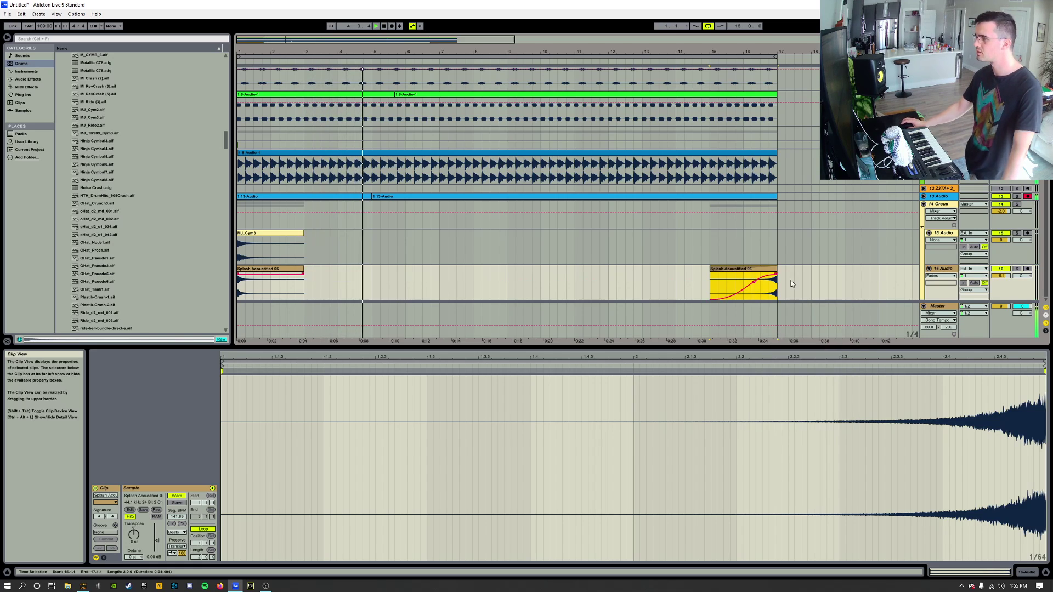
left_click(759, 274)
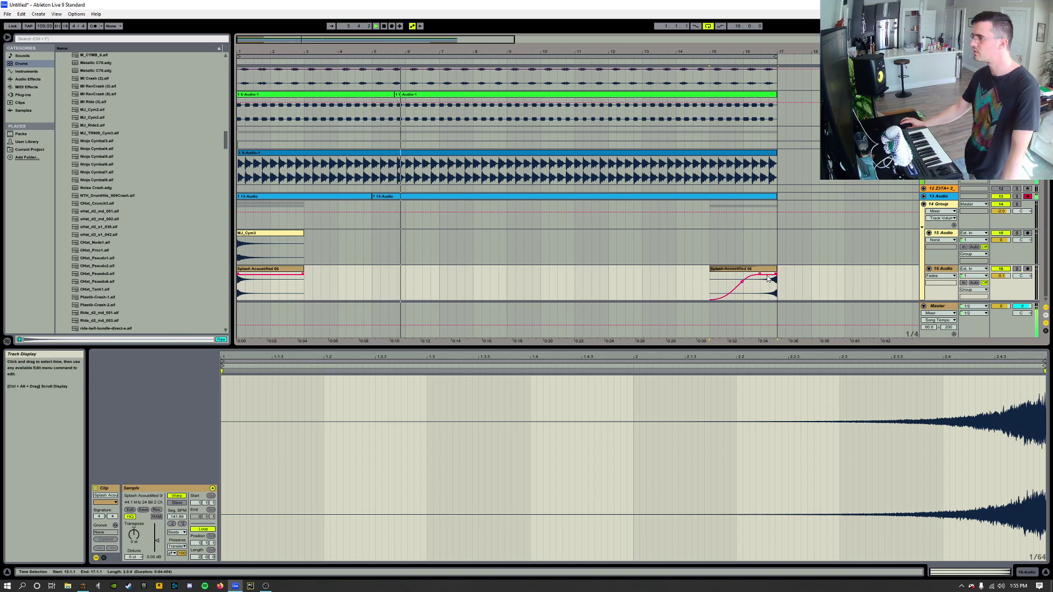
left_click_drag(776, 274, 765, 275)
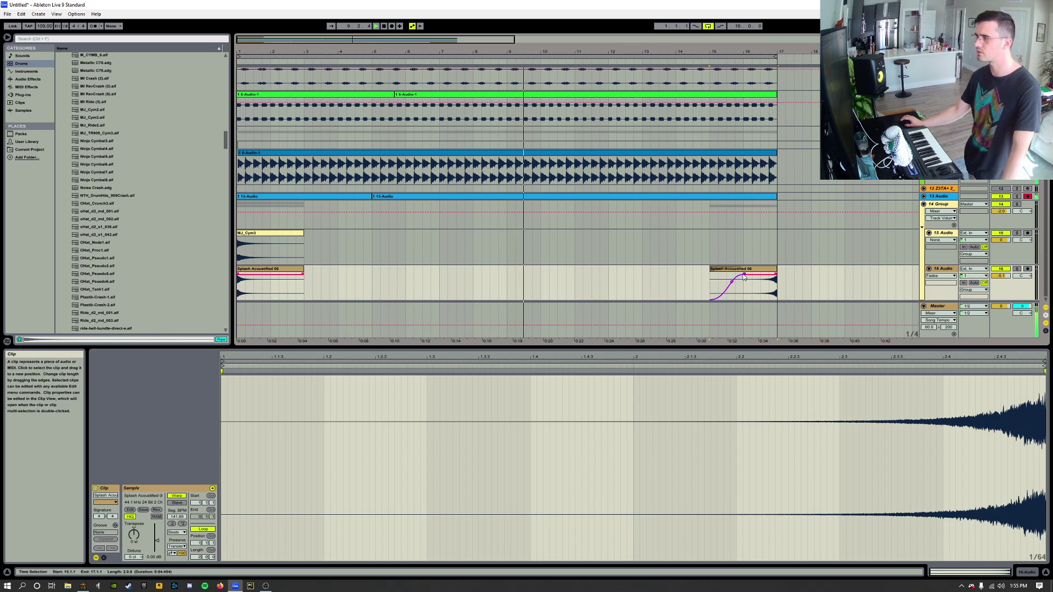
left_click_drag(744, 277, 766, 278)
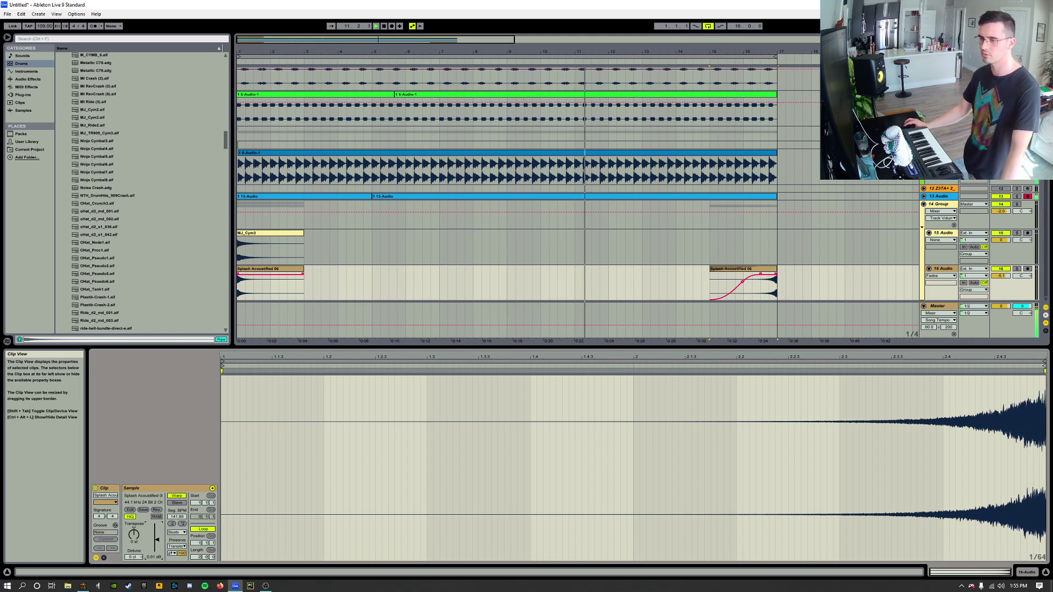
- Remove the fade-in from the reversed splash clip at bar 15
left_click(1029, 572)
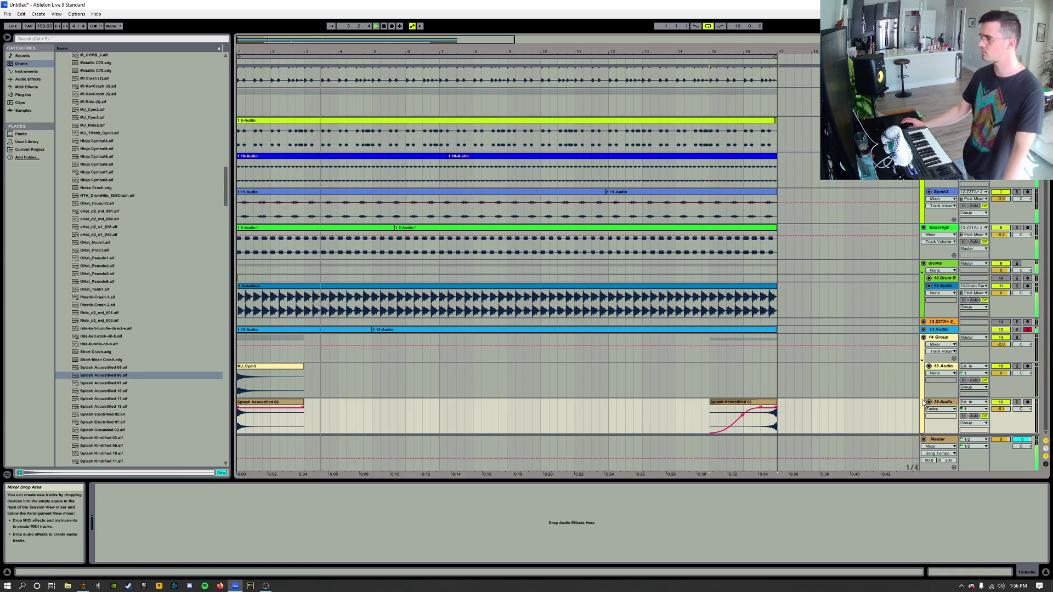
left_click(770, 416)
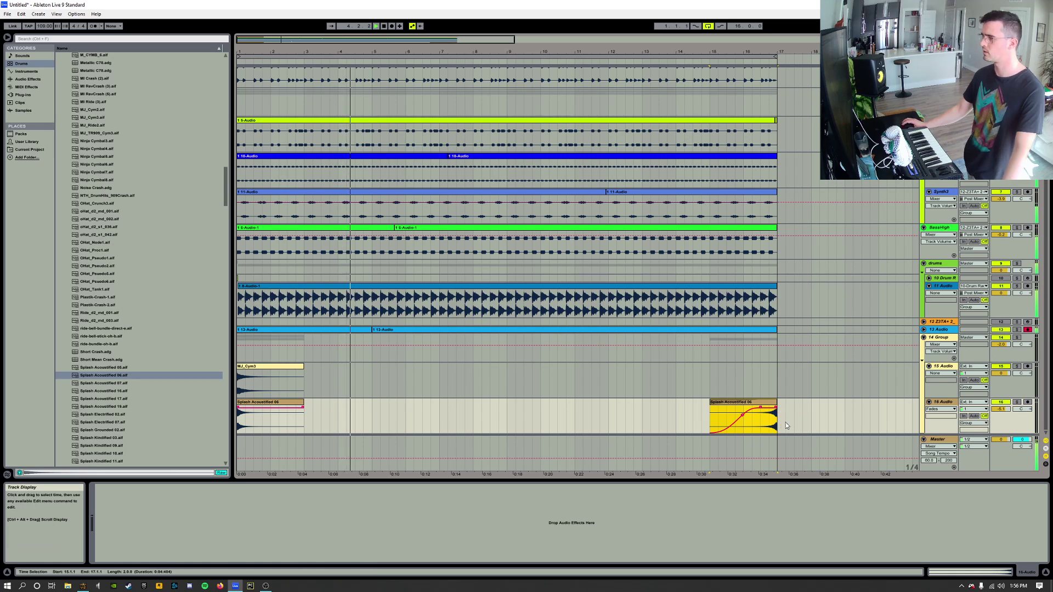
left_click(962, 572)
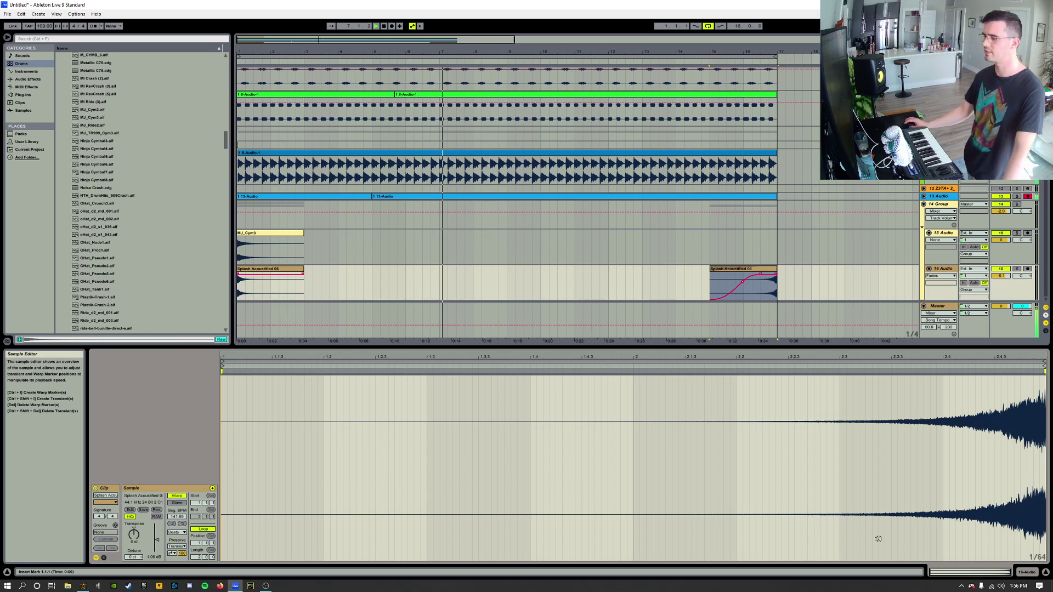
key("shift+Tab")
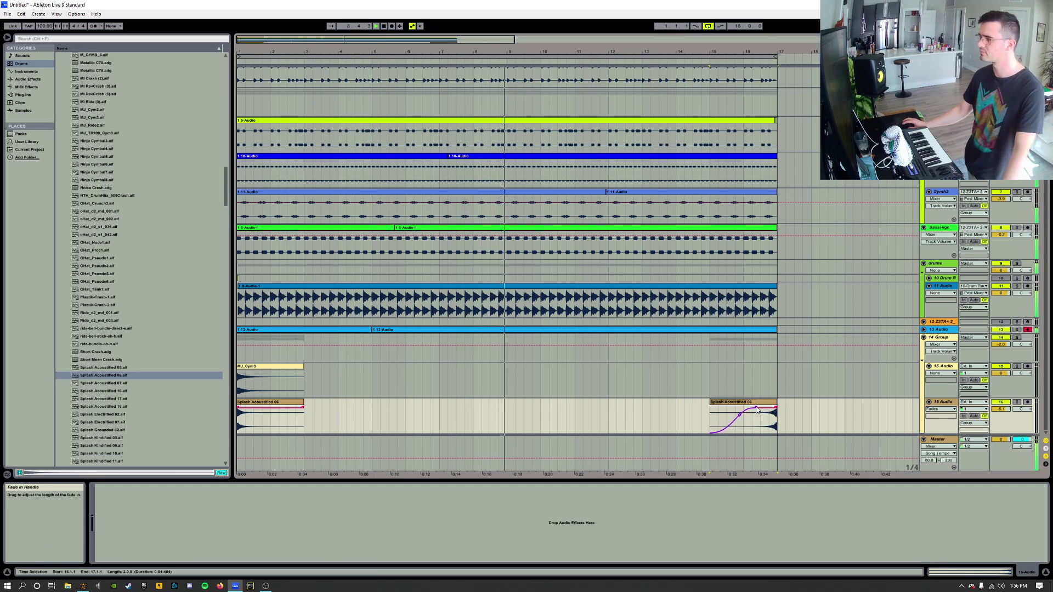
left_click_drag(761, 409, 710, 410)
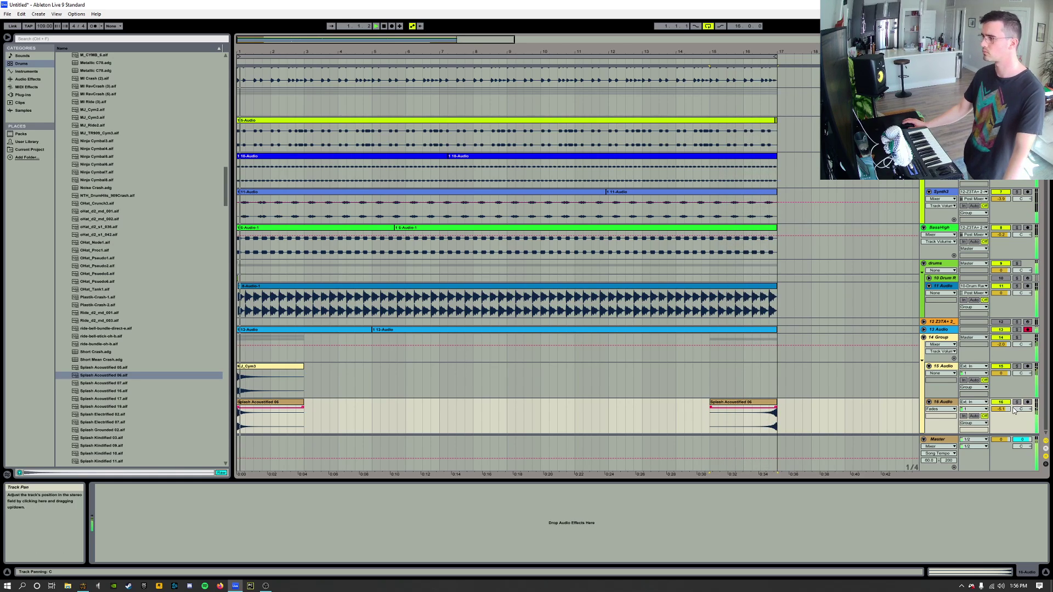
left_click(765, 408)
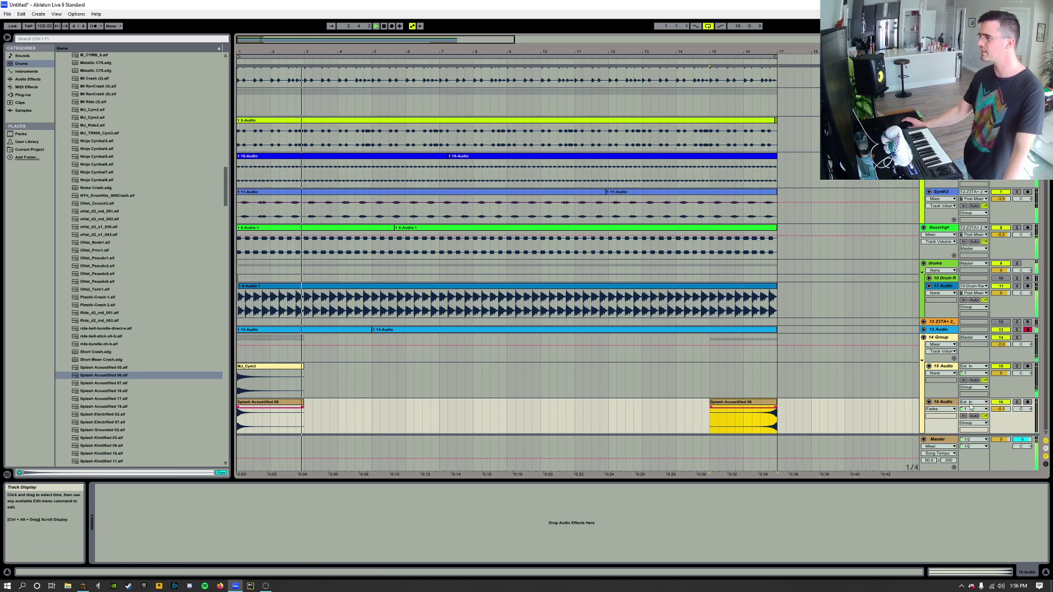
- Solo the splash track, play the reversed splash clip at bar 15 and show its sample waveform
key("space")
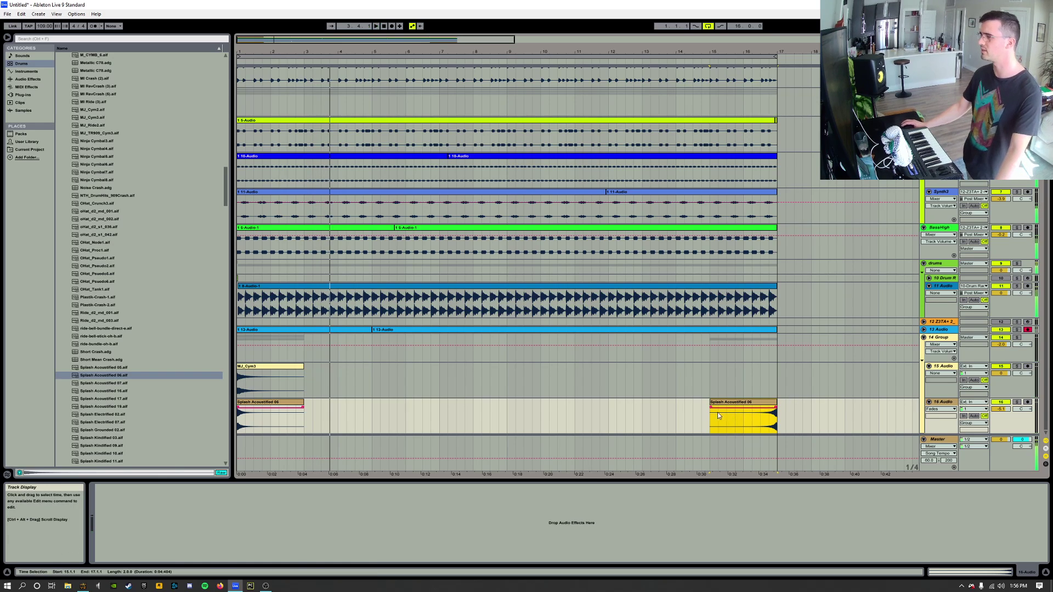
left_click(718, 414)
left_click(1017, 402)
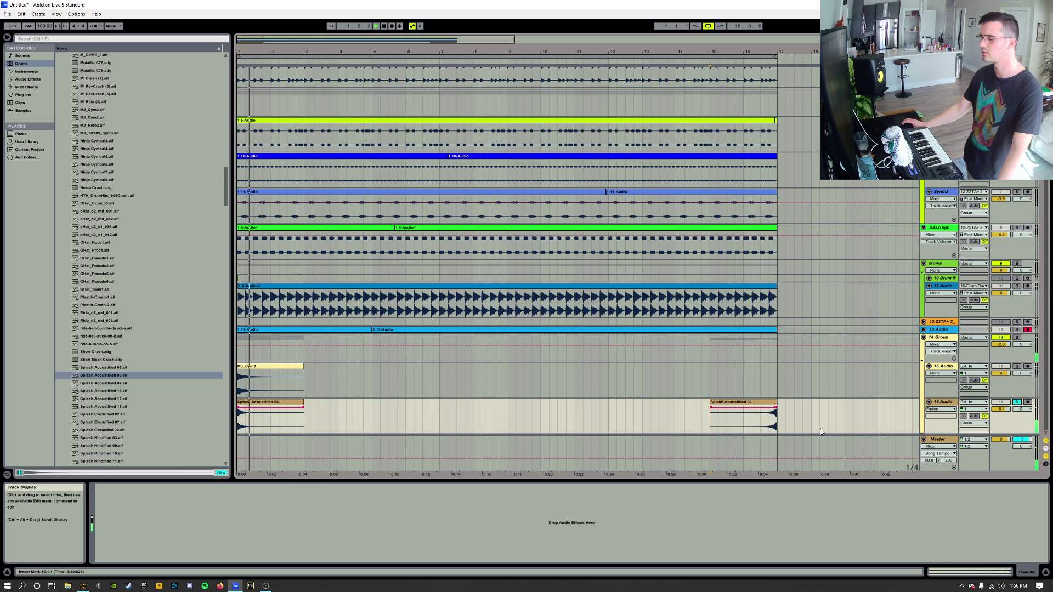
key("space")
left_click_drag(778, 422, 711, 422)
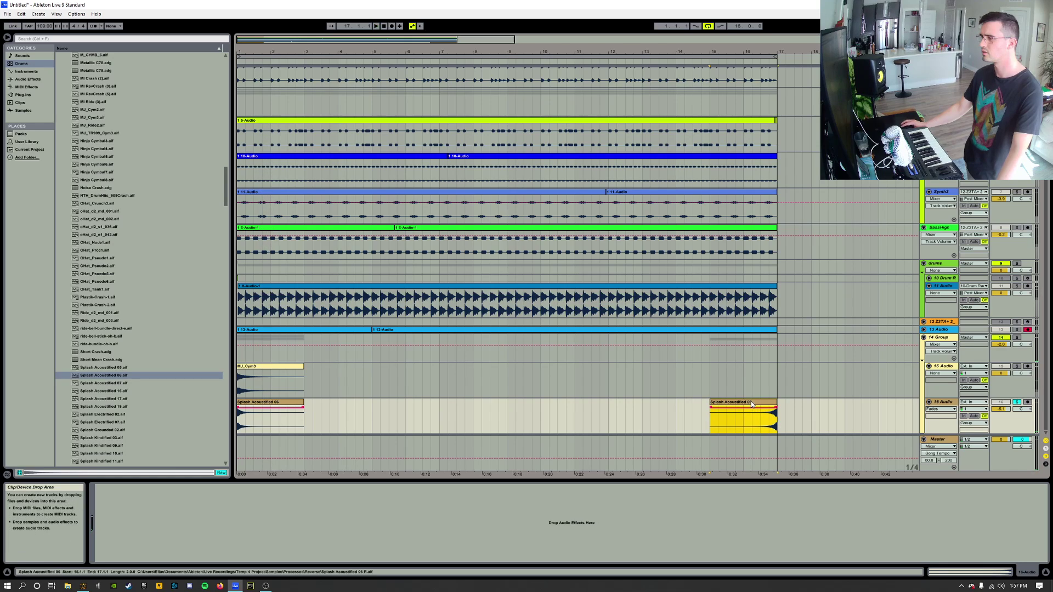
left_click(954, 572)
key("space")
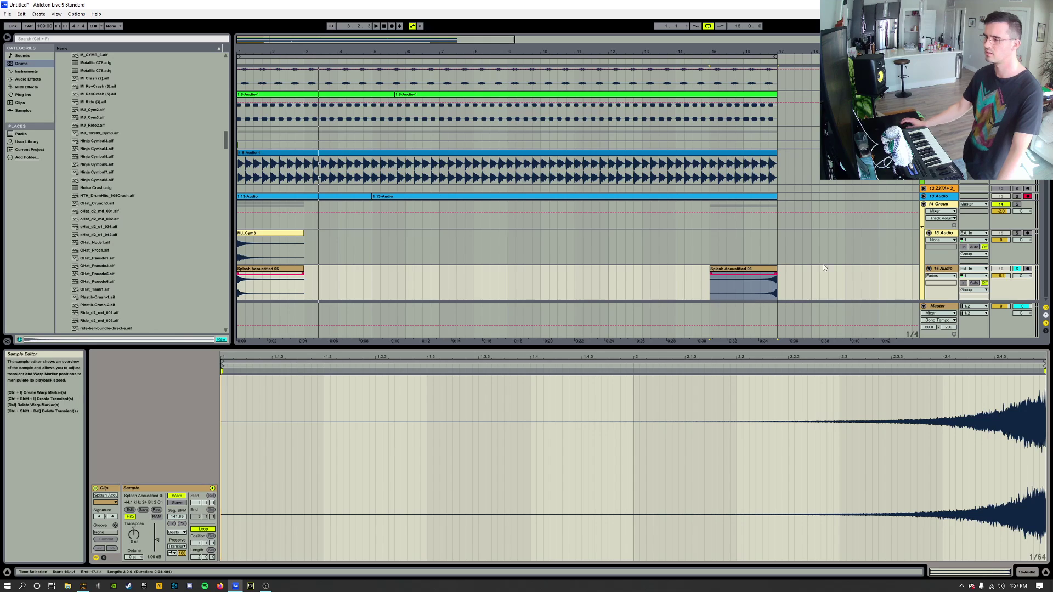
- Unsolo the splash track and move the reversed splash clip half a bar later, to start at 15.3
left_click(1017, 269)
key("space")
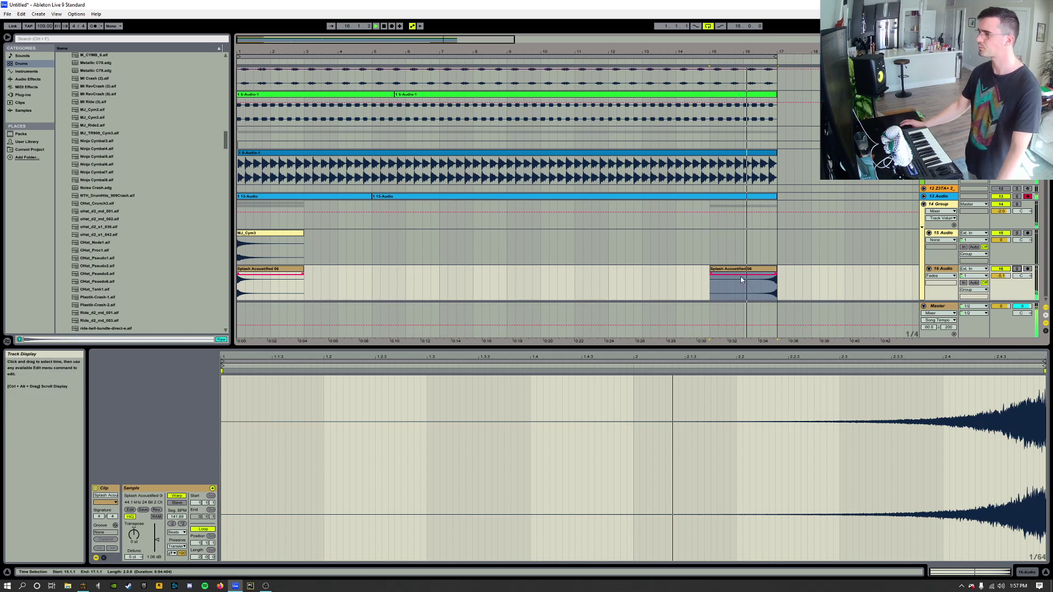
left_click_drag(740, 270, 761, 283)
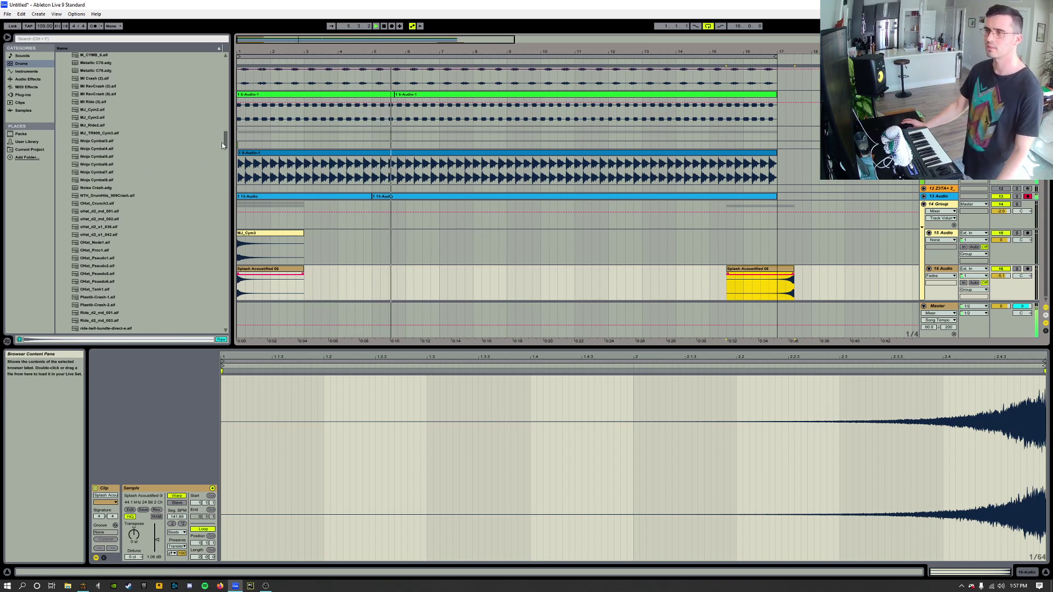
- Fold the group holding the cymbal and splash tracks and rename it crash
left_click(923, 204)
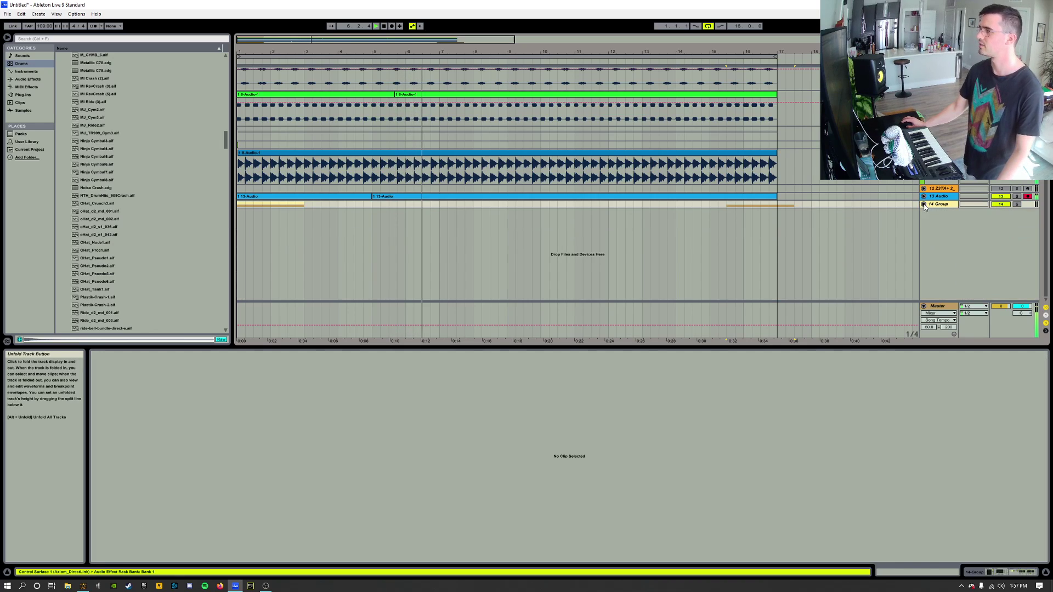
right_click(942, 204)
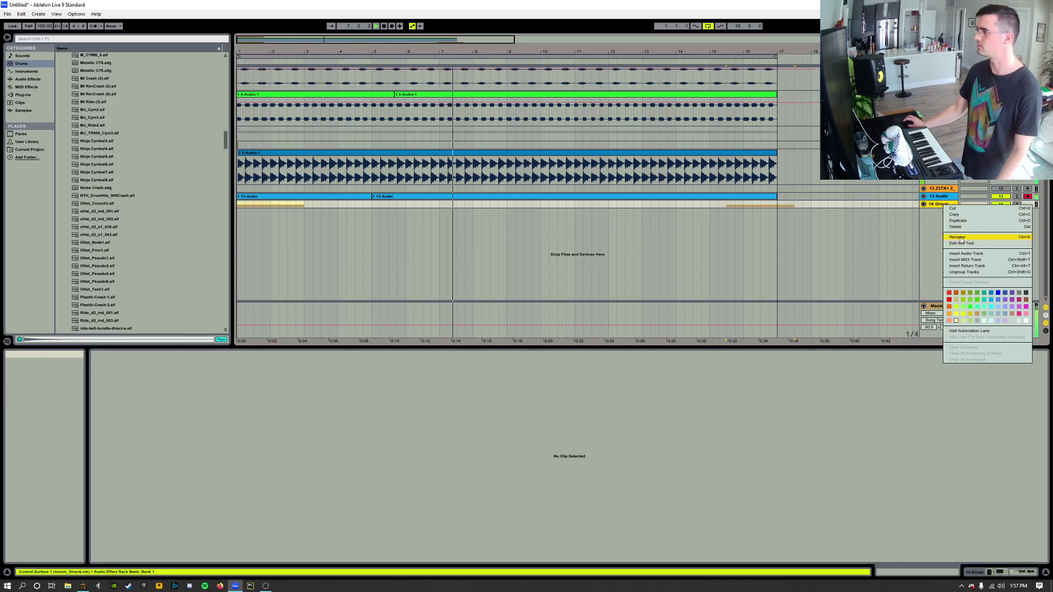
left_click(958, 239)
type("crash")
key("Return")
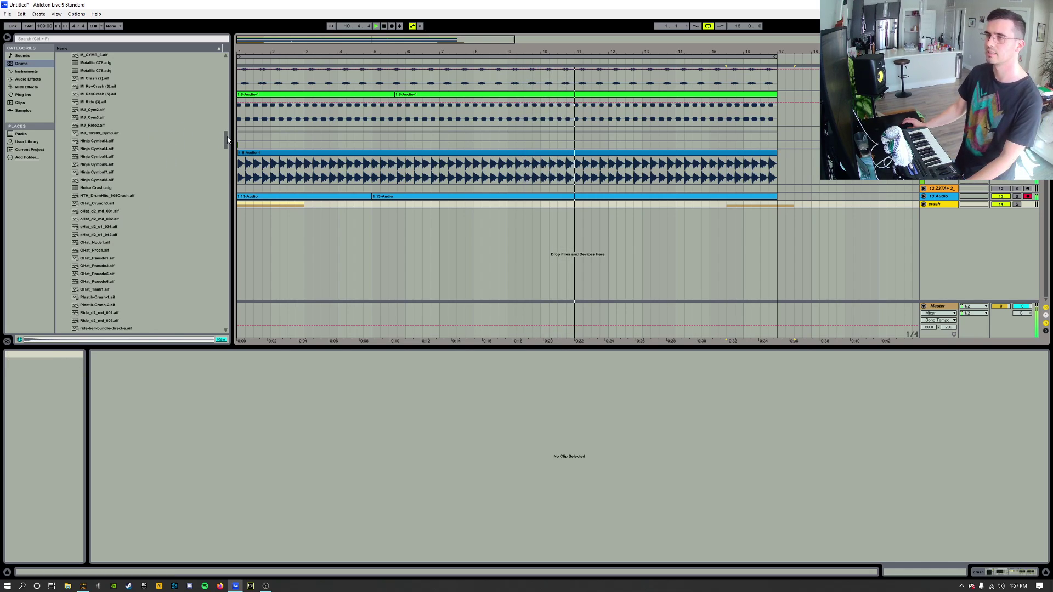
- Audition reversed-crash and Ninja Cymbal samples from the Cymbal folder
left_click(95, 102)
key("Up")
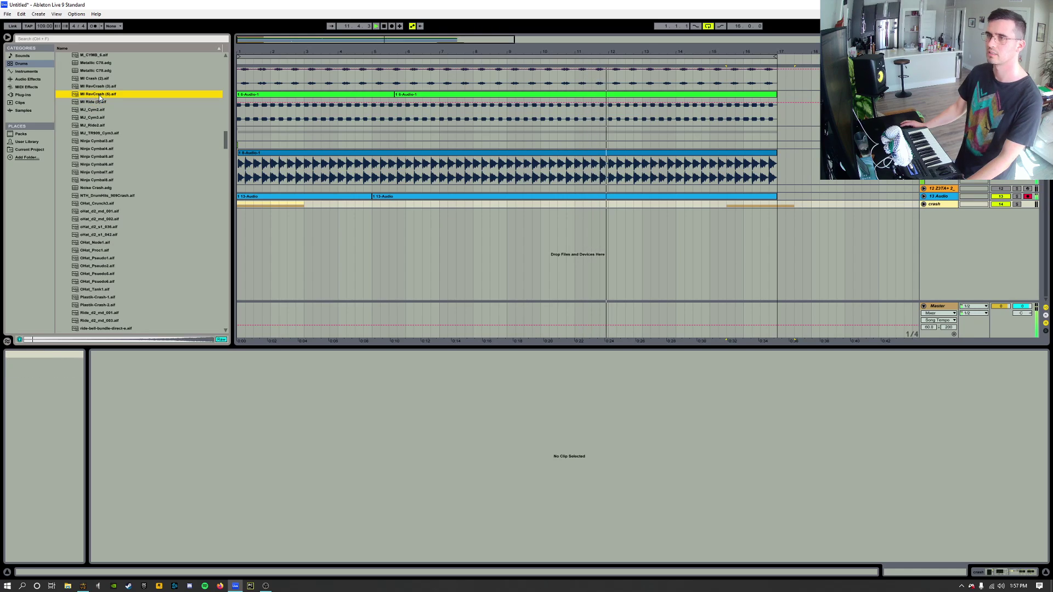
left_click(95, 132)
left_click(96, 164)
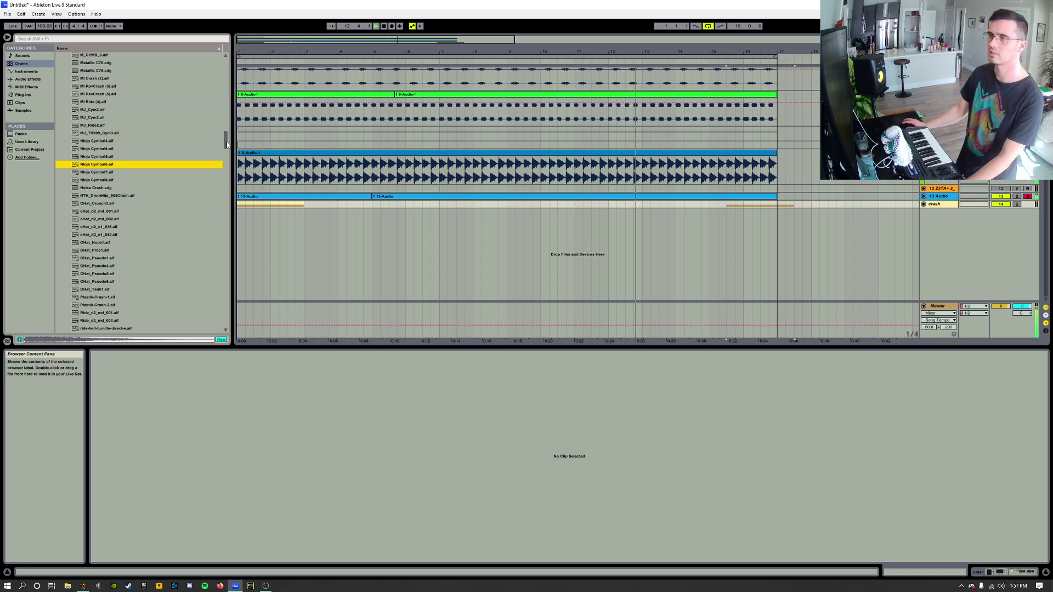
- Browse to the splash samples and audition several of them, including Splash Kindified 03 and Splash Electrified 02
left_click_drag(226, 142, 142, 182)
scroll(101, 159, "up", 10)
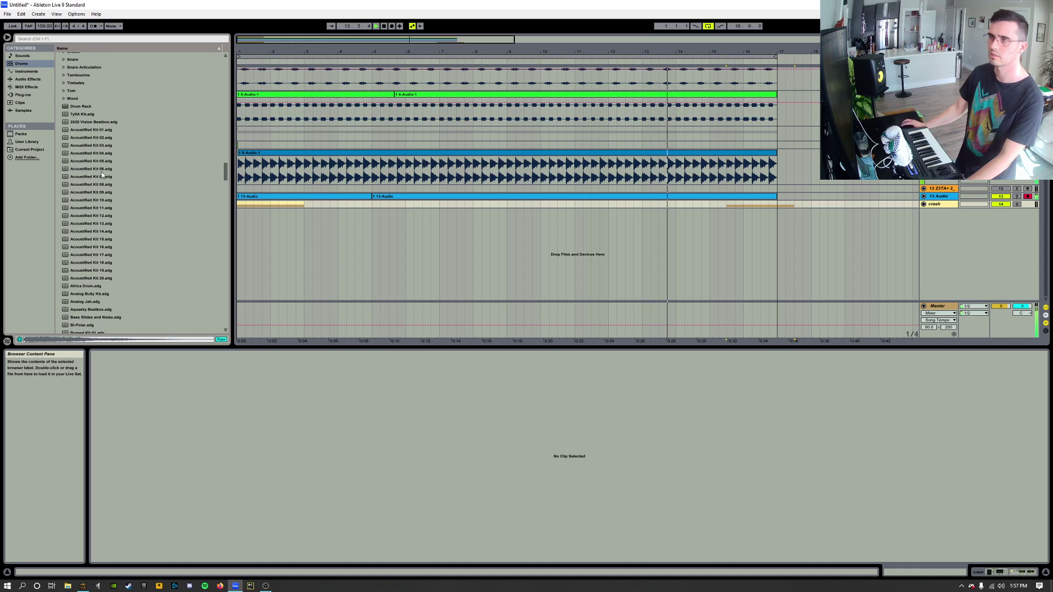
left_click(91, 138)
scroll(99, 165, "up", 2)
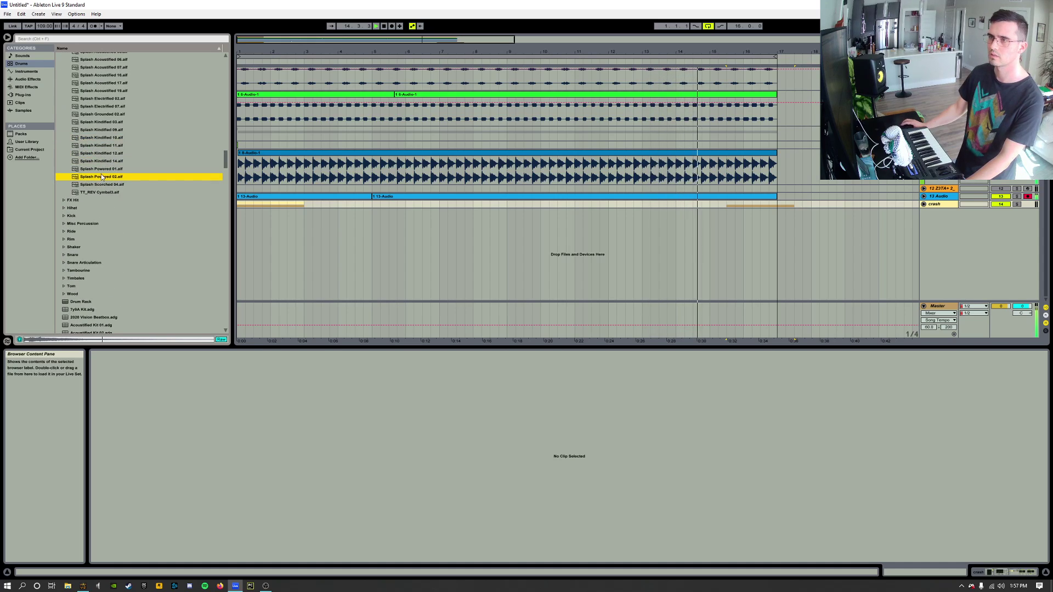
left_click(98, 154)
scroll(98, 161, "up", 1)
left_click(97, 160)
left_click(96, 147)
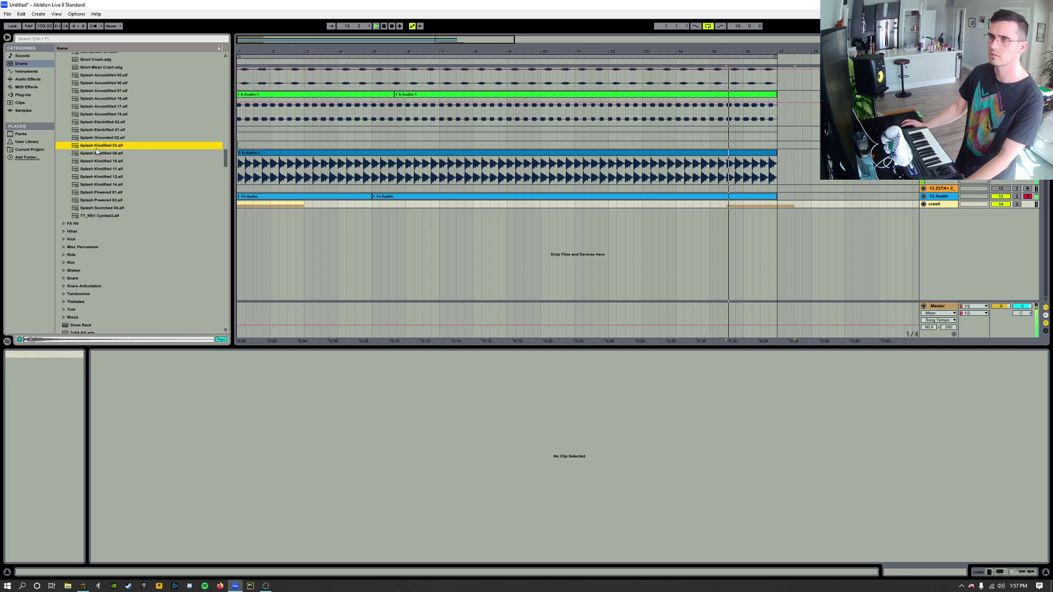
scroll(97, 148, "up", 1)
left_click(103, 136)
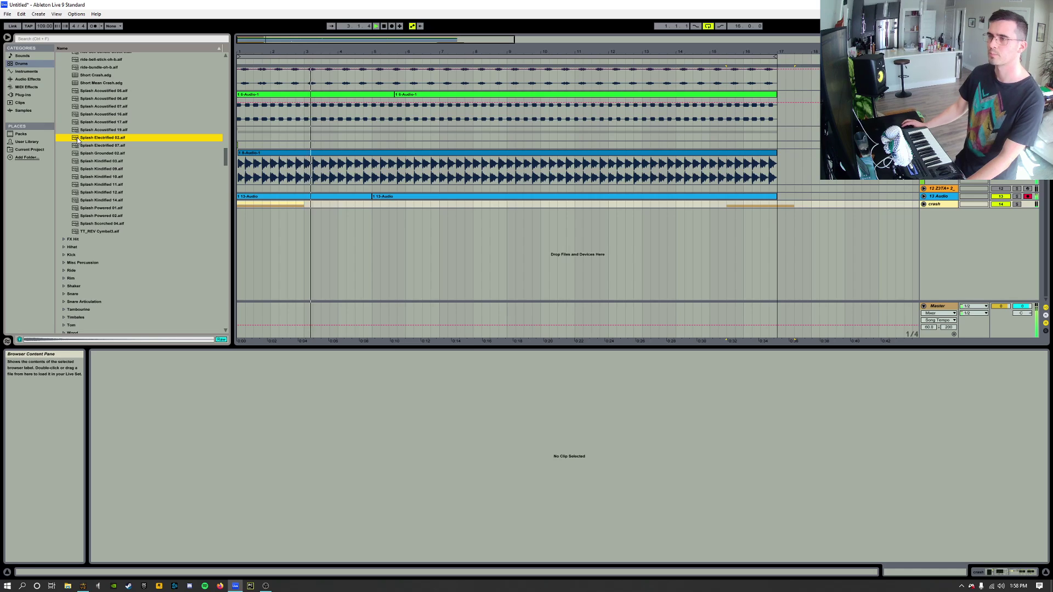
- Add a Simpler on a new MIDI track and load the Splash Electrified 02 sample into it
left_click(23, 72)
double_click(77, 87)
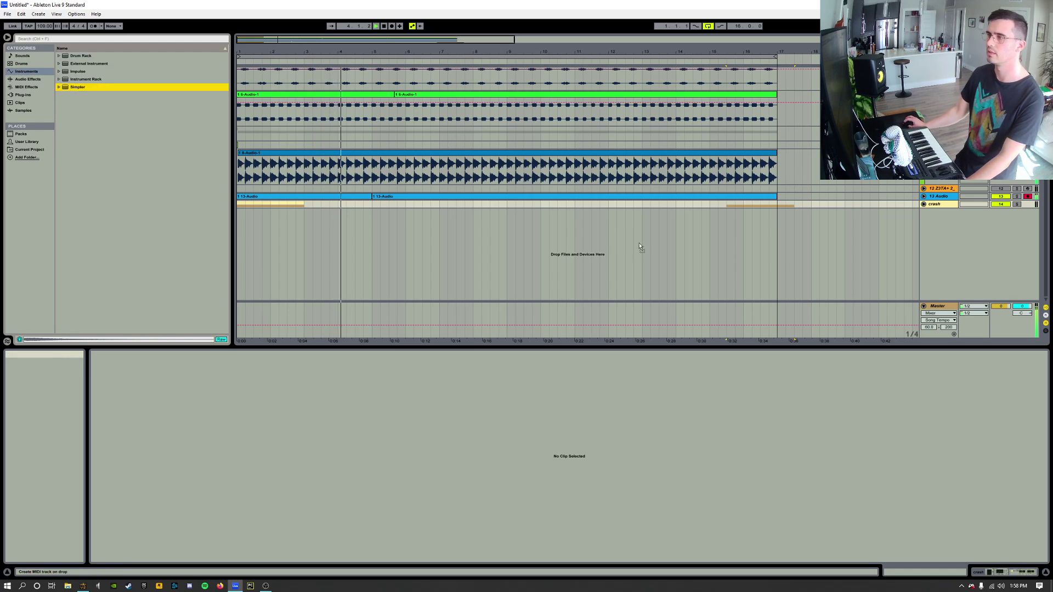
left_click(22, 64)
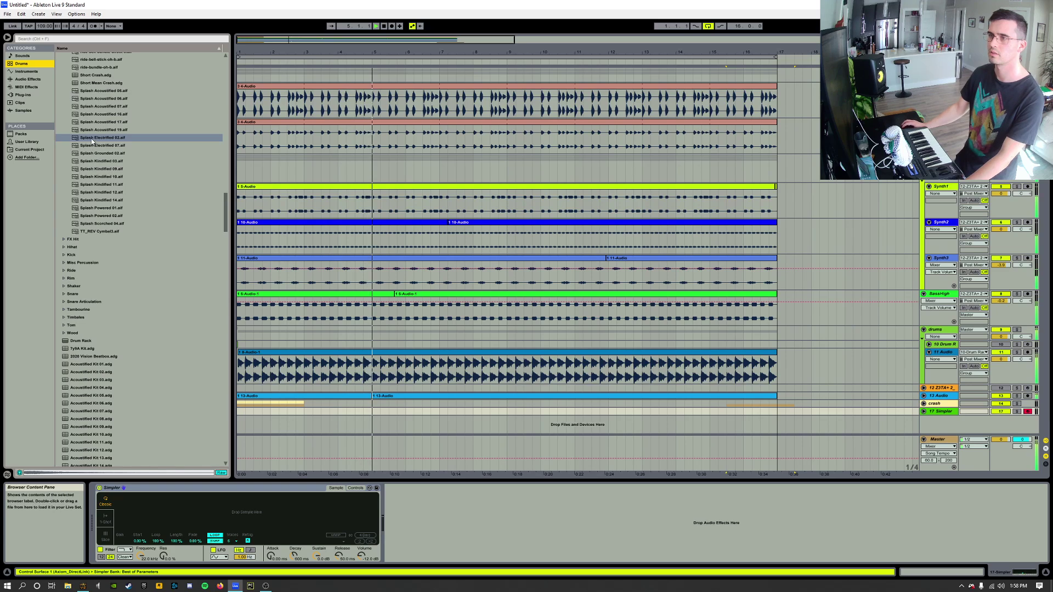
left_click_drag(102, 137, 227, 497)
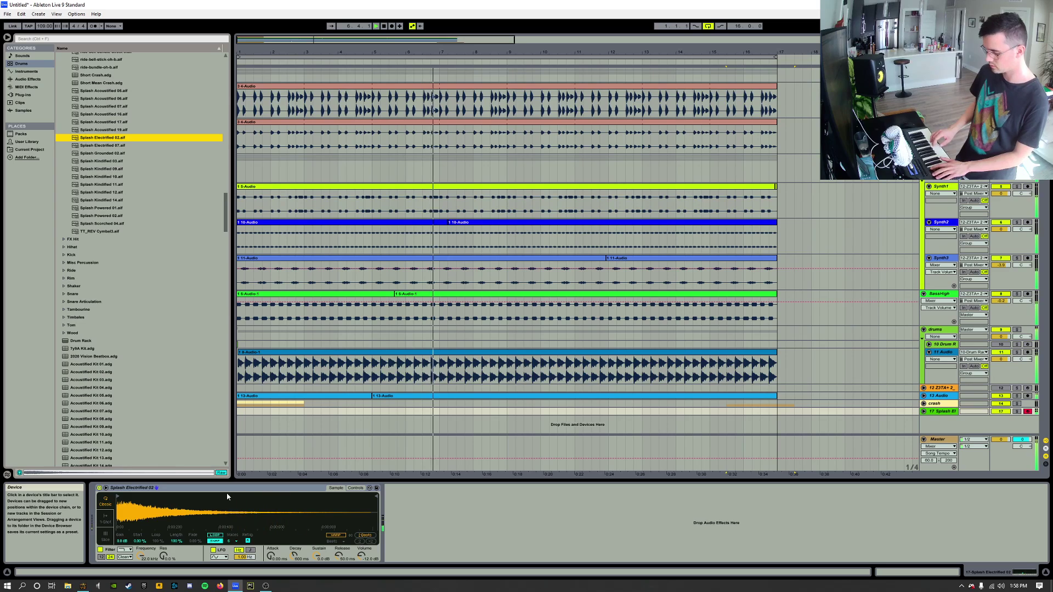
- Adjust the splash Simpler's sustain, release and volume, and record a MIDI pattern across the 16-bar loop
left_click_drag(318, 556, 339, 504)
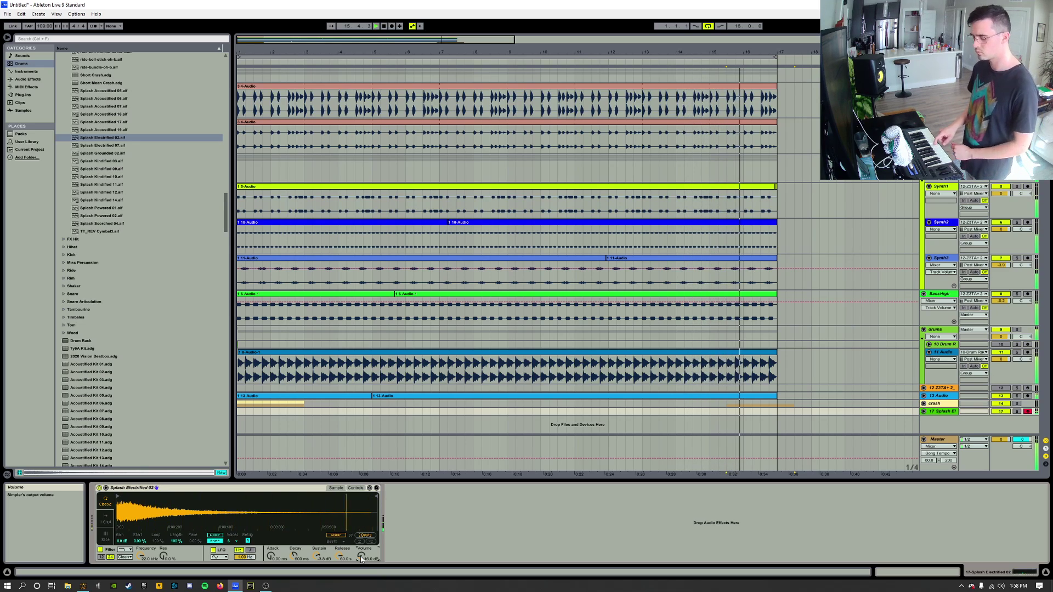
key("F9")
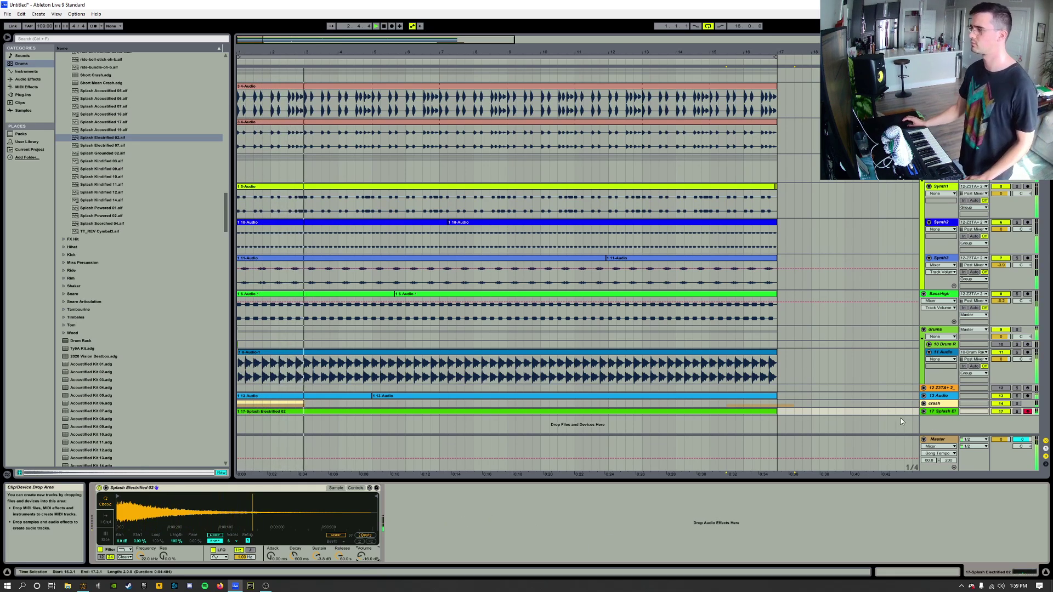
key("Right")
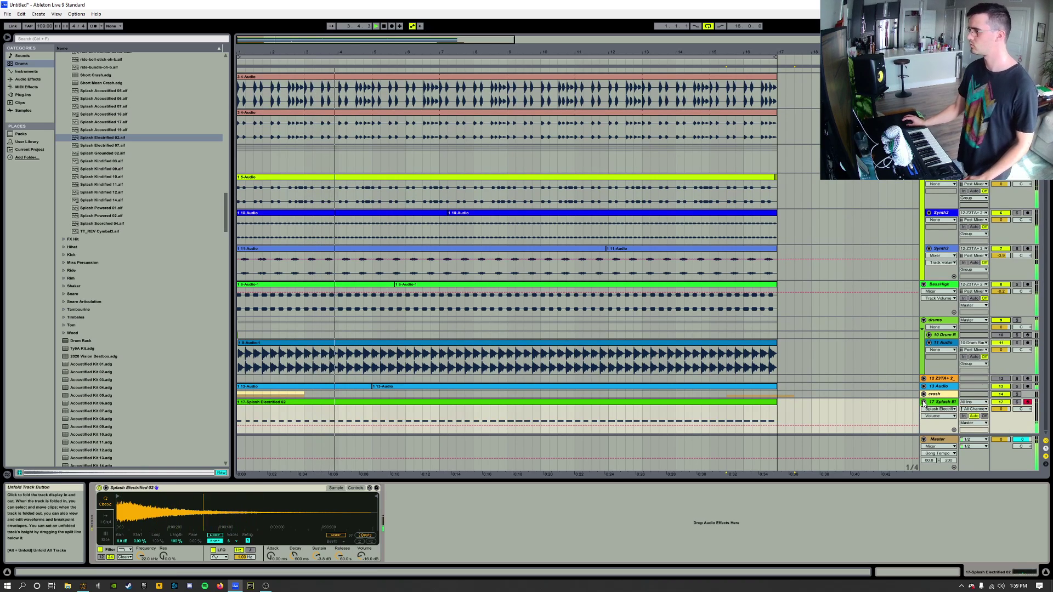
key("Left")
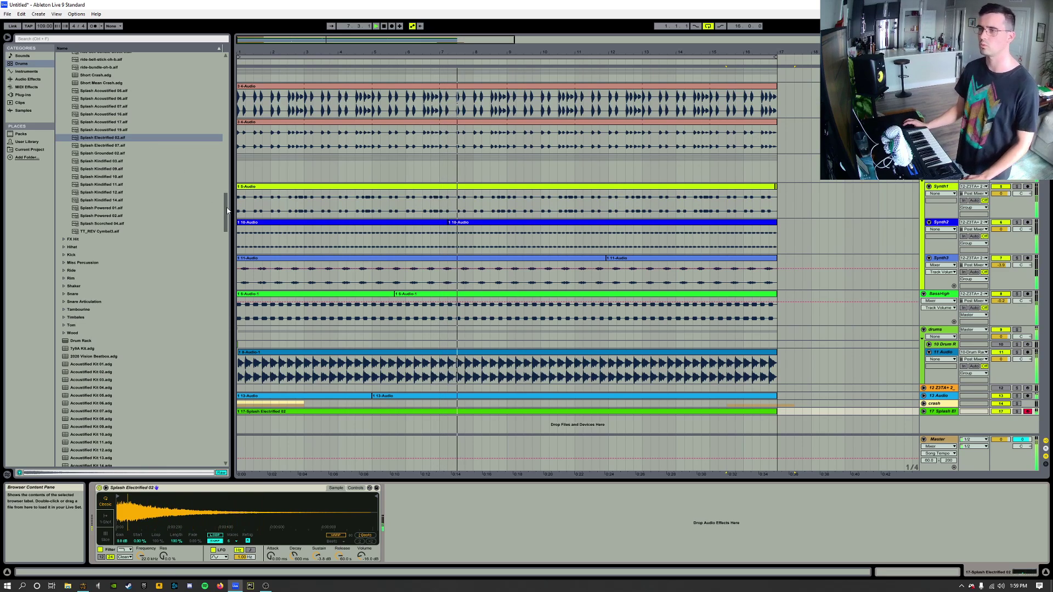
- Close the Cymbal folder and audition samples in the Clap folder, ending on Clap Kindified 08 1
left_click_drag(226, 217, 227, 74)
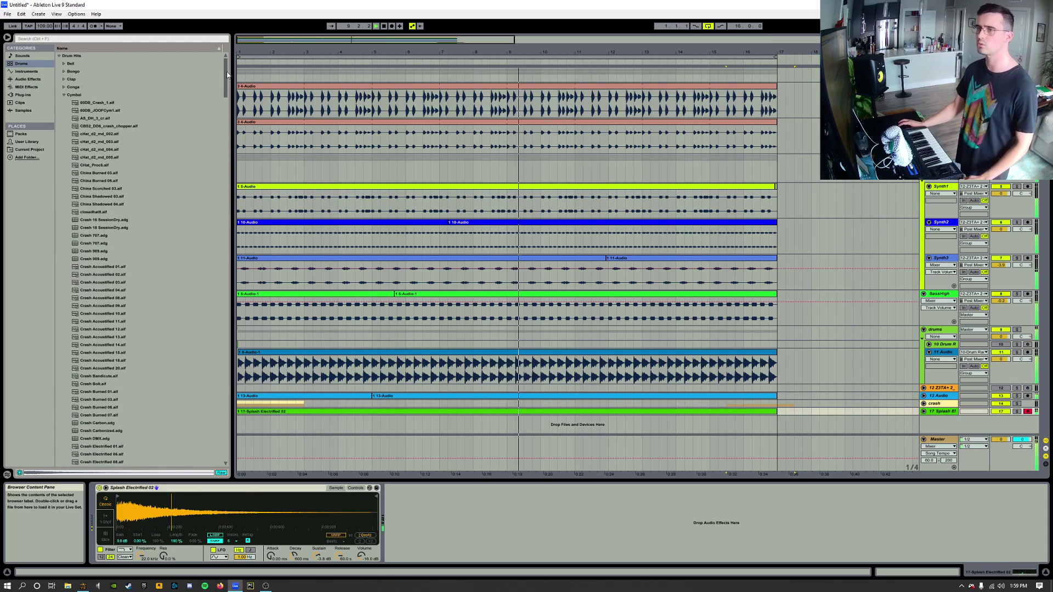
left_click(64, 94)
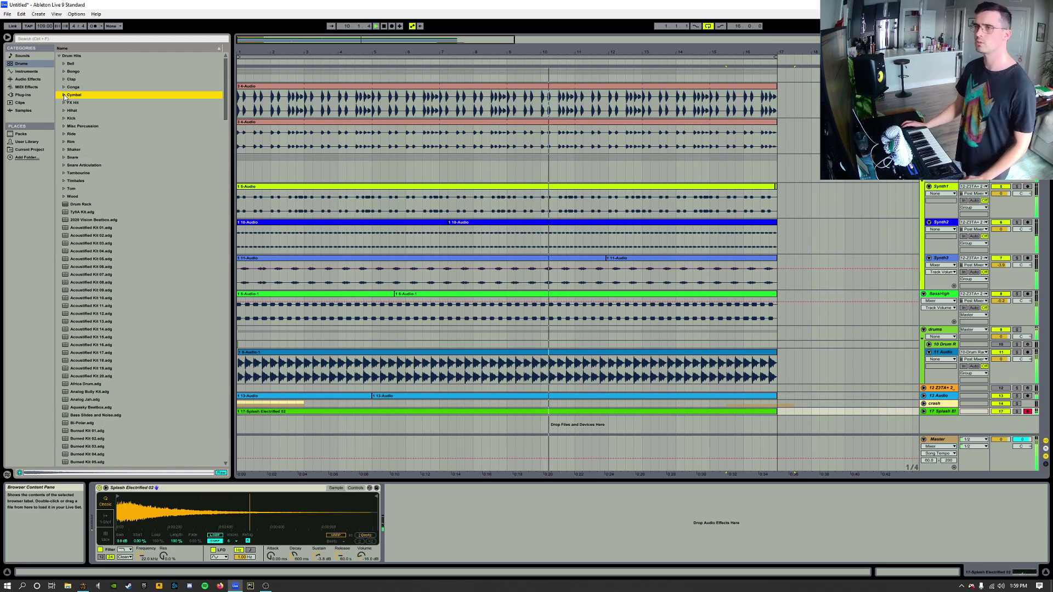
left_click(64, 80)
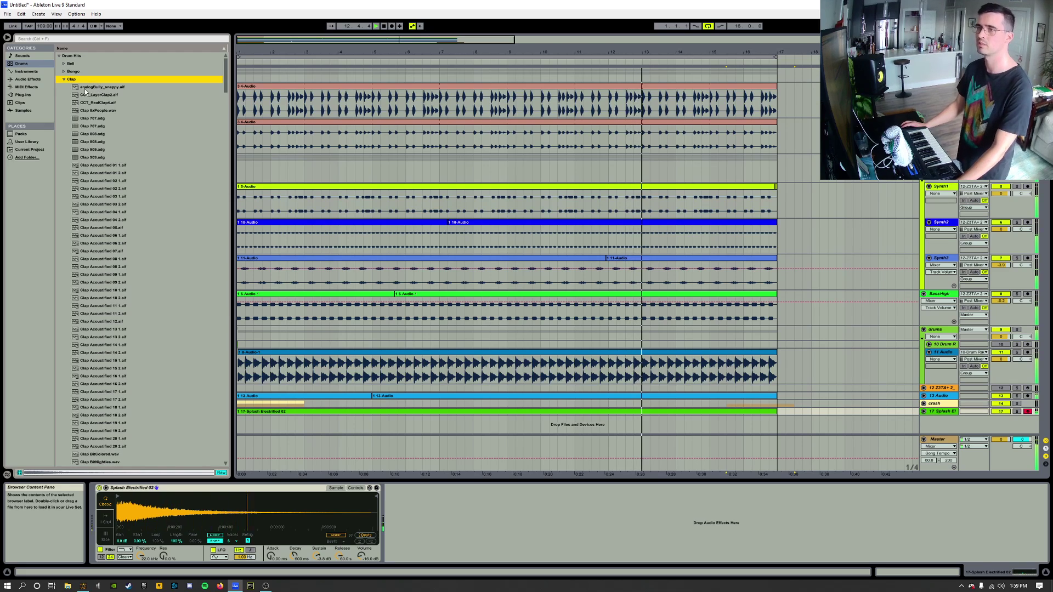
left_click(87, 95)
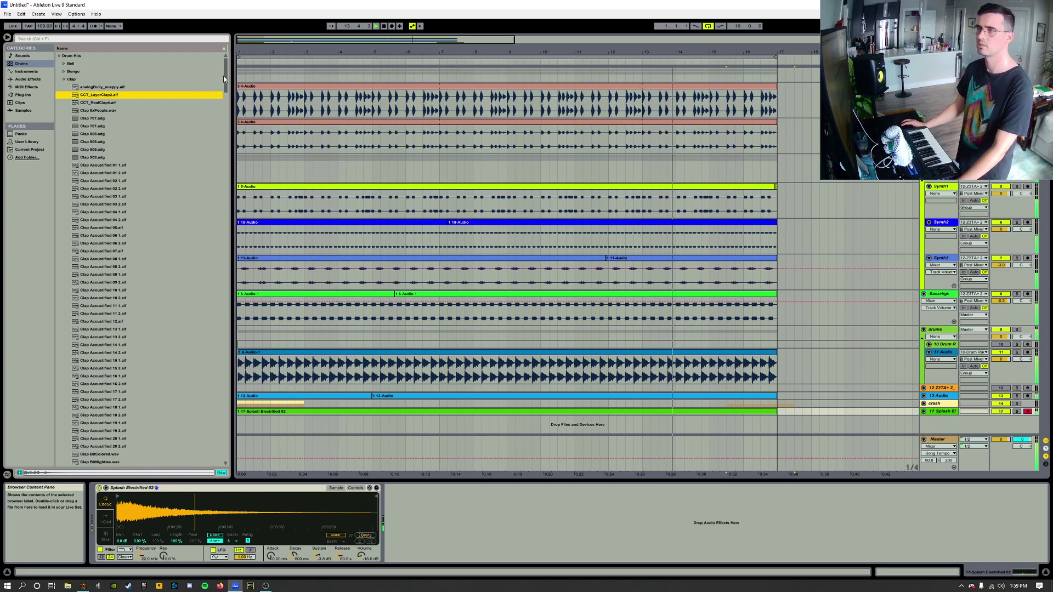
left_click_drag(224, 80, 225, 160)
left_click(97, 144)
left_click(97, 160)
left_click(94, 184)
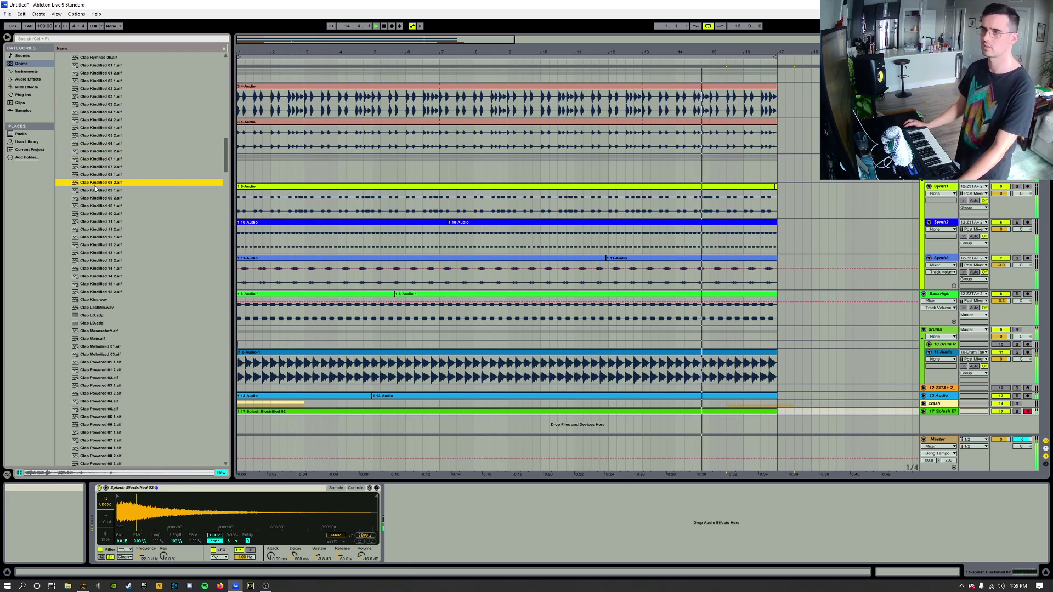
key("Up")
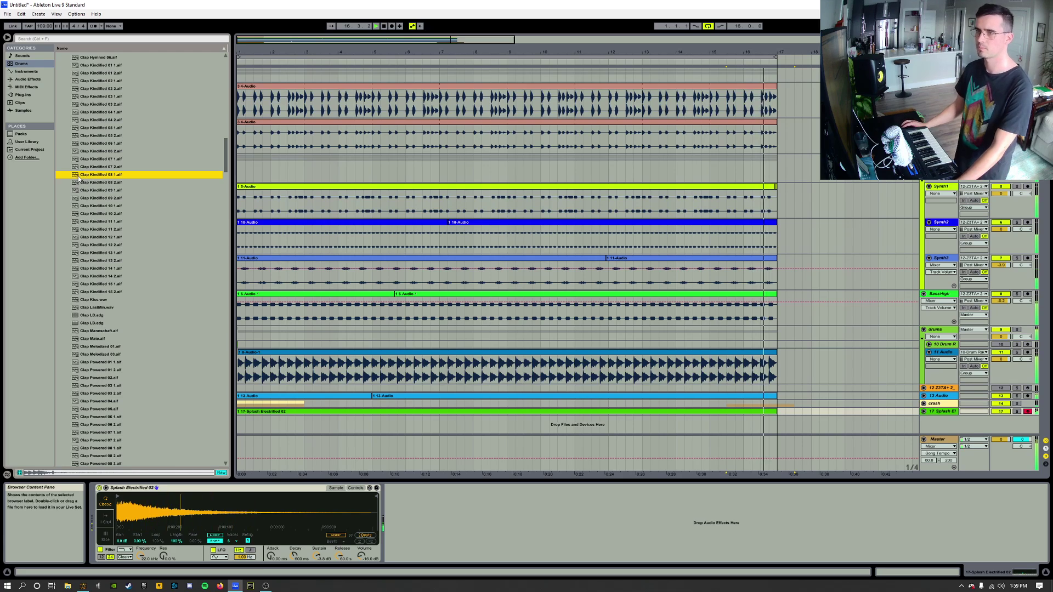
- Load Clap Kindified 08 1 into a Simpler on a new MIDI track, using a temporary audio track that is then deleted
left_click_drag(75, 178, 250, 422)
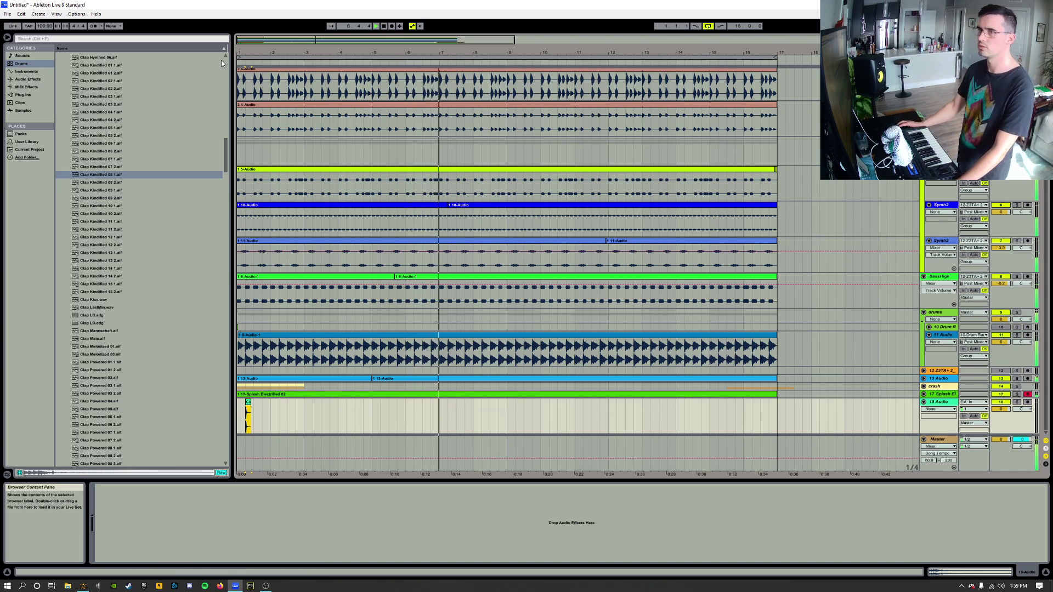
left_click(26, 71)
left_click_drag(91, 86, 929, 434)
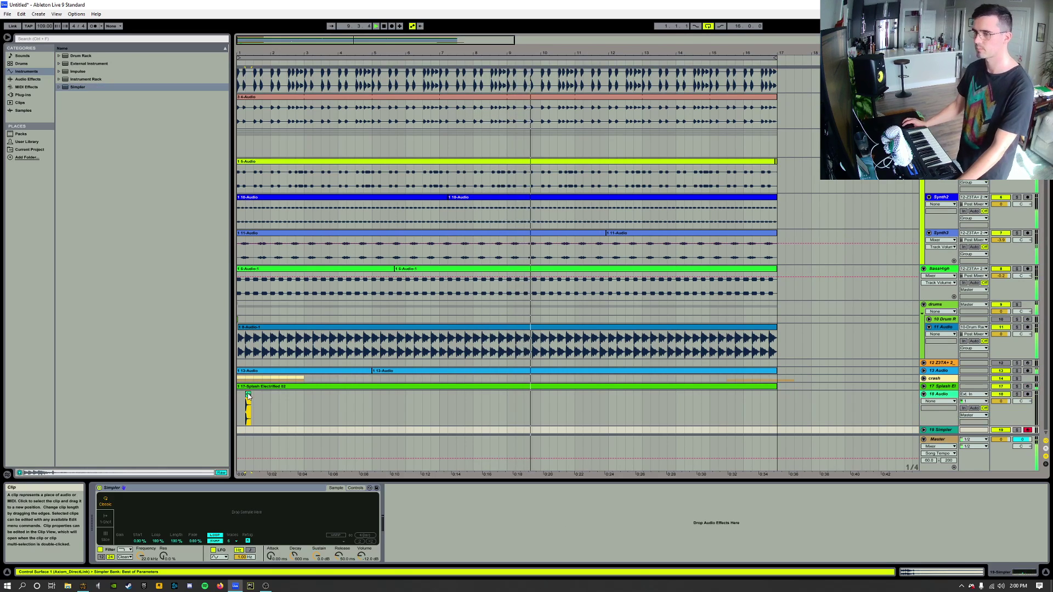
left_click_drag(248, 396, 241, 513)
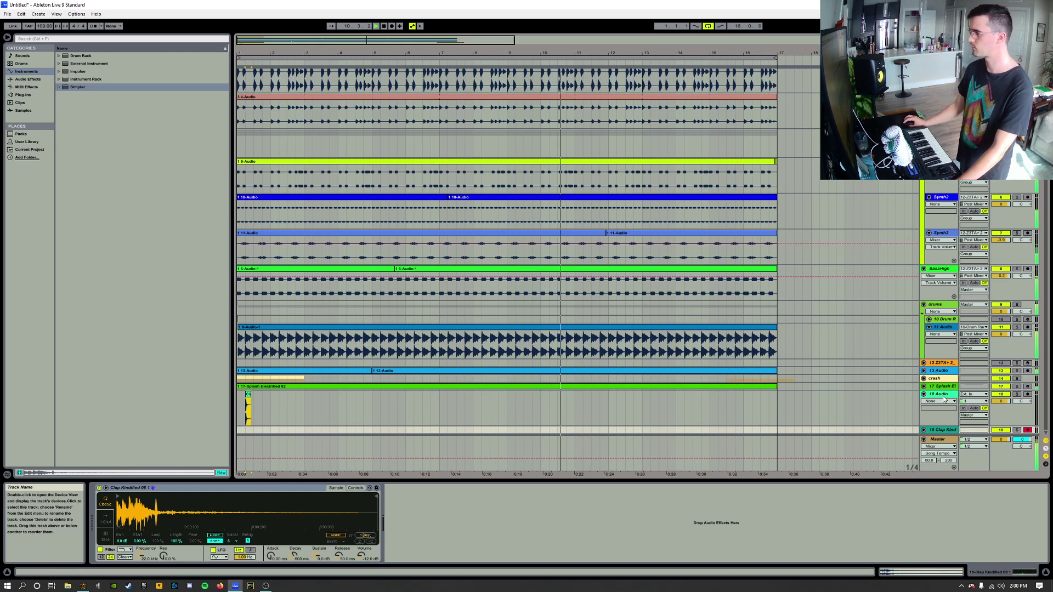
key("Delete")
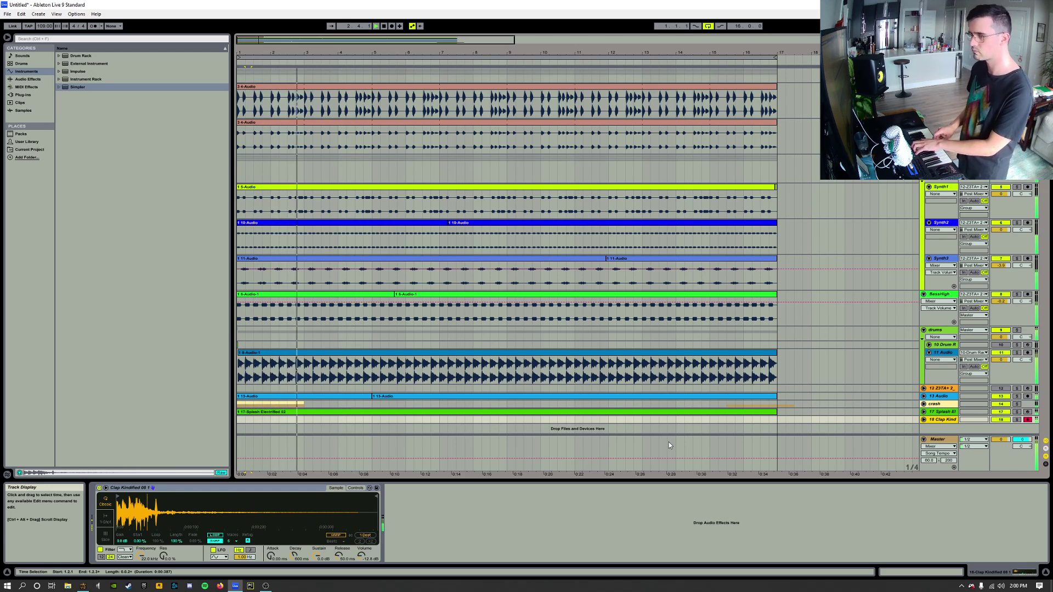
- Record a clap MIDI pattern across the 16-bar loop and fold the first track group
key("F9")
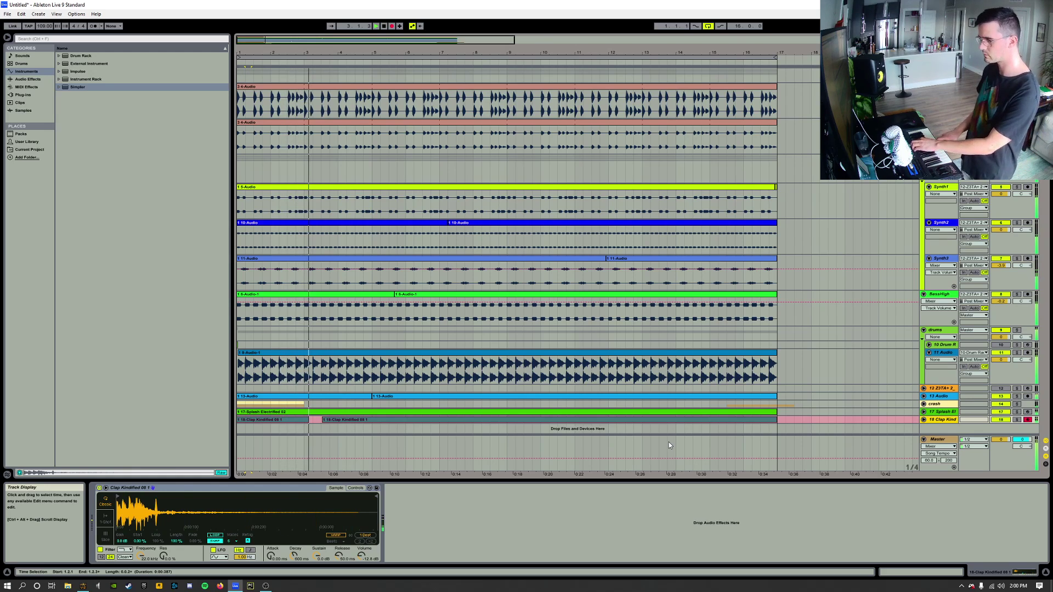
key("F9")
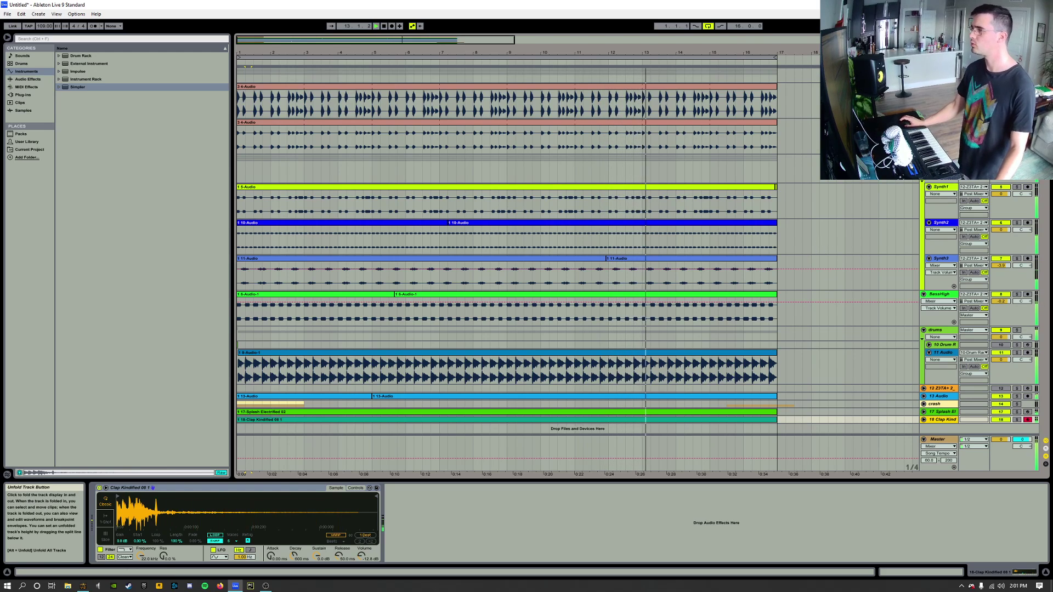
left_click(924, 72)
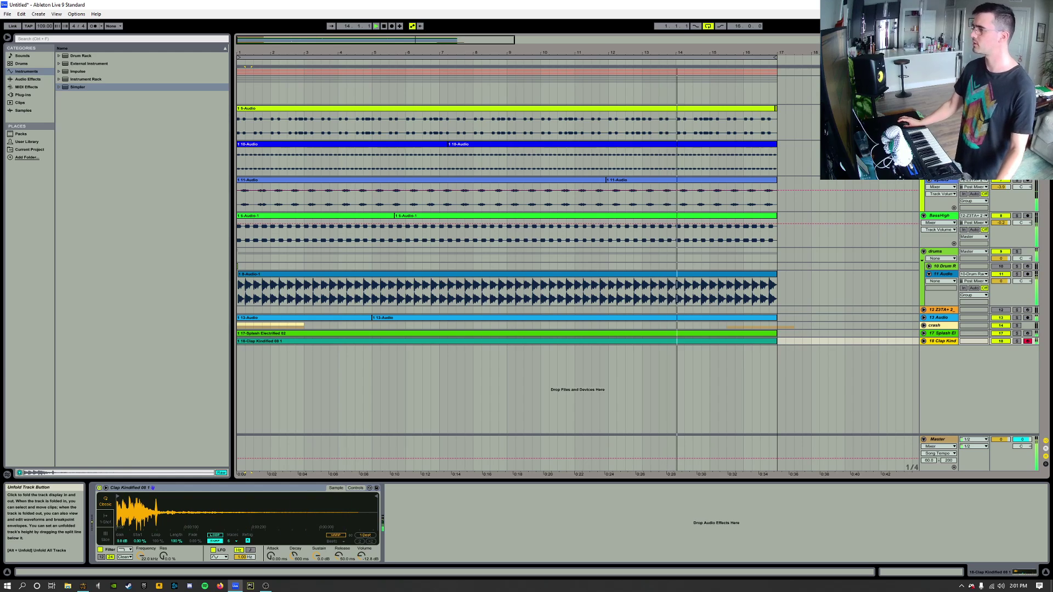
- Fold the synth group and move the Z3TA+ 2 track to the end of the track list, below Clap Kindified
left_click(924, 80)
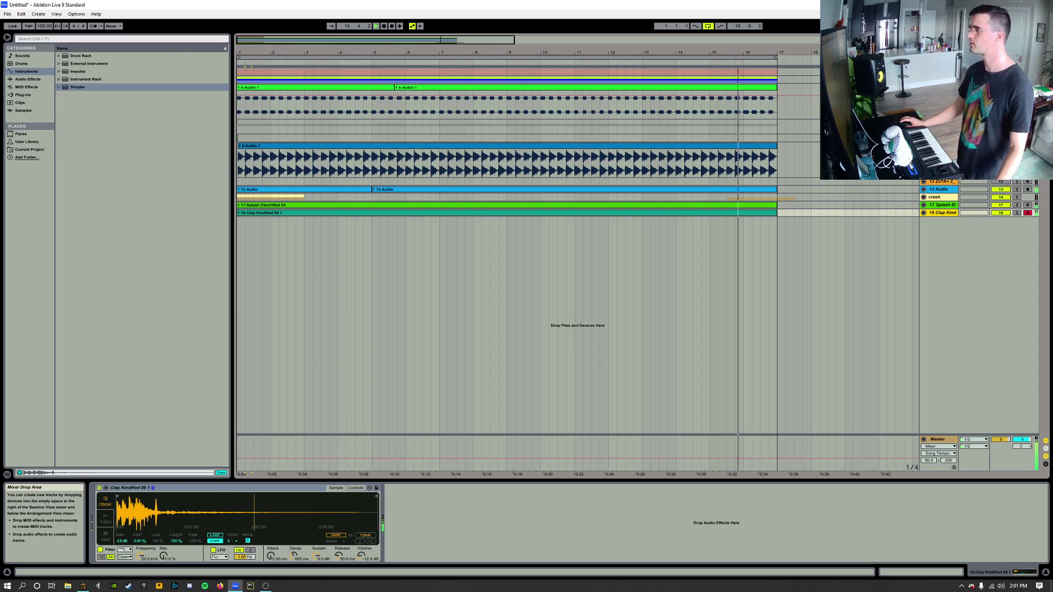
left_click_drag(940, 182, 943, 220)
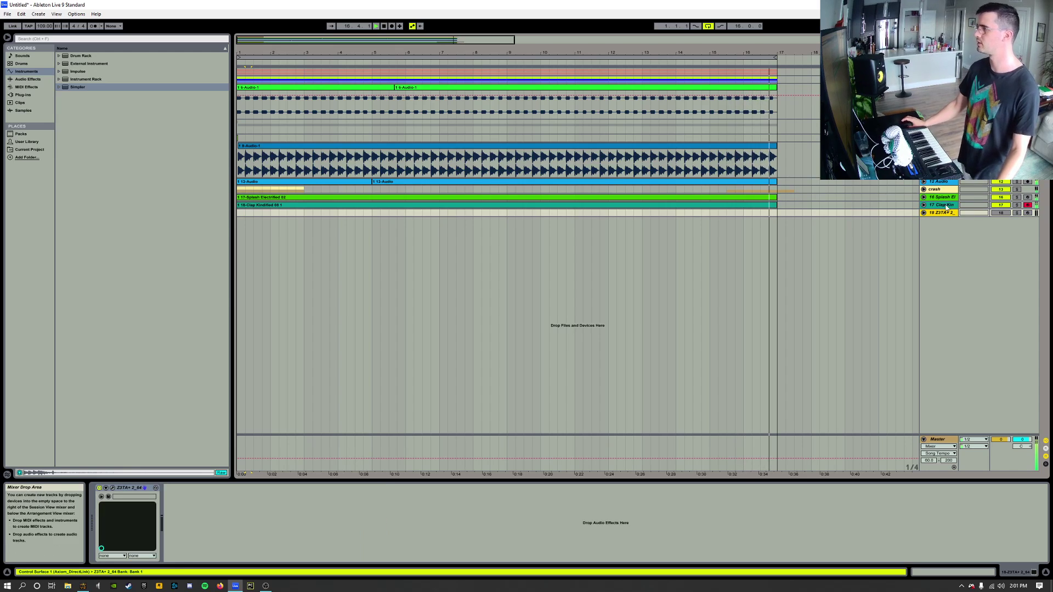
- Unfold the 13-Audio track, rename it BassLow and move it above the drums group, directly below BassHigh
left_click(923, 182)
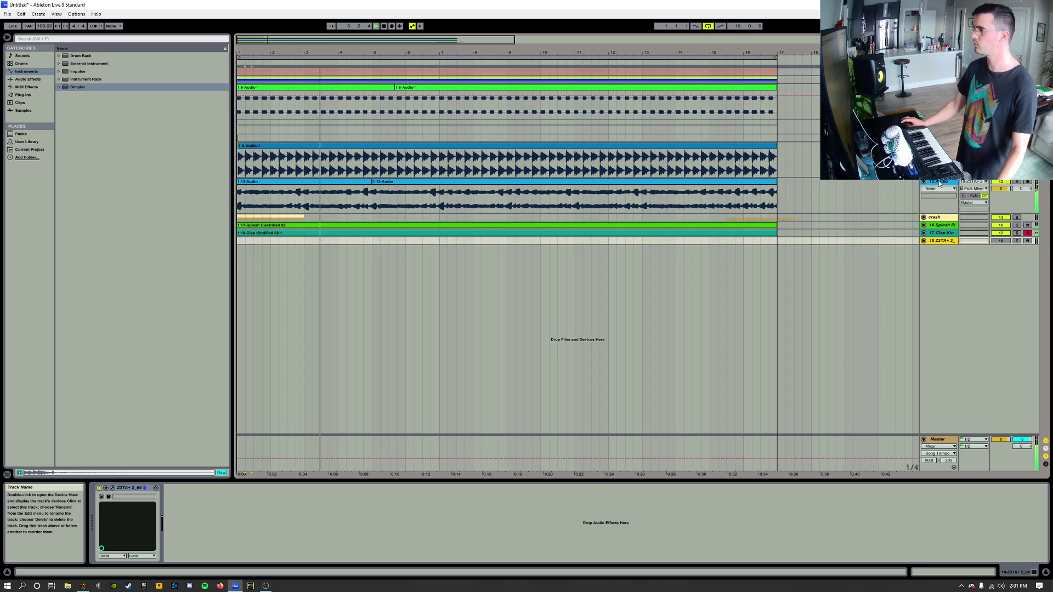
right_click(938, 182)
left_click(949, 198)
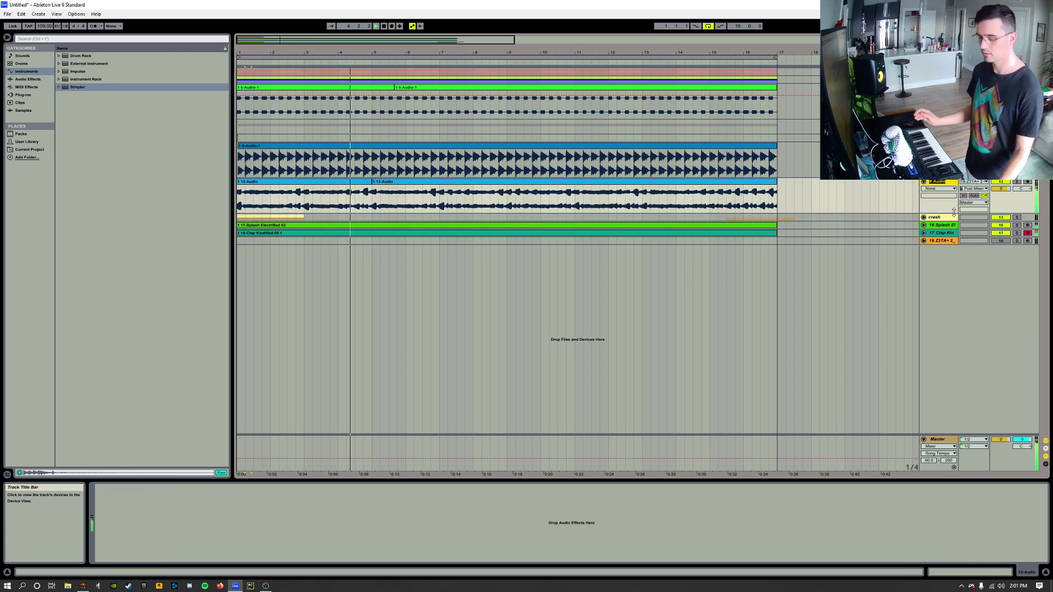
type("B")
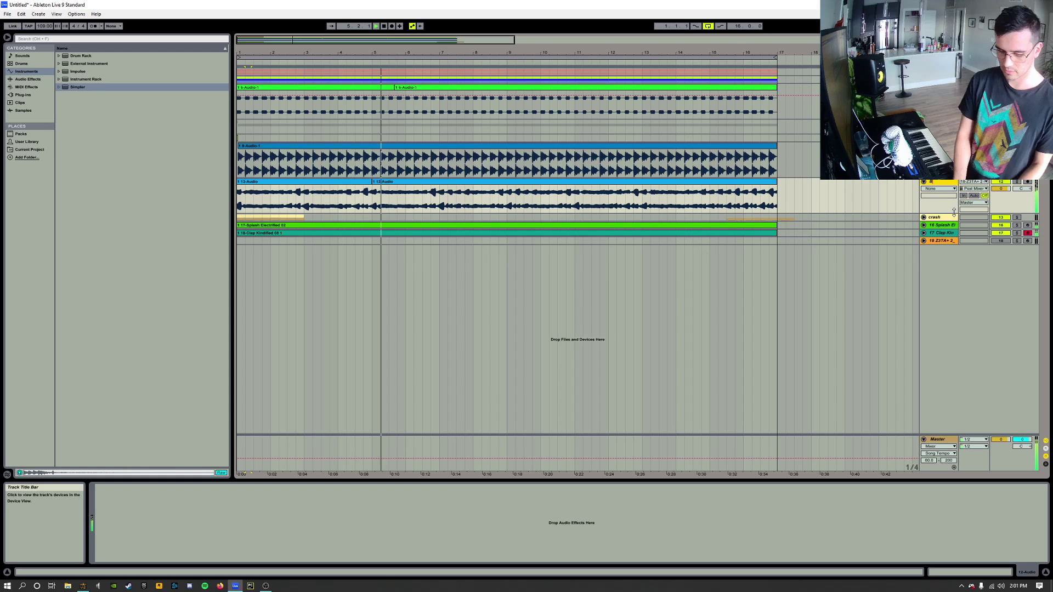
type("assLow")
key("Return")
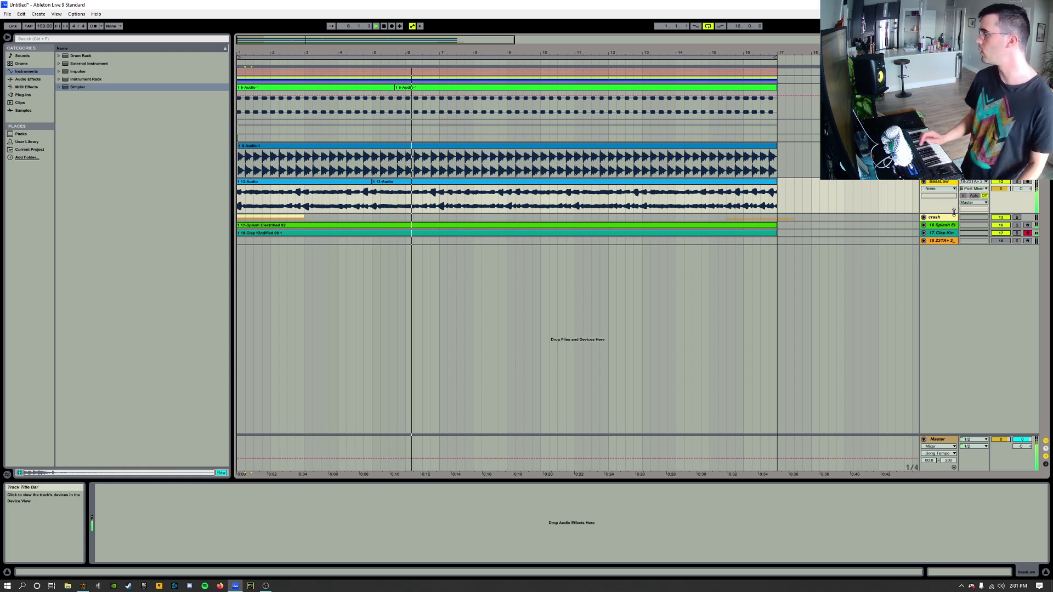
left_click_drag(940, 181, 940, 120)
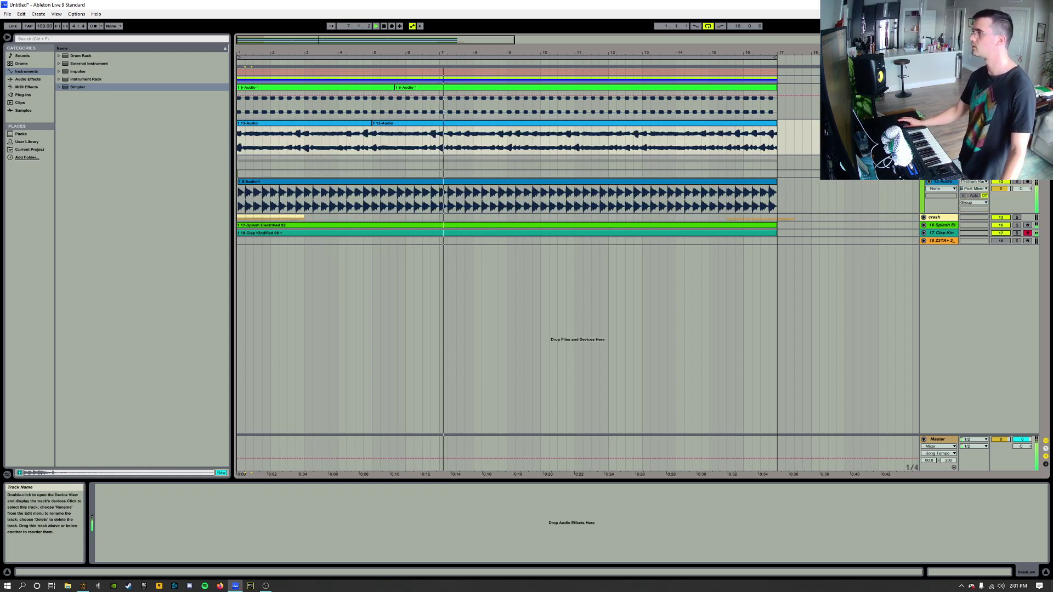
- Unfold the splash track and insert a new audio track directly below each of the splash and clap Simpler tracks
left_click(938, 226)
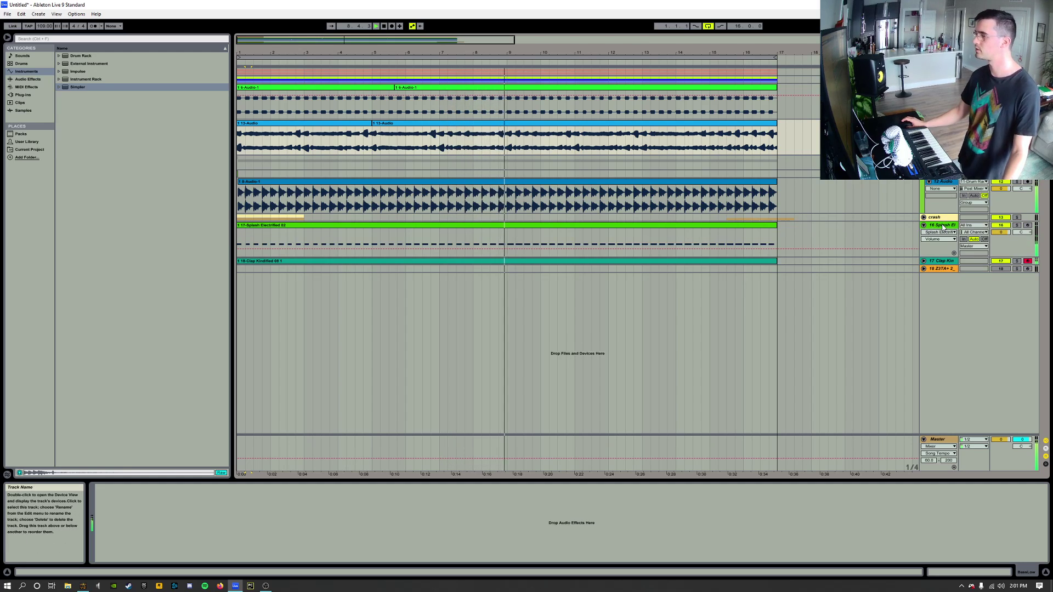
right_click(943, 226)
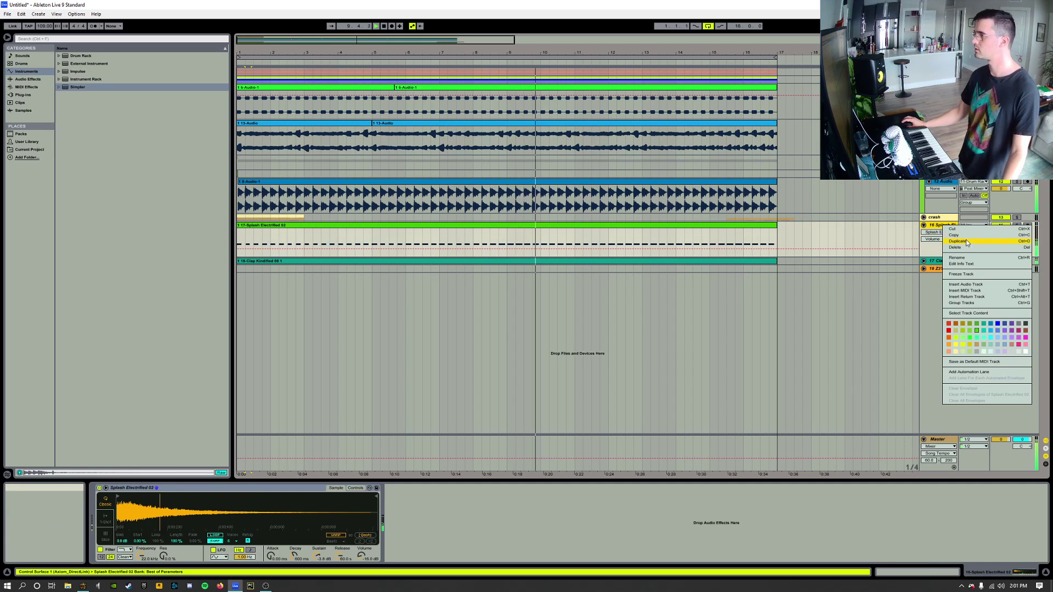
left_click(941, 278)
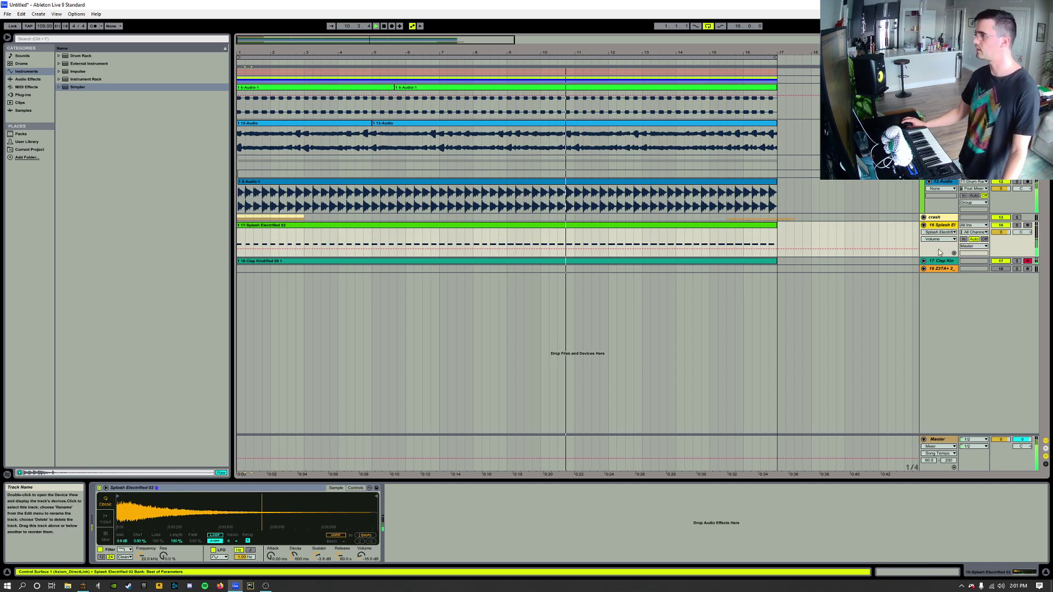
key("ctrl+t")
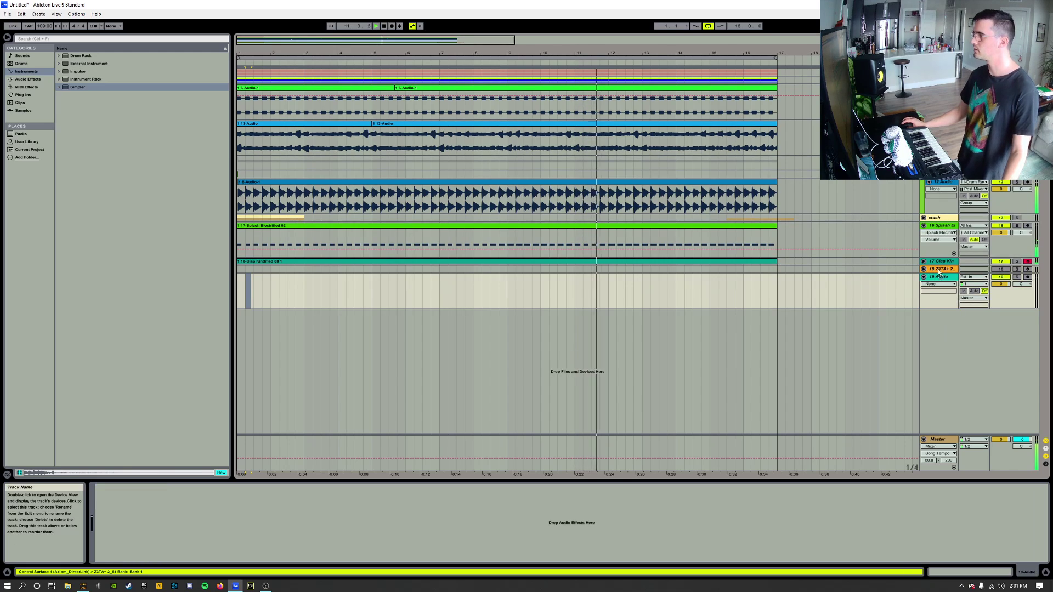
left_click_drag(941, 278, 937, 256)
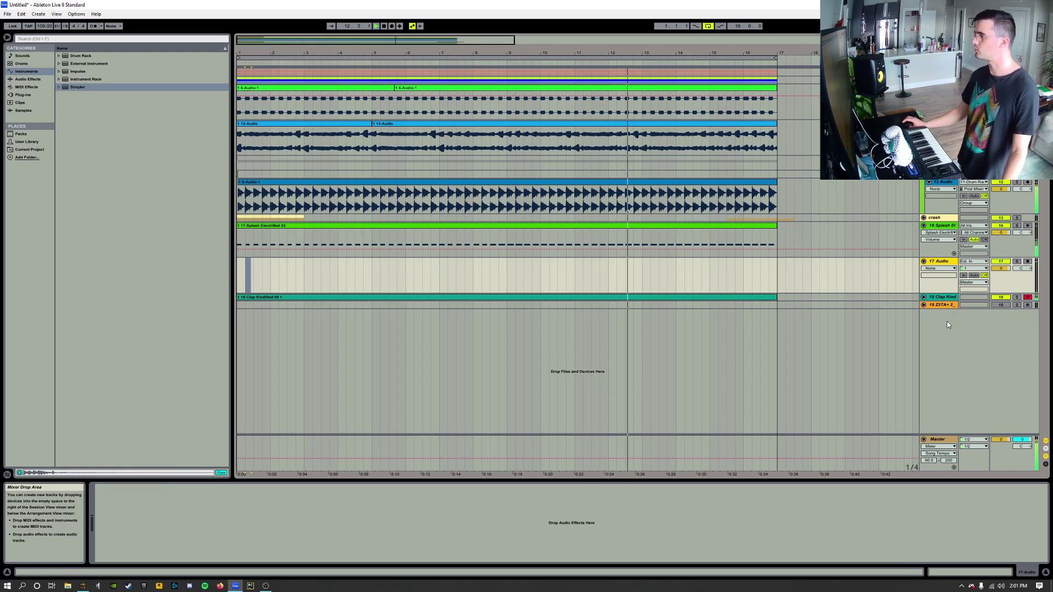
left_click(939, 305)
key("ctrl+t")
left_click_drag(939, 308, 939, 302)
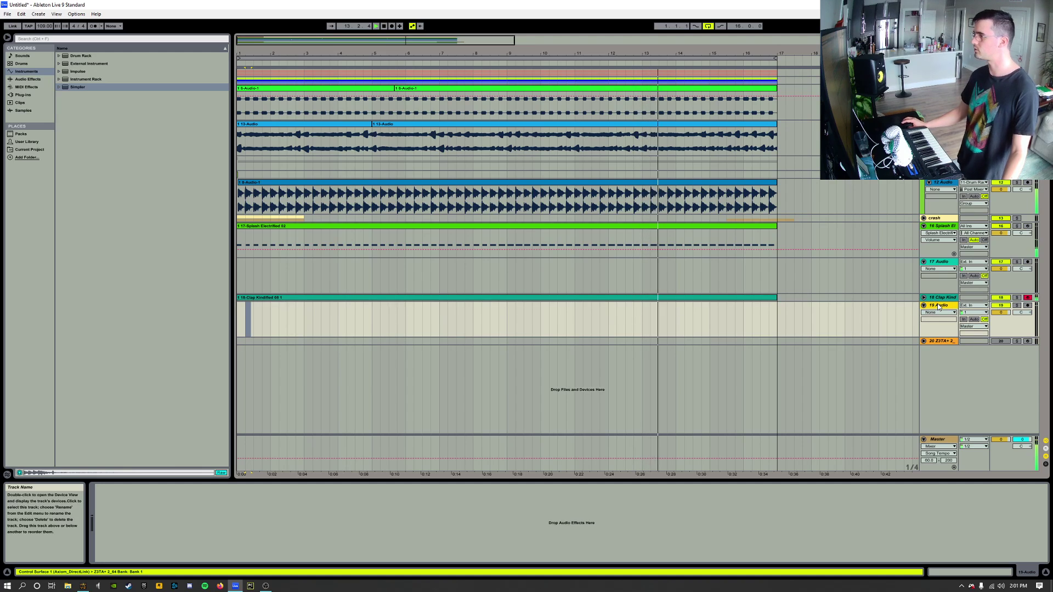
- Set the new audio tracks' inputs to Clap Kindified 08 1 for the lower one and Splash Electrified 02 for the upper one
left_click(973, 306)
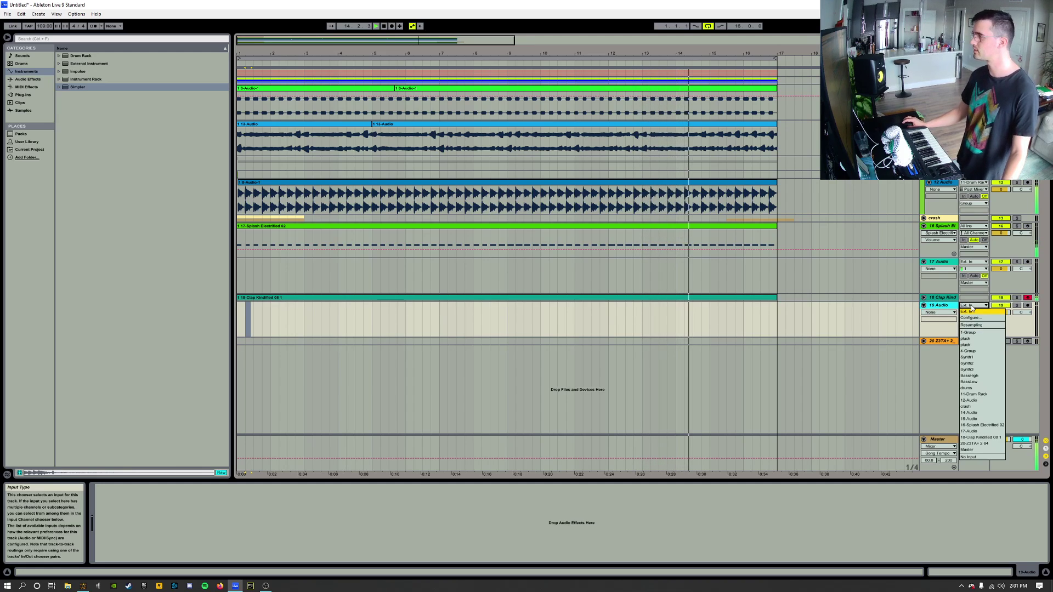
left_click(980, 438)
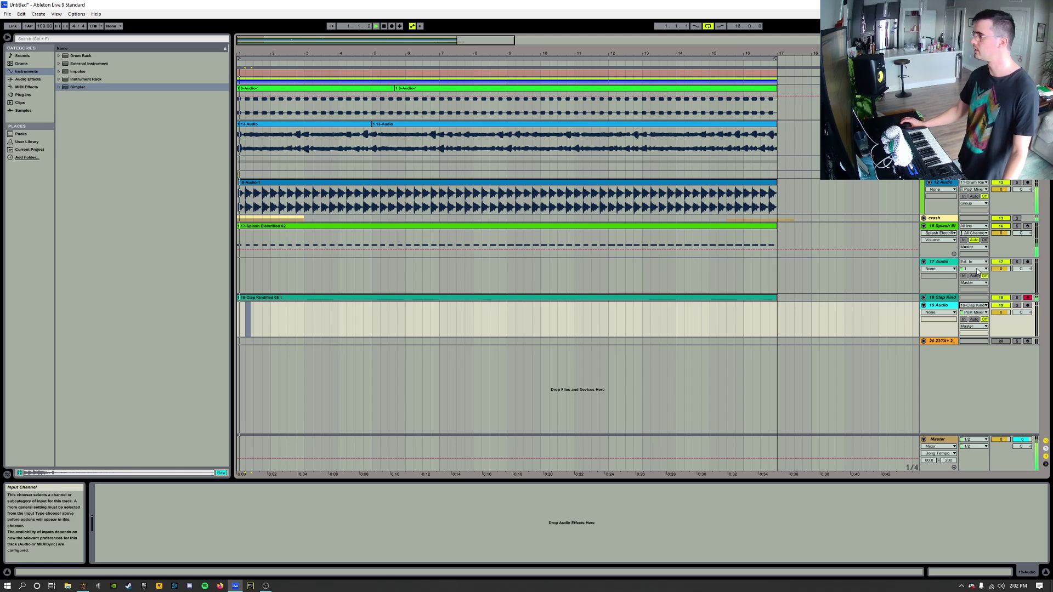
left_click(977, 265)
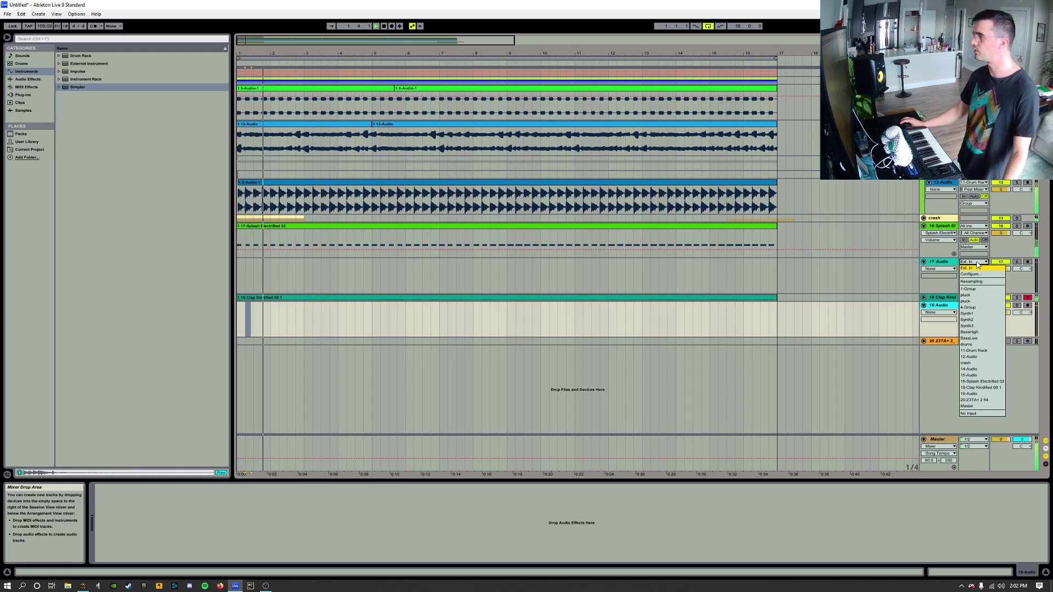
left_click(976, 378)
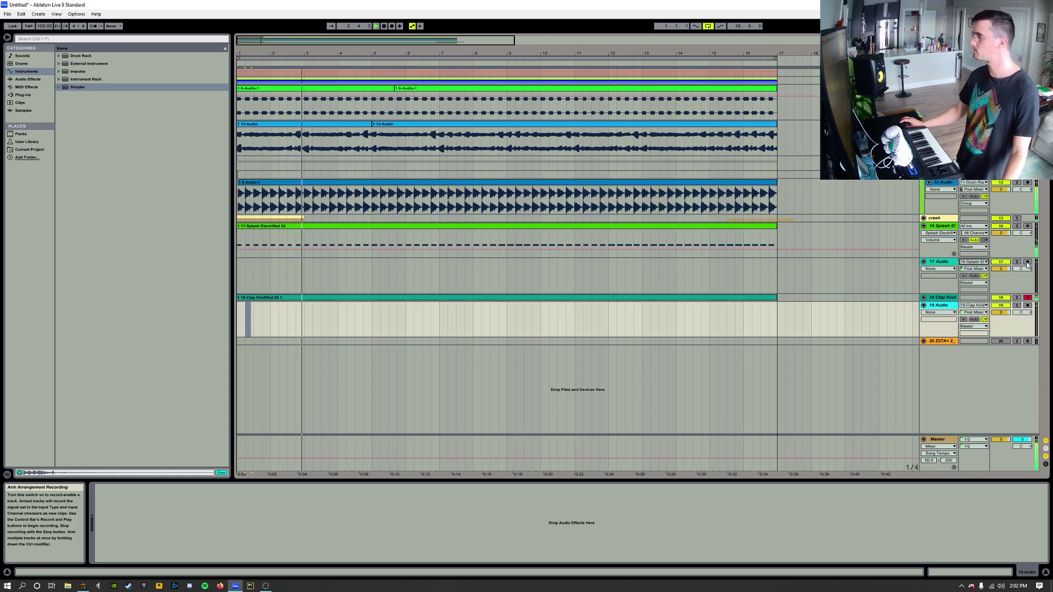
- Arm both new audio tracks and record the splash and clap patterns as audio across the 16-bar loop
left_click(1028, 263)
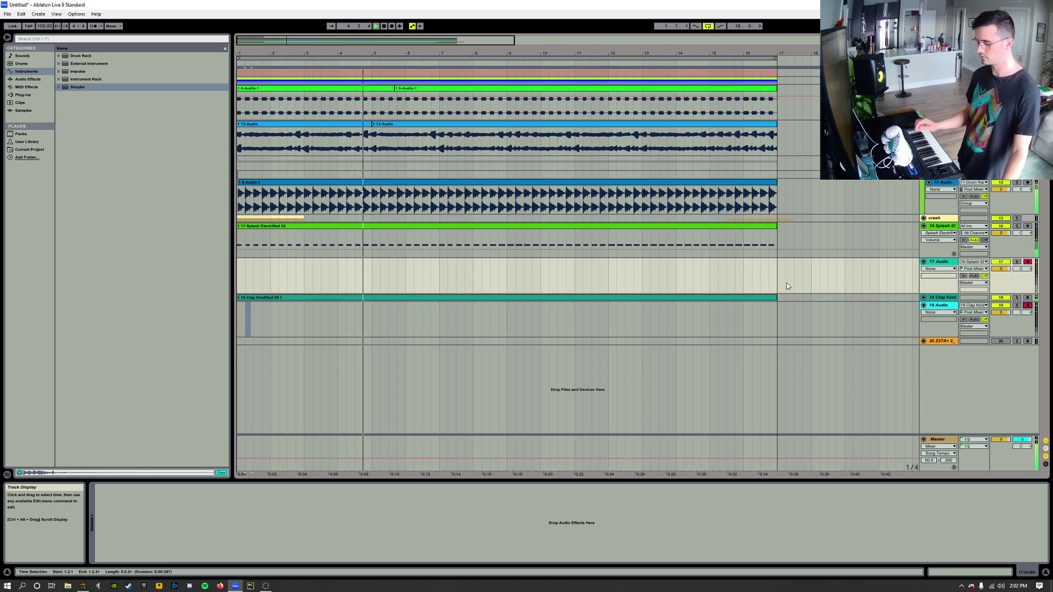
key("F9")
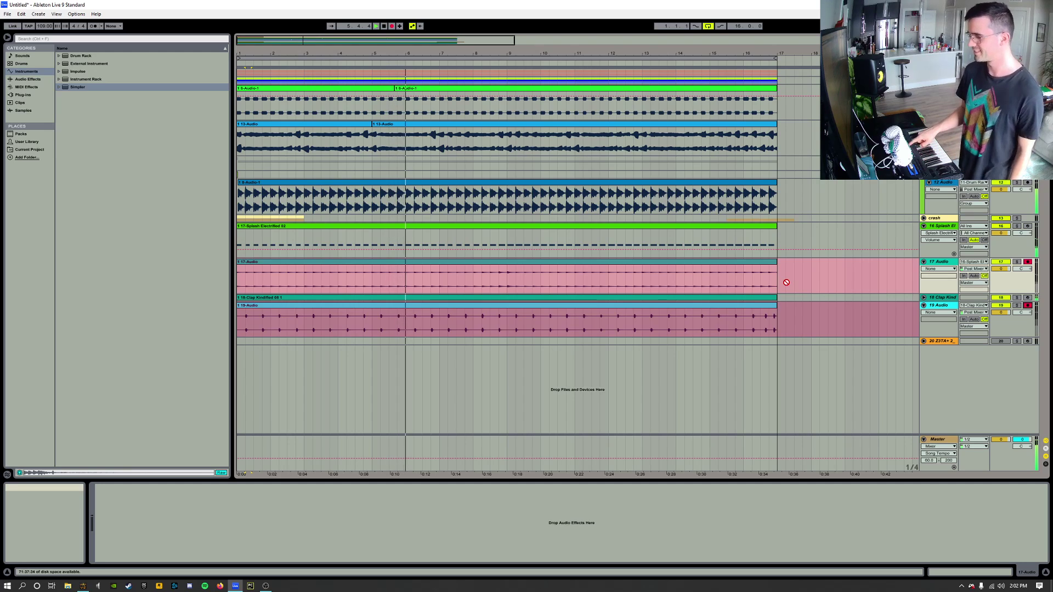
key("F9")
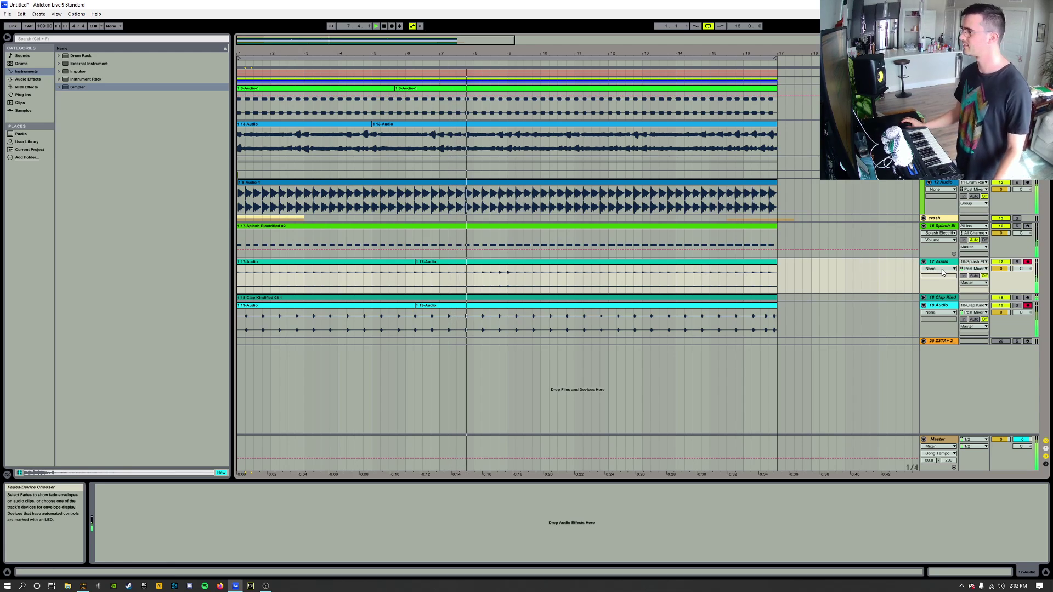
- Clear the MIDI clips from the splash and clap Simpler tracks and delete both tracks, keeping the recorded audio
left_click(656, 225)
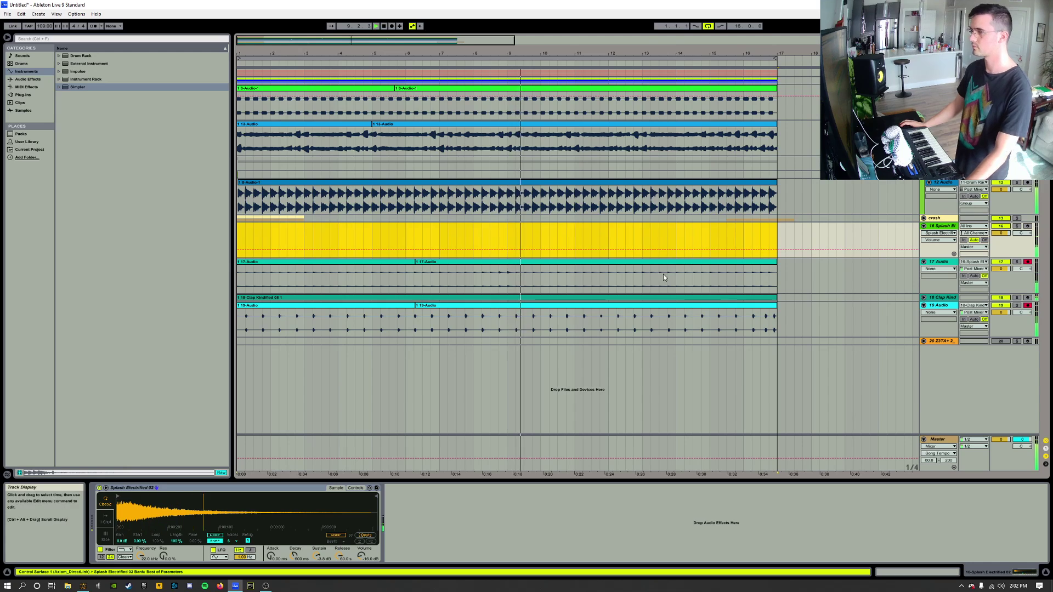
left_click(650, 300)
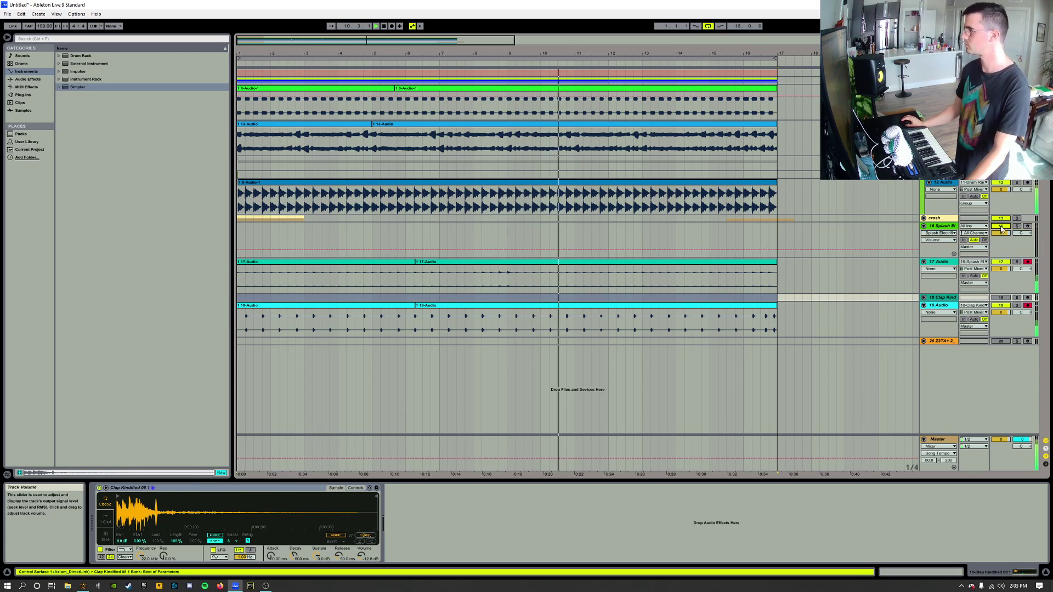
left_click(1001, 226)
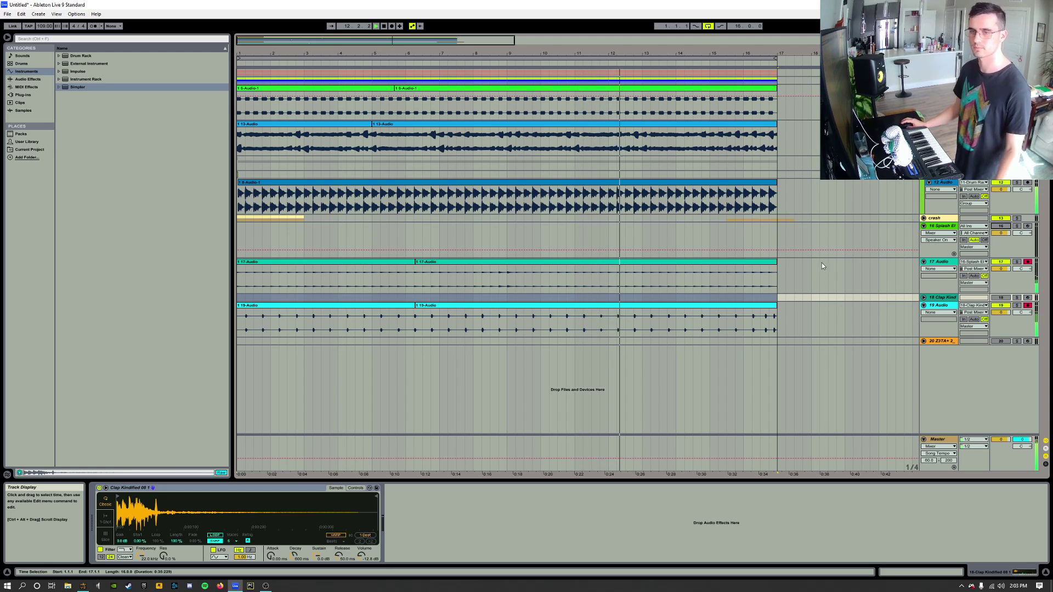
left_click(878, 297)
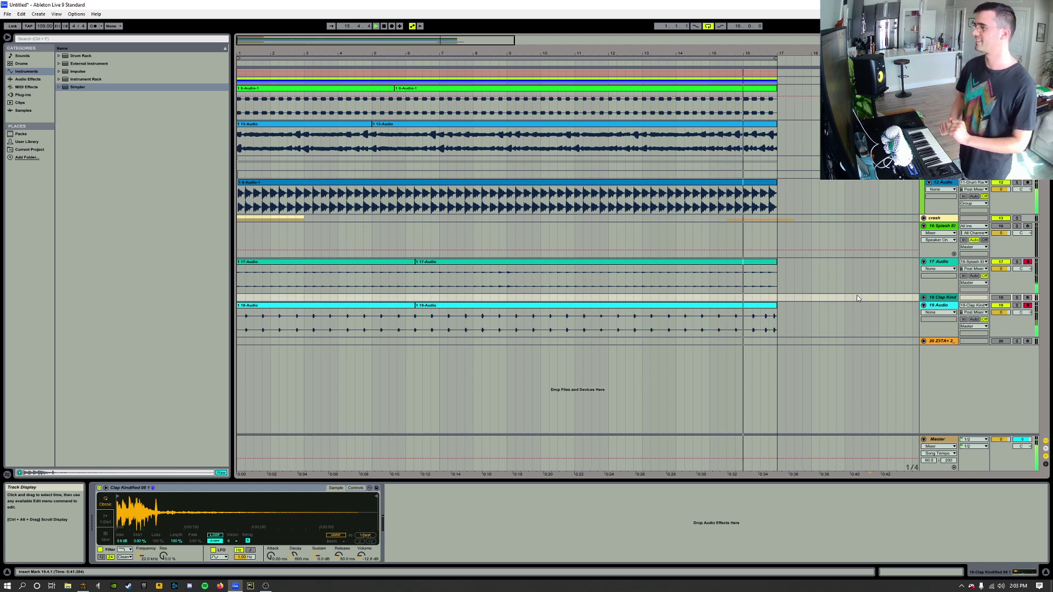
left_click(940, 228)
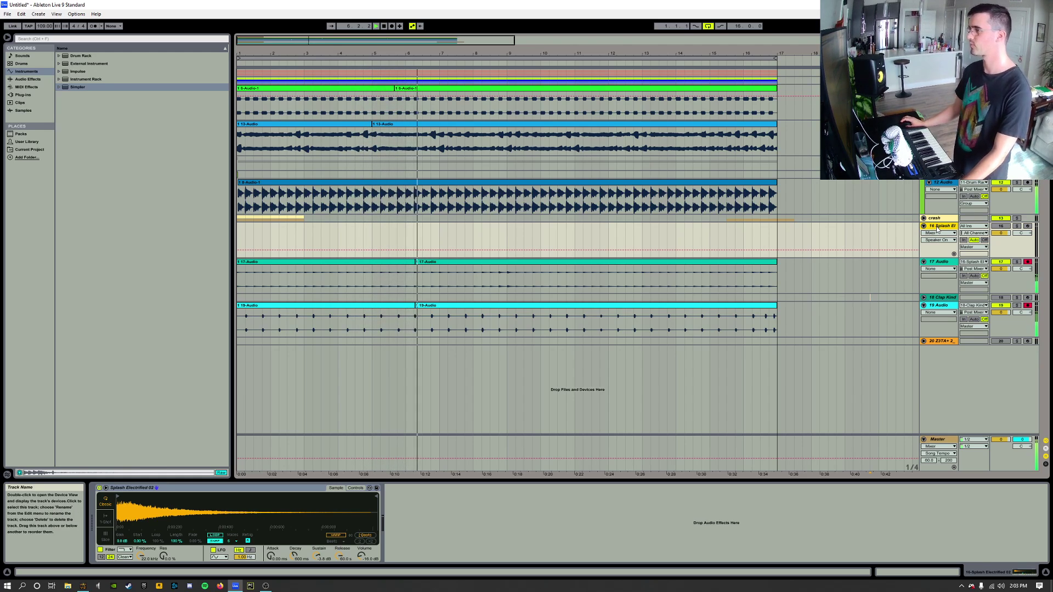
key("Delete")
left_click(940, 262)
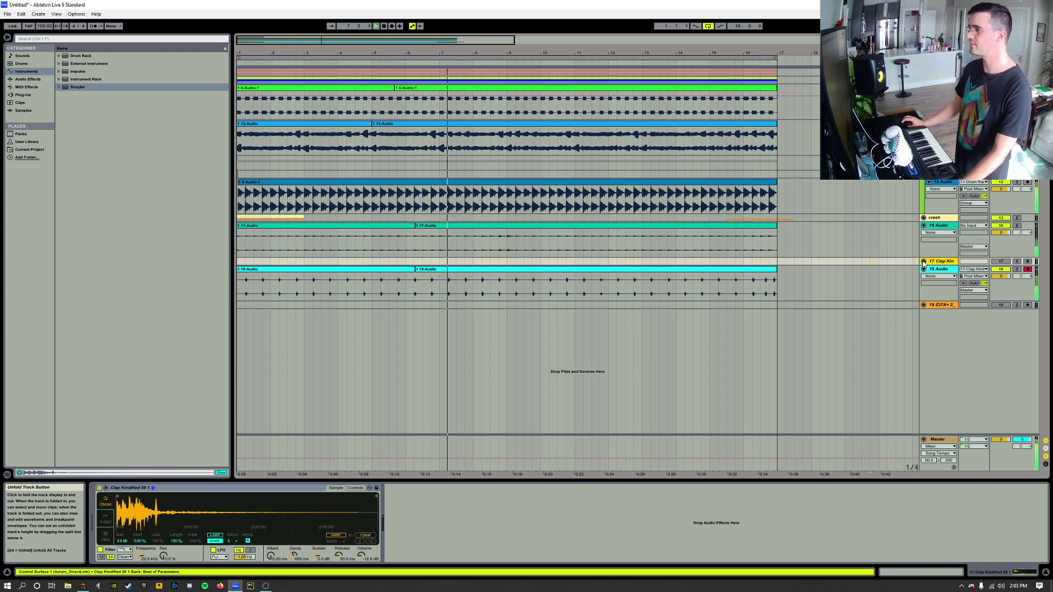
key("Delete")
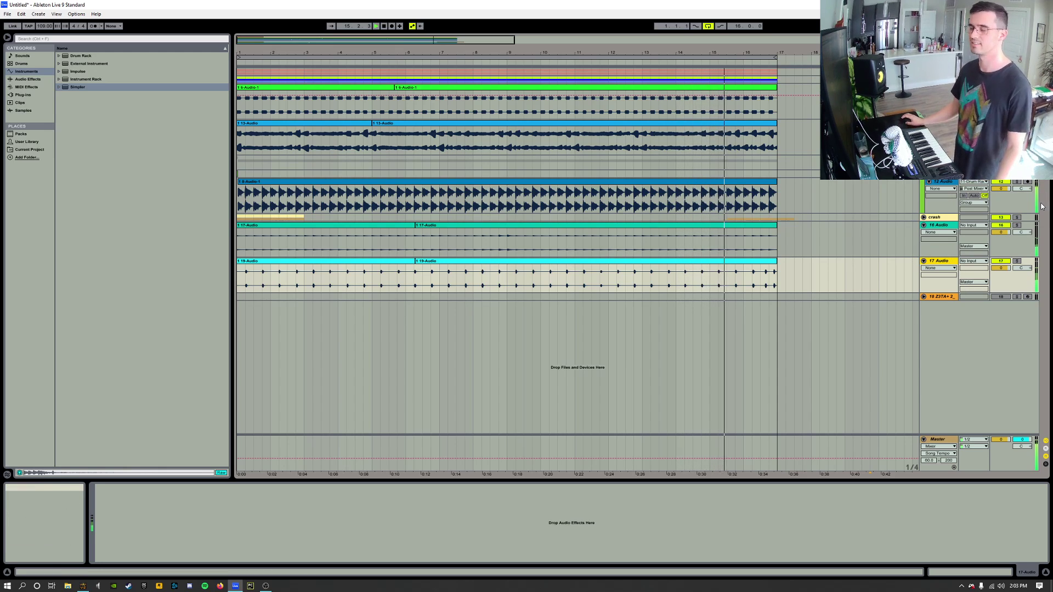
- Check the contents of the crash group, fold it again, and unfold and activate the Z3TA+ 2 track
left_click(923, 218)
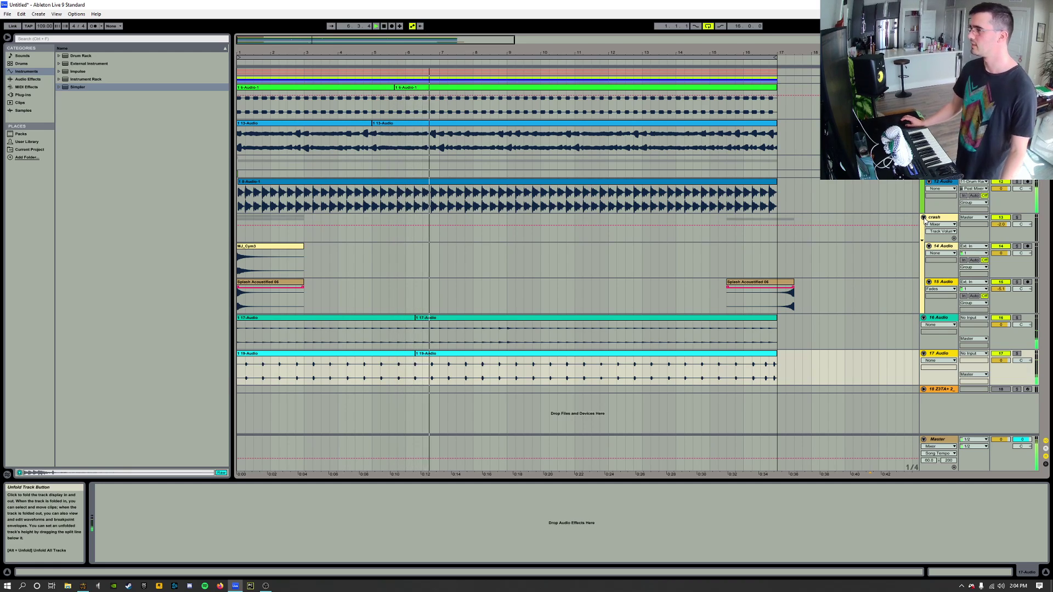
left_click(924, 218)
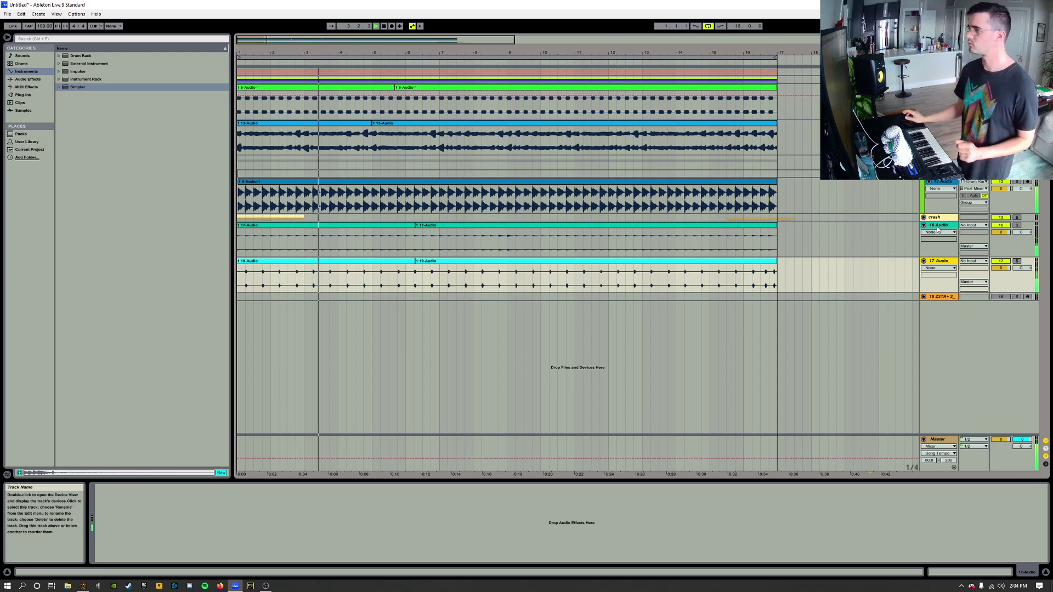
left_click(923, 297)
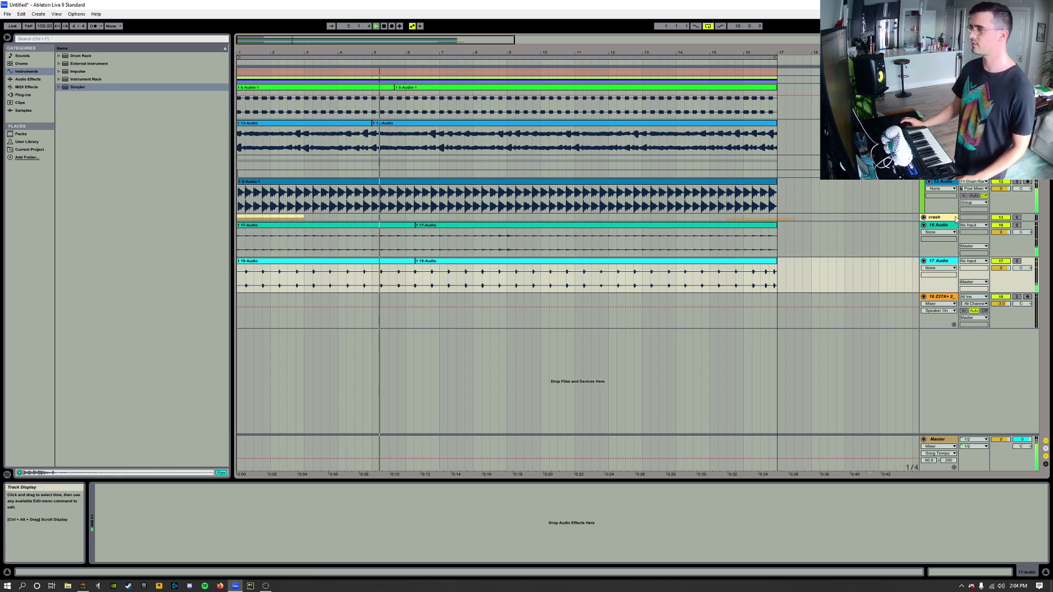
left_click(924, 218)
left_click(923, 217)
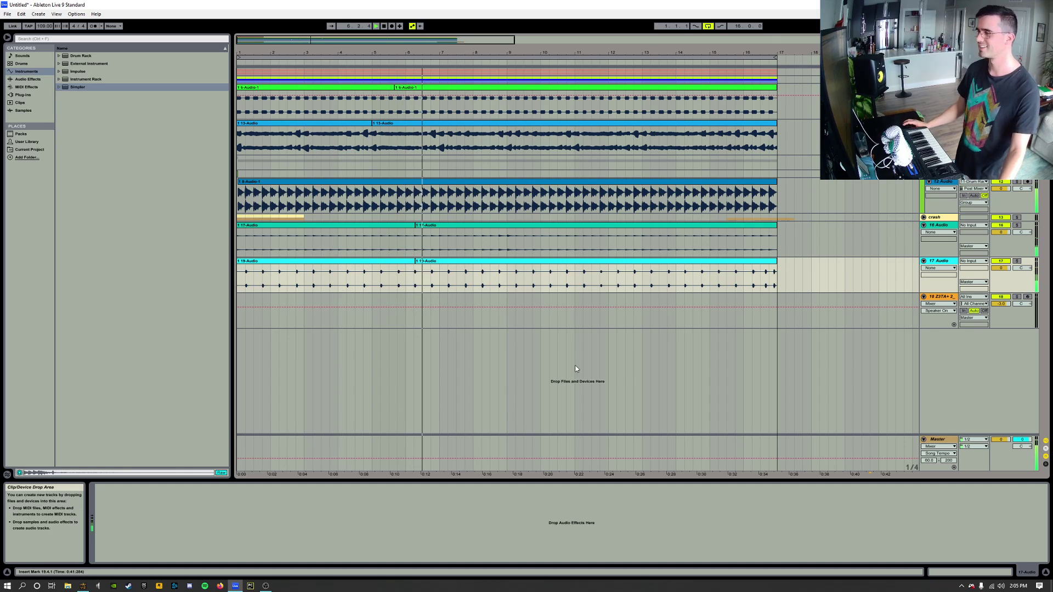
left_click(877, 311)
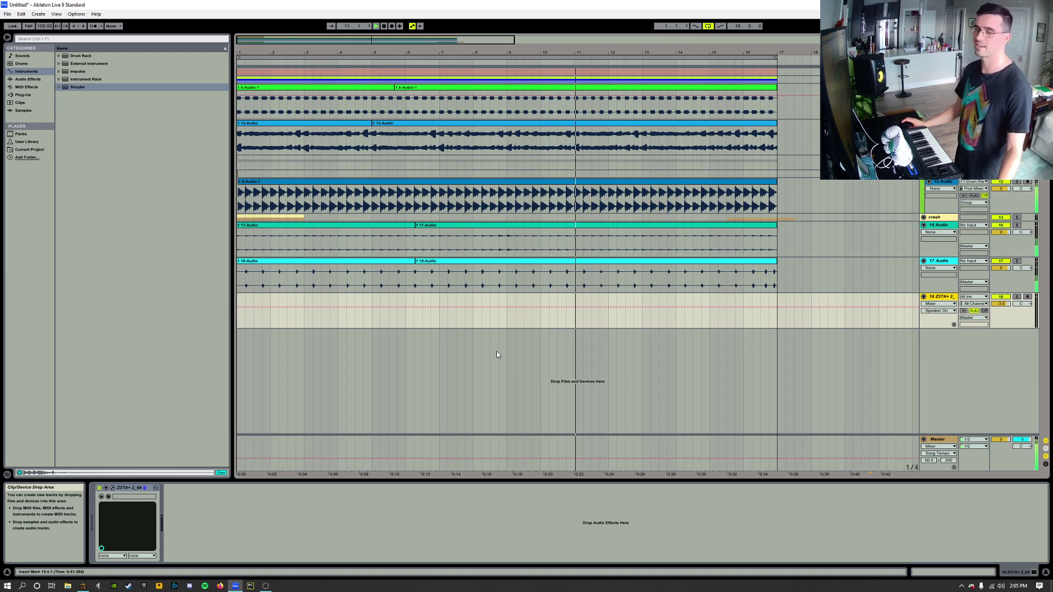
- Duplicate the BassLow track's 16 bars of audio so that the copy starts at bar 17
left_click_drag(681, 51, 681, 16)
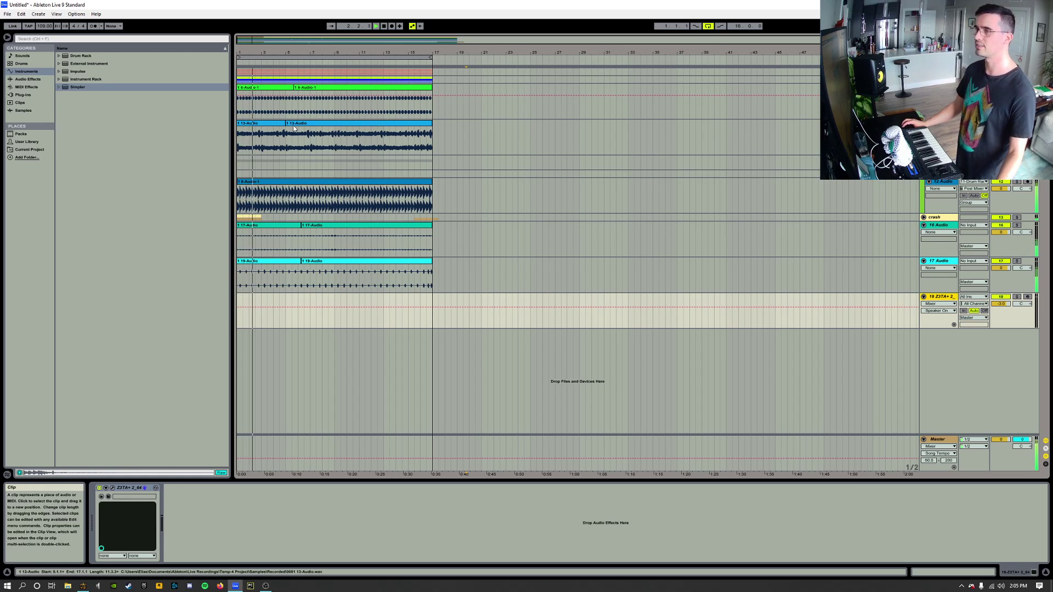
left_click(330, 126)
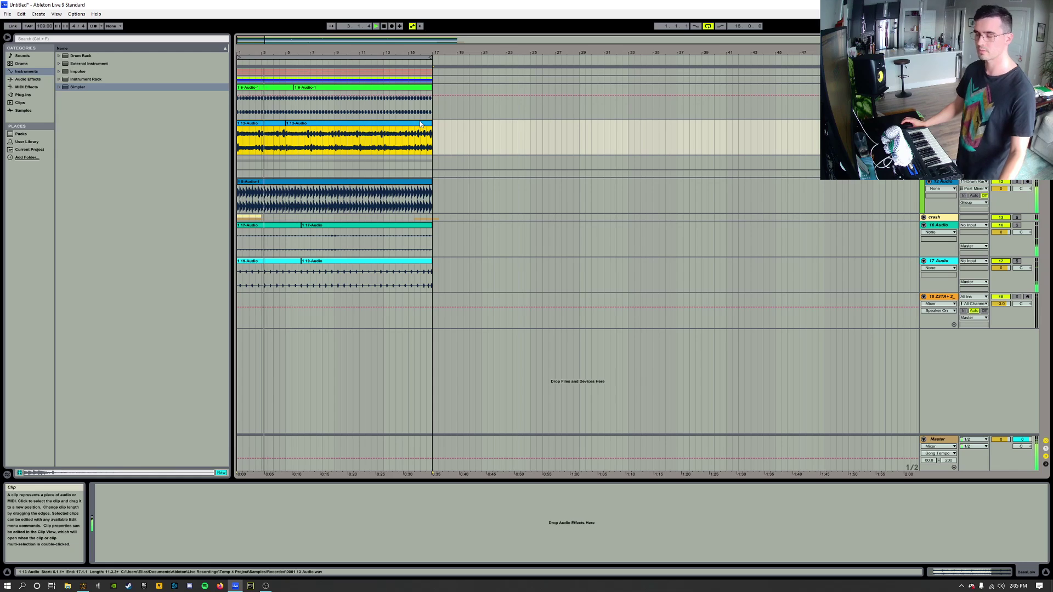
key("ctrl+d")
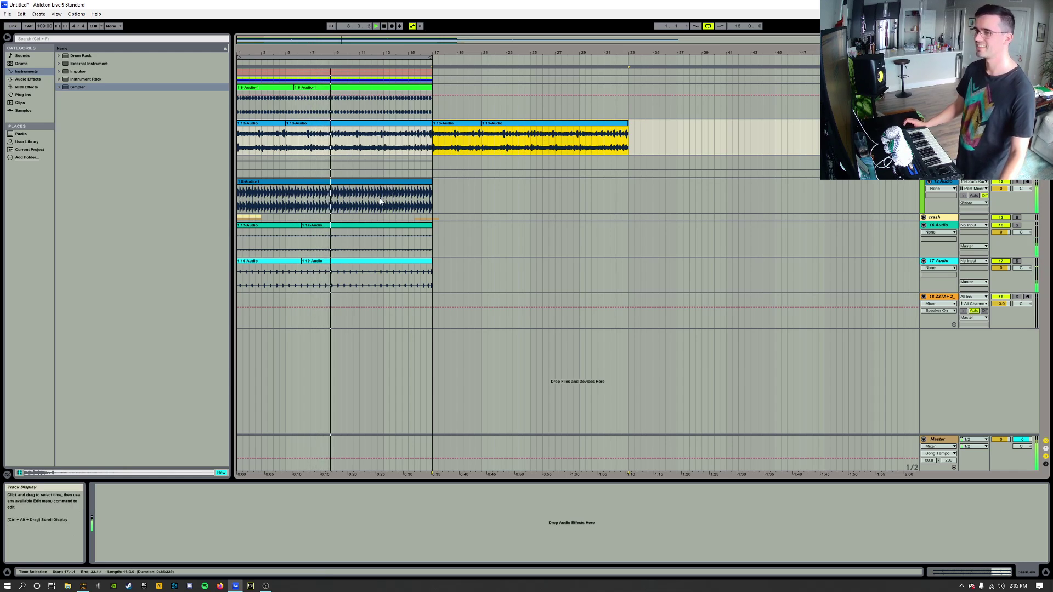
- Duplicate the 16 bars of audio on the Synth1 to Synth3 and BassHigh tracks so the copies start at bar 17
scroll(635, 113, "up", 5)
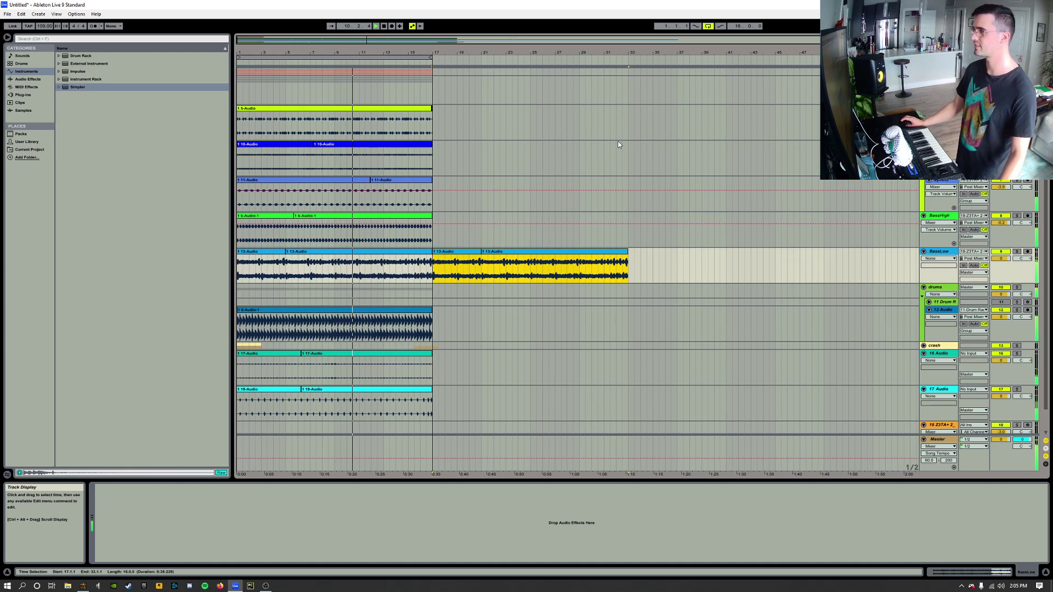
left_click(410, 108)
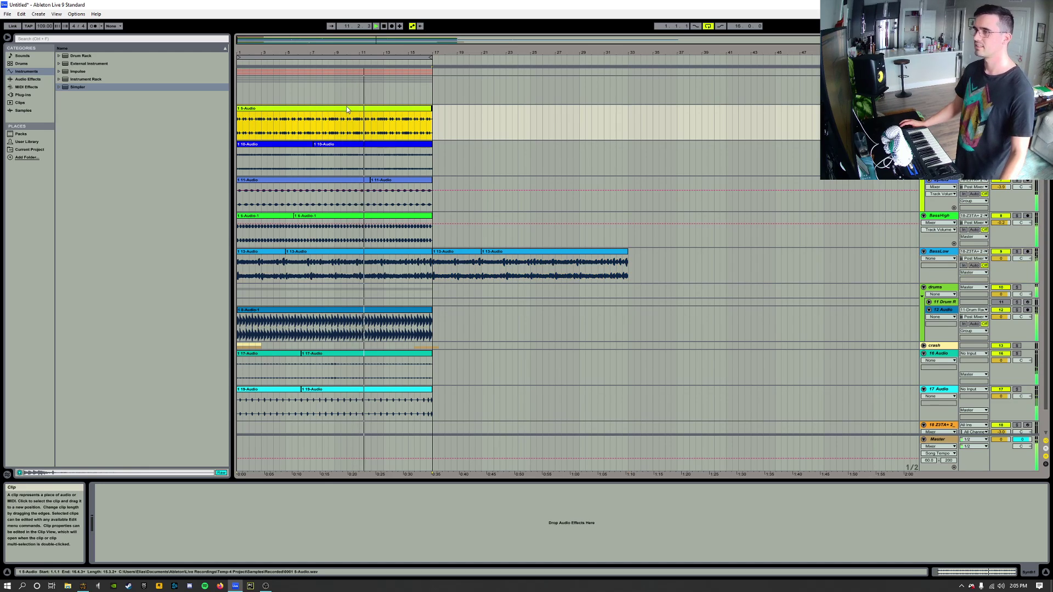
left_click(422, 215, "shift")
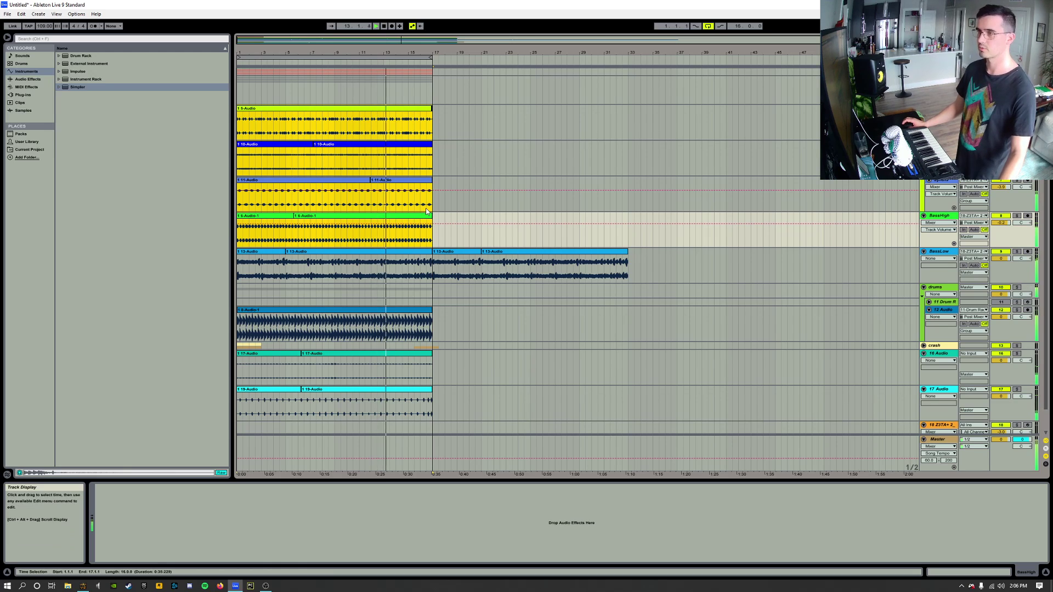
key("ctrl+d")
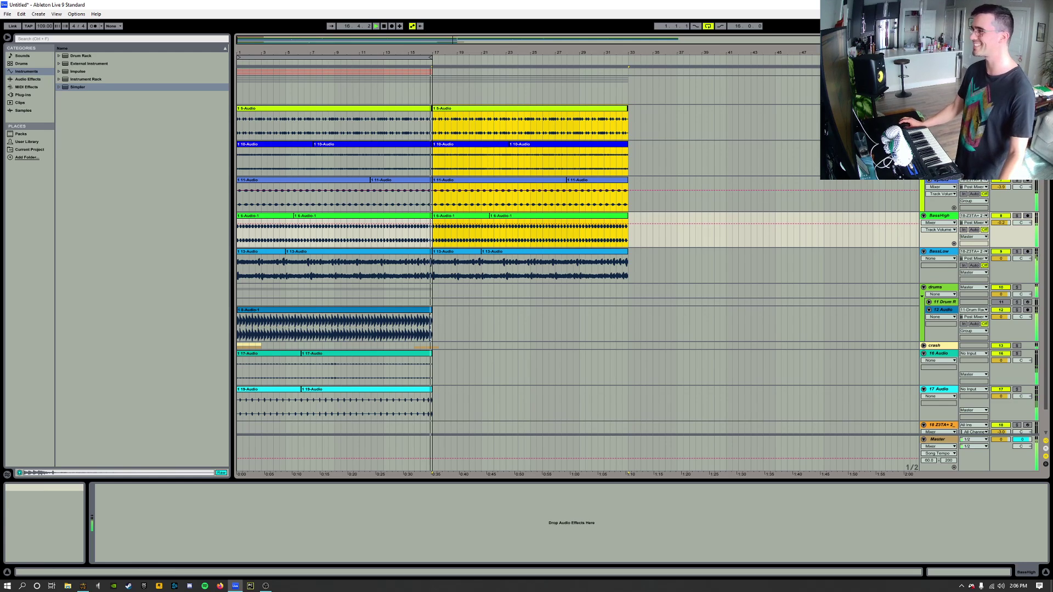
- Unfold the first track group and duplicate its two 16-bar 4-Audio clips so the copies start at bar 17
left_click(923, 72)
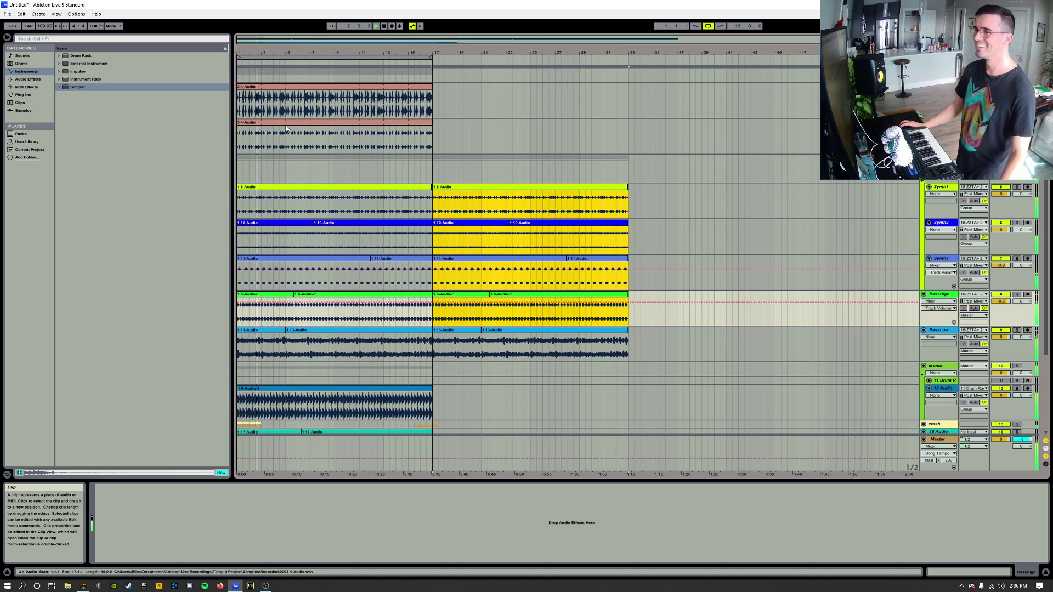
left_click(343, 89)
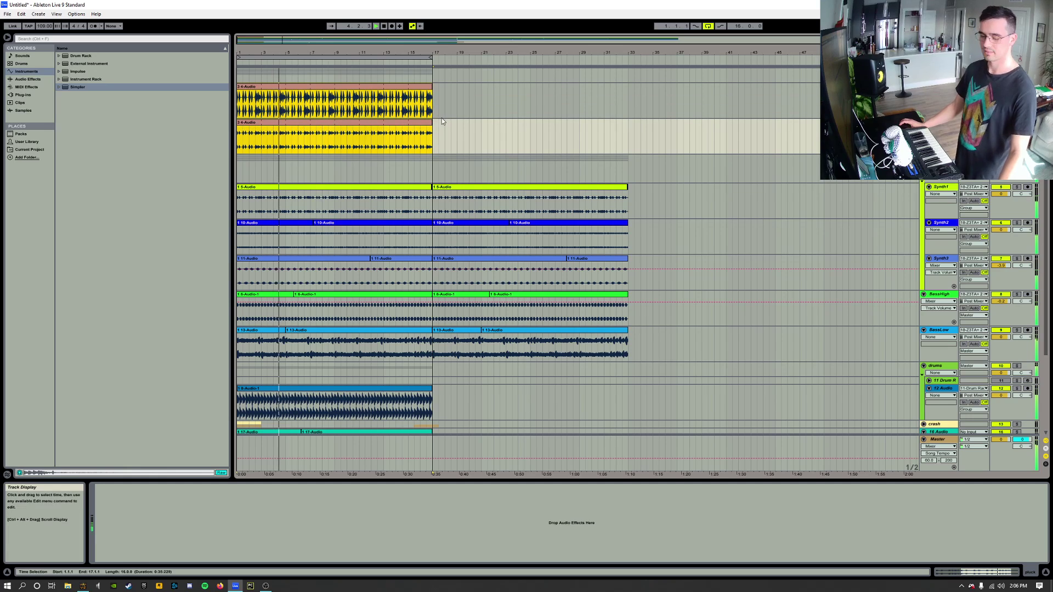
key("ctrl+d")
scroll(465, 137, "down", 1)
scroll(464, 138, "down", 1)
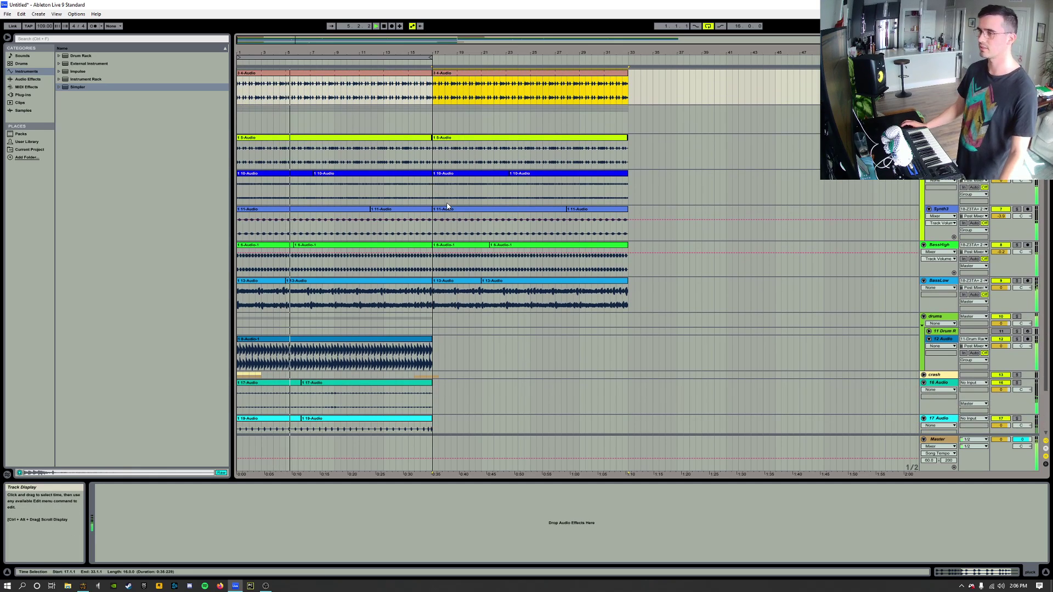
- Delete the copied clips from bar 17 onward on the Synth1, Synth2, Synth3, BassHigh and BassLow tracks
left_click(452, 138)
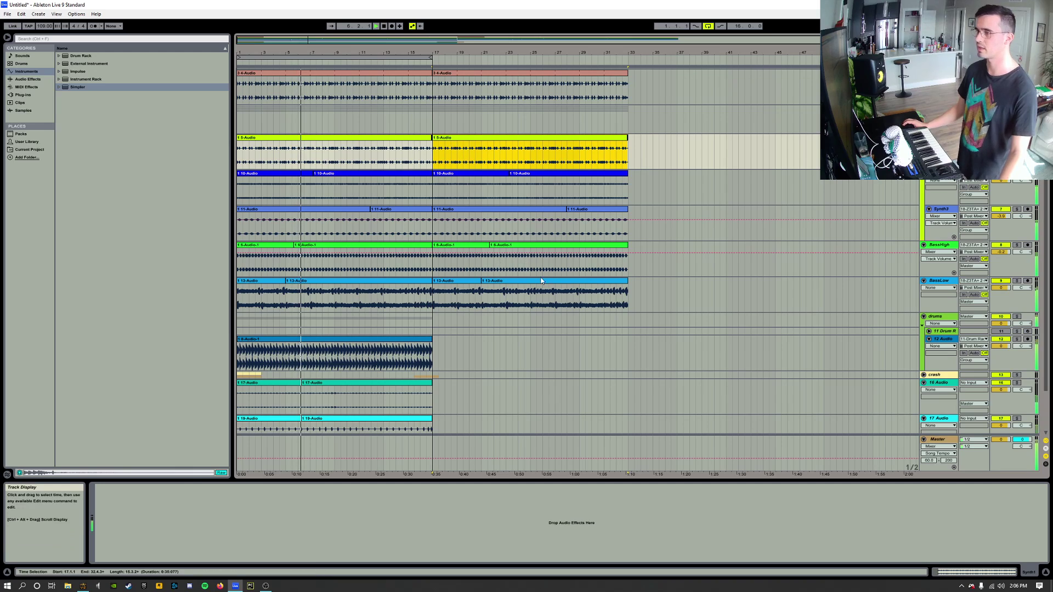
left_click(564, 281, "shift")
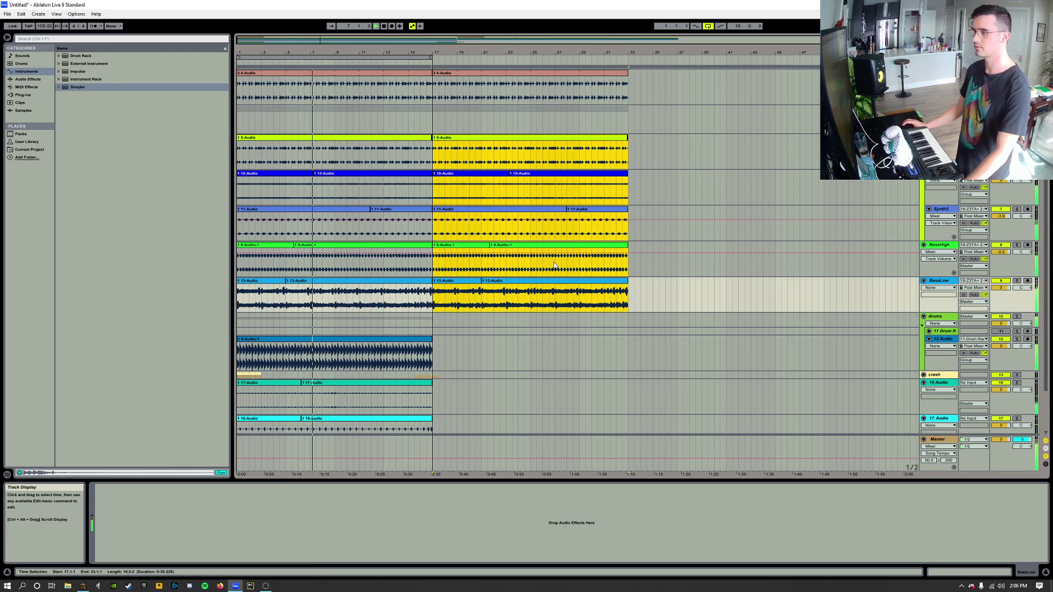
key("Delete")
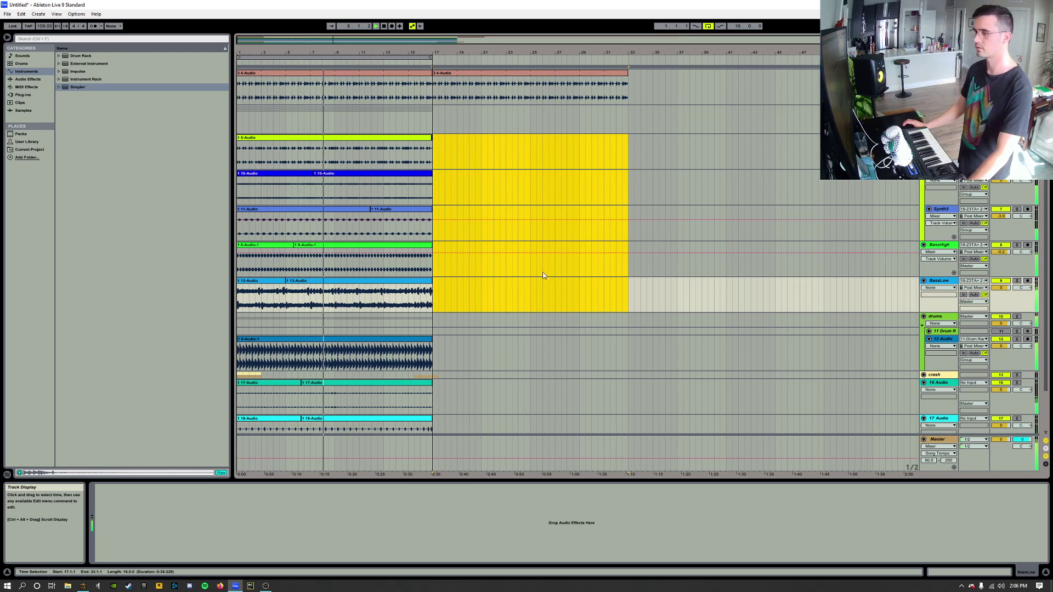
scroll(510, 282, "down", 1)
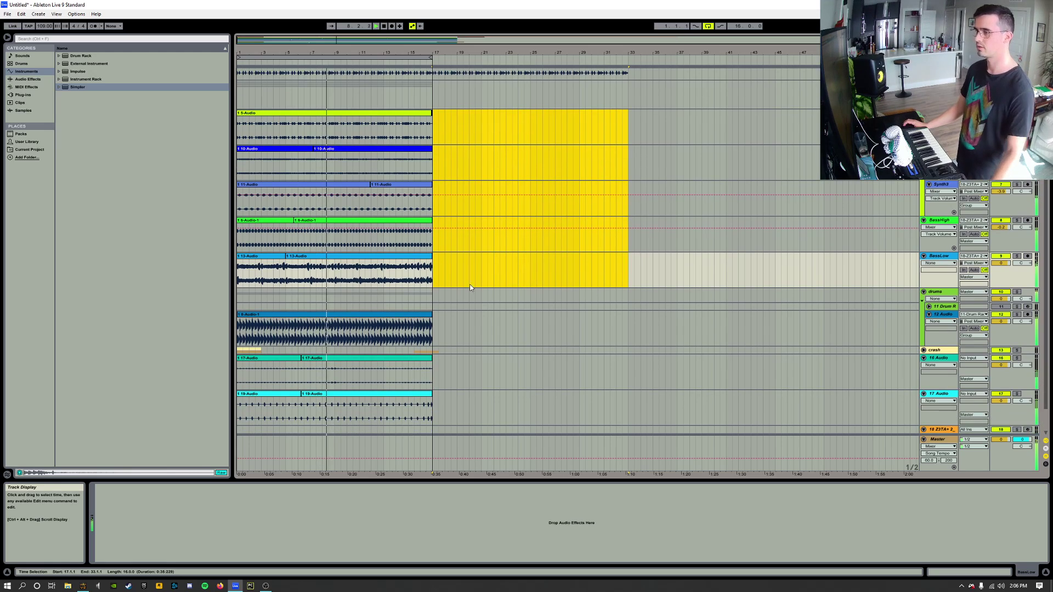
- Duplicate only the three synth tracks' 16 bars of audio so that the copies start at bar 17
left_click(272, 256)
left_click(343, 263, "shift")
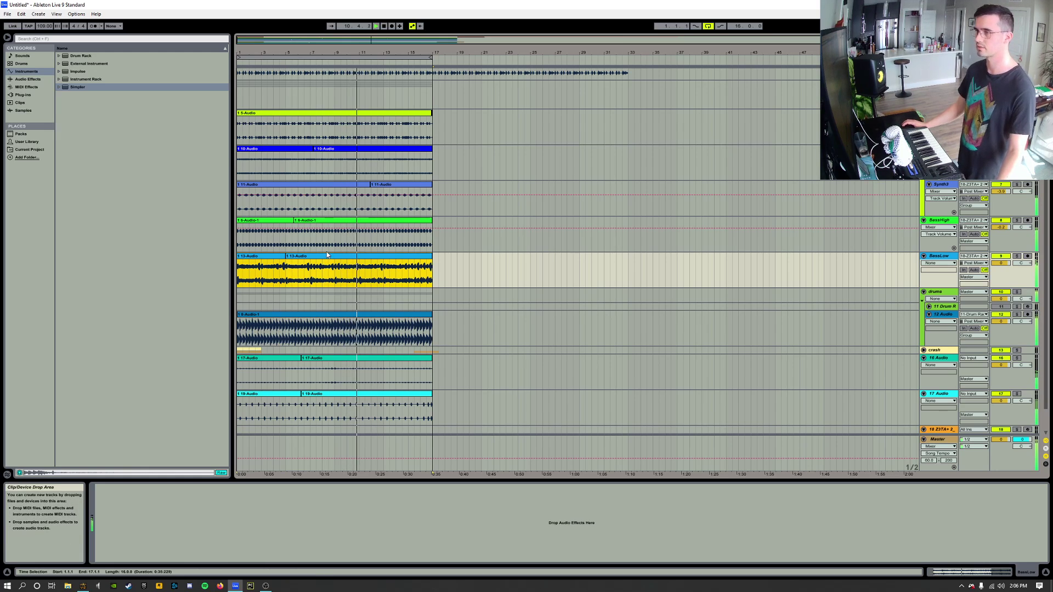
left_click(304, 114)
left_click(393, 186, "shift")
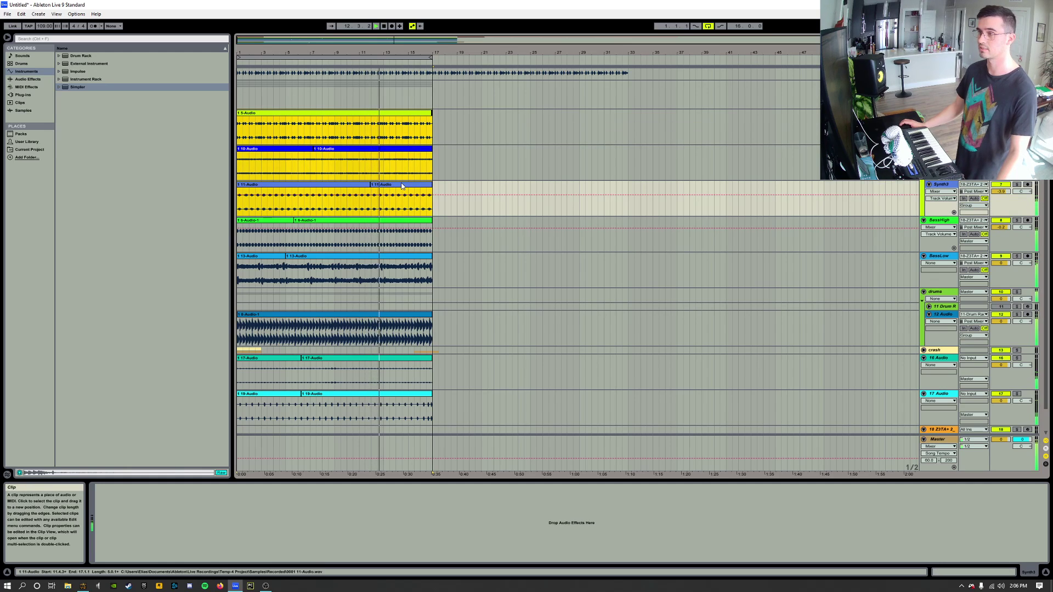
key("ctrl+d")
scroll(378, 349, "down", 2)
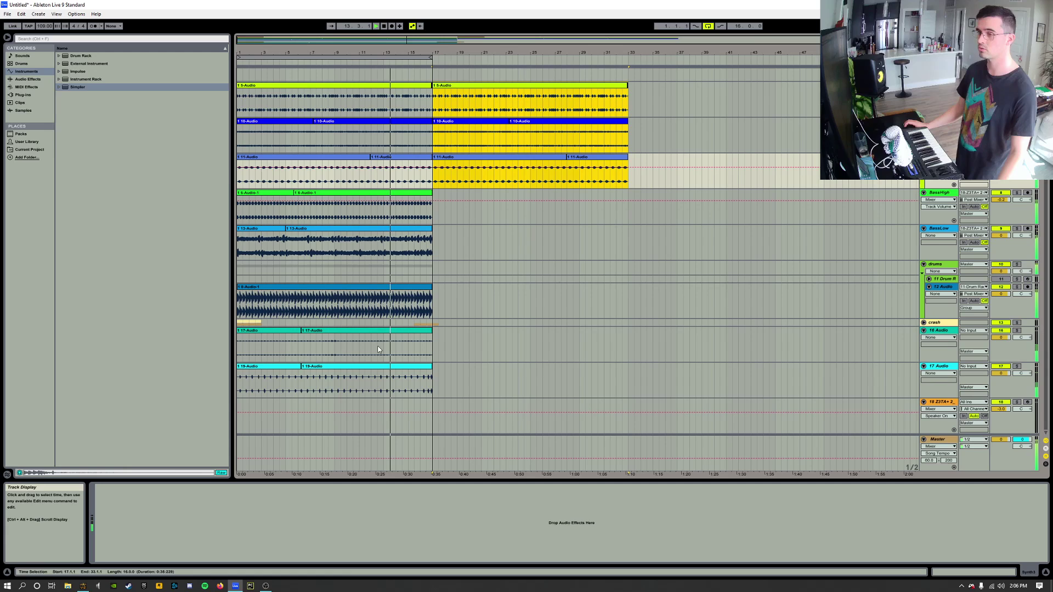
scroll(406, 329, "up", 2)
scroll(435, 279, "down", 2)
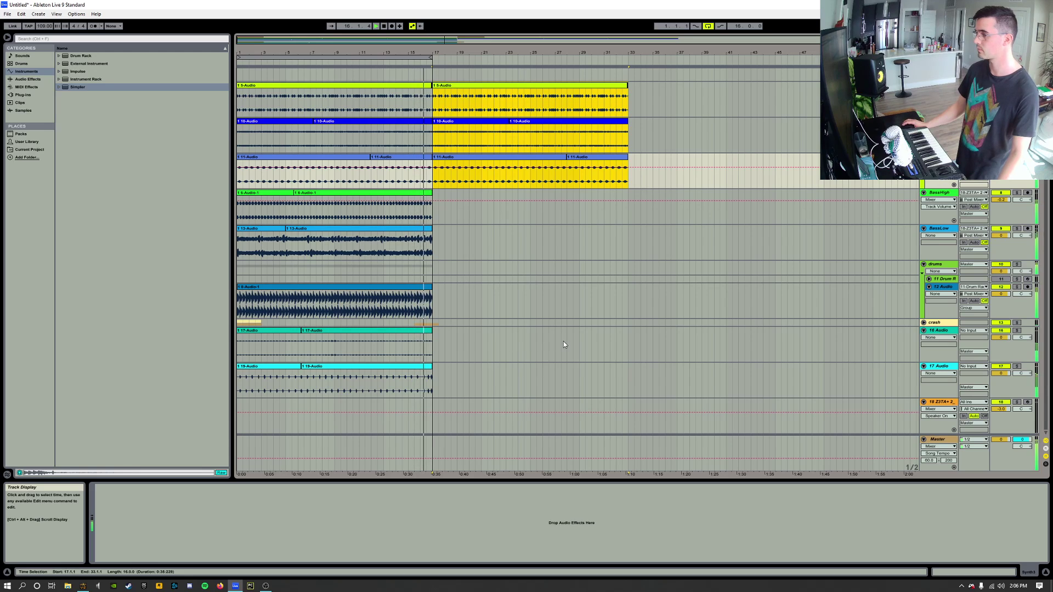
- Unfold the crash group and duplicate bars 1 to 16 of its cymbal and splash tracks to bar 17
left_click(923, 322)
scroll(335, 383, "down", 1)
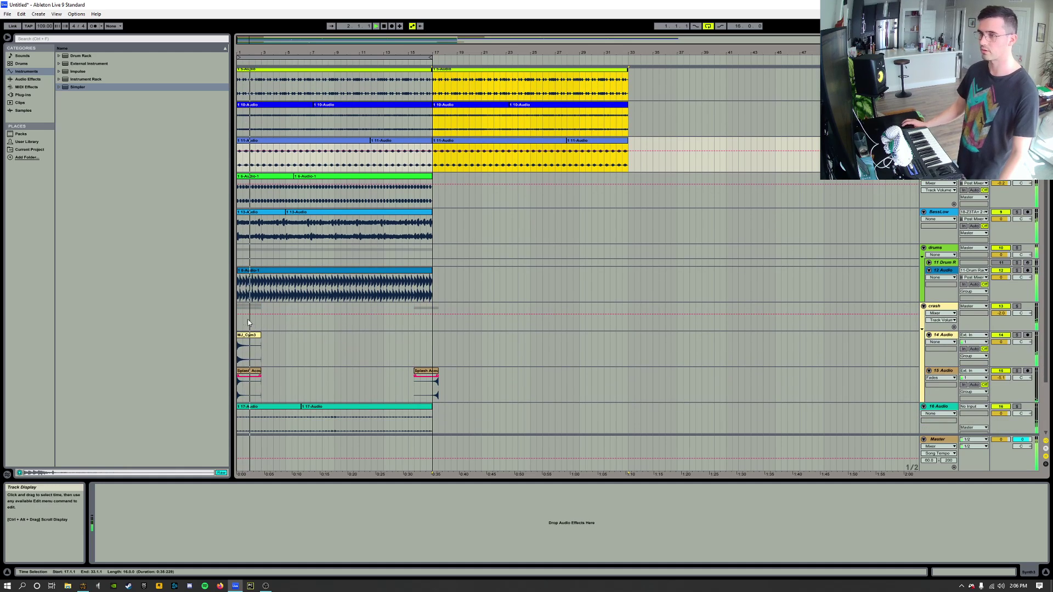
left_click_drag(238, 324, 435, 395)
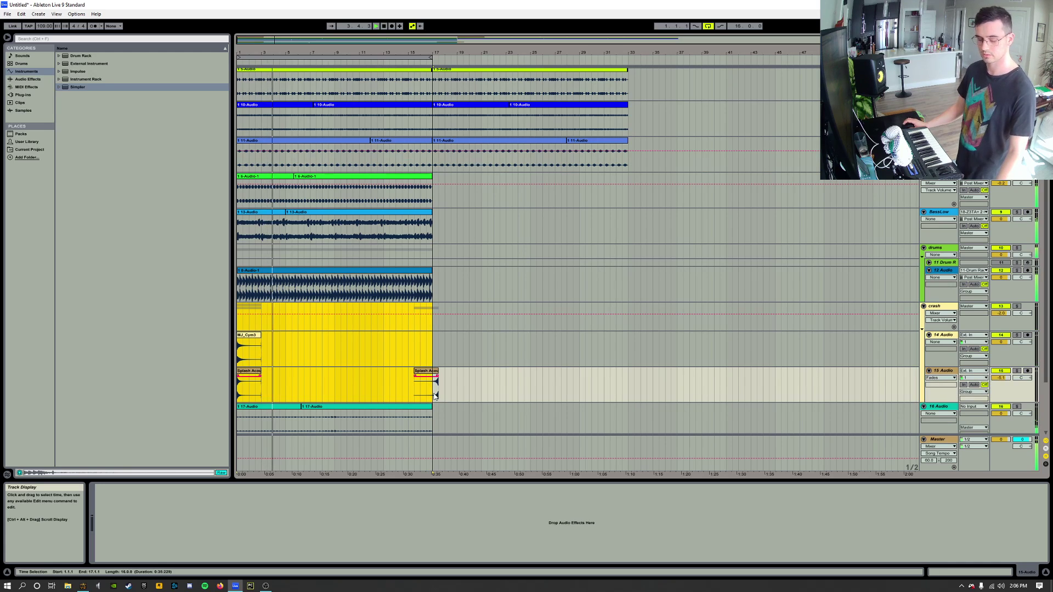
key("ctrl+d")
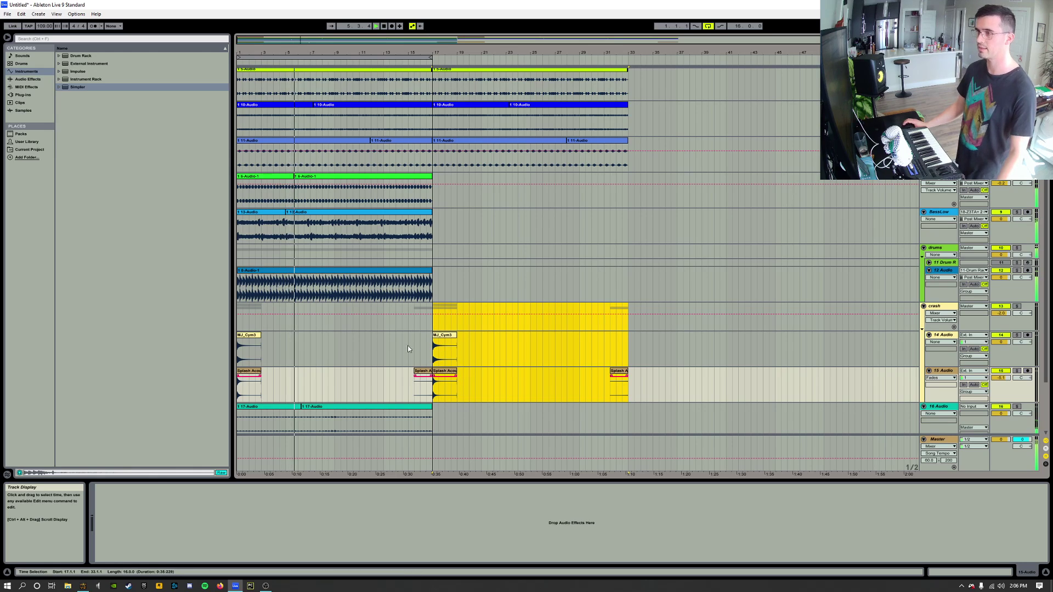
scroll(420, 298, "down", 3)
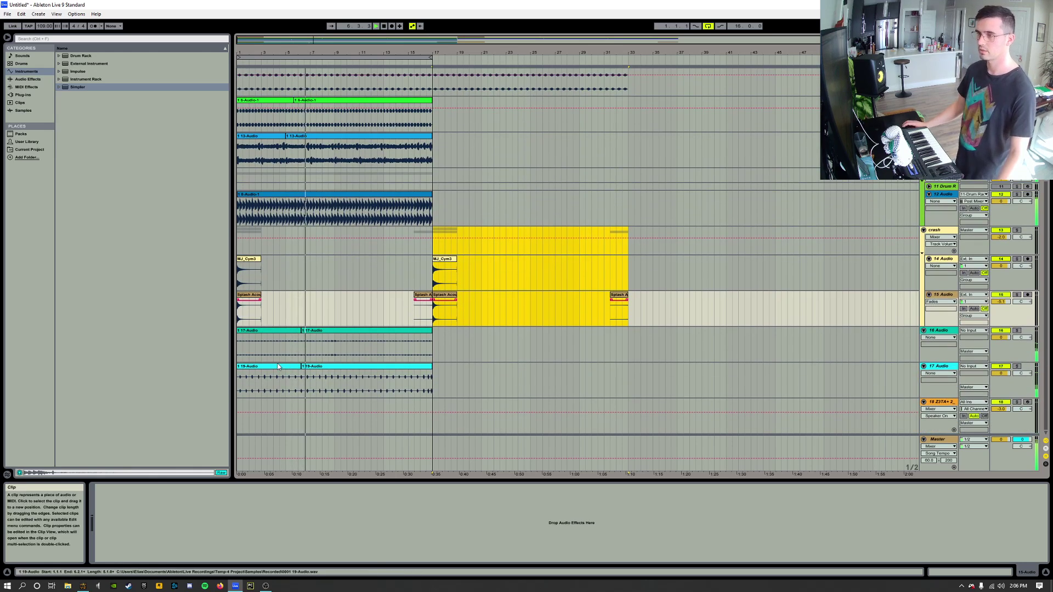
left_click(279, 330)
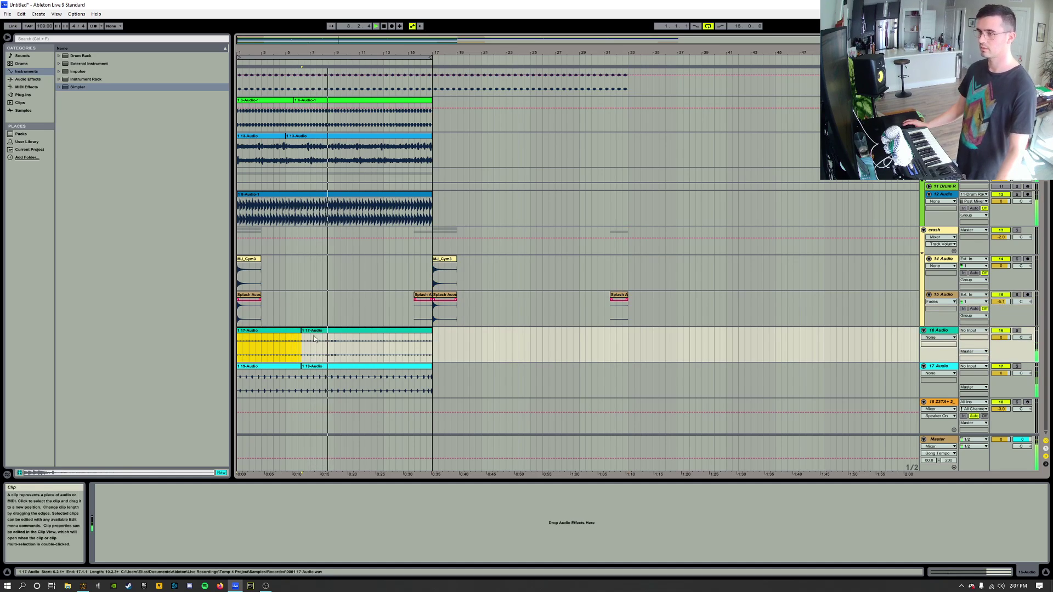
scroll(354, 350, "up", 5)
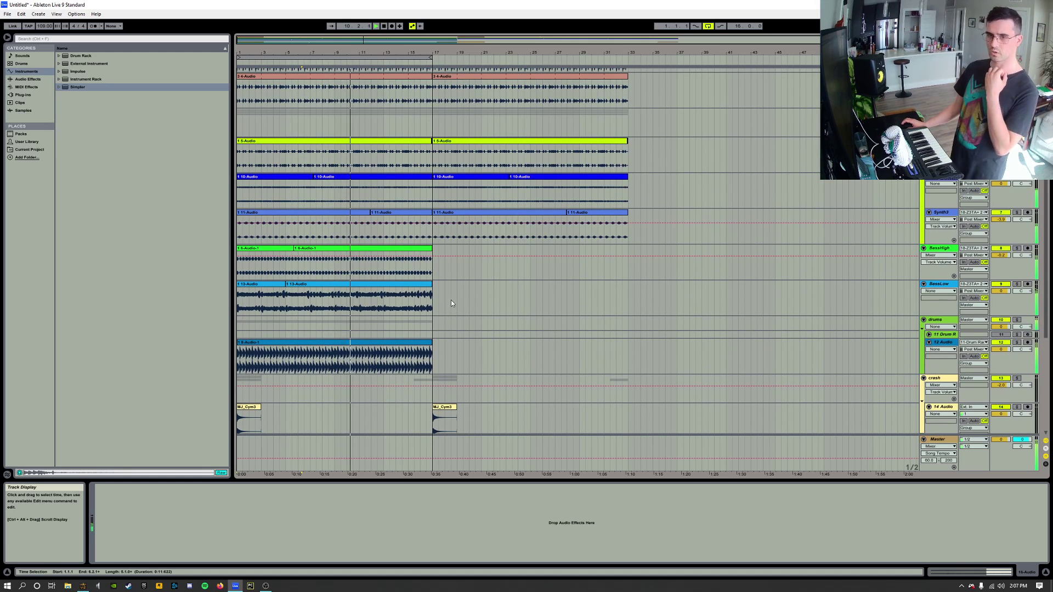
scroll(768, 246, "down", 5)
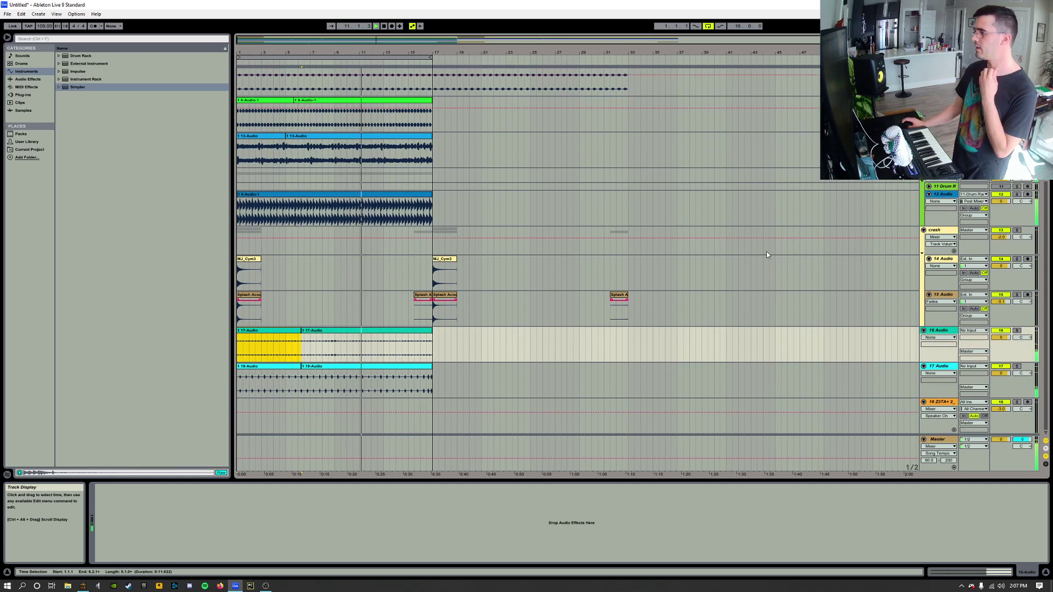
- Open the Z3TA+ 2 synth on its track, show the Synth page, and load the Drive Bass FI preset from the Bass 1 bank
left_click(504, 419)
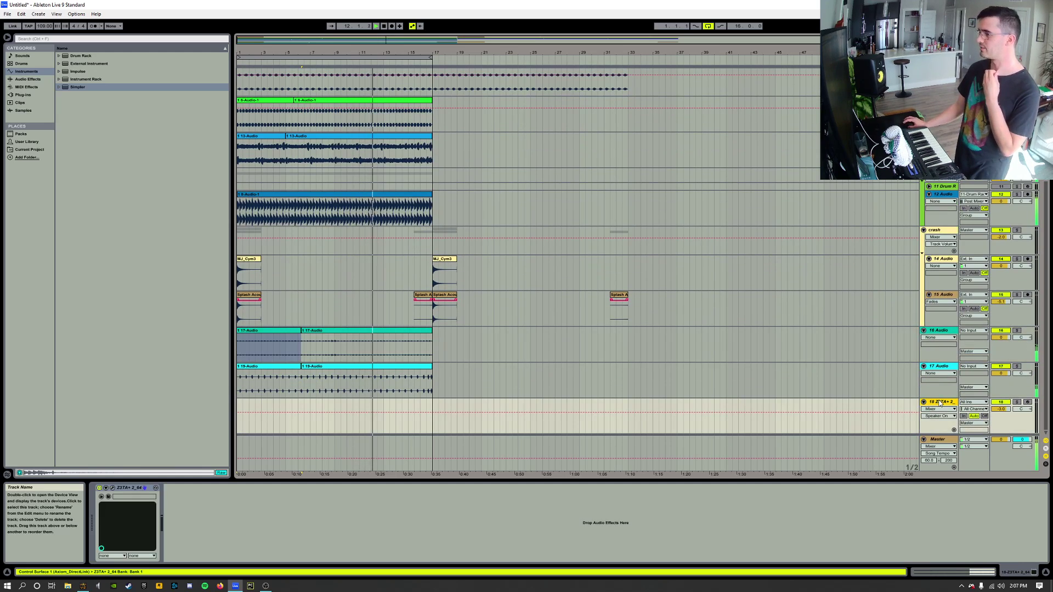
left_click(112, 488)
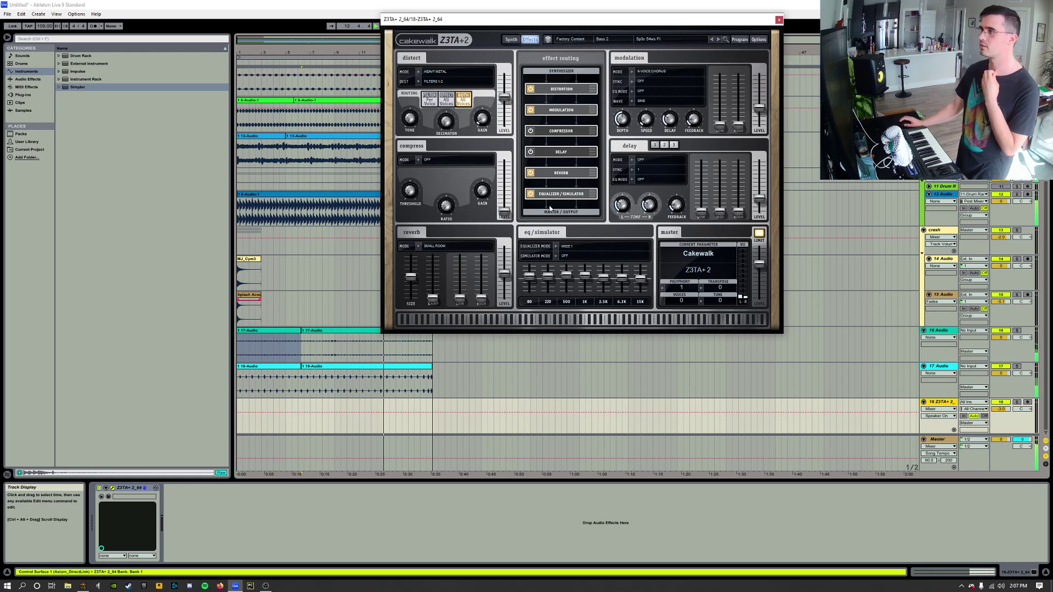
left_click(511, 39)
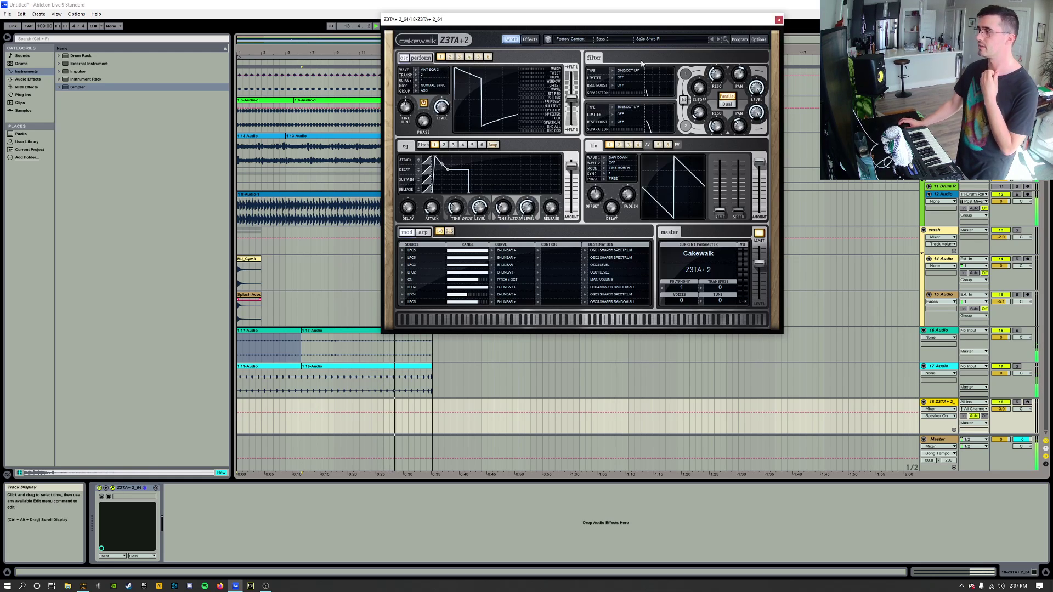
left_click(615, 40)
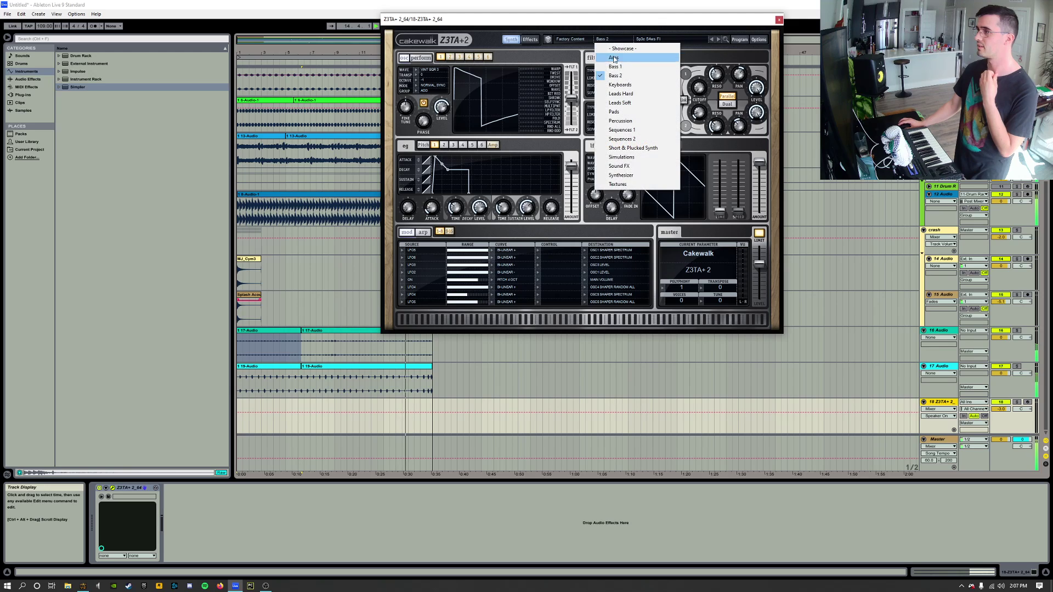
left_click(608, 55)
left_click(666, 40)
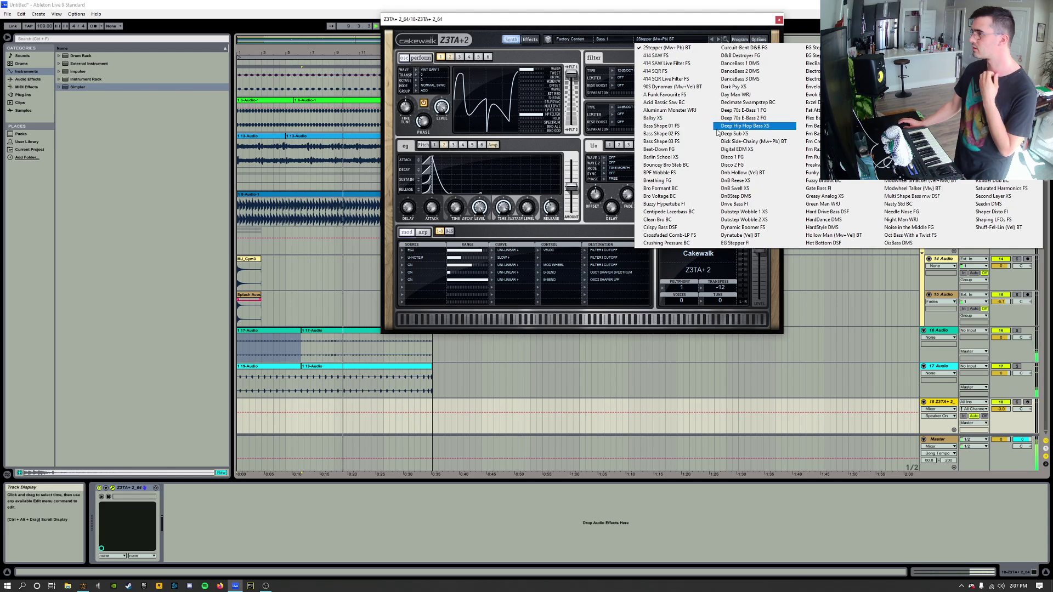
left_click(757, 206)
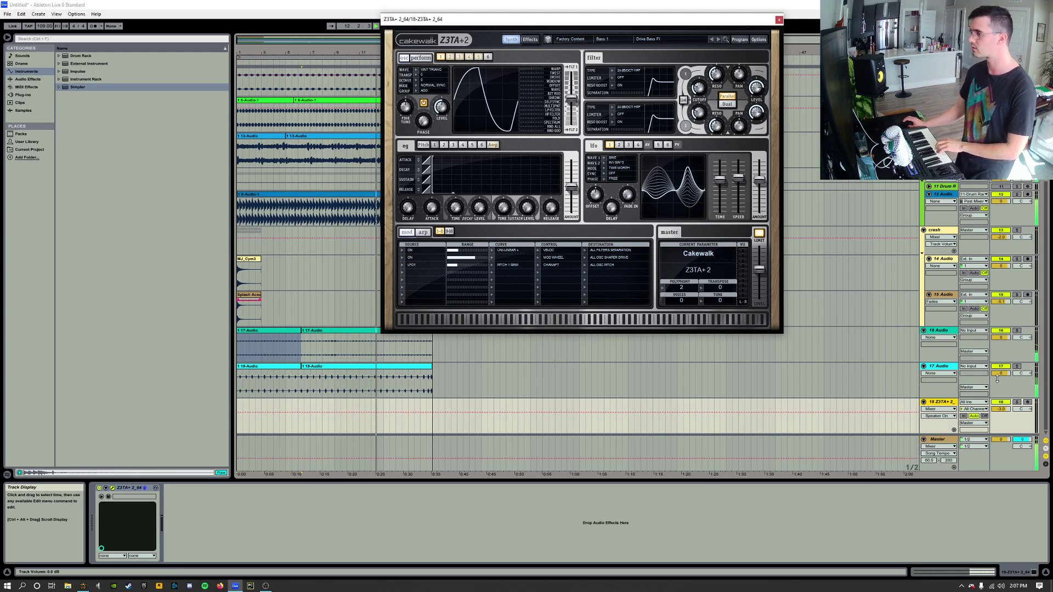
- Arm the Z3TA+ 2 track and audition the preceding Bass 1 presets back to Disco 1 FG
left_click(1027, 402)
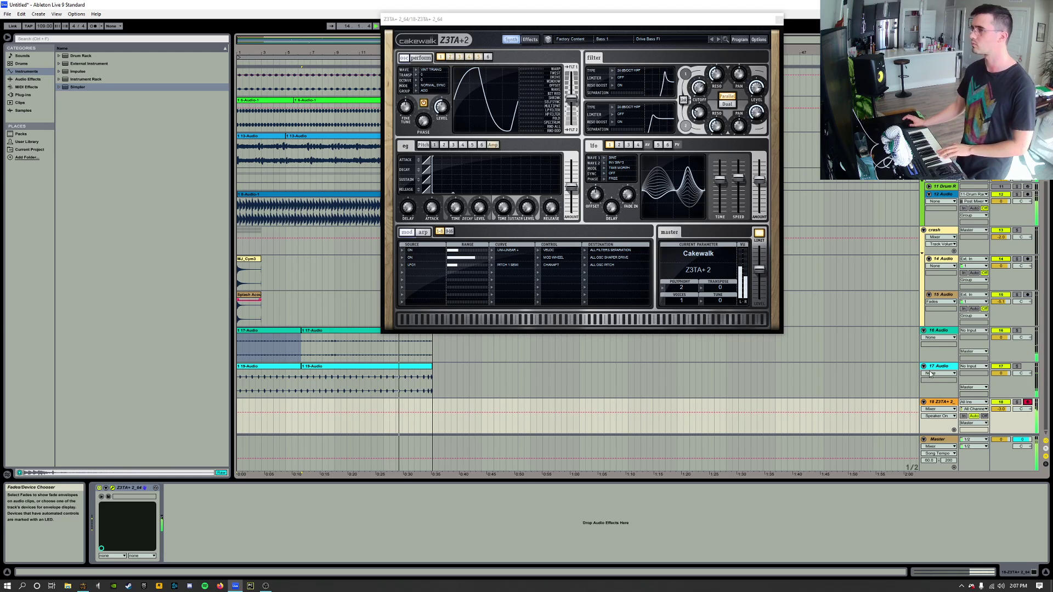
left_click(711, 39)
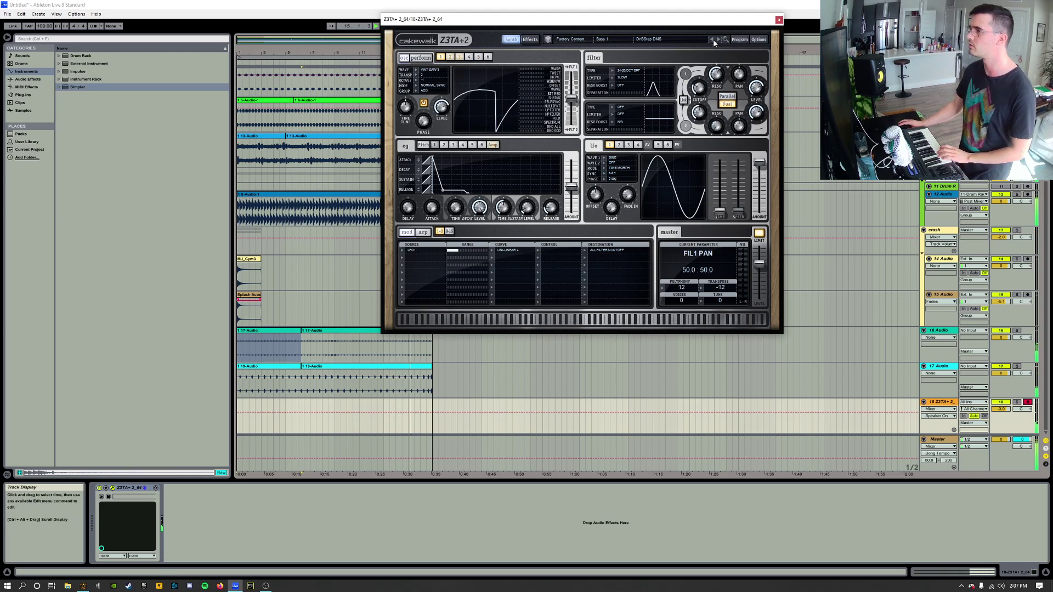
left_click(711, 39)
left_click(712, 39)
left_click(712, 39)
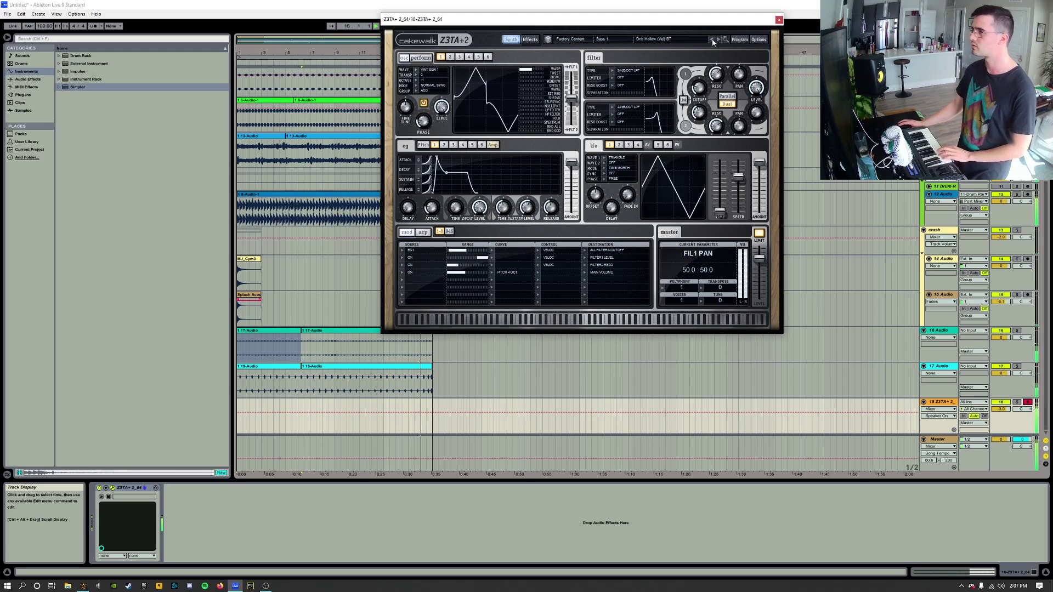
left_click(712, 39)
left_click(712, 39)
- Load the Breathing FG preset in Z3TA+ 2 and close the synth window
left_click(630, 43)
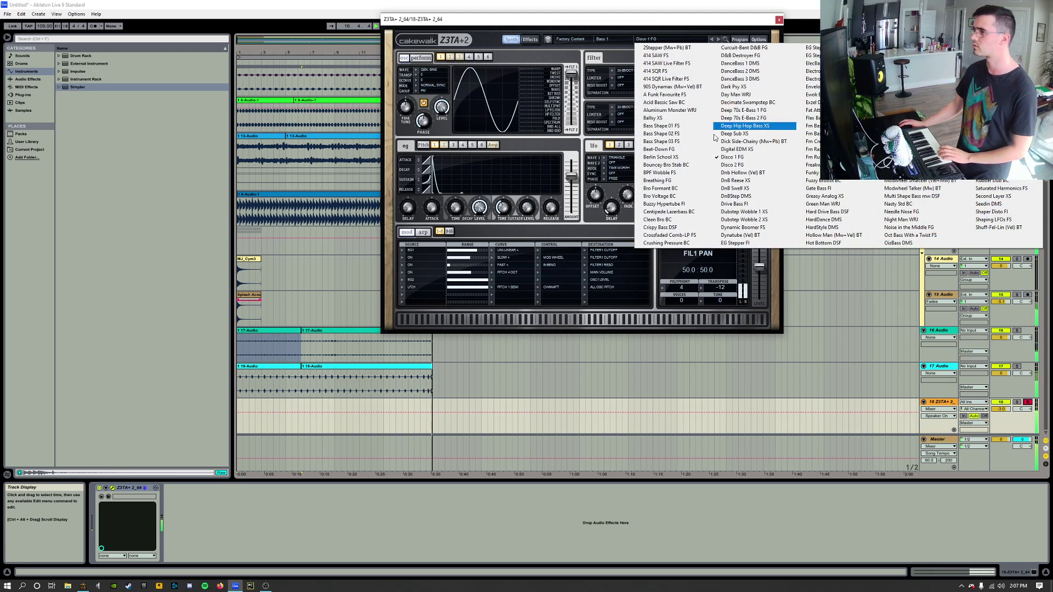
left_click(680, 180)
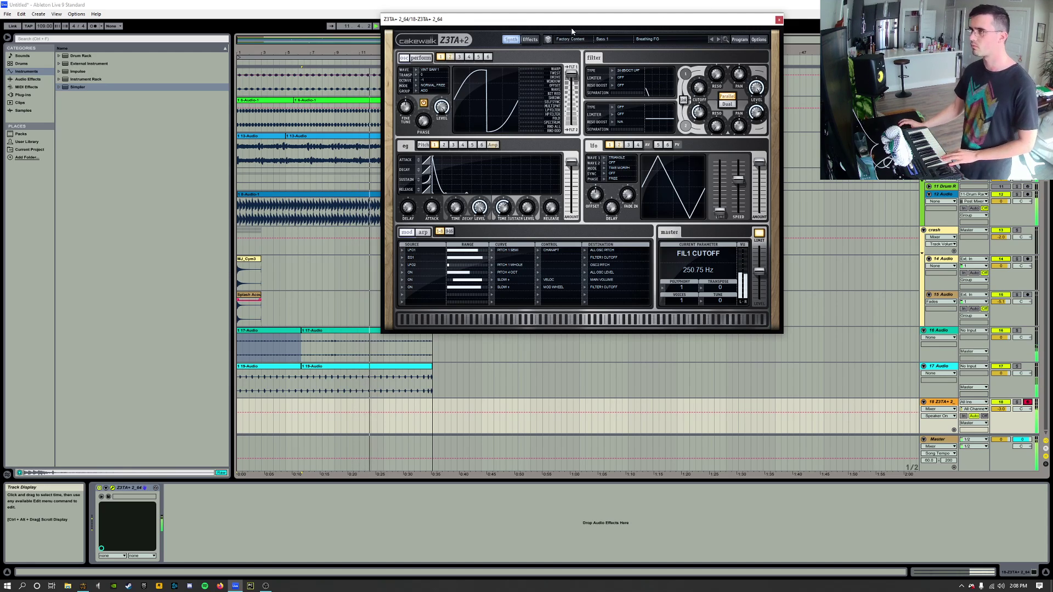
left_click(779, 20)
- Duplicate the bars 1 to 16 drum audio clip on the 12-Audio track to bar 17
scroll(387, 166, "up", 4)
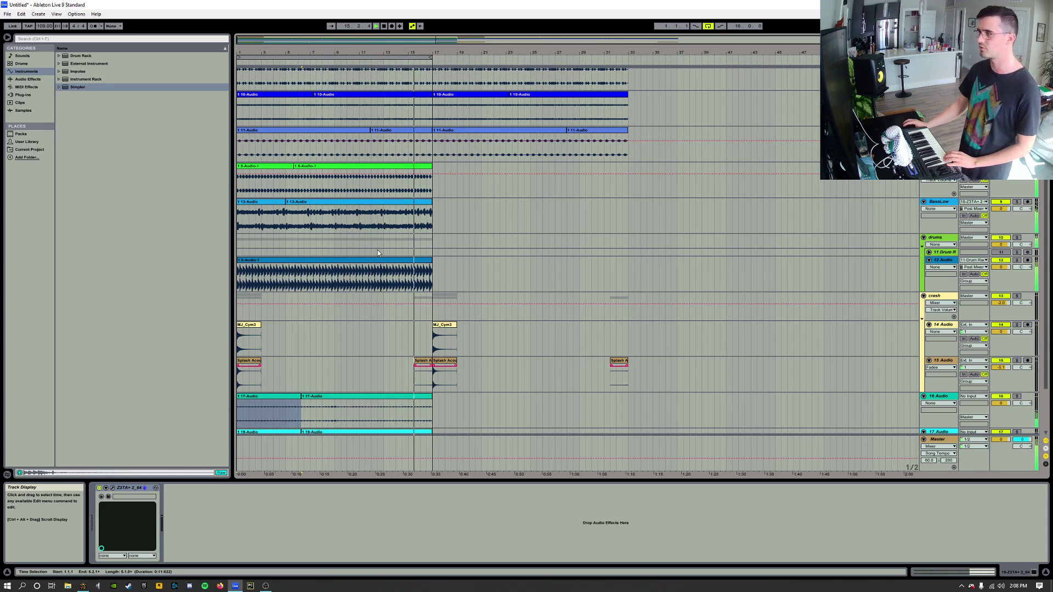
left_click(379, 261)
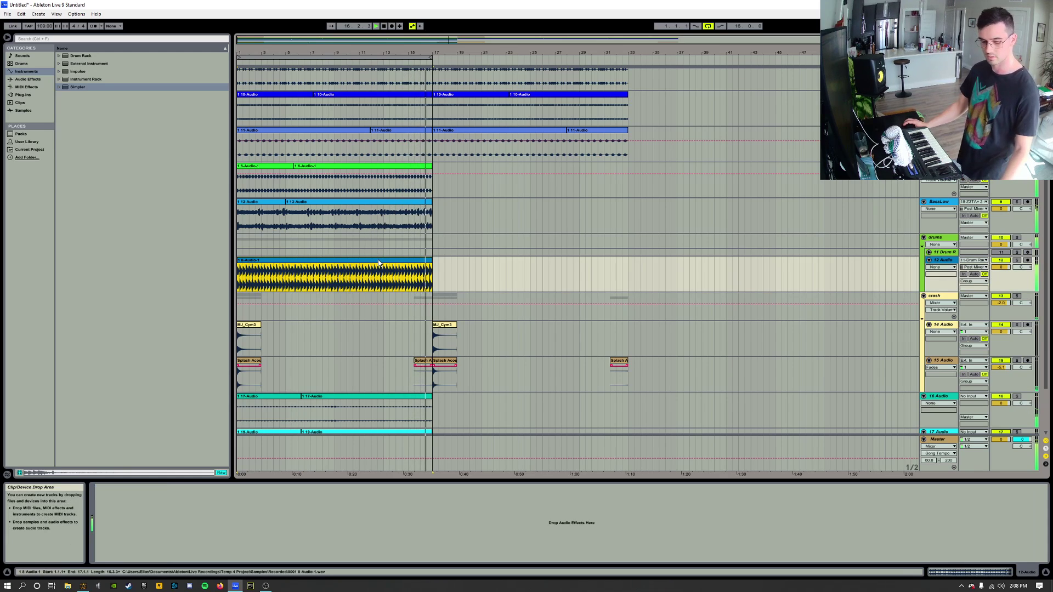
key("ctrl+d")
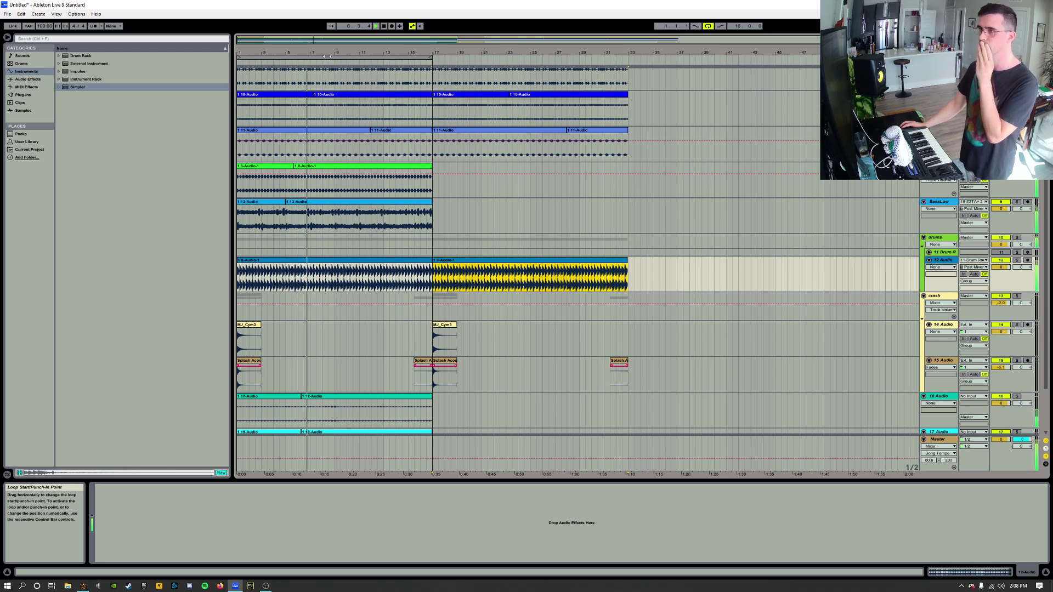
- Move the loop to bars 17 to 32 and record a MIDI bass line there on the armed Z3TA+ 2 track
left_click_drag(330, 57, 528, 56)
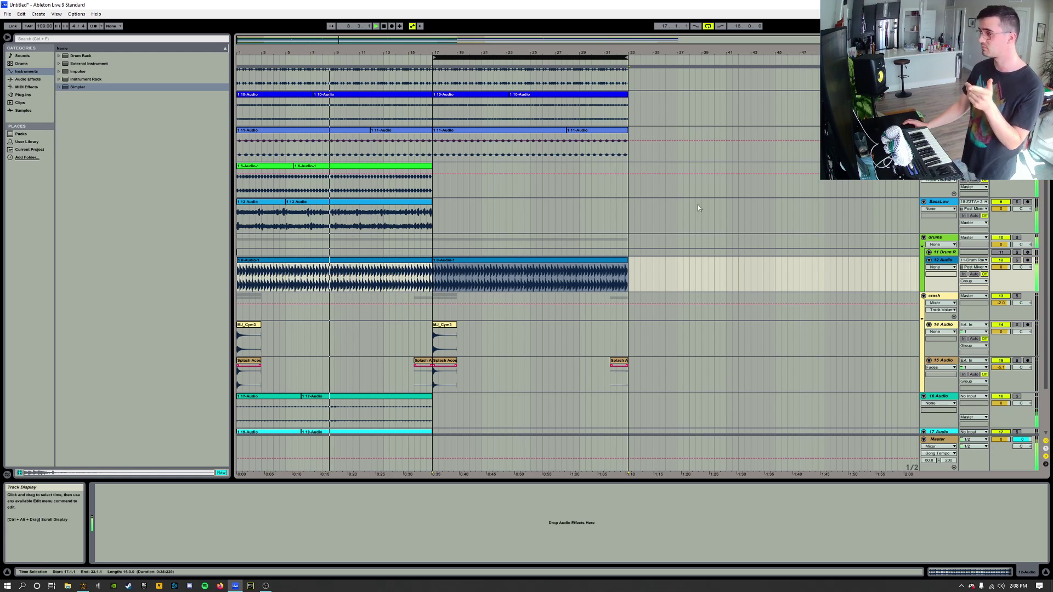
scroll(758, 271, "down", 4)
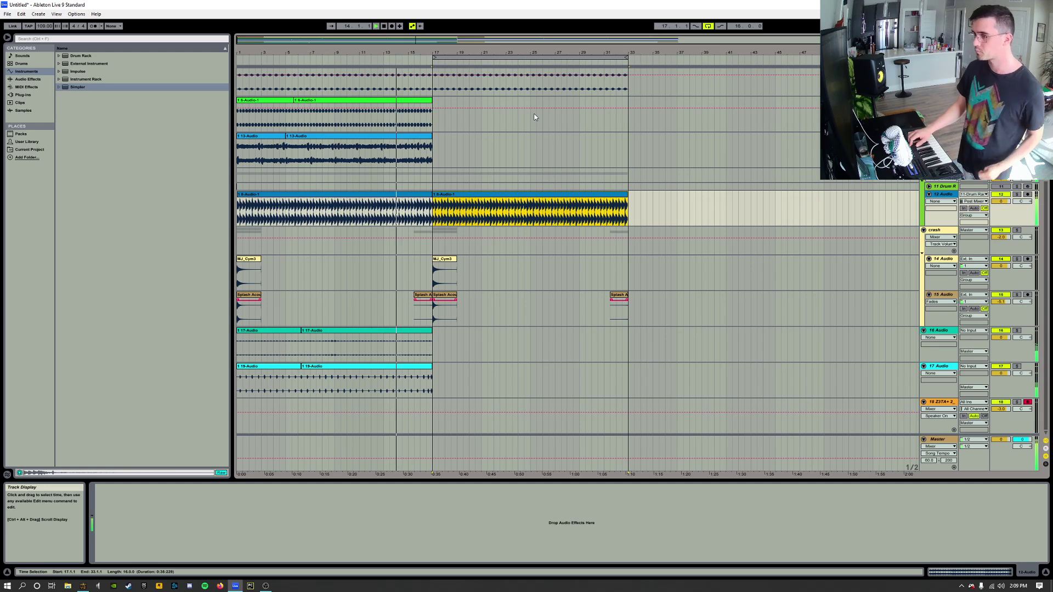
key("F9")
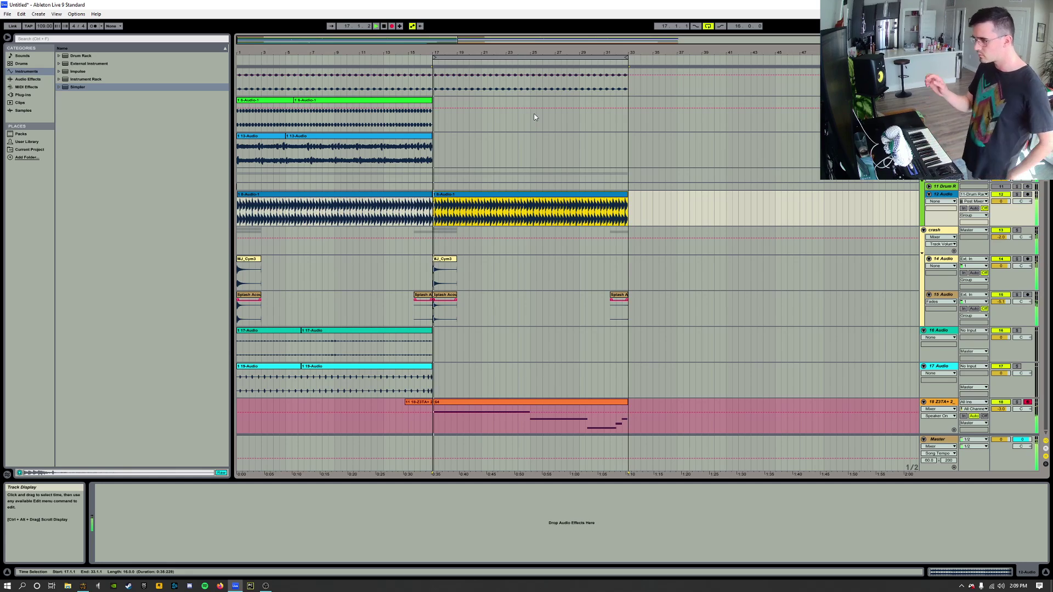
key("F9")
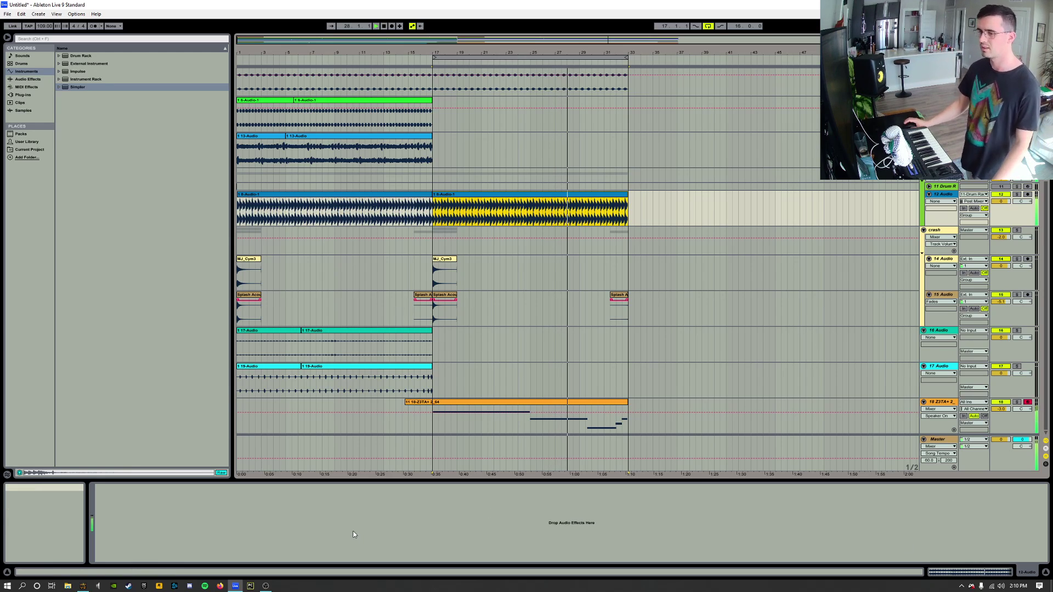
- Open the Z3TA+ 2 synth and turn on oscillator 3 with a Vint Saw wave at octave +1
left_click(936, 402)
left_click(113, 488)
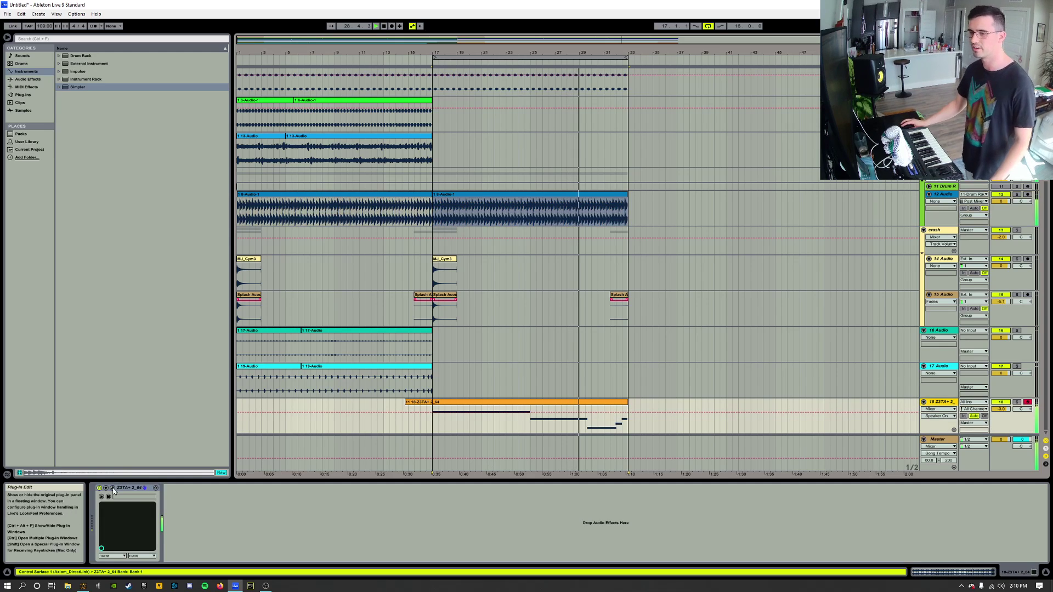
left_click(458, 57)
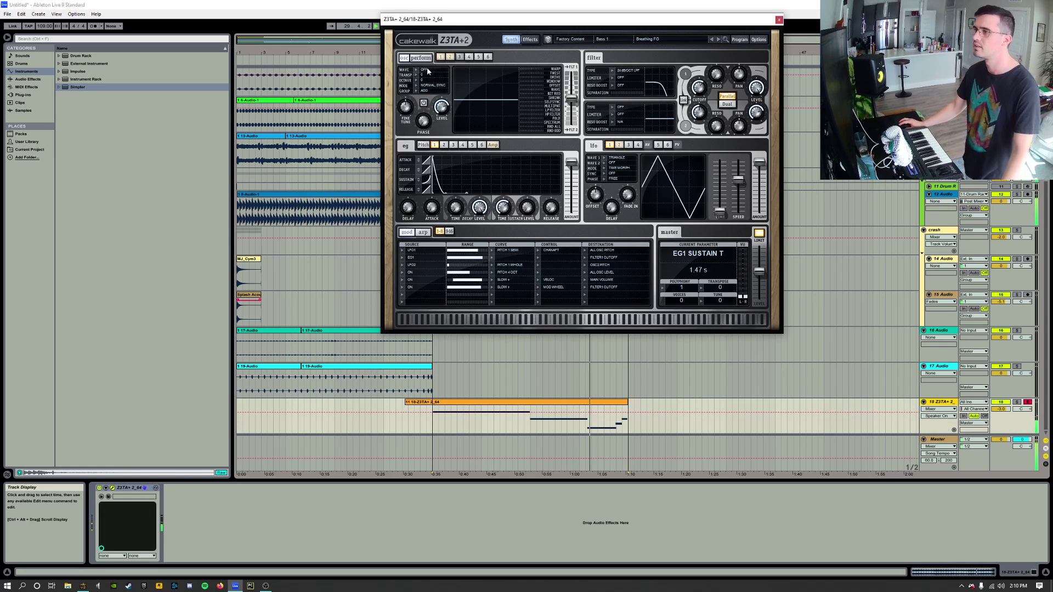
left_click(430, 81)
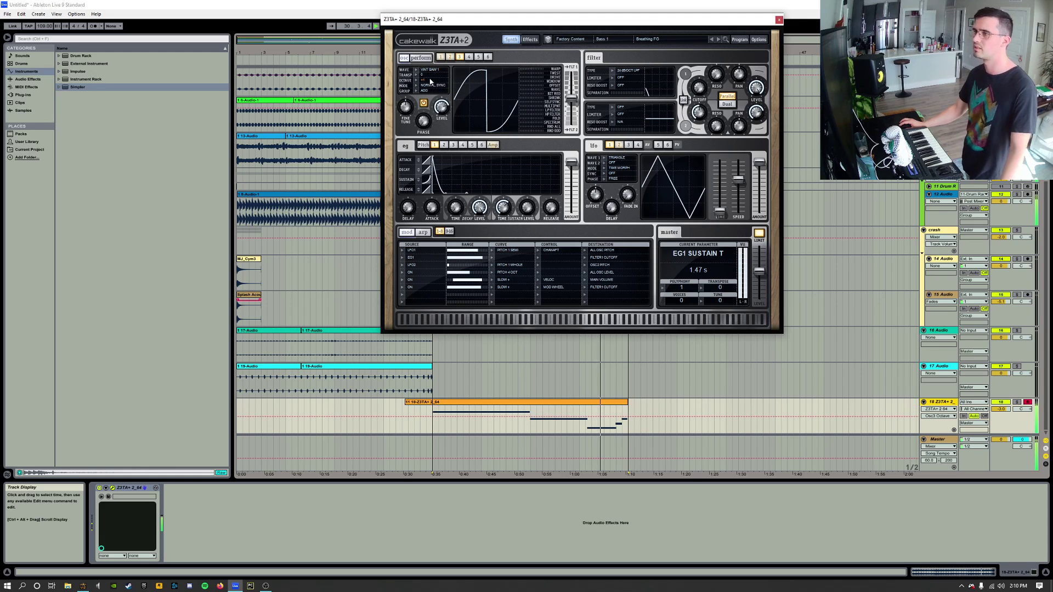
left_click_drag(435, 70, 432, 76)
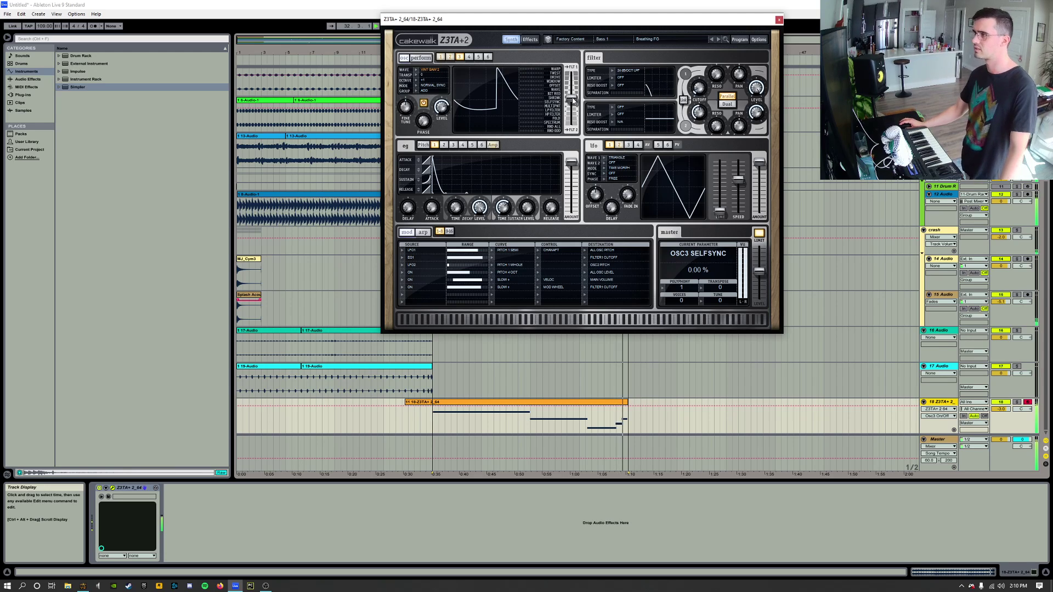
- Route oscillator 3 fully to filter 1, transpose it +7 and lower its level
left_click_drag(573, 99, 572, 72)
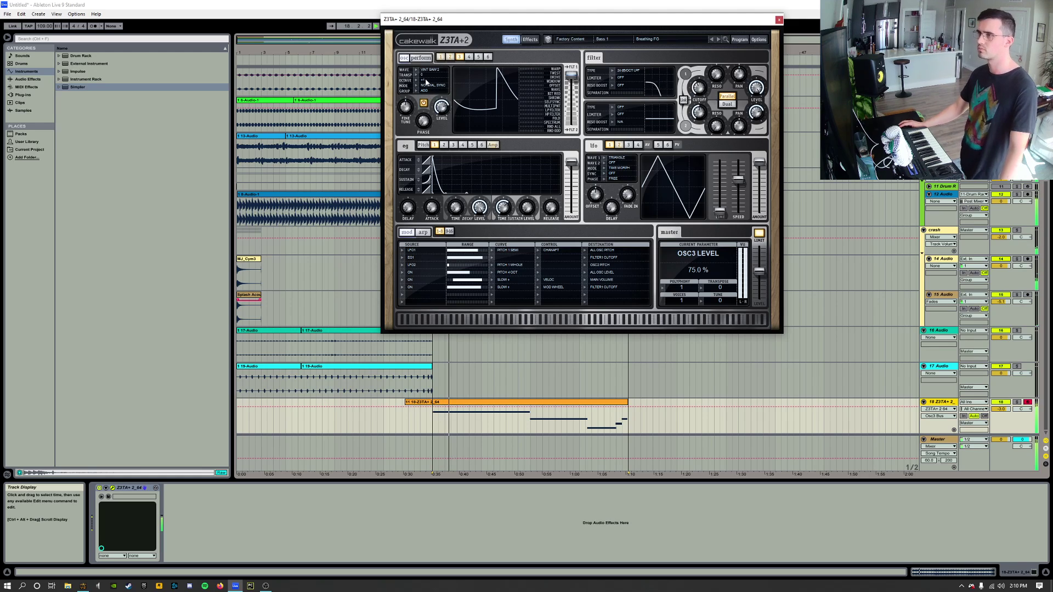
left_click_drag(429, 79, 444, 120)
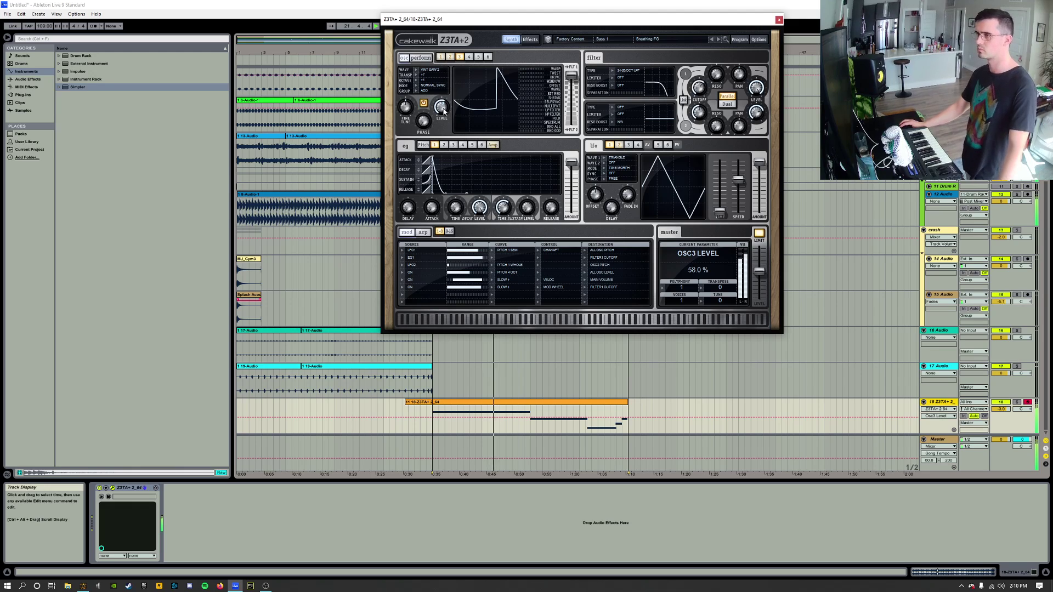
left_click_drag(441, 107, 441, 112)
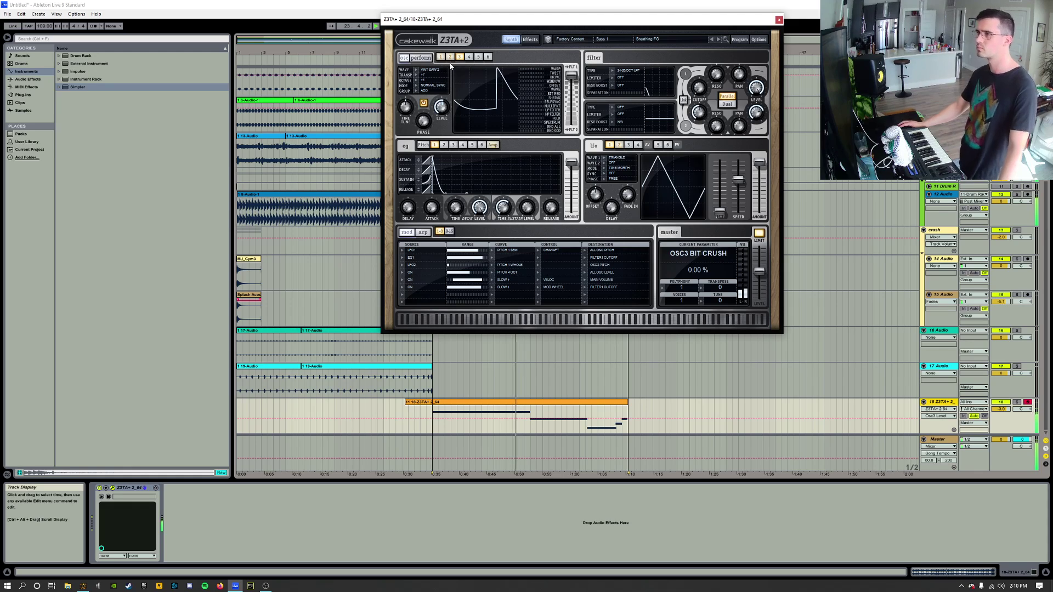
- Review oscillator 1 and the effects page, raise filter 1 resonance to about 1.36 dB and close the synth
left_click(443, 57)
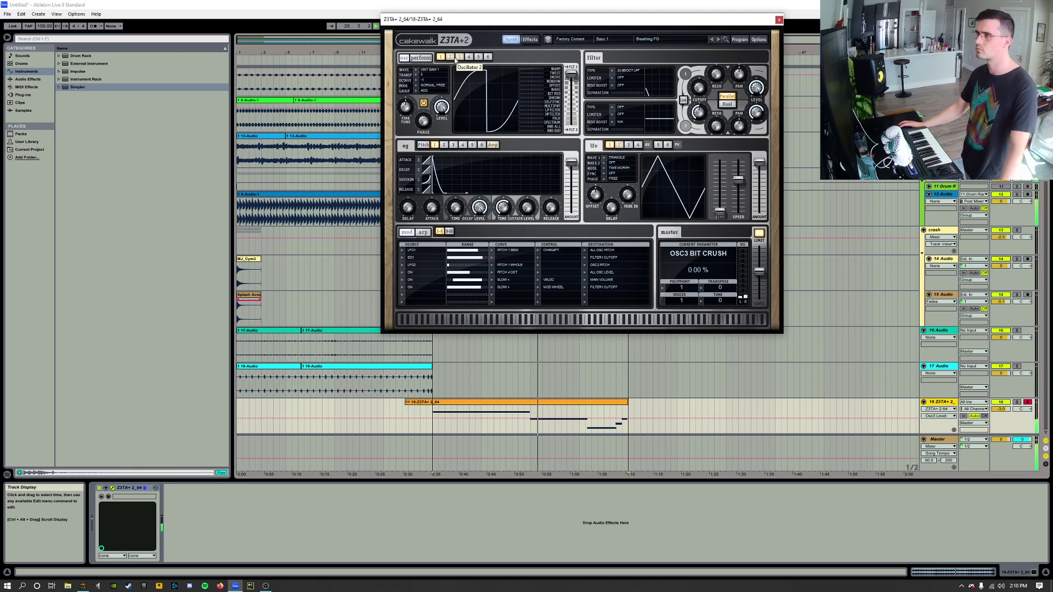
left_click(459, 57)
left_click(529, 40)
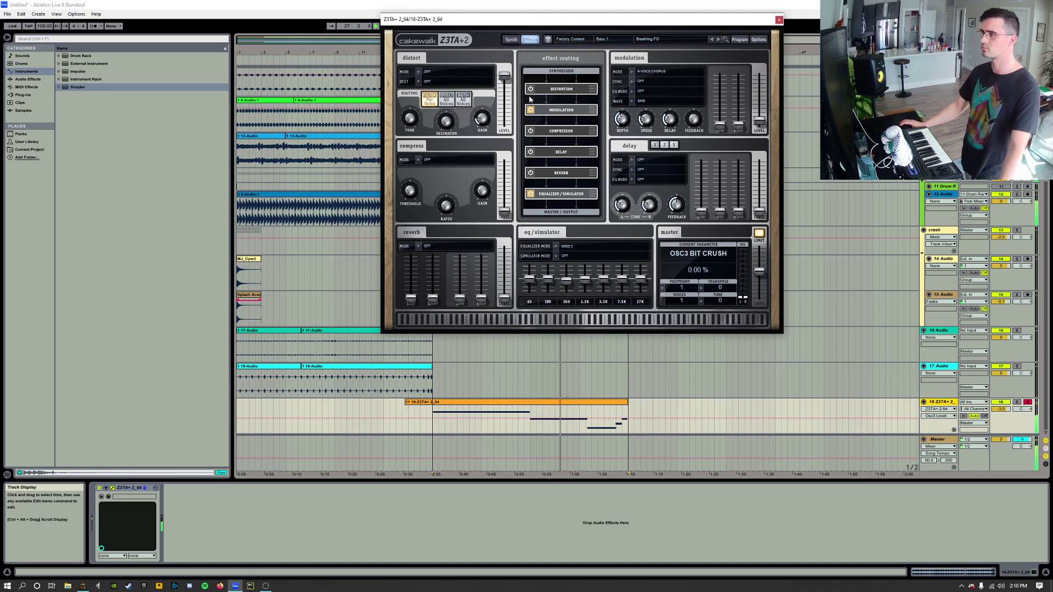
left_click(510, 40)
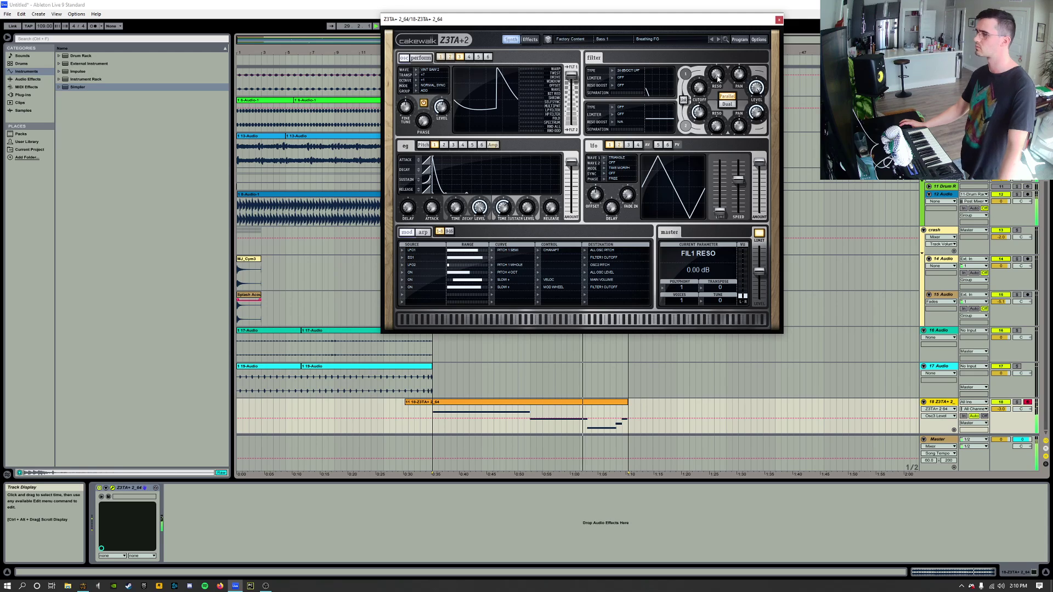
left_click_drag(717, 78, 716, 52)
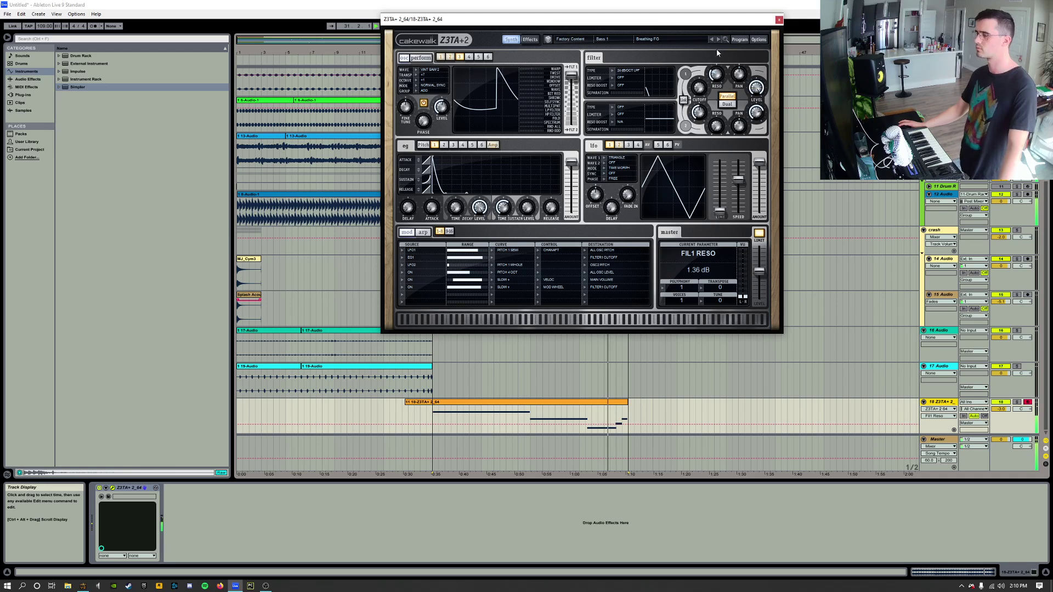
left_click(778, 21)
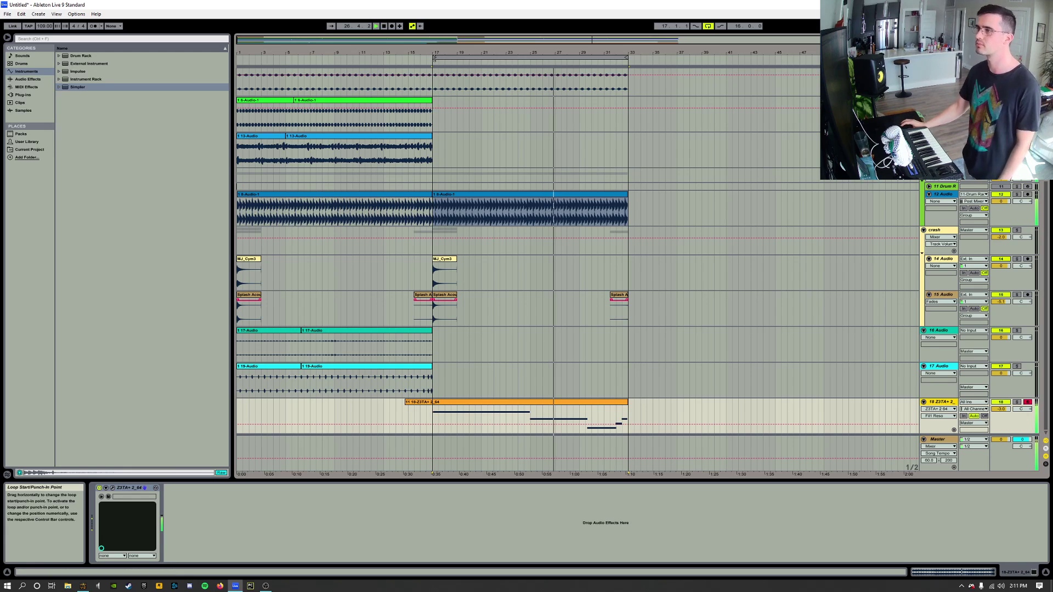
- Extend the loop start back to bar 1 so the loop covers bars 1 to 32
left_click_drag(434, 59, 239, 59)
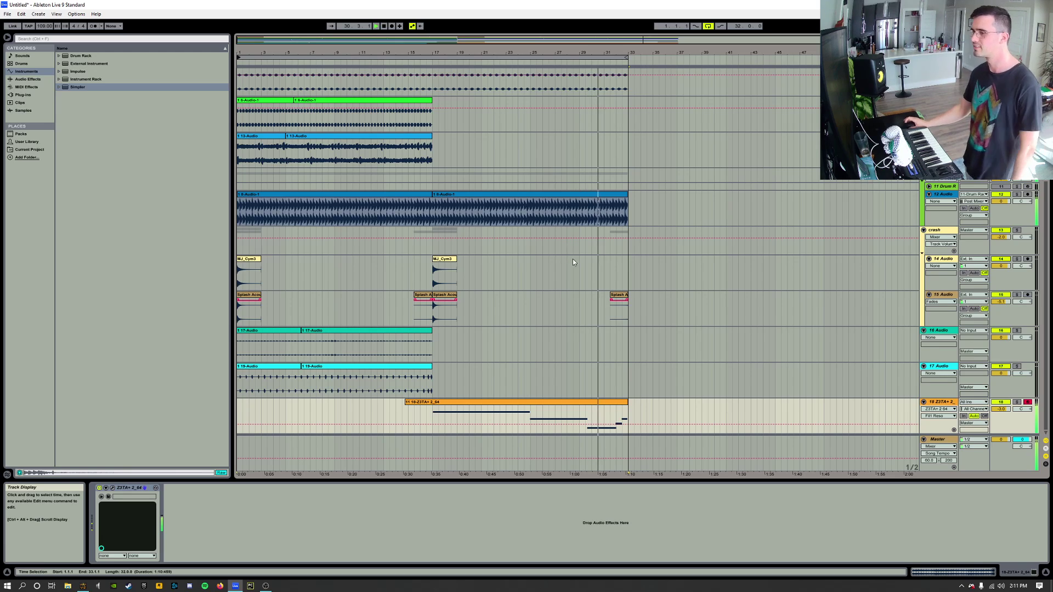
scroll(549, 269, "up", 2)
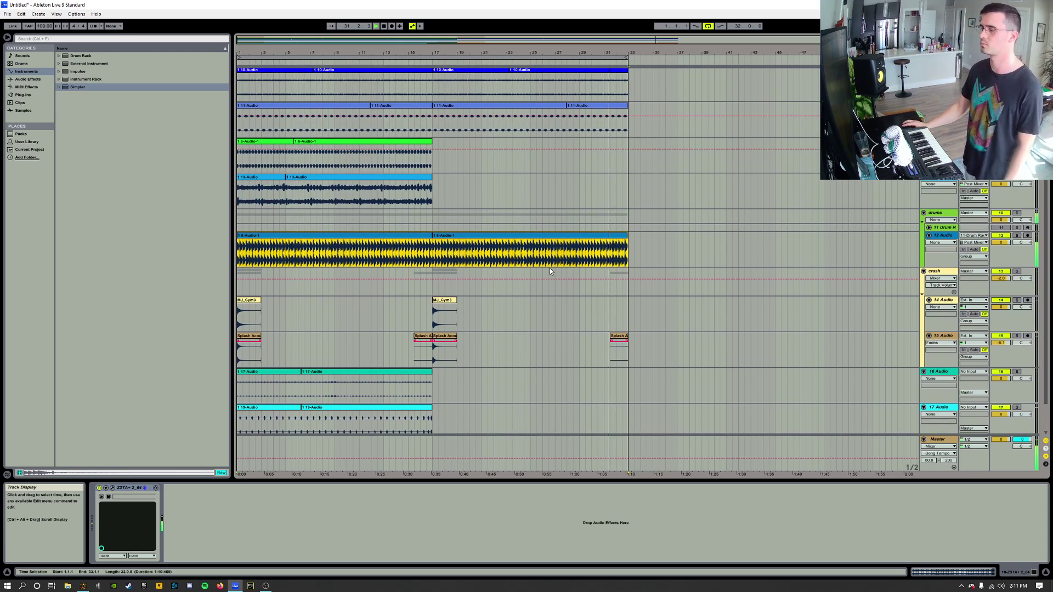
scroll(550, 269, "down", 2)
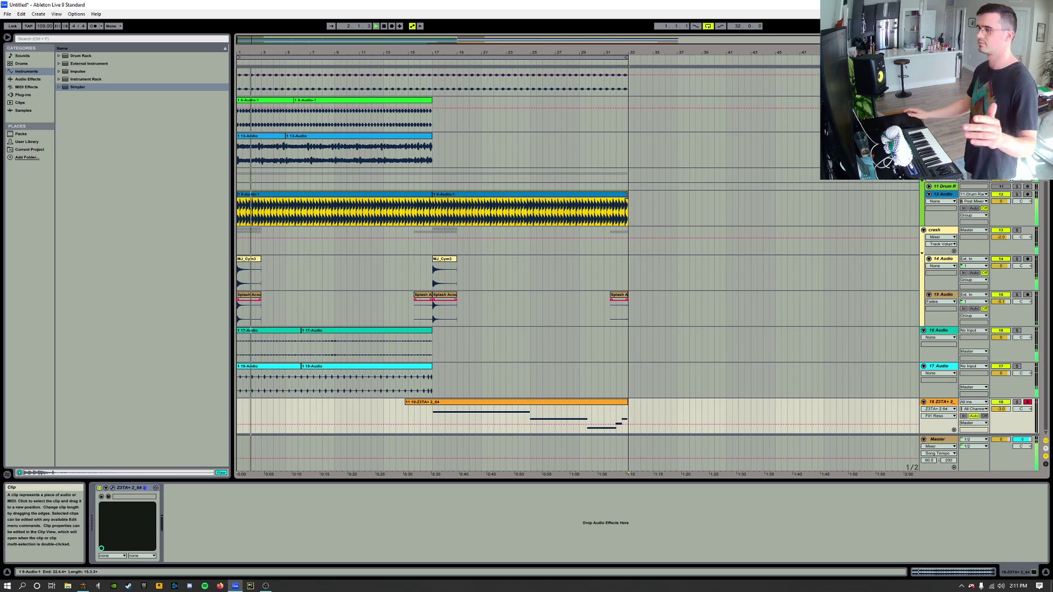
left_click(627, 195)
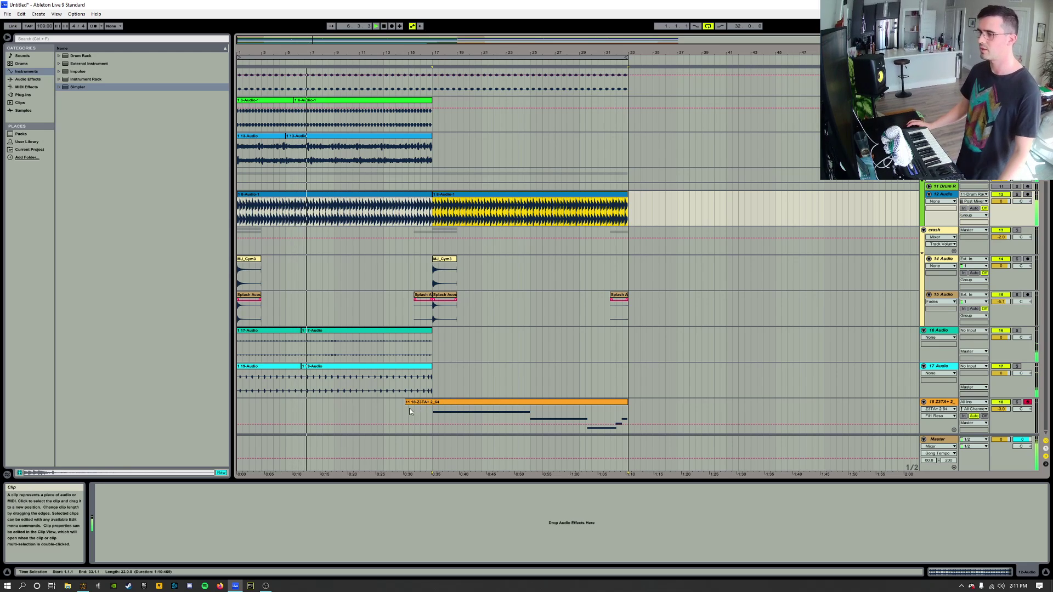
- Trim the start of the recorded Z3TA+ 2 clip to bar 17 and paste a copy of it at bar 1
left_click_drag(406, 402, 433, 403)
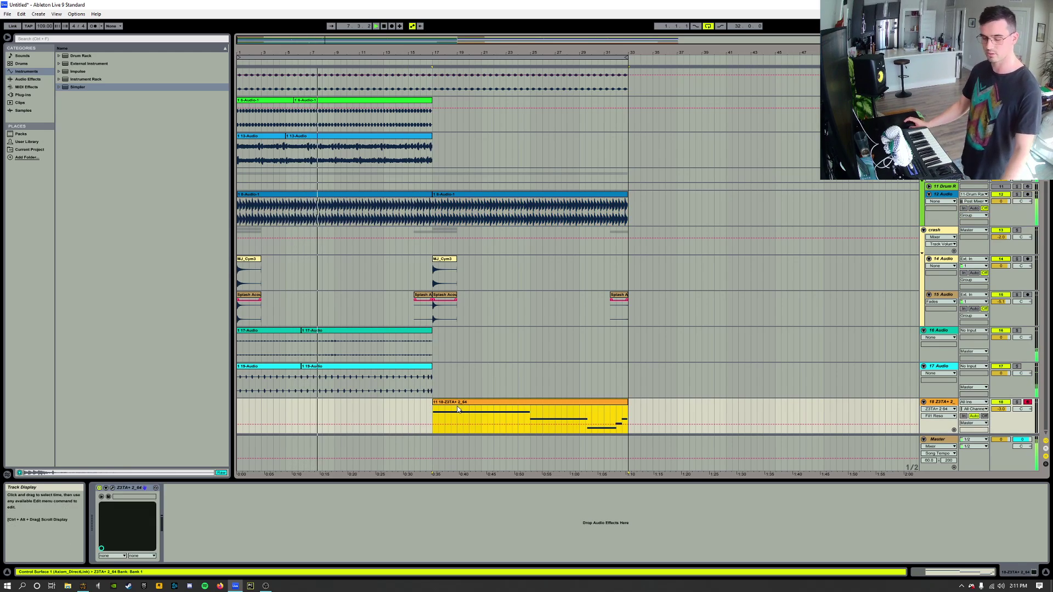
key("ctrl+c")
left_click(238, 415)
key("ctrl+v")
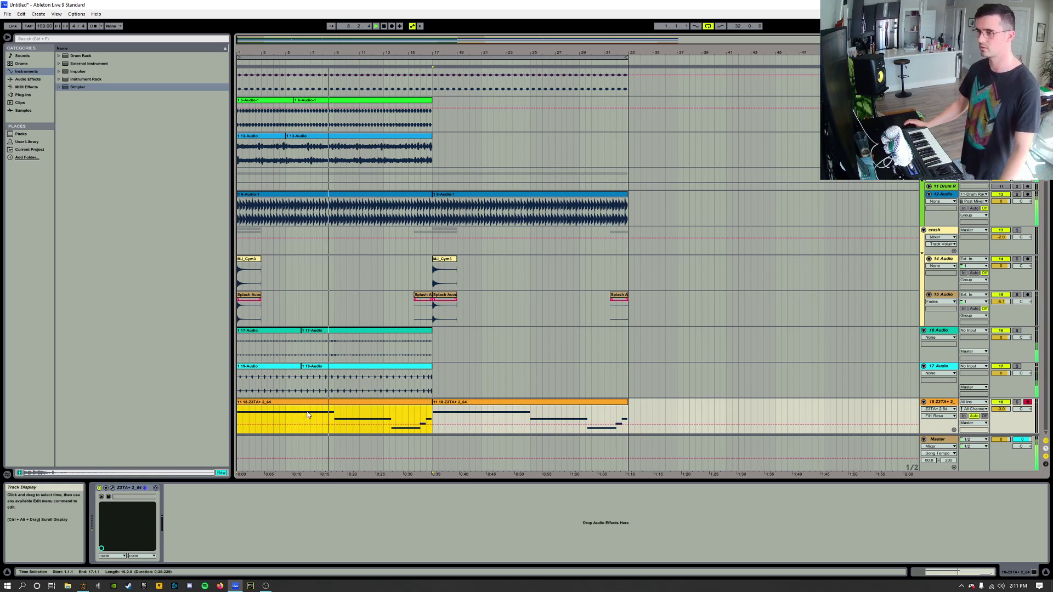
- Add an audio track below the Z3TA+ 2 track, arm it and set its input to 18-Z3TA+ 2_64
left_click(924, 403)
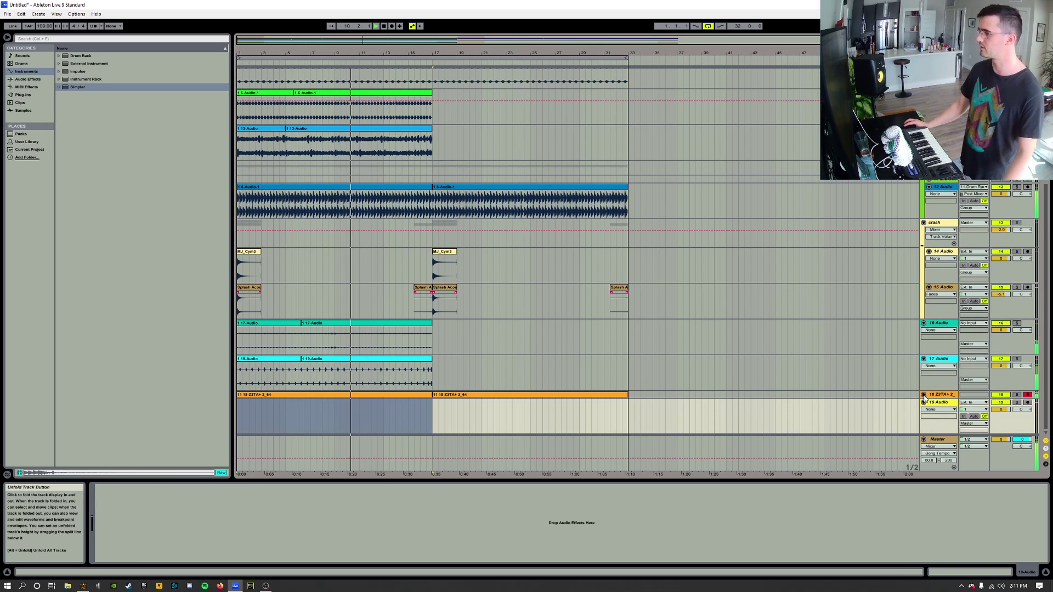
left_click(924, 395)
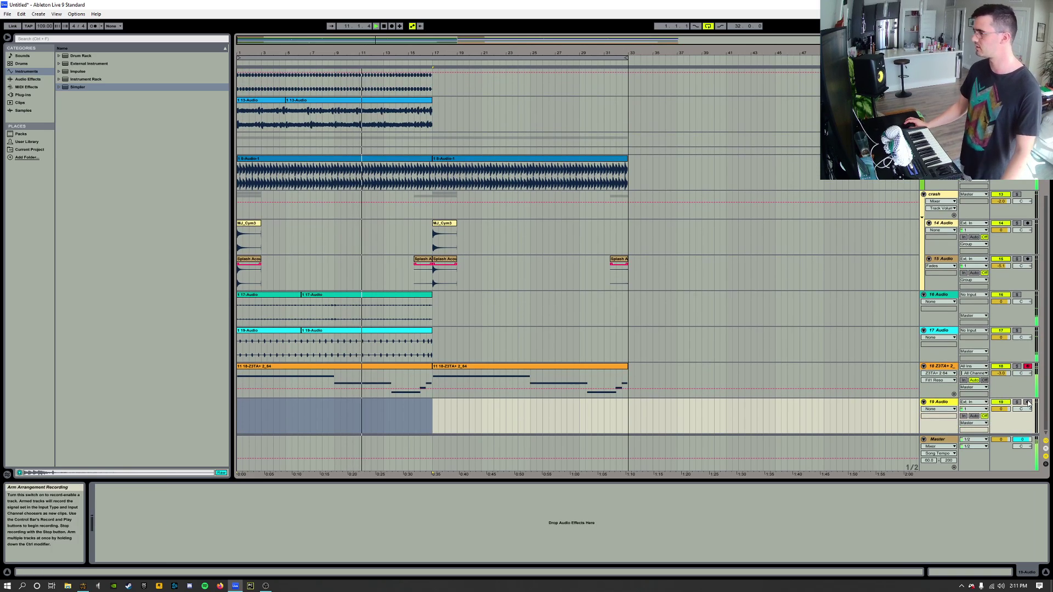
left_click(1027, 403)
left_click(973, 402)
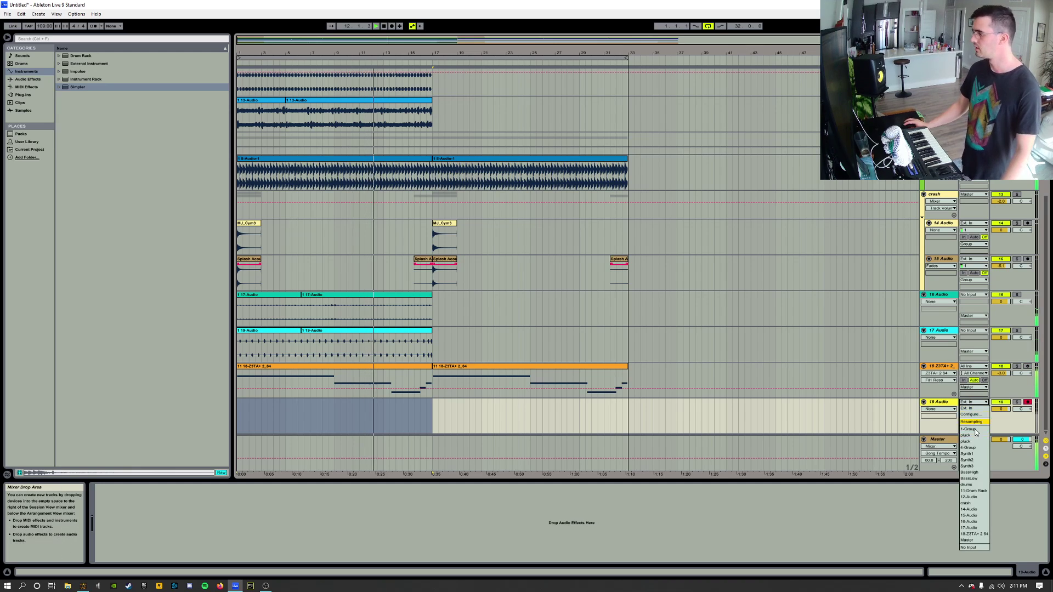
left_click(973, 534)
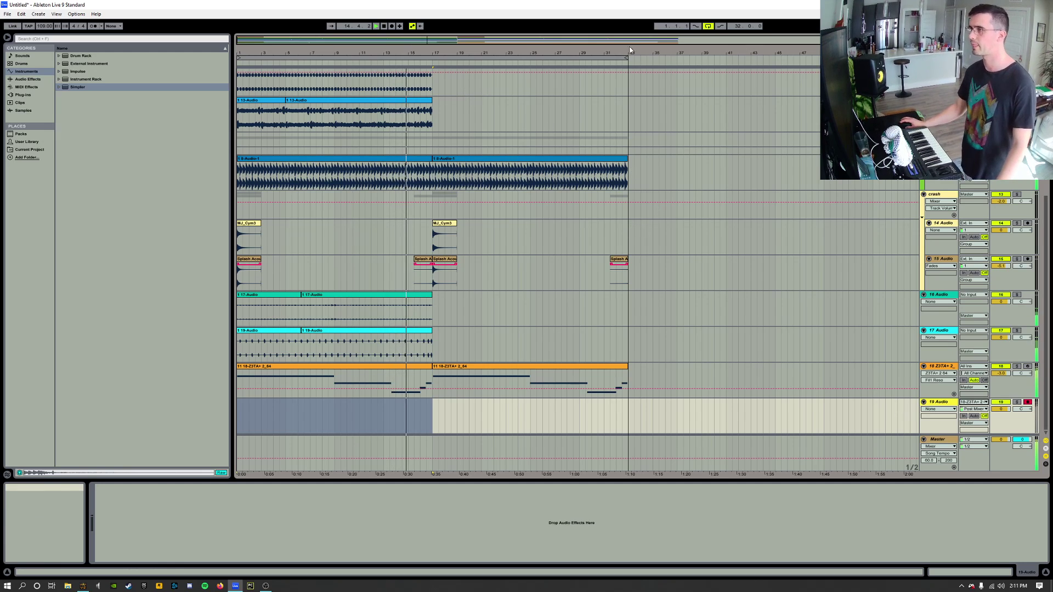
- Shorten the loop to bars 1 to 16 and record the Z3TA+ 2 bass as audio on the new track
left_click_drag(630, 55, 432, 56)
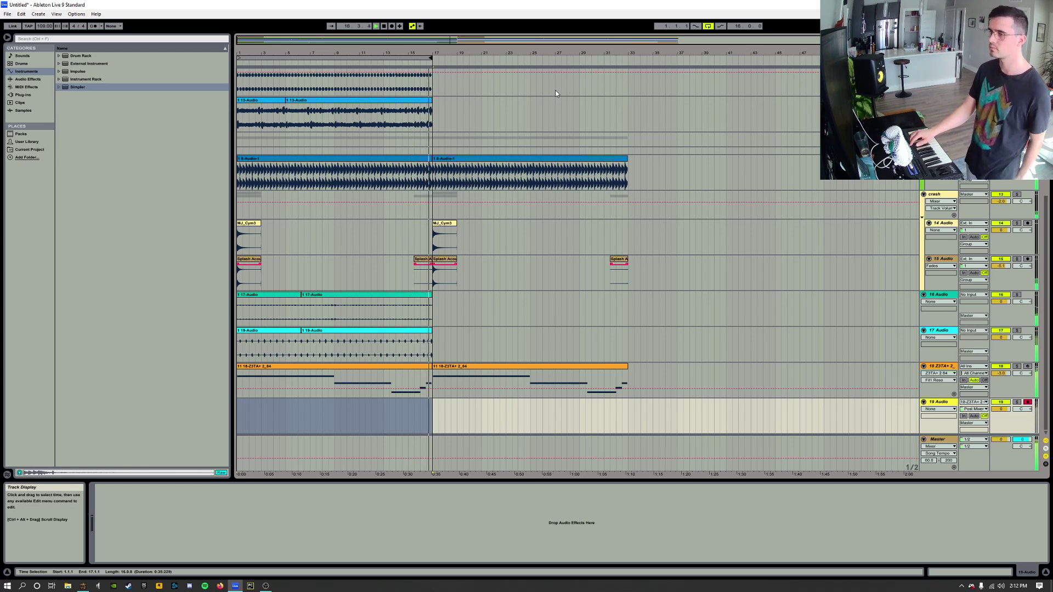
key("F9")
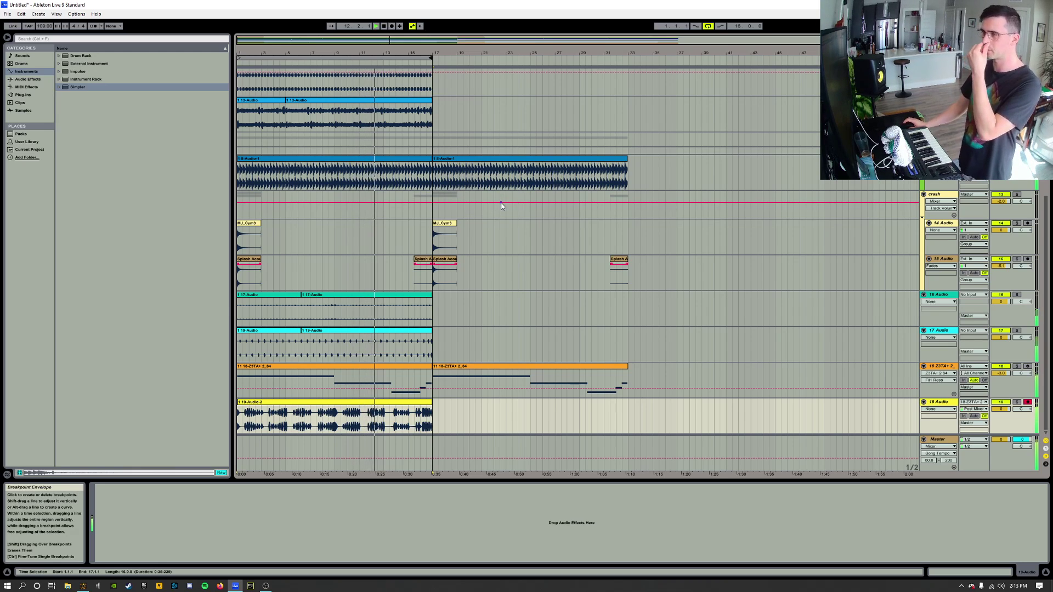
- Extend the loop end to bar 33 to cover both 16-bar sections
scroll(466, 198, "up", 2)
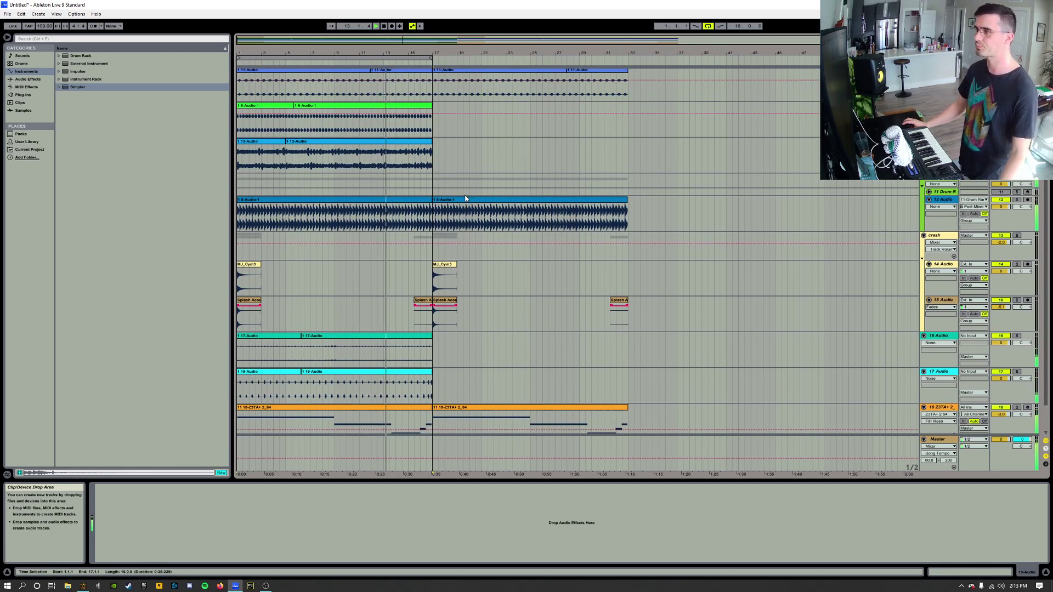
scroll(468, 199, "up", 6)
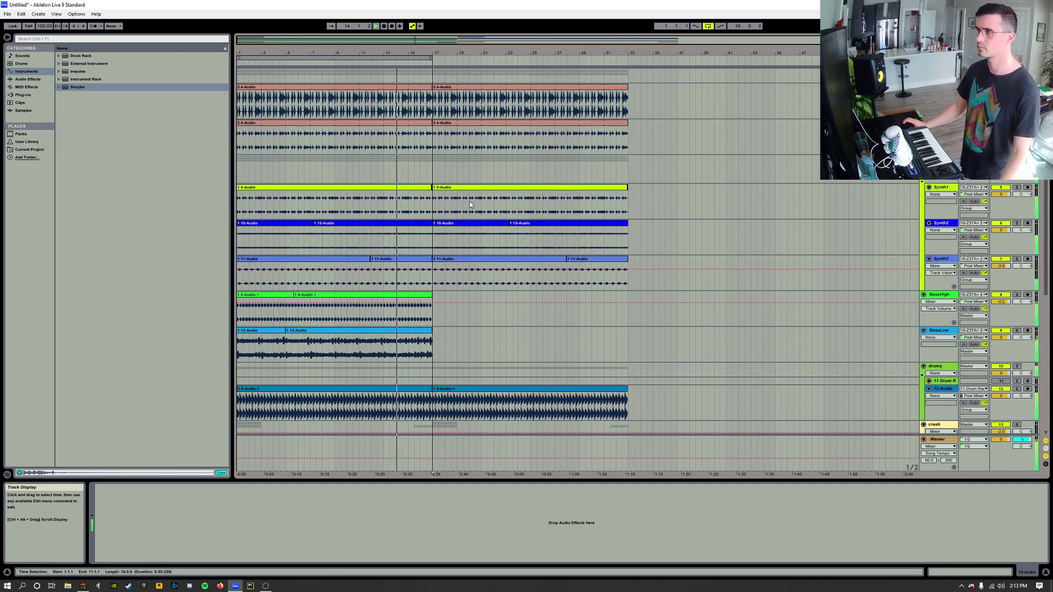
scroll(469, 201, "down", 8)
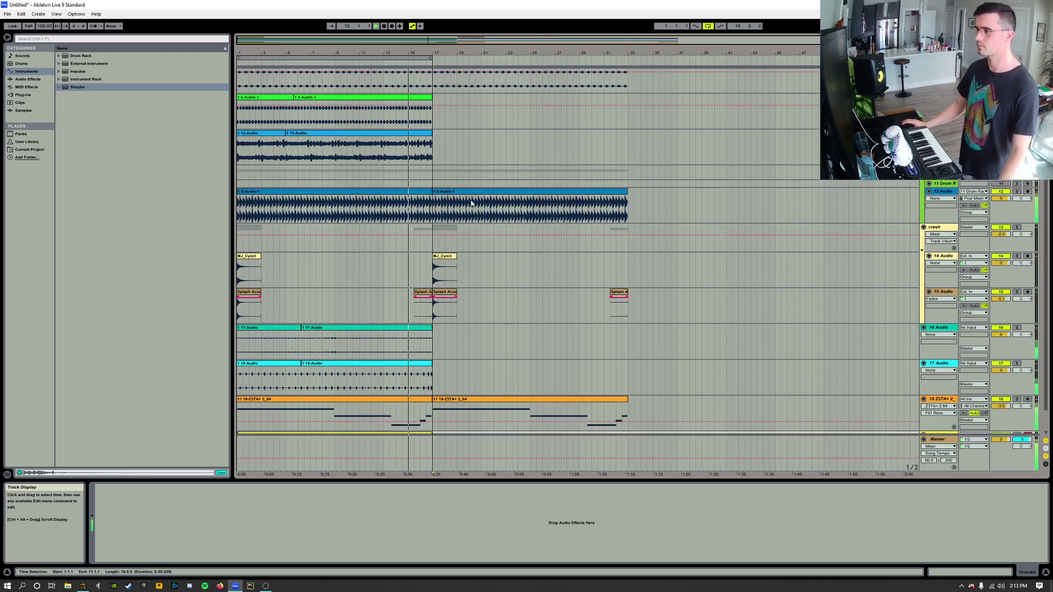
scroll(470, 203, "up", 2)
left_click_drag(433, 59, 627, 58)
scroll(484, 249, "down", 2)
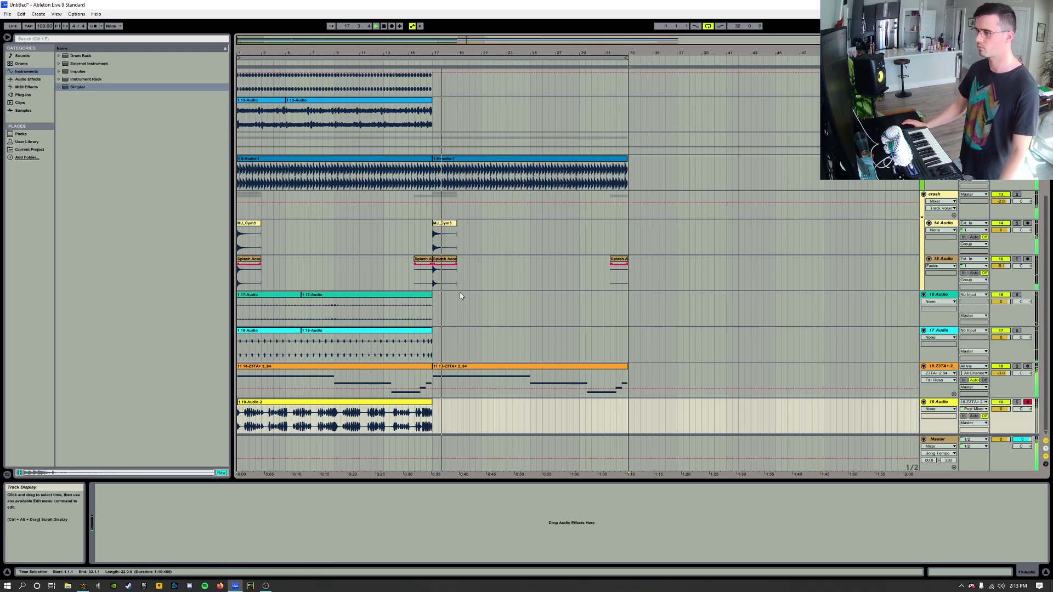
- Duplicate the recorded bass audio clip to bar 17 and delete both Z3TA+ 2 MIDI clips
left_click(415, 402)
key("ctrl+d")
left_click(459, 366)
key("Delete")
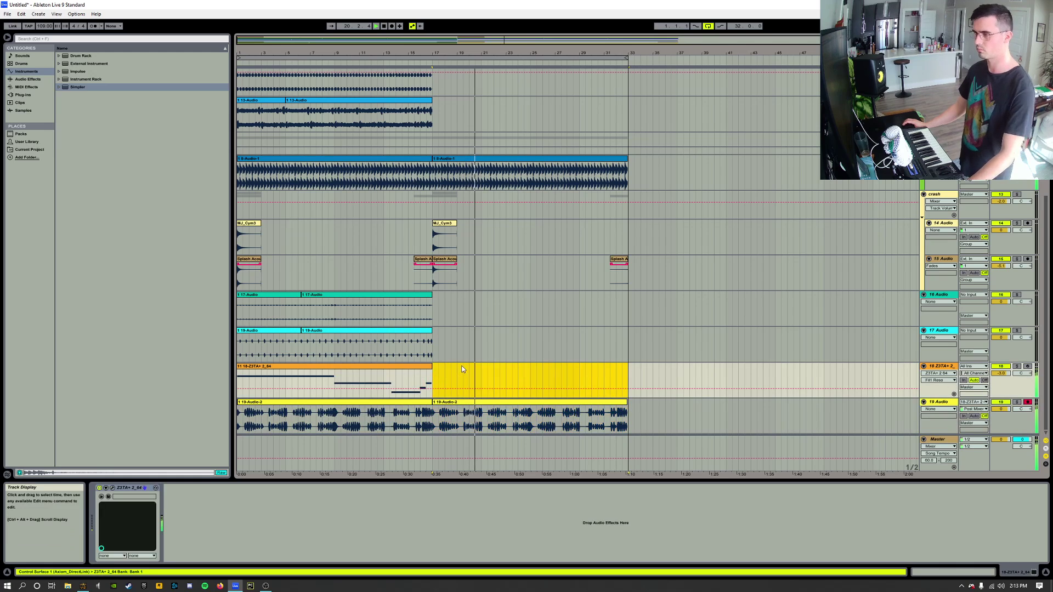
left_click(428, 367)
key("Delete")
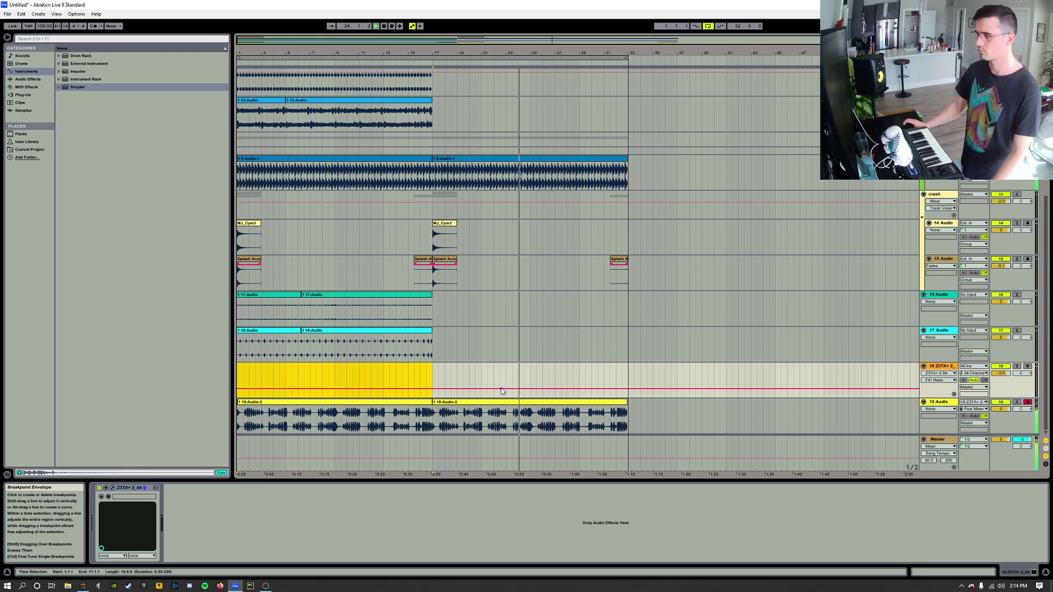
- Duplicate the bar 17 clips on the two red audio tracks above Synth1 to bar 33
scroll(502, 391, "up", 4)
scroll(503, 395, "up", 5)
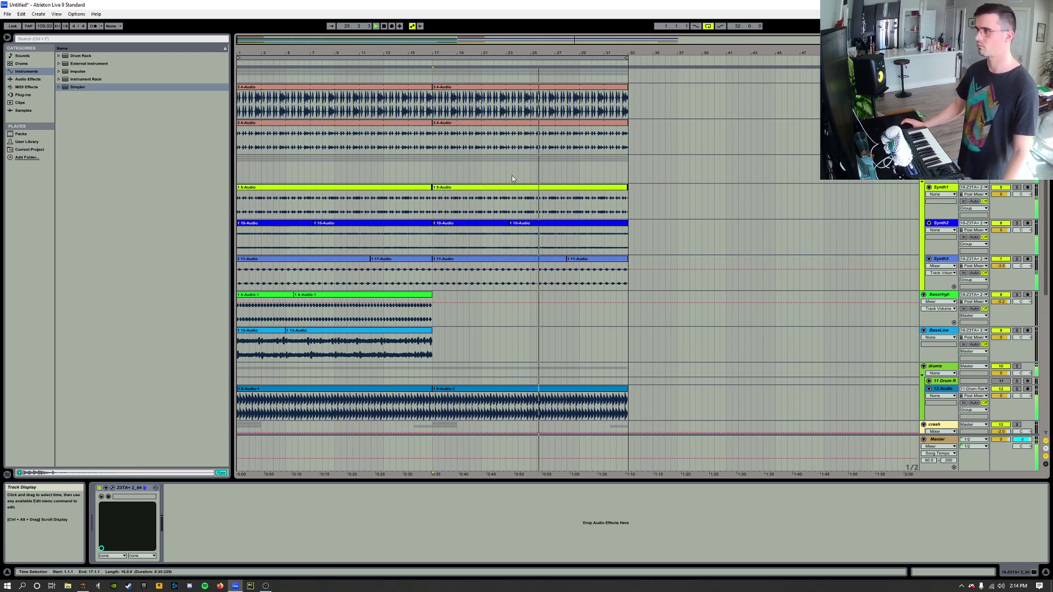
left_click(521, 86)
left_click(508, 122, "shift")
key("ctrl+d")
- Duplicate the bar 17 clips on Synth1, Synth2 and Synth3 to bar 33 and extend the loop end to bar 49
scroll(549, 204, "down", 2)
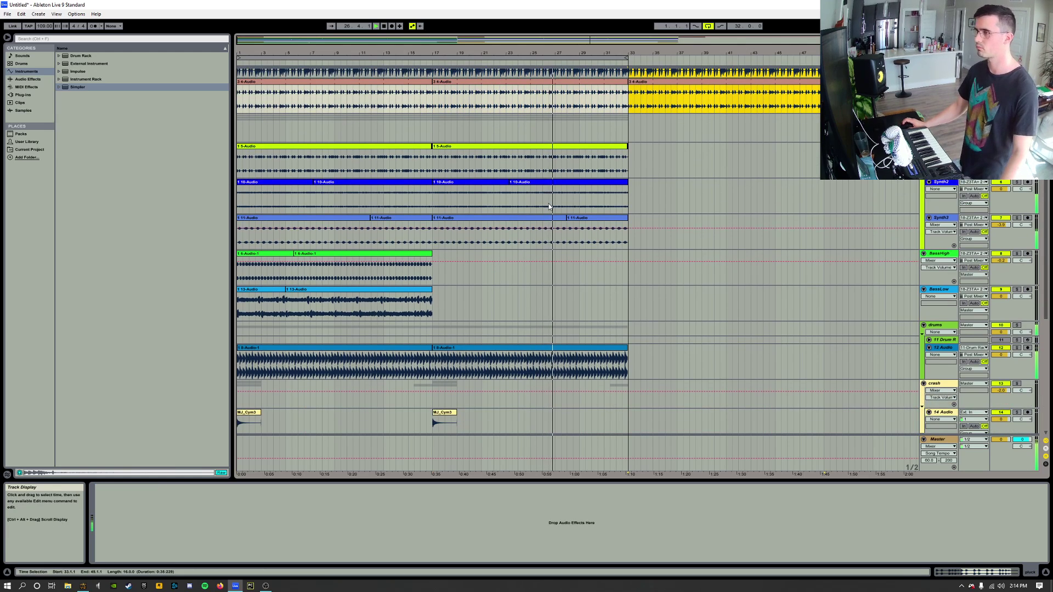
left_click(528, 137)
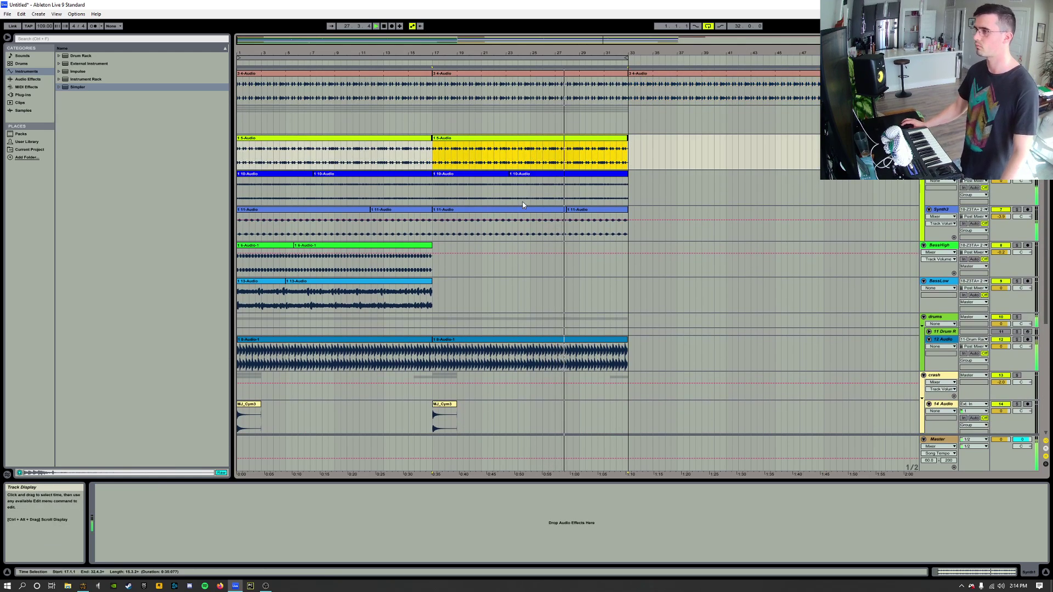
left_click(523, 212, "shift")
key("ctrl+d")
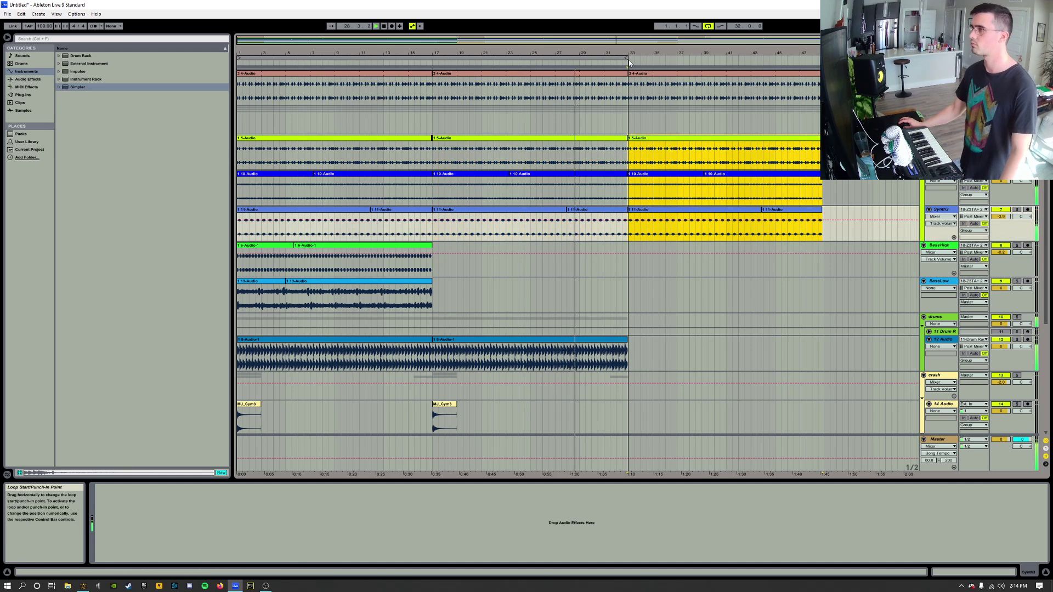
left_click_drag(626, 57, 824, 58)
- Paste a copy of the MJ_Cym3 crash clip at bar 33 on the 14 Audio track
scroll(661, 199, "down", 2)
scroll(599, 228, "down", 4)
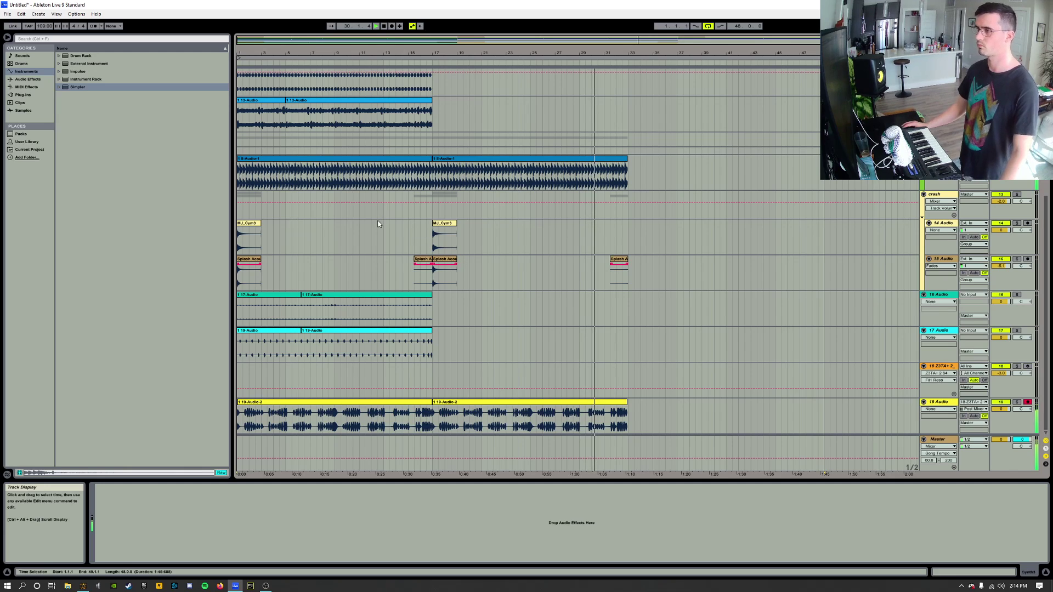
left_click(443, 228)
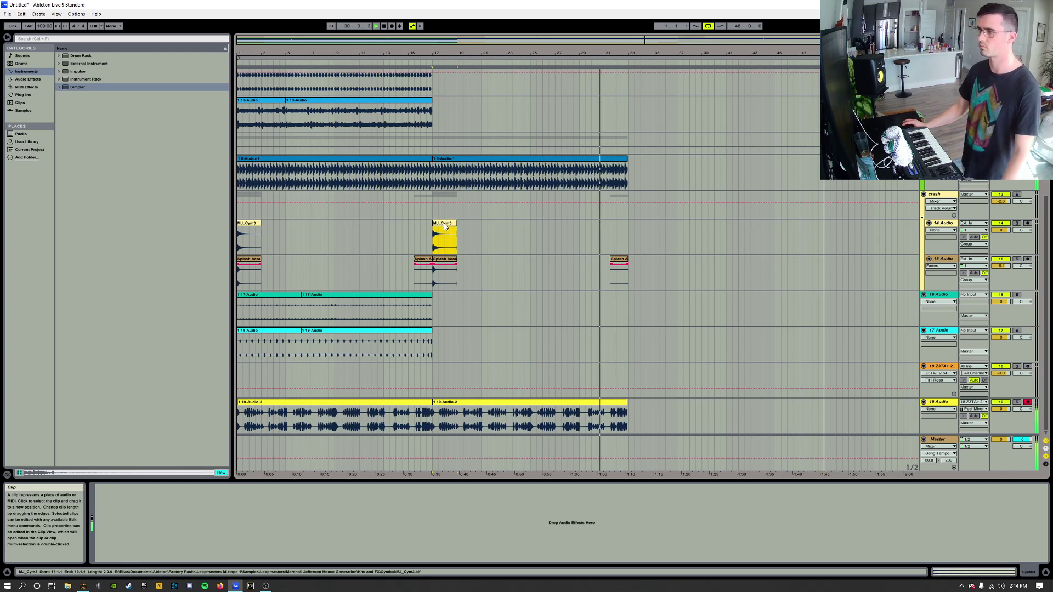
left_click(632, 228)
key("ctrl+v")
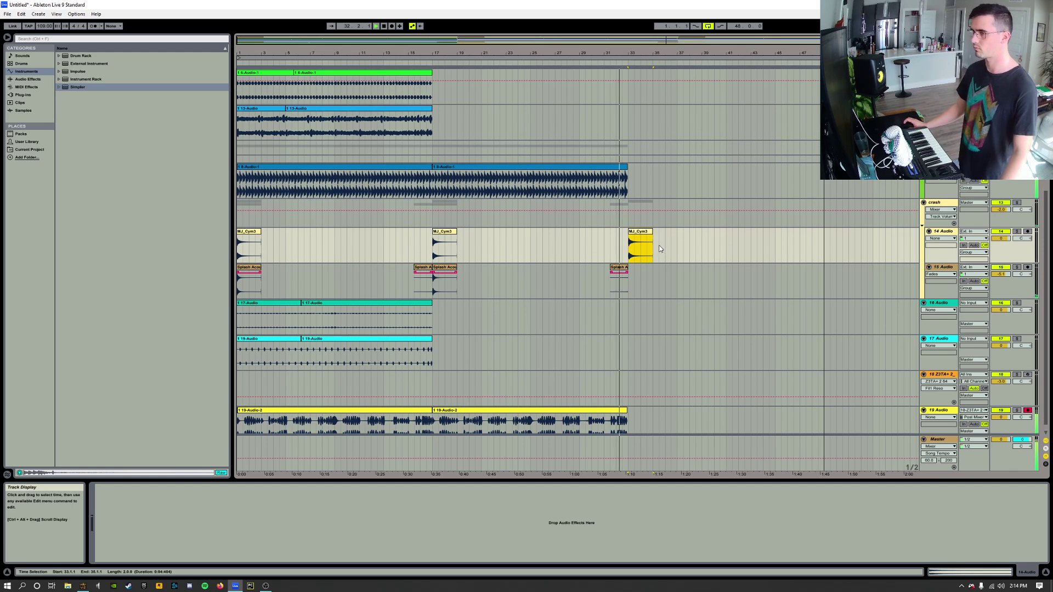
- Move the loop start to bar 33 so the loop covers only bars 33 to 49
scroll(657, 247, "up", 3)
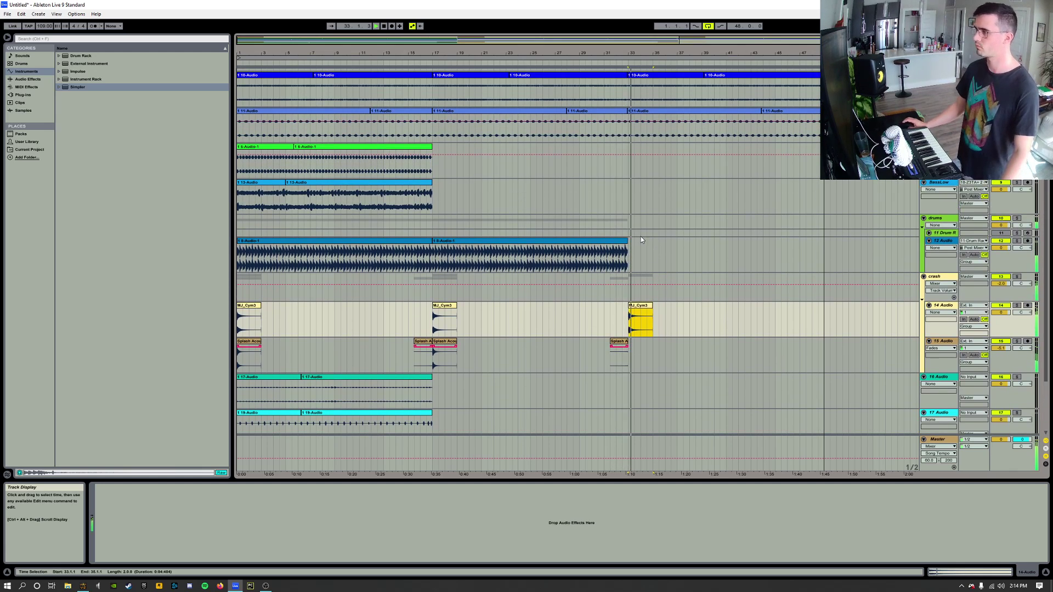
scroll(641, 240, "up", 4)
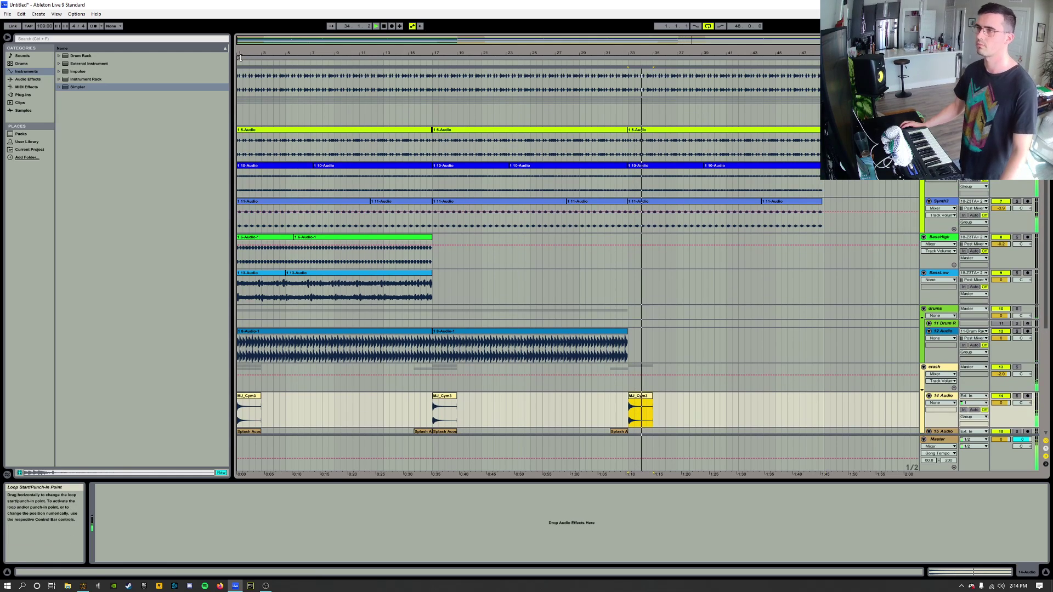
mouse_move(240, 57)
left_mouse_down()
mouse_move(639, 57)
mouse_move(630, 57)
left_mouse_up()
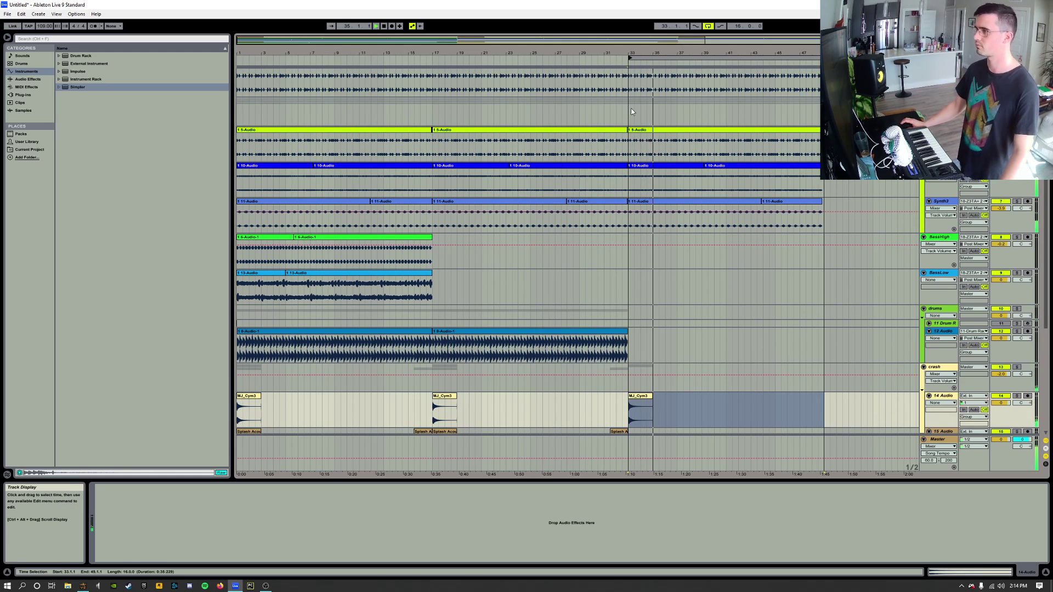
- Delete the Synth3 audio from bar 41 to bar 49
scroll(679, 143, "up", 3)
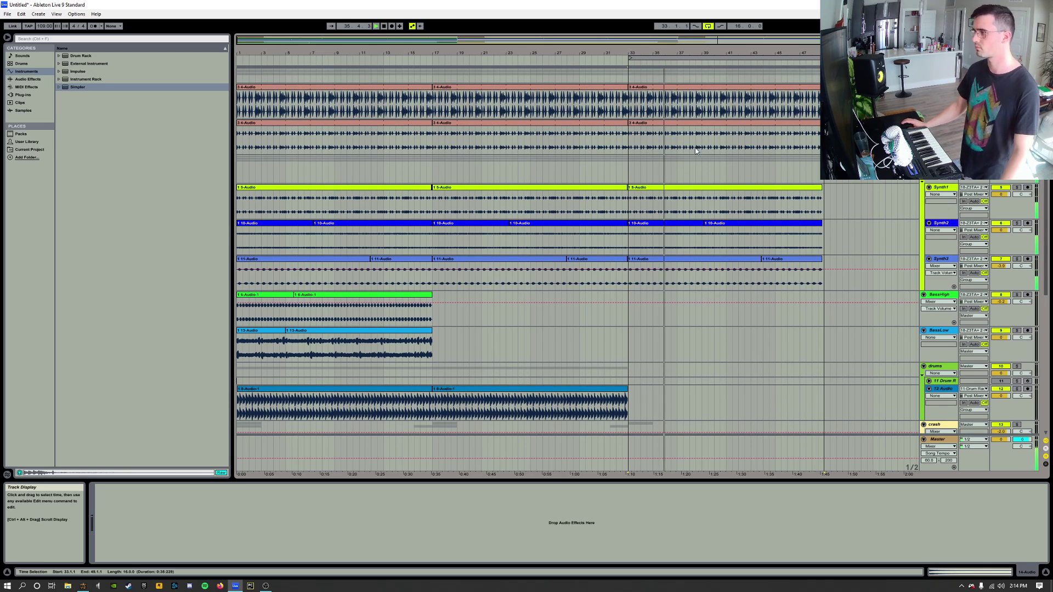
scroll(866, 181, "down", 1)
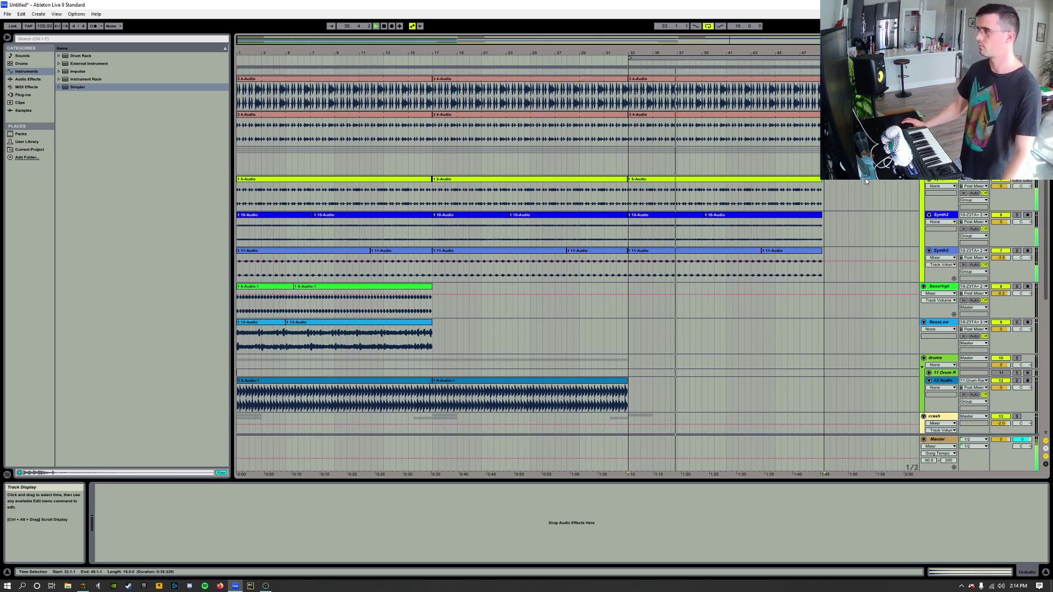
scroll(865, 181, "up", 1)
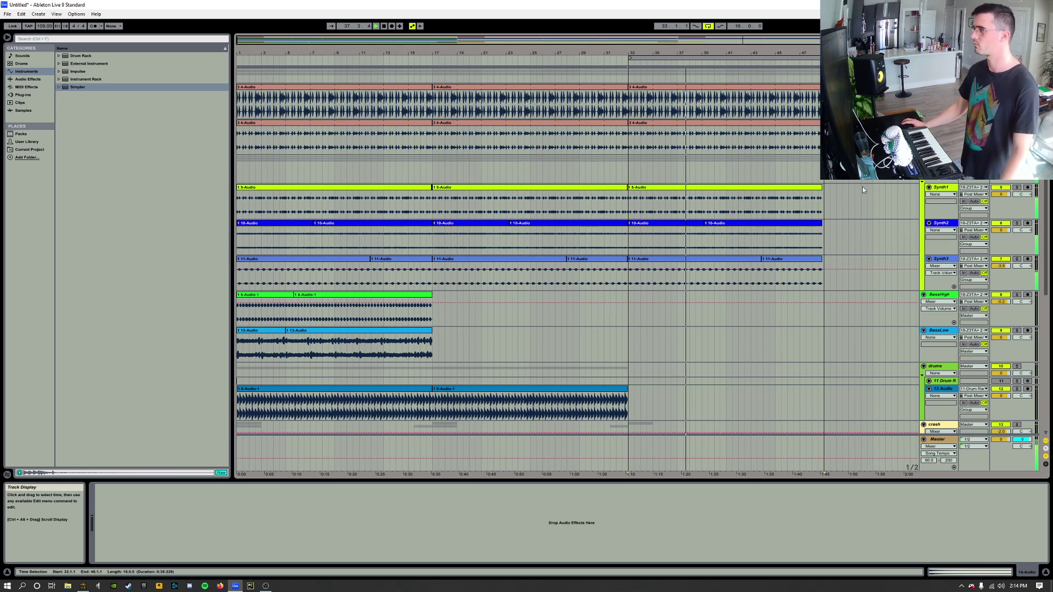
scroll(862, 187, "down", 10)
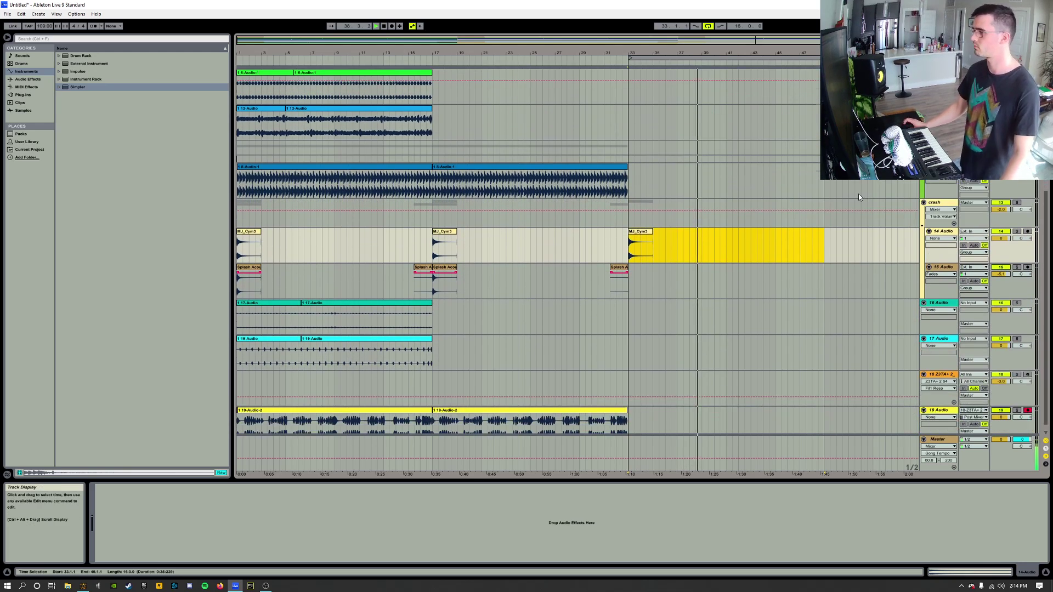
scroll(858, 195, "up", 10)
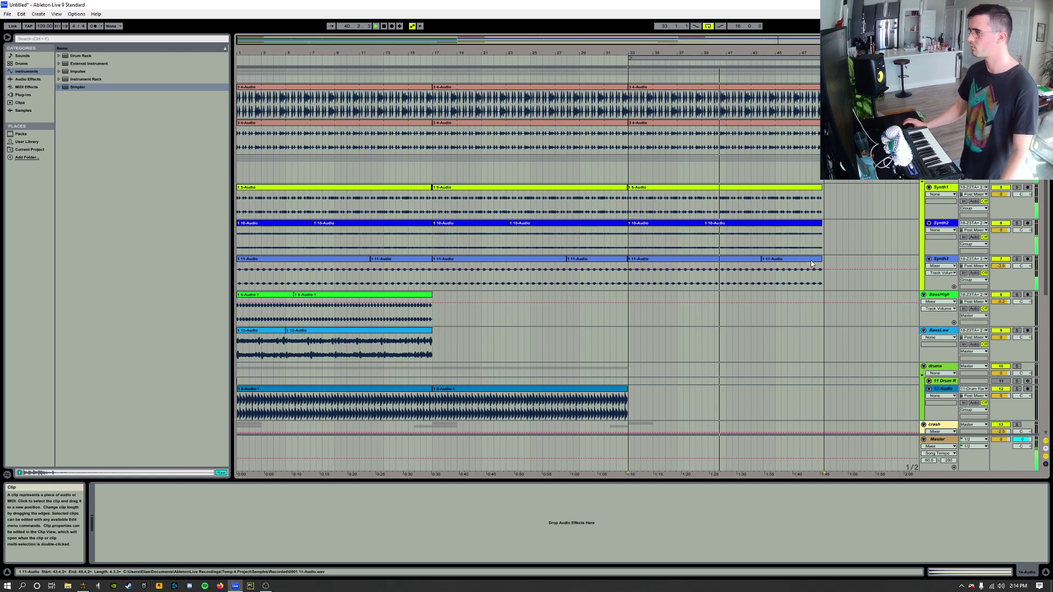
left_click_drag(728, 273, 823, 267)
key("Delete")
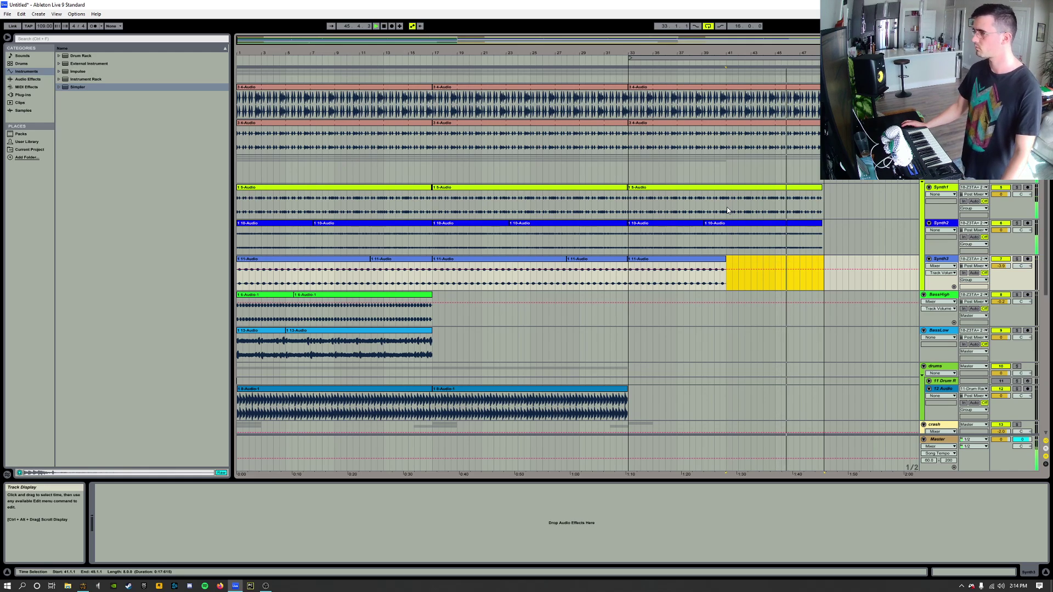
- Select bars 41 to 49 on Synth1 and Synth2, and stop playback with the song position returned to the start
left_click_drag(728, 210, 822, 237)
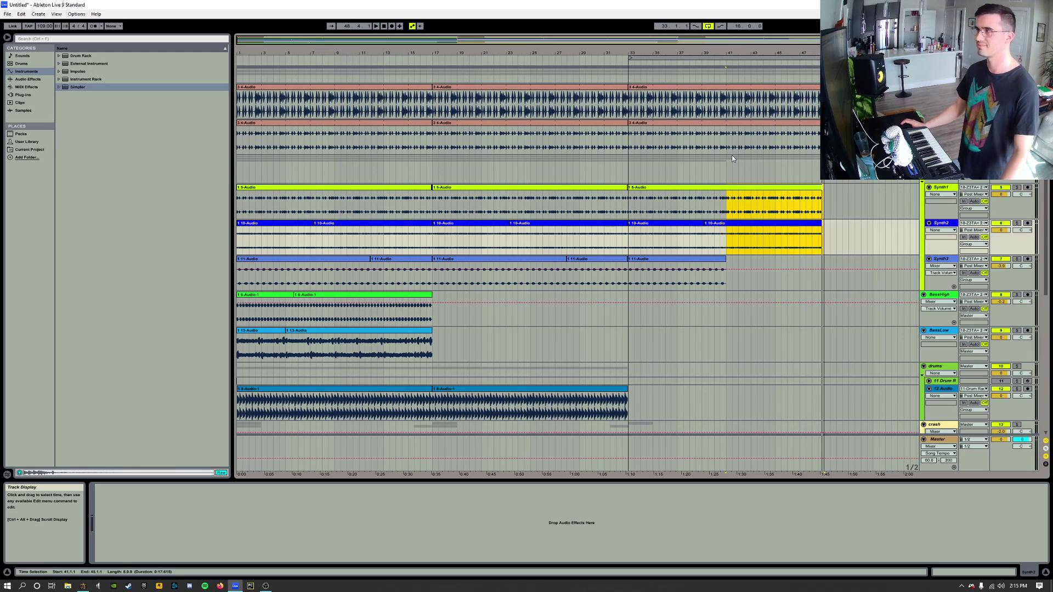
double_click(384, 25)
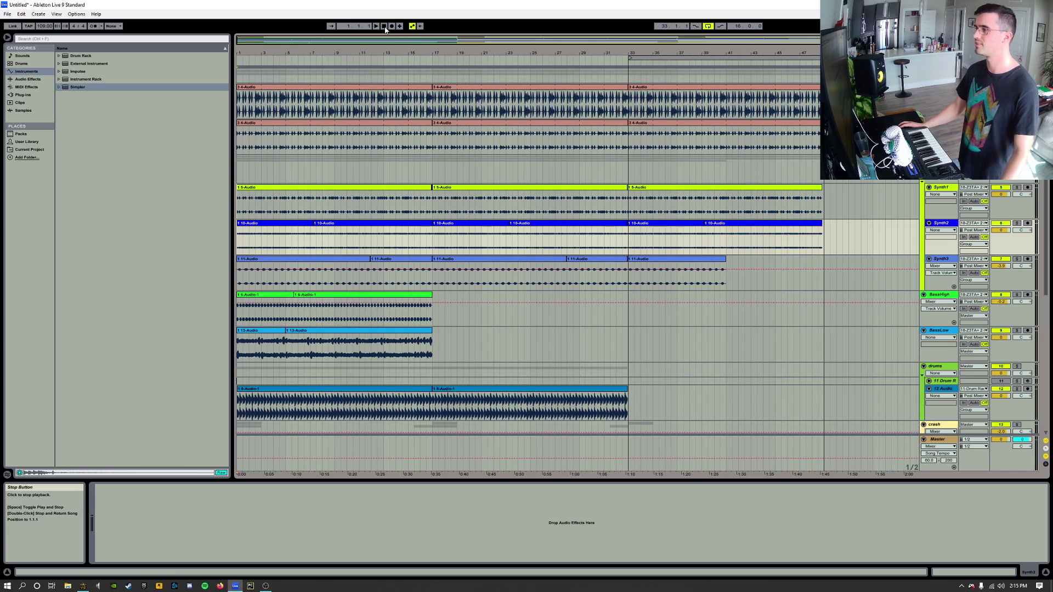
left_click(7, 14)
left_click(164, 14)
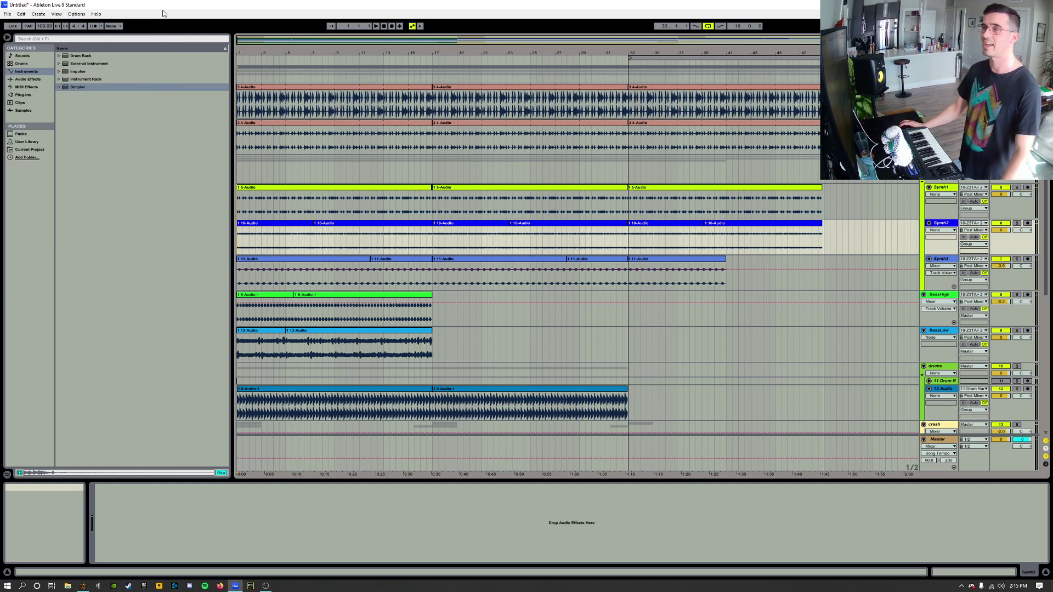
- Examine the arrangement's tracks across all three 16-bar sections, selecting the looped section on Synth1 and Synth2
scroll(713, 263, "down", 10)
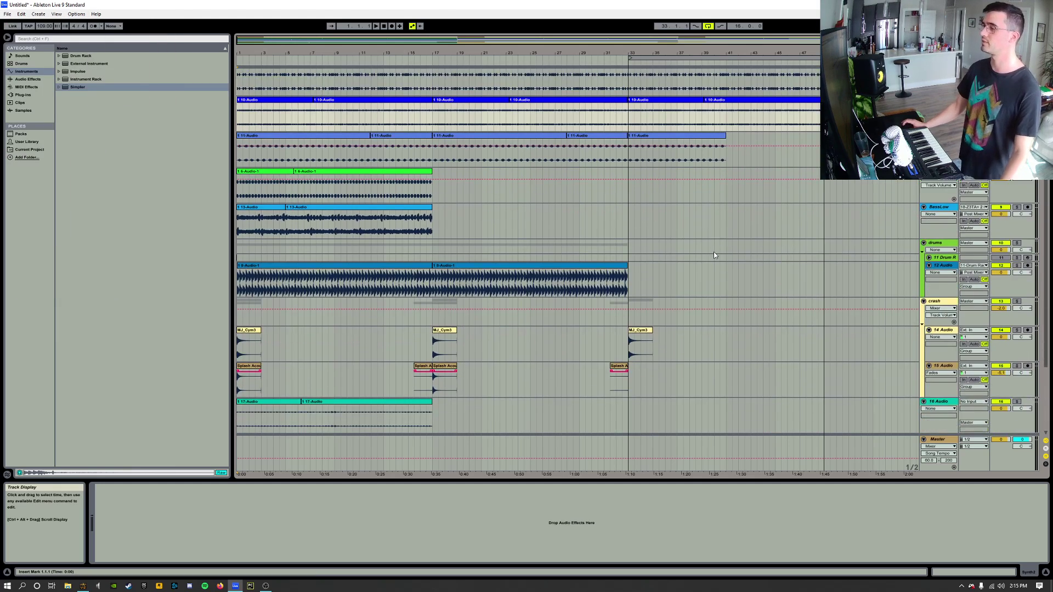
scroll(710, 262, "up", 10)
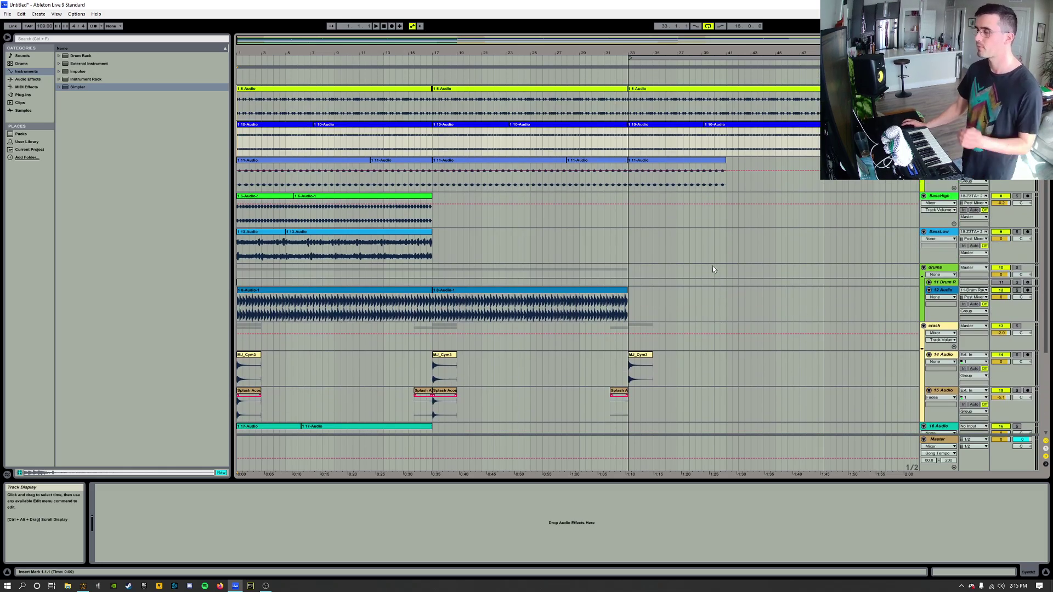
scroll(630, 276, "down", 5)
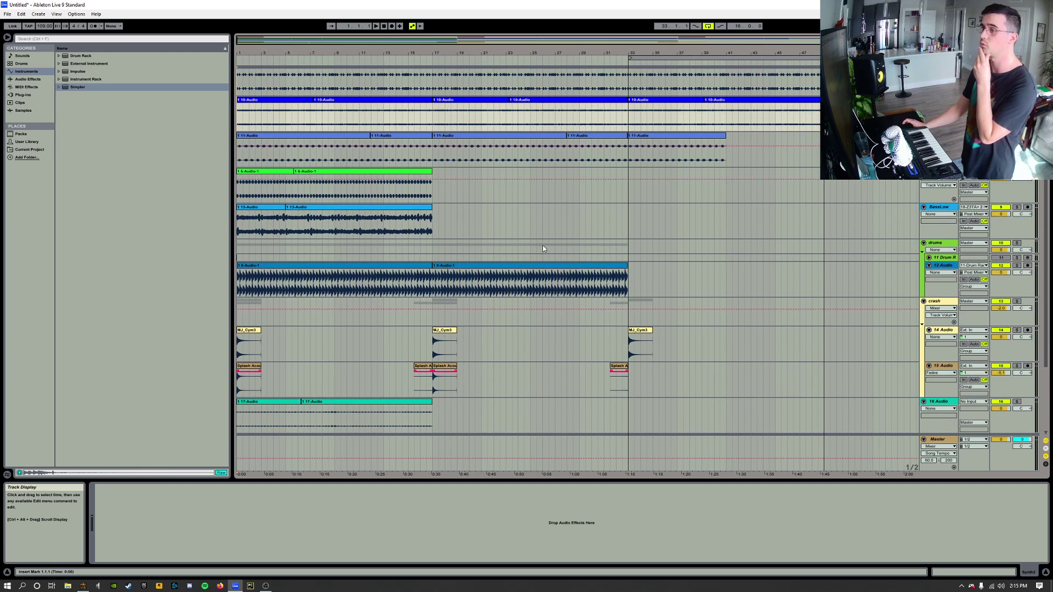
scroll(546, 248, "up", 5)
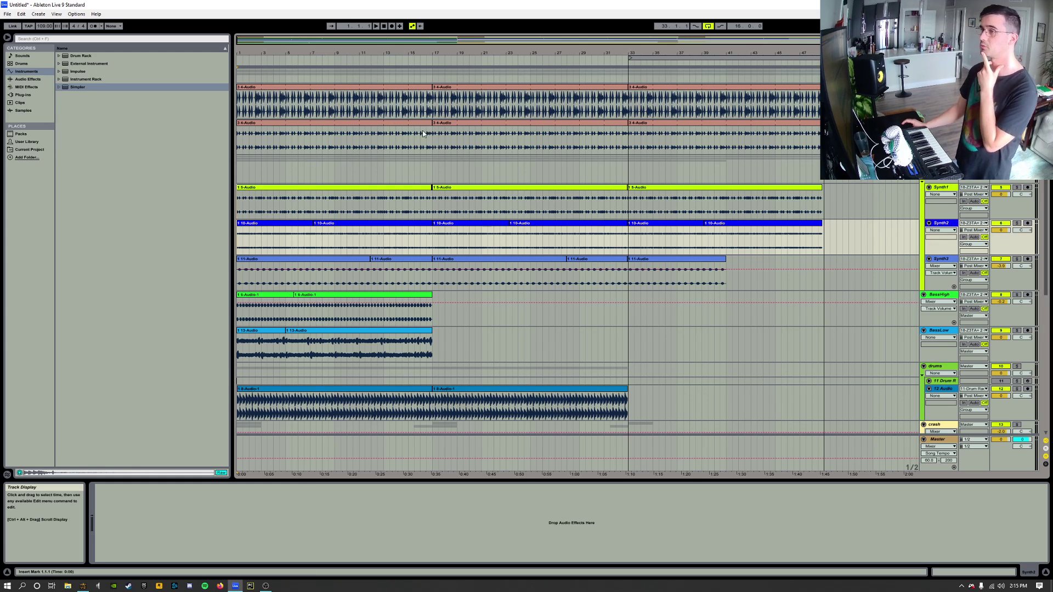
scroll(554, 116, "down", 4)
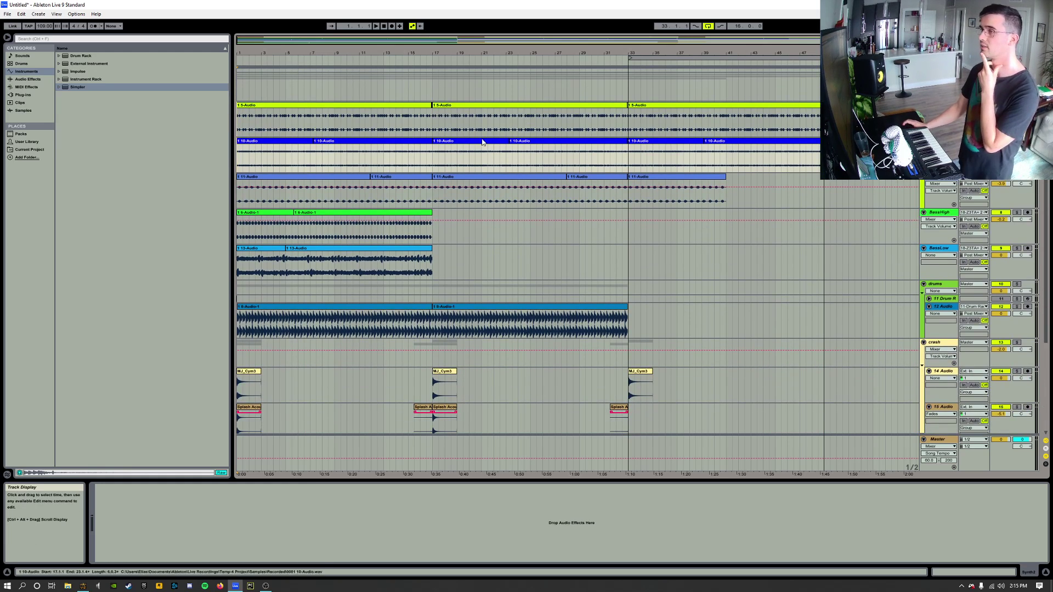
scroll(554, 116, "up", 4)
mouse_move(754, 55)
left_mouse_down()
mouse_move(549, 58)
mouse_move(764, 63)
mouse_move(752, 64)
left_mouse_up()
scroll(610, 166, "down", 4)
scroll(611, 166, "up", 3)
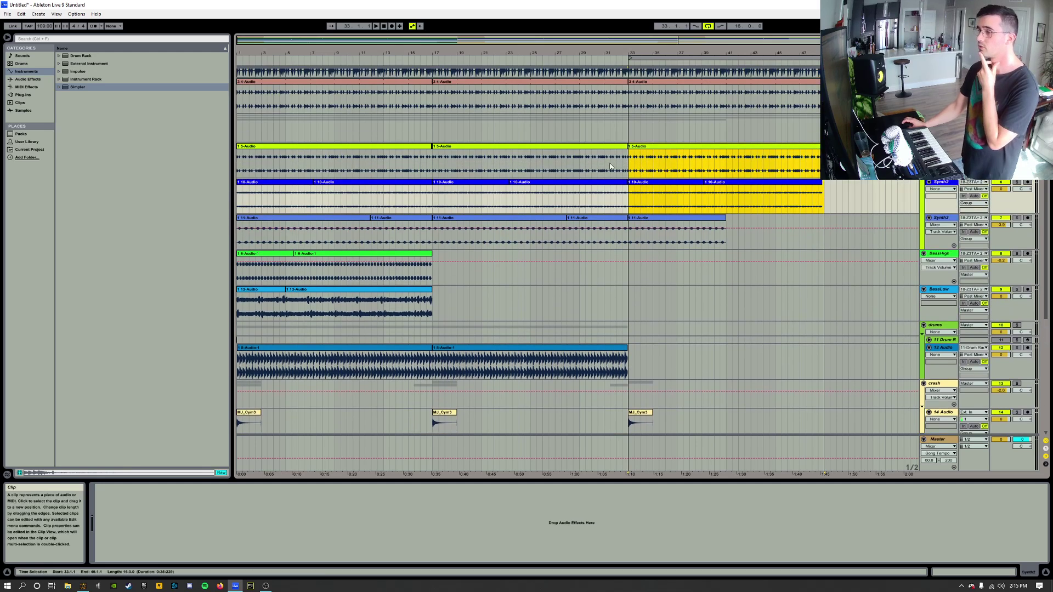
scroll(611, 166, "up", 1)
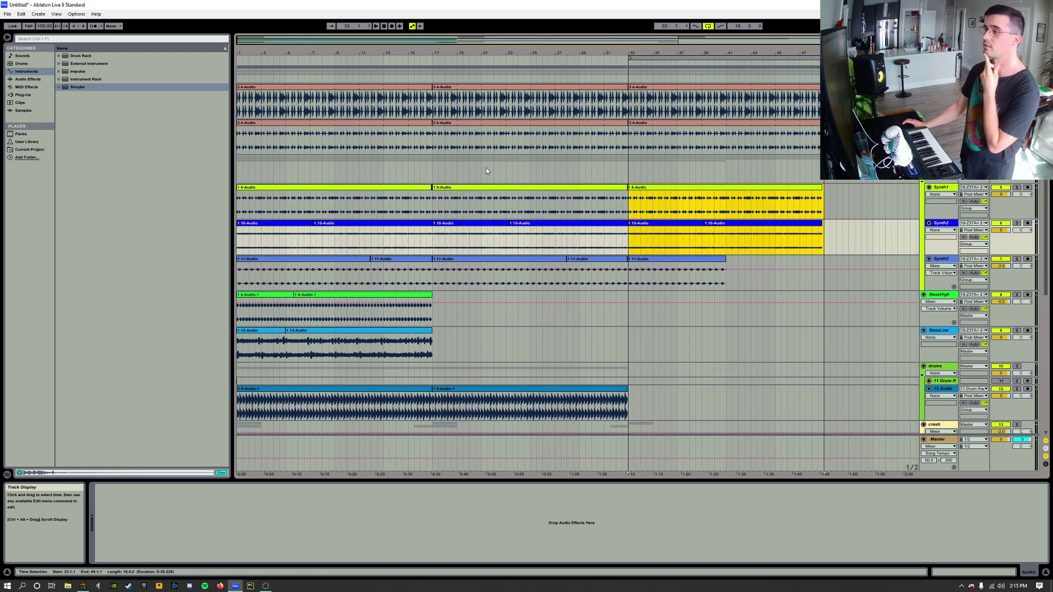
scroll(486, 170, "down", 5)
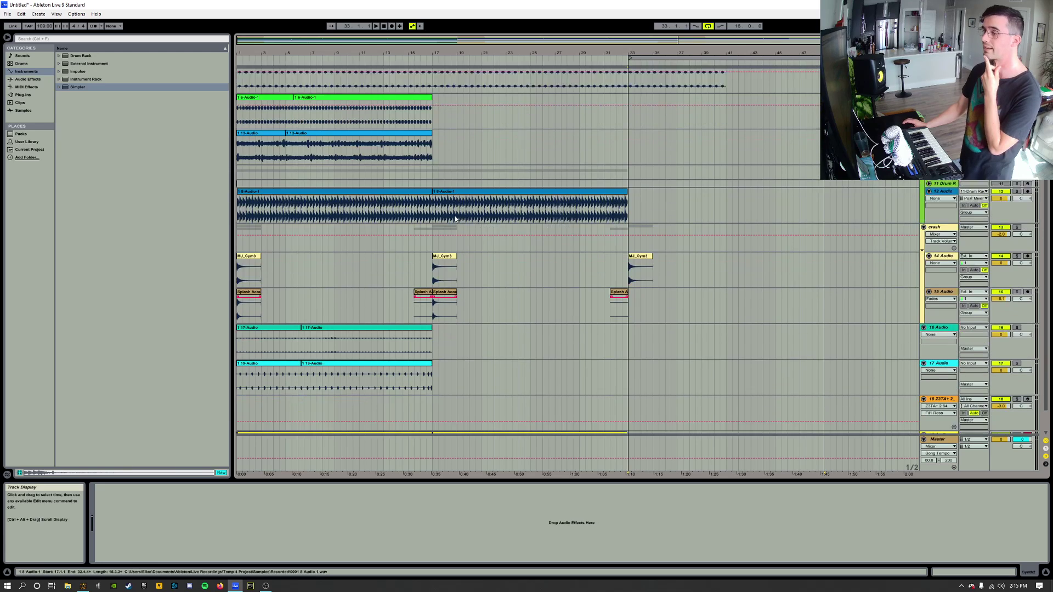
scroll(456, 218, "down", 1)
scroll(439, 215, "up", 3)
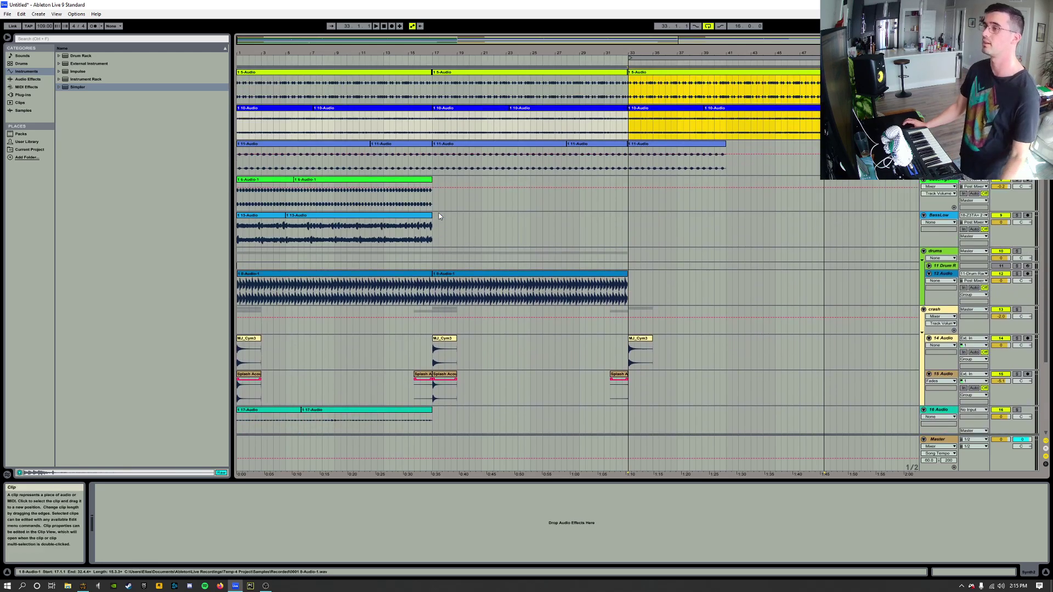
scroll(442, 215, "up", 3)
scroll(455, 216, "down", 4)
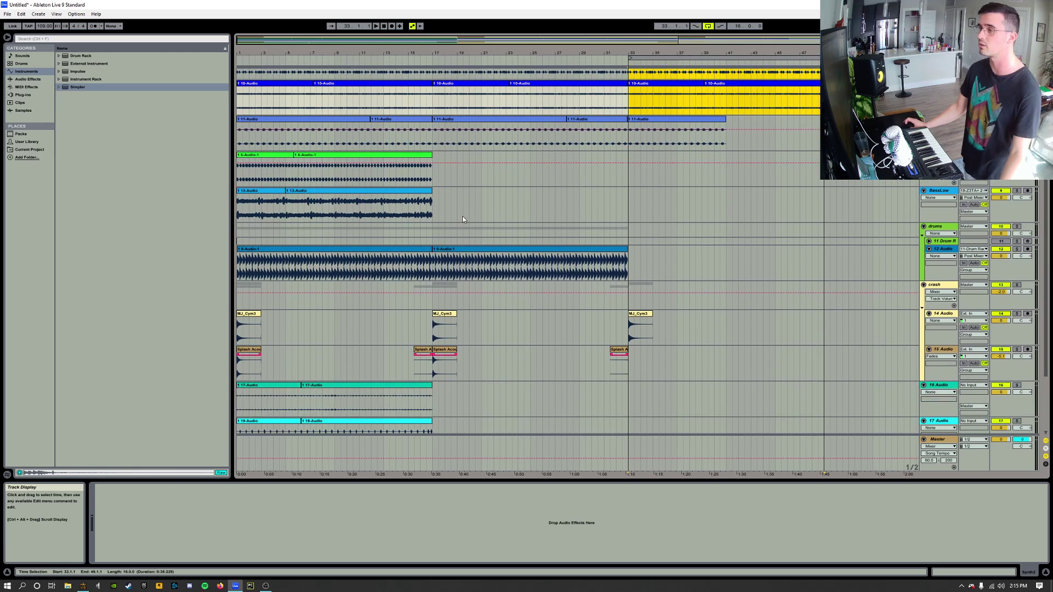
scroll(462, 218, "up", 4)
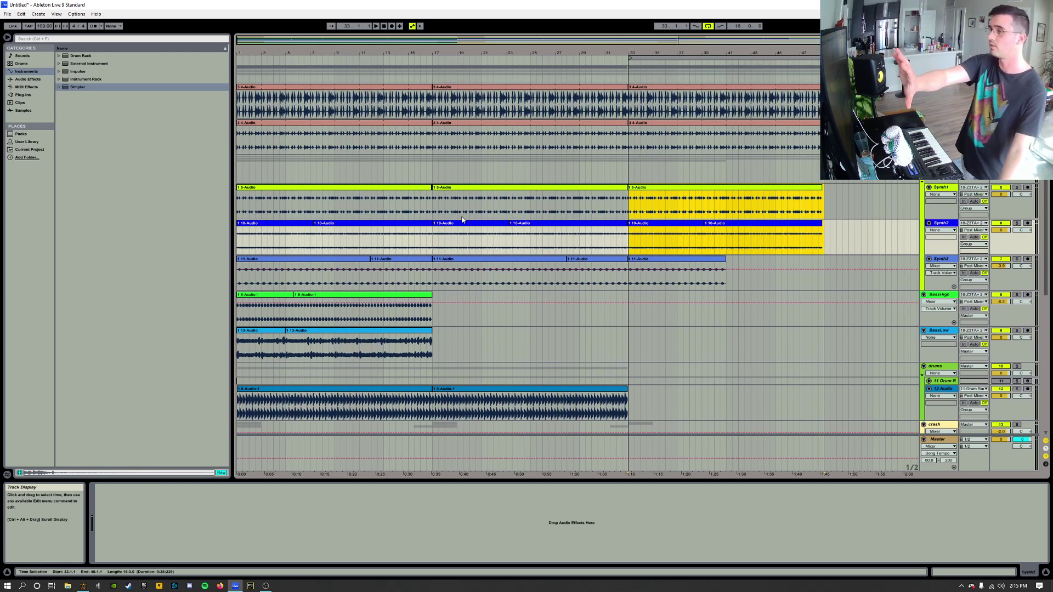
scroll(439, 230, "down", 4)
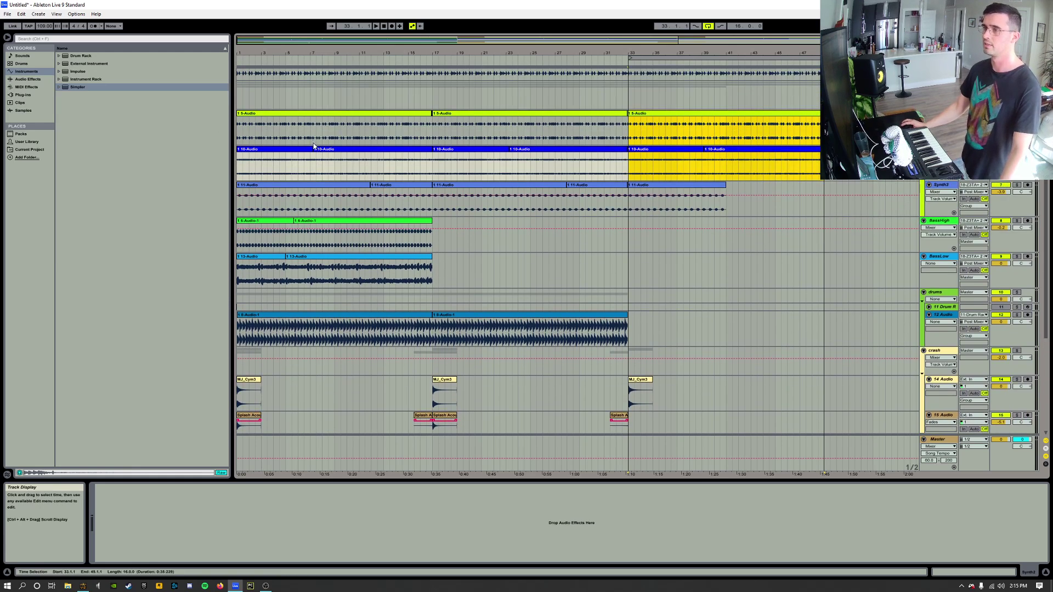
scroll(269, 131, "up", 4)
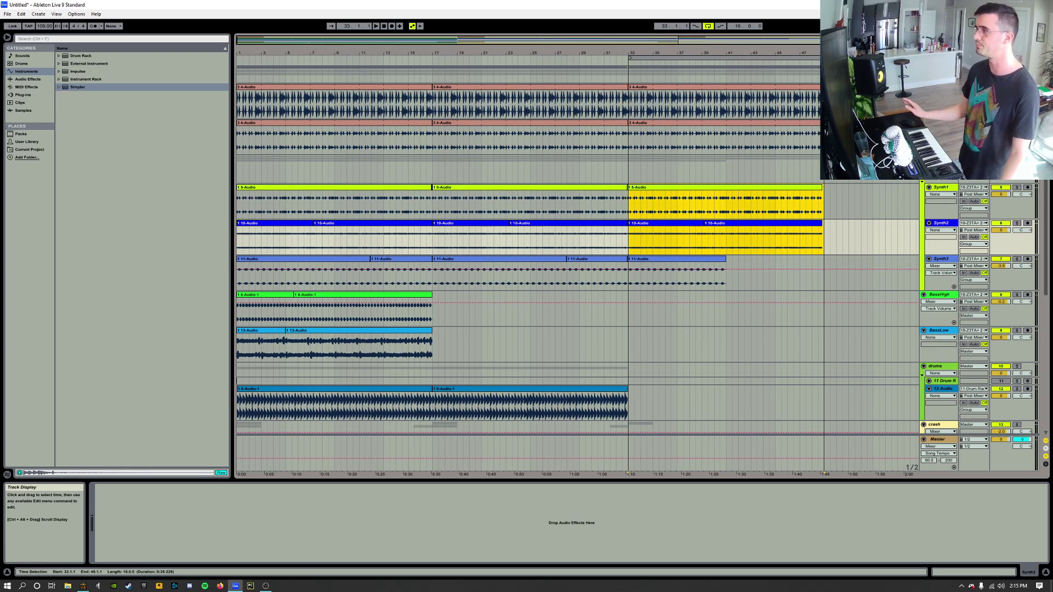
right_click(877, 139)
left_click(864, 137)
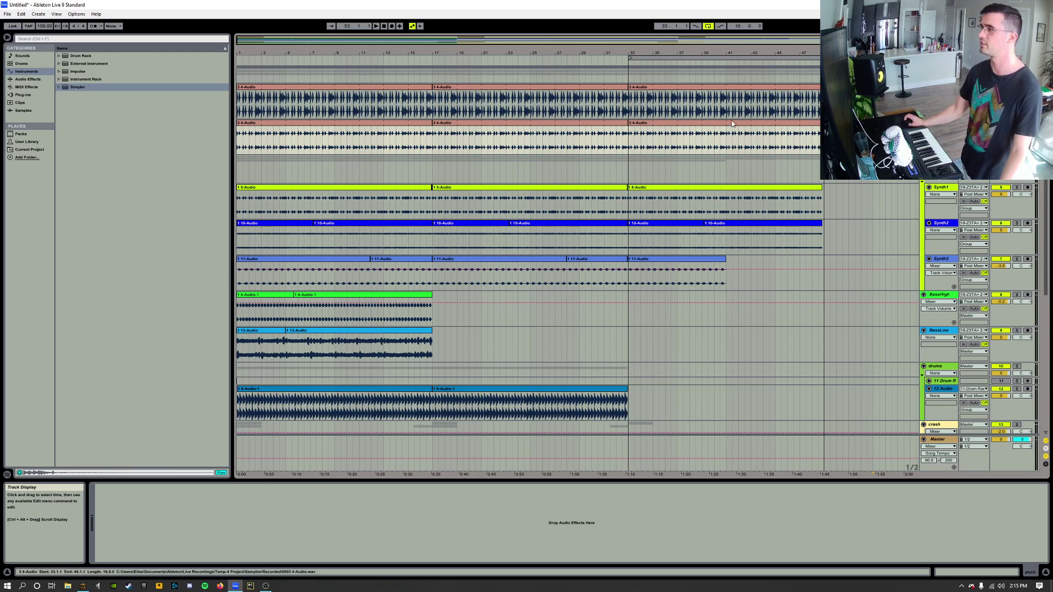
- Return the song position to the start and save the Live Set as HumanLakeMusic_Feb24 in the February folder, leaving the temporary files in place
key("Home")
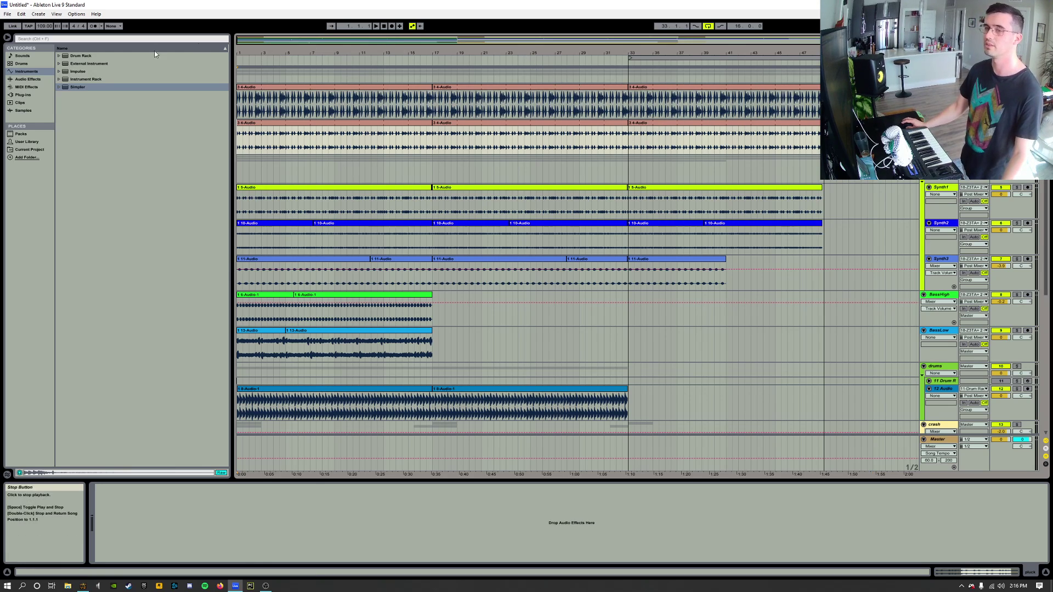
left_click(9, 14)
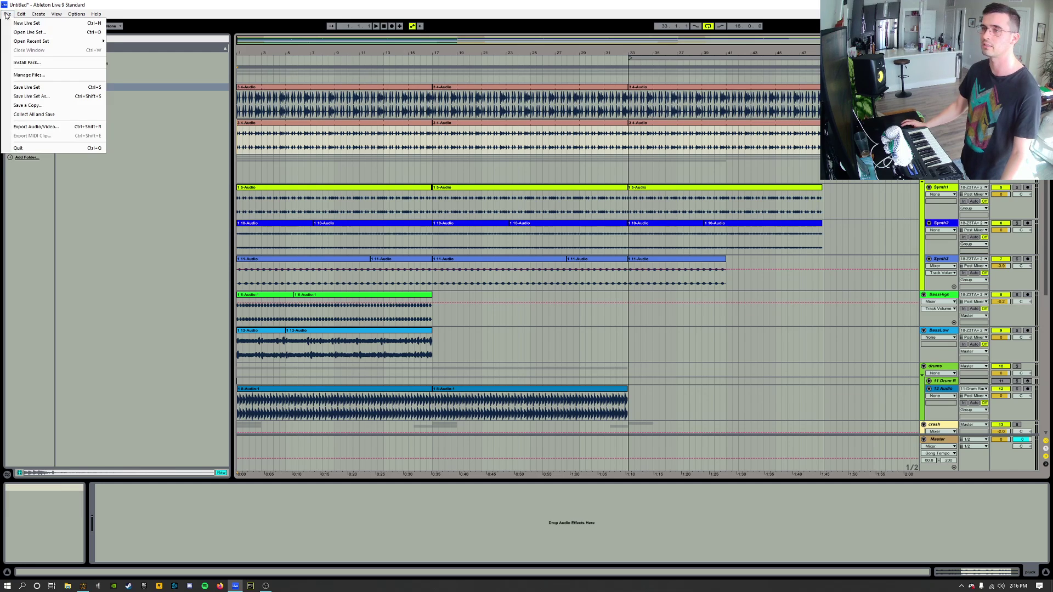
mouse_move(21, 13)
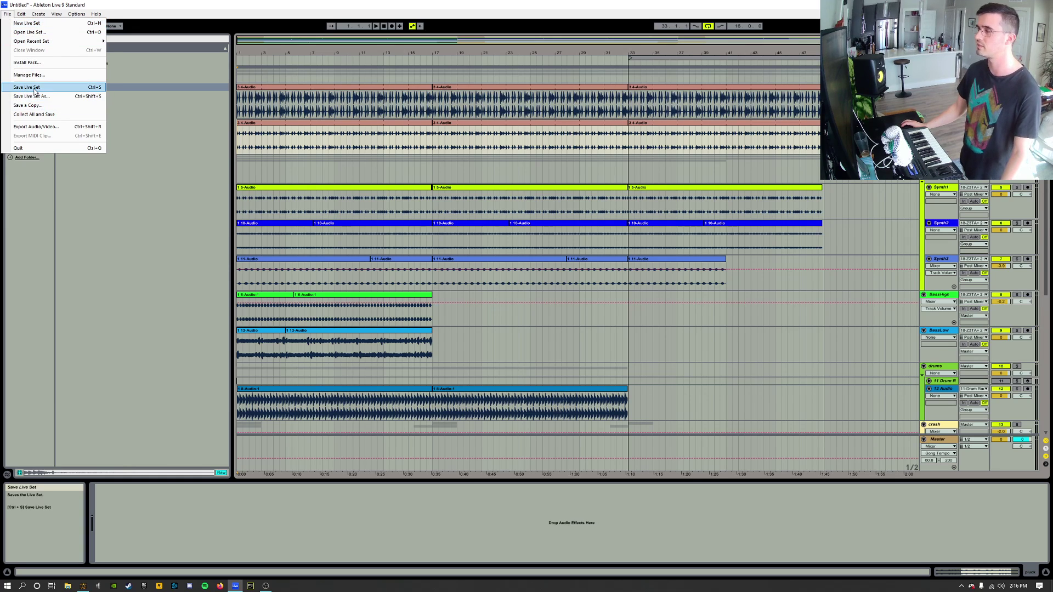
left_click(34, 88)
left_click(516, 168)
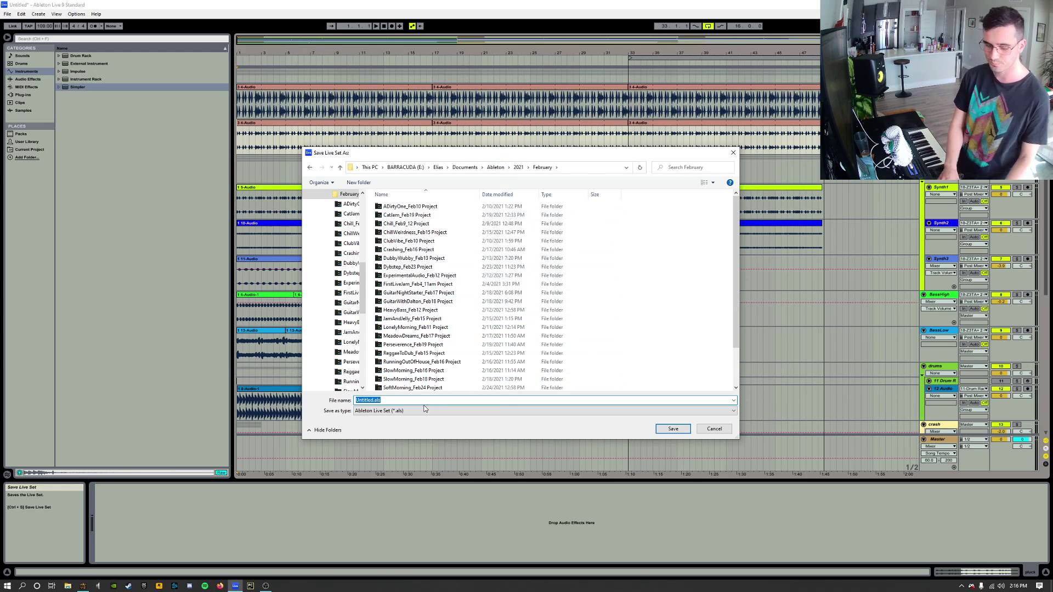
type("HumanLakeMusic_Feb24")
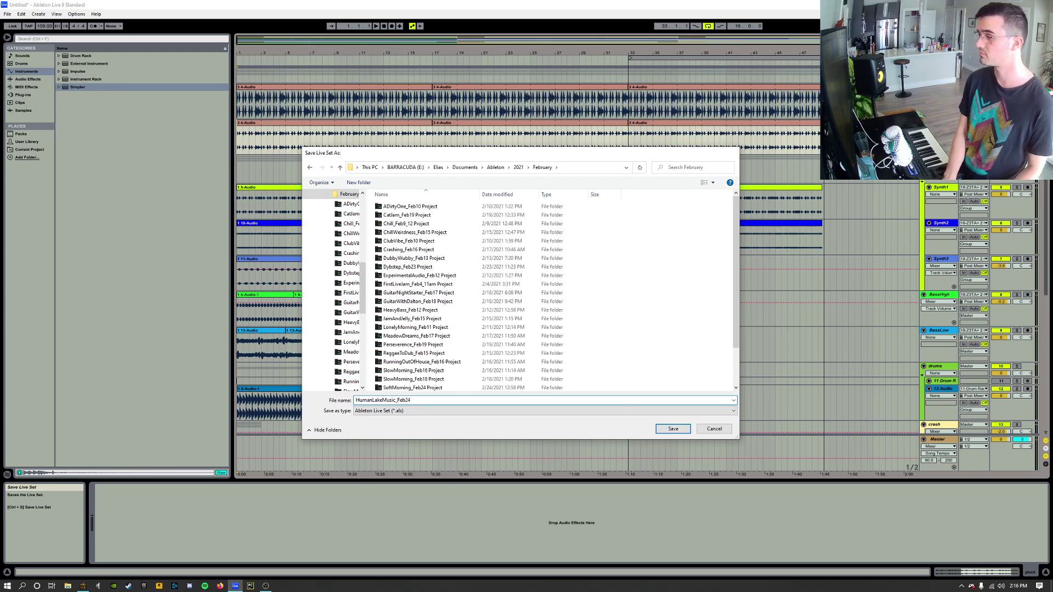
key("Return")
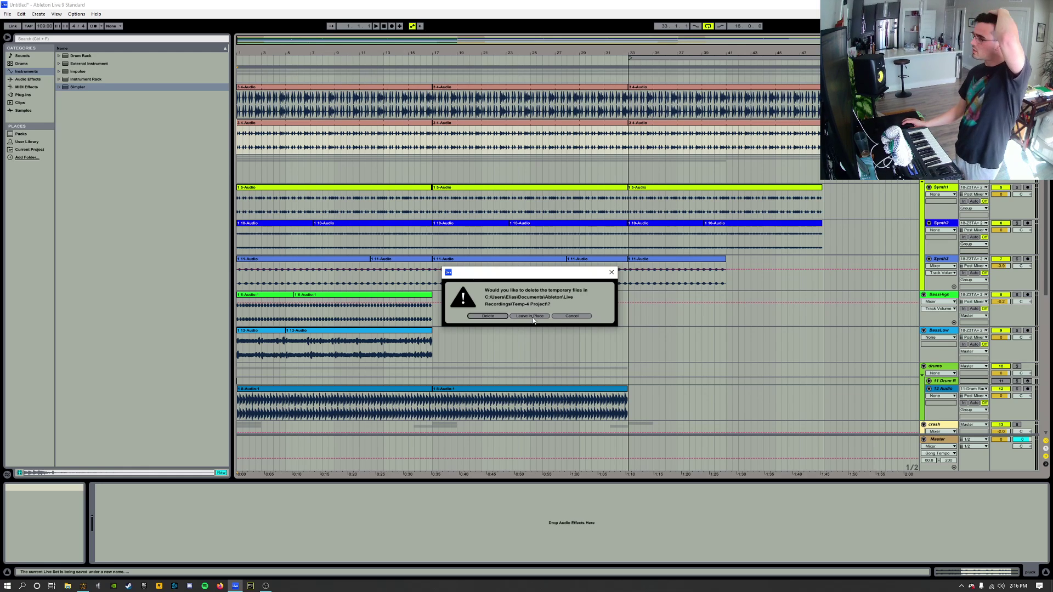
left_click(531, 317)
scroll(628, 232, "down", 5)
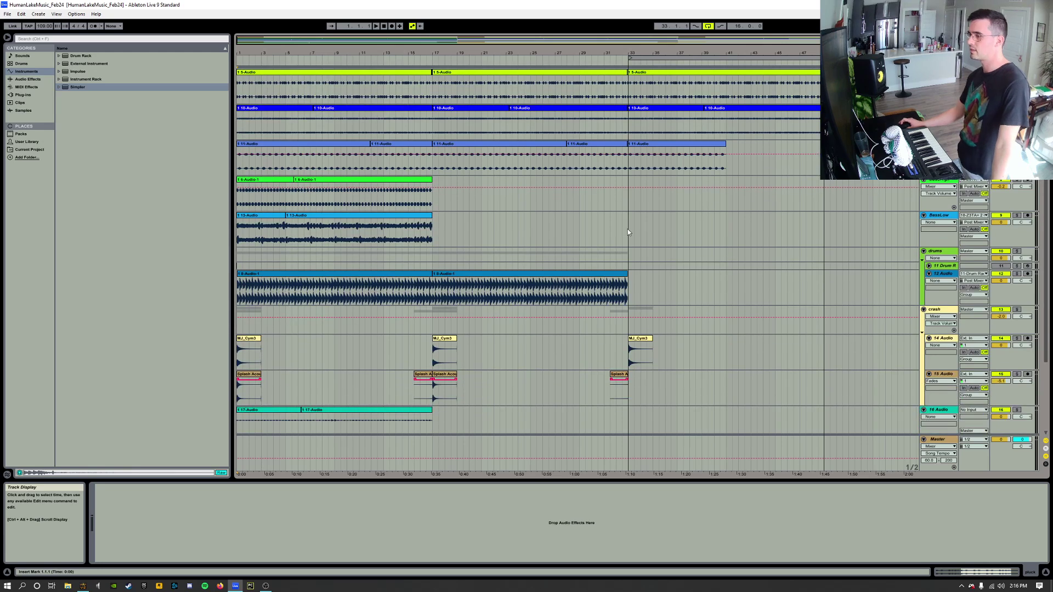
scroll(628, 232, "down", 3)
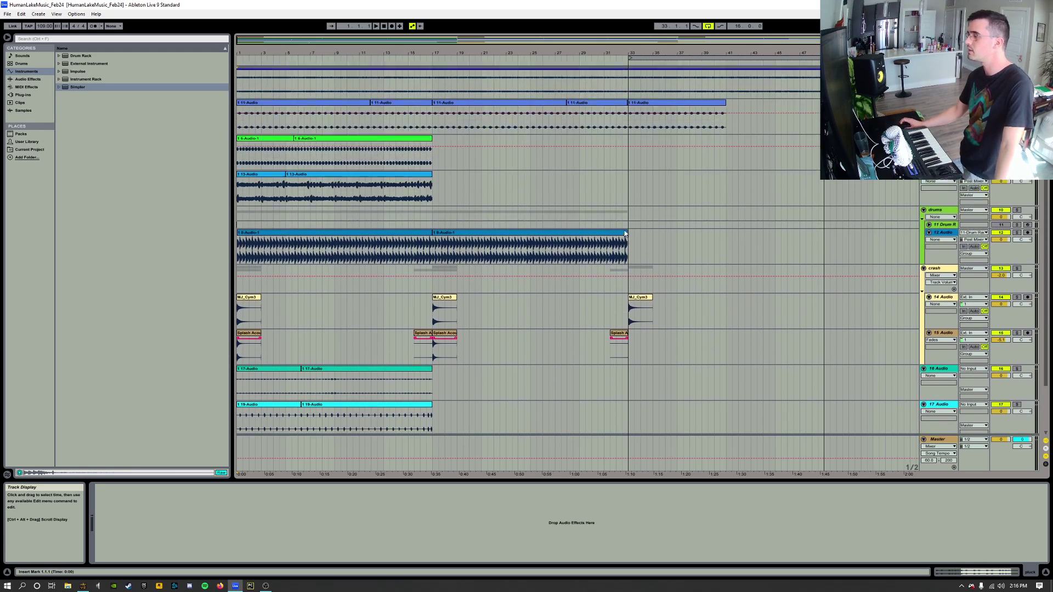
scroll(625, 235, "up", 7)
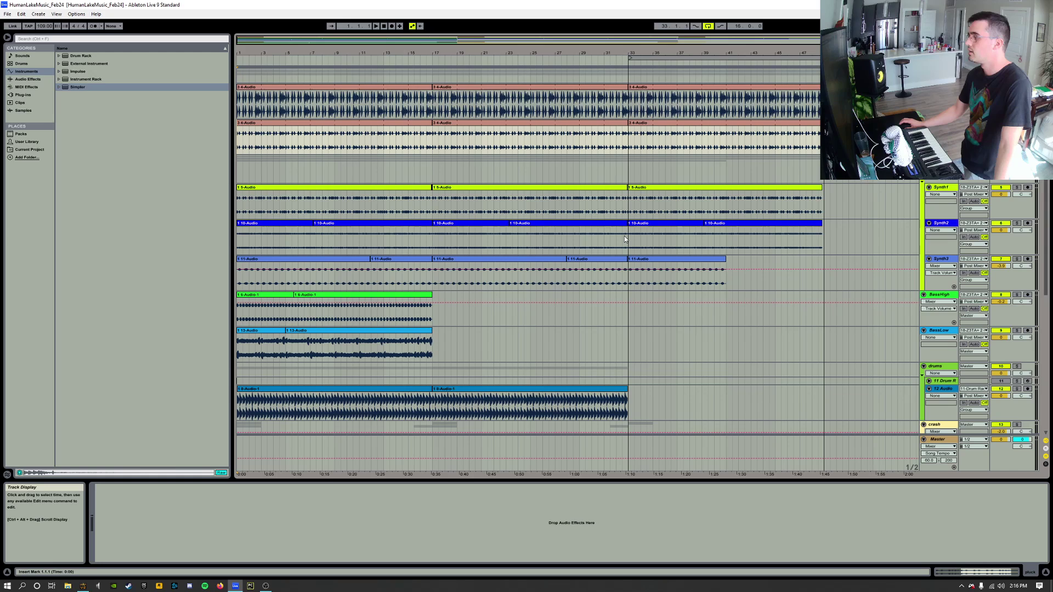